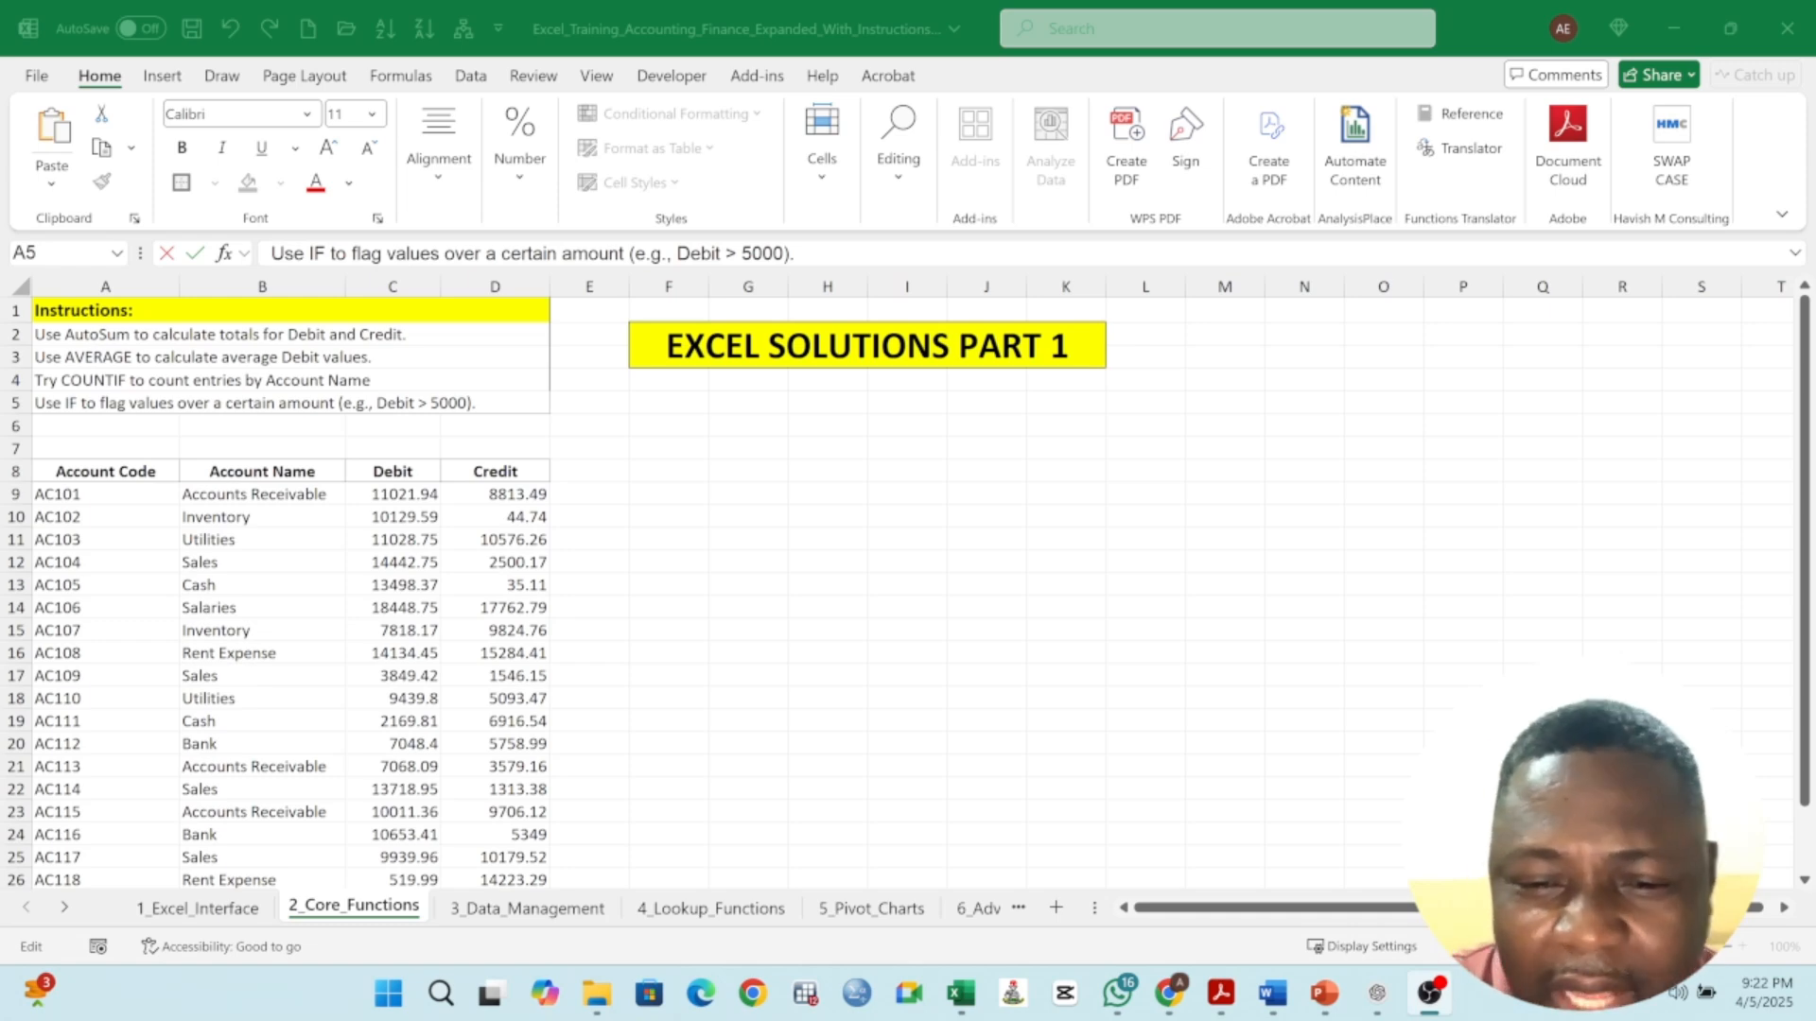
- Examine the account table's cells and its Account Code, Account Name, Debit and Credit headers
{"action": "left_click", "coordinate": [748, 539]}
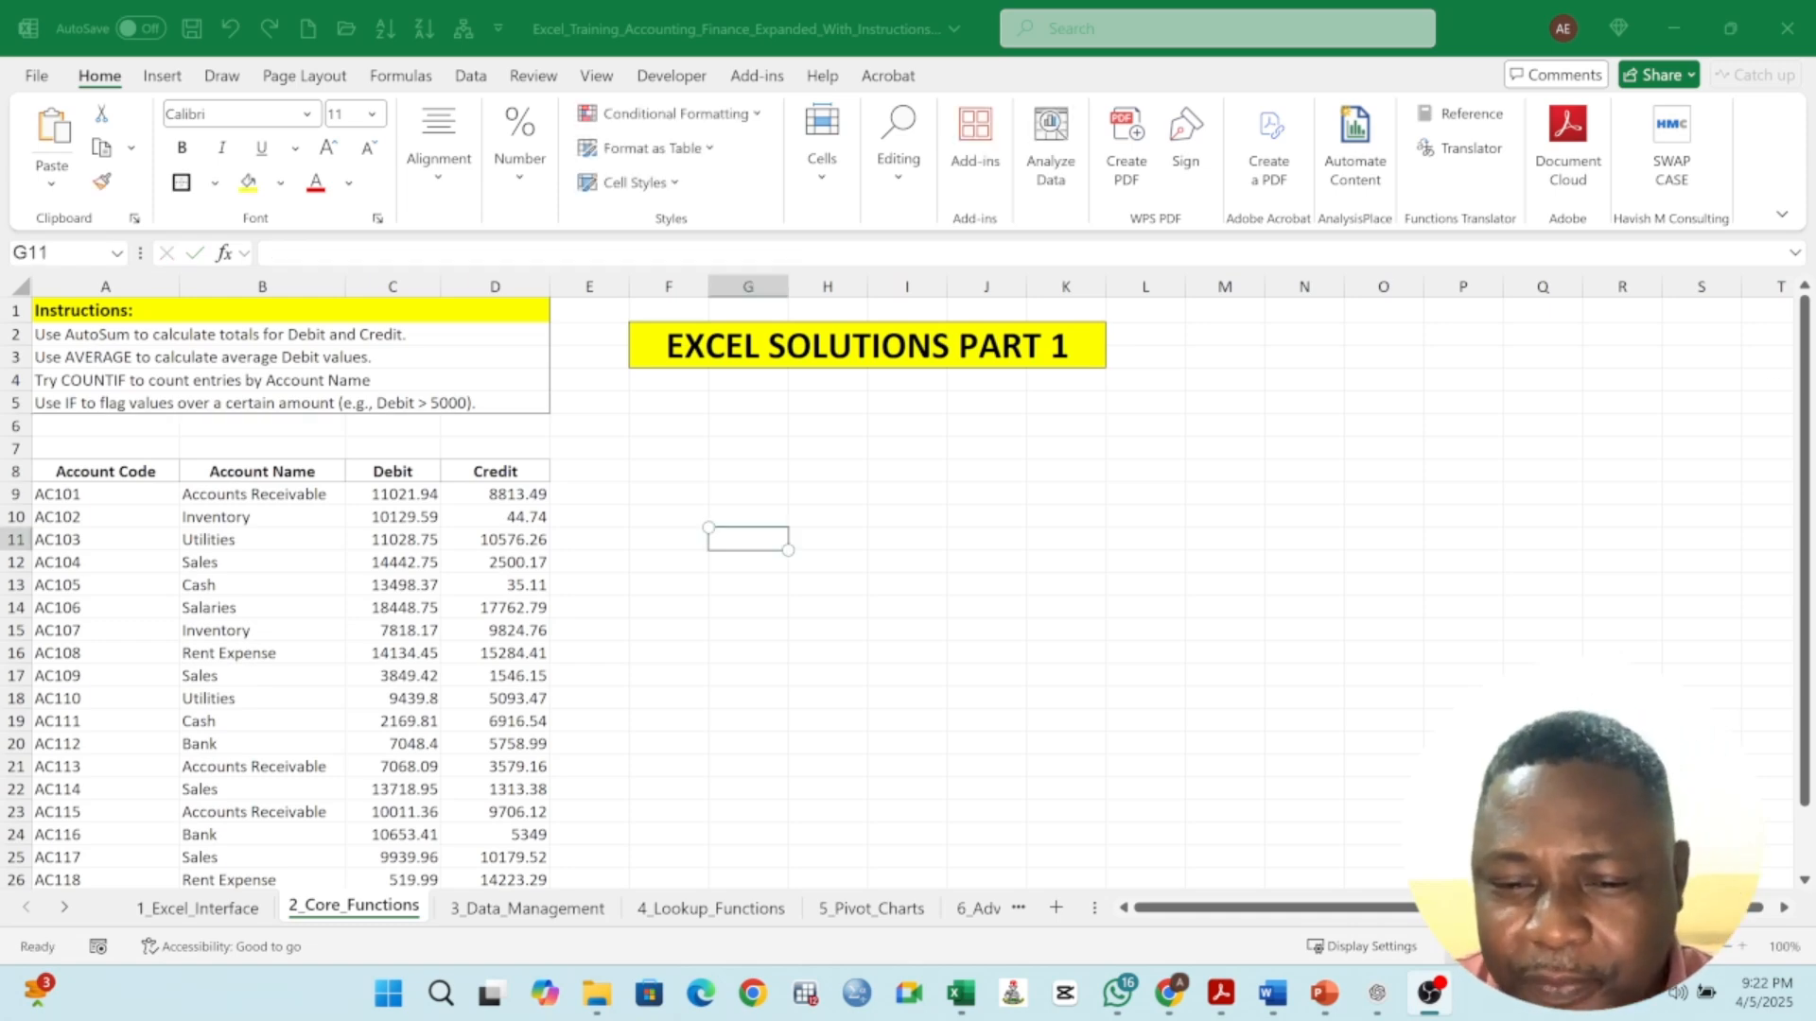
{"action": "left_click", "coordinate": [401, 564]}
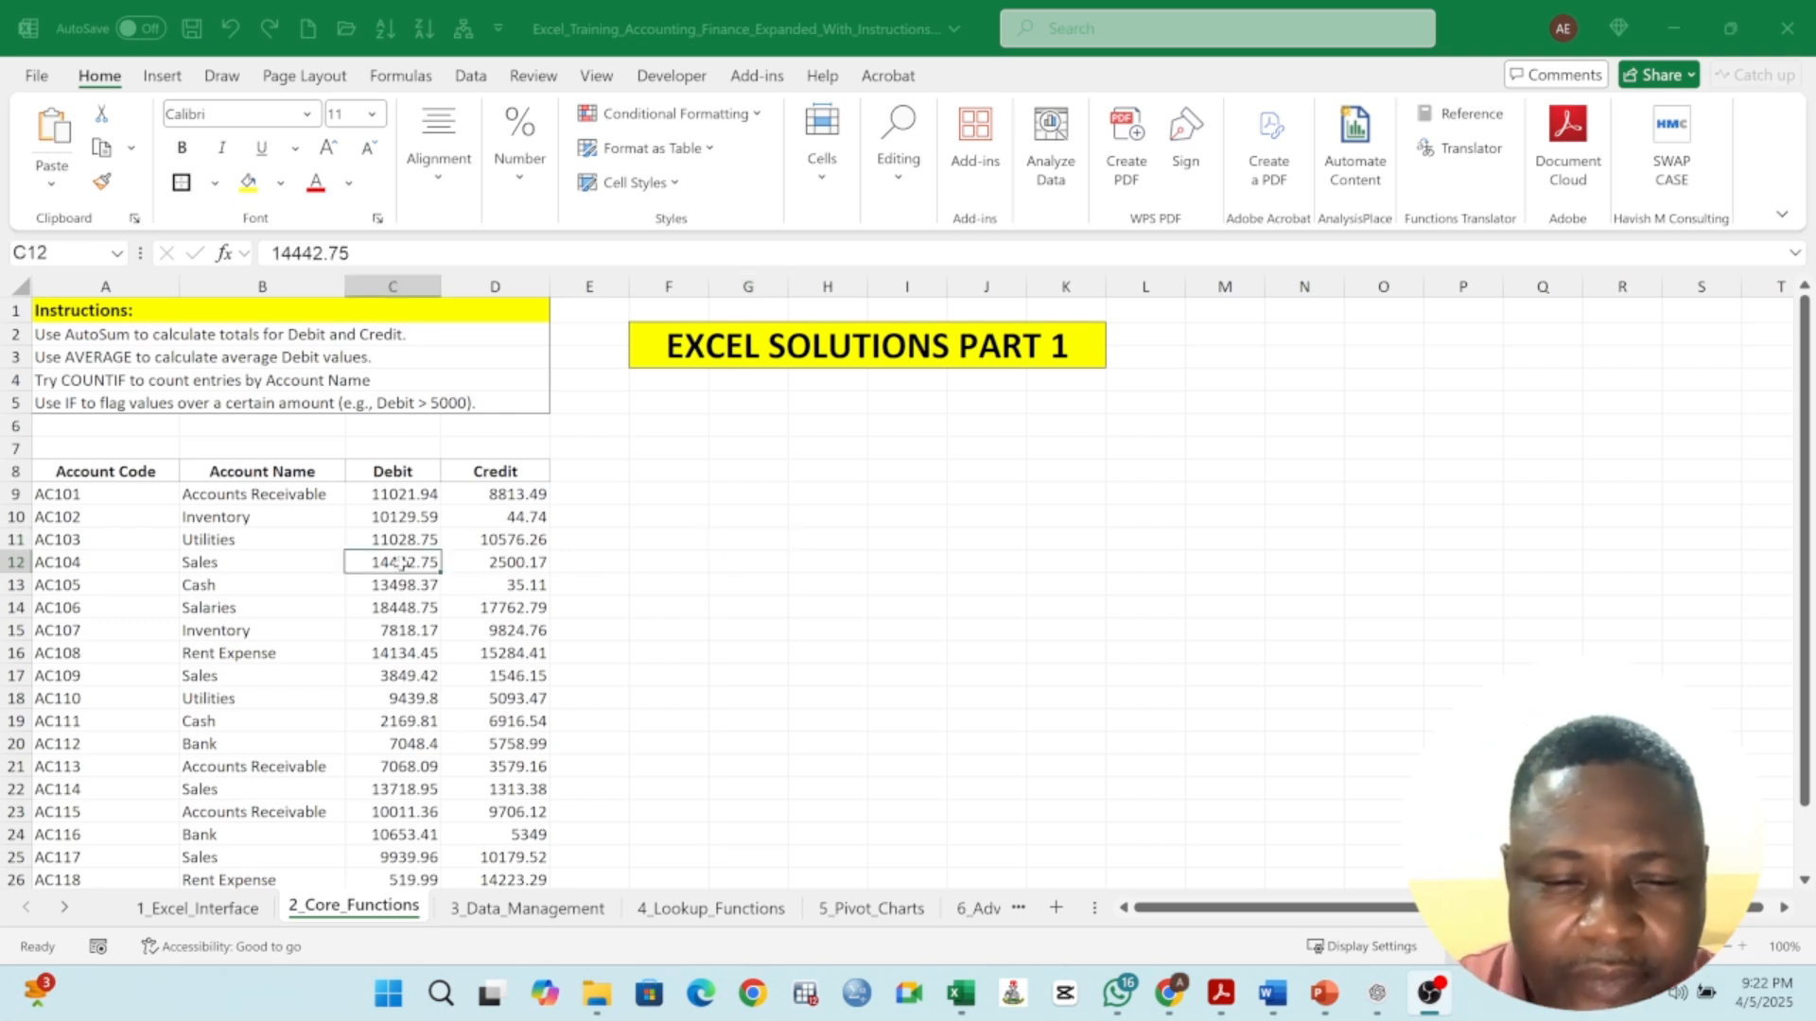
{"action": "left_click", "coordinate": [137, 469]}
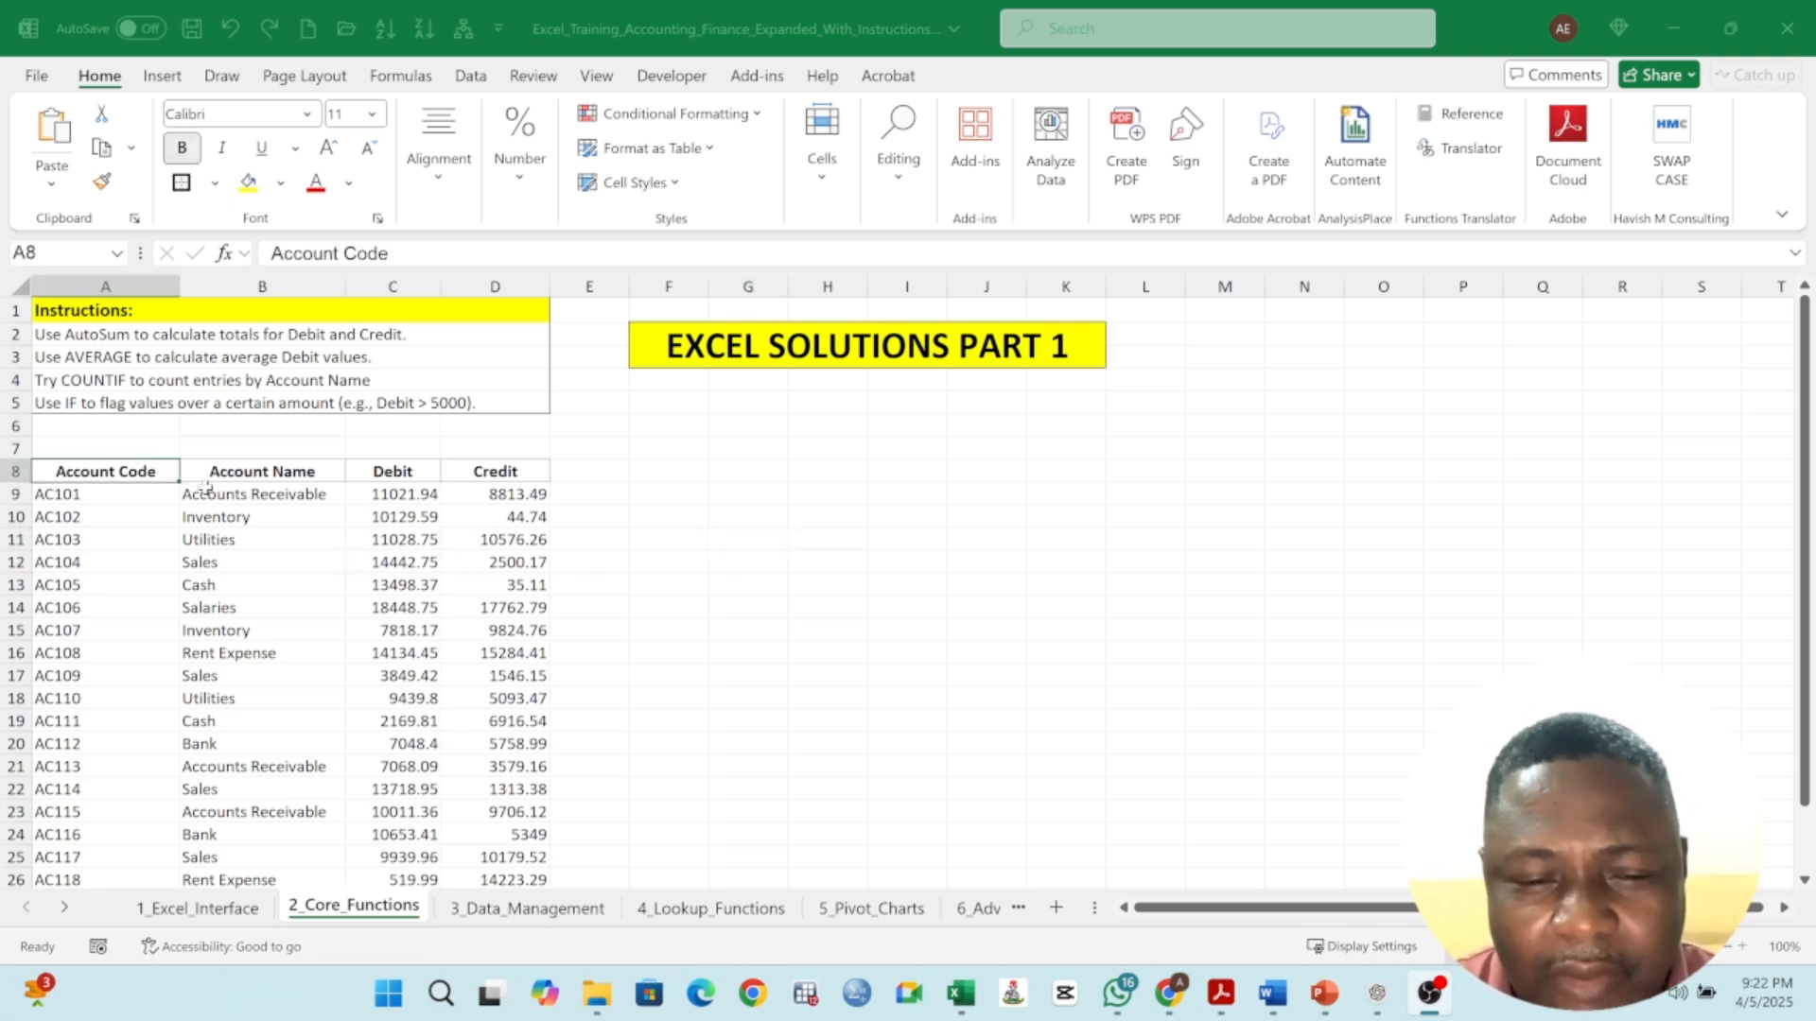
{"action": "left_click", "coordinate": [287, 475]}
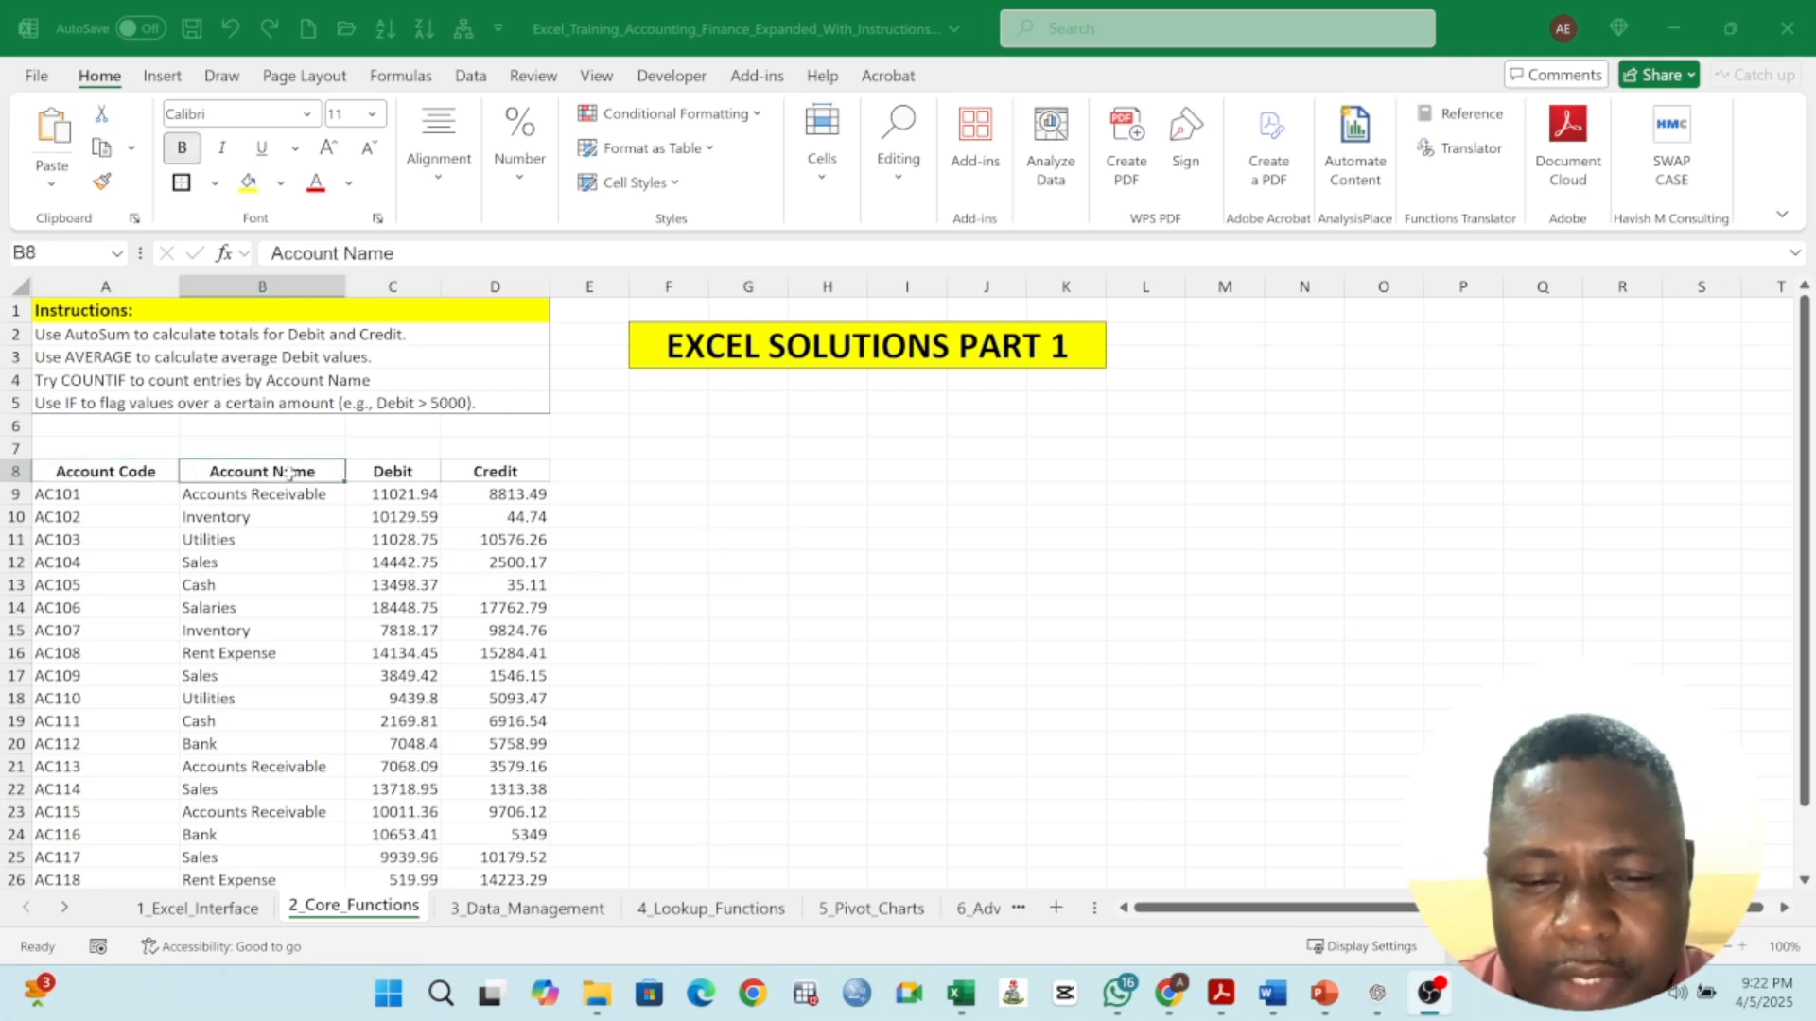
{"action": "left_click", "coordinate": [388, 470]}
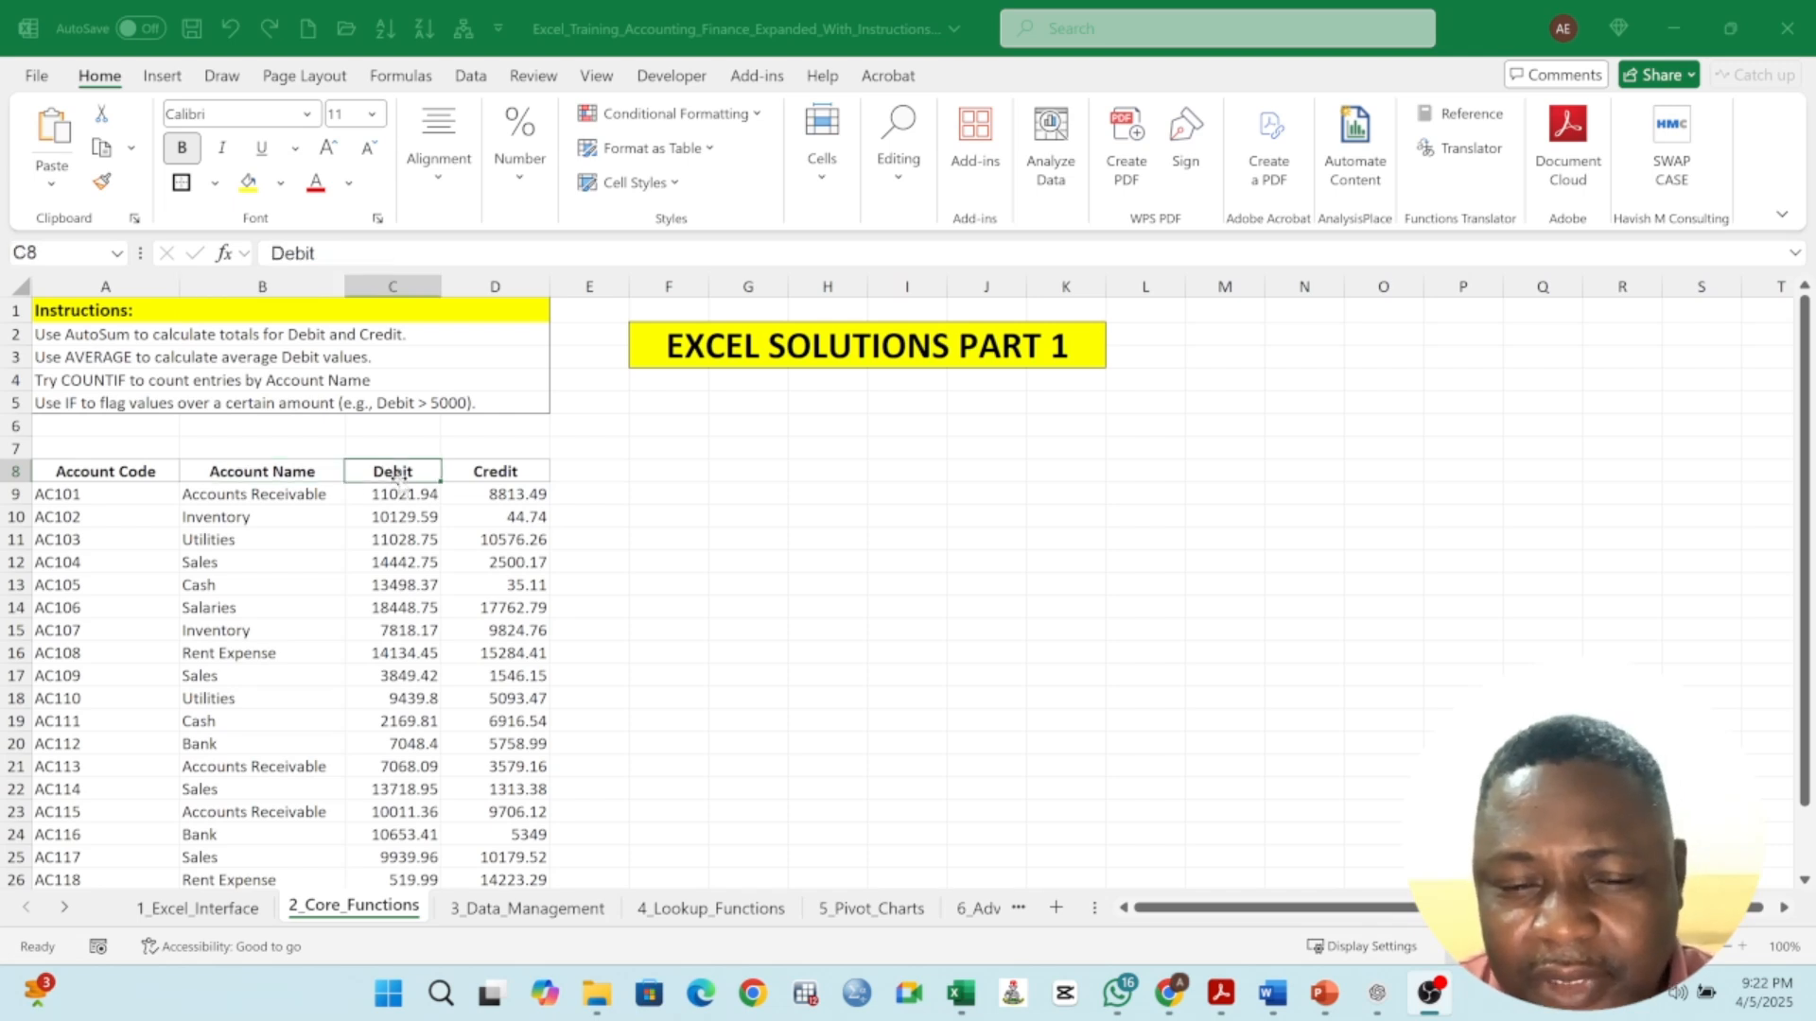
{"action": "left_click", "coordinate": [487, 470]}
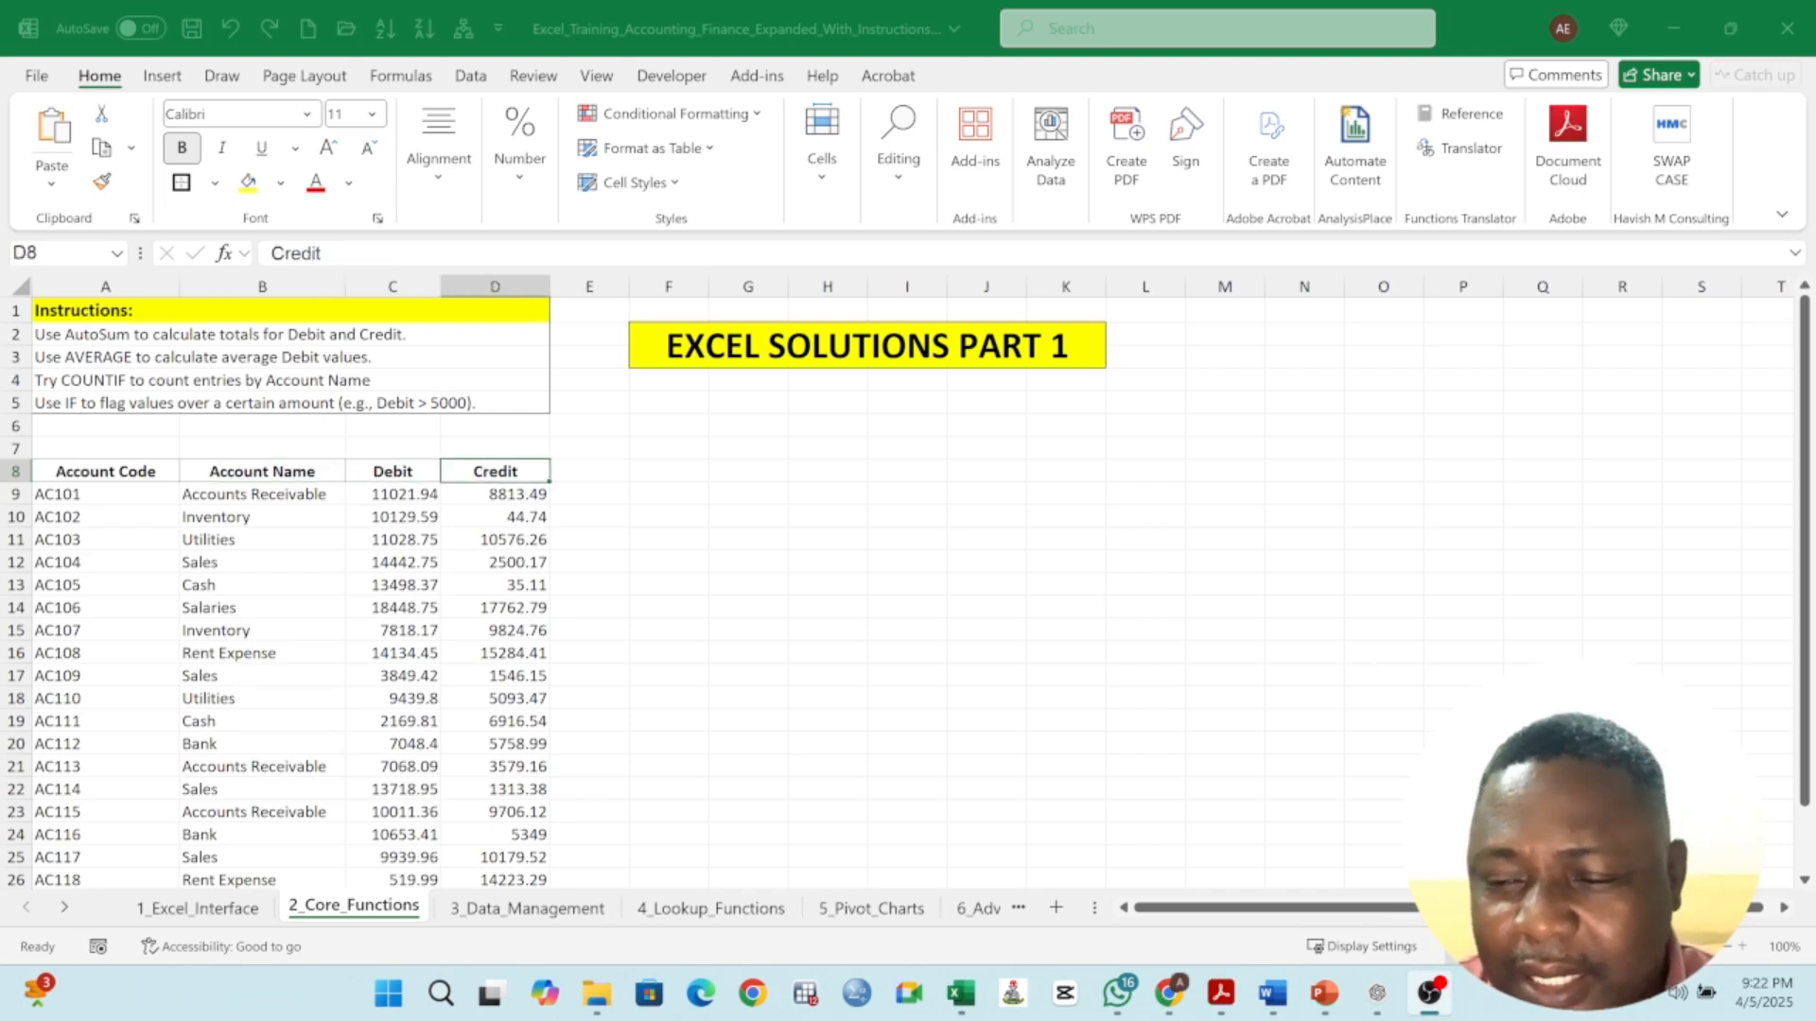
- Read the sheet's instructions, starting with using AutoSum for the Debit and Credit totals
{"action": "left_click", "coordinate": [1739, 948]}
{"action": "left_click", "coordinate": [1739, 947]}
{"action": "left_click", "coordinate": [1739, 947]}
{"action": "left_click", "coordinate": [1739, 948]}
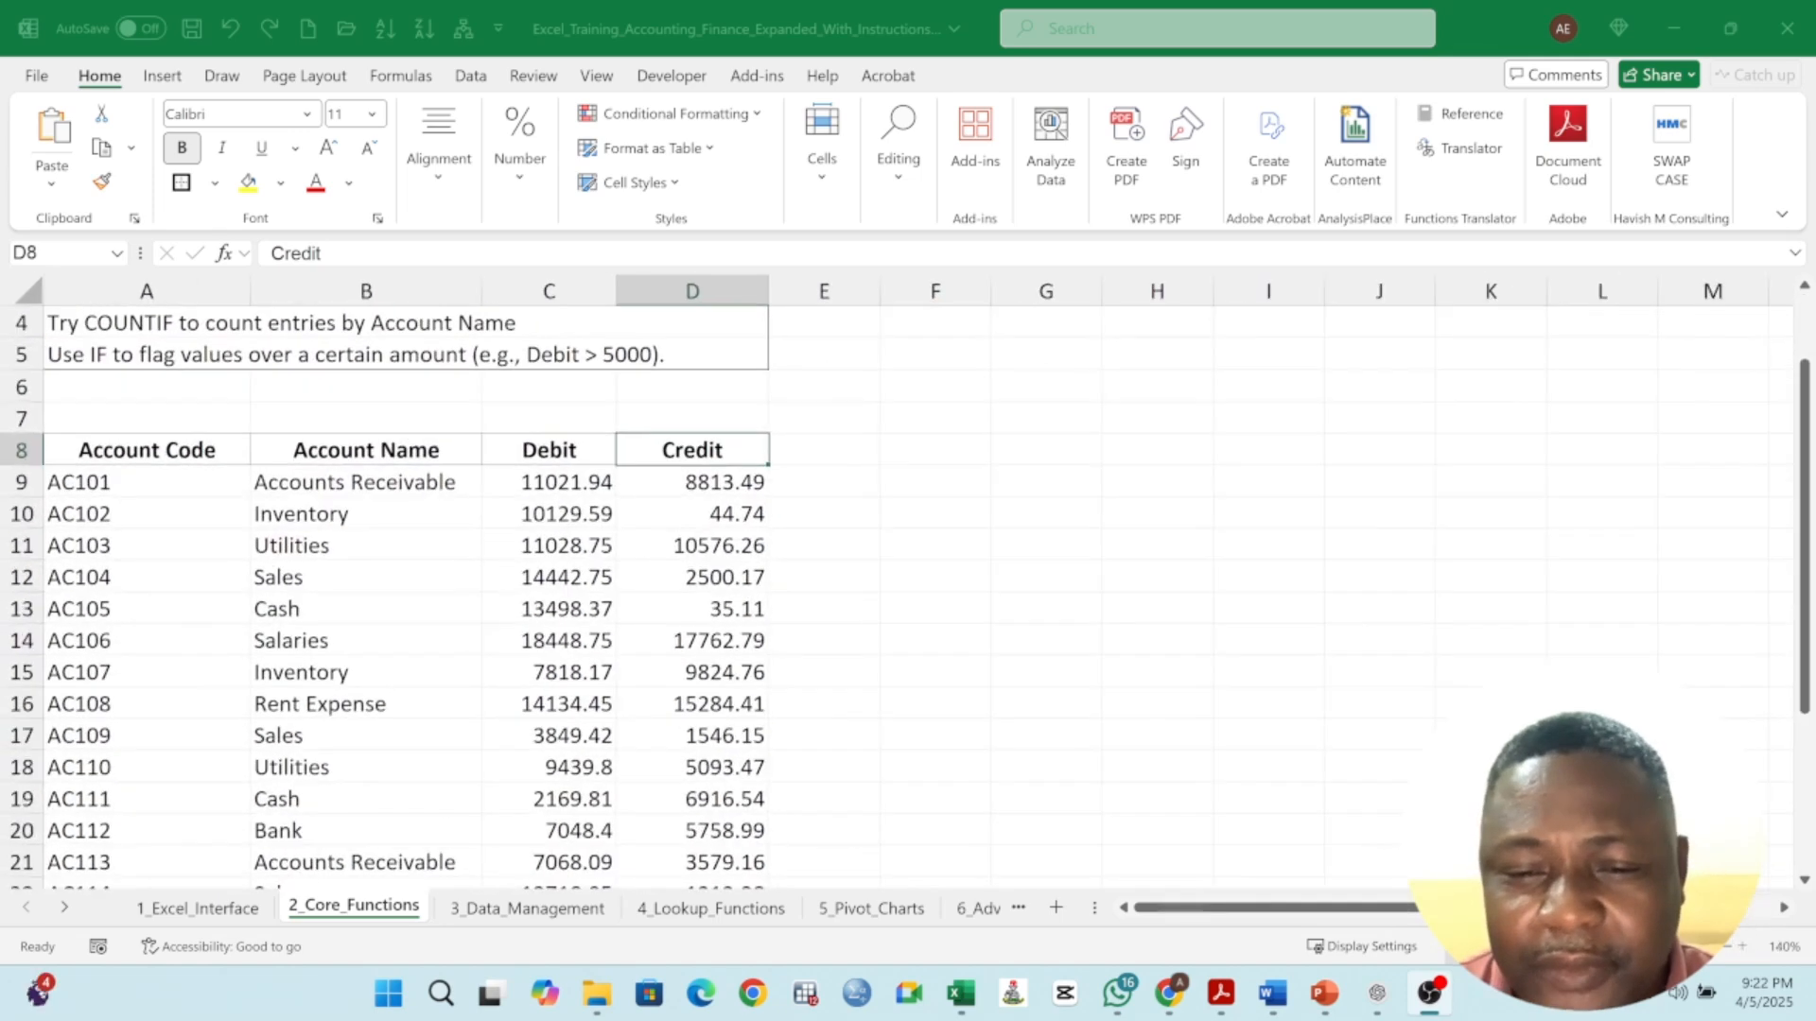
{"action": "scroll", "coordinate": [926, 633], "scroll_direction": "up", "scroll_amount": 1}
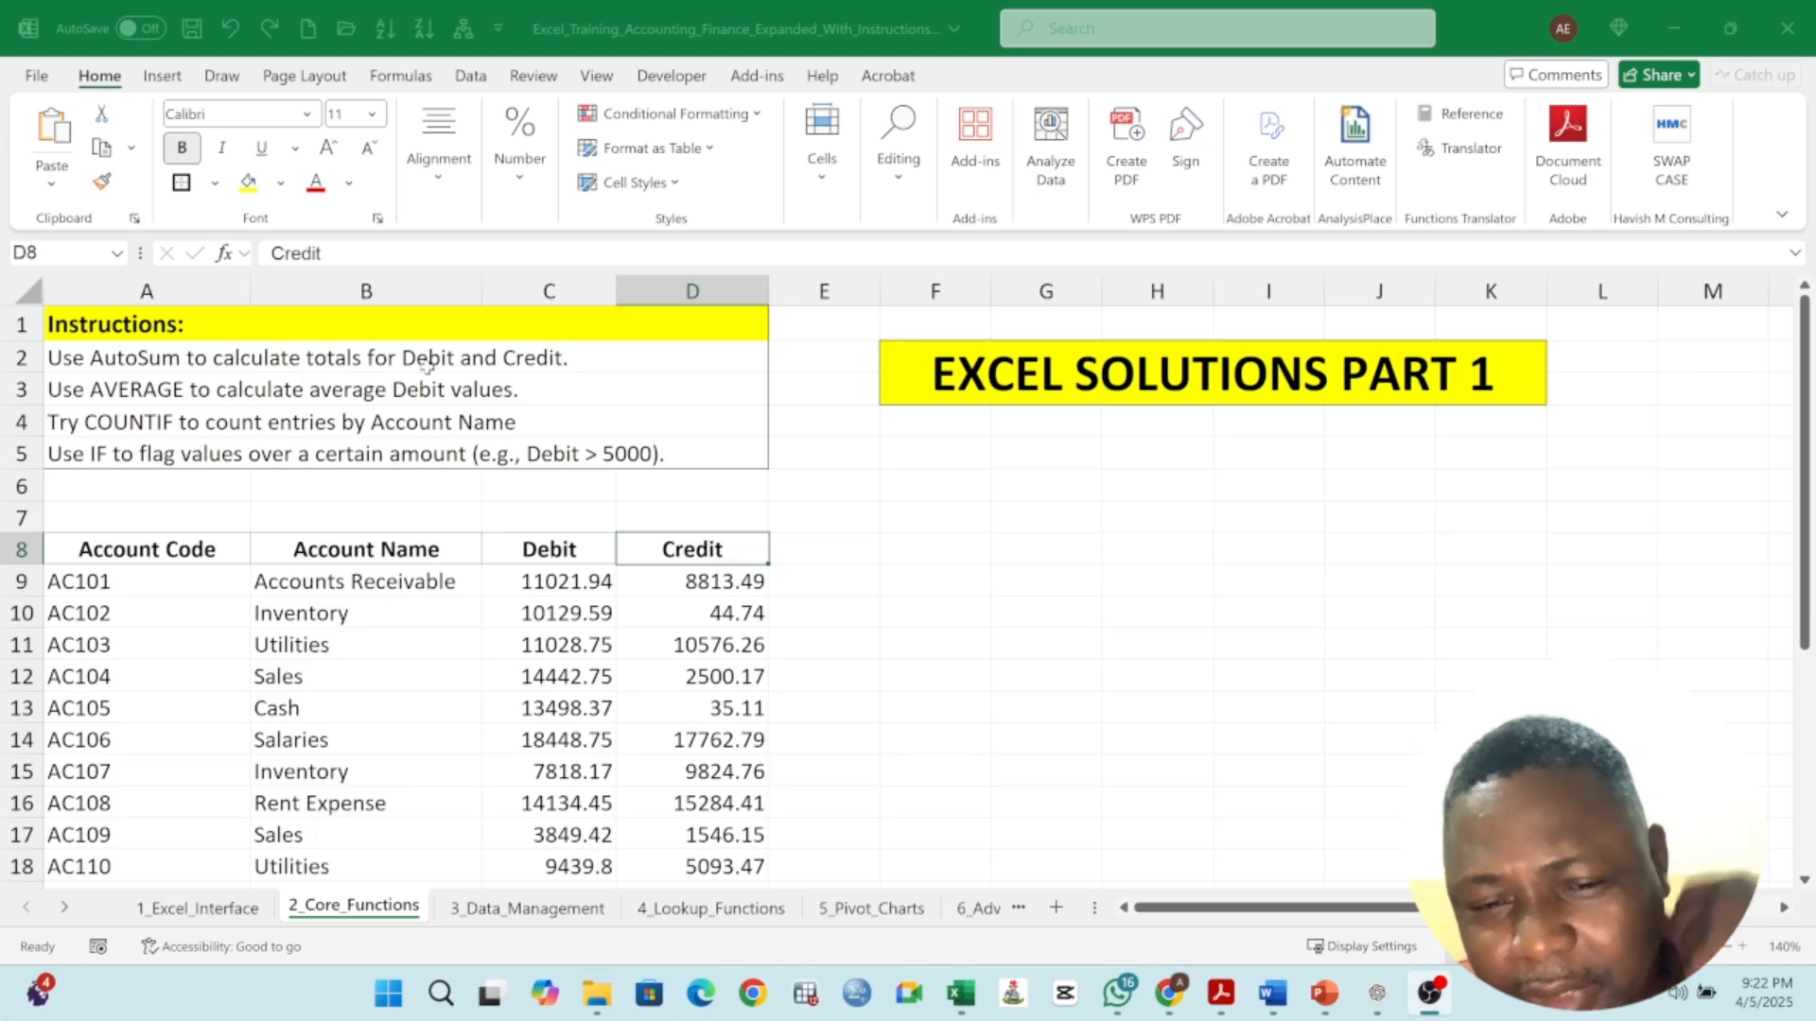
{"action": "left_click", "coordinate": [416, 363]}
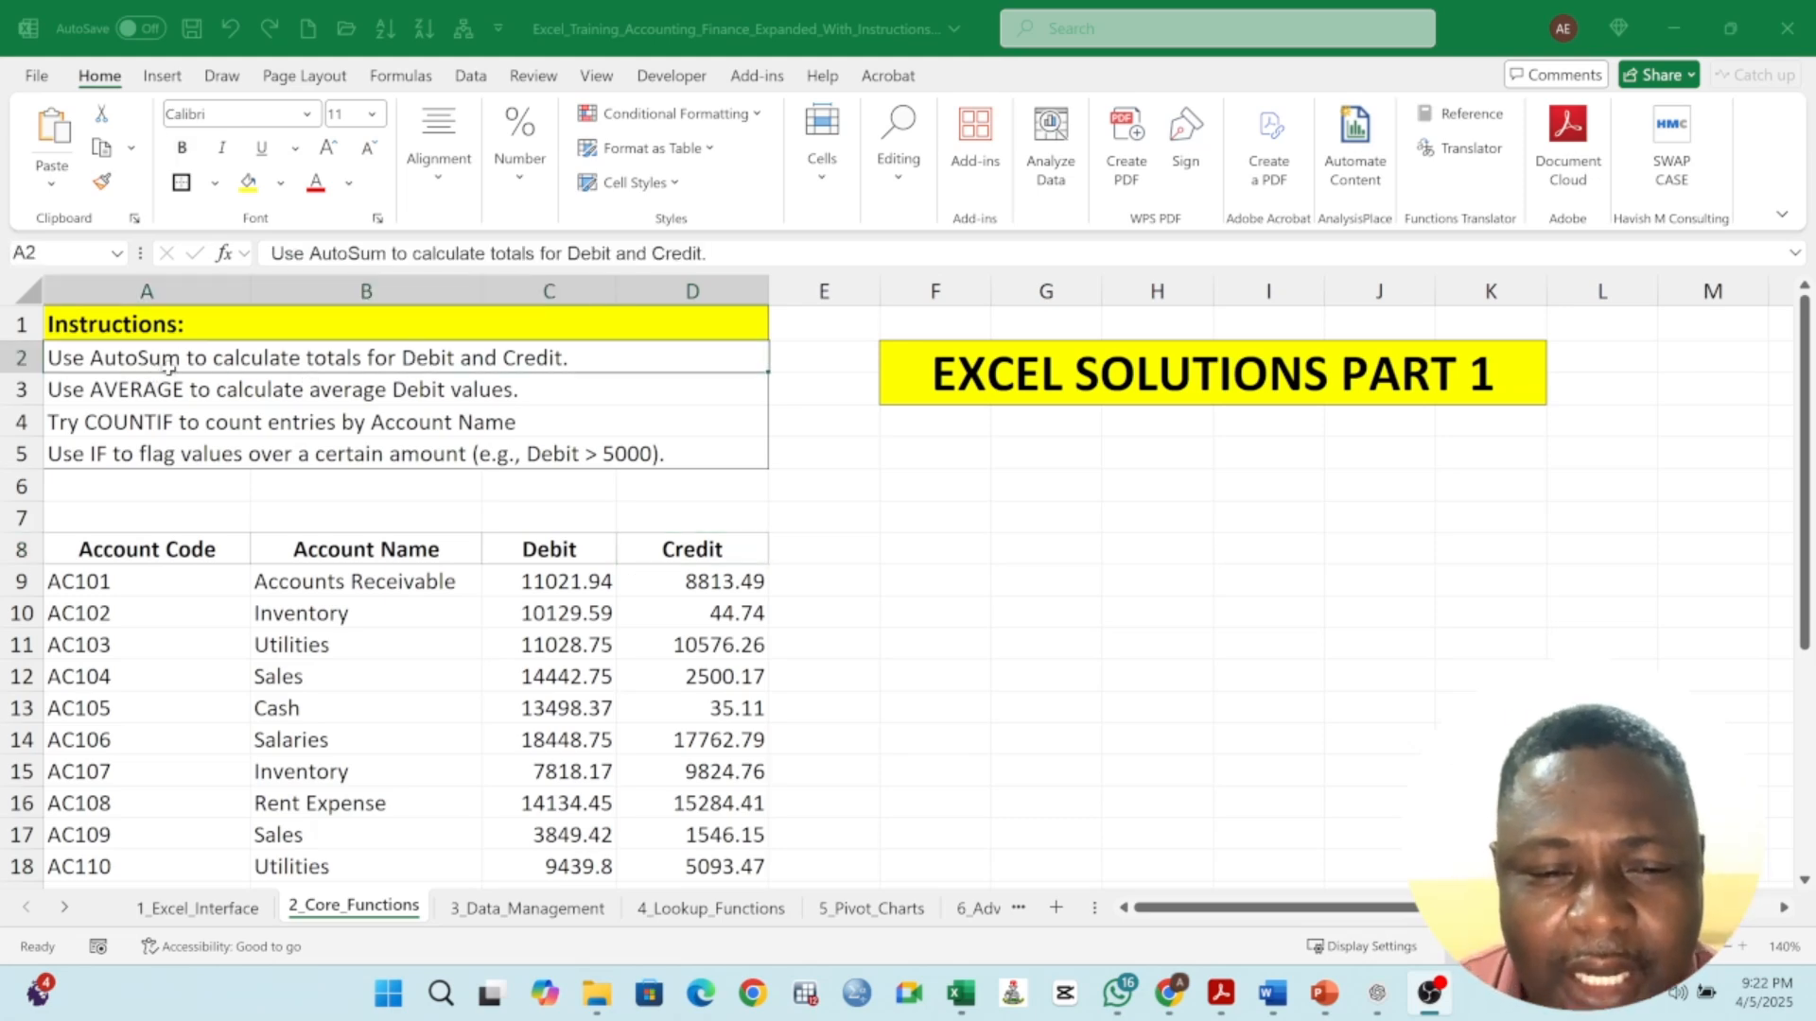
{"action": "scroll", "coordinate": [471, 565], "scroll_direction": "down", "scroll_amount": 3}
{"action": "scroll", "coordinate": [473, 558], "scroll_direction": "down", "scroll_amount": 3}
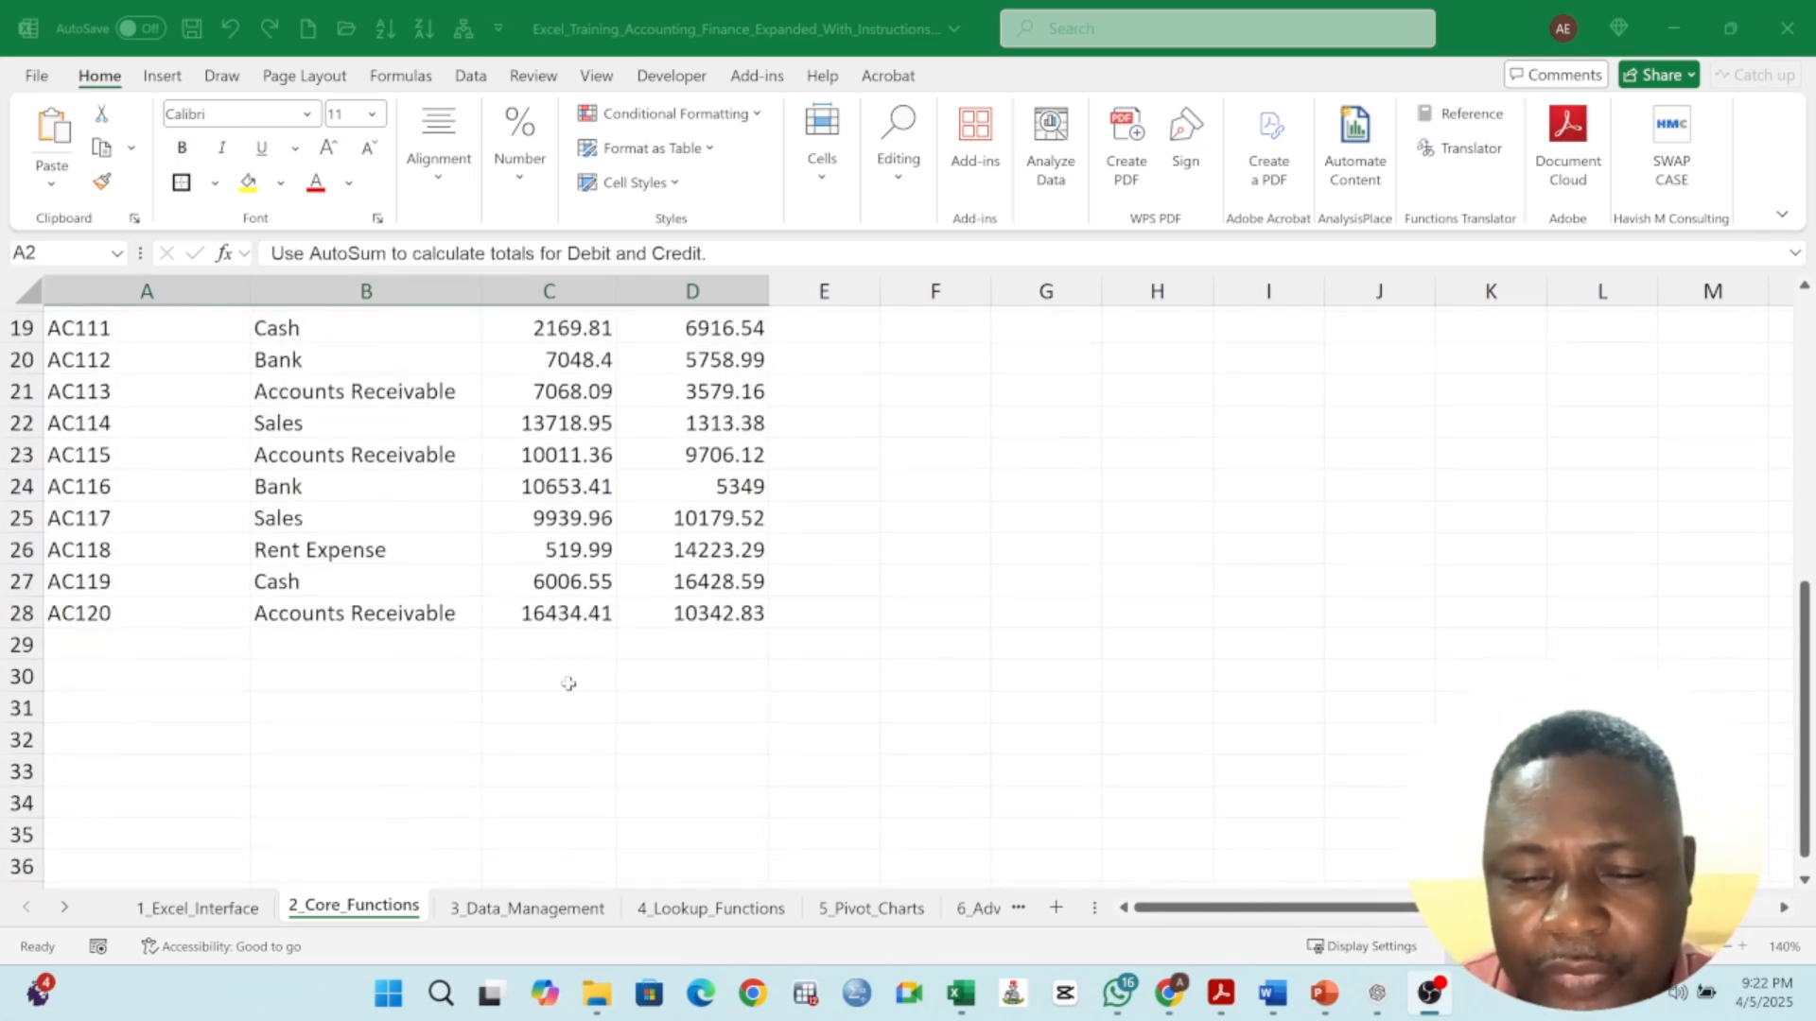
- Select the Debit and Credit value ranges in turn to examine their figures
{"action": "left_click_drag", "start_coordinate": [547, 644], "coordinate": [714, 635]}
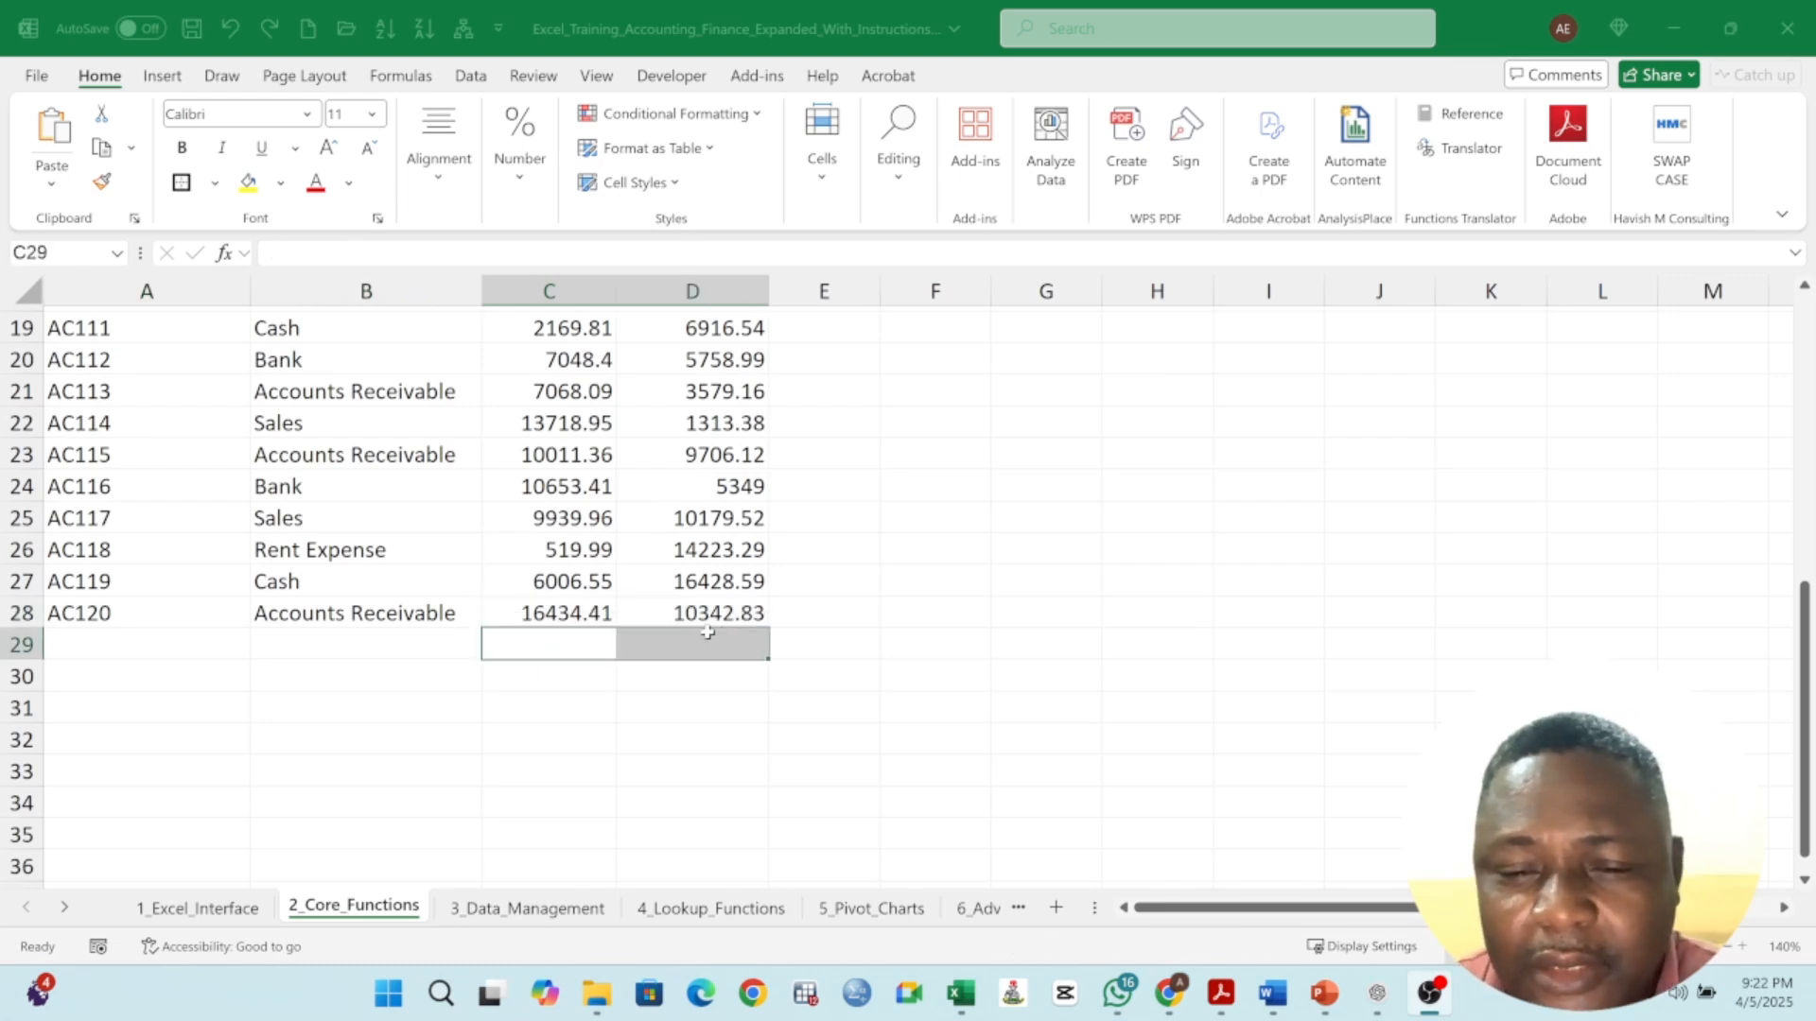
{"action": "scroll", "coordinate": [692, 570], "scroll_direction": "up", "scroll_amount": 4}
{"action": "left_click_drag", "start_coordinate": [558, 395], "coordinate": [629, 827]}
{"action": "scroll", "coordinate": [619, 610], "scroll_direction": "up", "scroll_amount": 3}
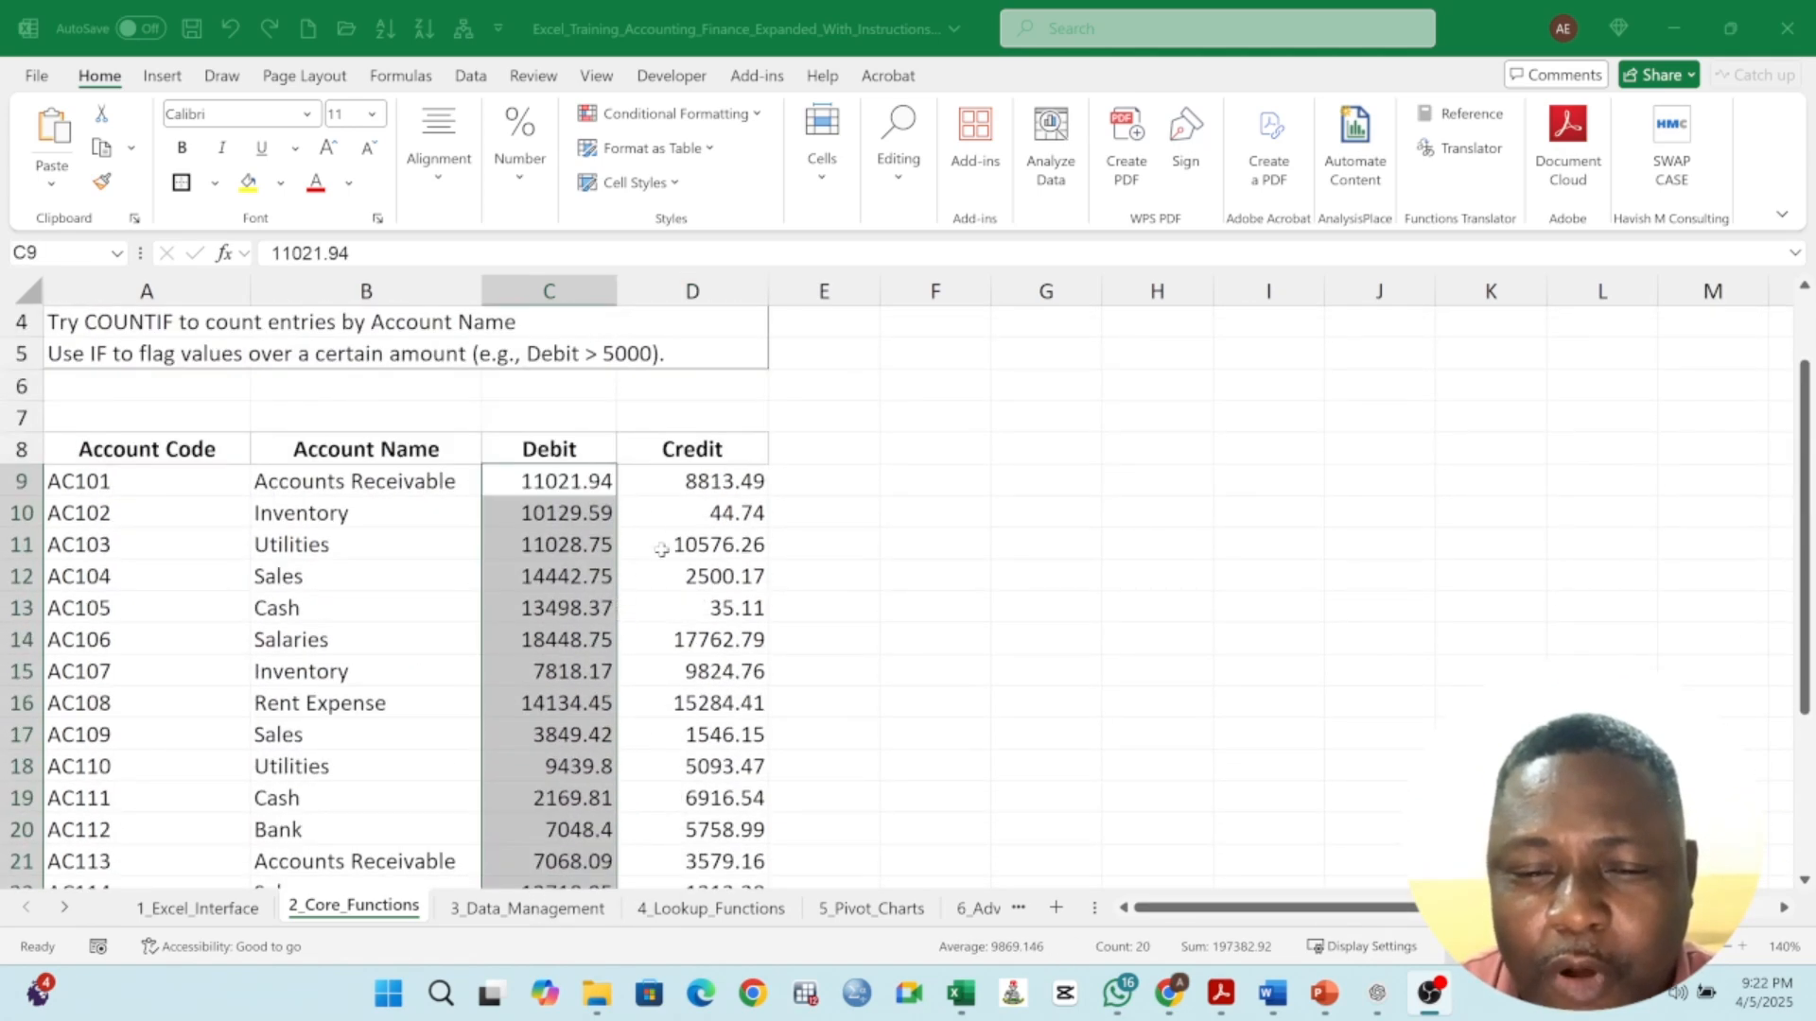
{"action": "left_click_drag", "start_coordinate": [718, 482], "coordinate": [701, 832]}
{"action": "scroll", "coordinate": [659, 671], "scroll_direction": "down", "scroll_amount": 2}
{"action": "scroll", "coordinate": [639, 639], "scroll_direction": "up", "scroll_amount": 4}
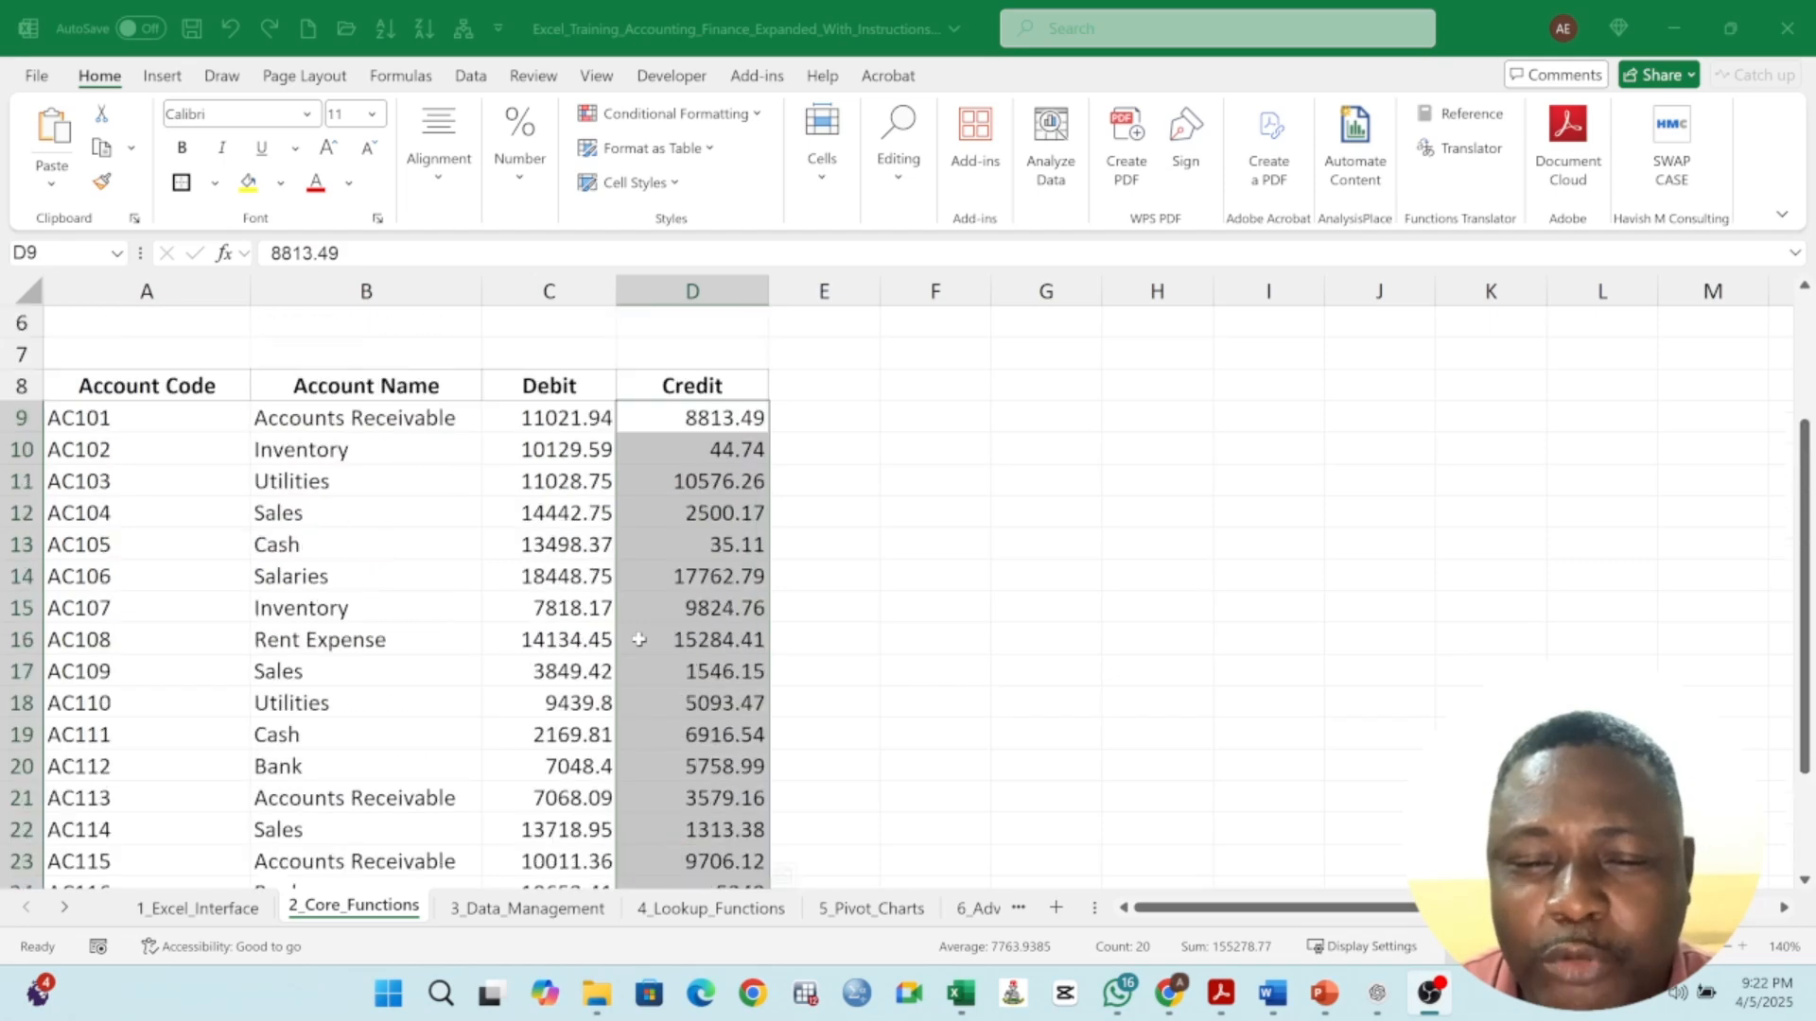
{"action": "left_click_drag", "start_coordinate": [537, 417], "coordinate": [695, 705]}
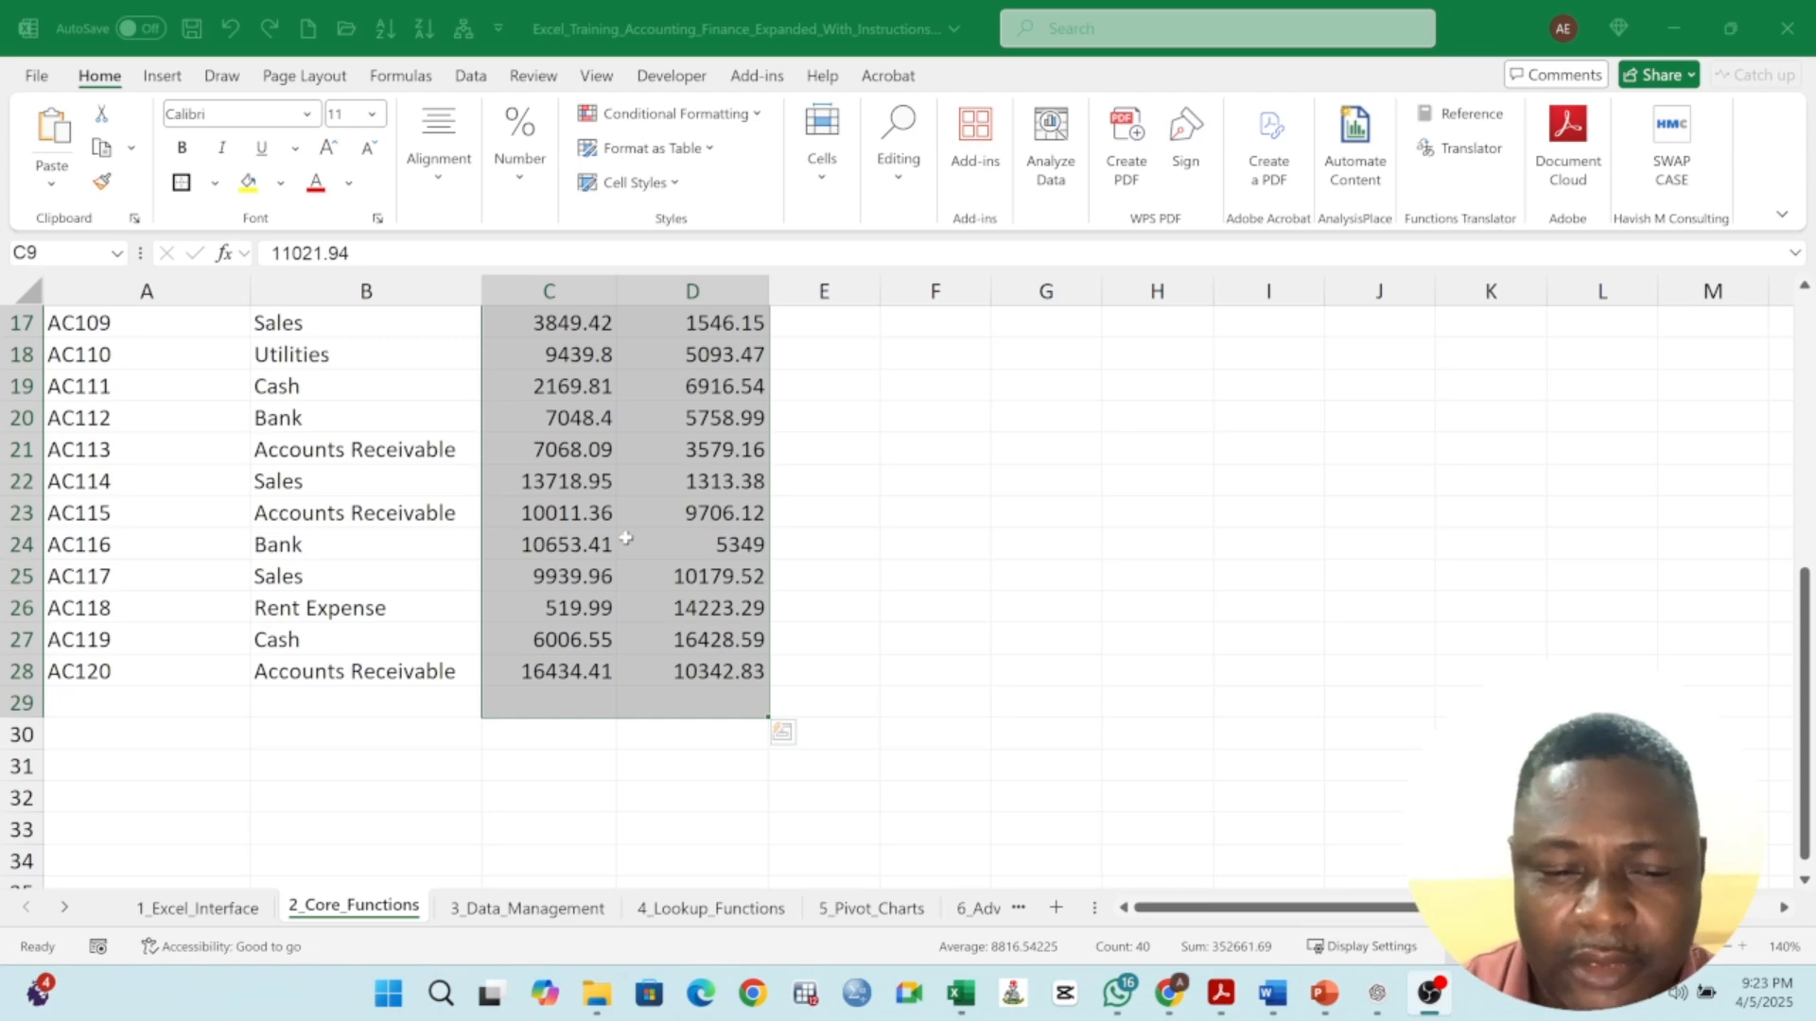
{"action": "left_click", "coordinate": [668, 542]}
{"action": "scroll", "coordinate": [671, 539], "scroll_direction": "up", "scroll_amount": 5}
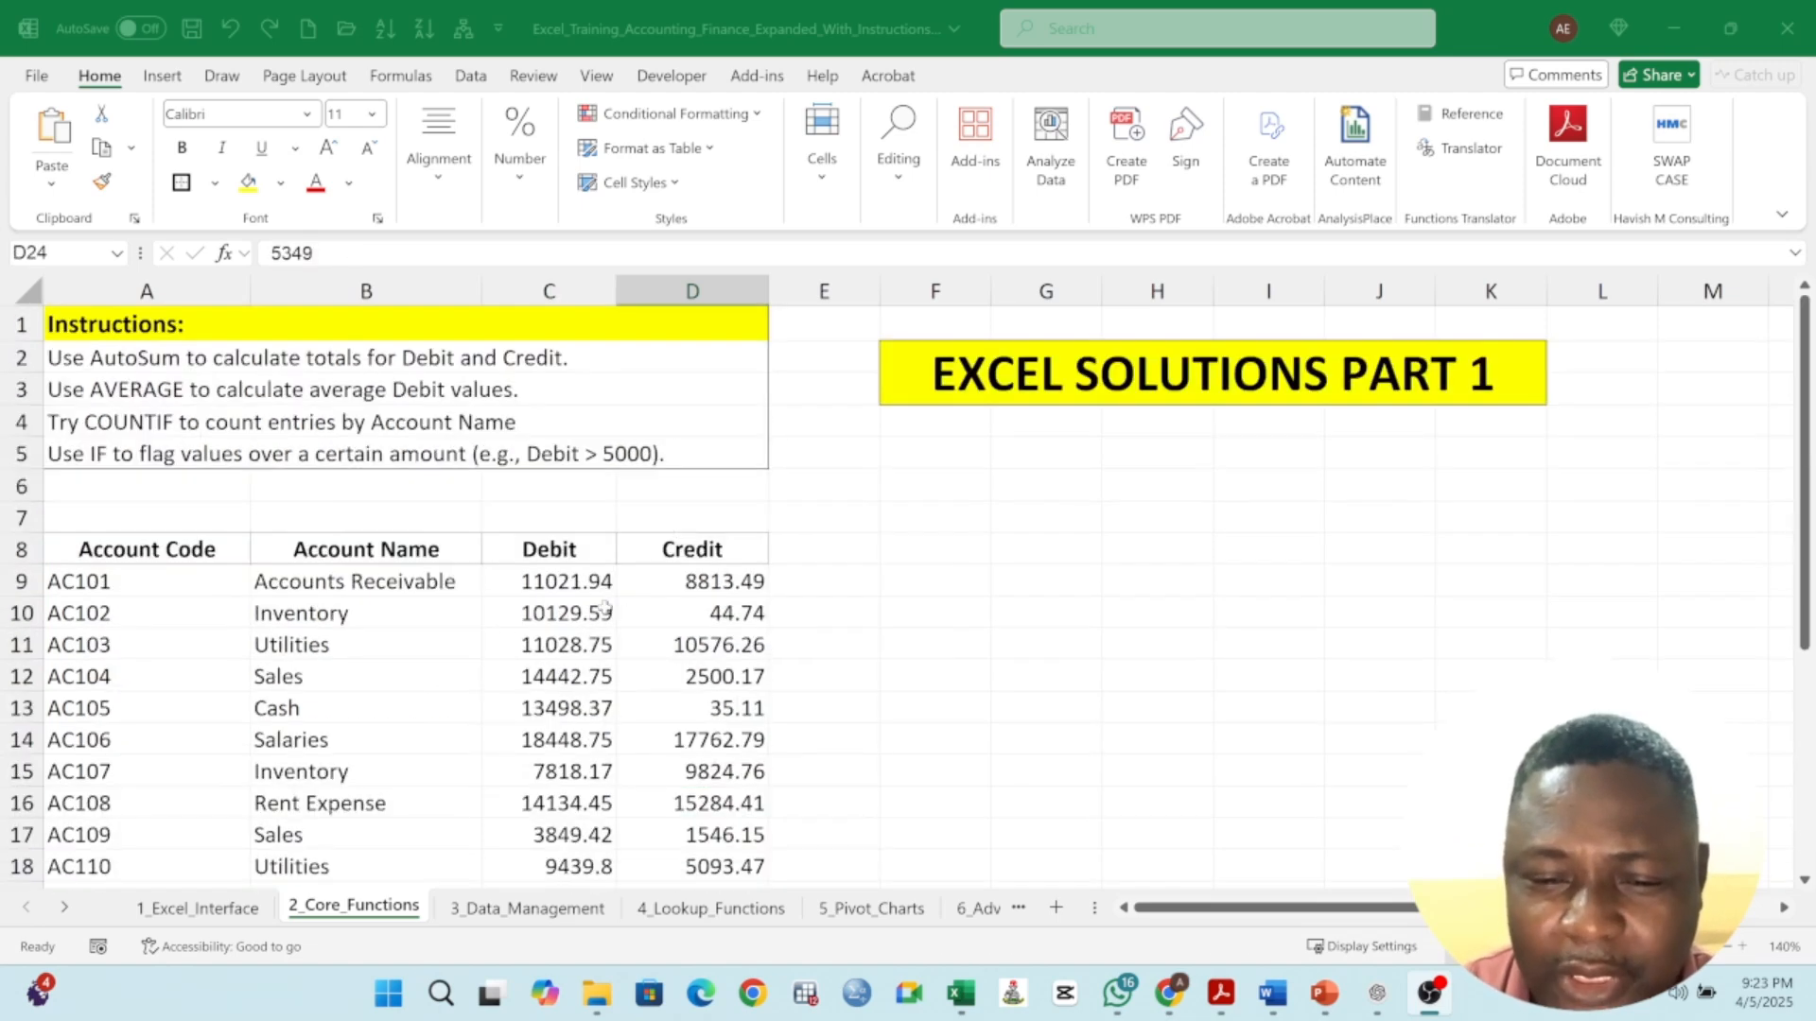
- Select the Debit and Credit values with the empty row 29 and apply AutoSum to total both columns
{"action": "left_click_drag", "start_coordinate": [548, 586], "coordinate": [679, 869]}
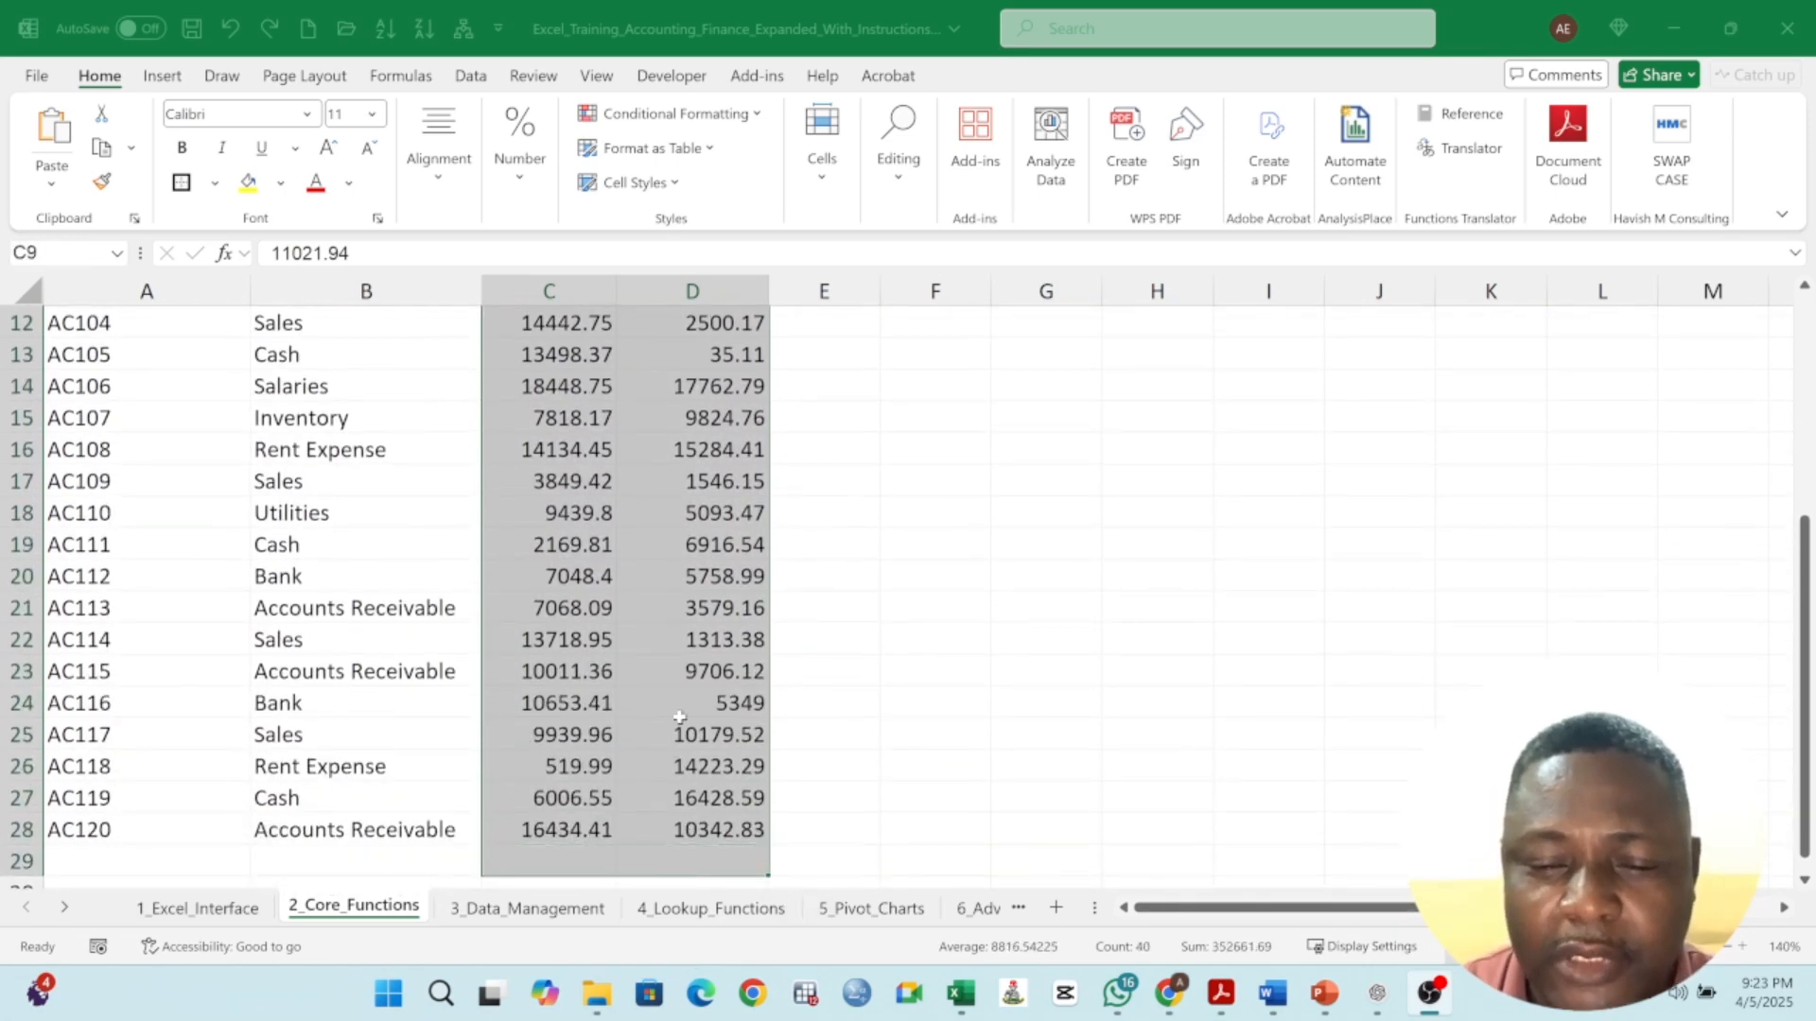
{"action": "scroll", "coordinate": [679, 724], "scroll_direction": "down", "scroll_amount": 3}
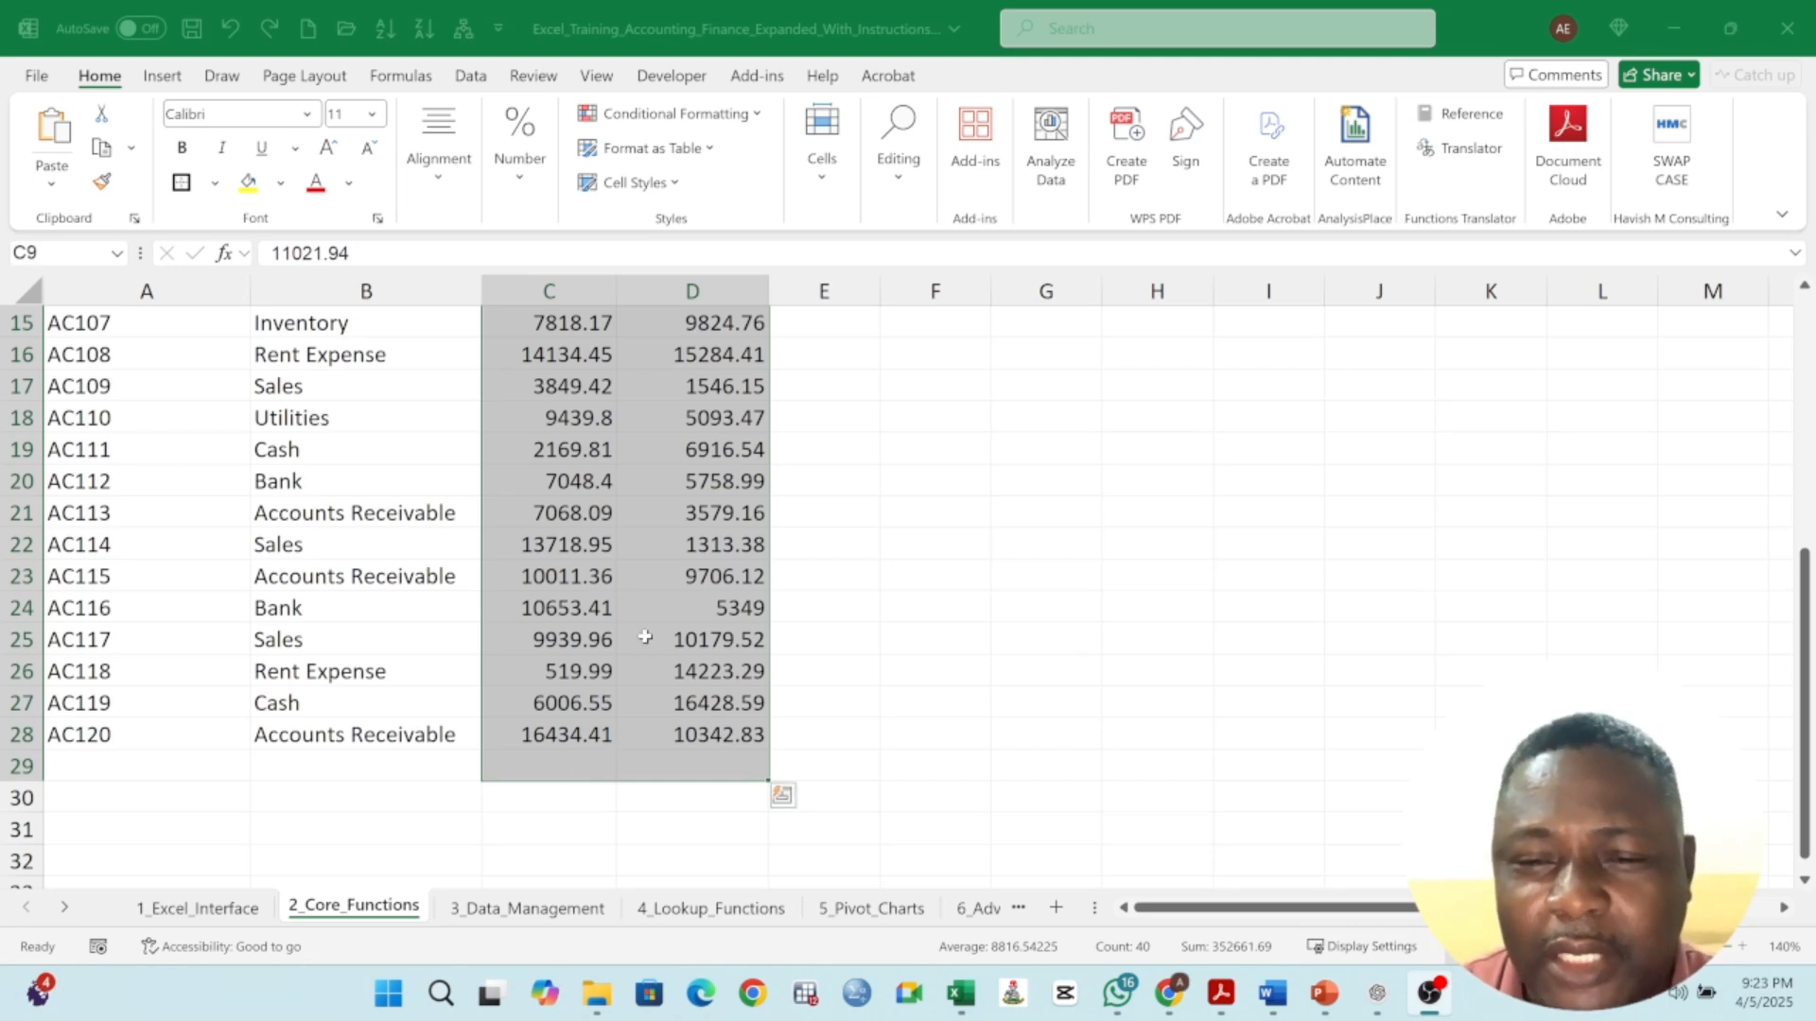
{"action": "left_click", "coordinate": [902, 189]}
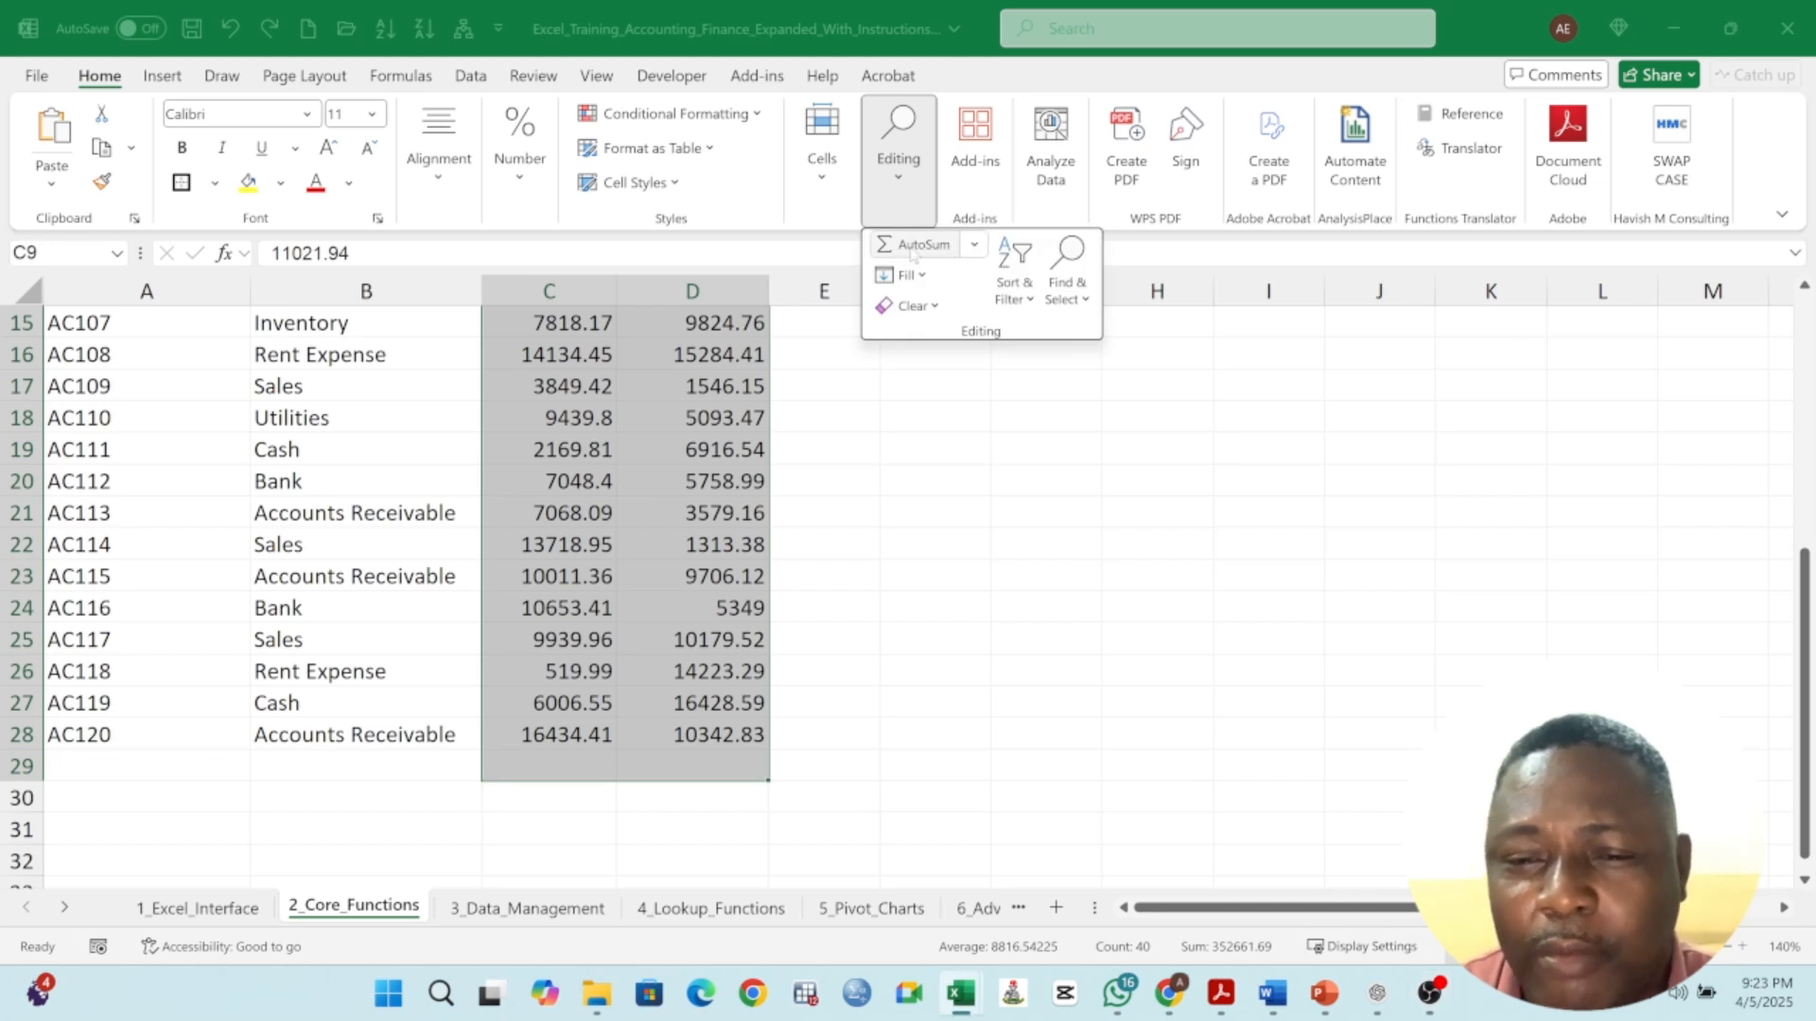
{"action": "left_click", "coordinate": [99, 82]}
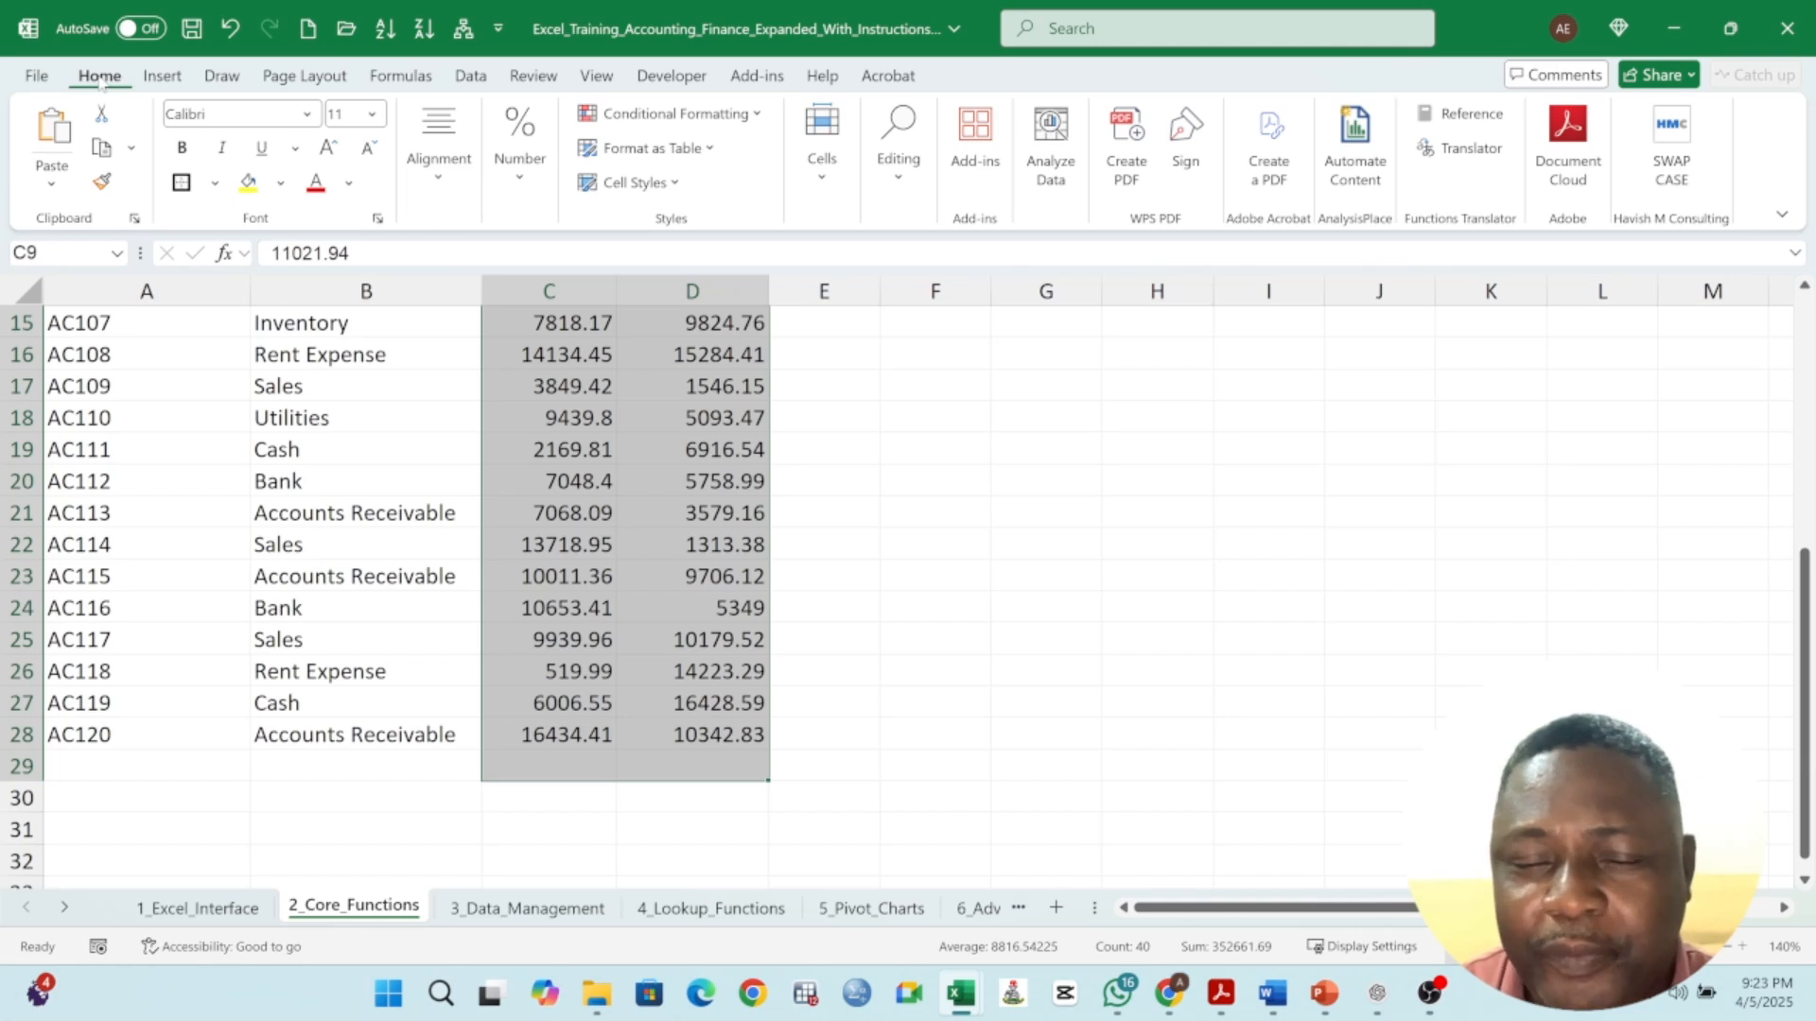
{"action": "left_click", "coordinate": [892, 189]}
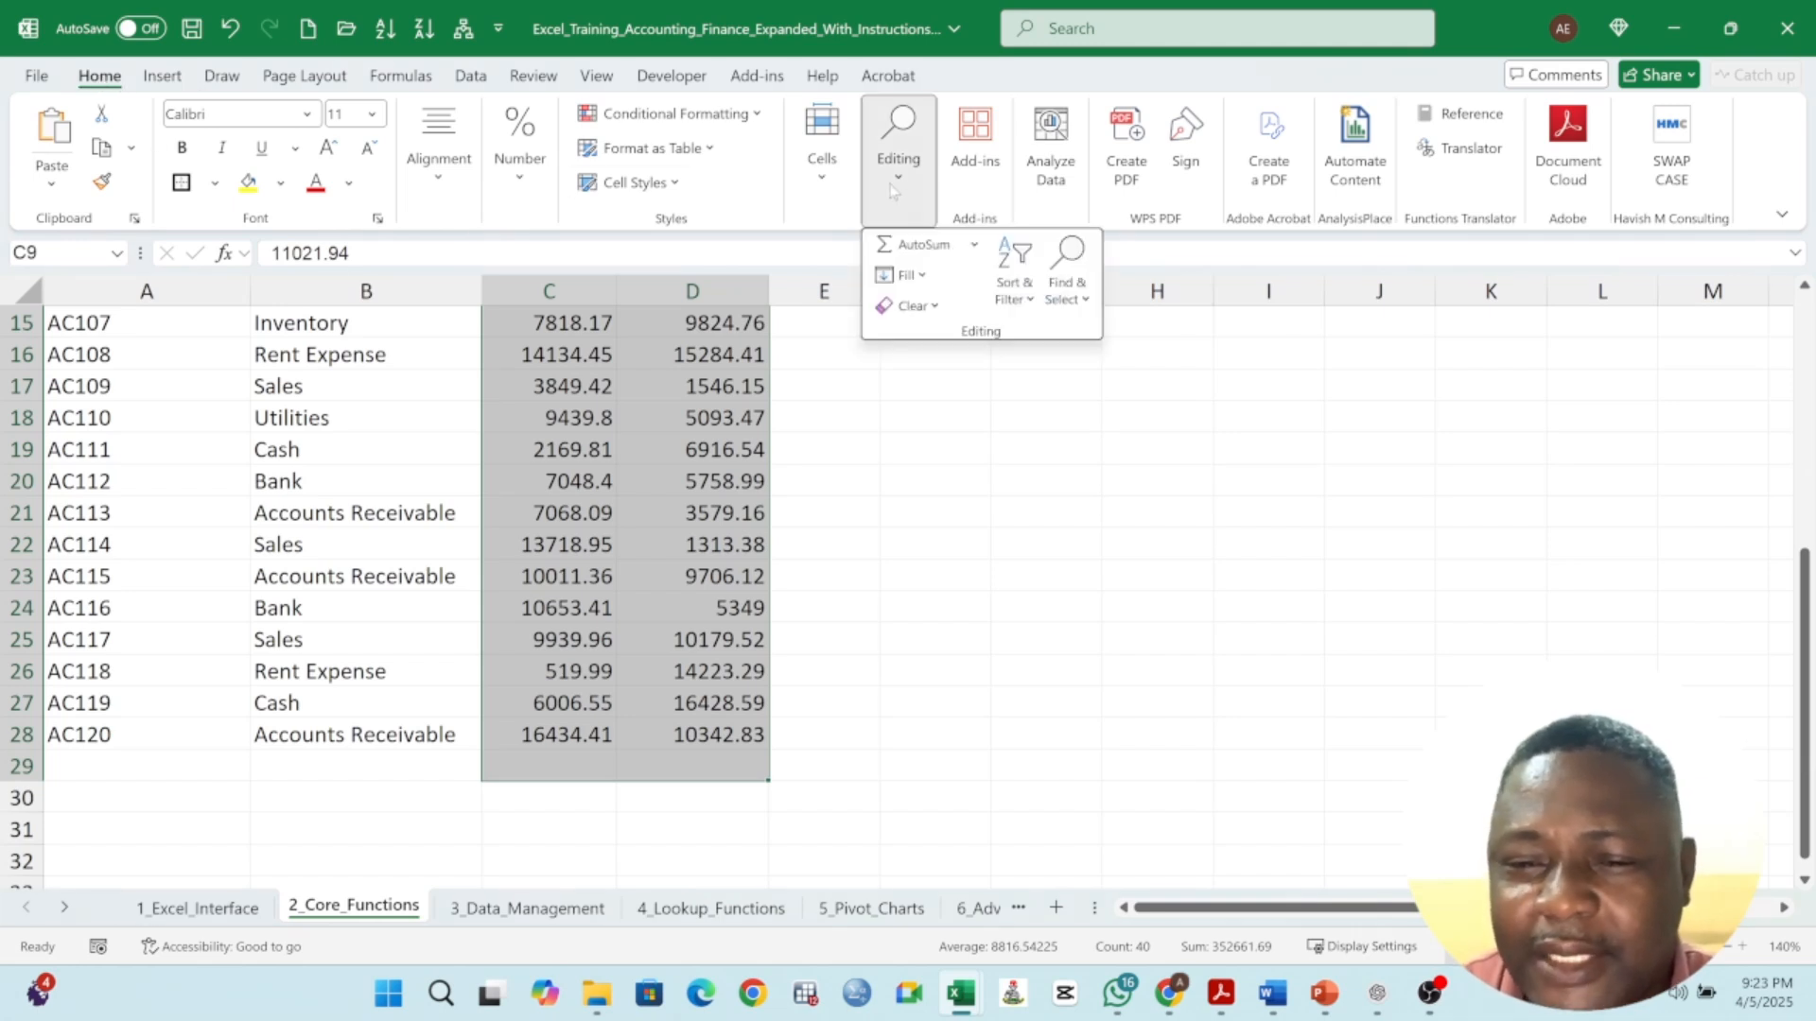
{"action": "left_click", "coordinate": [905, 247]}
{"action": "scroll", "coordinate": [570, 529], "scroll_direction": "down", "scroll_amount": 6}
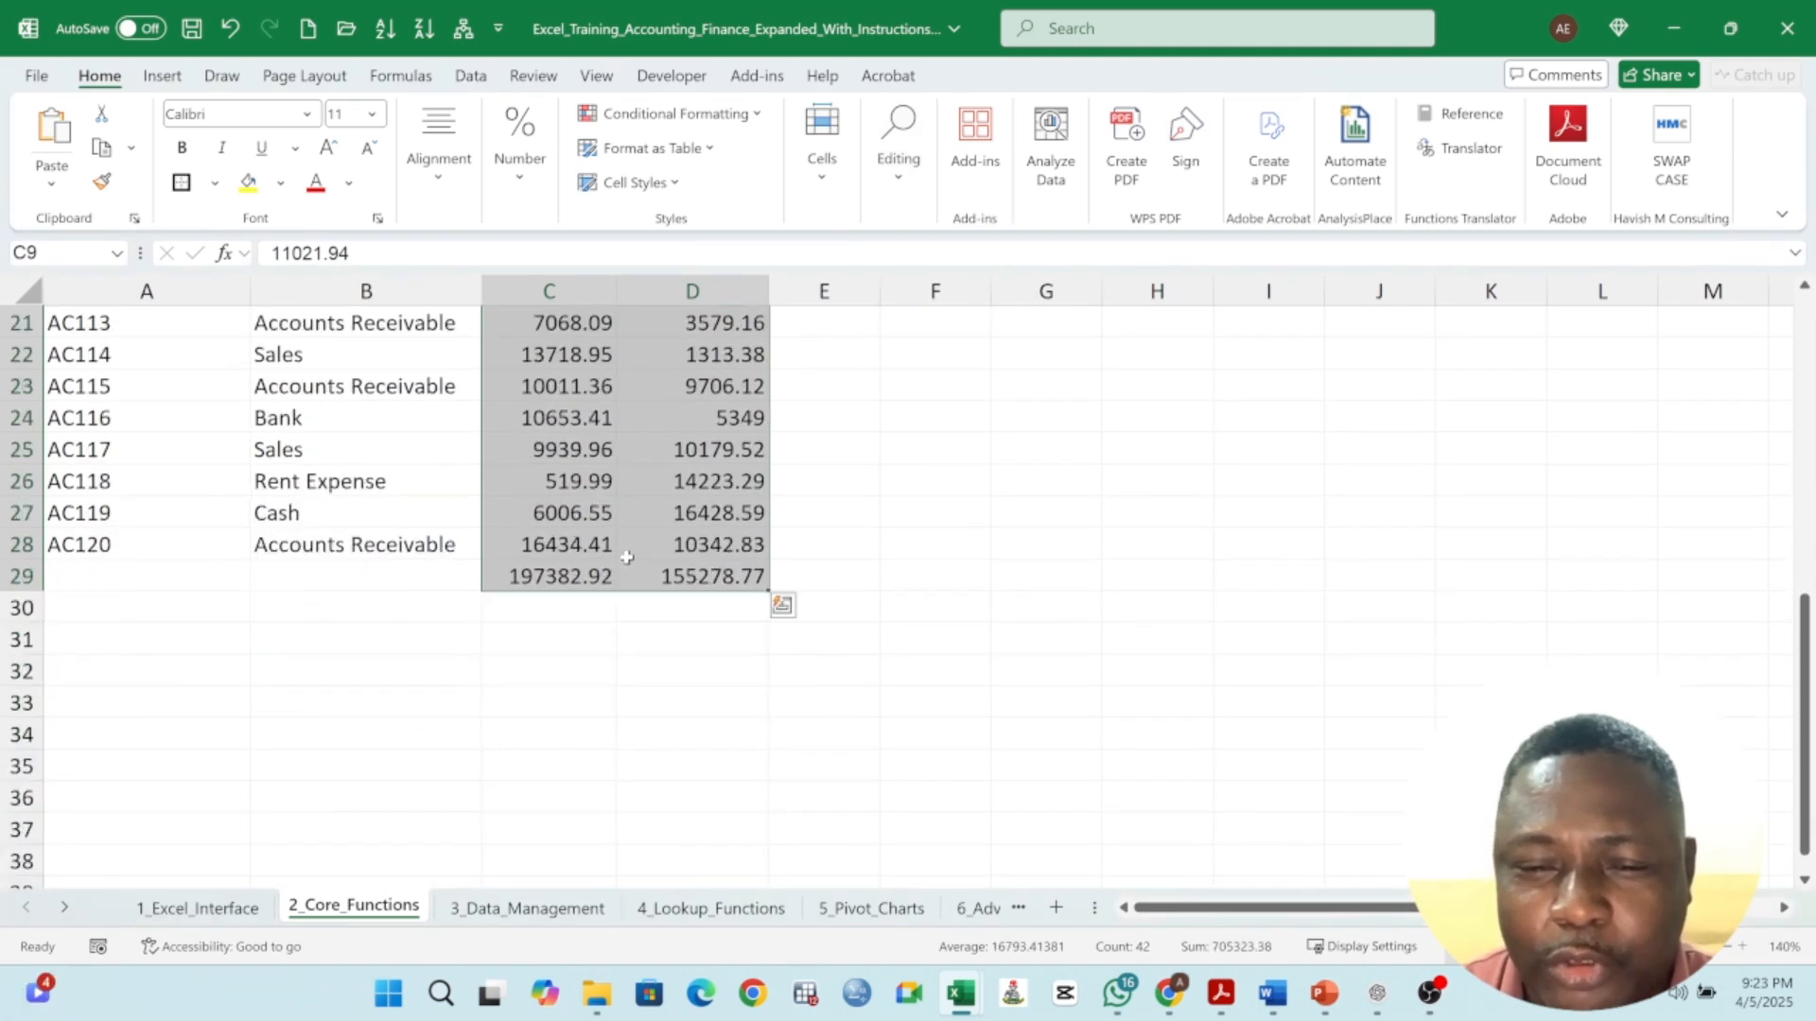
- Check the total formulas in row 29 and label the row Total in the Account Name column
{"action": "left_click", "coordinate": [558, 394]}
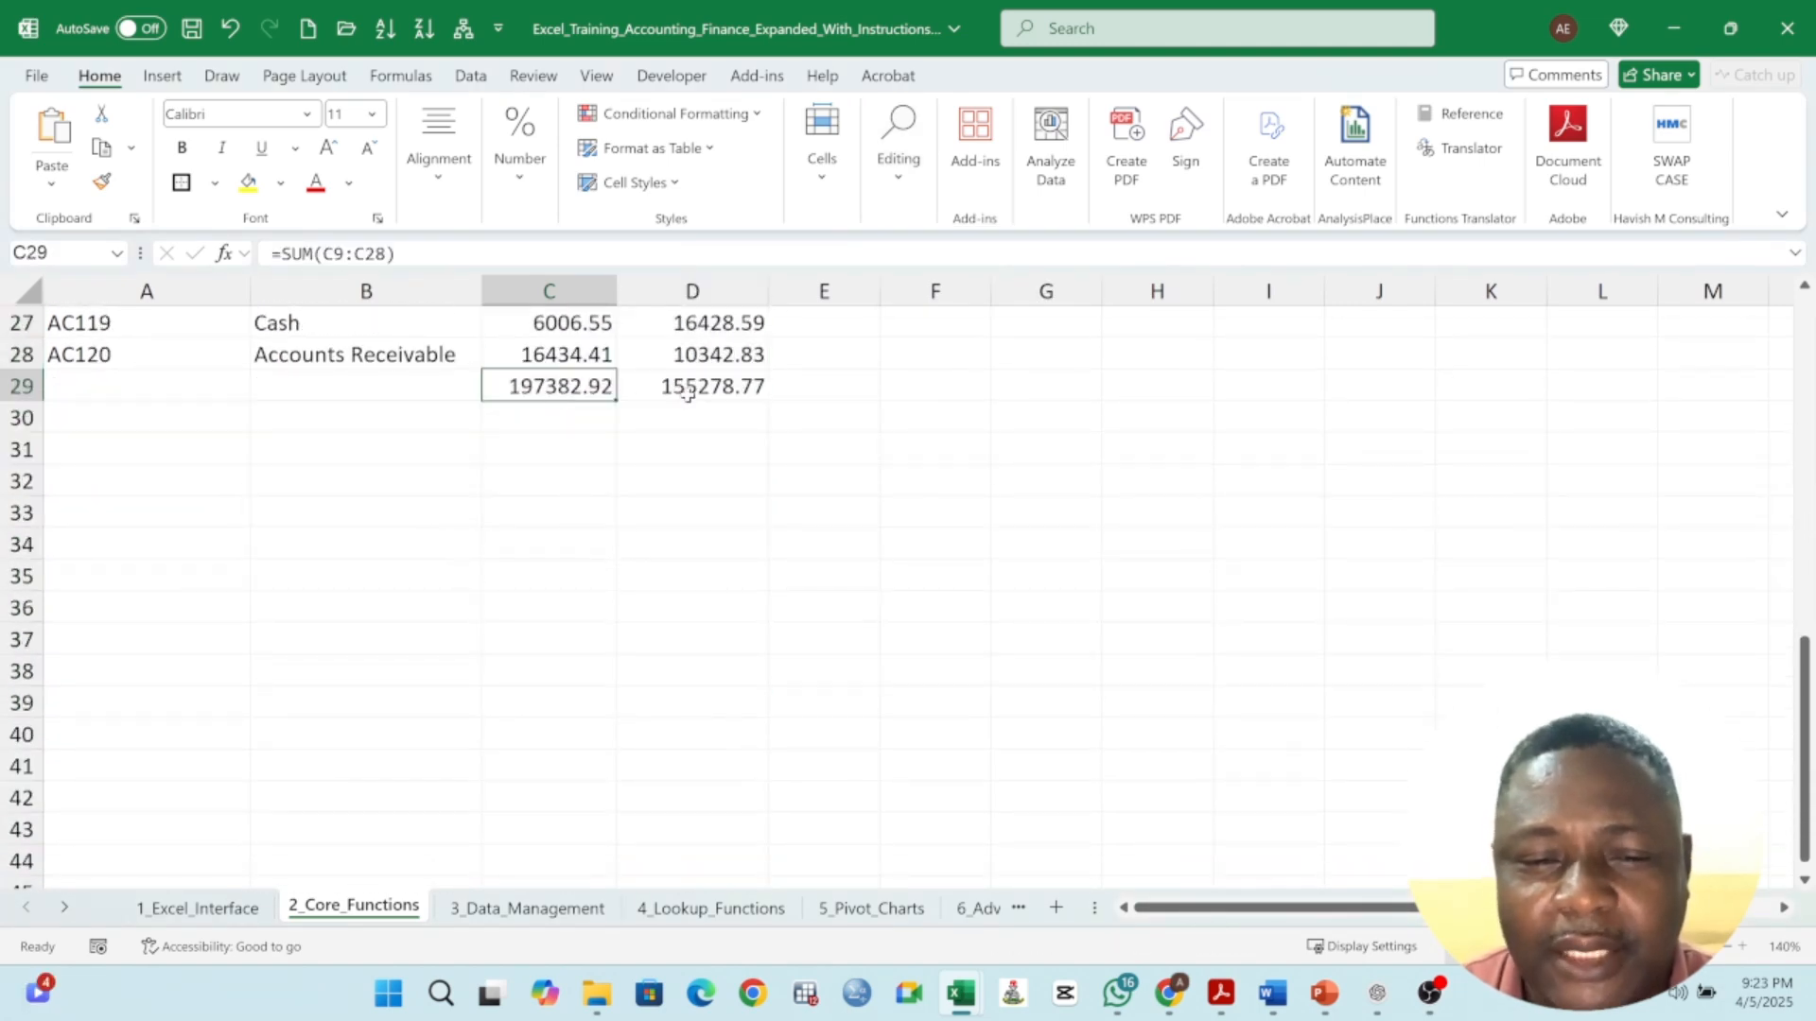
{"action": "left_click", "coordinate": [731, 393]}
{"action": "left_click", "coordinate": [389, 395]}
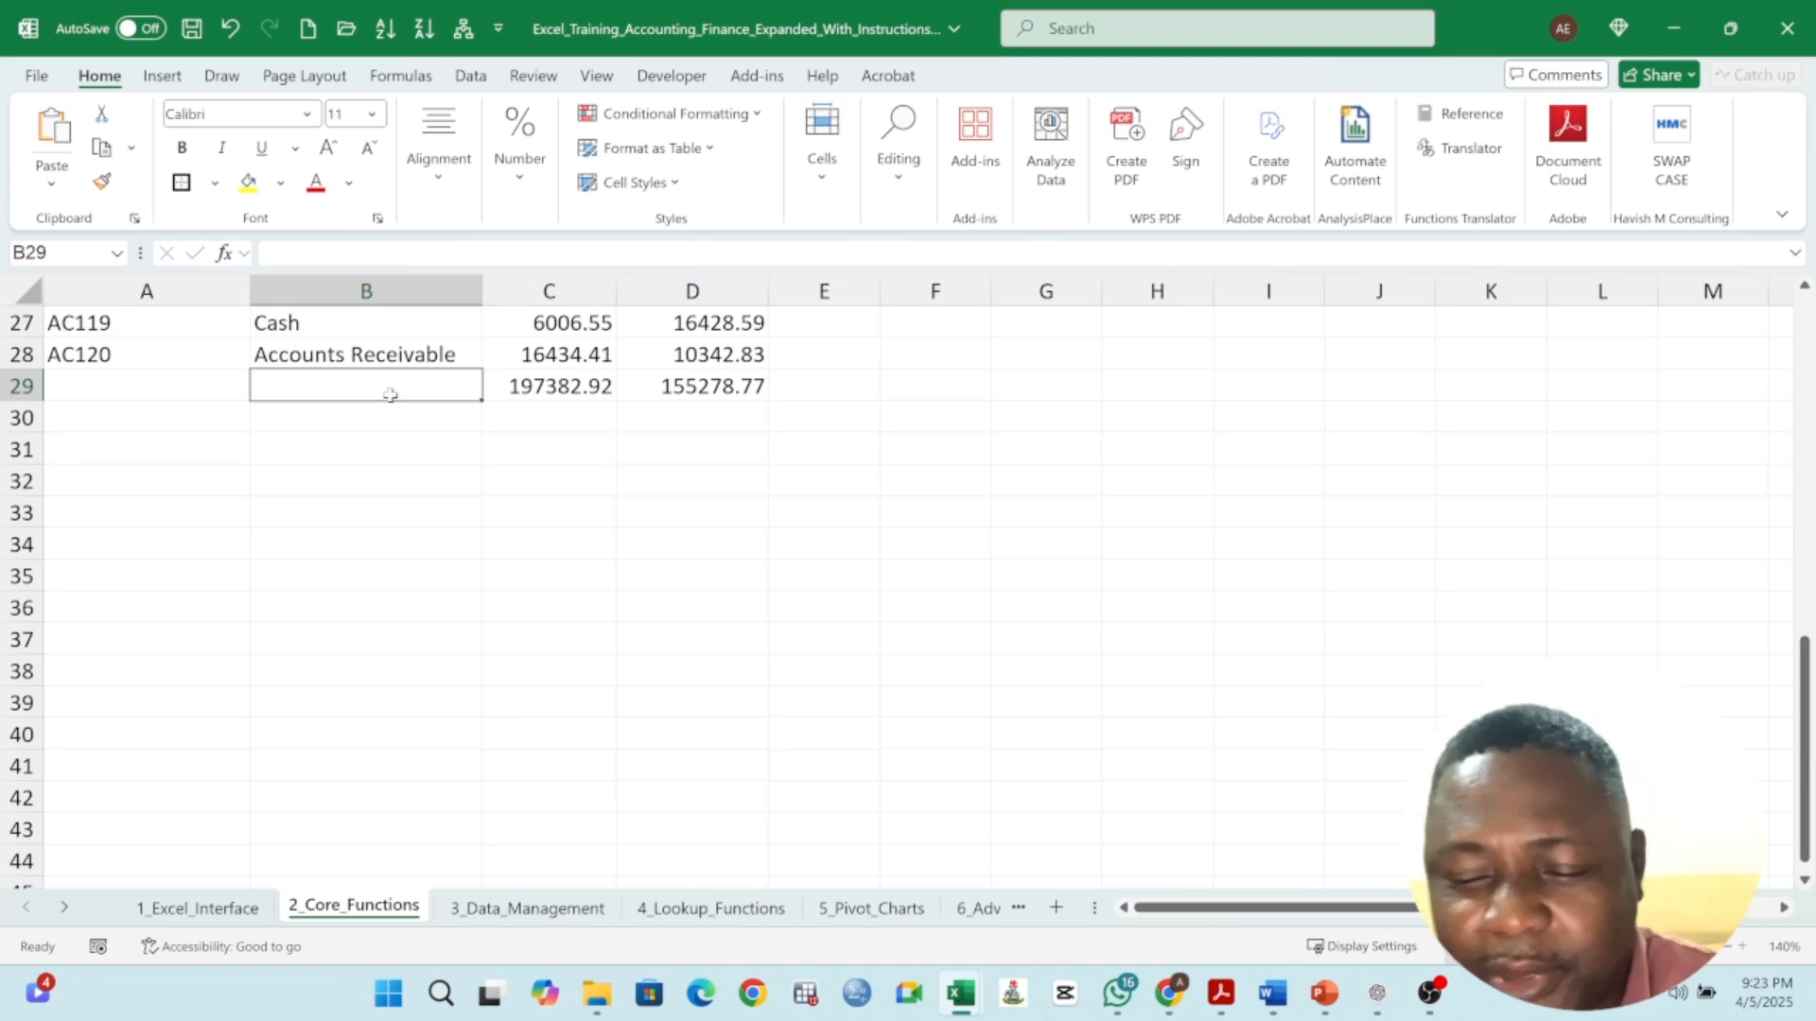
{"action": "type", "text": "tOTAL"}
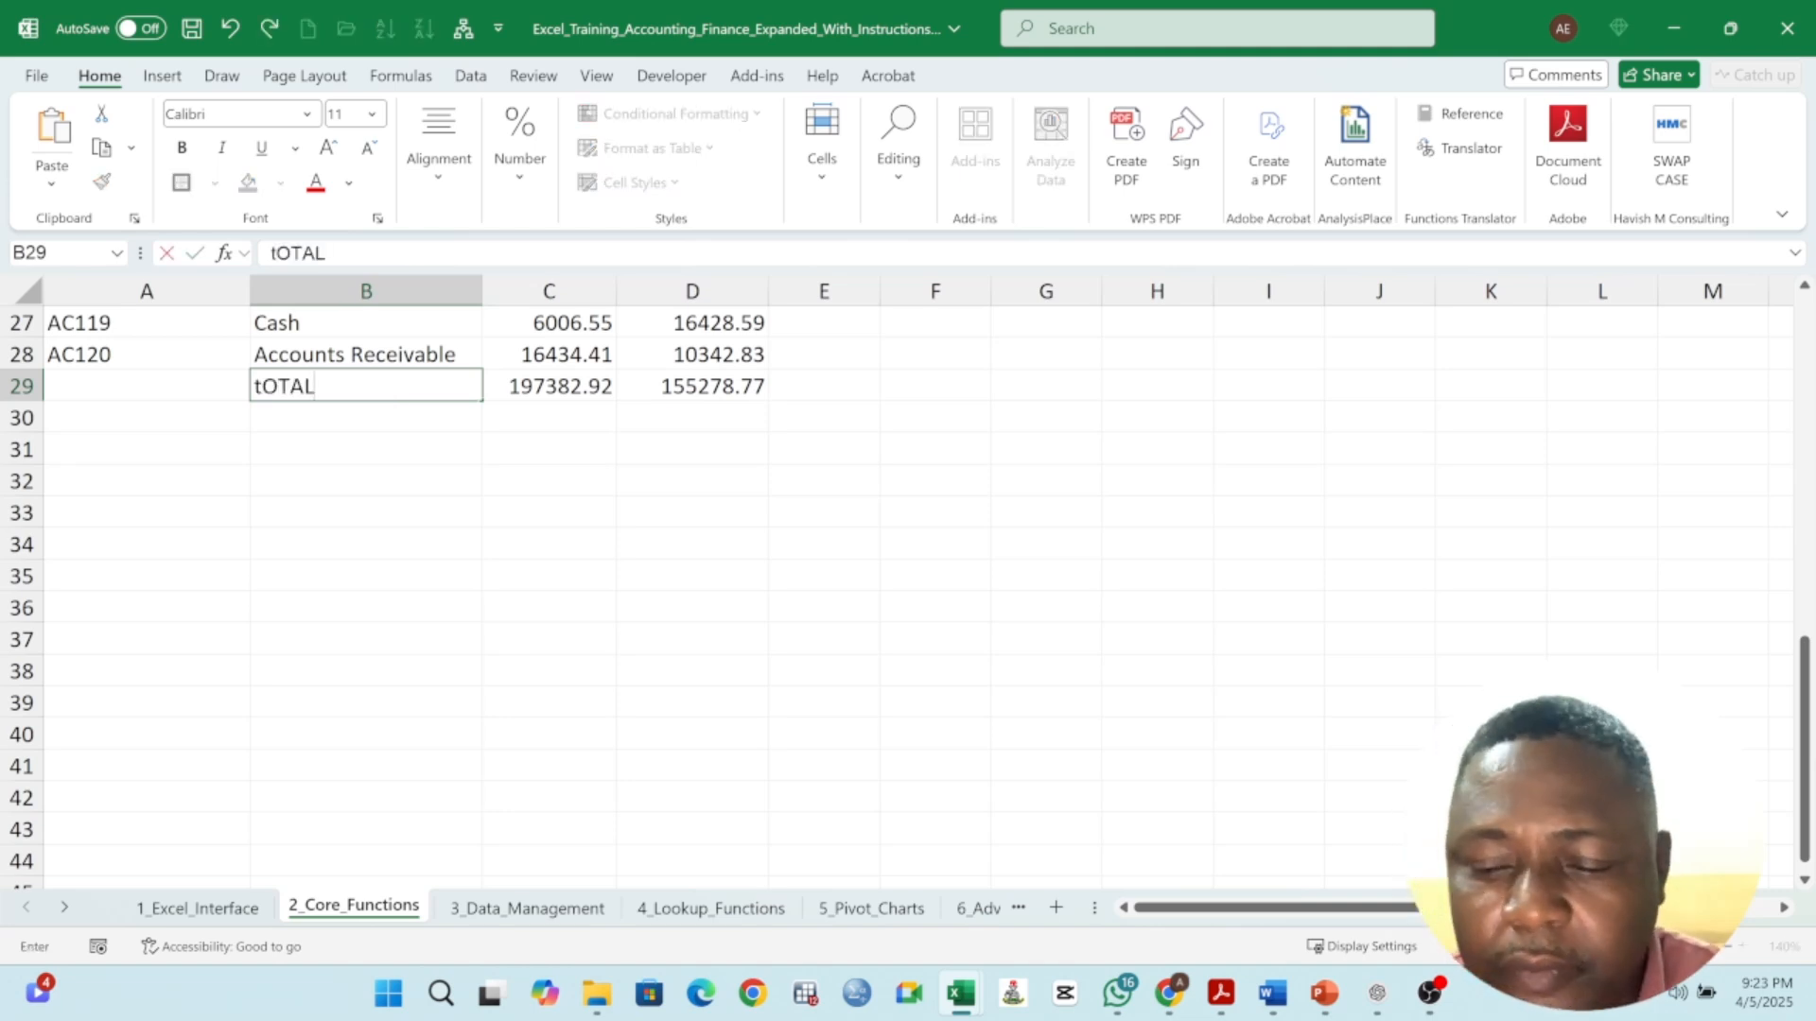
{"action": "left_click", "coordinate": [313, 449]}
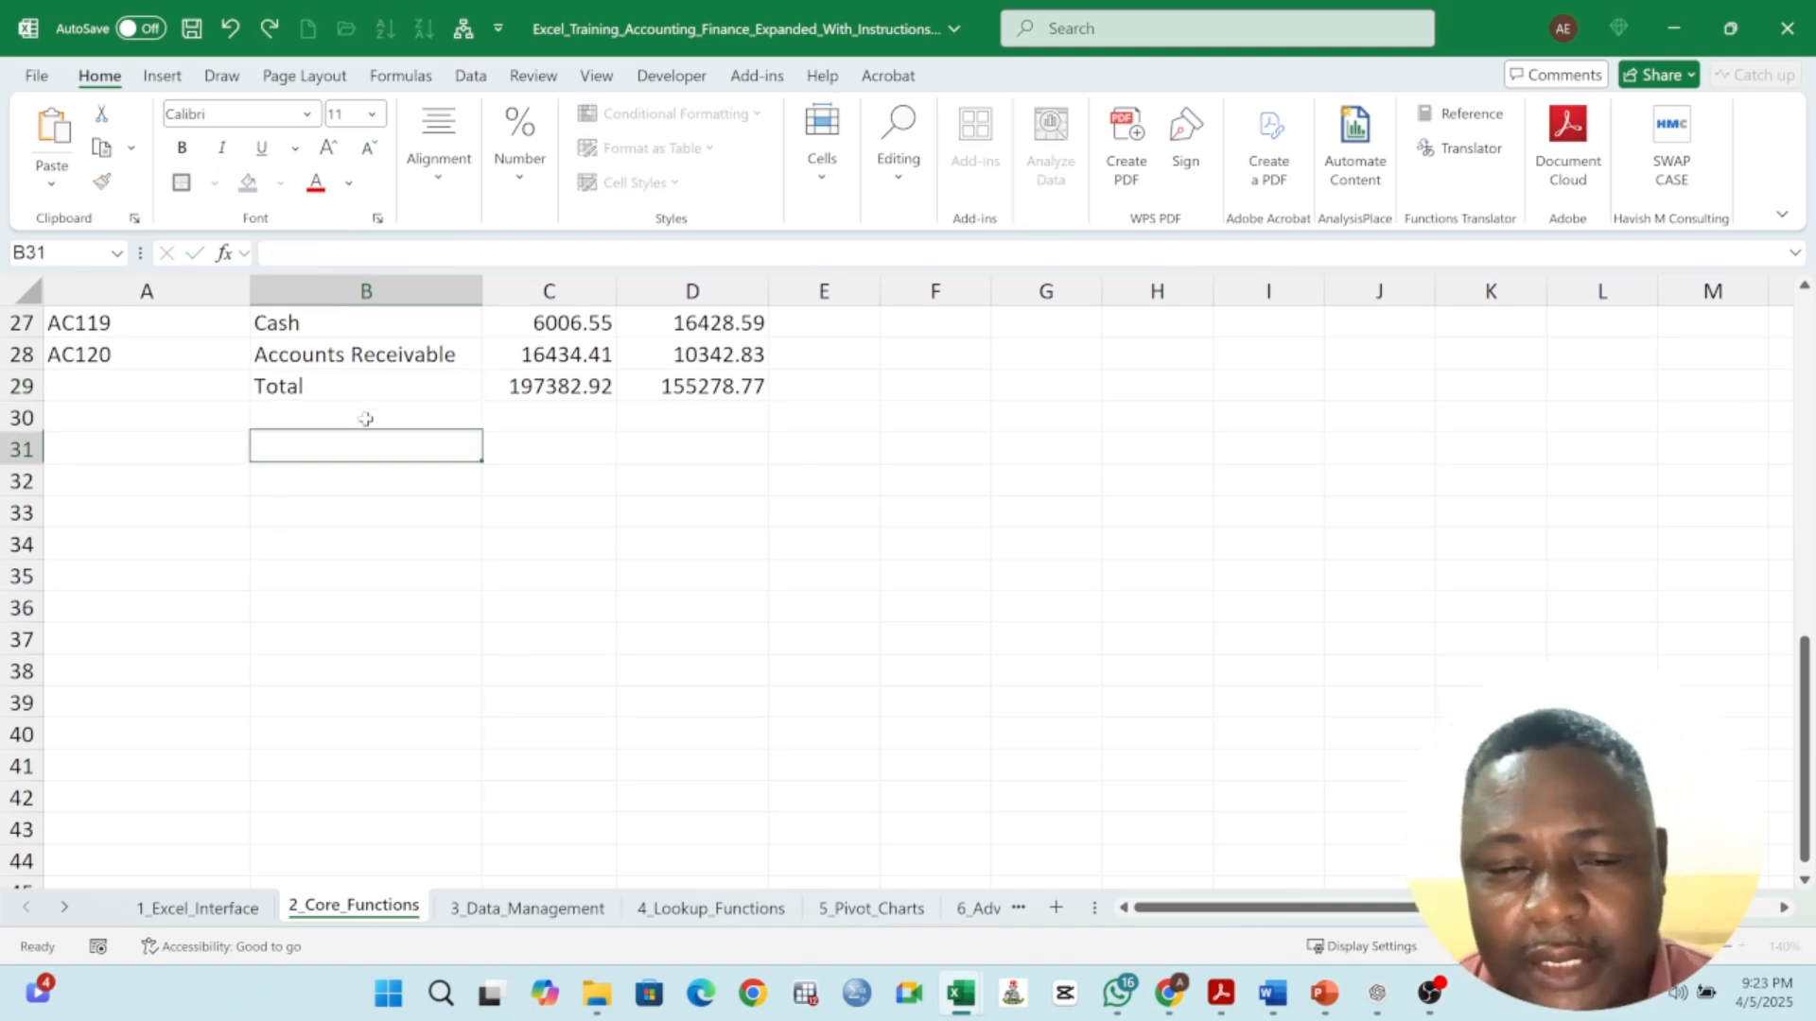
- Apply a border and bold formatting to the Total row across Account Name, Debit and Credit
{"action": "left_click_drag", "start_coordinate": [324, 389], "coordinate": [657, 391]}
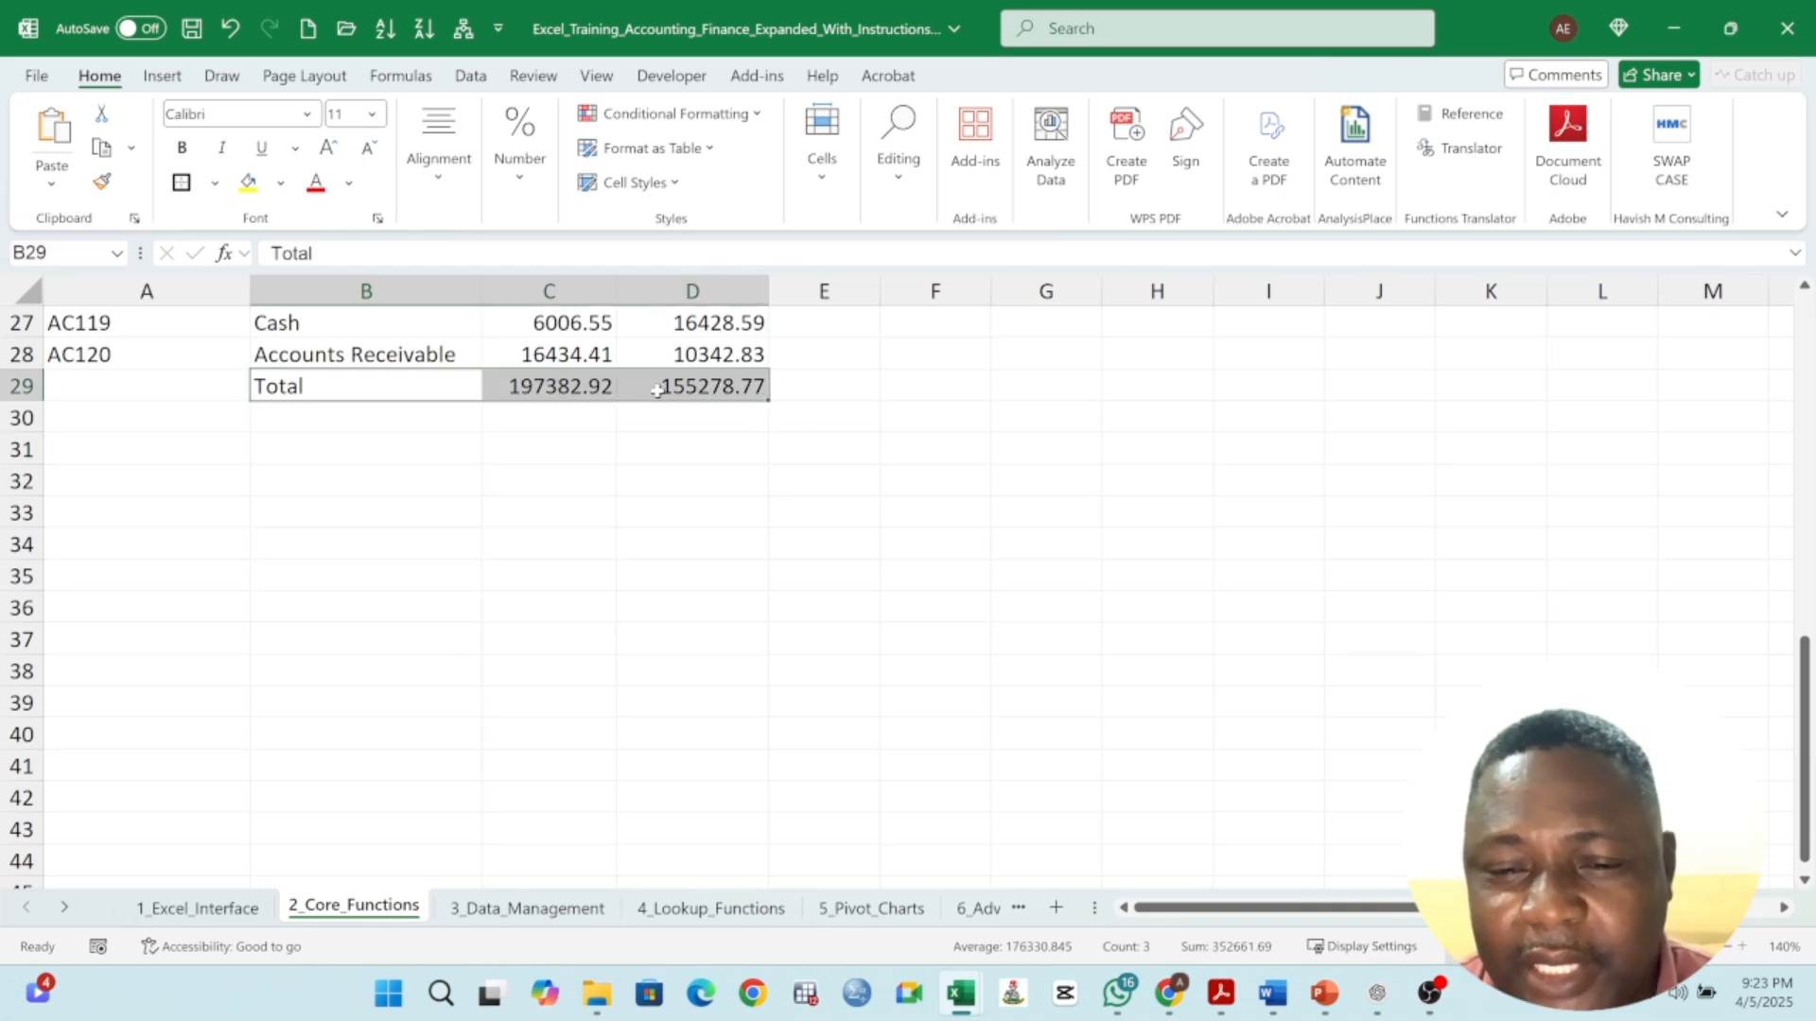
{"action": "left_click", "coordinate": [182, 185]}
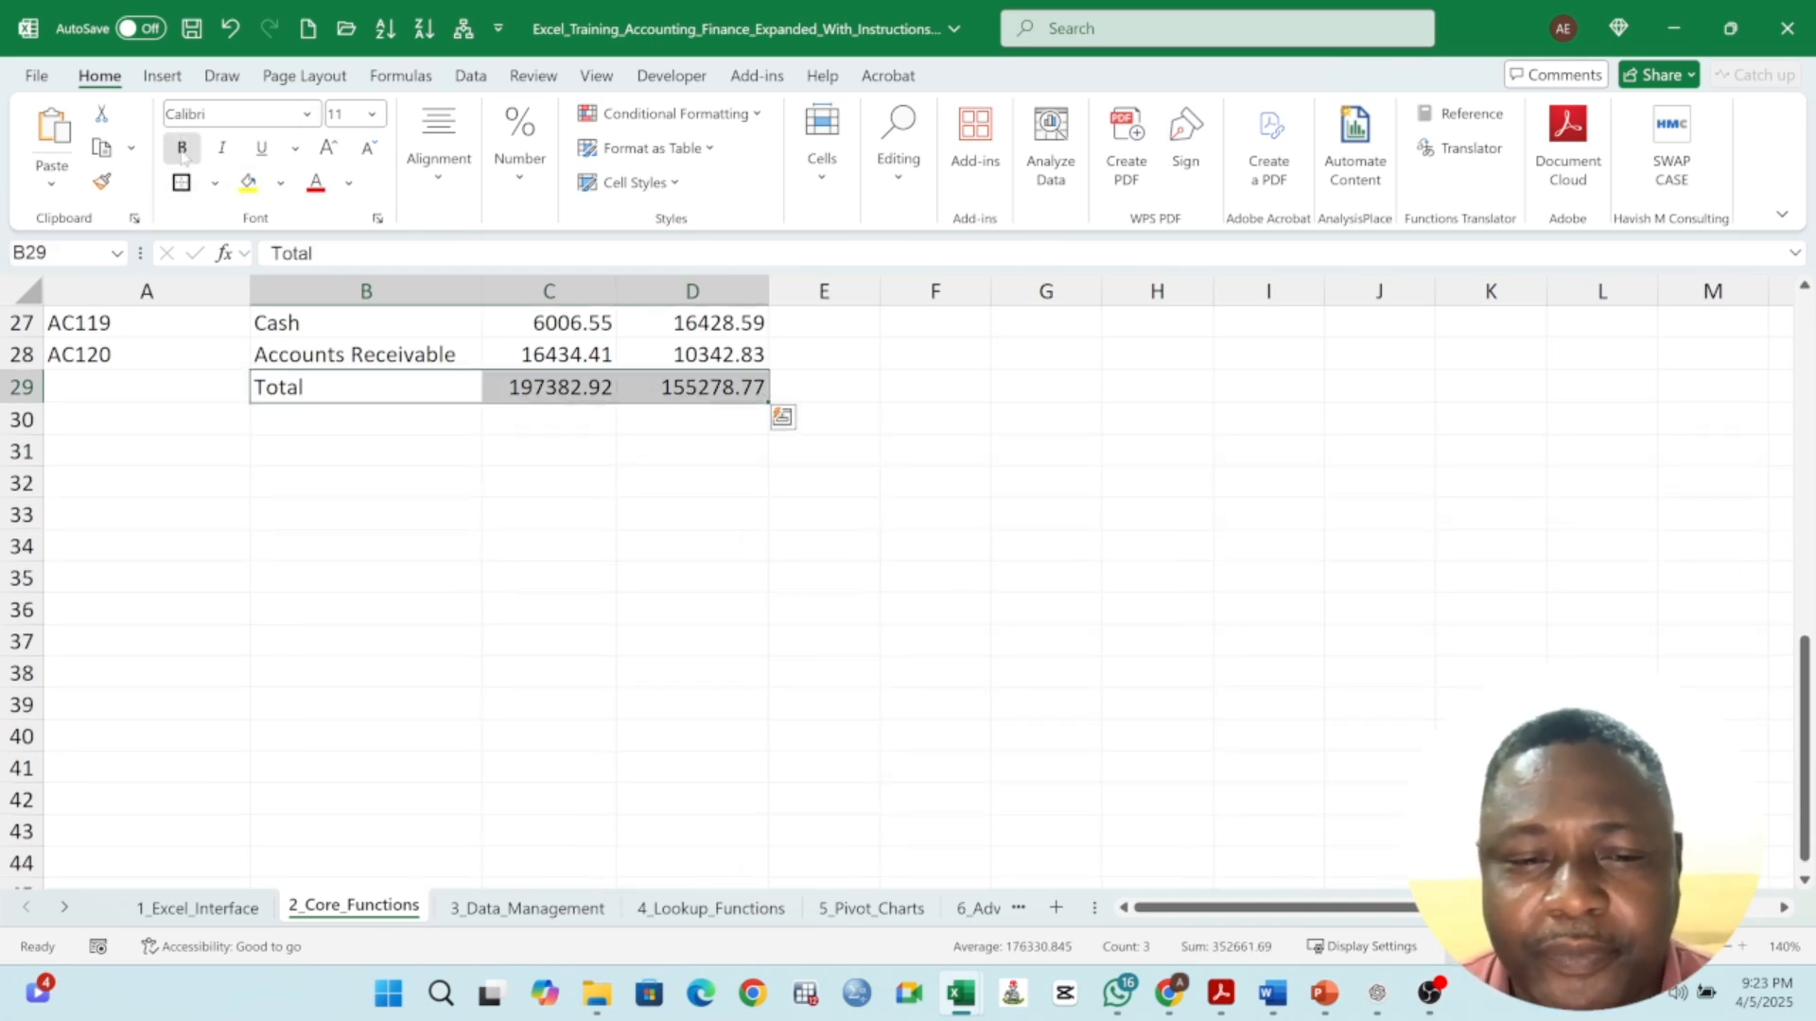
{"action": "left_click", "coordinate": [183, 147]}
{"action": "left_click", "coordinate": [493, 511]}
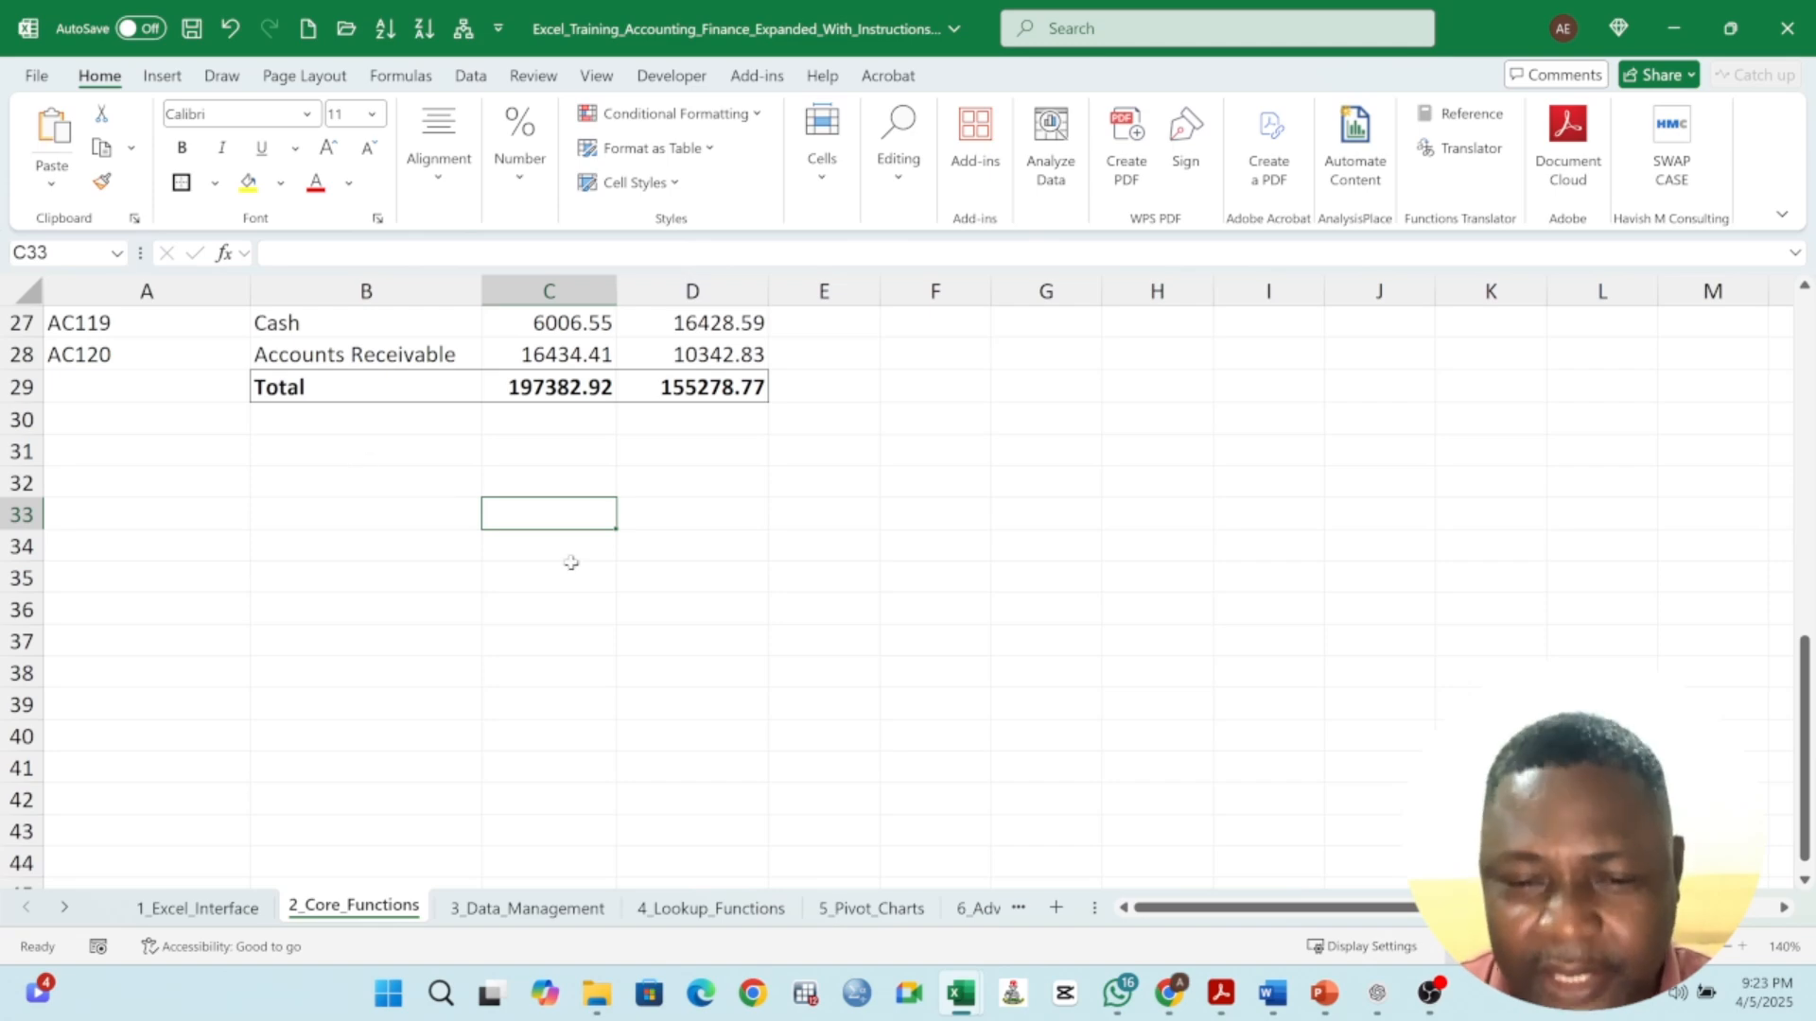
- Enter the shortcut note ALT+= in cell C31 below the Debit total
{"action": "scroll", "coordinate": [579, 554], "scroll_direction": "up", "scroll_amount": 3}
{"action": "scroll", "coordinate": [576, 552], "scroll_direction": "up", "scroll_amount": 6}
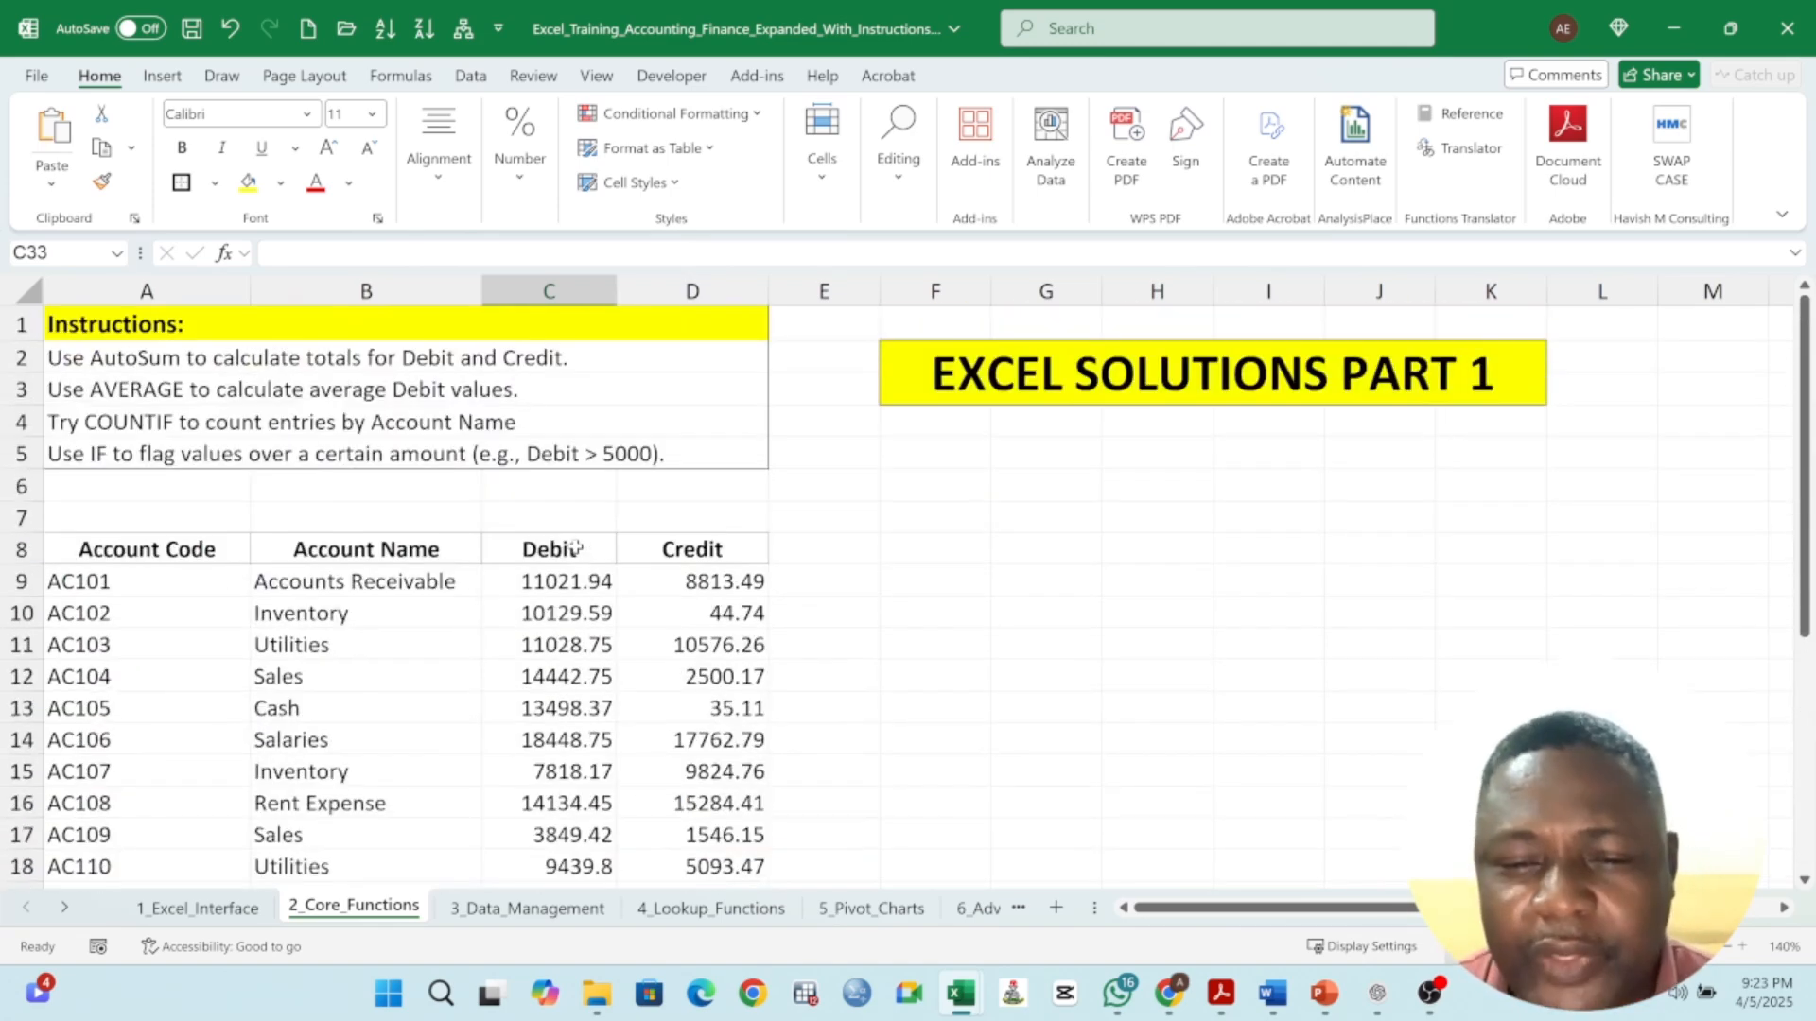
{"action": "scroll", "coordinate": [577, 548], "scroll_direction": "down", "scroll_amount": 6}
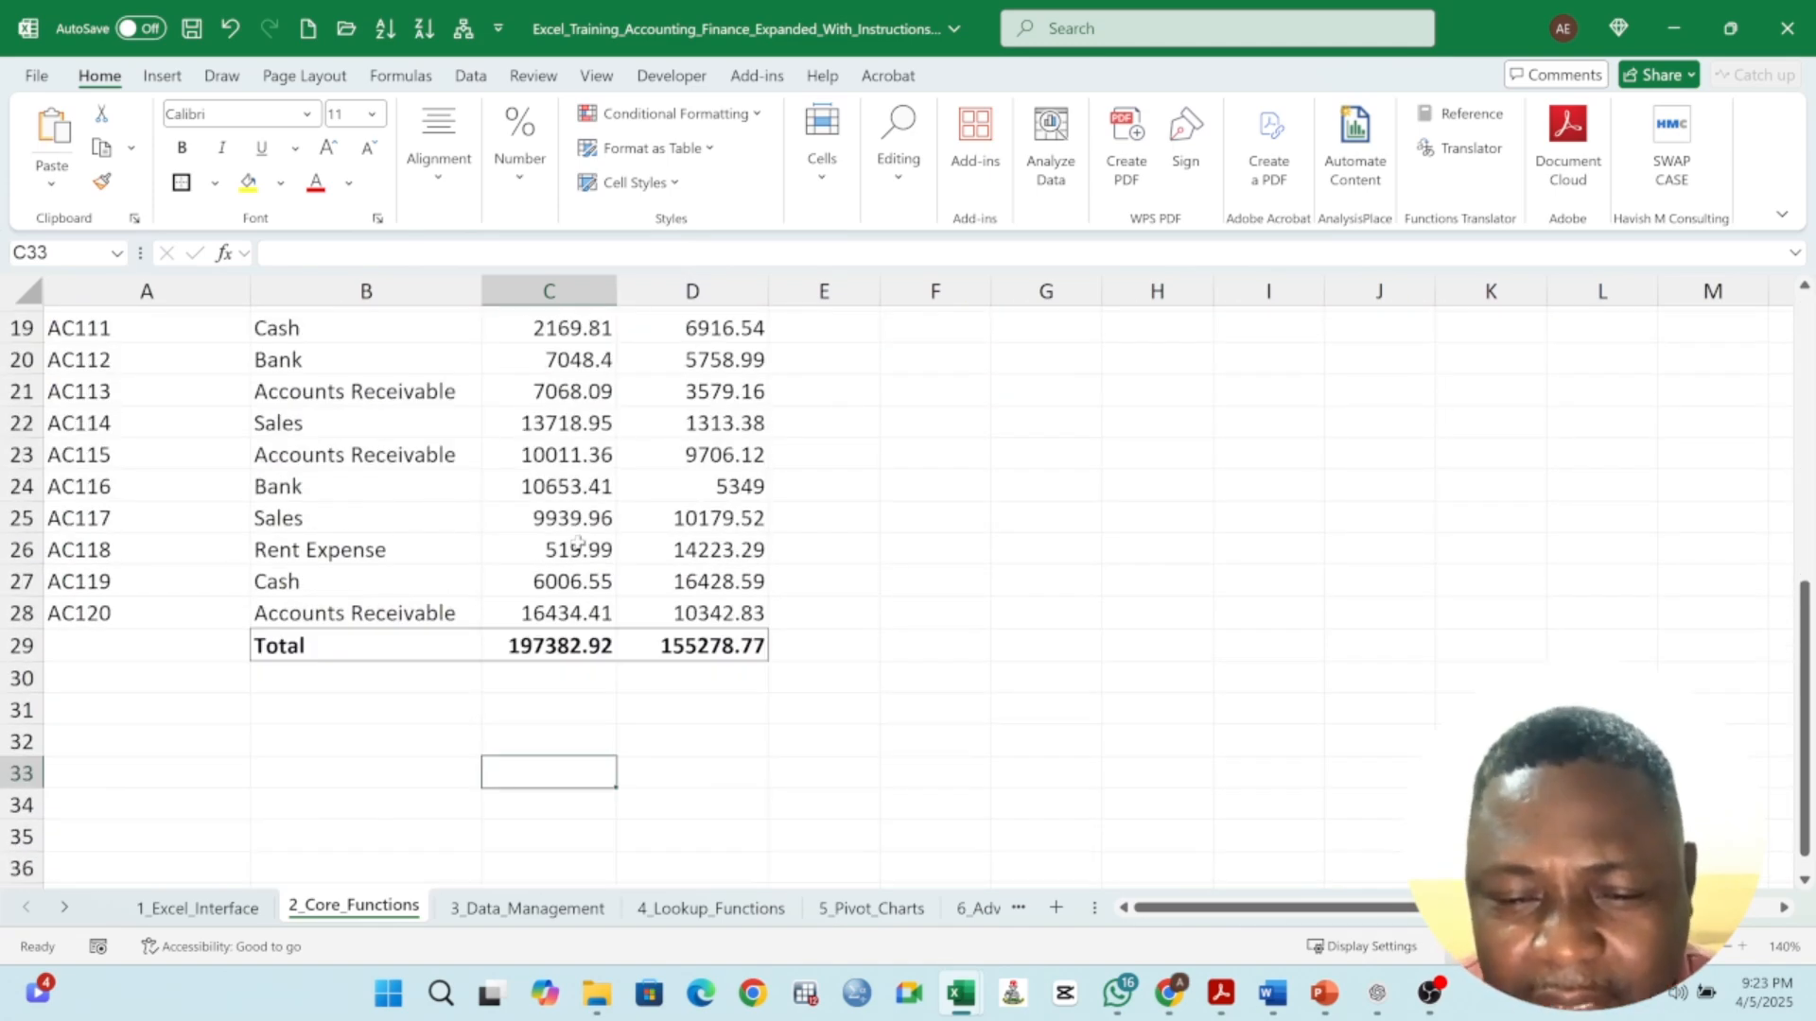
{"action": "left_click", "coordinate": [576, 700]}
{"action": "type", "text": "="}
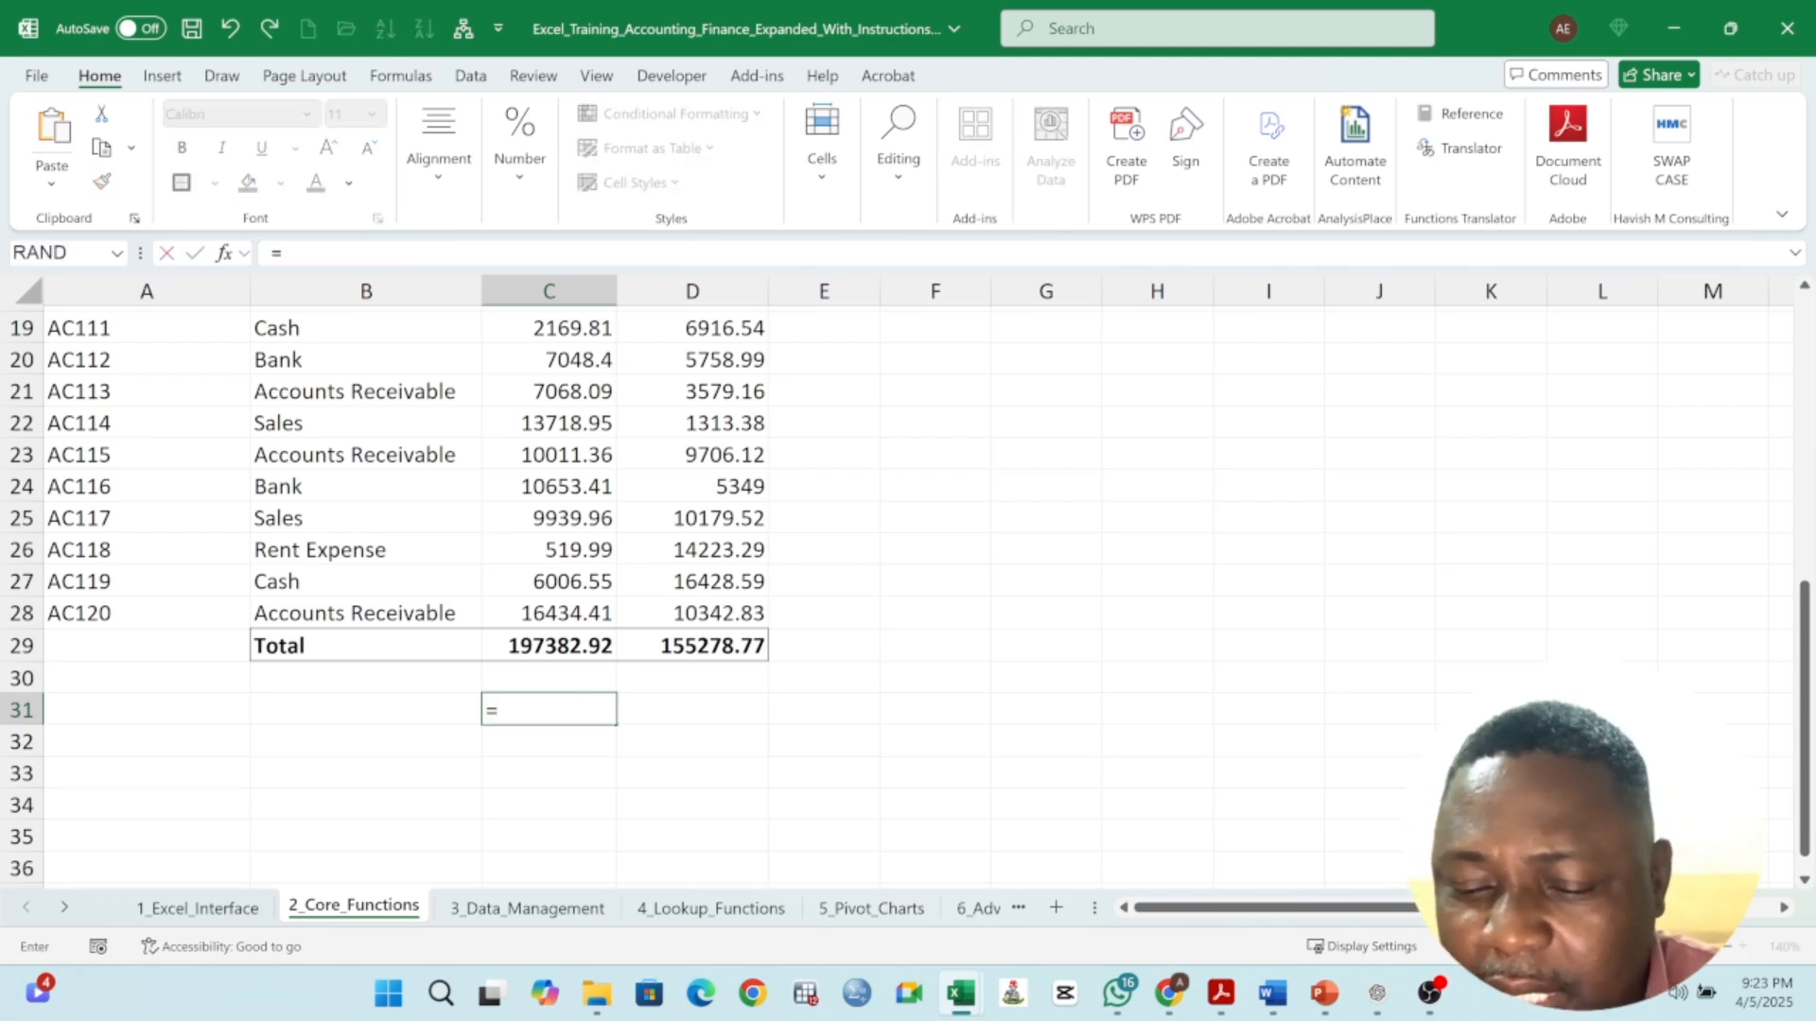
{"action": "key", "text": "BackSpace"}
{"action": "type", "text": "ALT"}
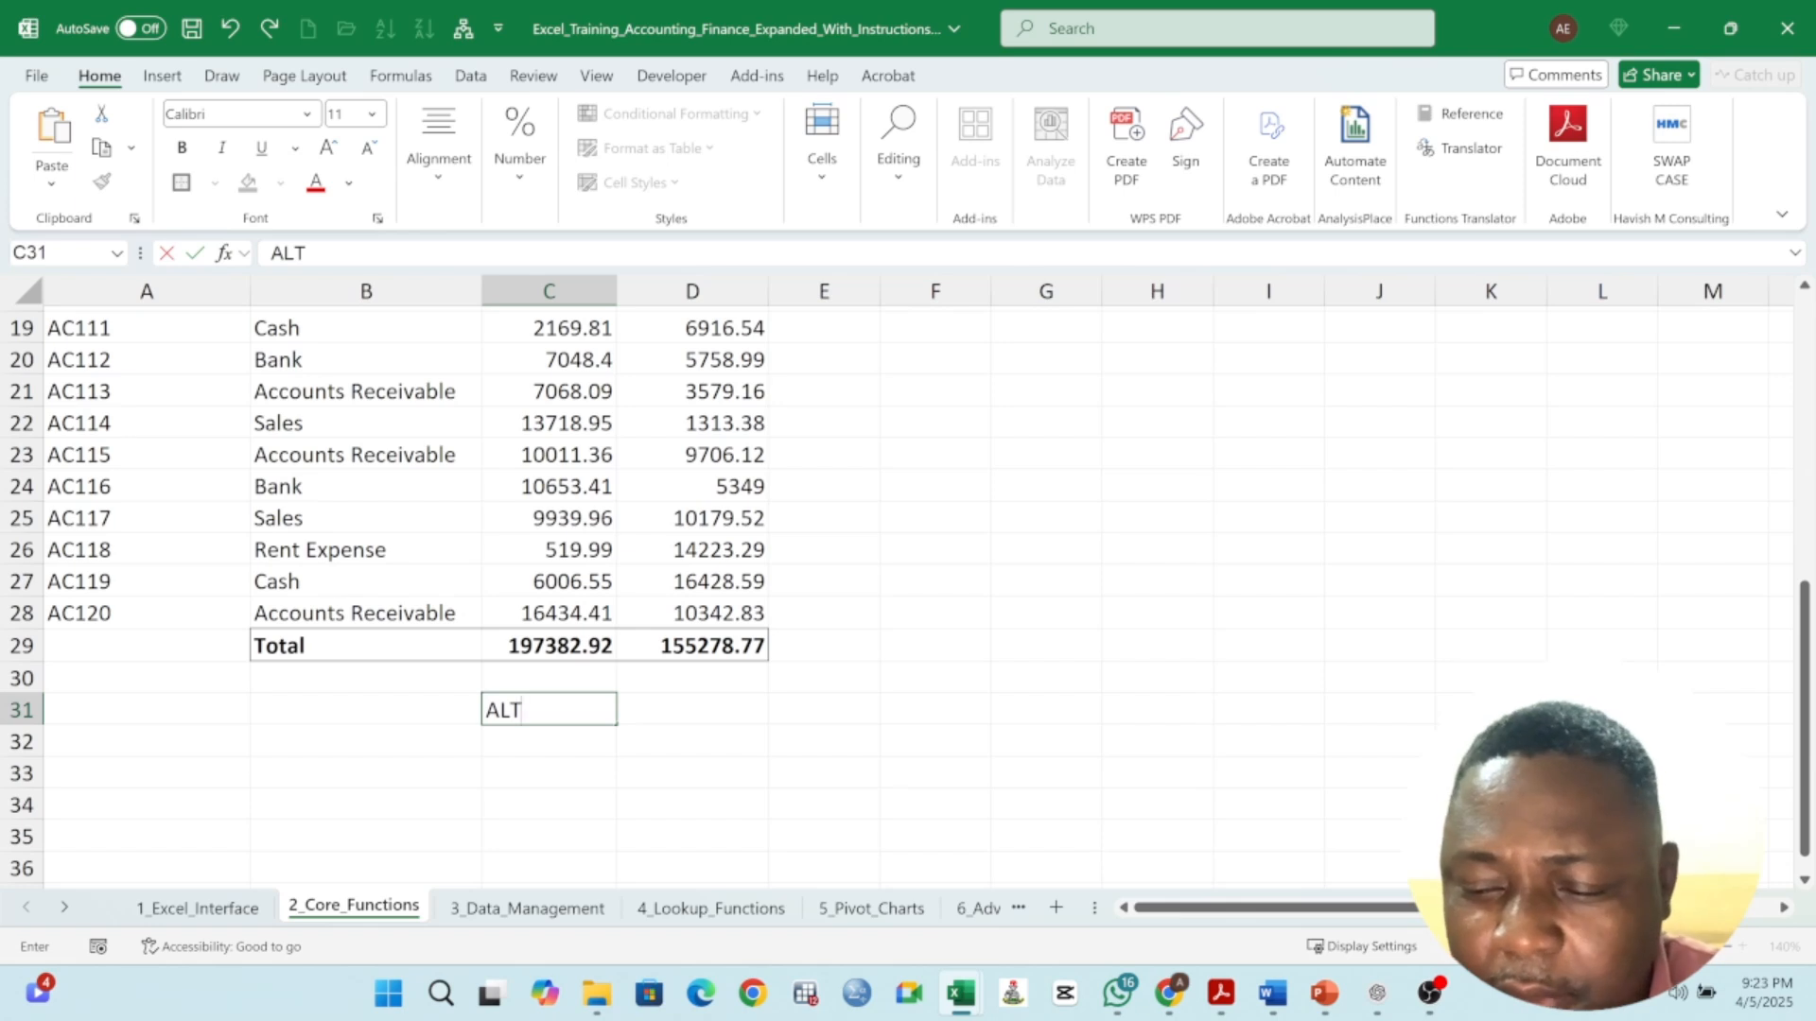
{"action": "type", "text": "+="}
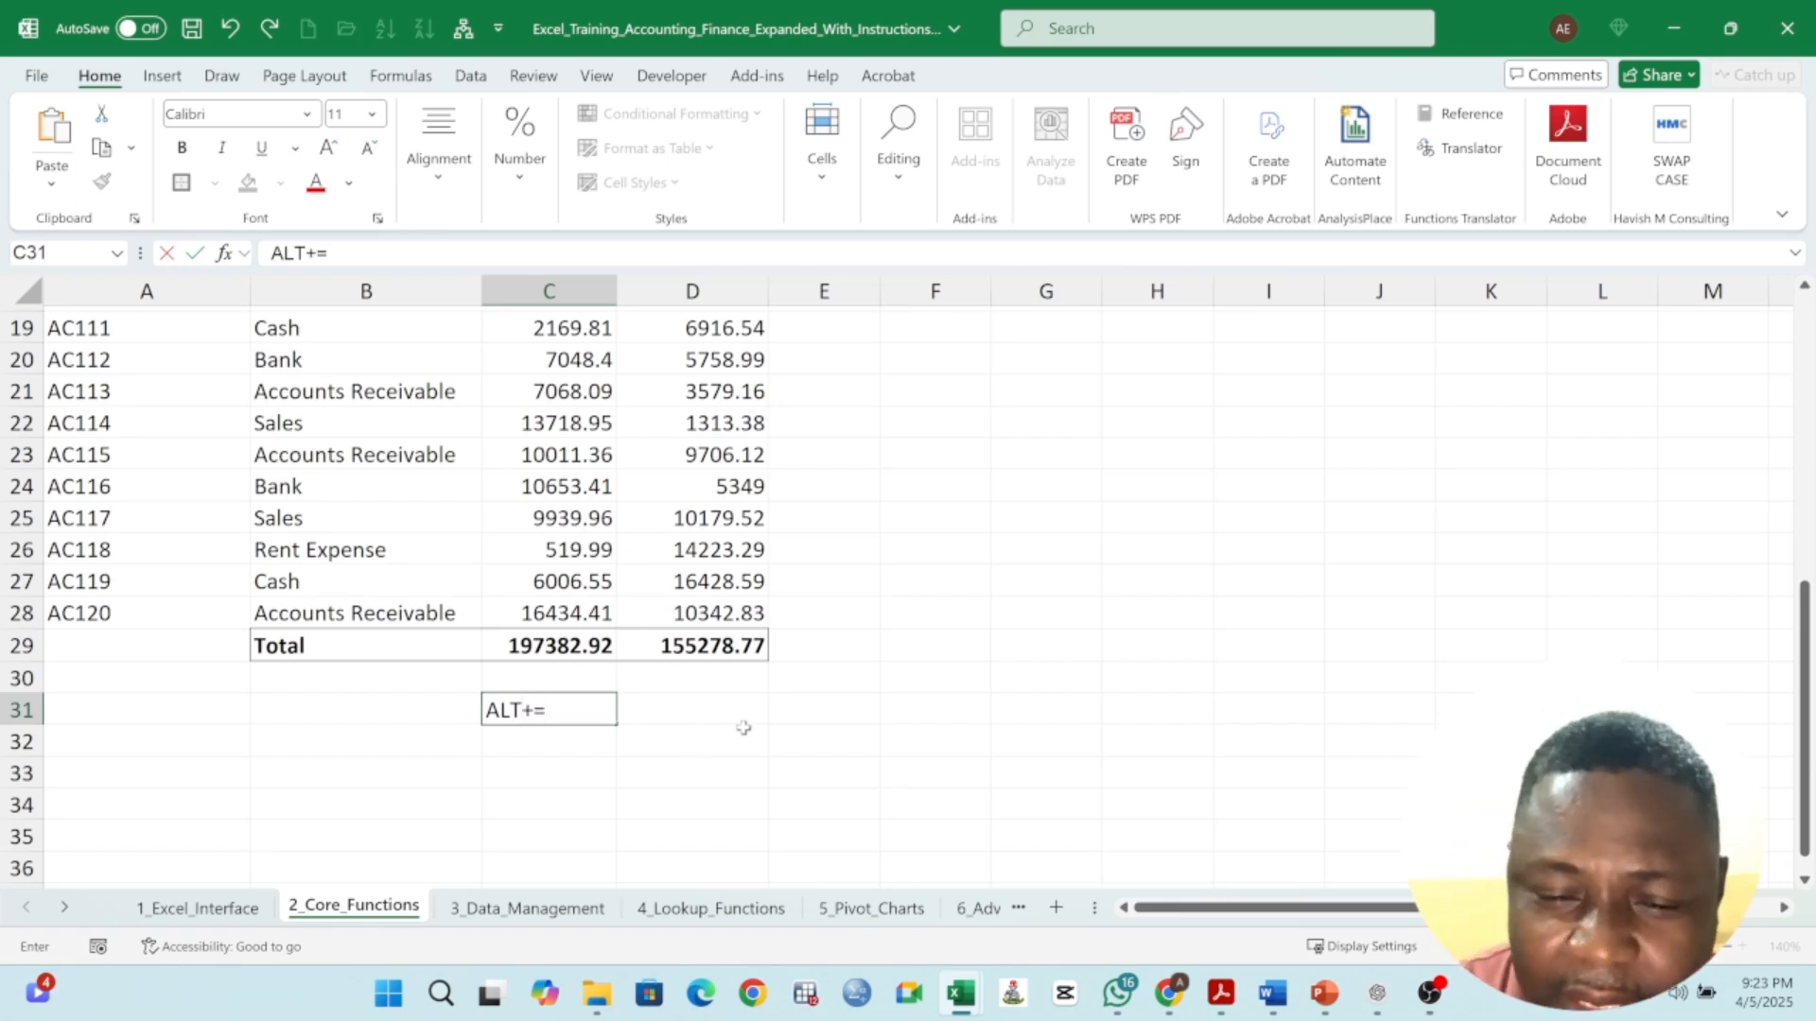
{"action": "key", "text": "Return"}
- Review the selected Debit and Credit values, the row 29 total formula and the instruction lines
{"action": "scroll", "coordinate": [483, 649], "scroll_direction": "up", "scroll_amount": 5}
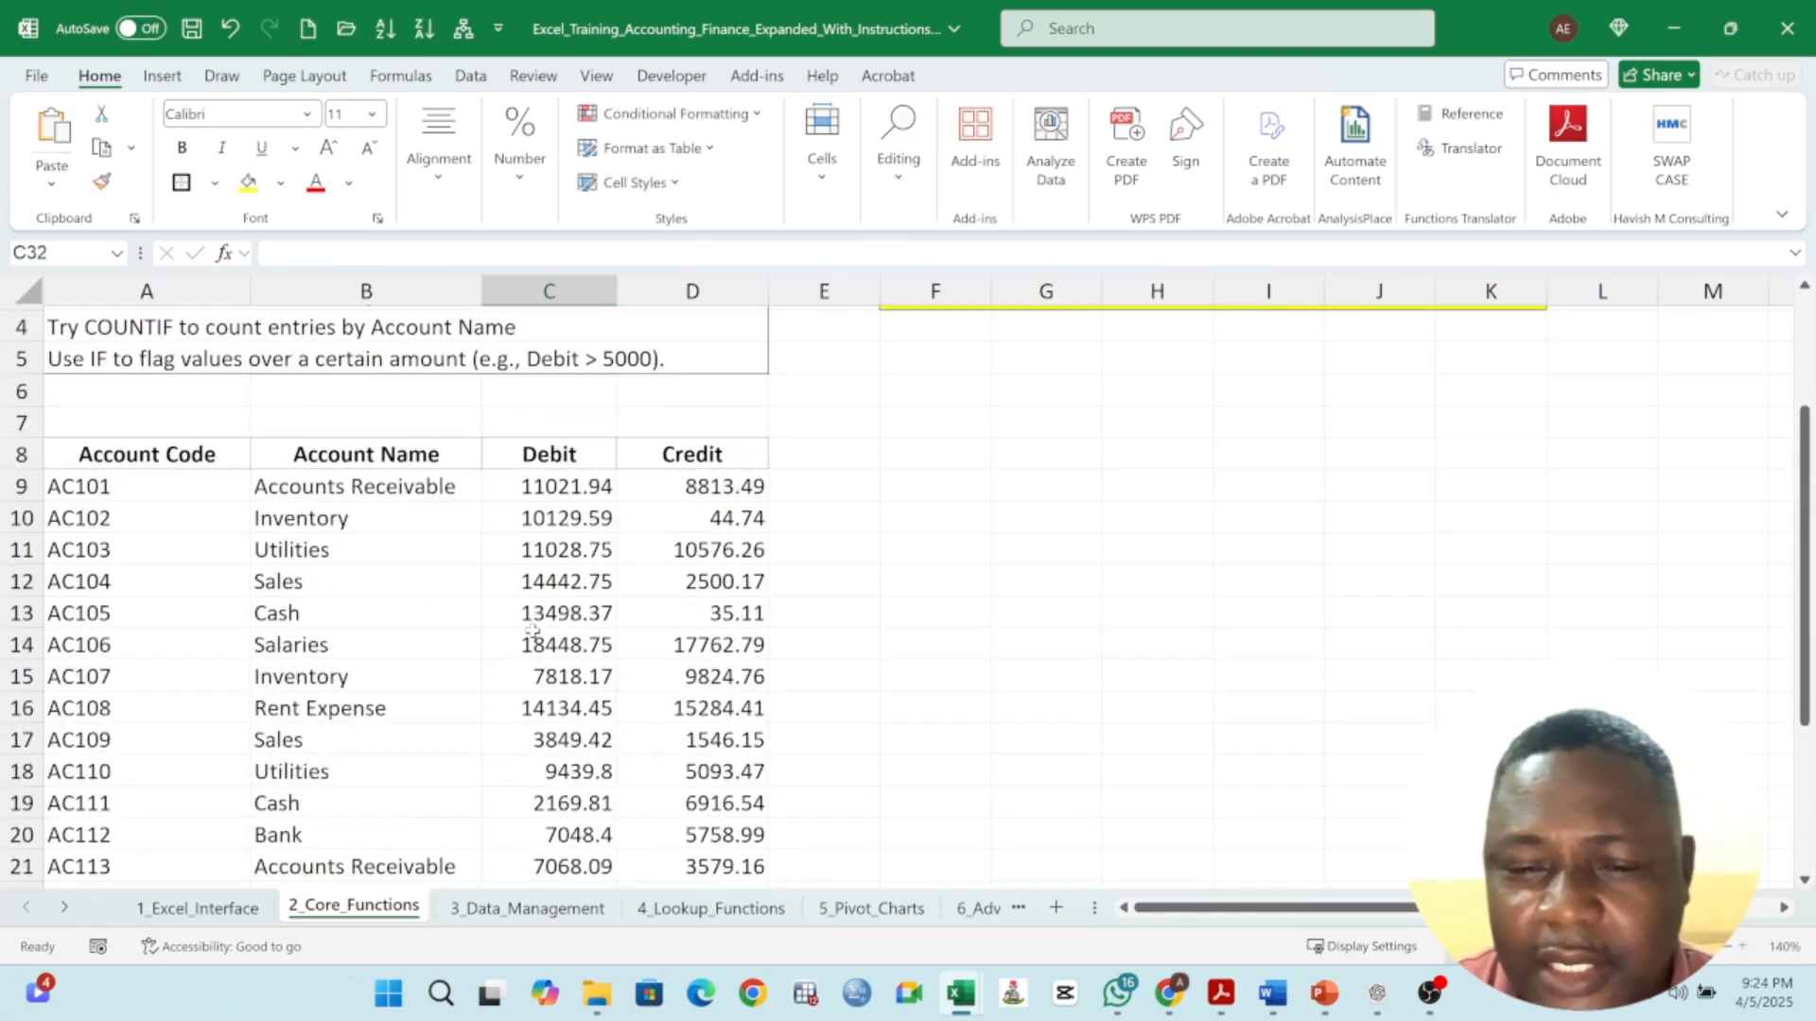
{"action": "left_click_drag", "start_coordinate": [567, 486], "coordinate": [699, 832]}
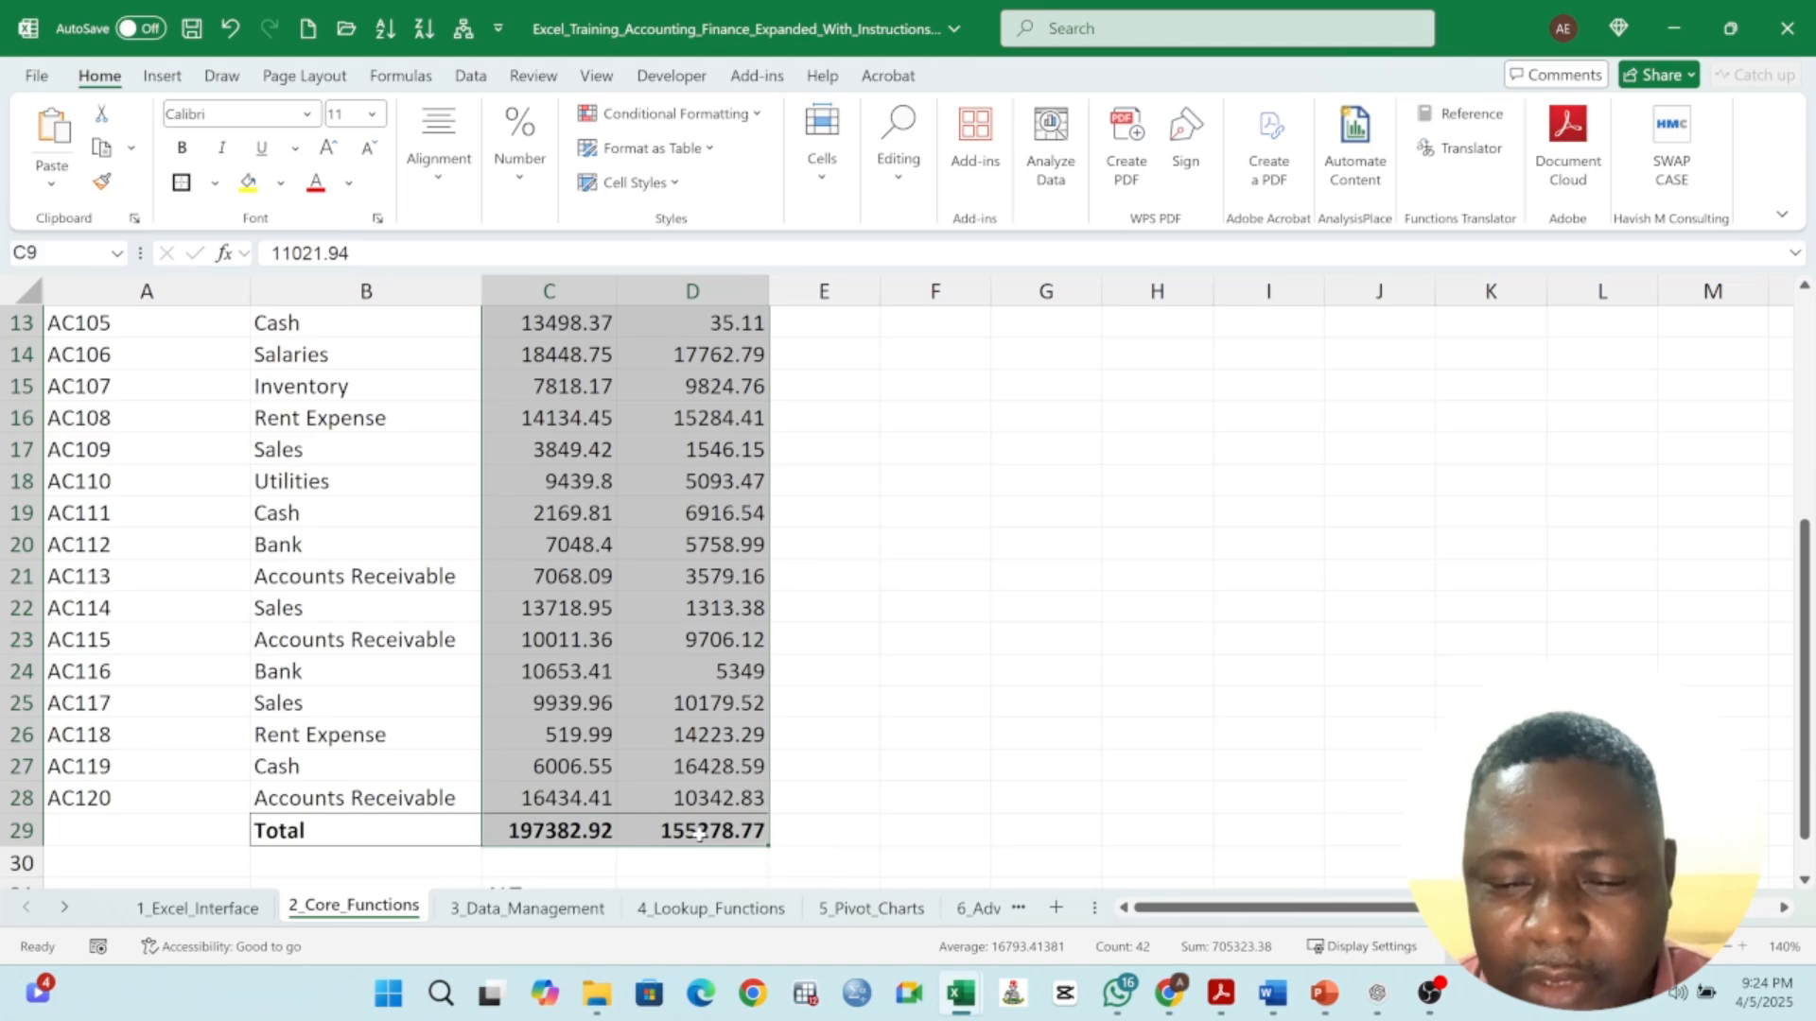
{"action": "scroll", "coordinate": [625, 767], "scroll_direction": "down", "scroll_amount": 2}
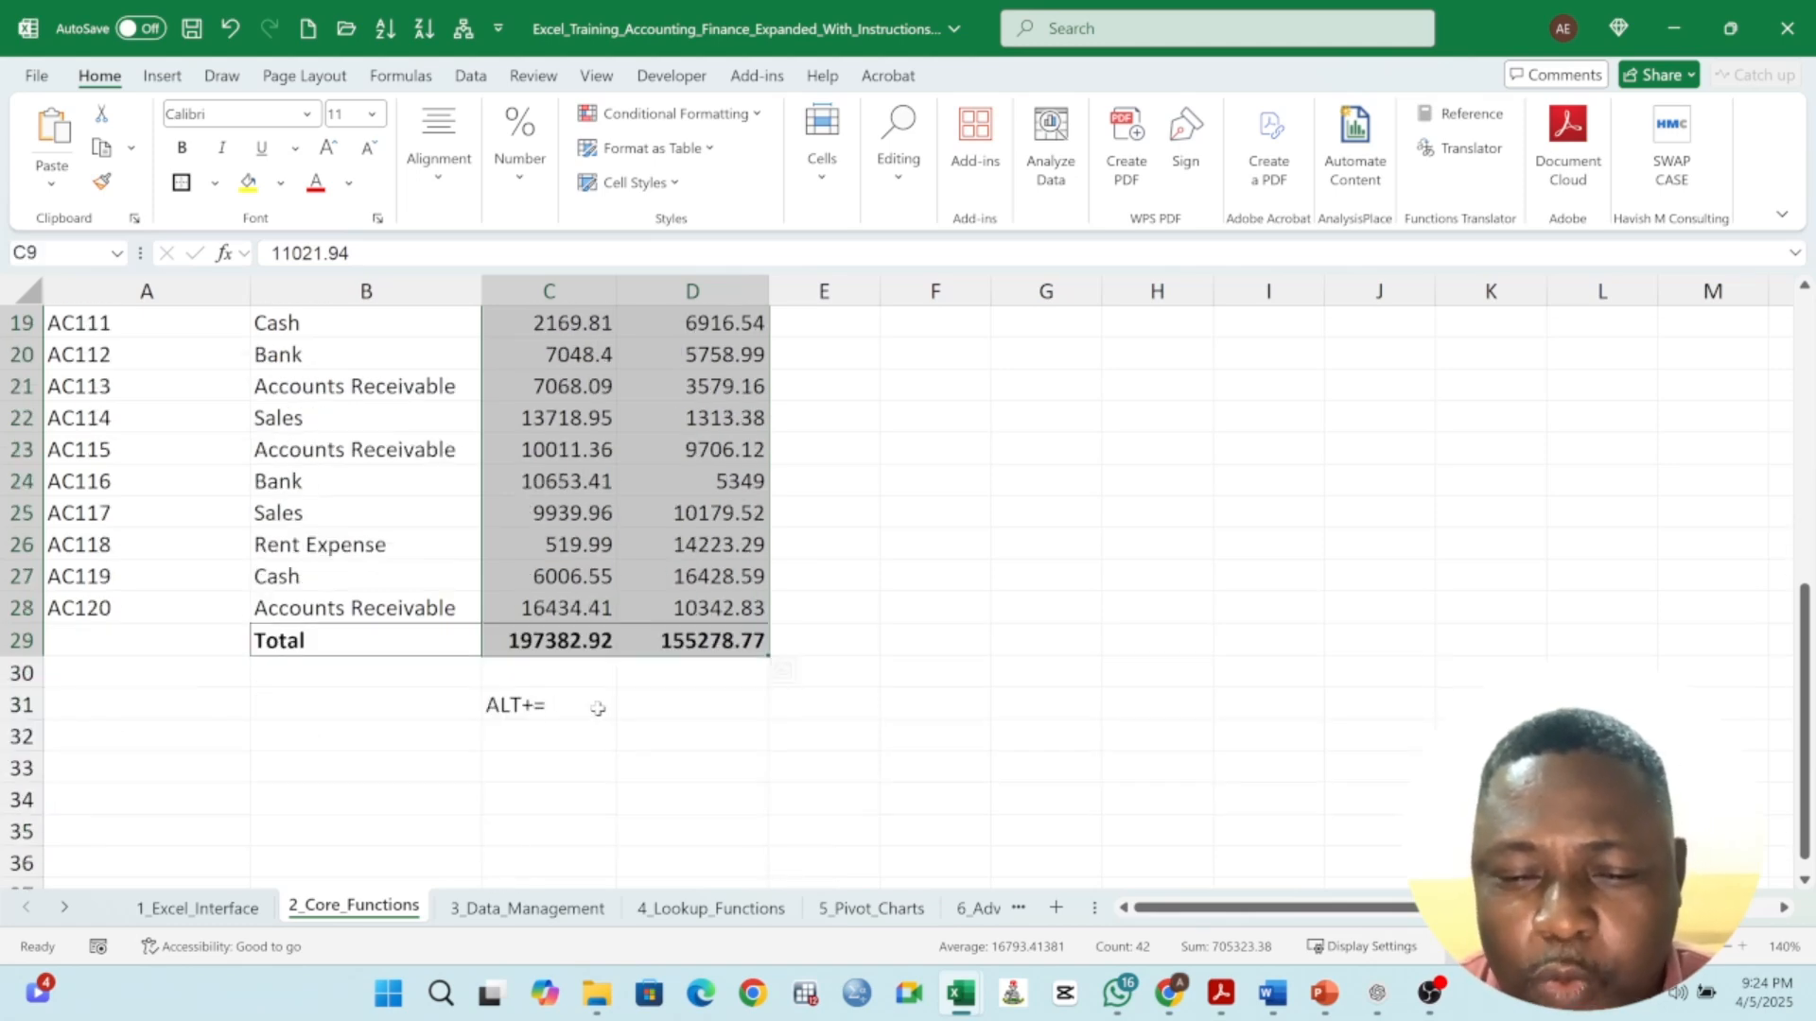
{"action": "scroll", "coordinate": [678, 651], "scroll_direction": "up", "scroll_amount": 5}
{"action": "scroll", "coordinate": [678, 651], "scroll_direction": "down", "scroll_amount": 5}
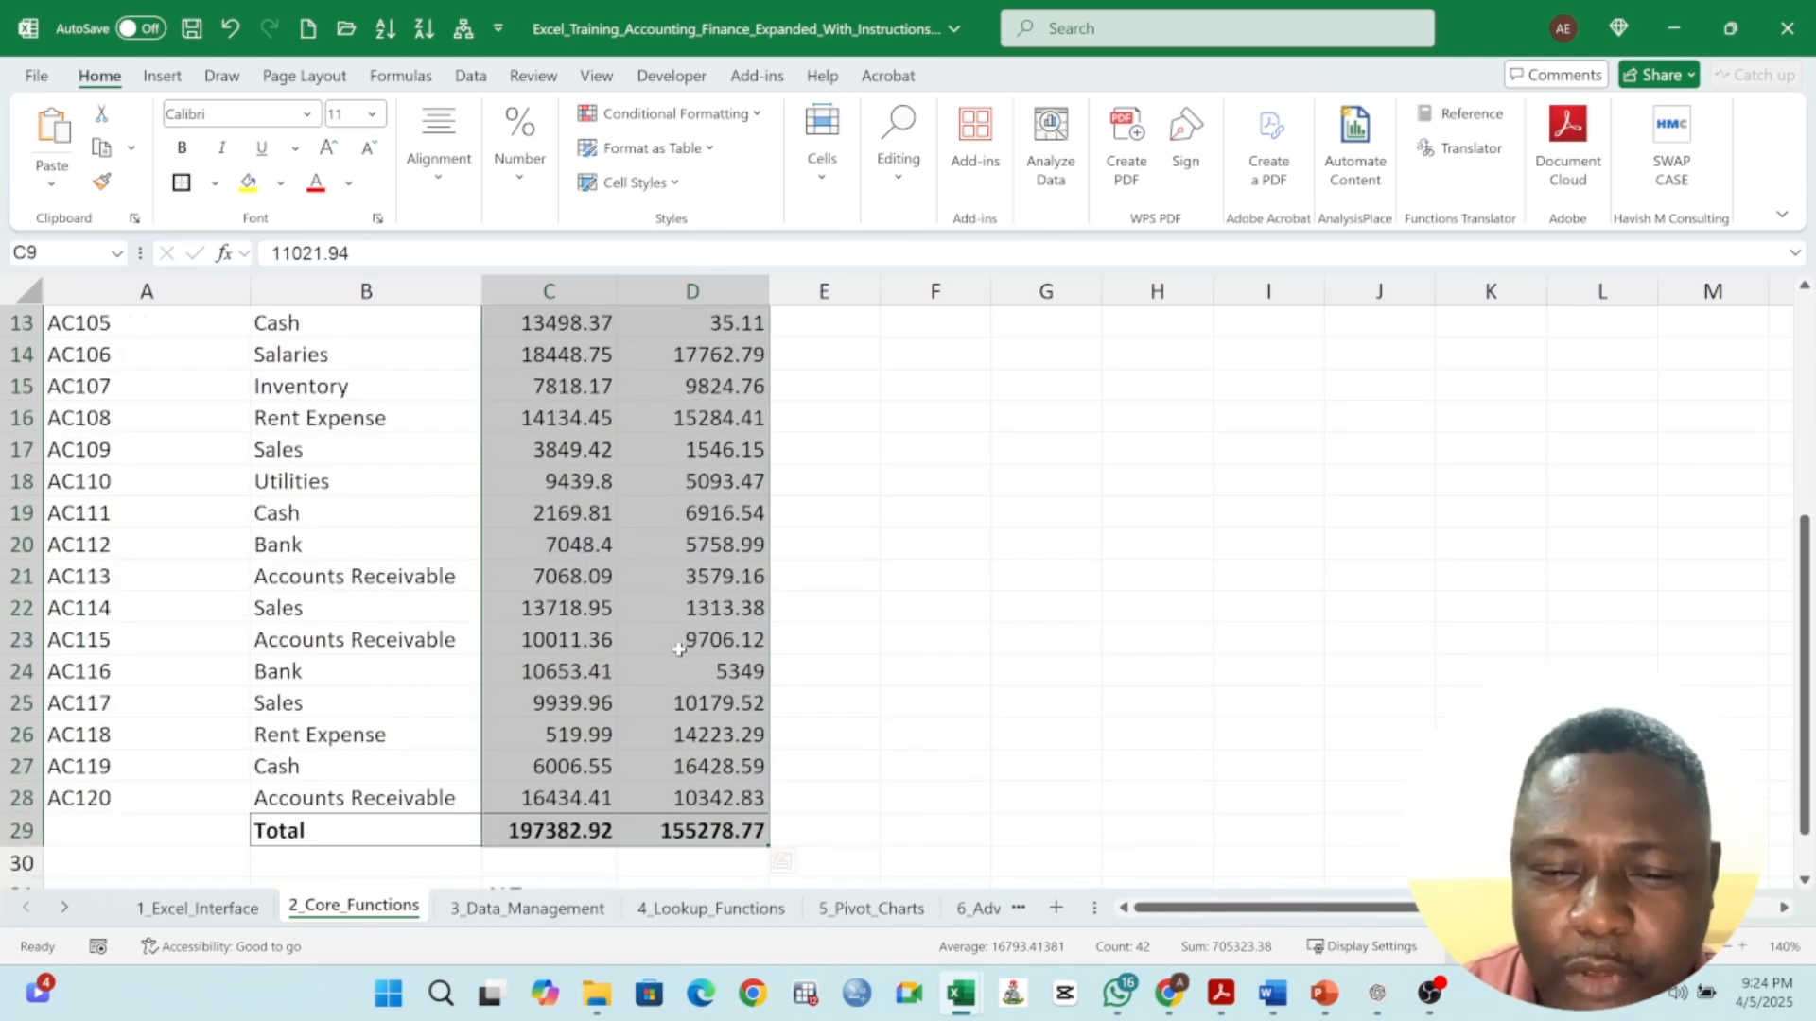
{"action": "left_click", "coordinate": [587, 648]}
{"action": "scroll", "coordinate": [600, 662], "scroll_direction": "up", "scroll_amount": 3}
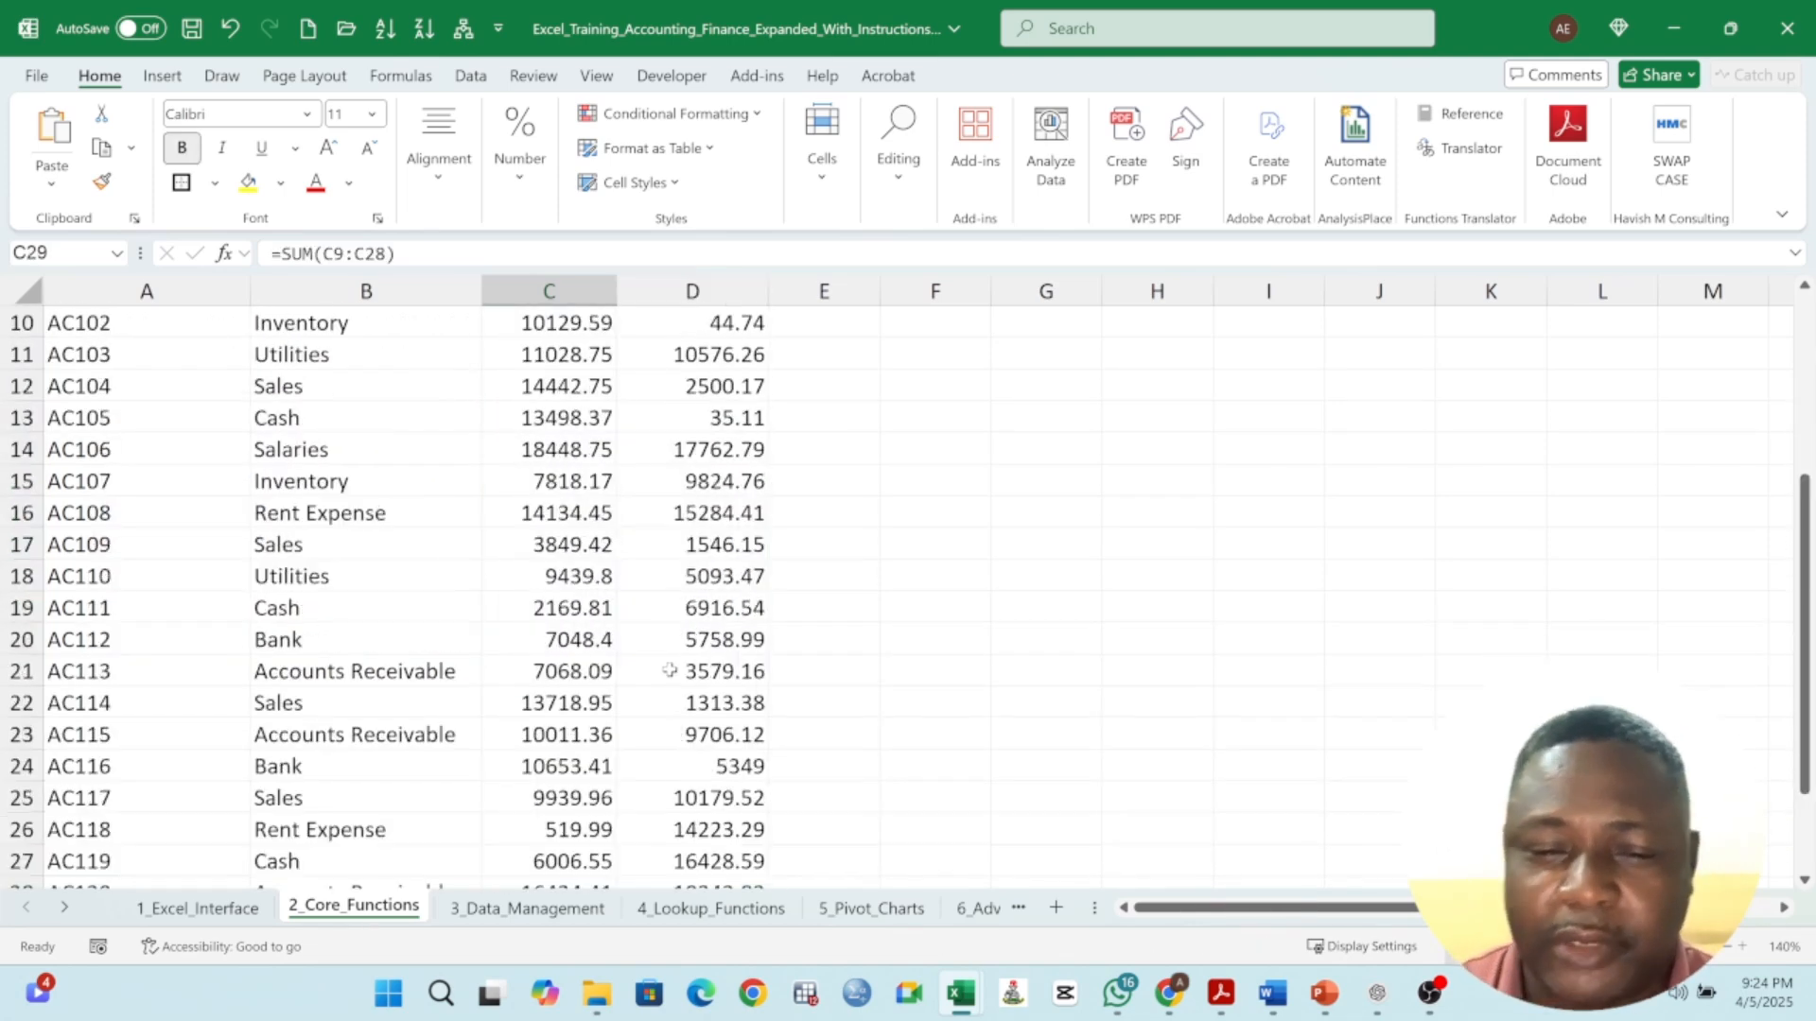
{"action": "scroll", "coordinate": [662, 612], "scroll_direction": "up", "scroll_amount": 3}
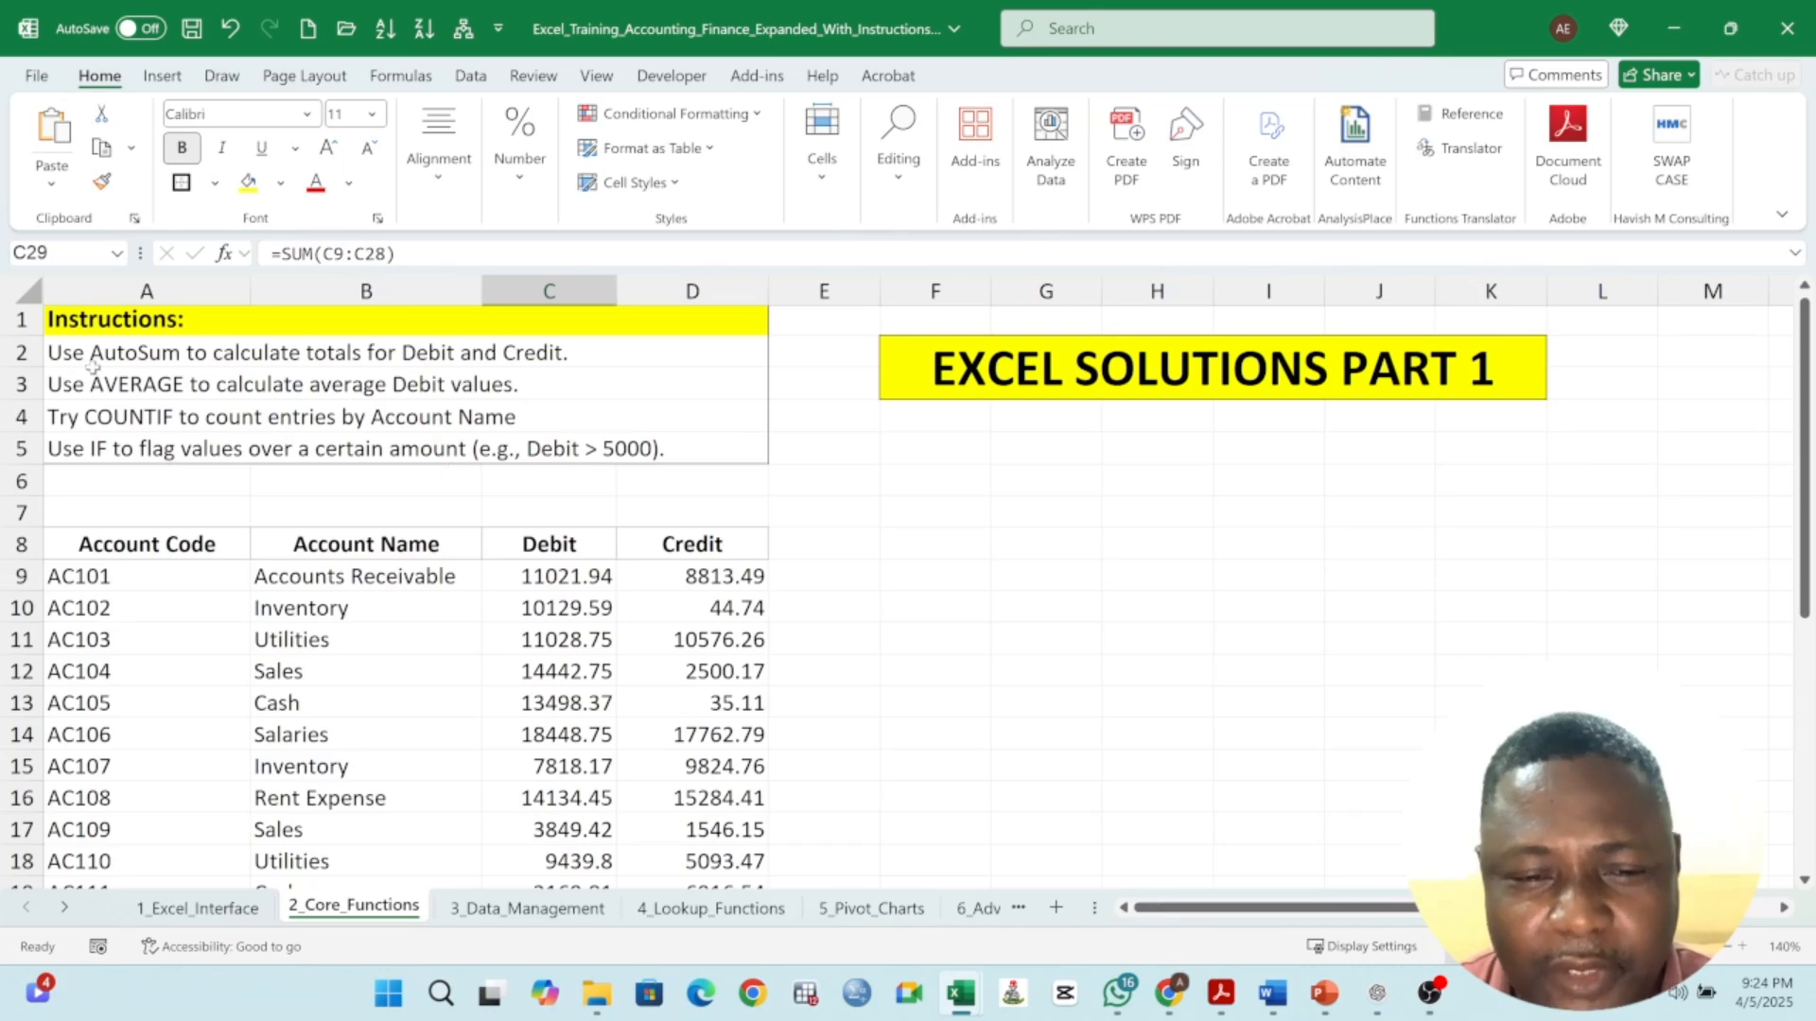
{"action": "left_click", "coordinate": [189, 358]}
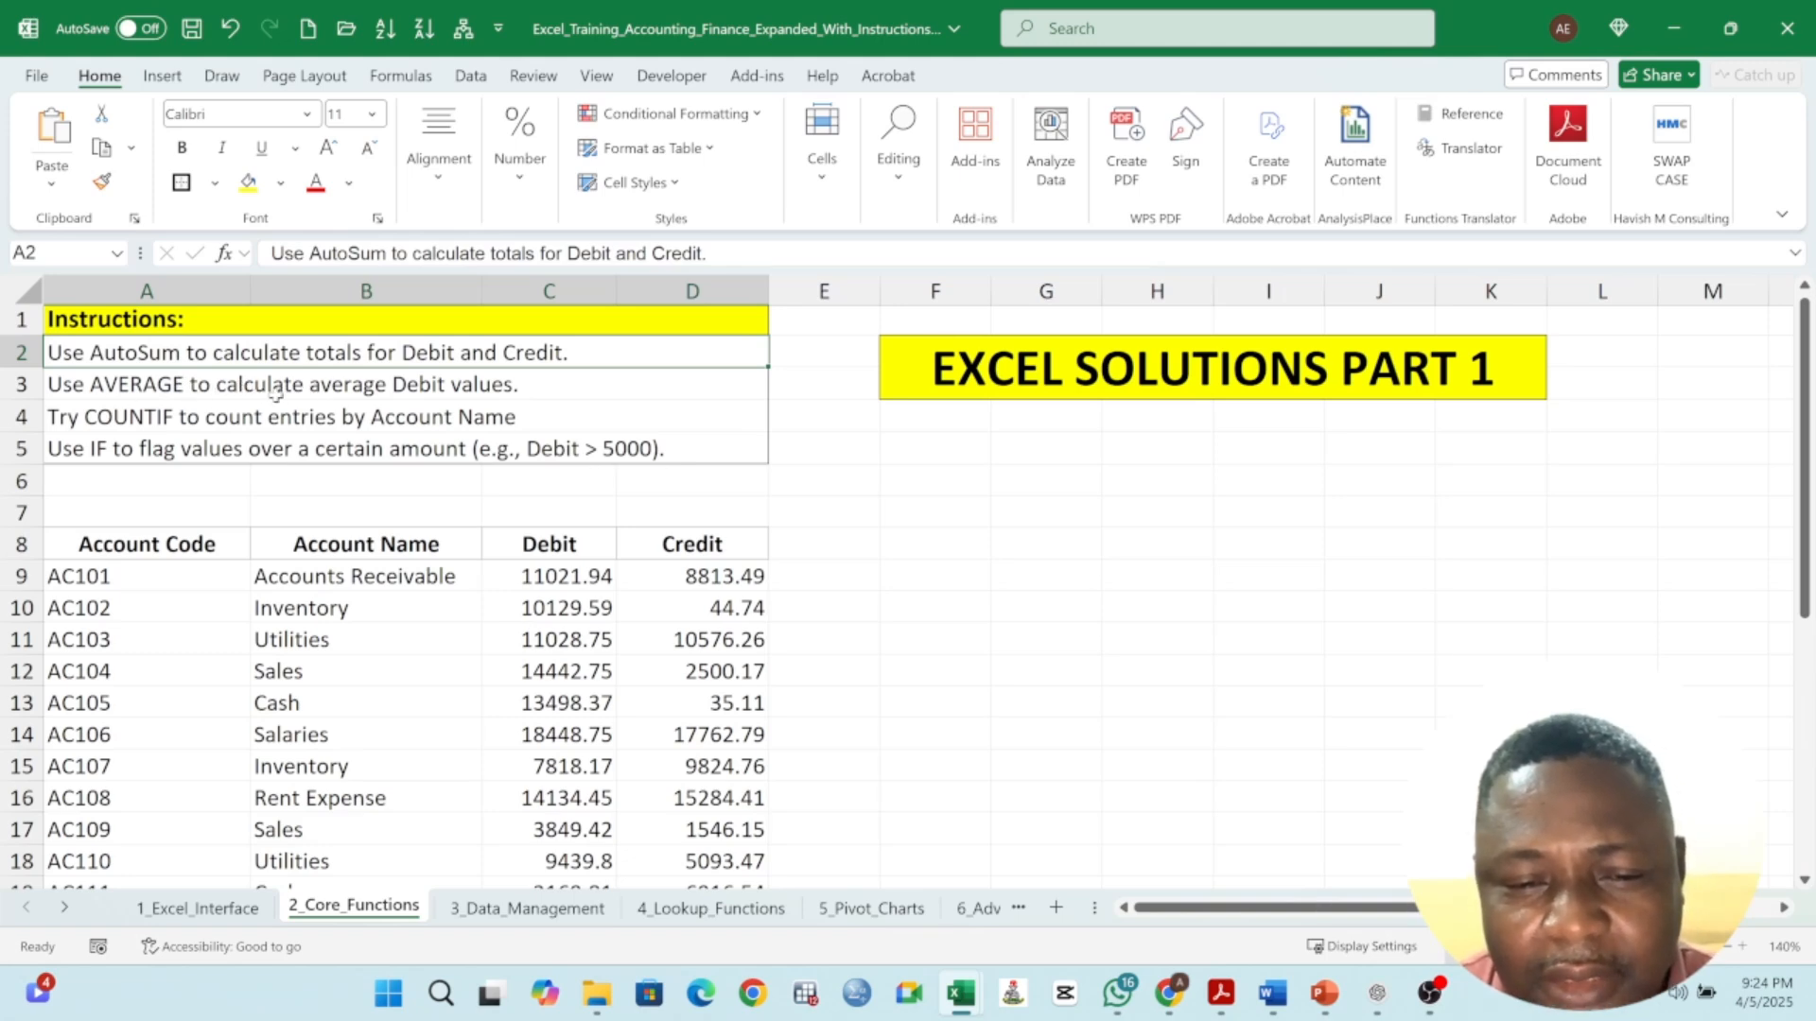
{"action": "left_click", "coordinate": [496, 388]}
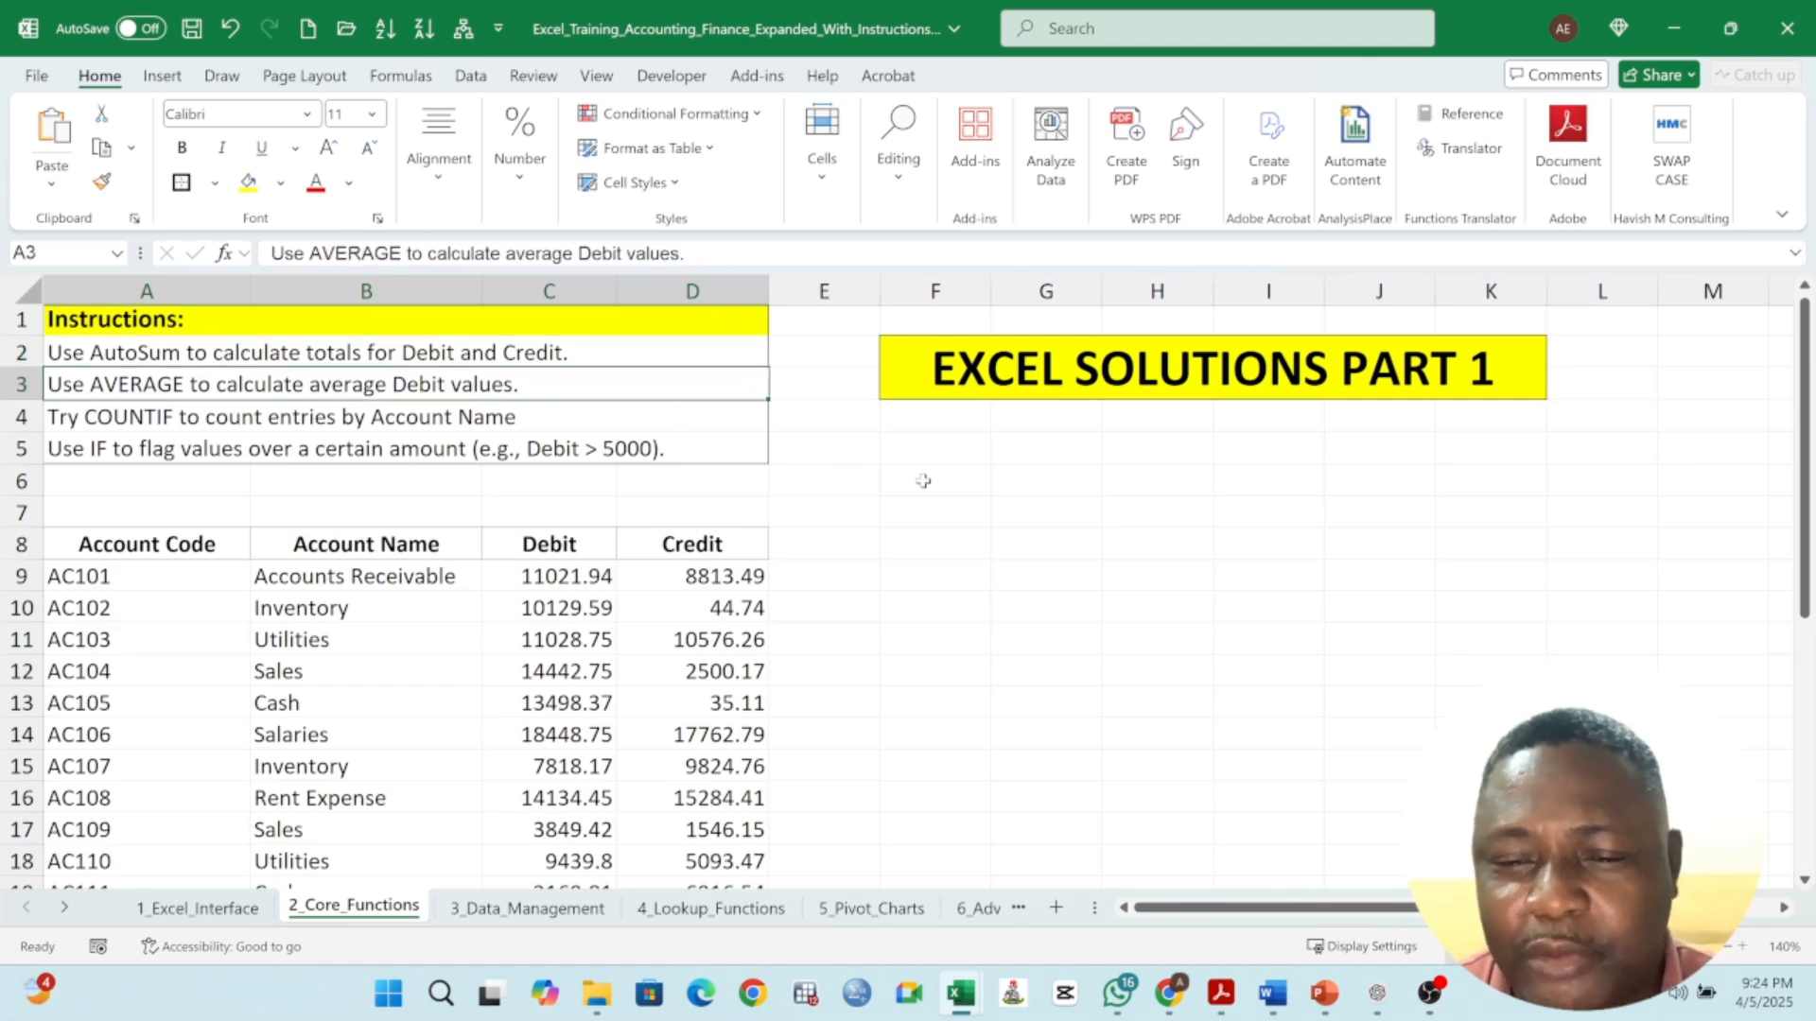
- Enter an AVERAGE formula in F9 averaging the Debit values C9:C28
{"action": "left_click", "coordinate": [963, 553]}
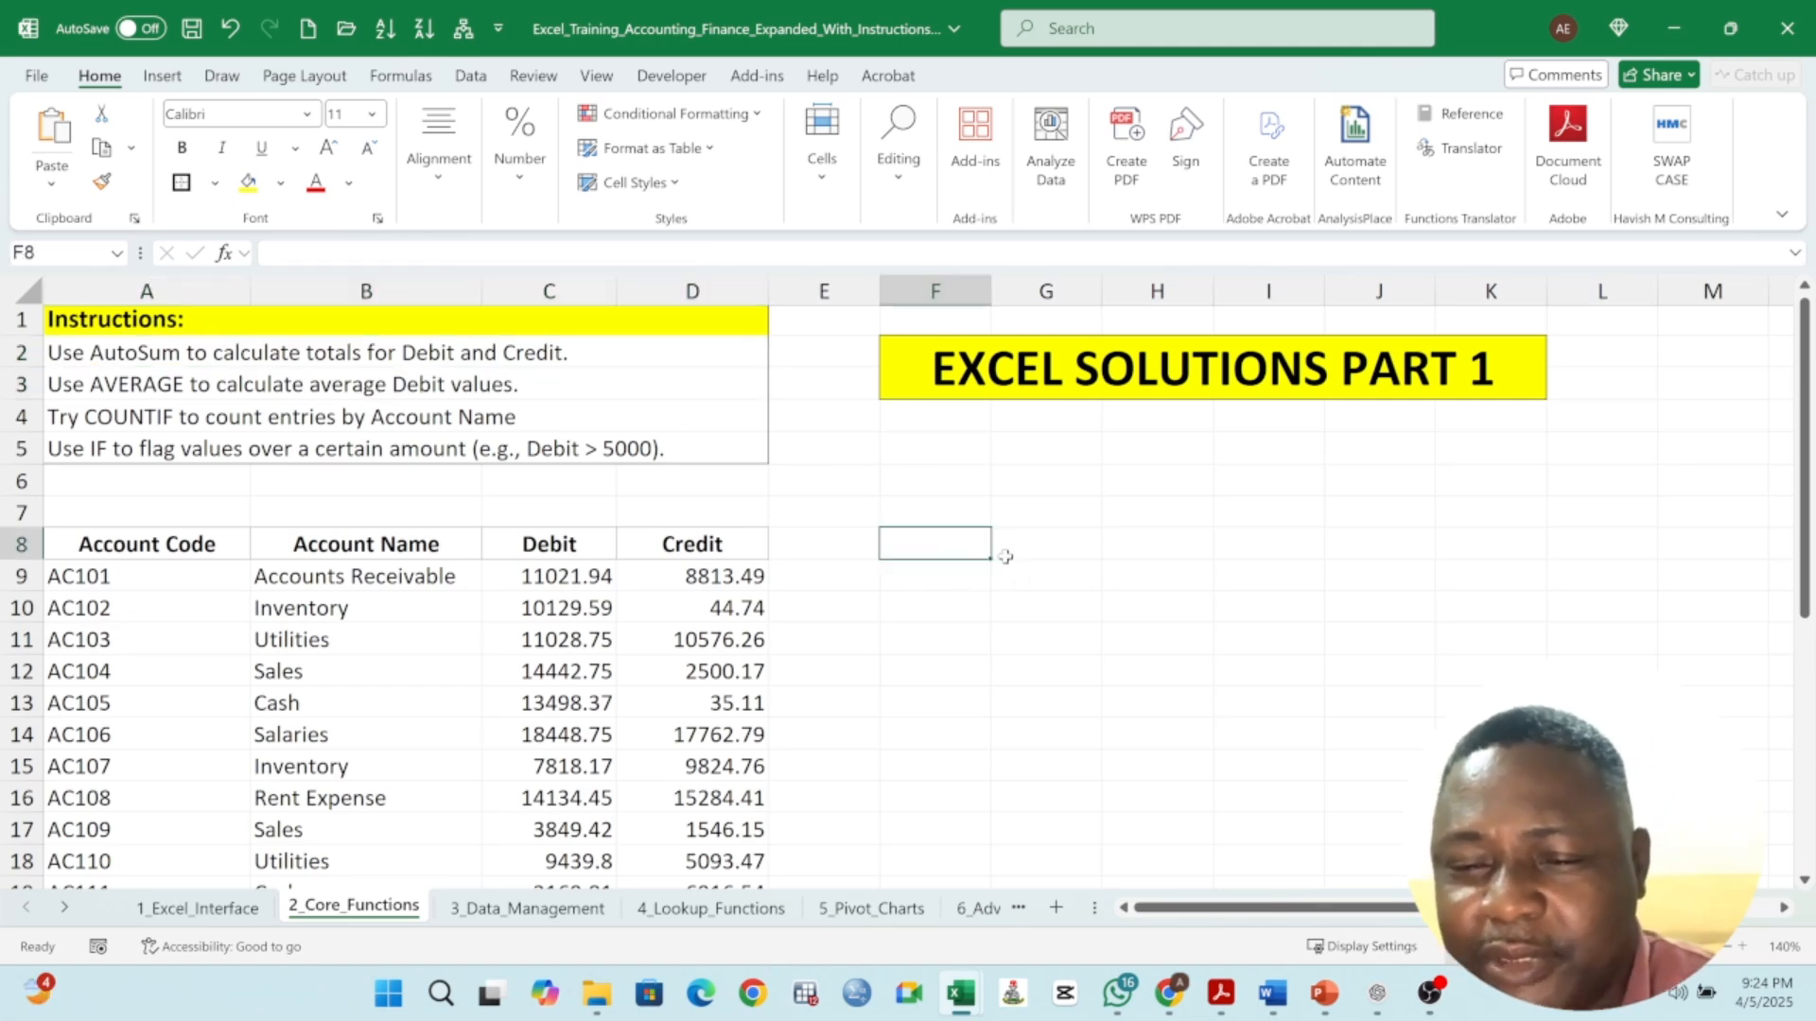
{"action": "left_click", "coordinate": [957, 577]}
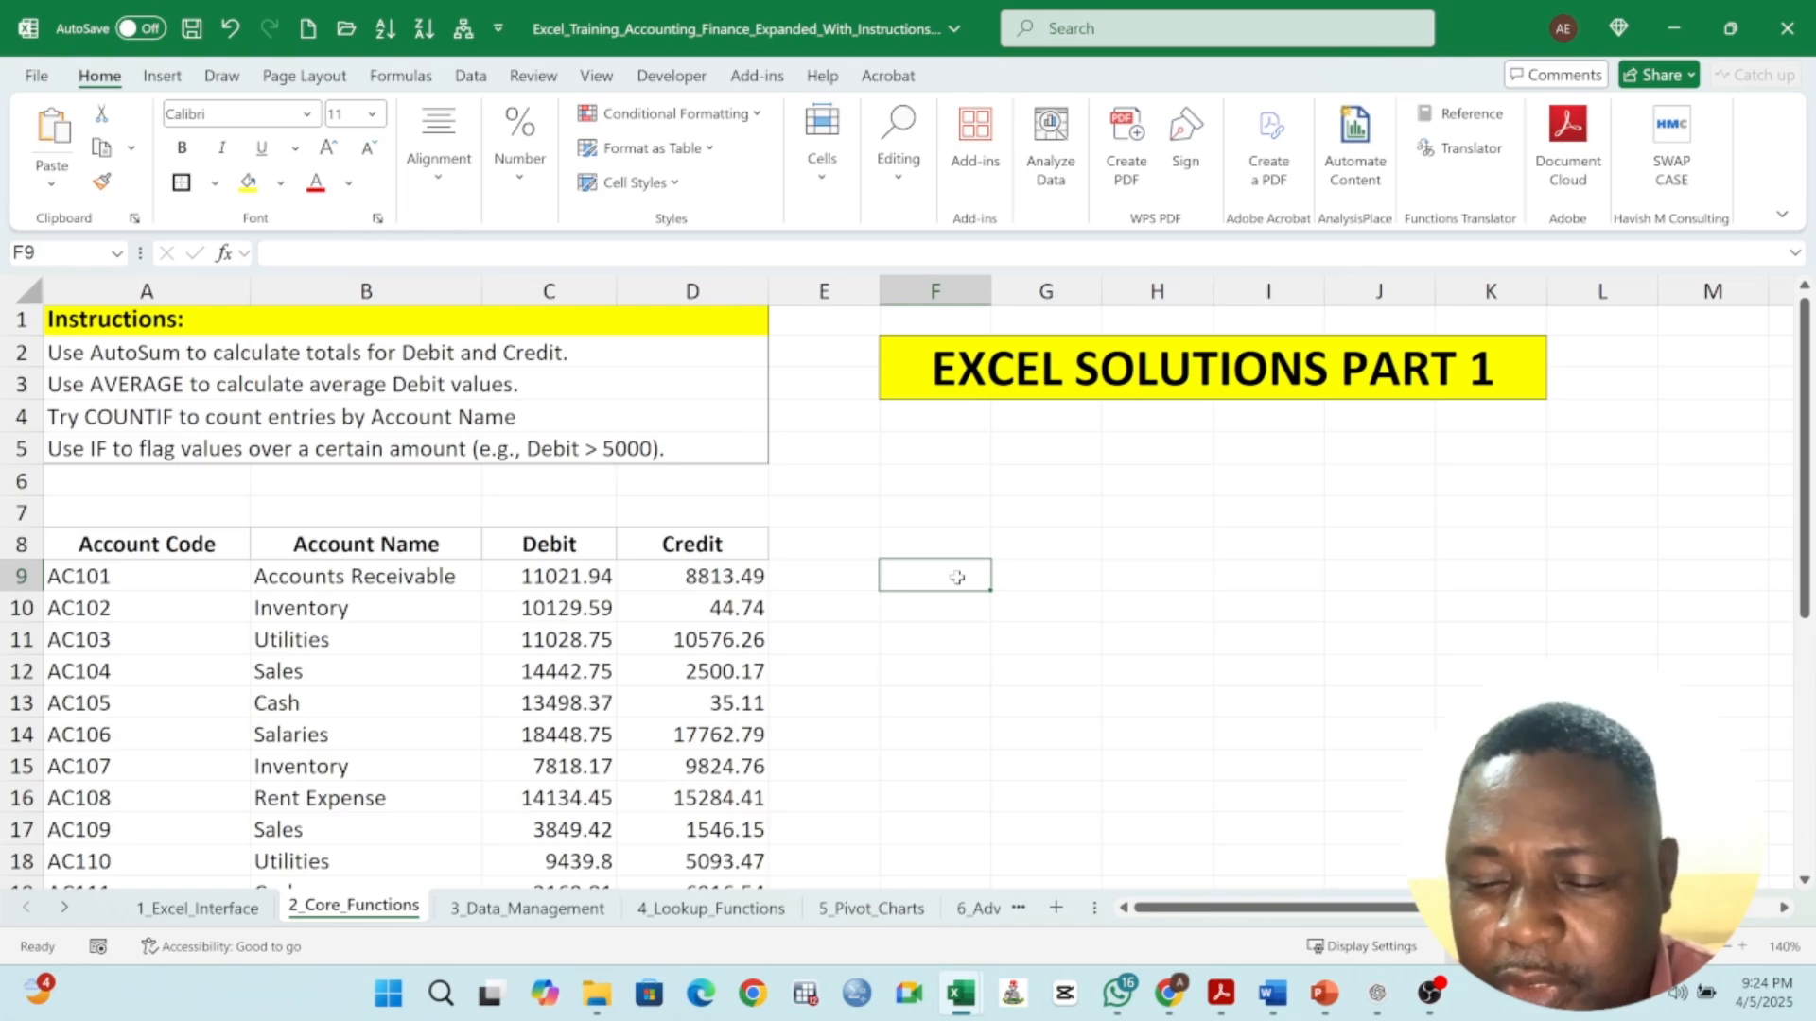
{"action": "type", "text": "="}
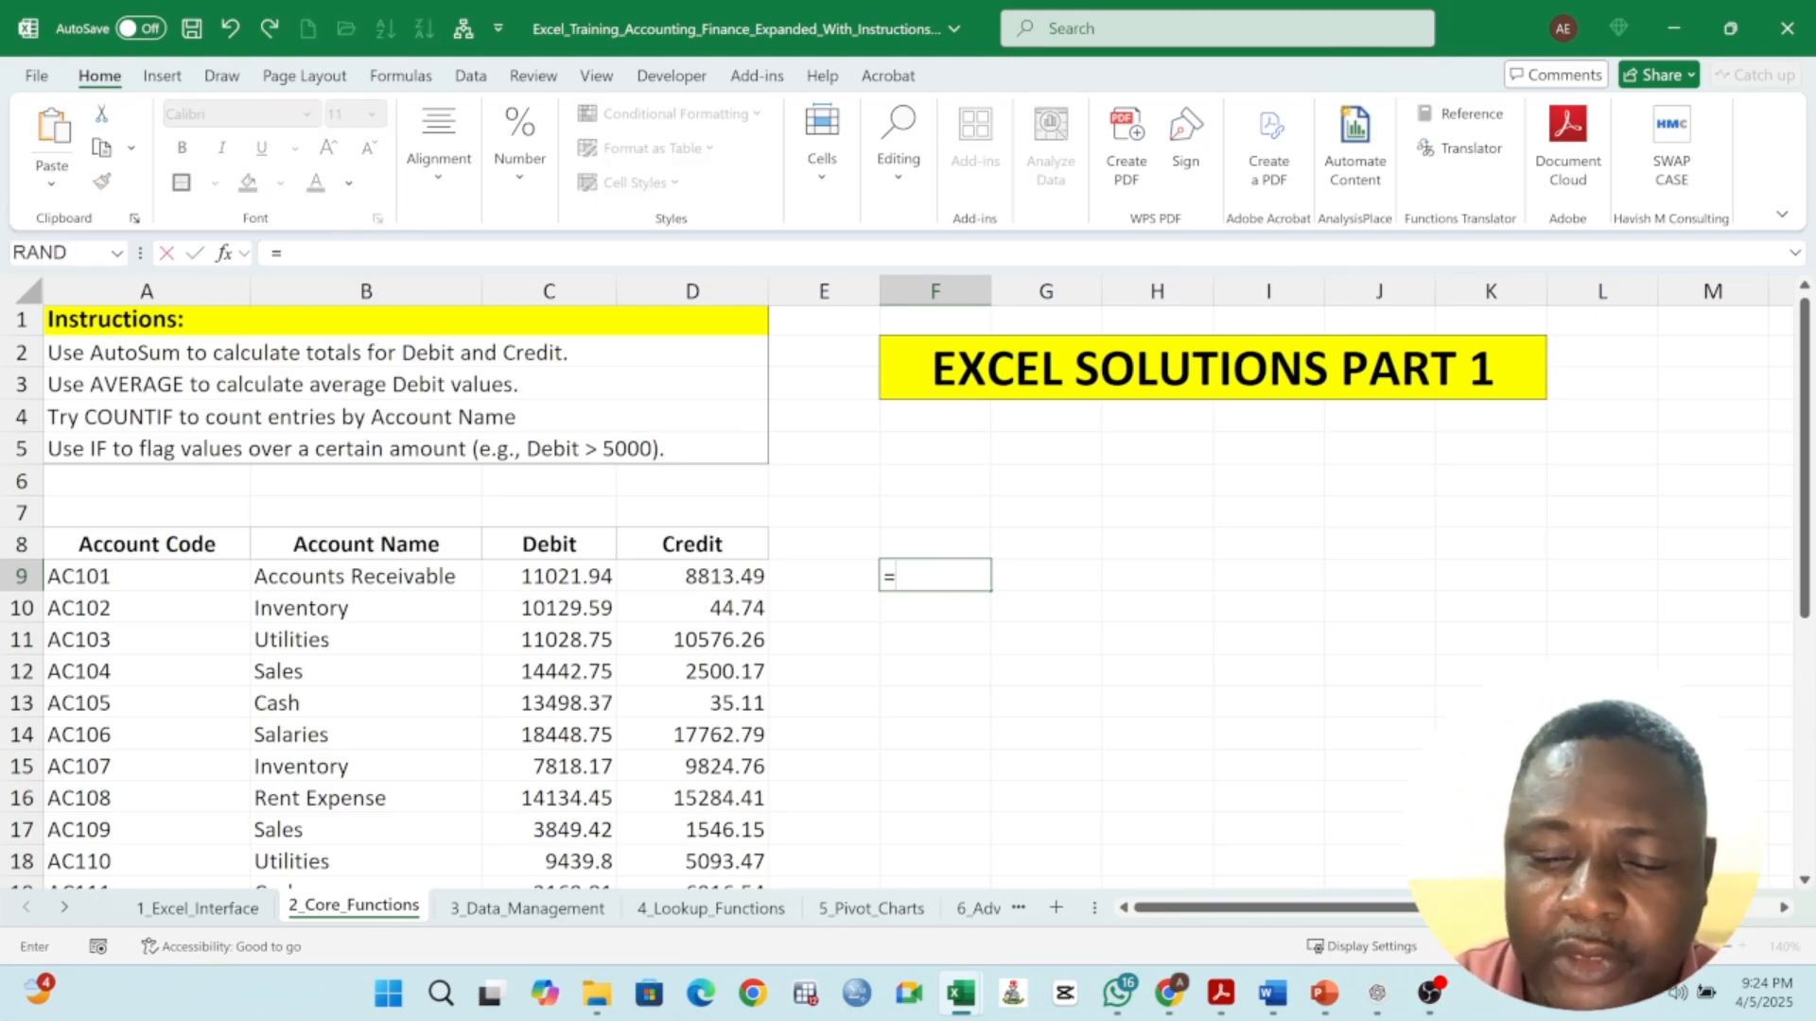
{"action": "type", "text": "AVA"}
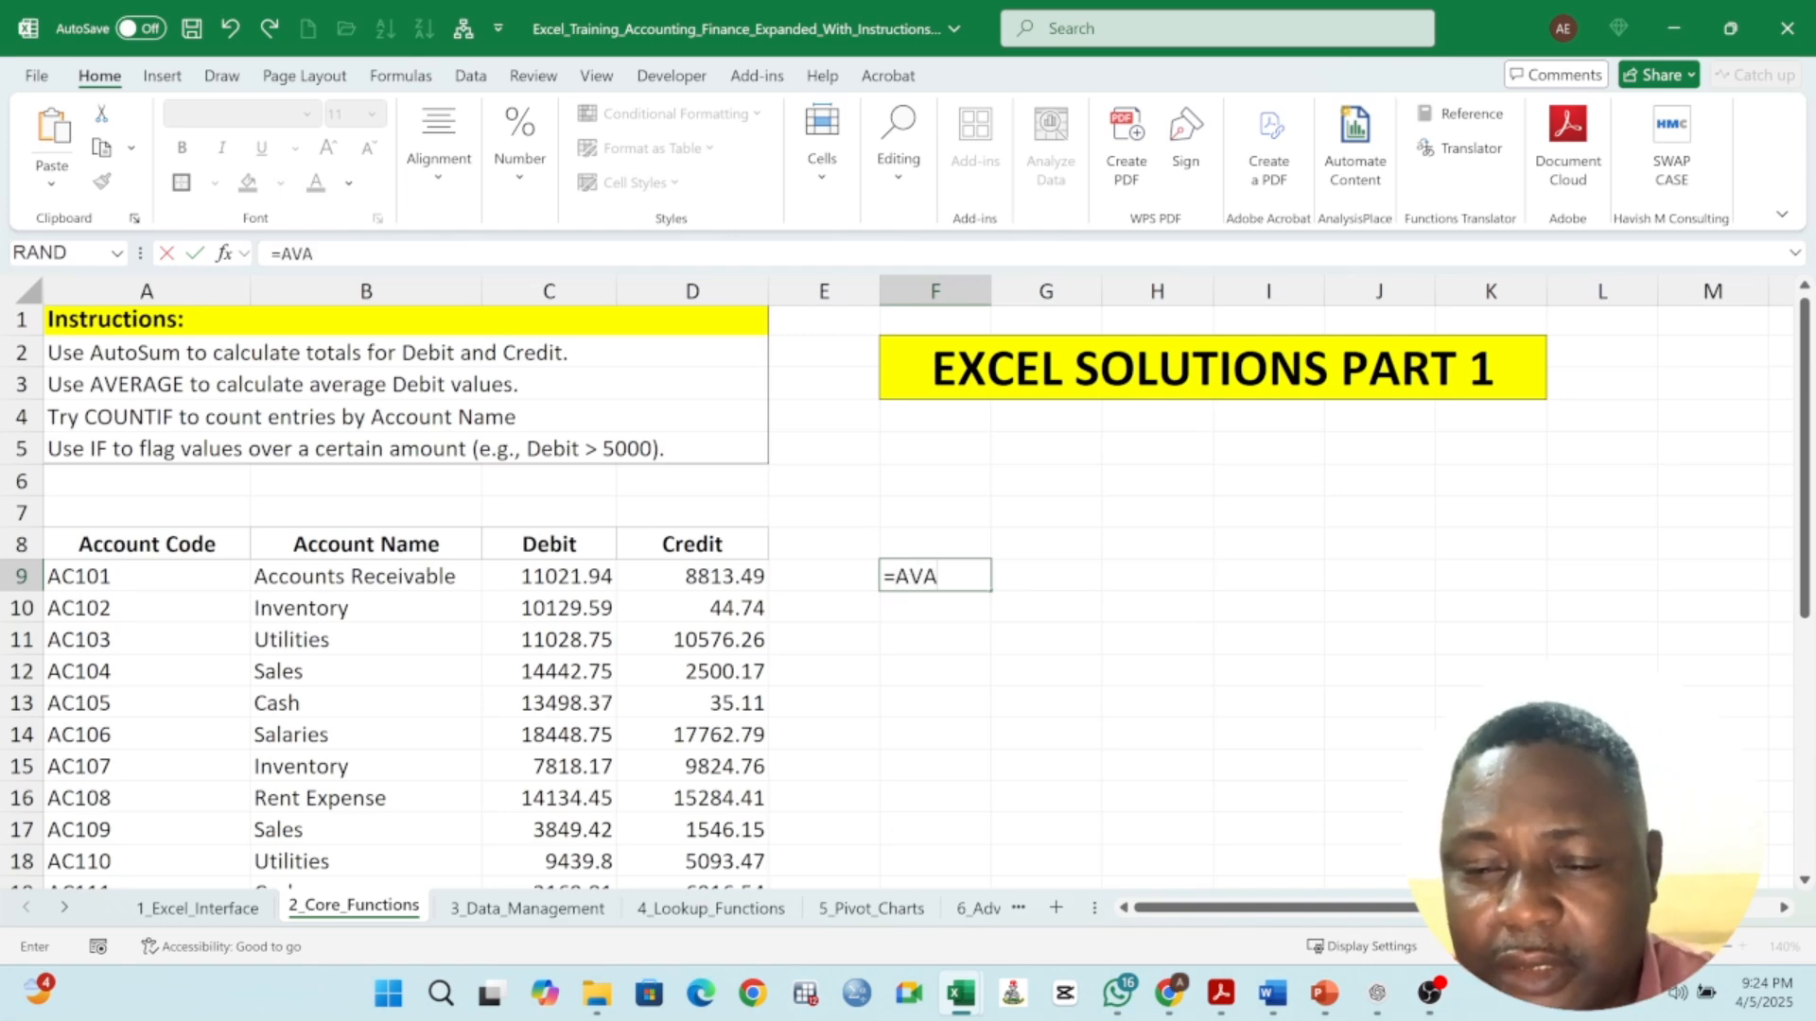
{"action": "key", "text": "BackSpace"}
{"action": "type", "text": "ERAGE"}
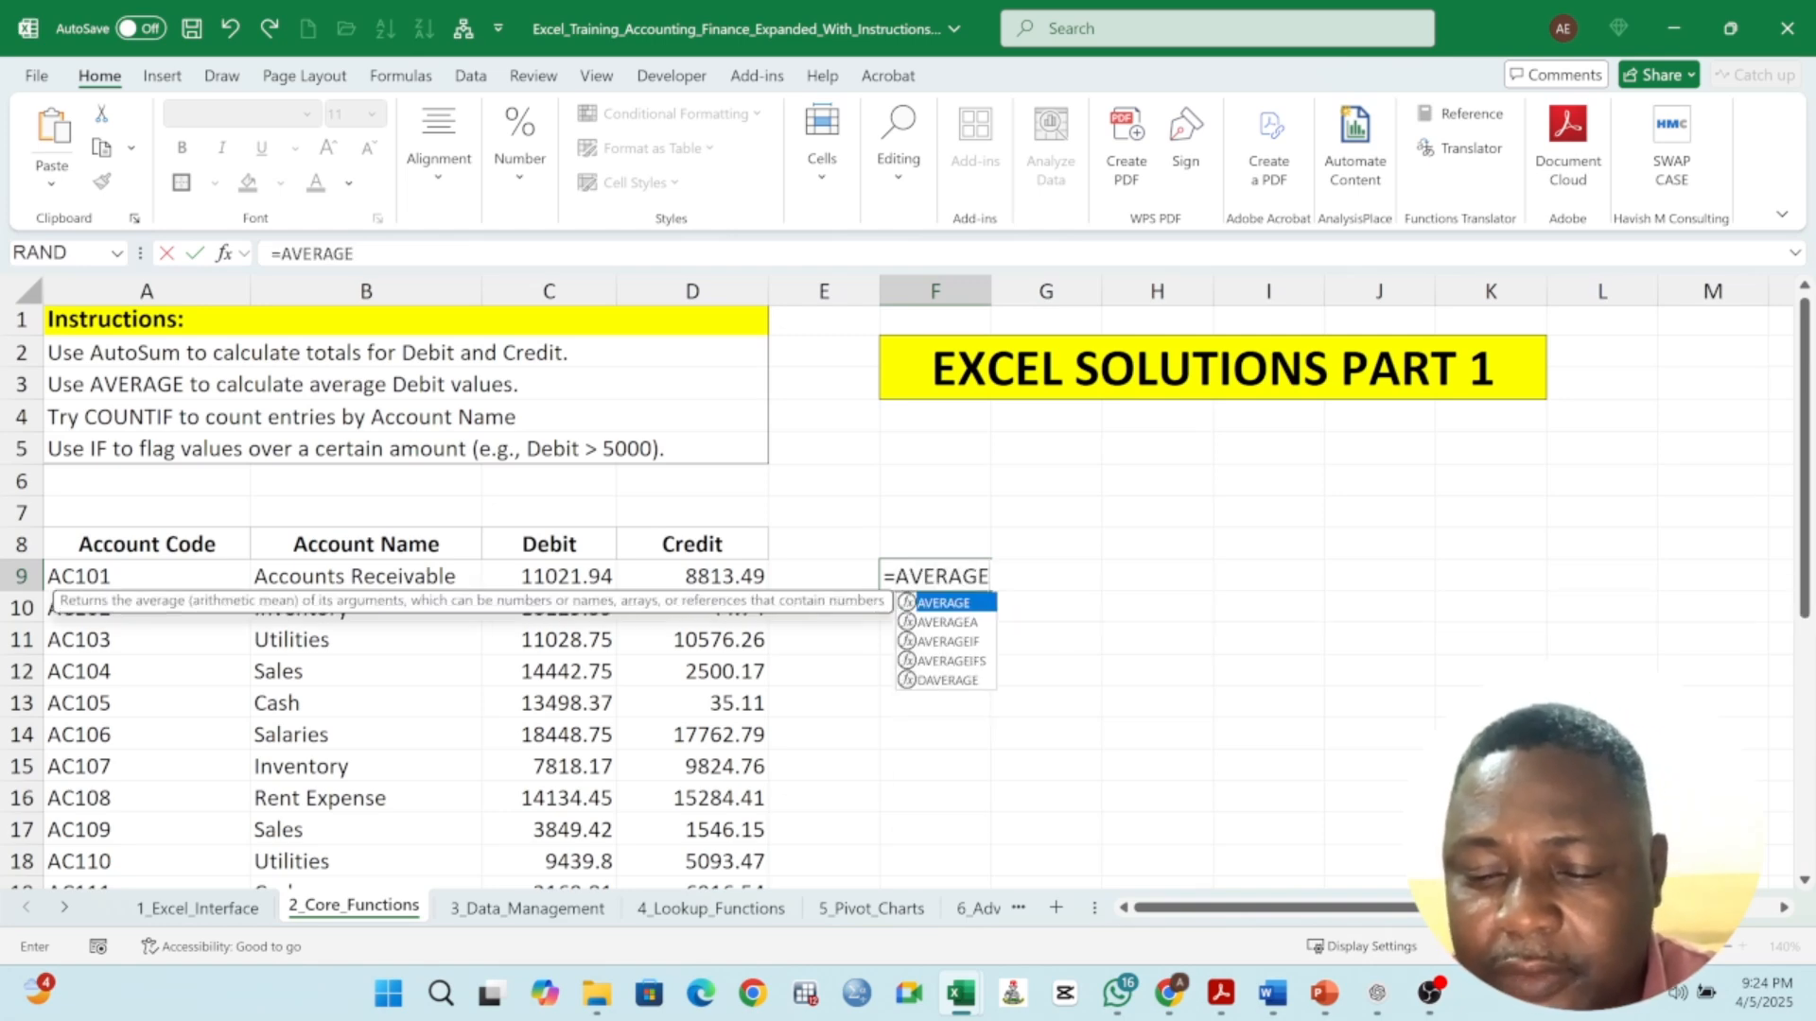
{"action": "type", "text": "("}
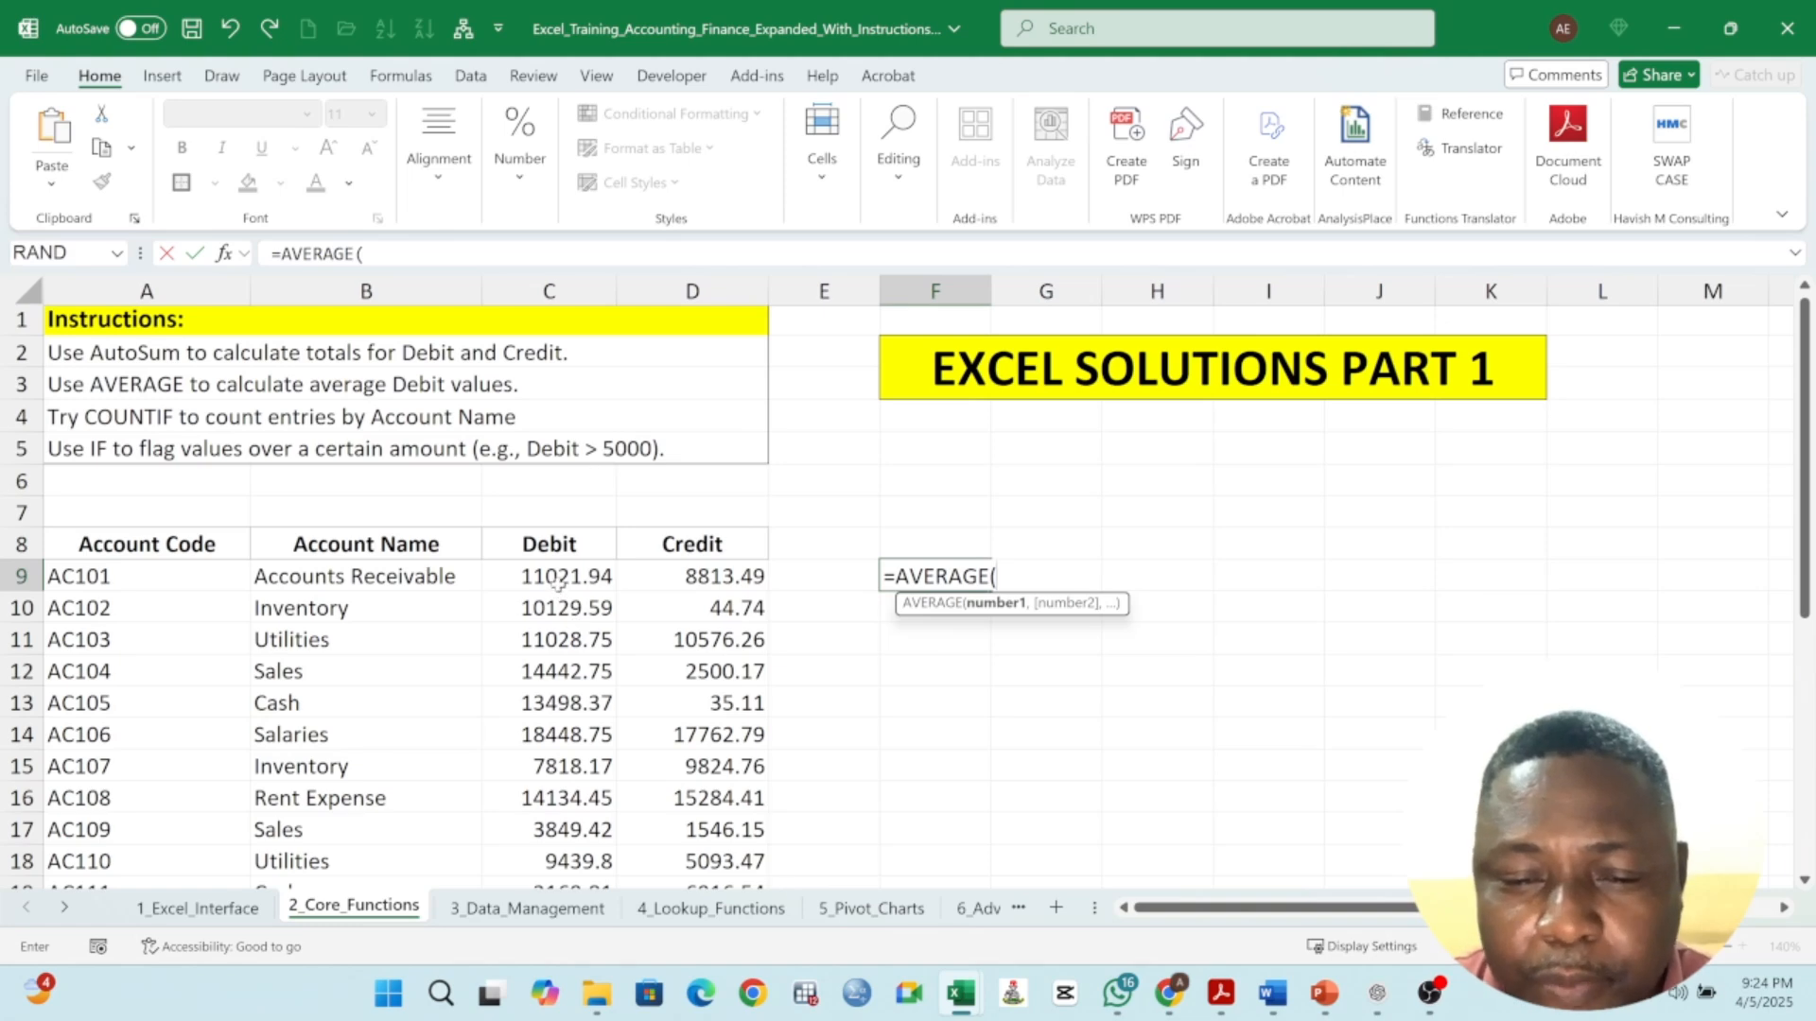
{"action": "left_click_drag", "start_coordinate": [558, 583], "coordinate": [562, 821]}
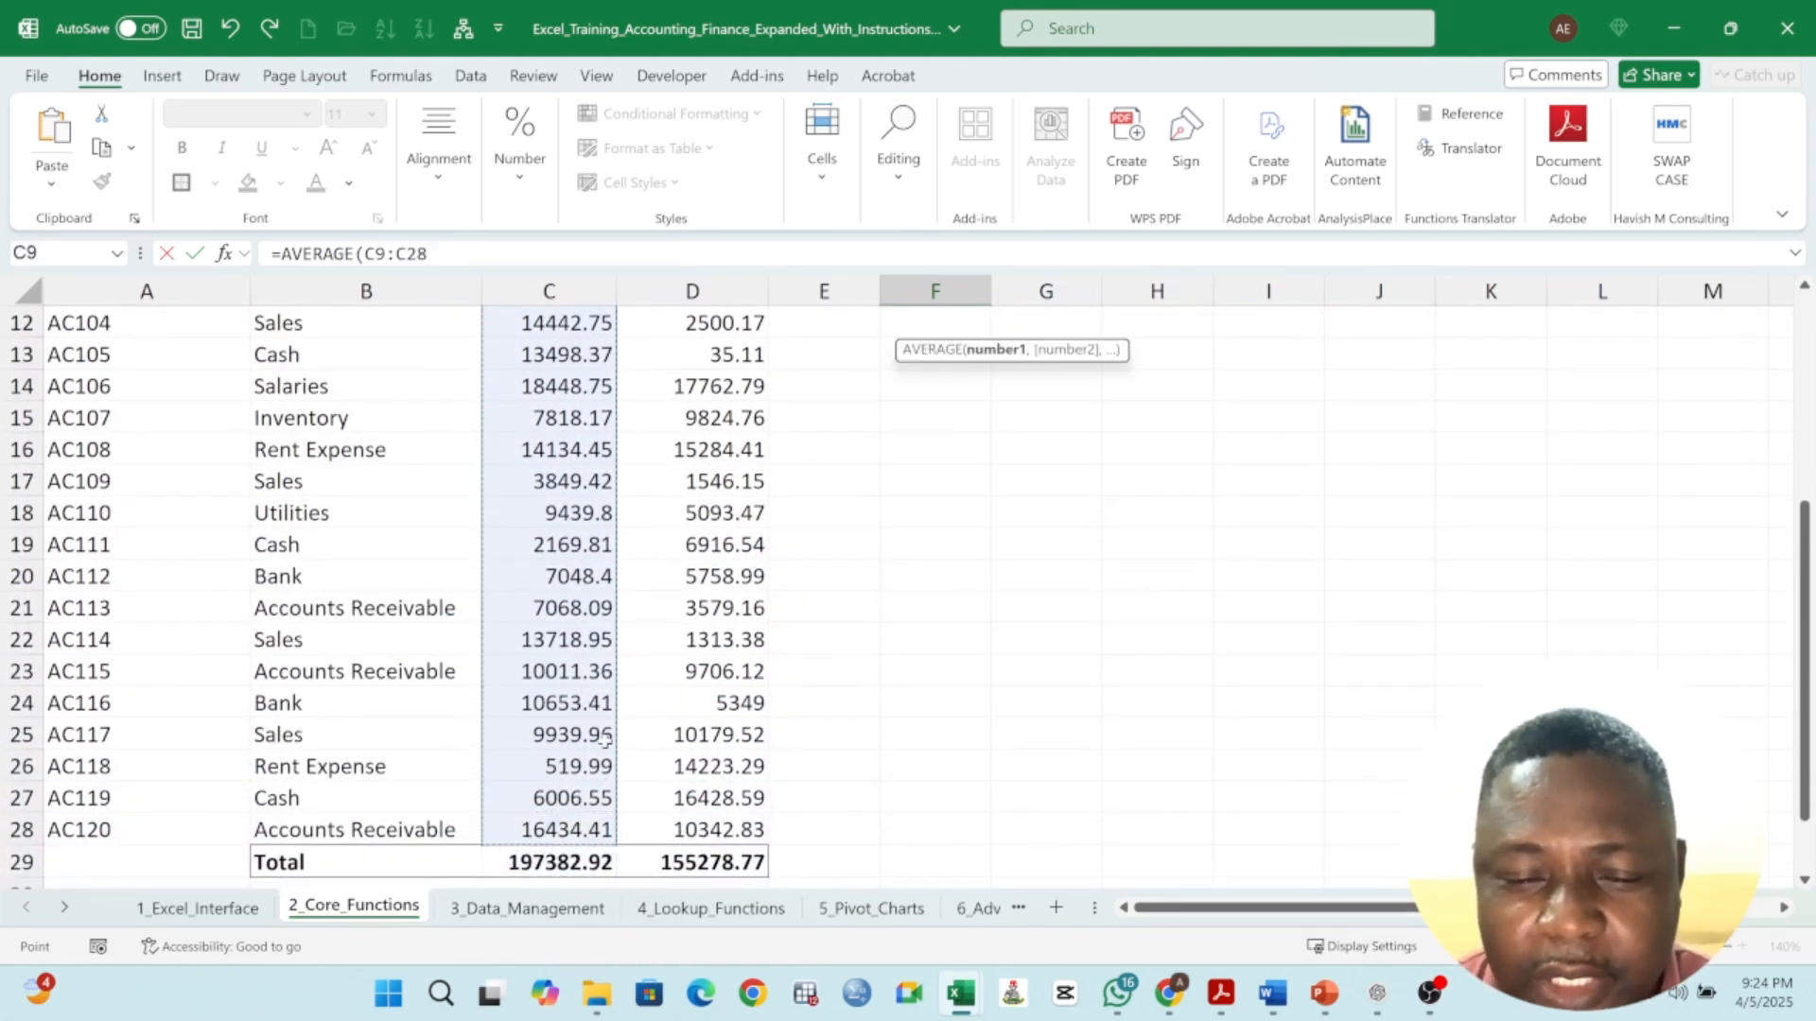
{"action": "scroll", "coordinate": [605, 739], "scroll_direction": "up", "scroll_amount": 4}
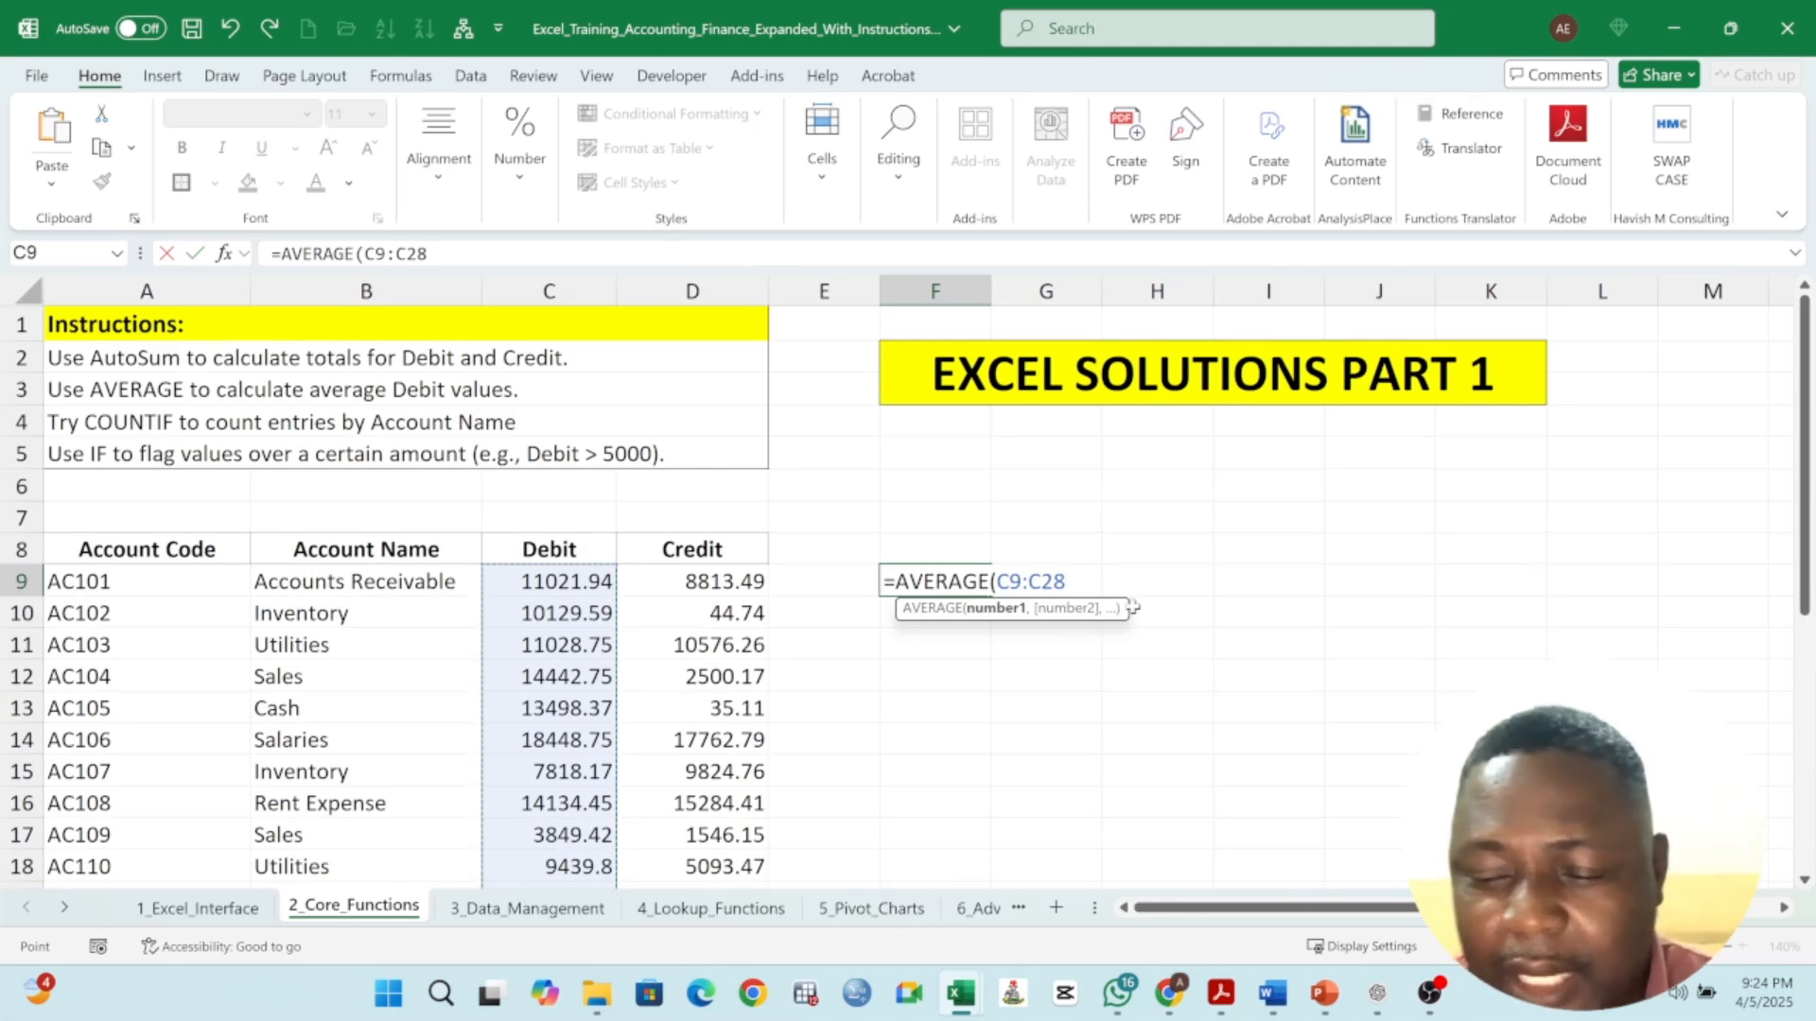
{"action": "key", "text": "Return"}
- Label F8 as Average of Debit and widen column F to fit it
{"action": "left_click", "coordinate": [965, 547]}
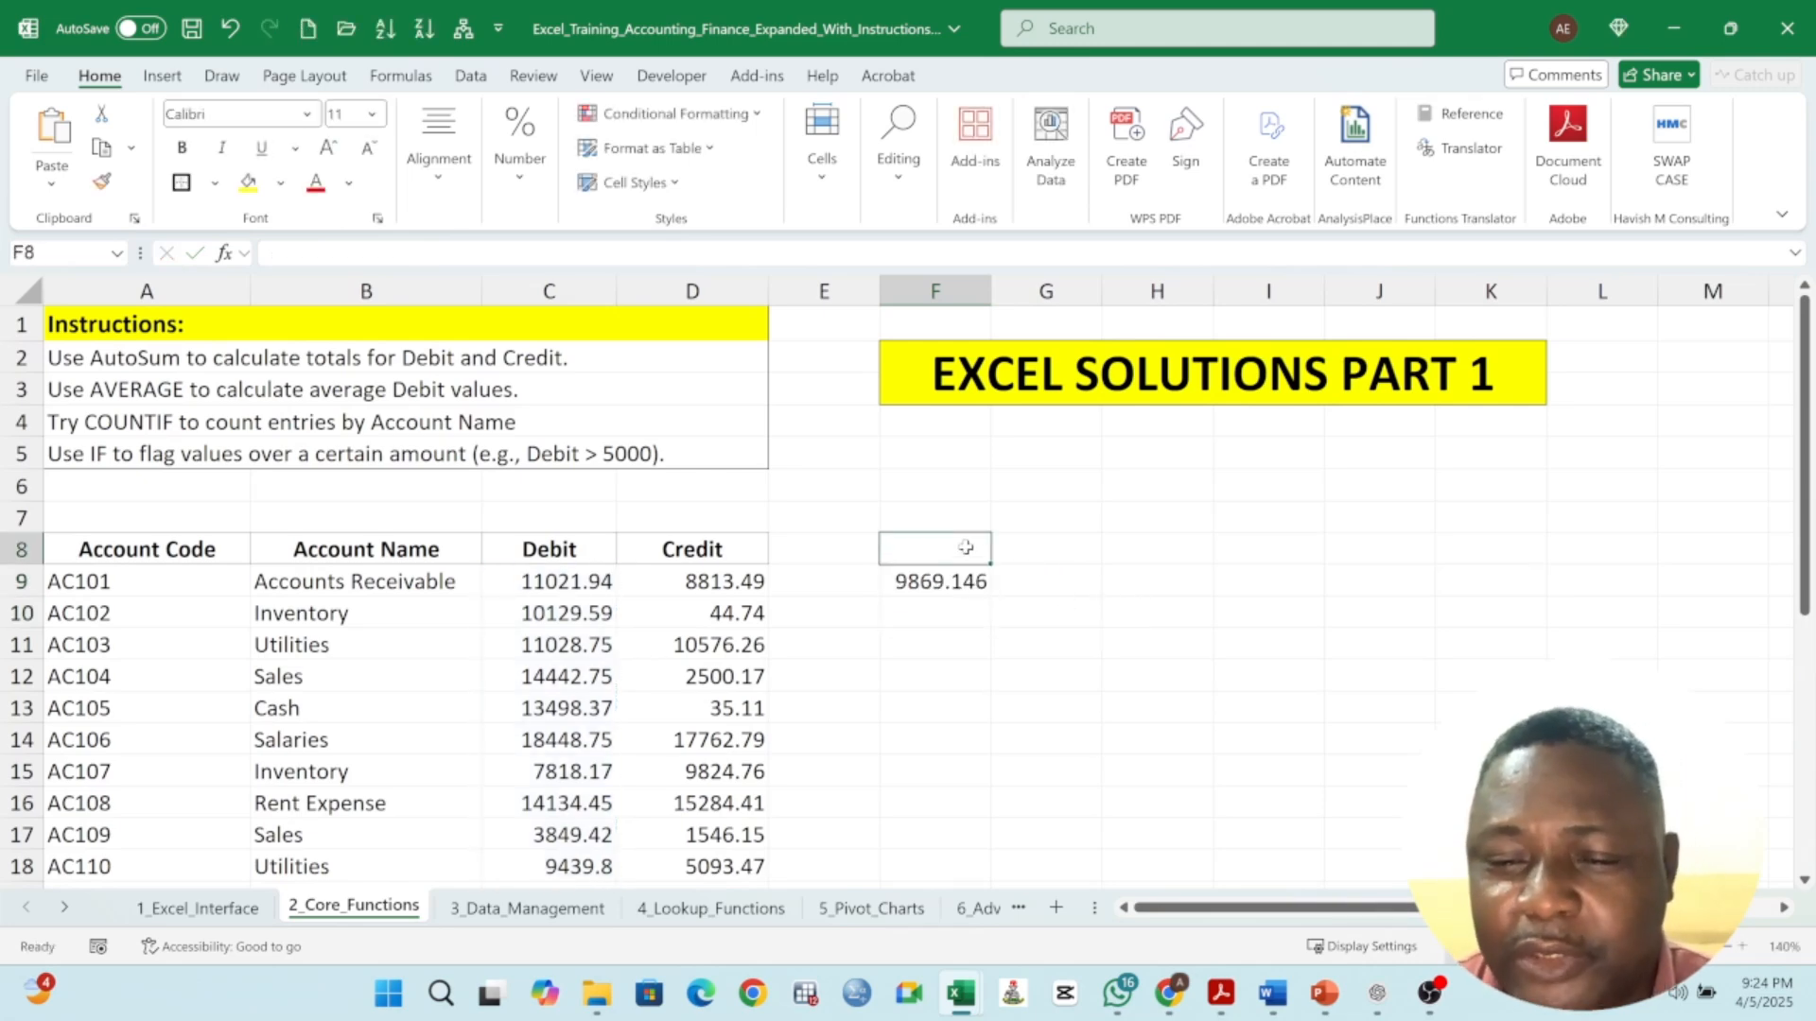
{"action": "type", "text": "A"}
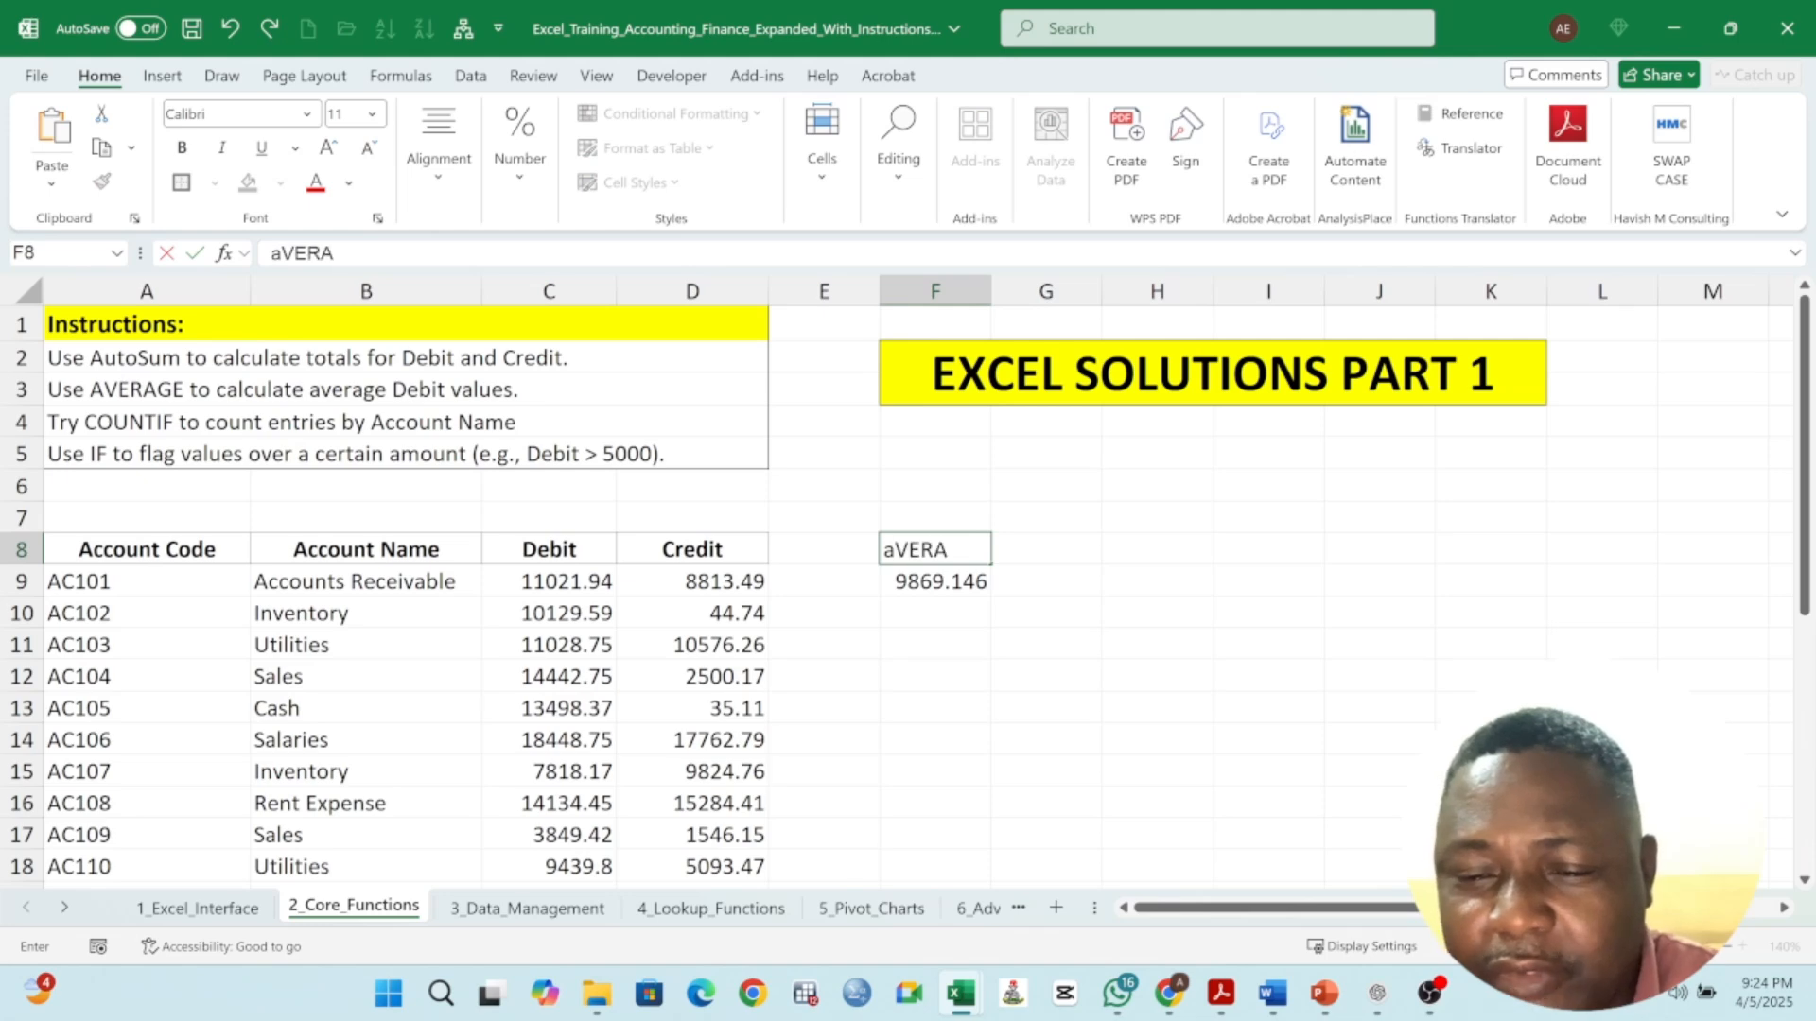
{"action": "type", "text": "verage of Debit"}
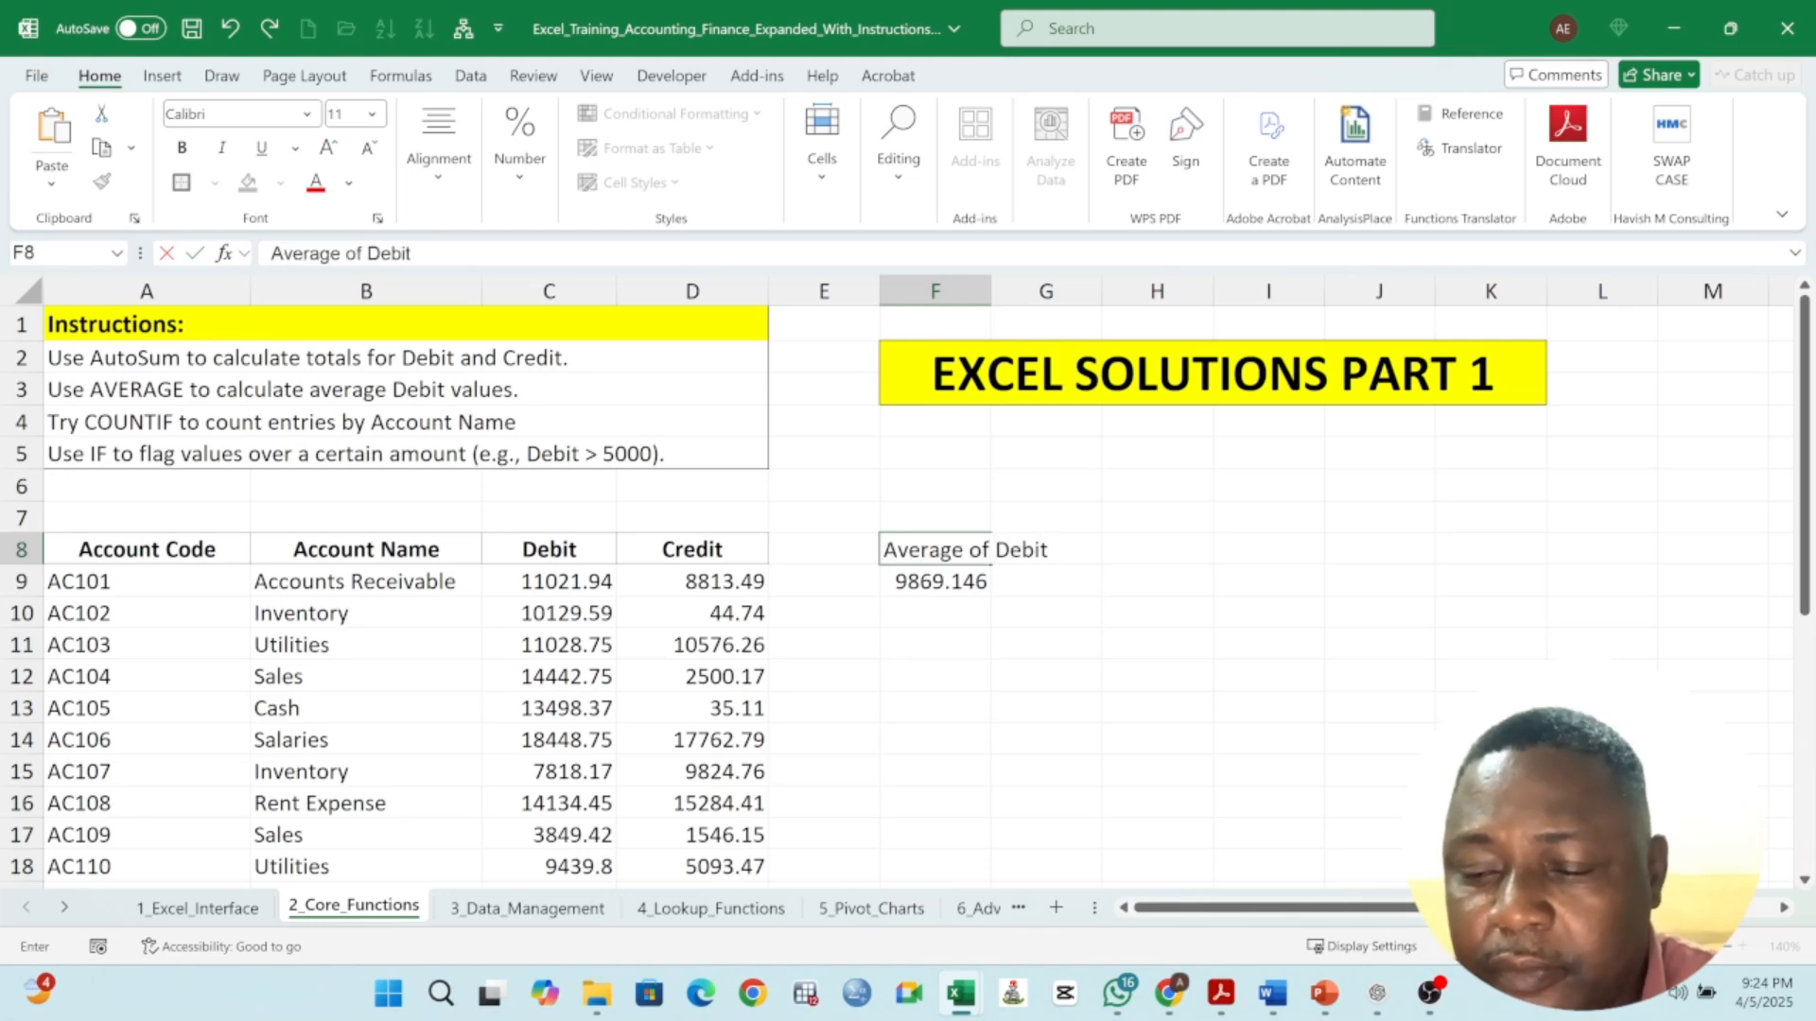
{"action": "key", "text": "Return"}
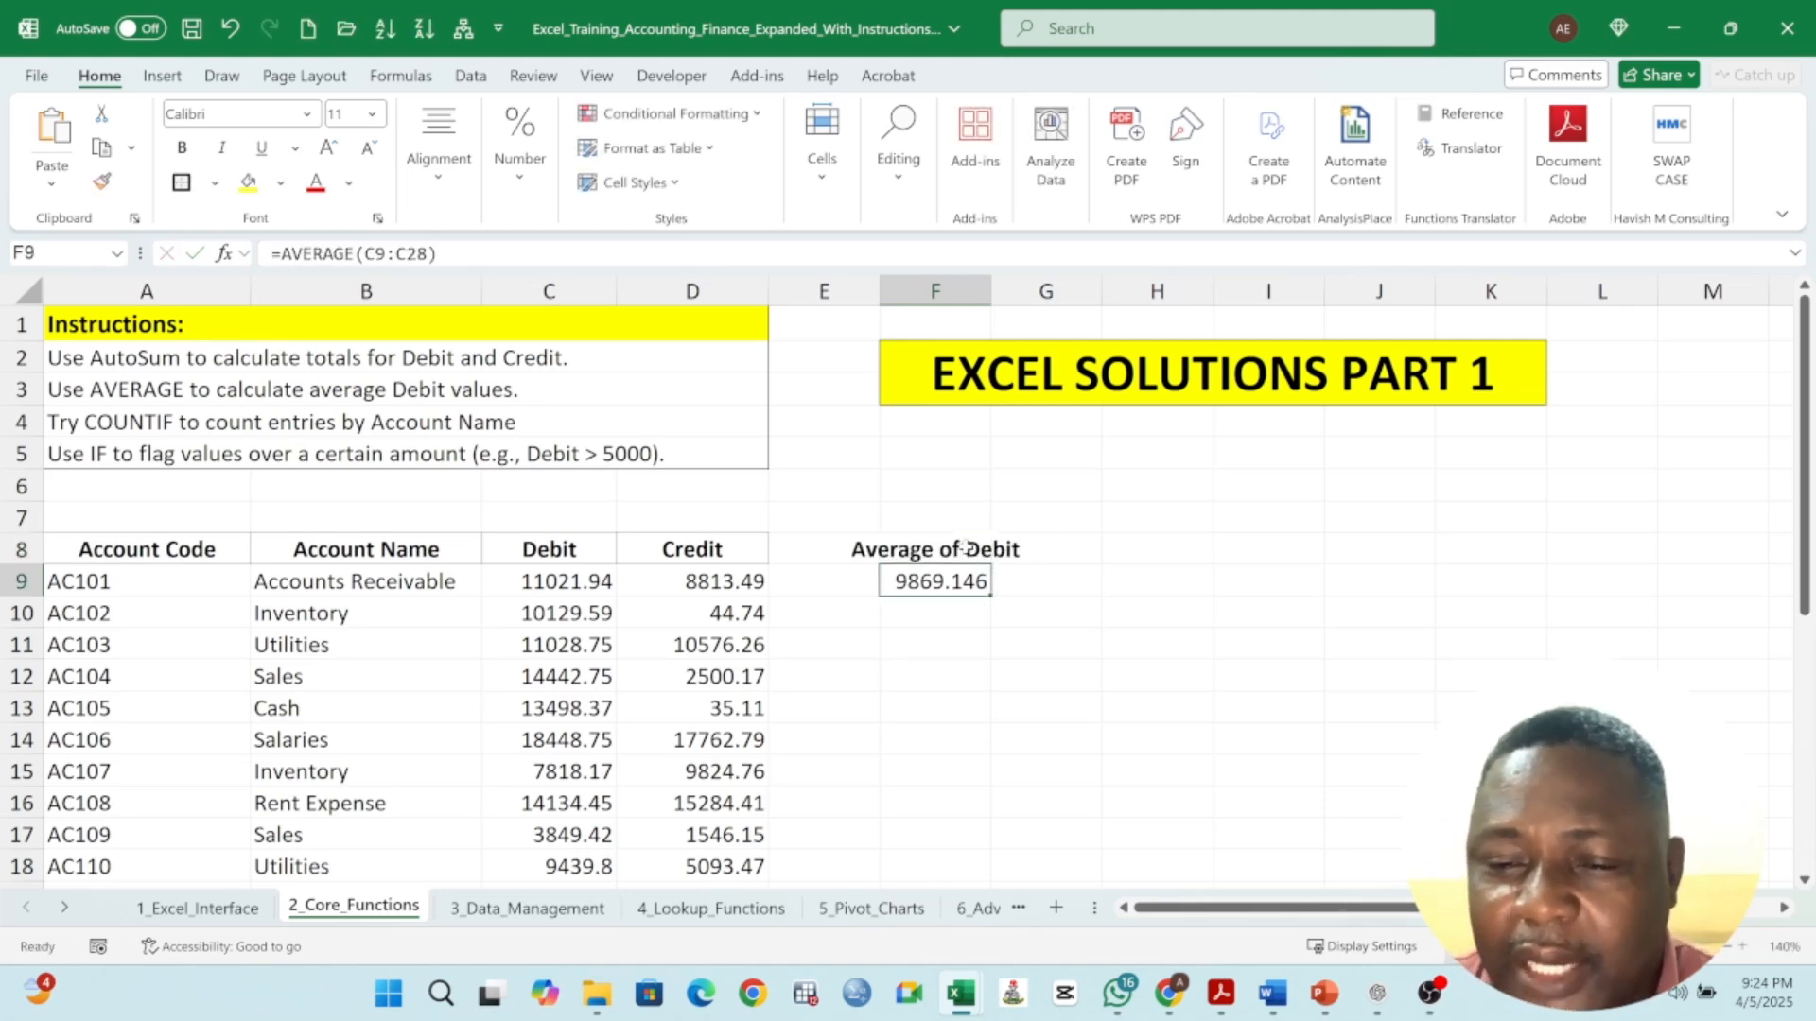
{"action": "left_click_drag", "start_coordinate": [993, 296], "coordinate": [1052, 286]}
- Enter an AVERAGE formula in G9 averaging the Credit values D9:D28
{"action": "left_click", "coordinate": [1102, 549]}
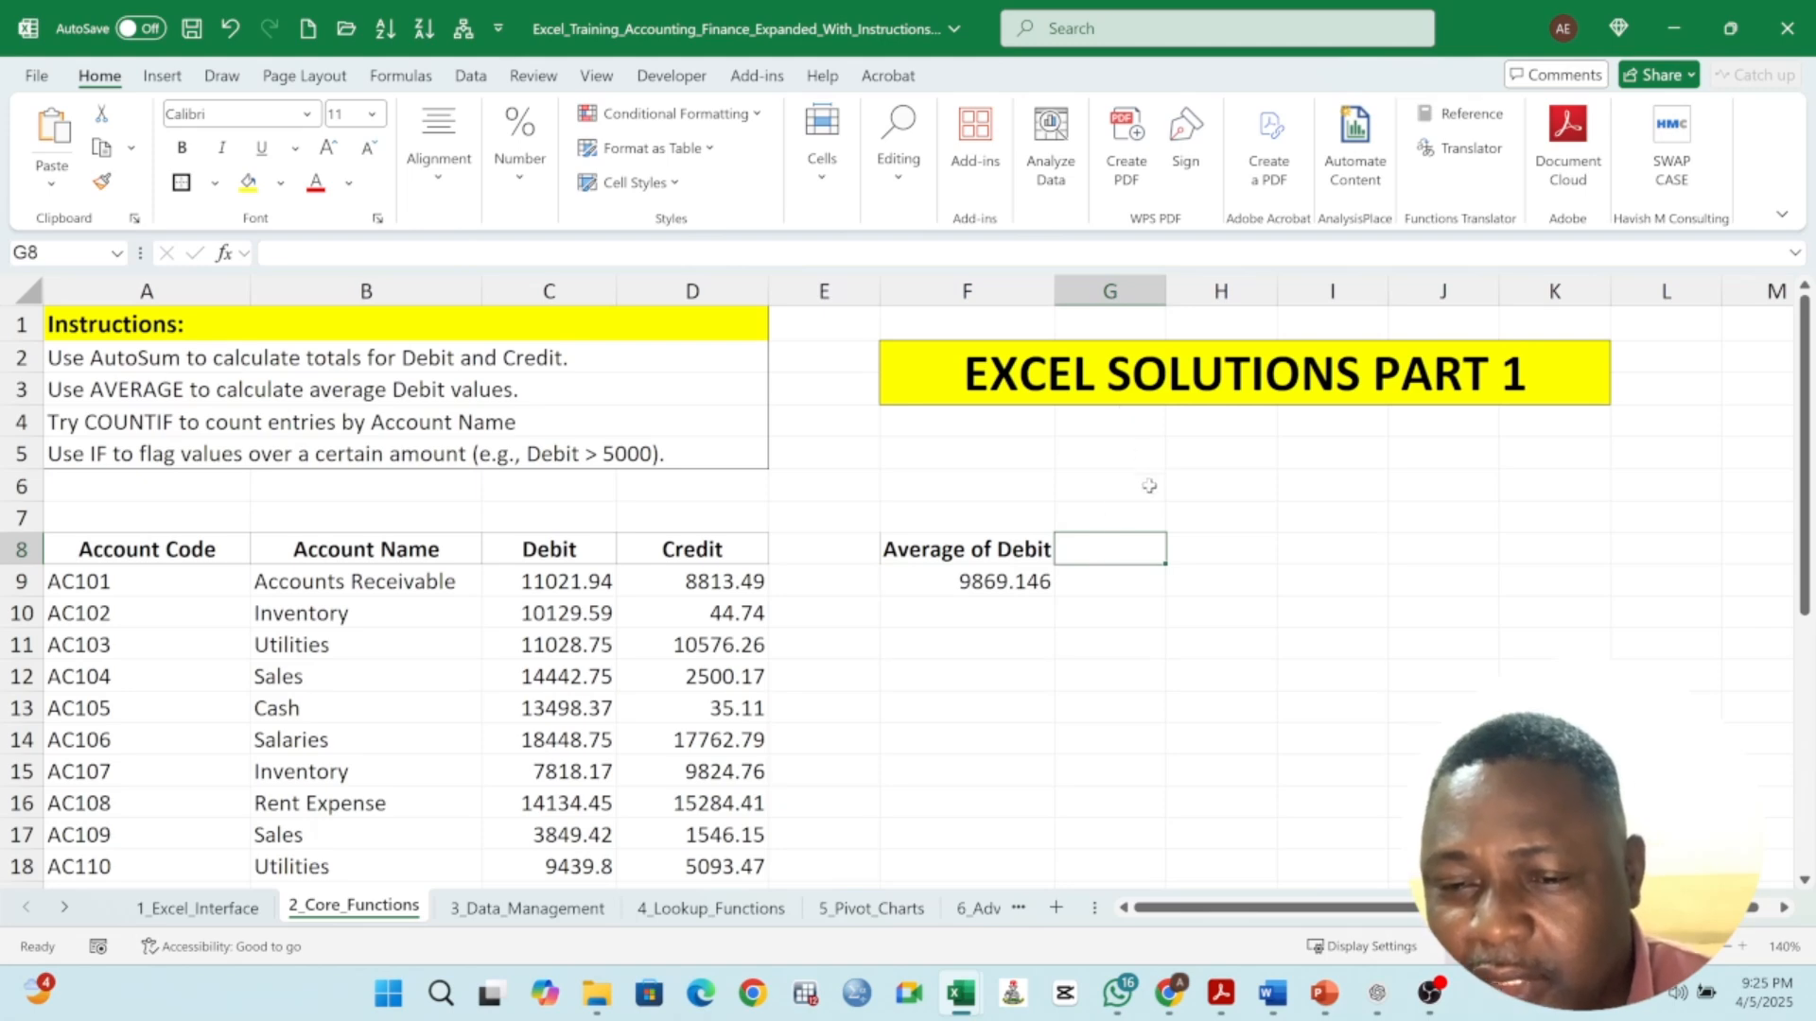
{"action": "left_click", "coordinate": [1081, 586]}
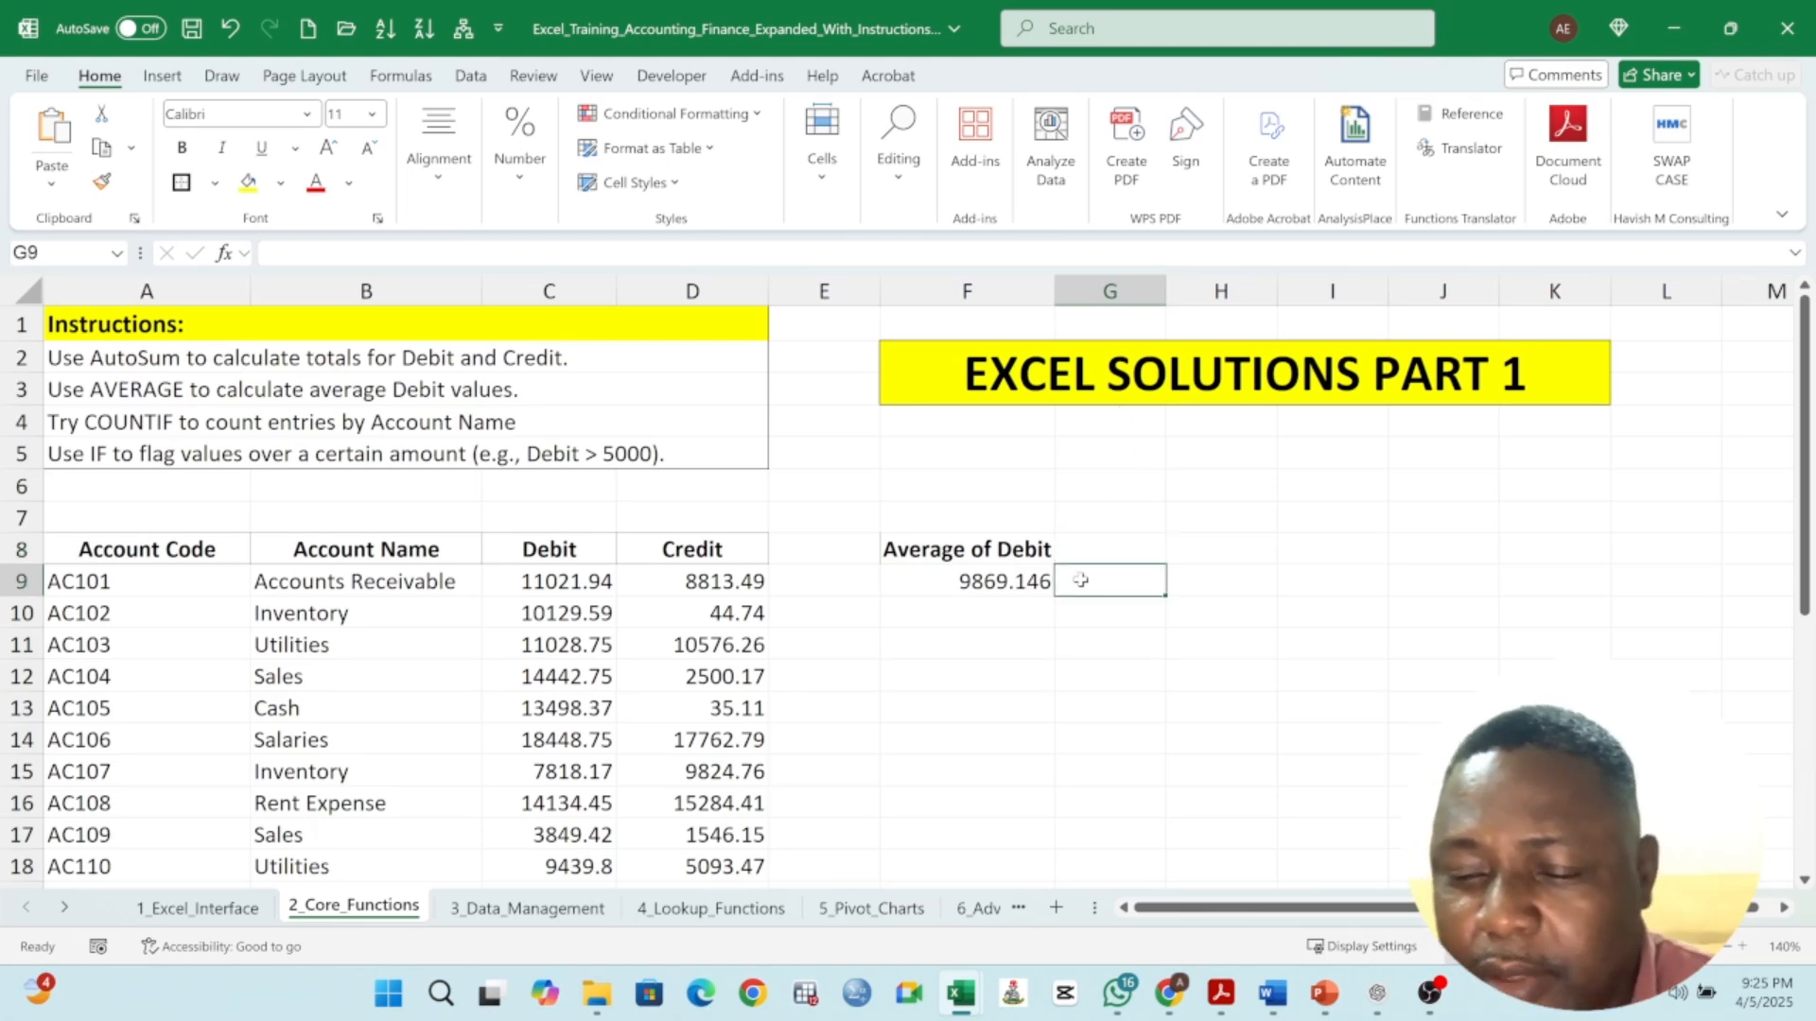
{"action": "type", "text": "=ave"}
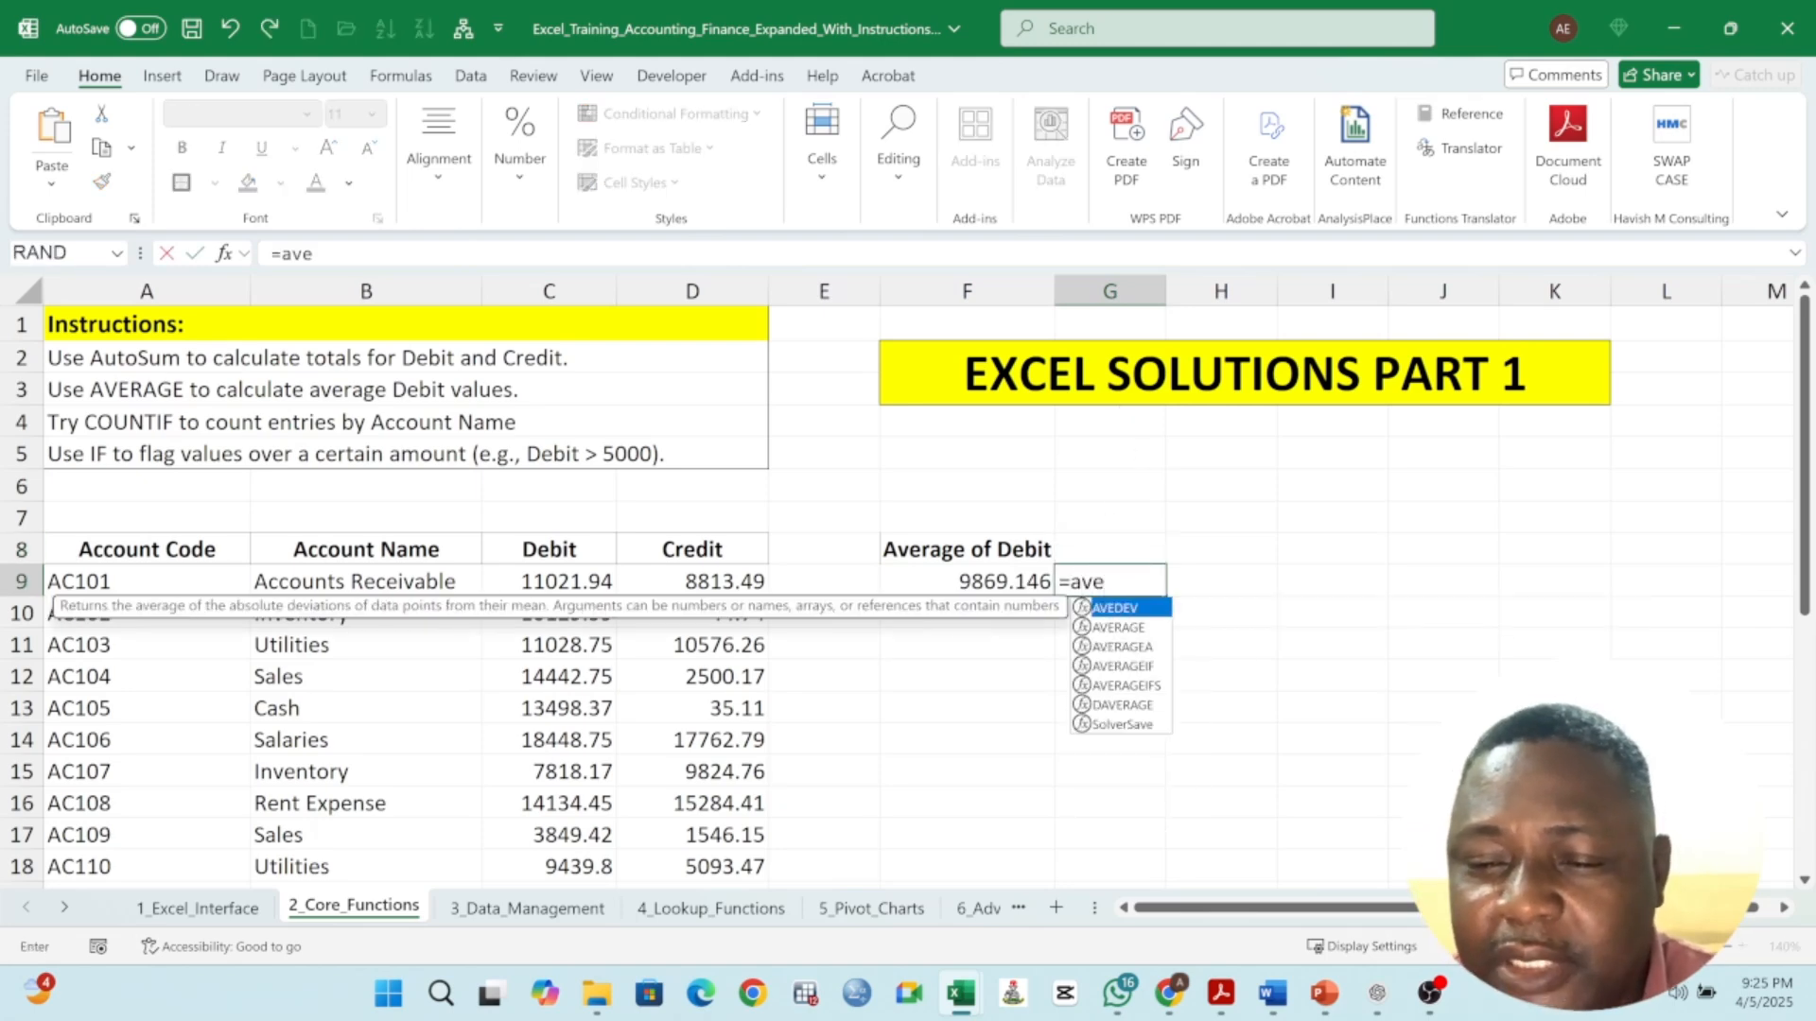
{"action": "type", "text": "rage"}
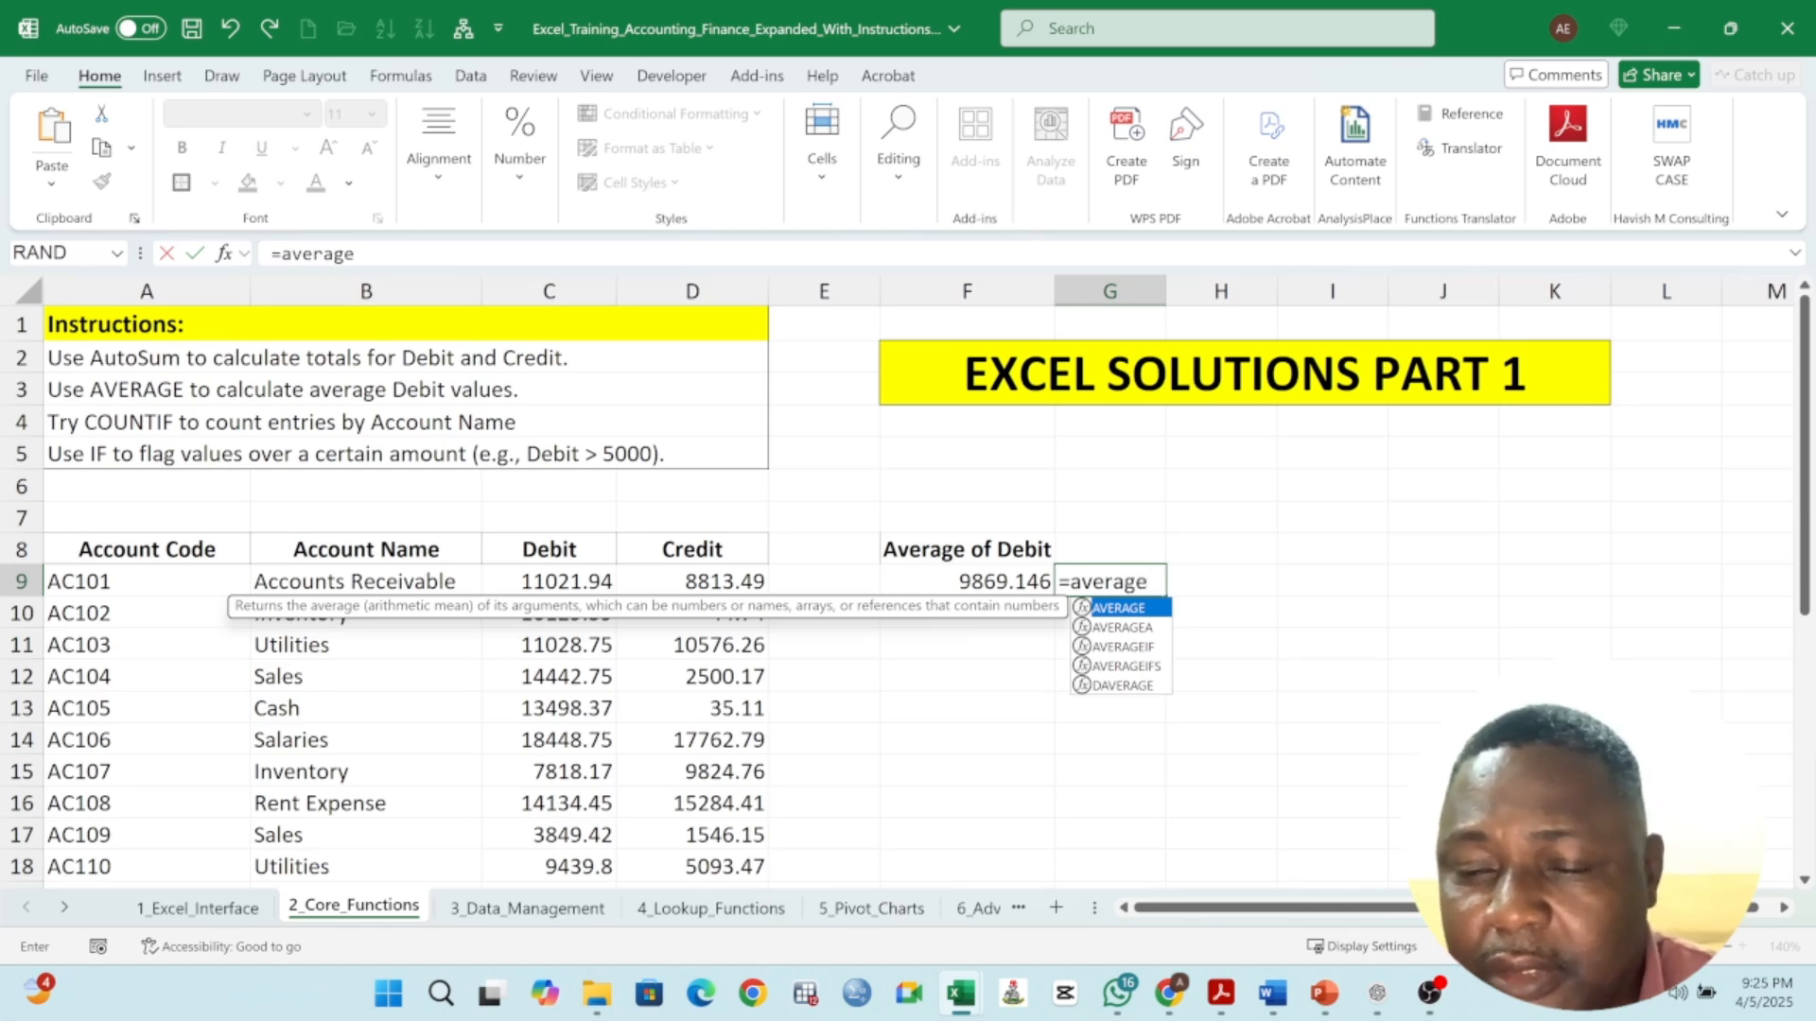
{"action": "type", "text": "("}
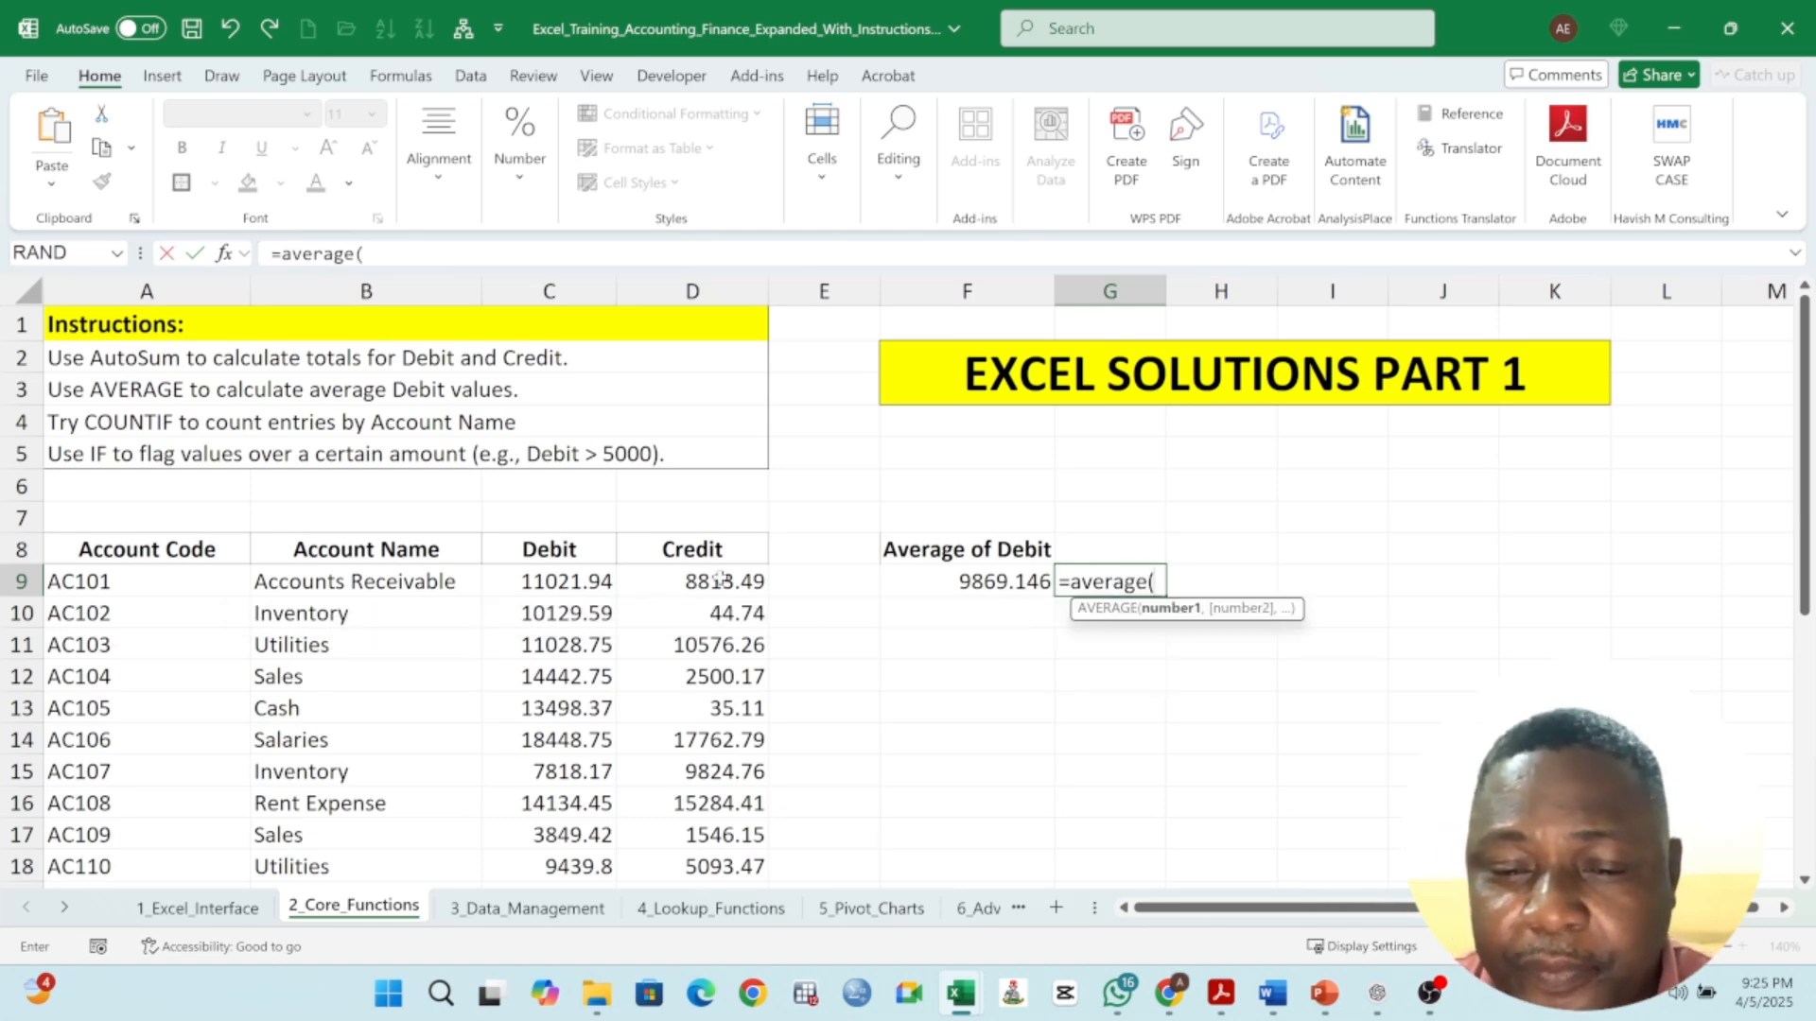
{"action": "left_click_drag", "start_coordinate": [721, 579], "coordinate": [728, 798]}
{"action": "scroll", "coordinate": [983, 690], "scroll_direction": "up", "scroll_amount": 4}
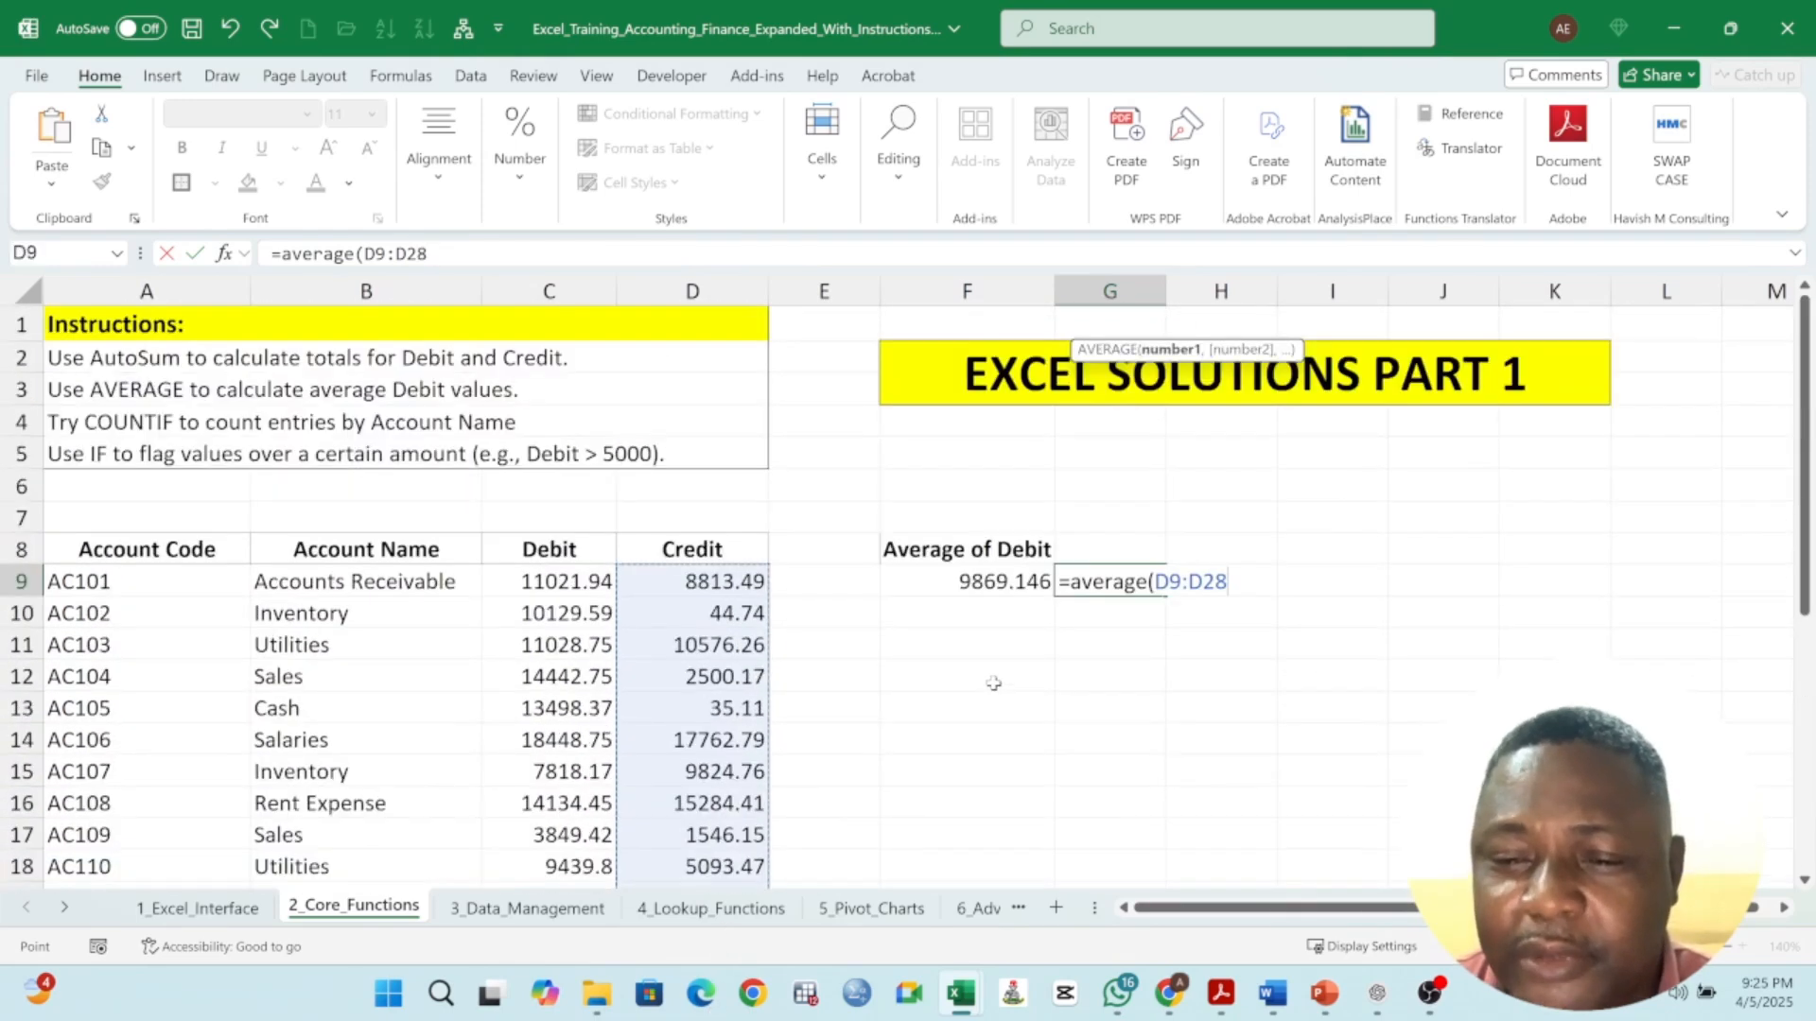
{"action": "key", "text": "Return"}
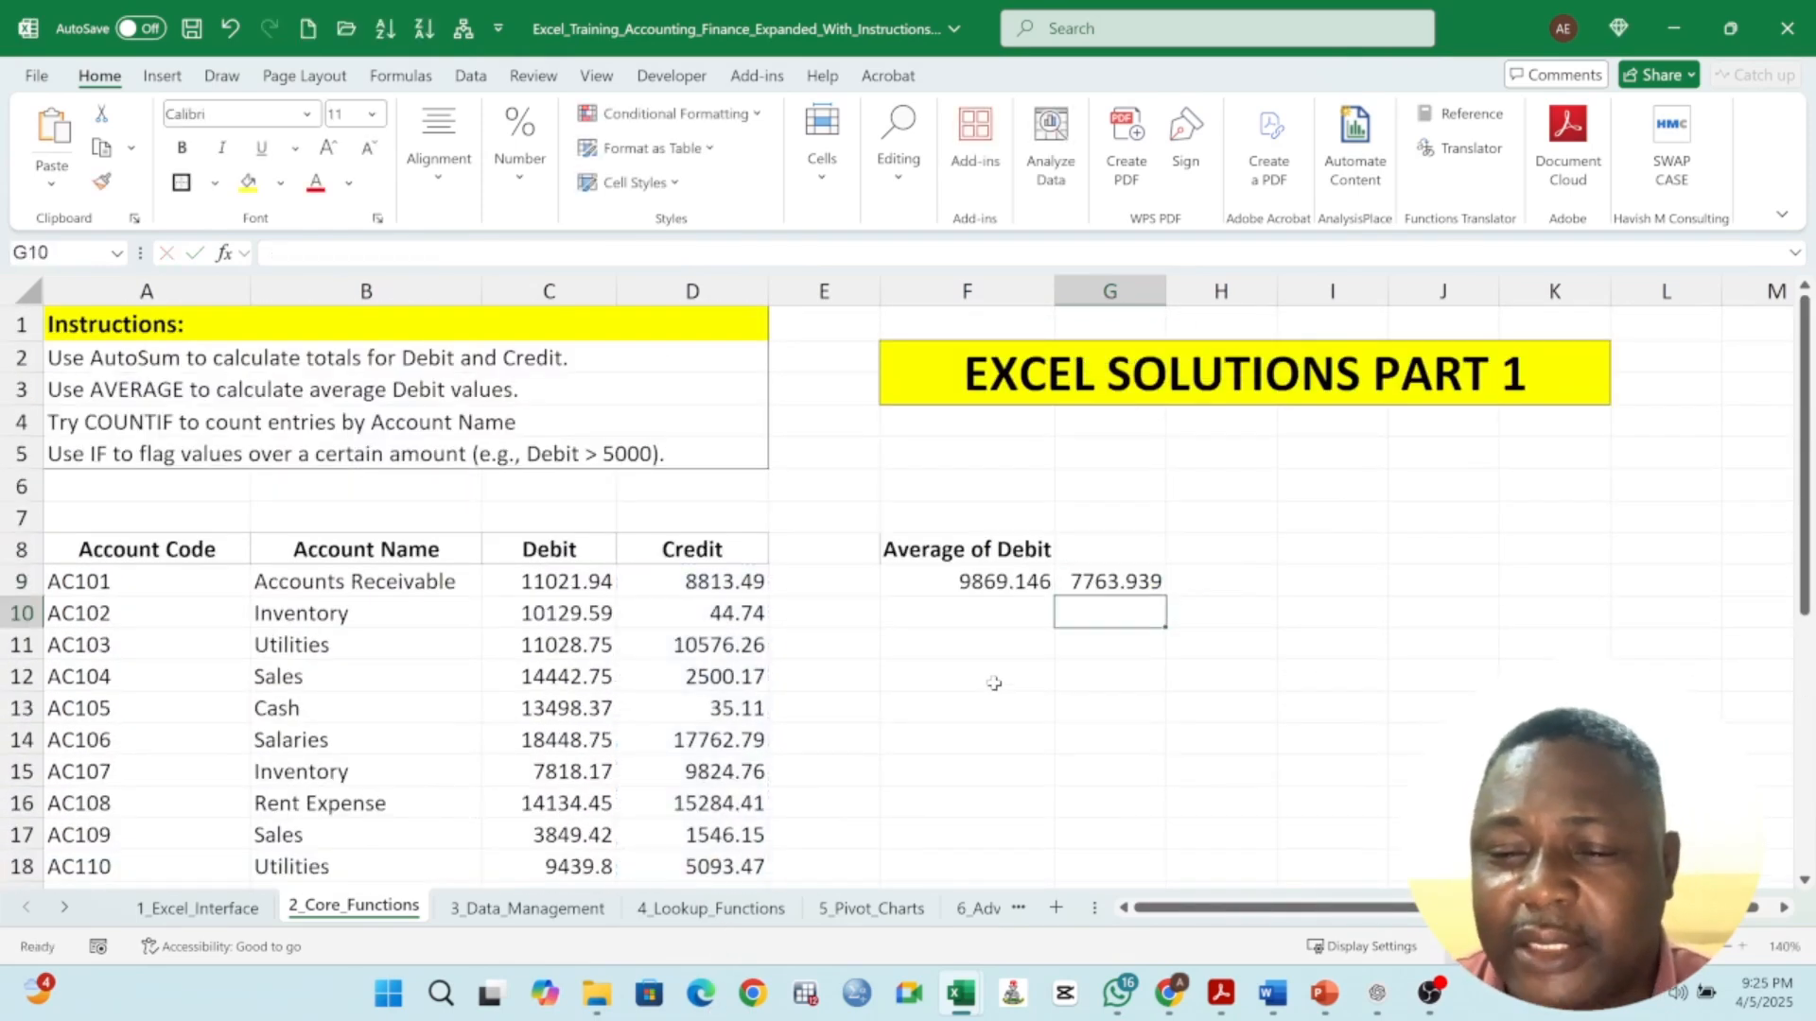
- Label G8 as Average of Credits
{"action": "left_click", "coordinate": [1134, 579]}
{"action": "left_click", "coordinate": [1015, 552]}
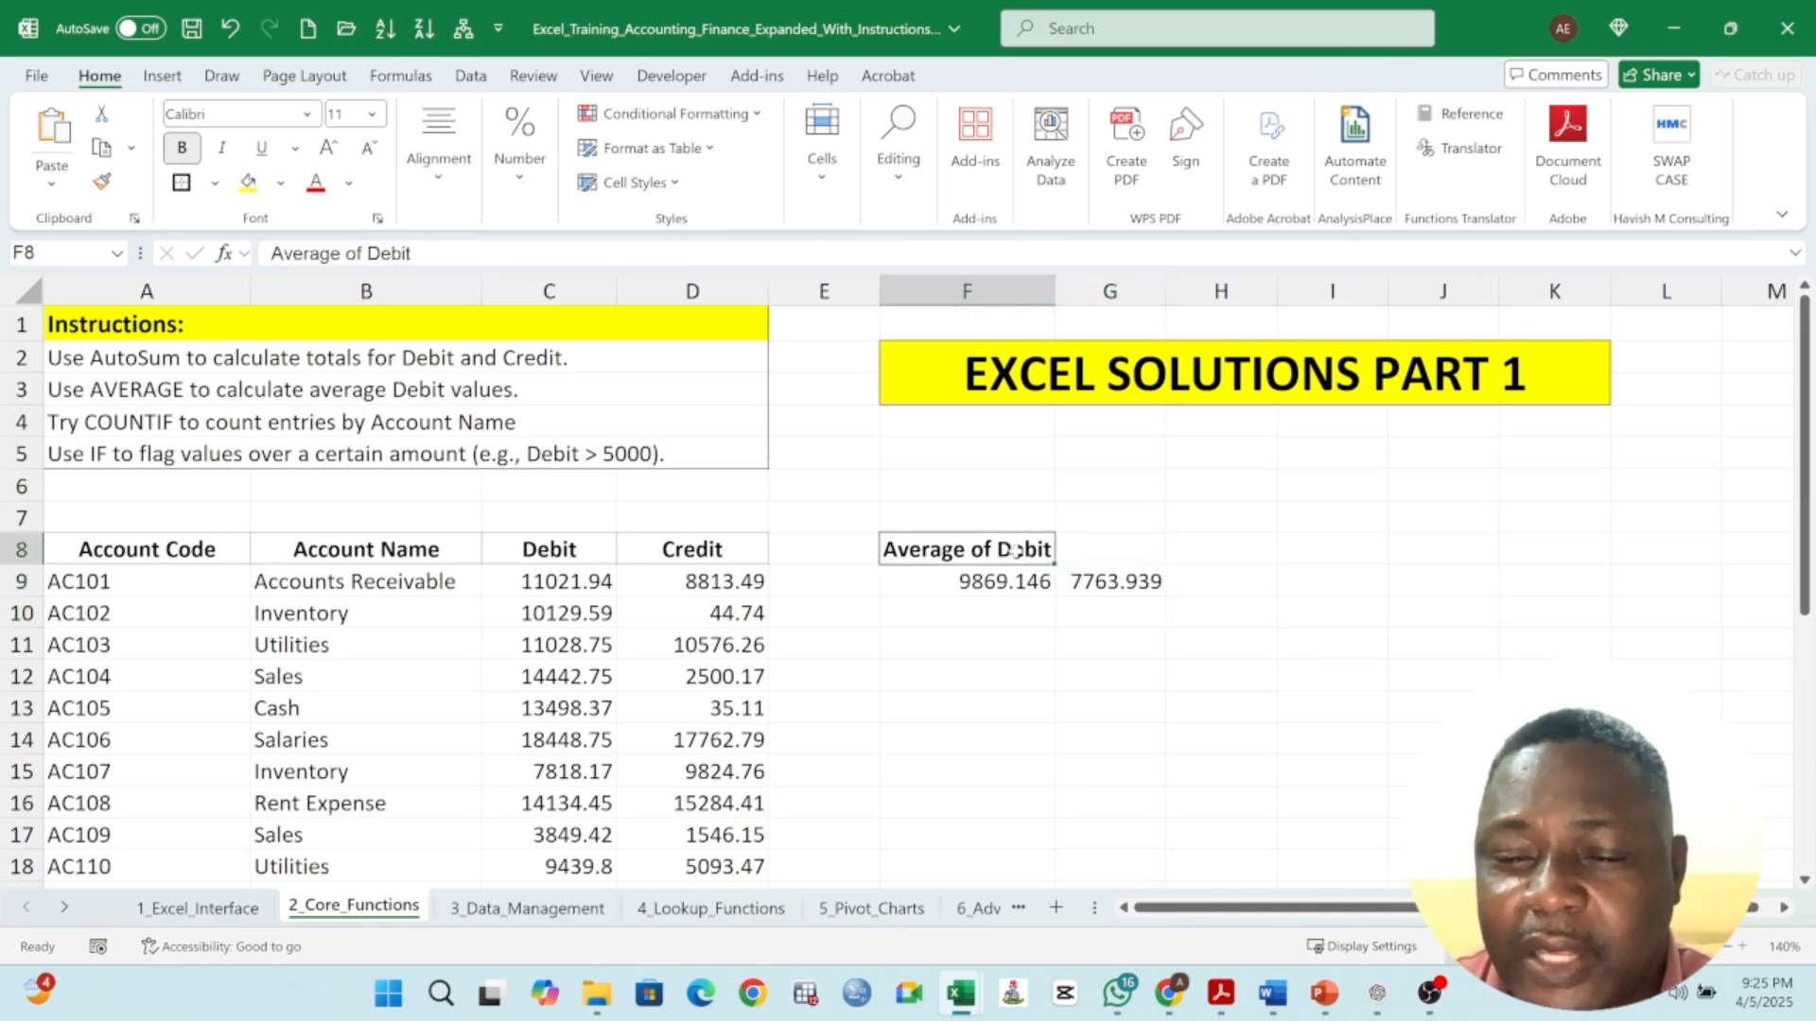
{"action": "left_click", "coordinate": [1103, 547]}
{"action": "type", "text": "Av"}
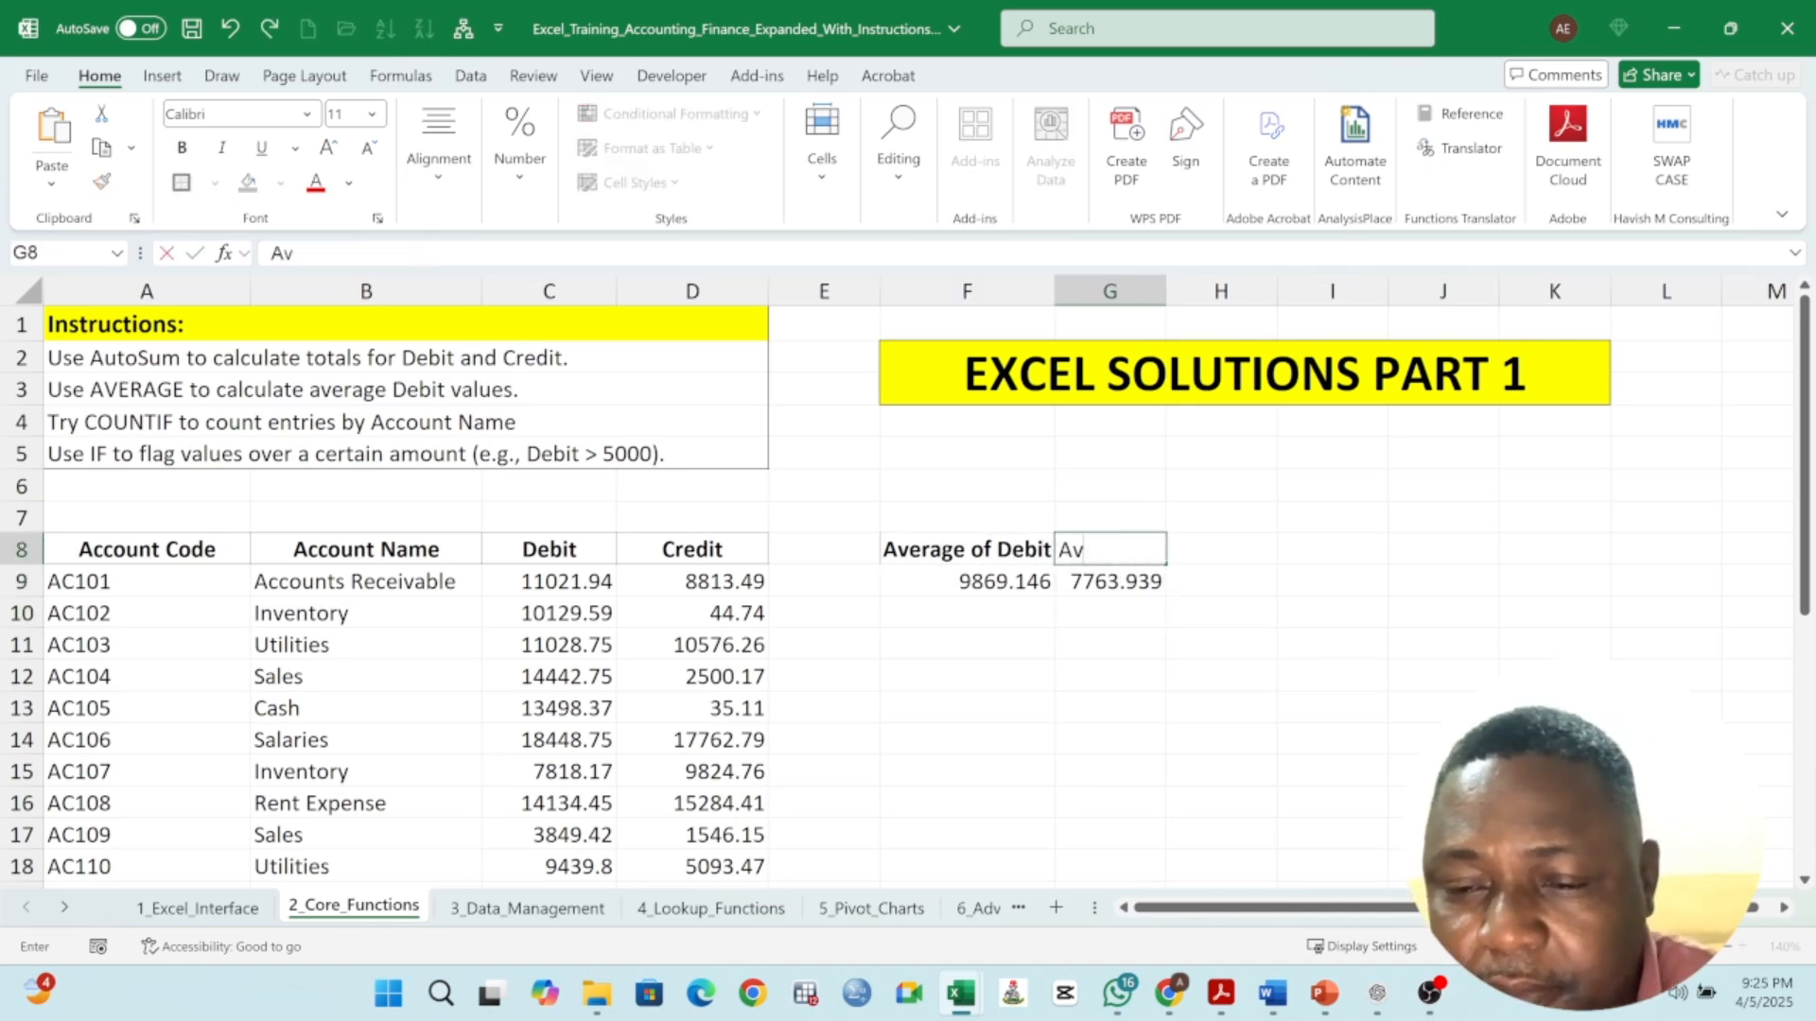
{"action": "type", "text": "erage"}
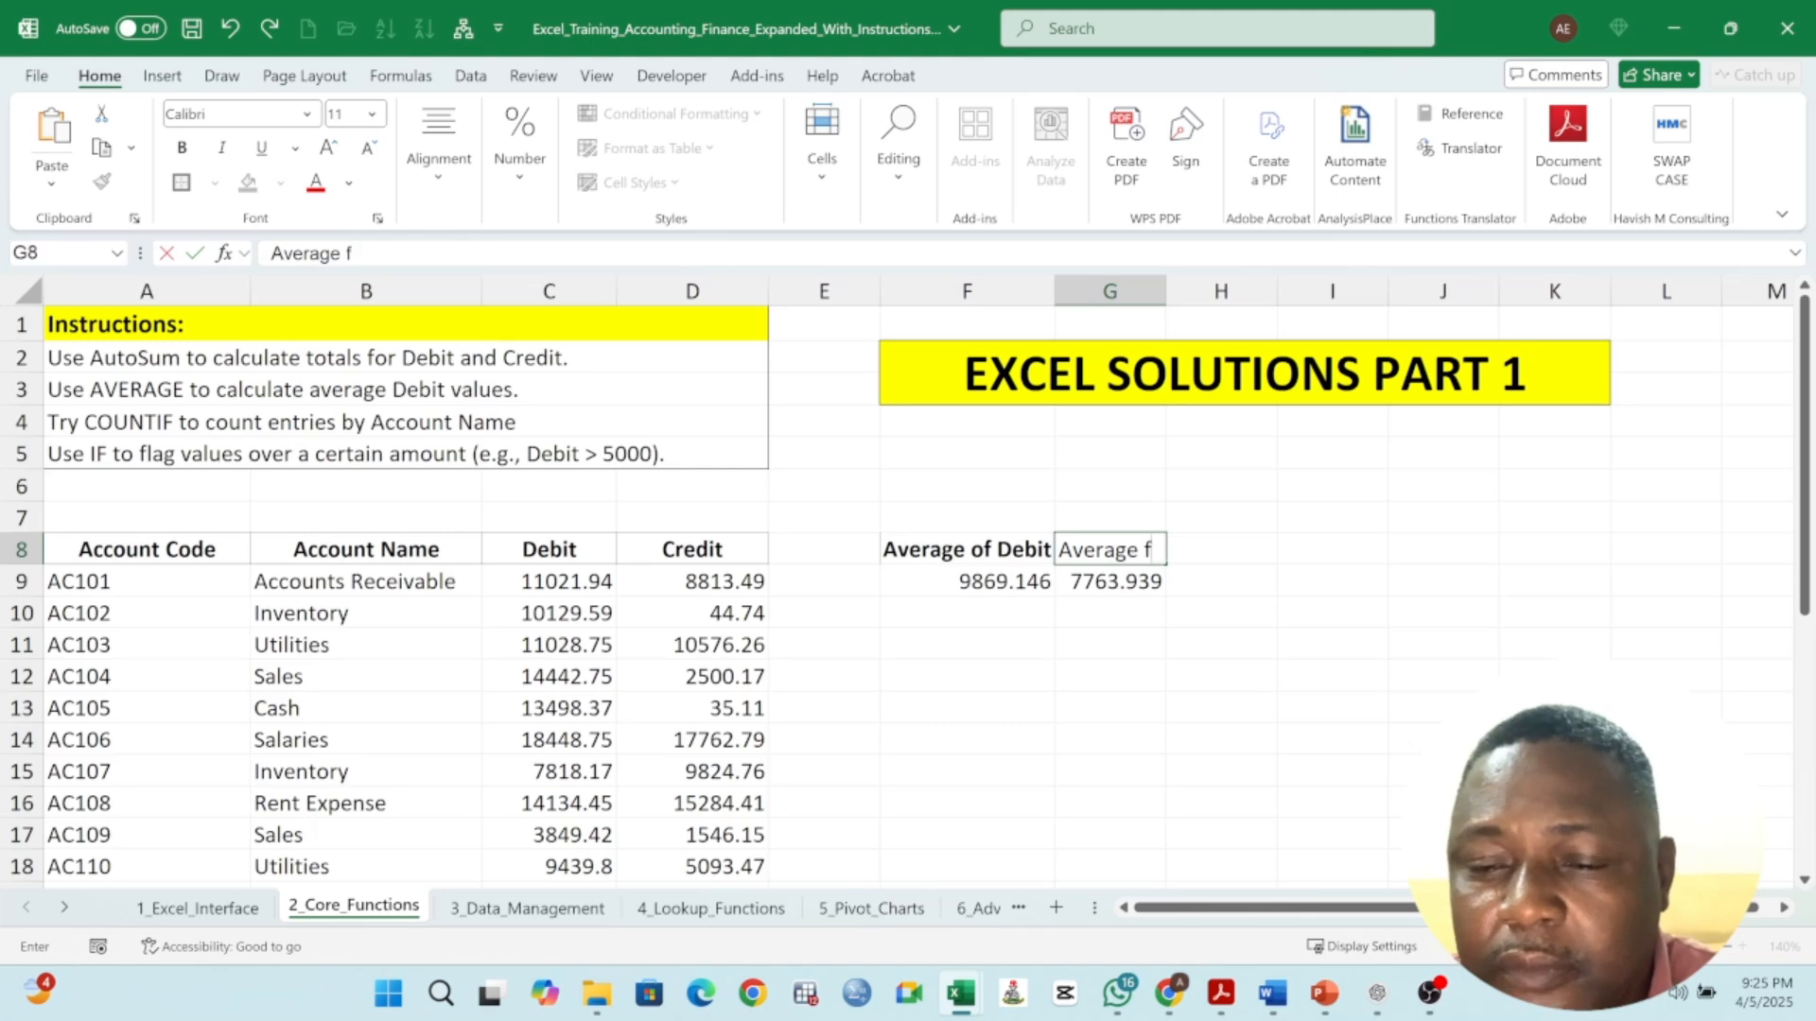
{"action": "type", "text": " of Credits"}
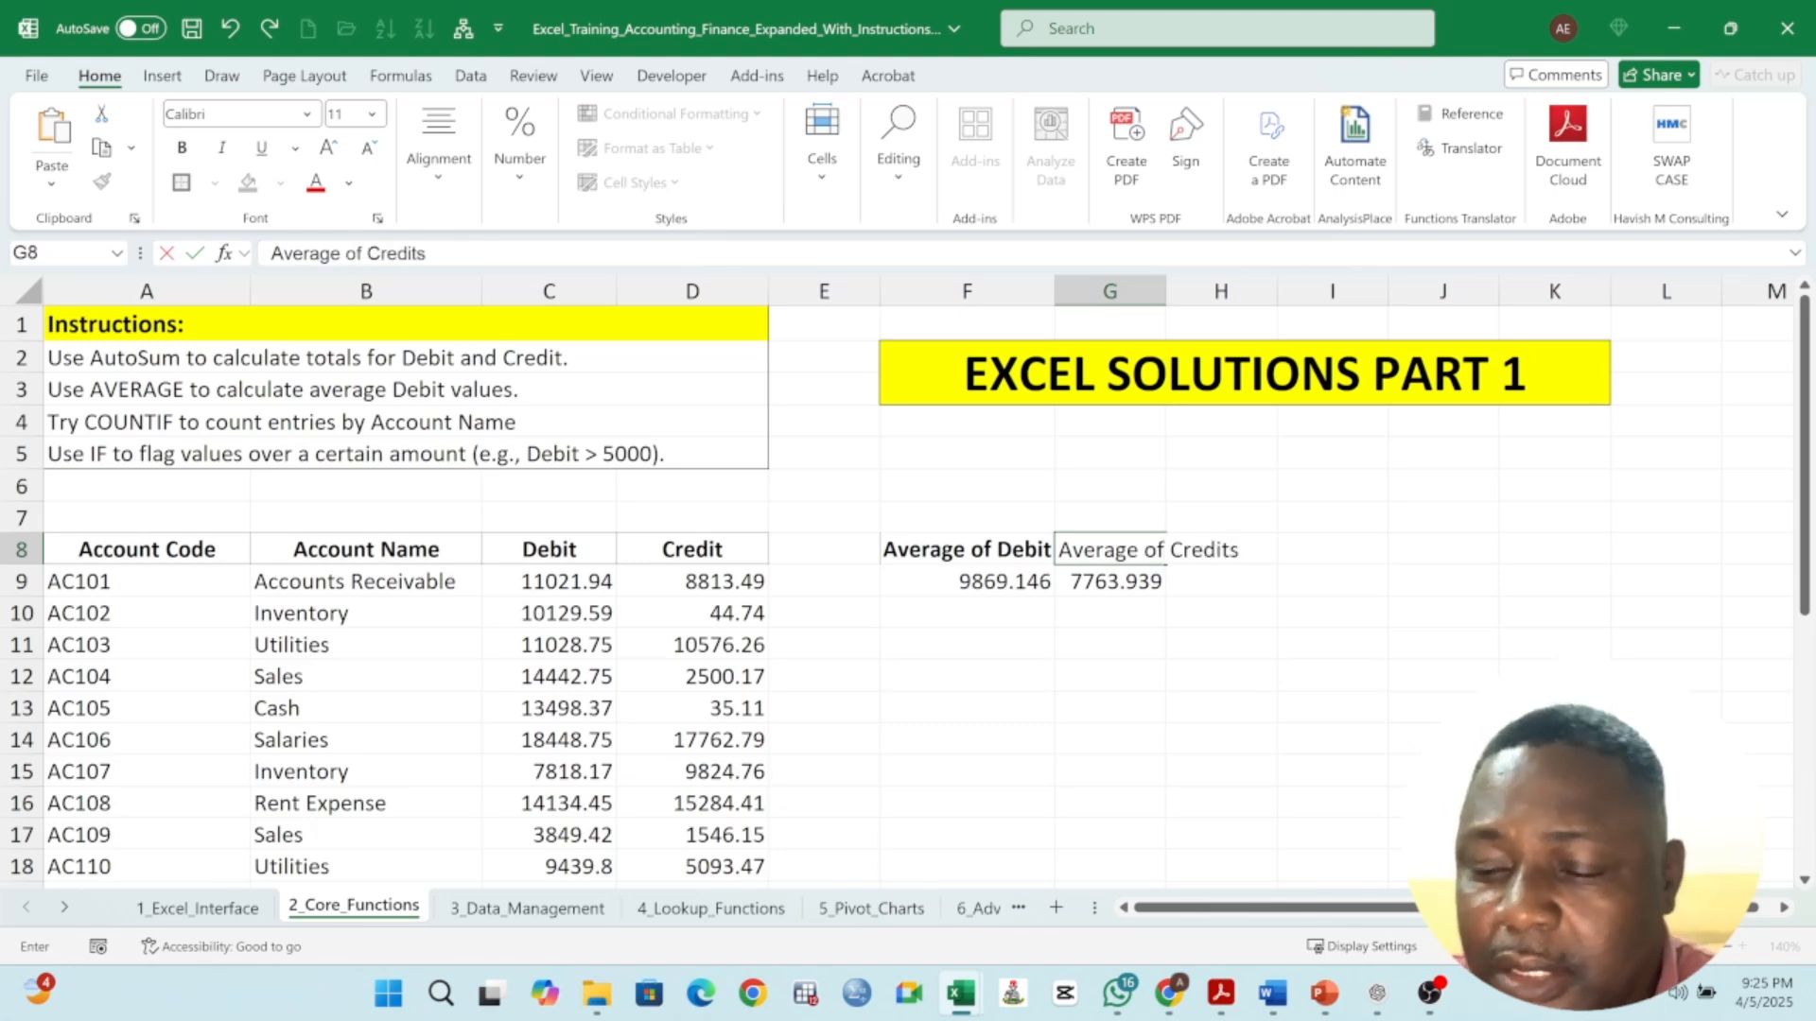
{"action": "key", "text": "Return"}
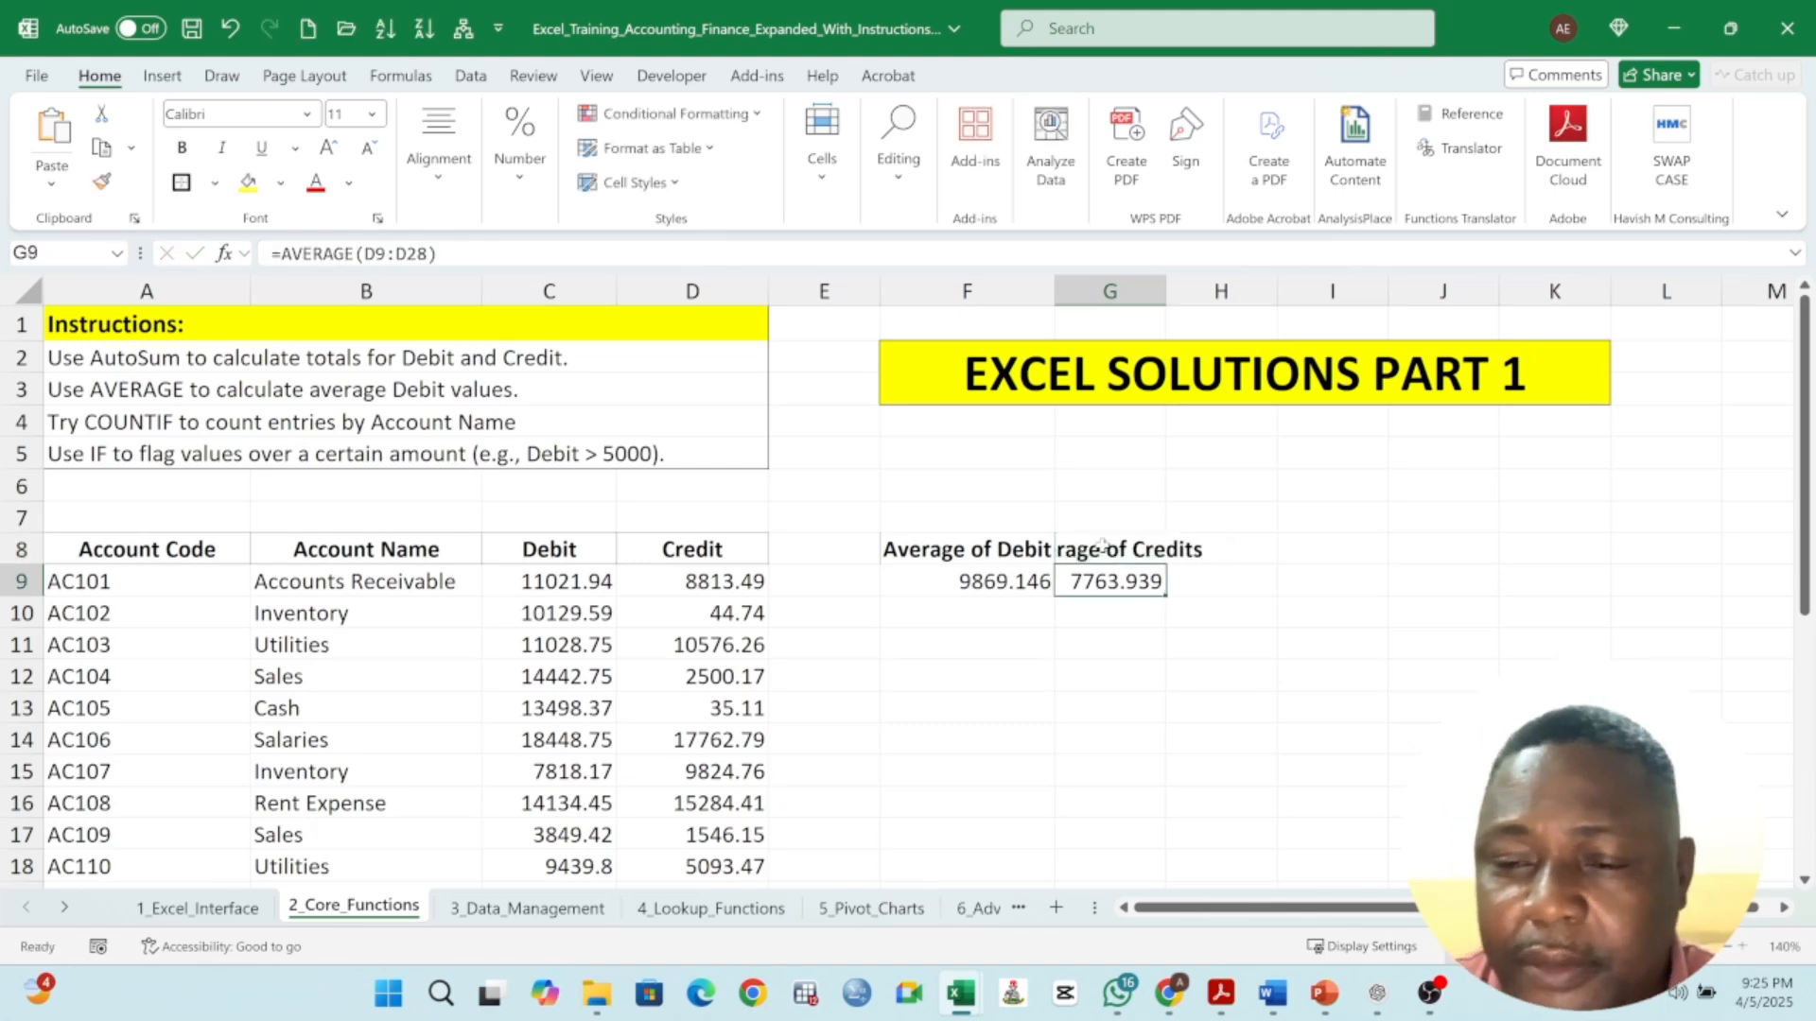
- Widen columns F and G so both average labels fit
{"action": "left_click", "coordinate": [1020, 549]}
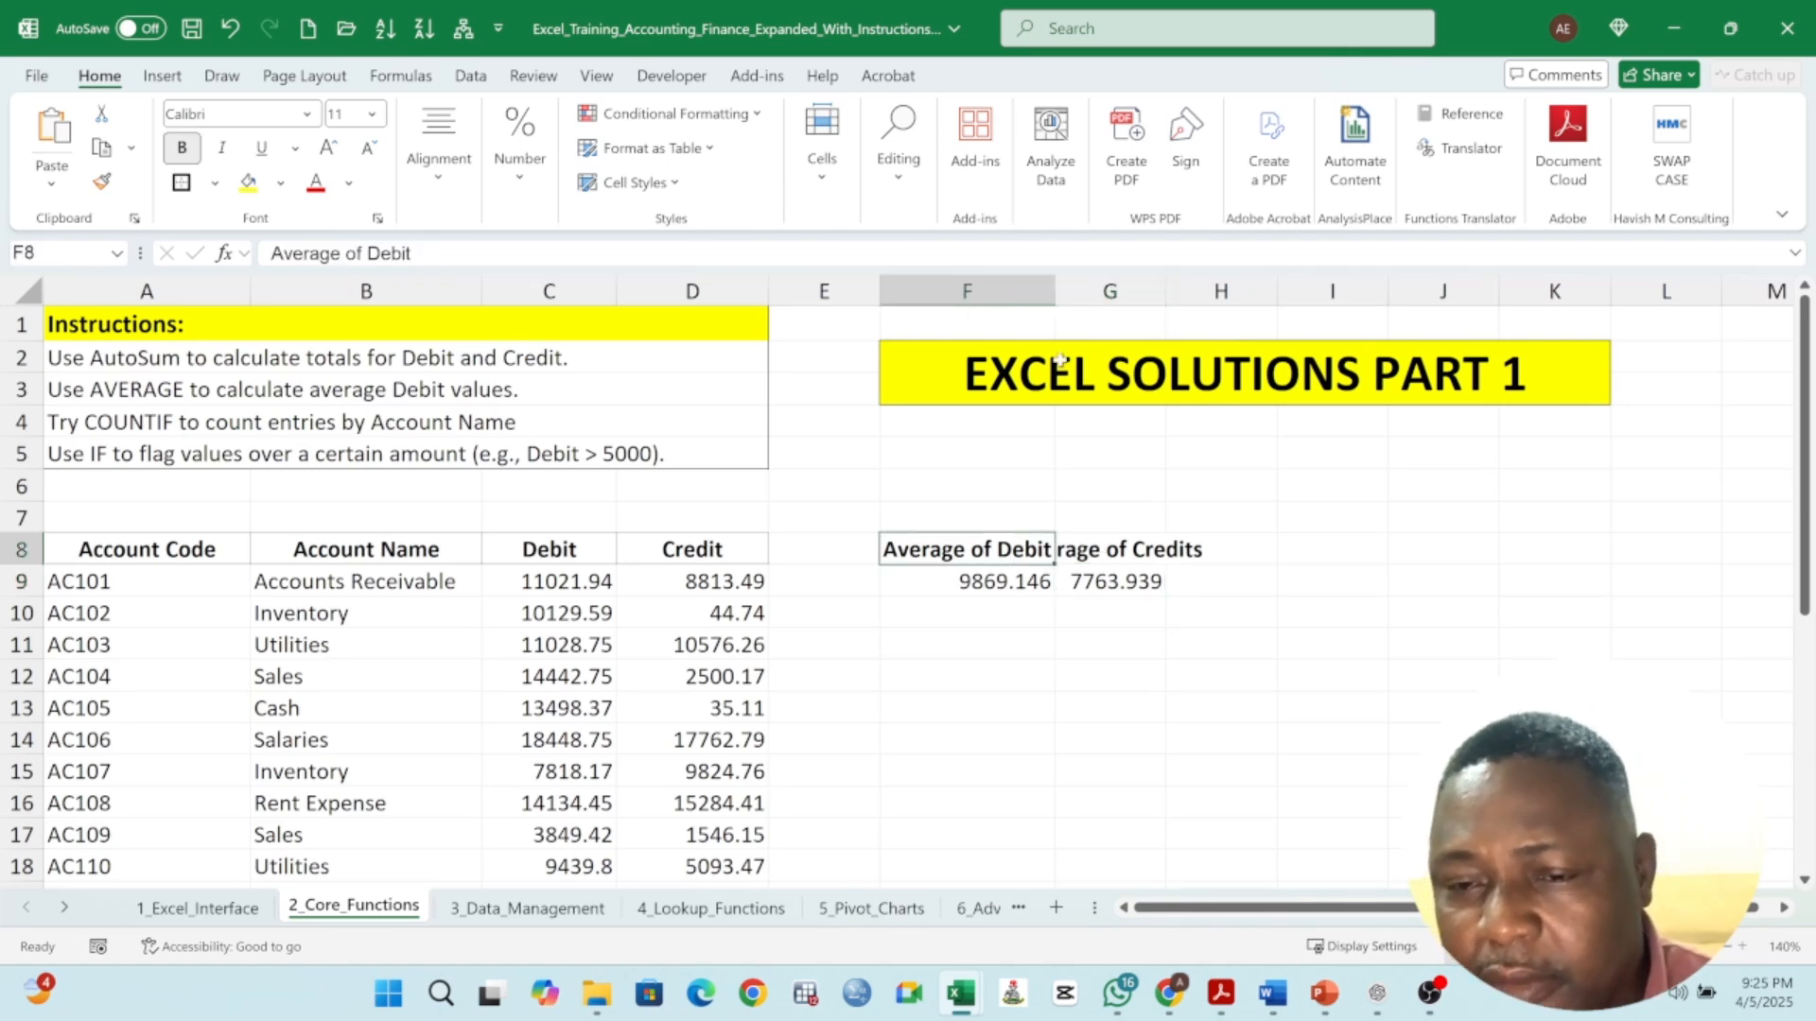
{"action": "left_click_drag", "start_coordinate": [1046, 291], "coordinate": [1084, 291]}
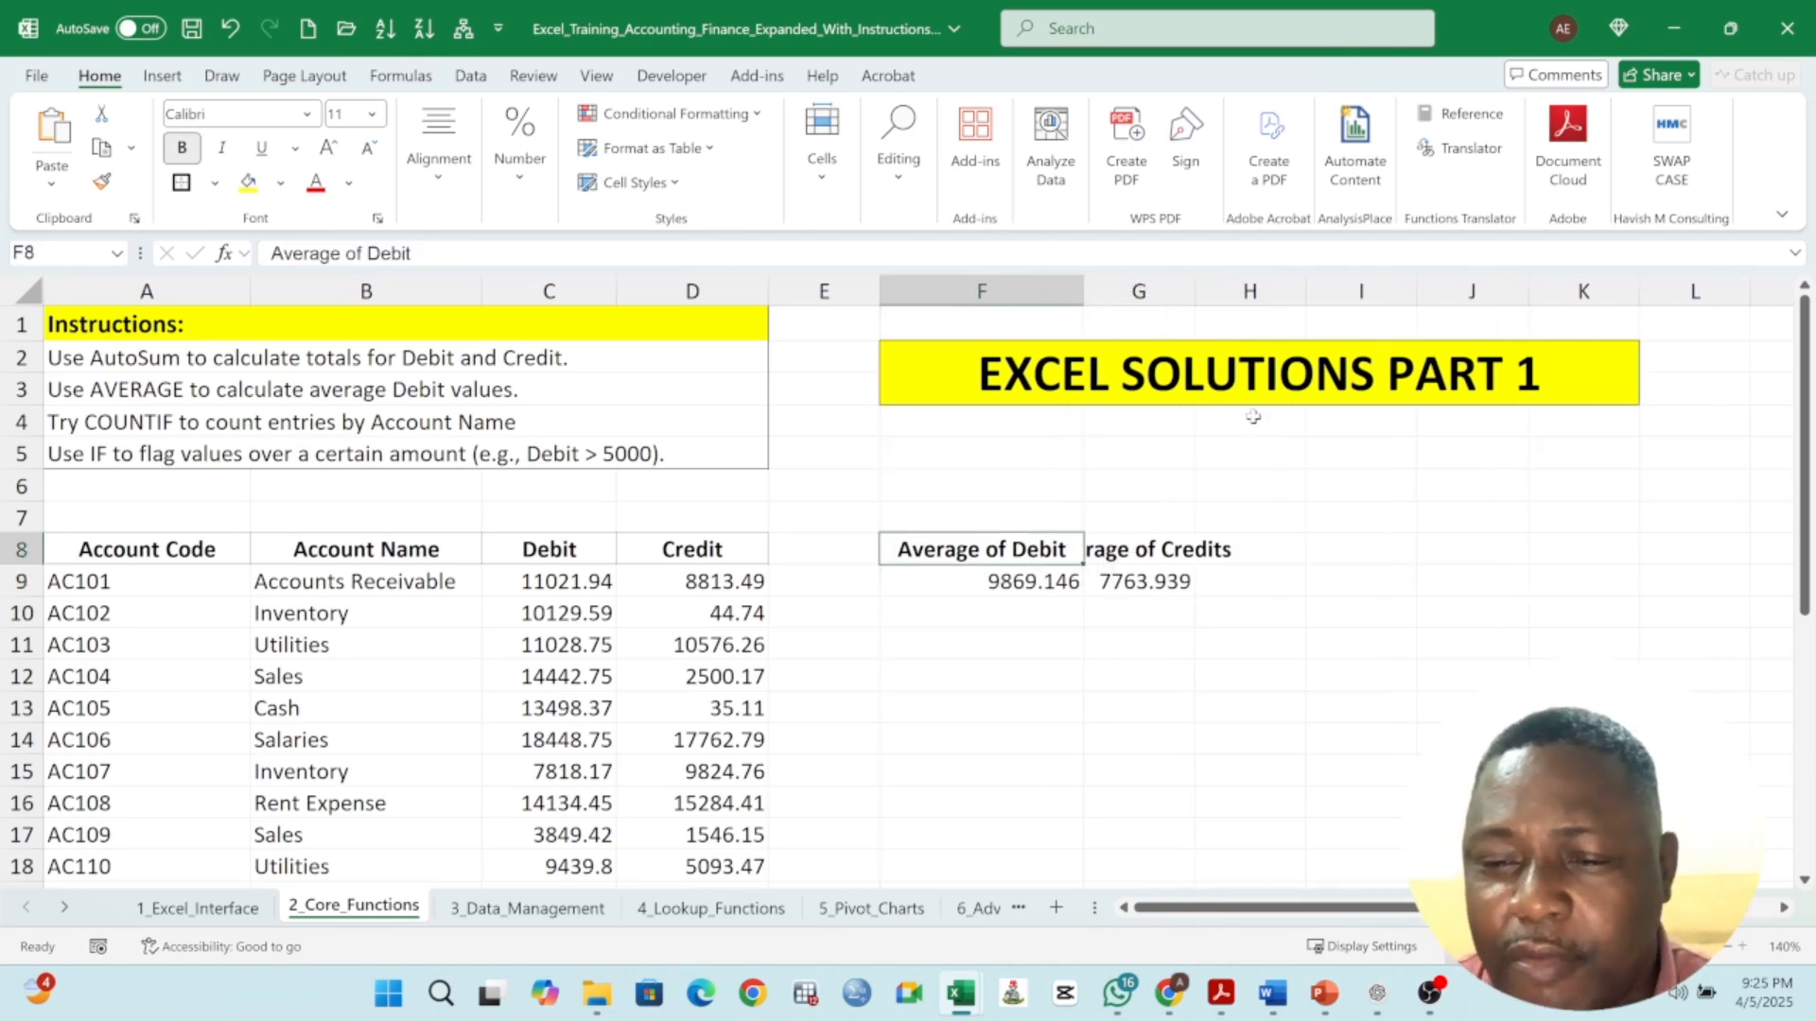
{"action": "left_click_drag", "start_coordinate": [1194, 290], "coordinate": [1284, 290]}
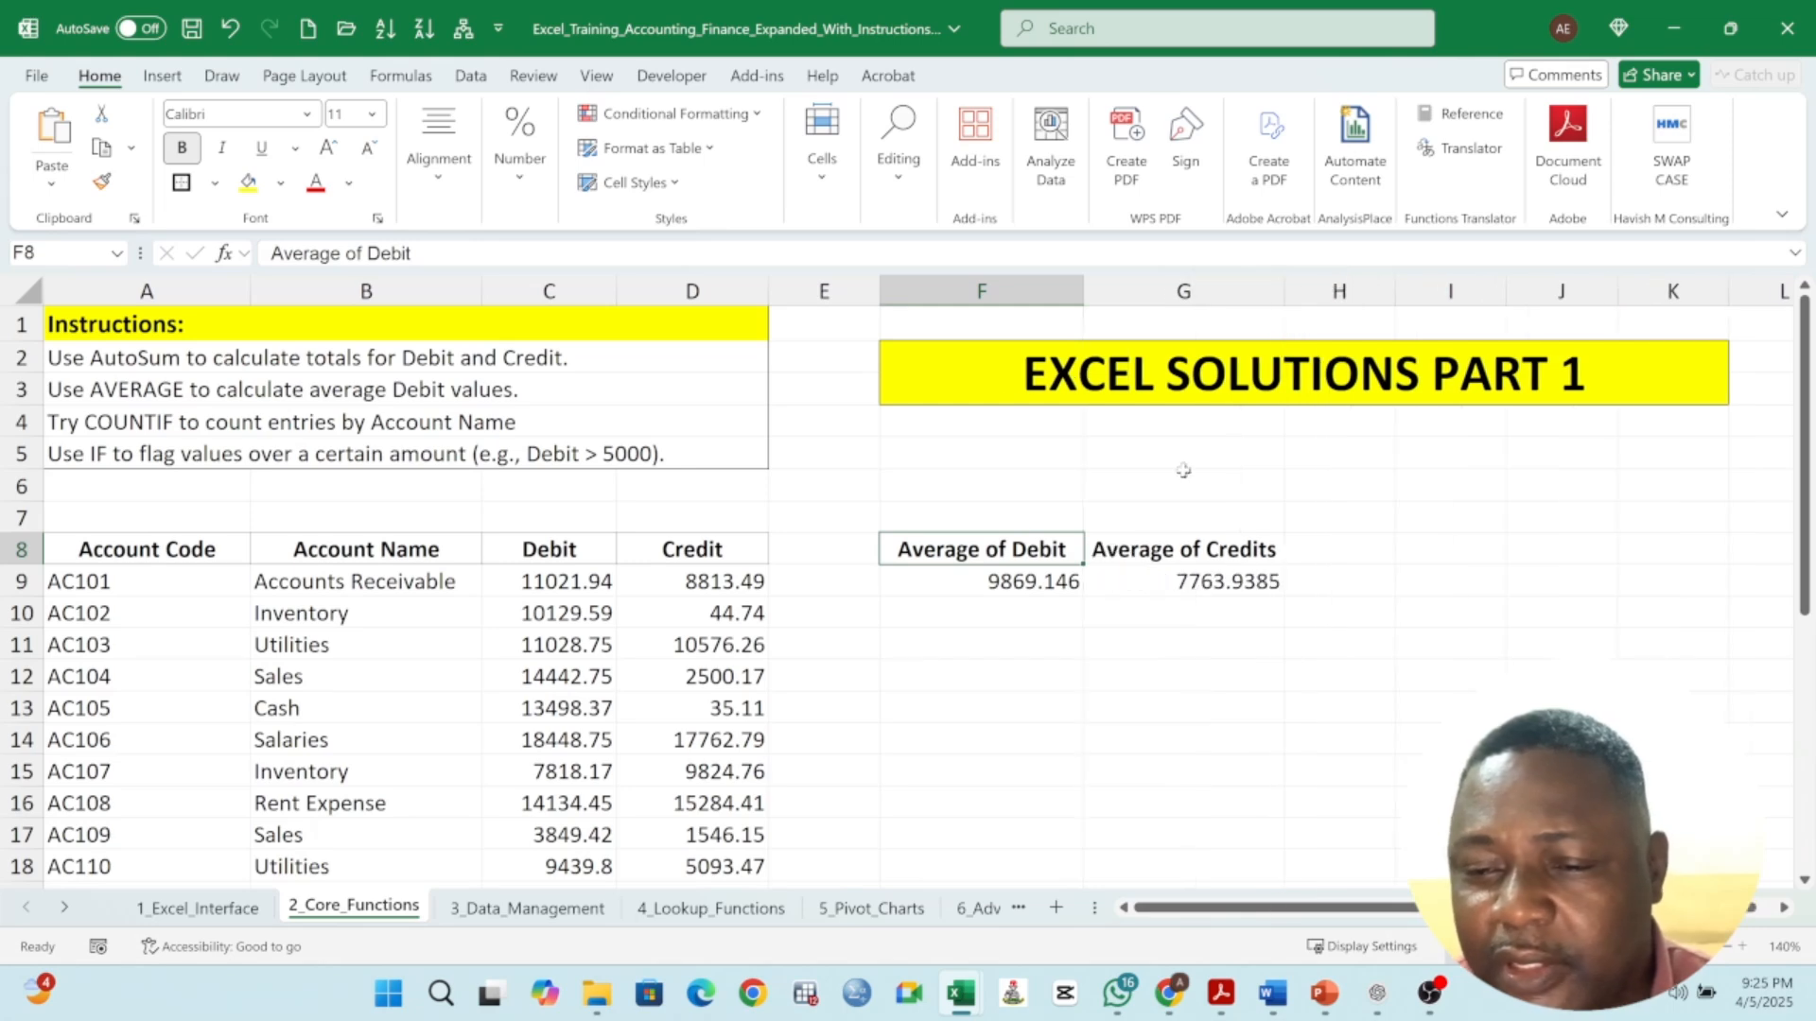
- Review the instruction rows and the AVERAGE formulas in F9 and G9
{"action": "left_click", "coordinate": [110, 386]}
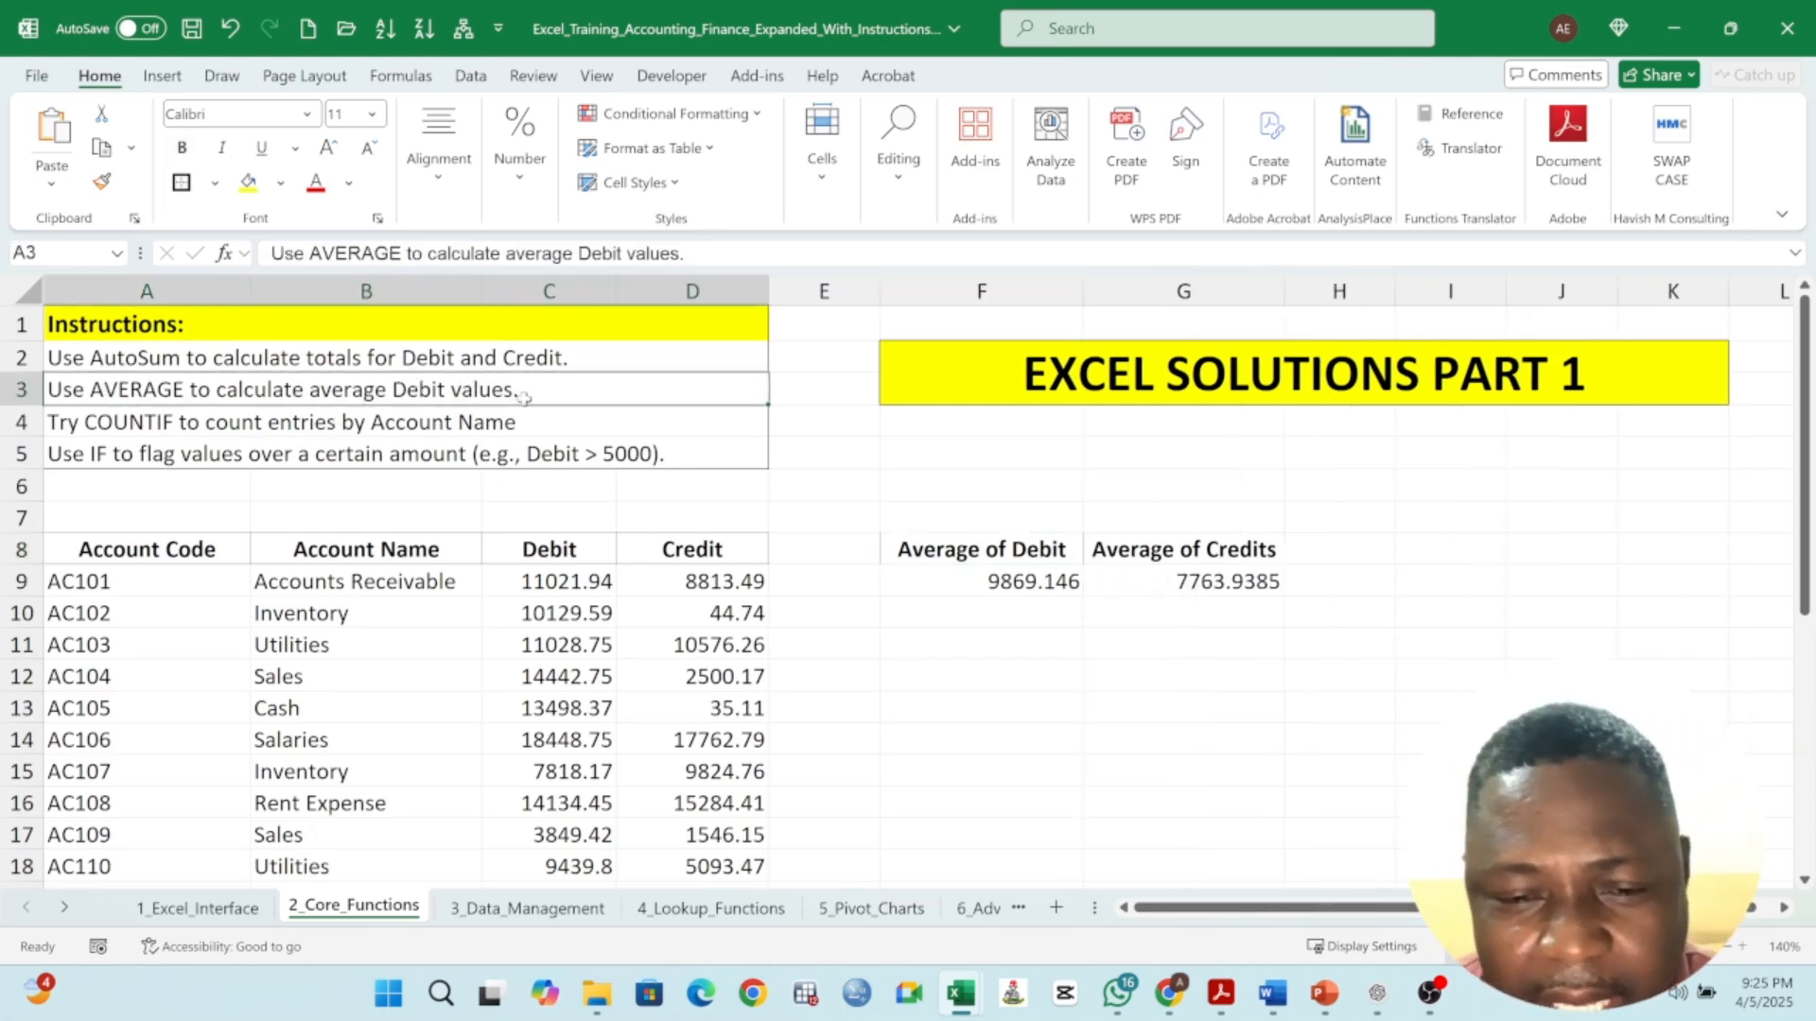
{"action": "left_click", "coordinate": [1217, 588]}
{"action": "left_click", "coordinate": [1050, 586]}
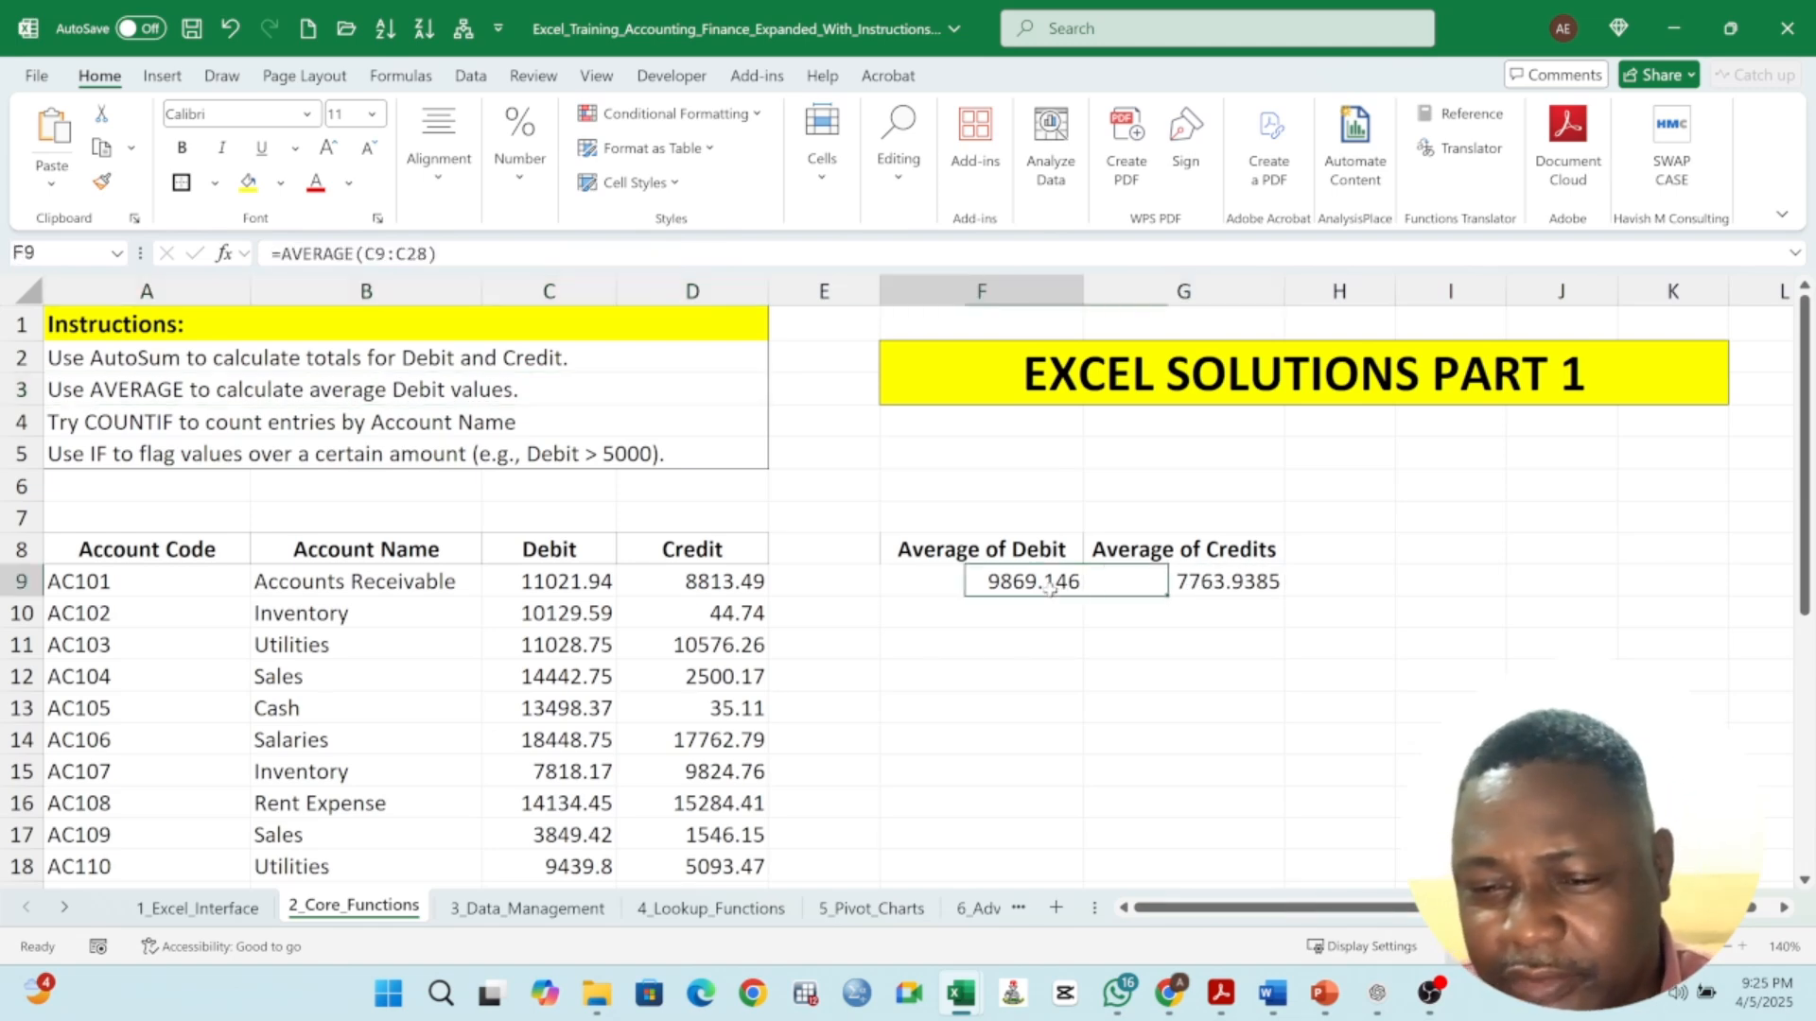
{"action": "left_click", "coordinate": [1220, 584]}
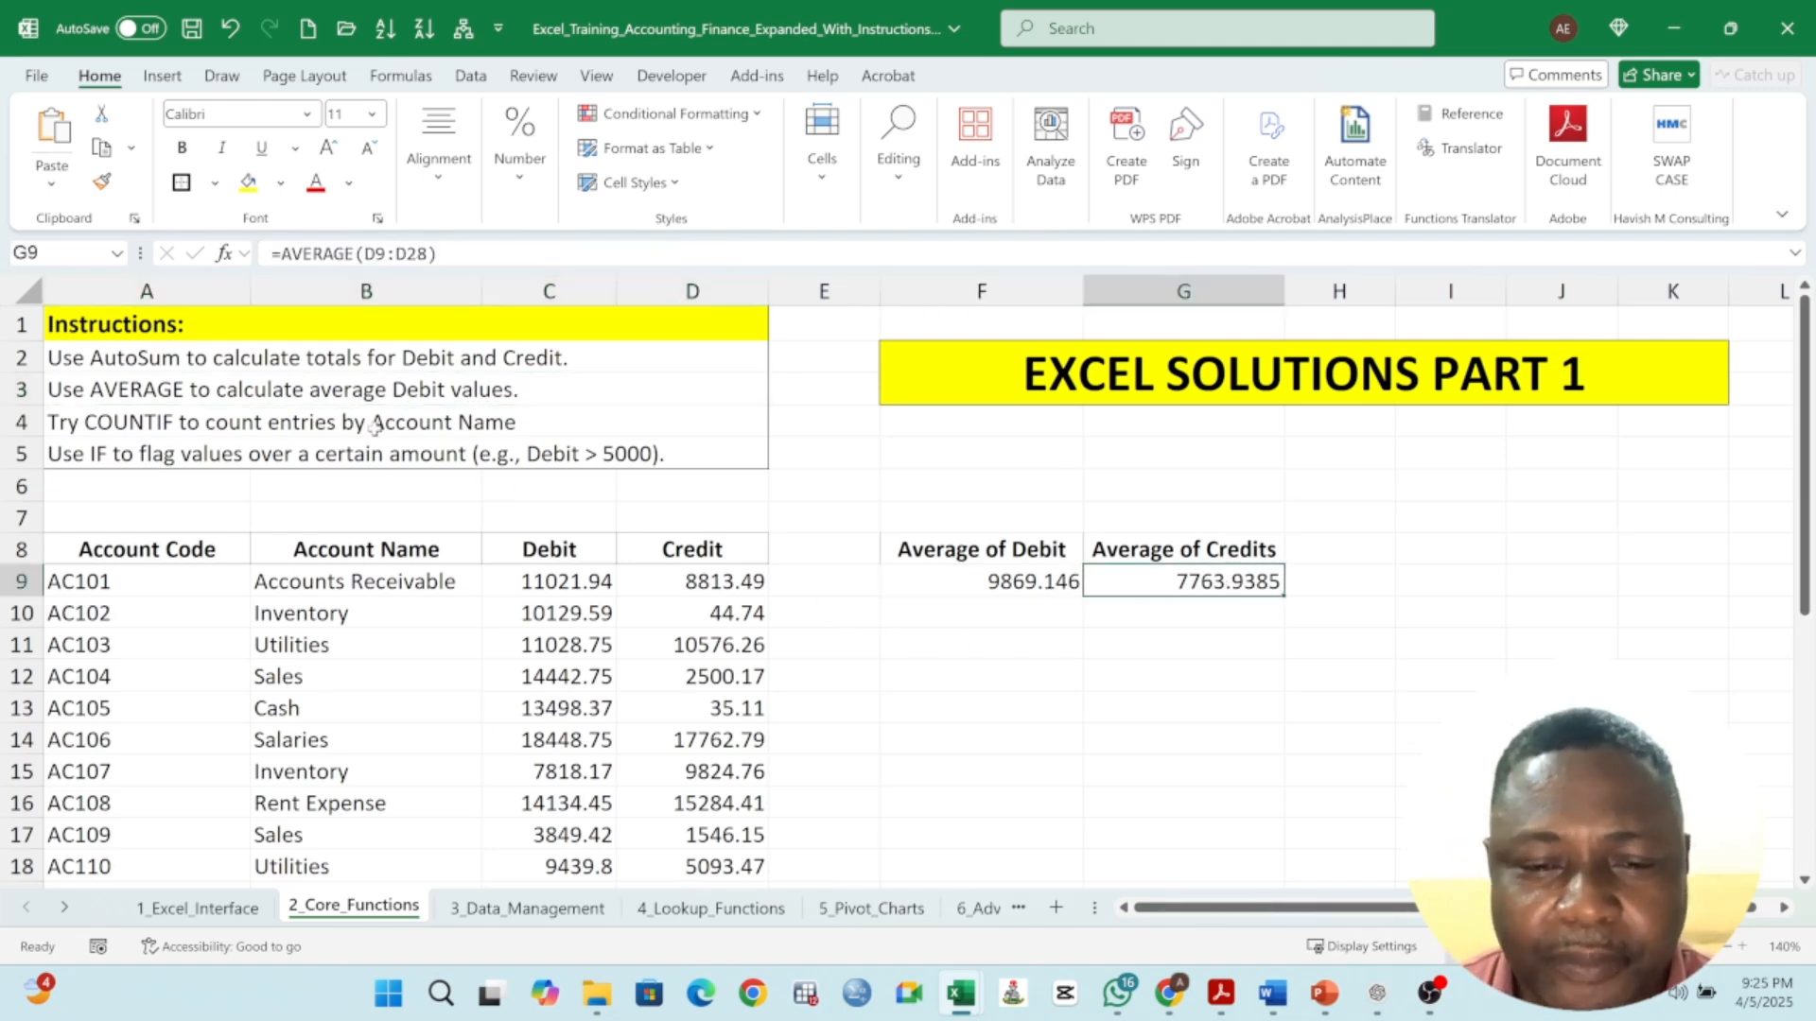
{"action": "left_click", "coordinate": [111, 424]}
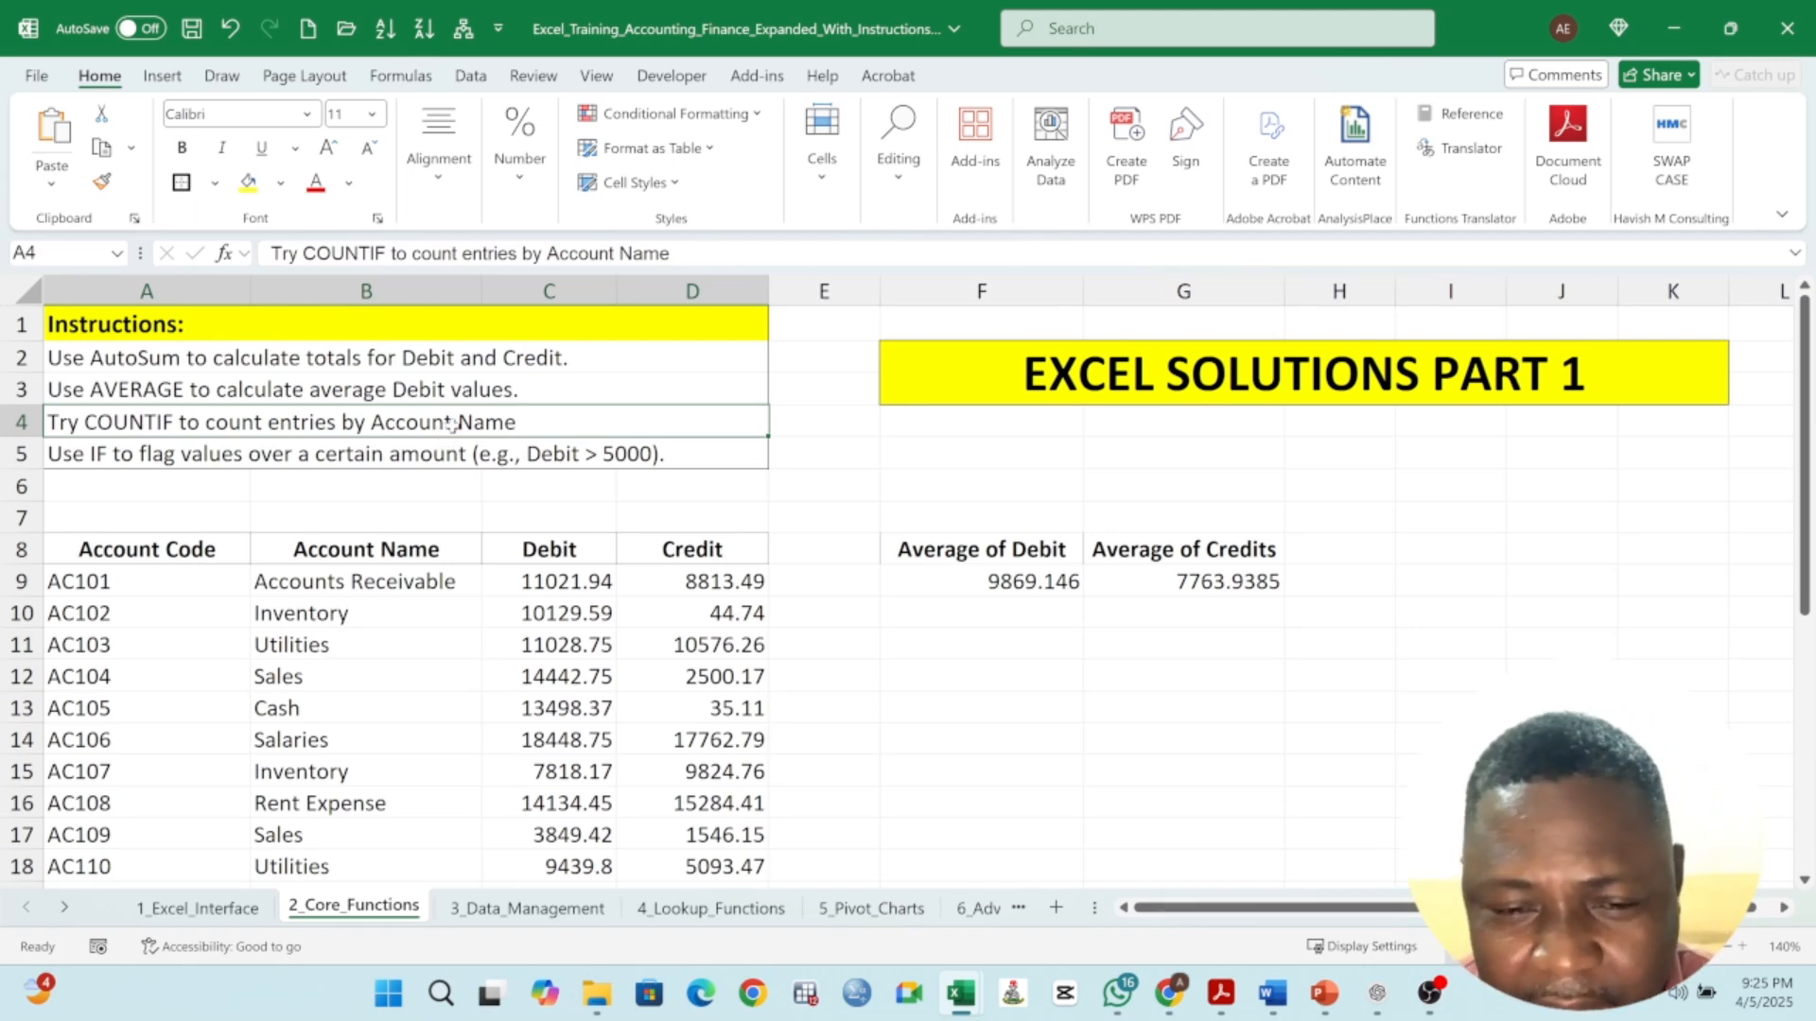
- Copy the Account Name values B9:B28 and paste them into column F starting at F11
{"action": "scroll", "coordinate": [352, 588], "scroll_direction": "down", "scroll_amount": 3}
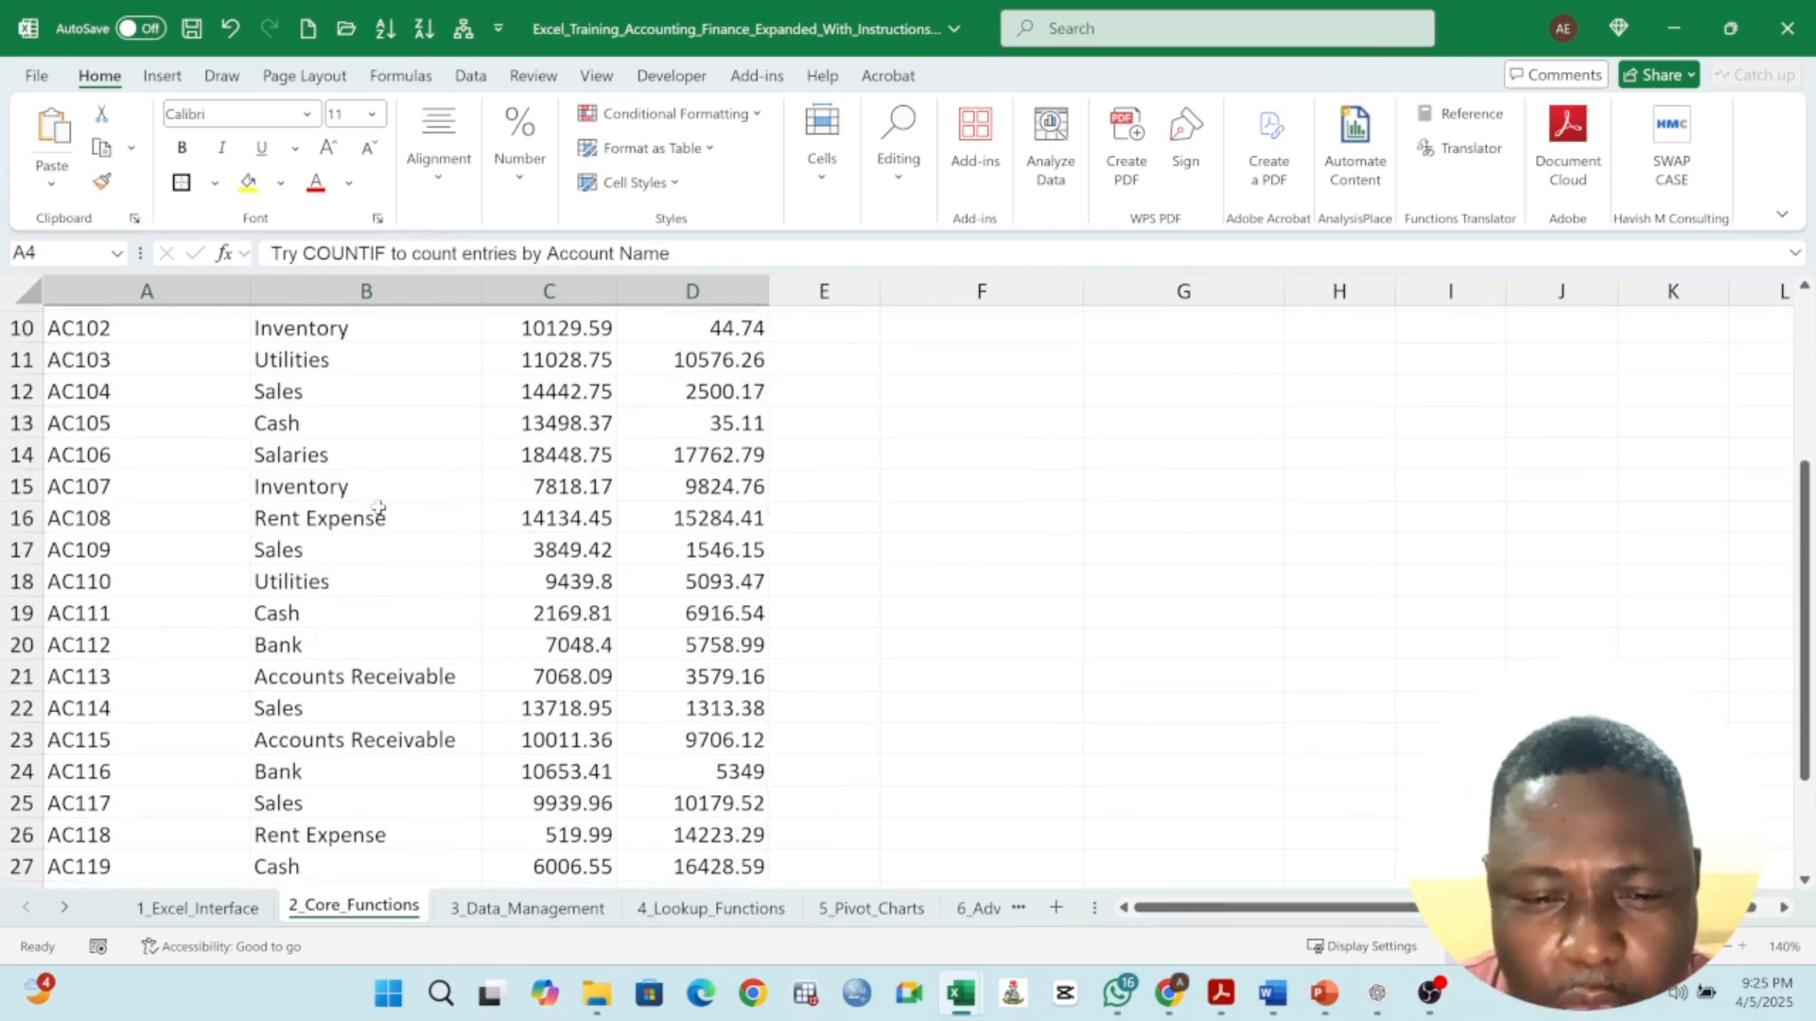
{"action": "scroll", "coordinate": [378, 508], "scroll_direction": "up", "scroll_amount": 3}
{"action": "left_click_drag", "start_coordinate": [376, 582], "coordinate": [378, 832]}
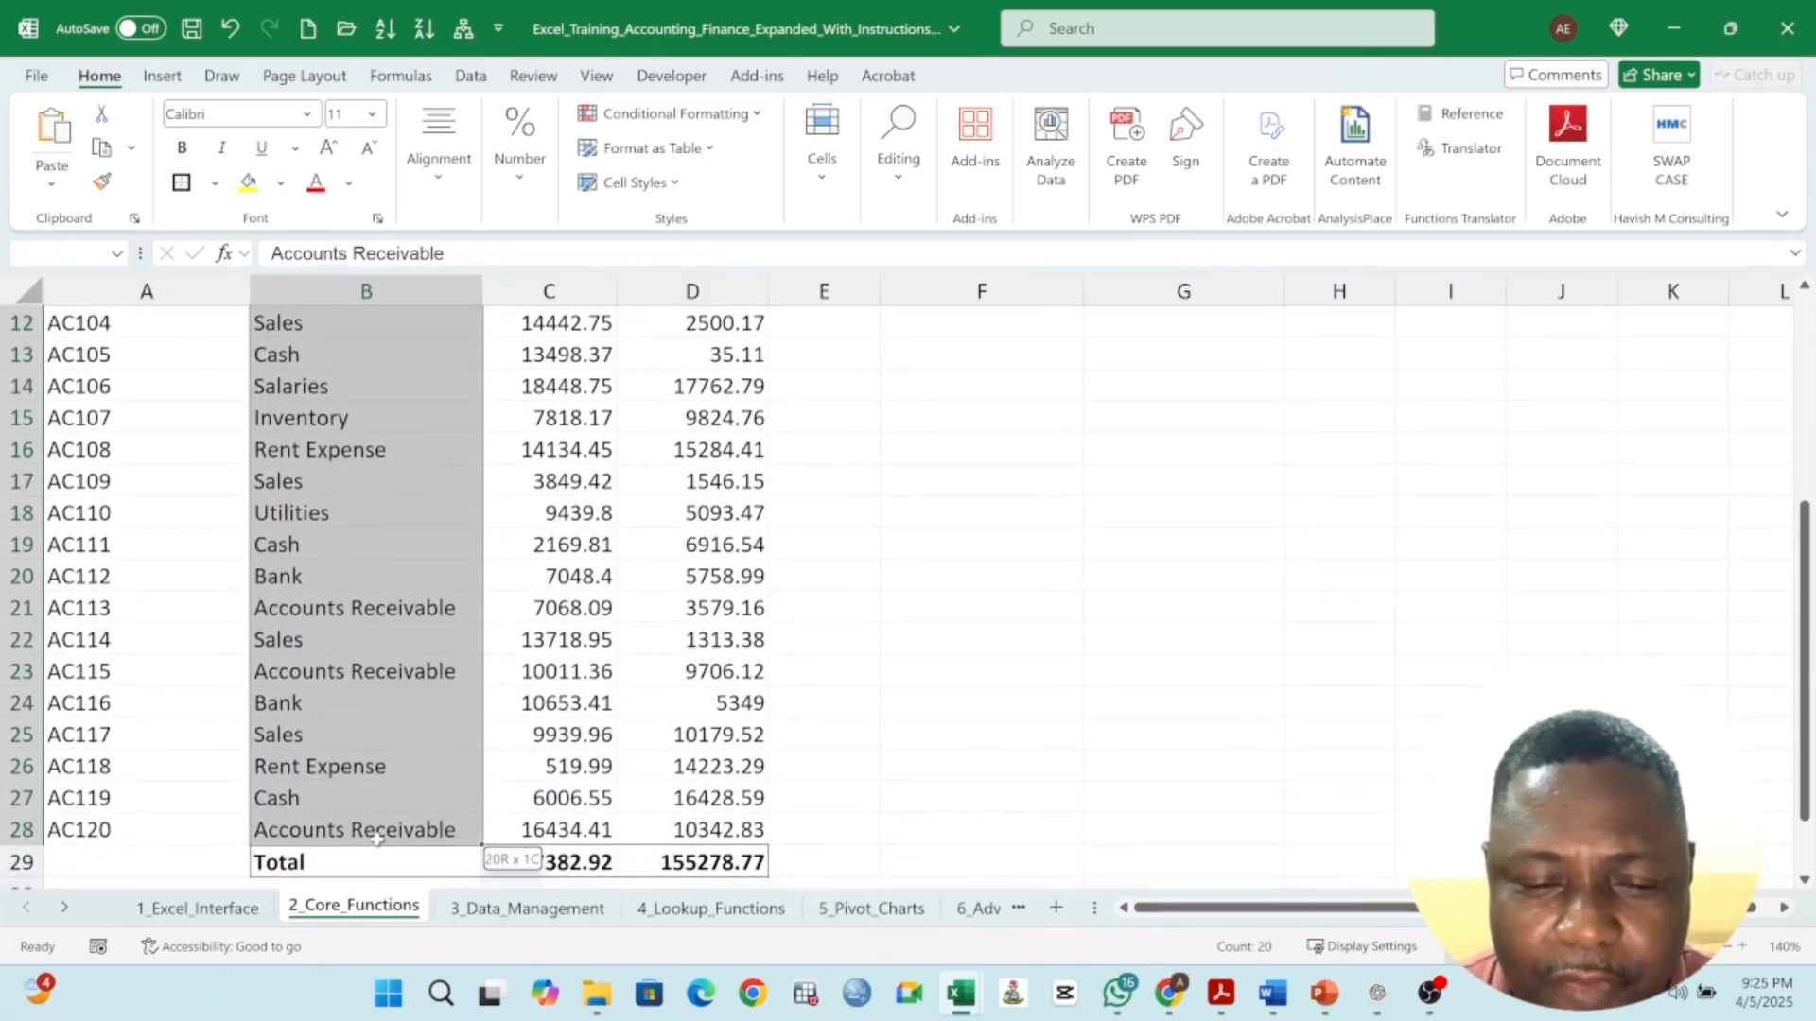
{"action": "left_click", "coordinate": [102, 151]}
{"action": "scroll", "coordinate": [661, 520], "scroll_direction": "up", "scroll_amount": 4}
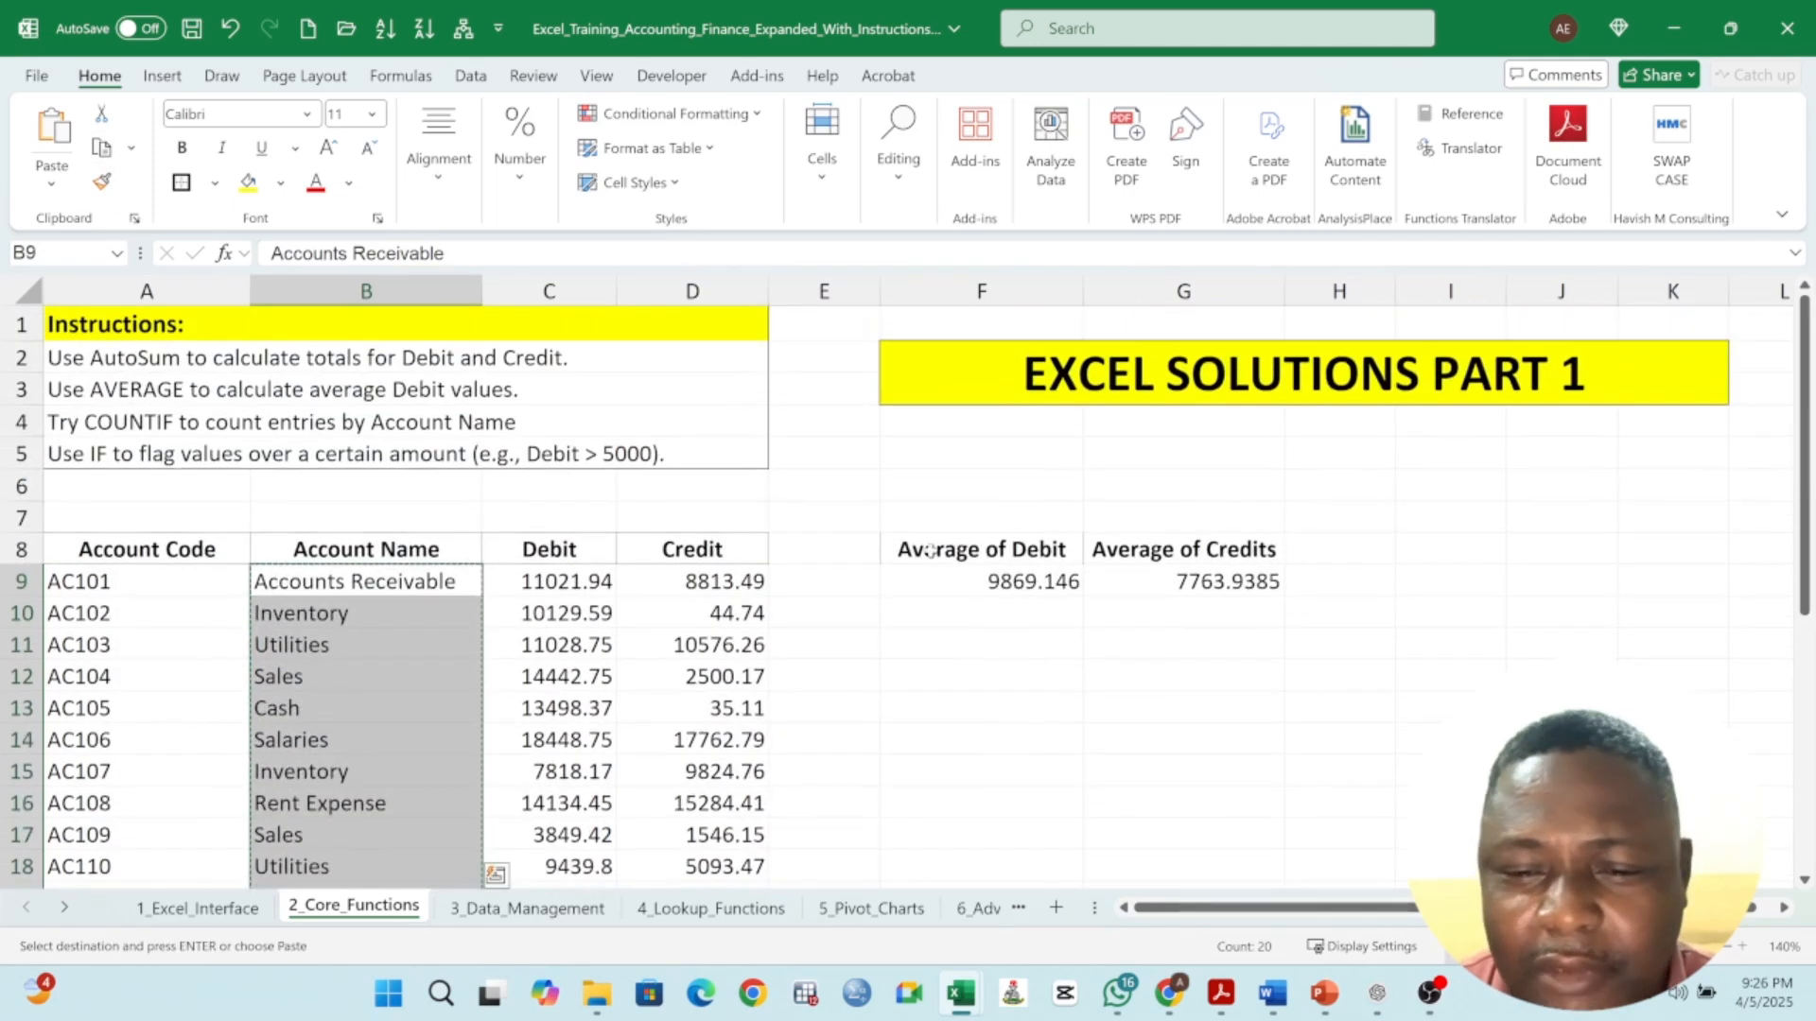
{"action": "left_click", "coordinate": [994, 665]}
{"action": "left_click", "coordinate": [974, 646]}
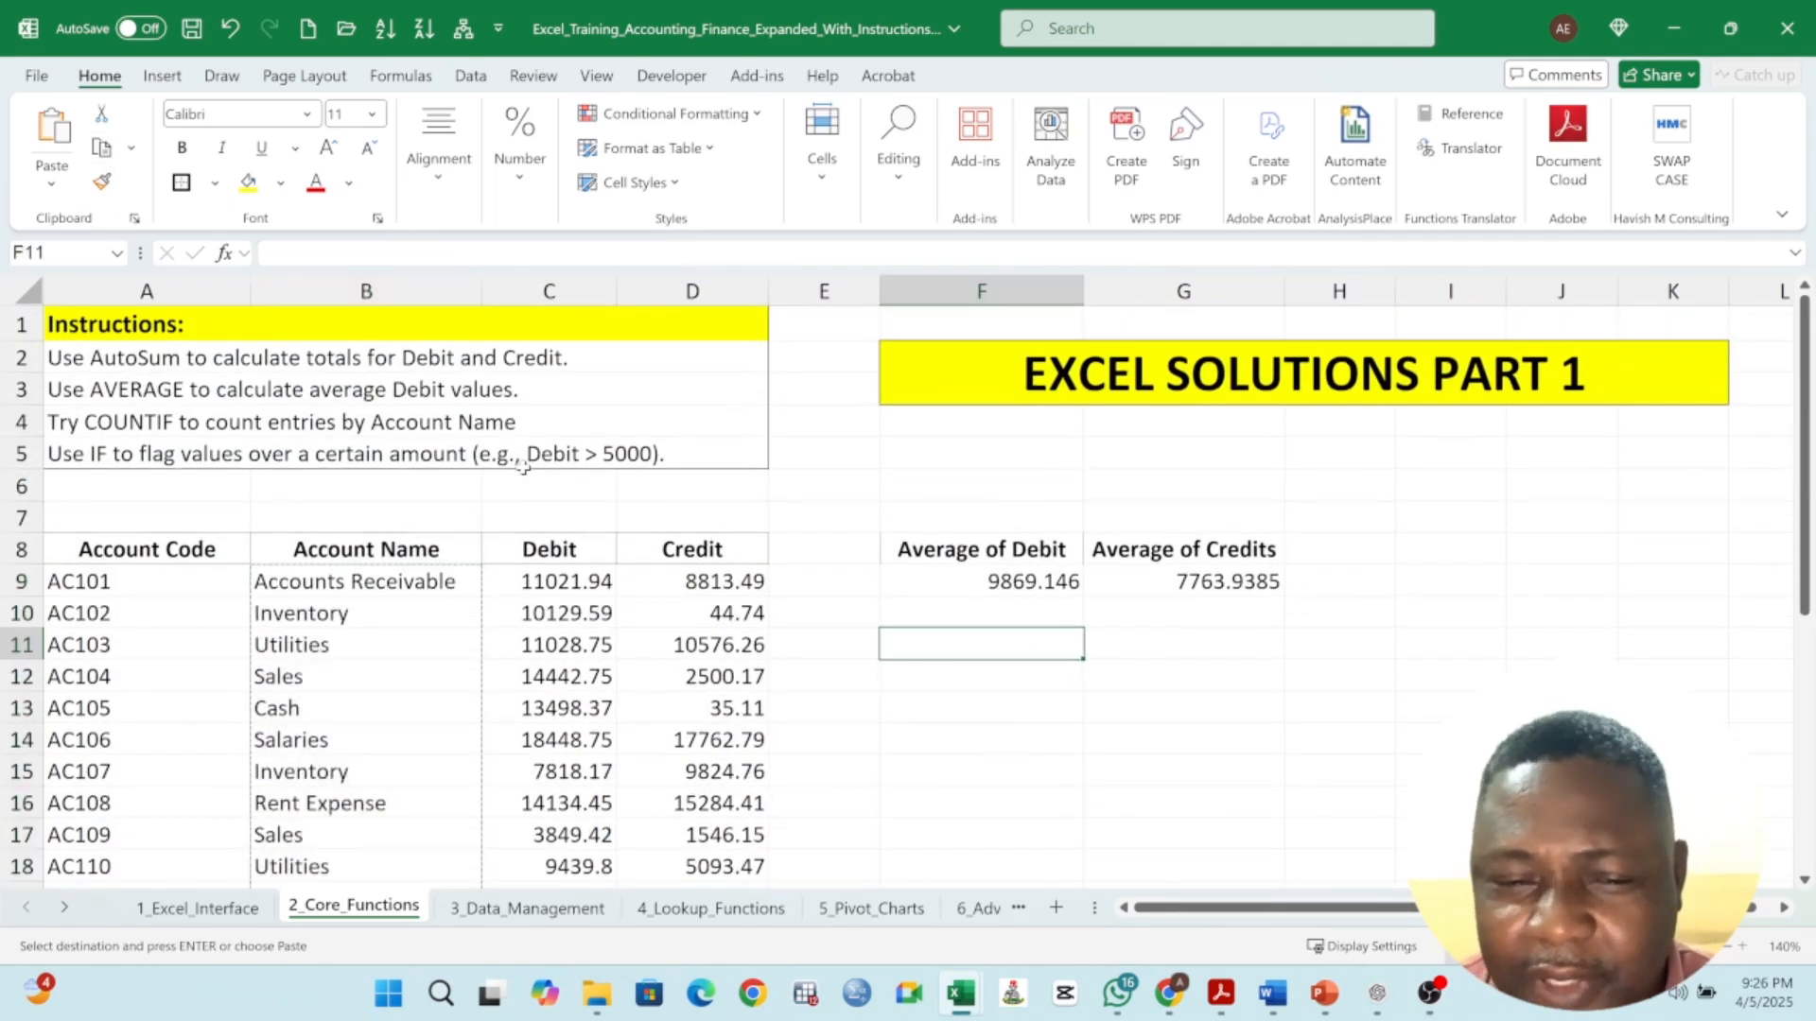
{"action": "left_click", "coordinate": [52, 142]}
{"action": "scroll", "coordinate": [1201, 640], "scroll_direction": "down", "scroll_amount": 5}
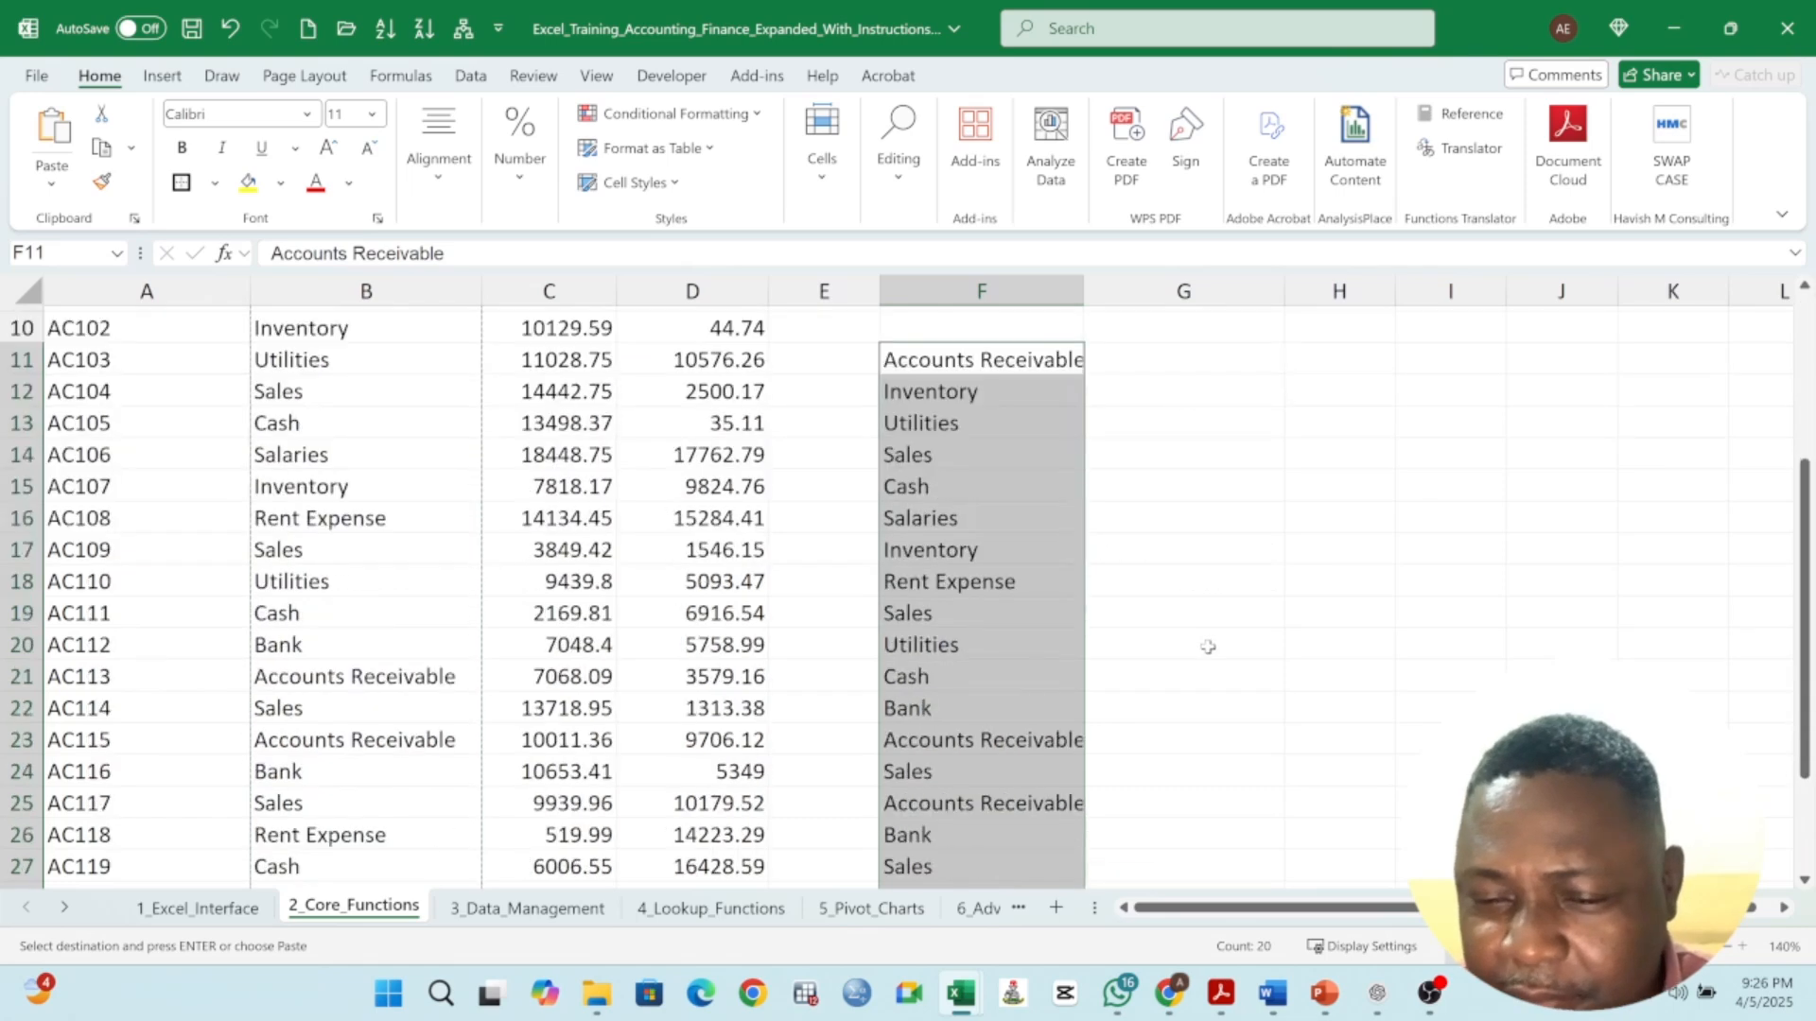
{"action": "scroll", "coordinate": [1201, 640], "scroll_direction": "up", "scroll_amount": 3}
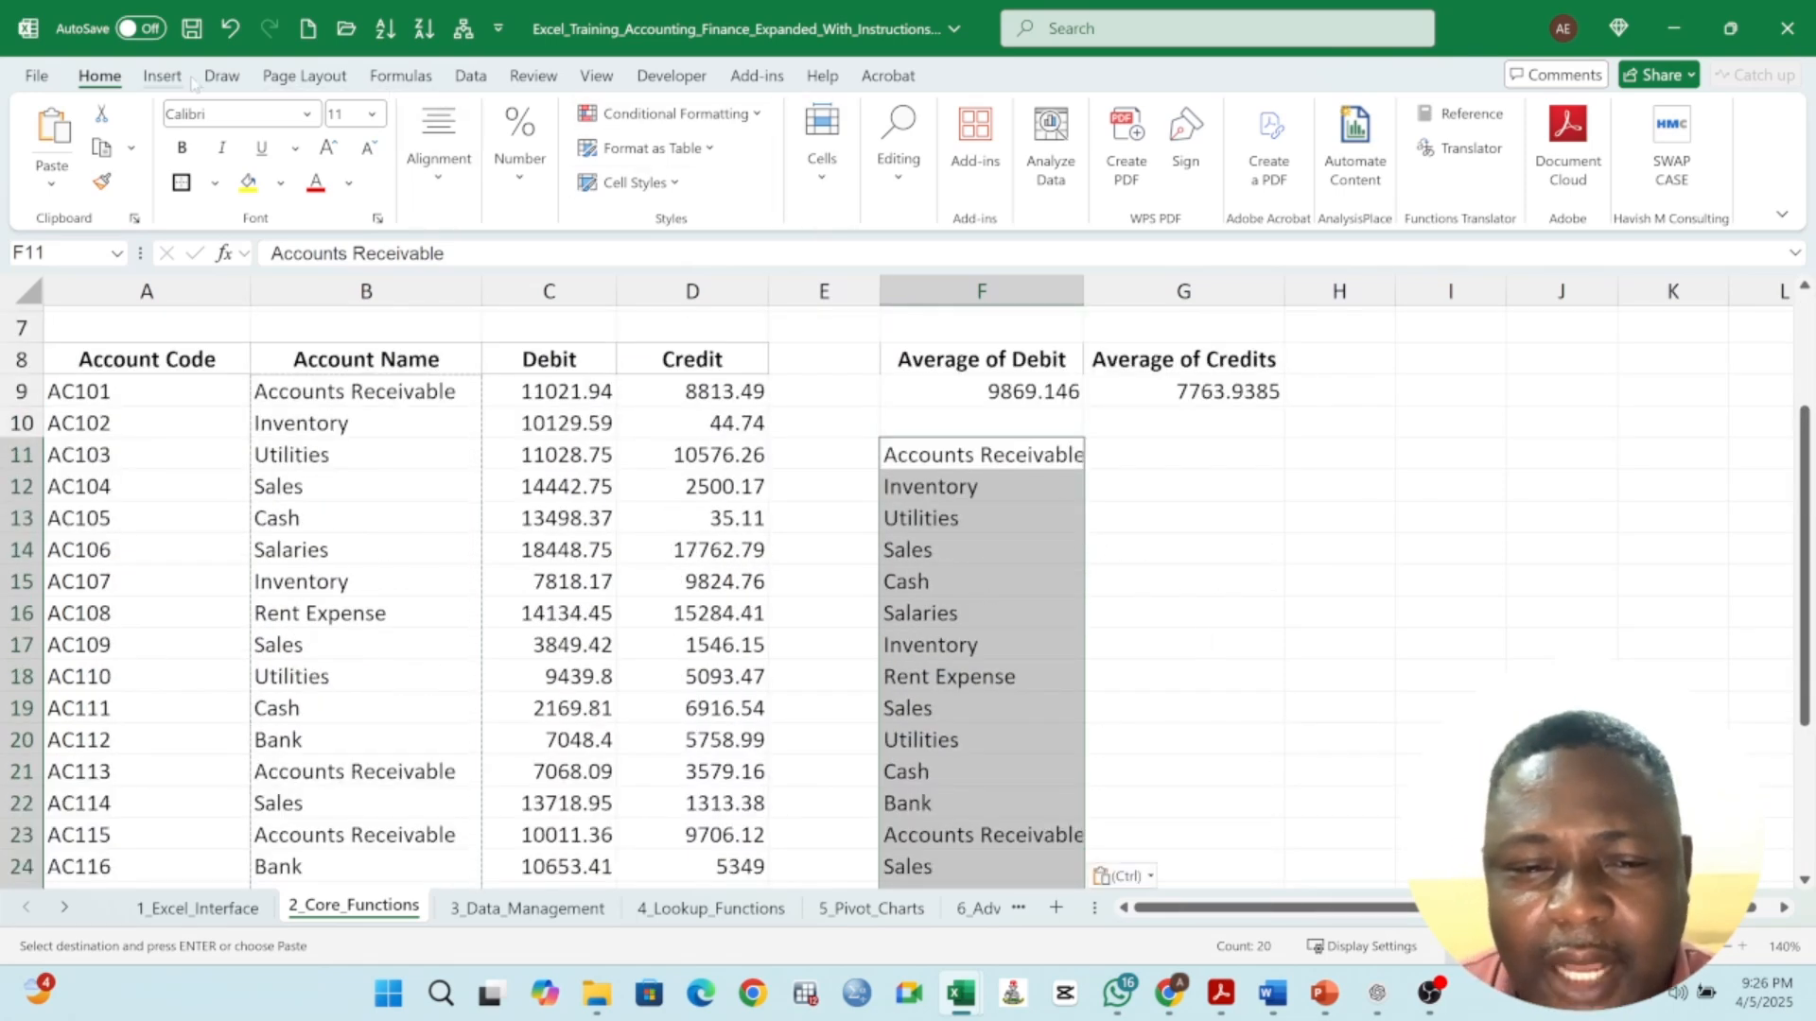
- Remove duplicate account names from the pasted list in column F
{"action": "left_click", "coordinate": [473, 77]}
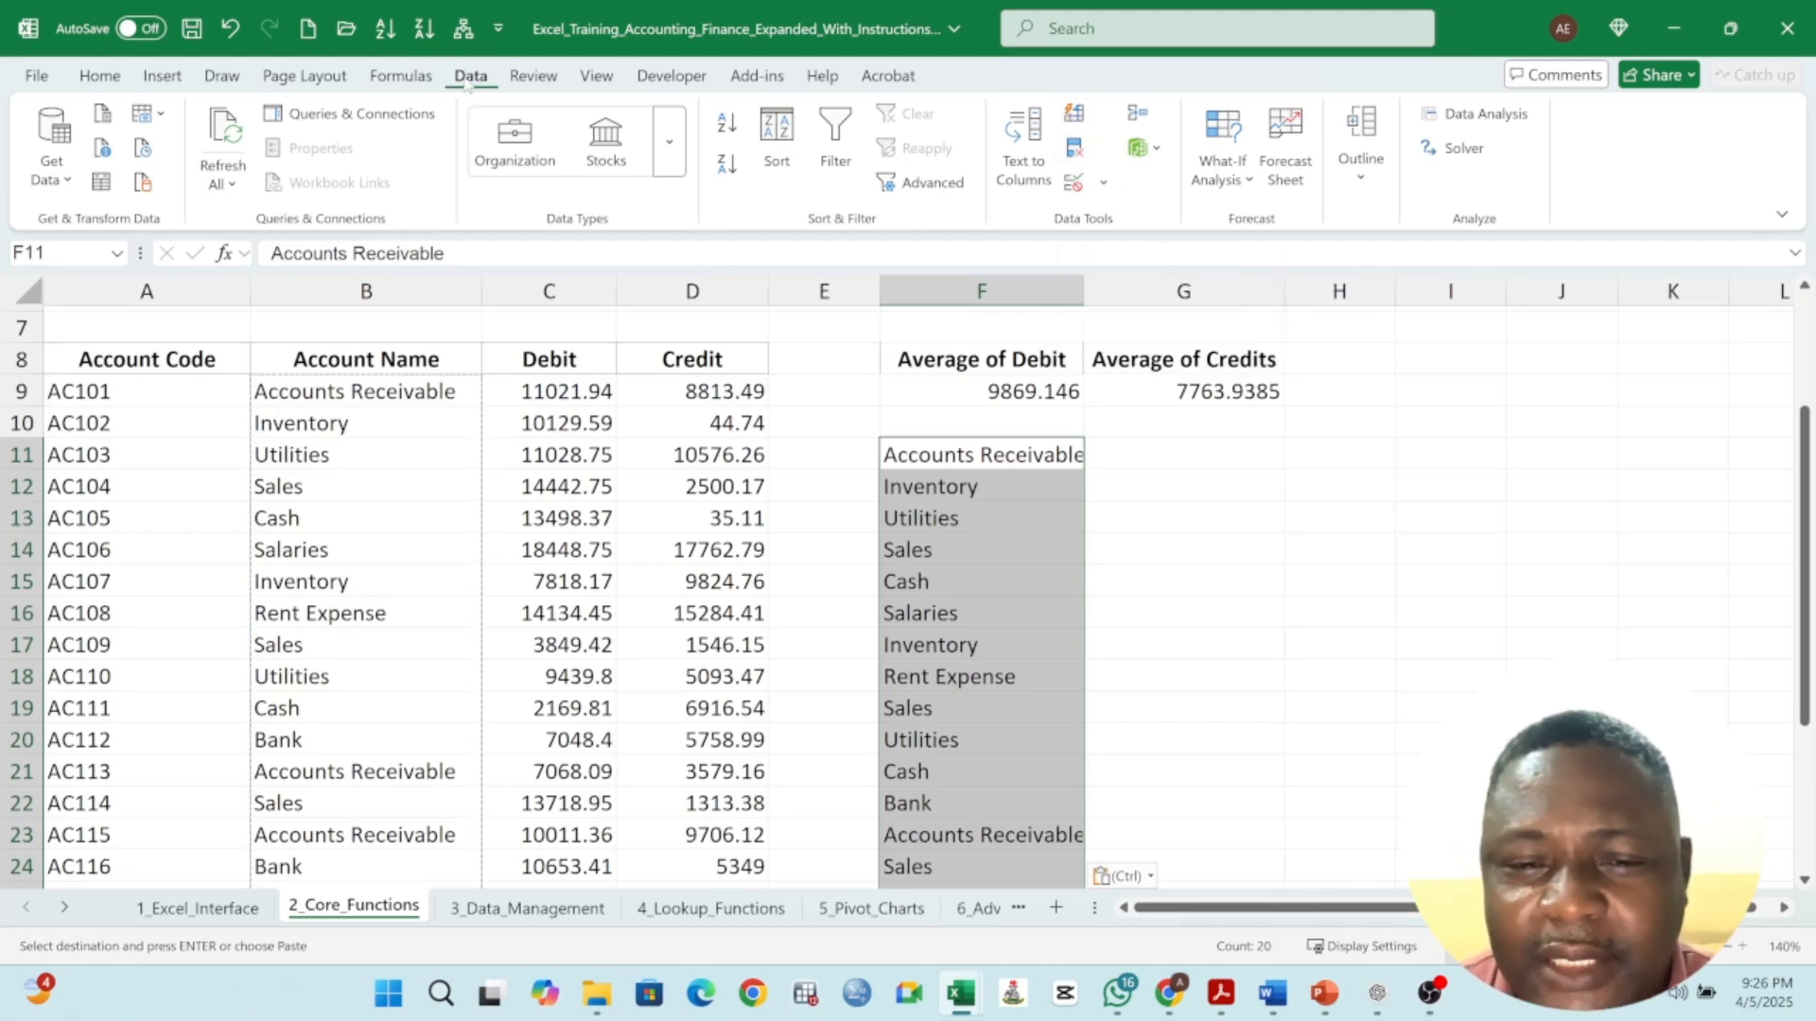
{"action": "left_click", "coordinate": [1075, 151]}
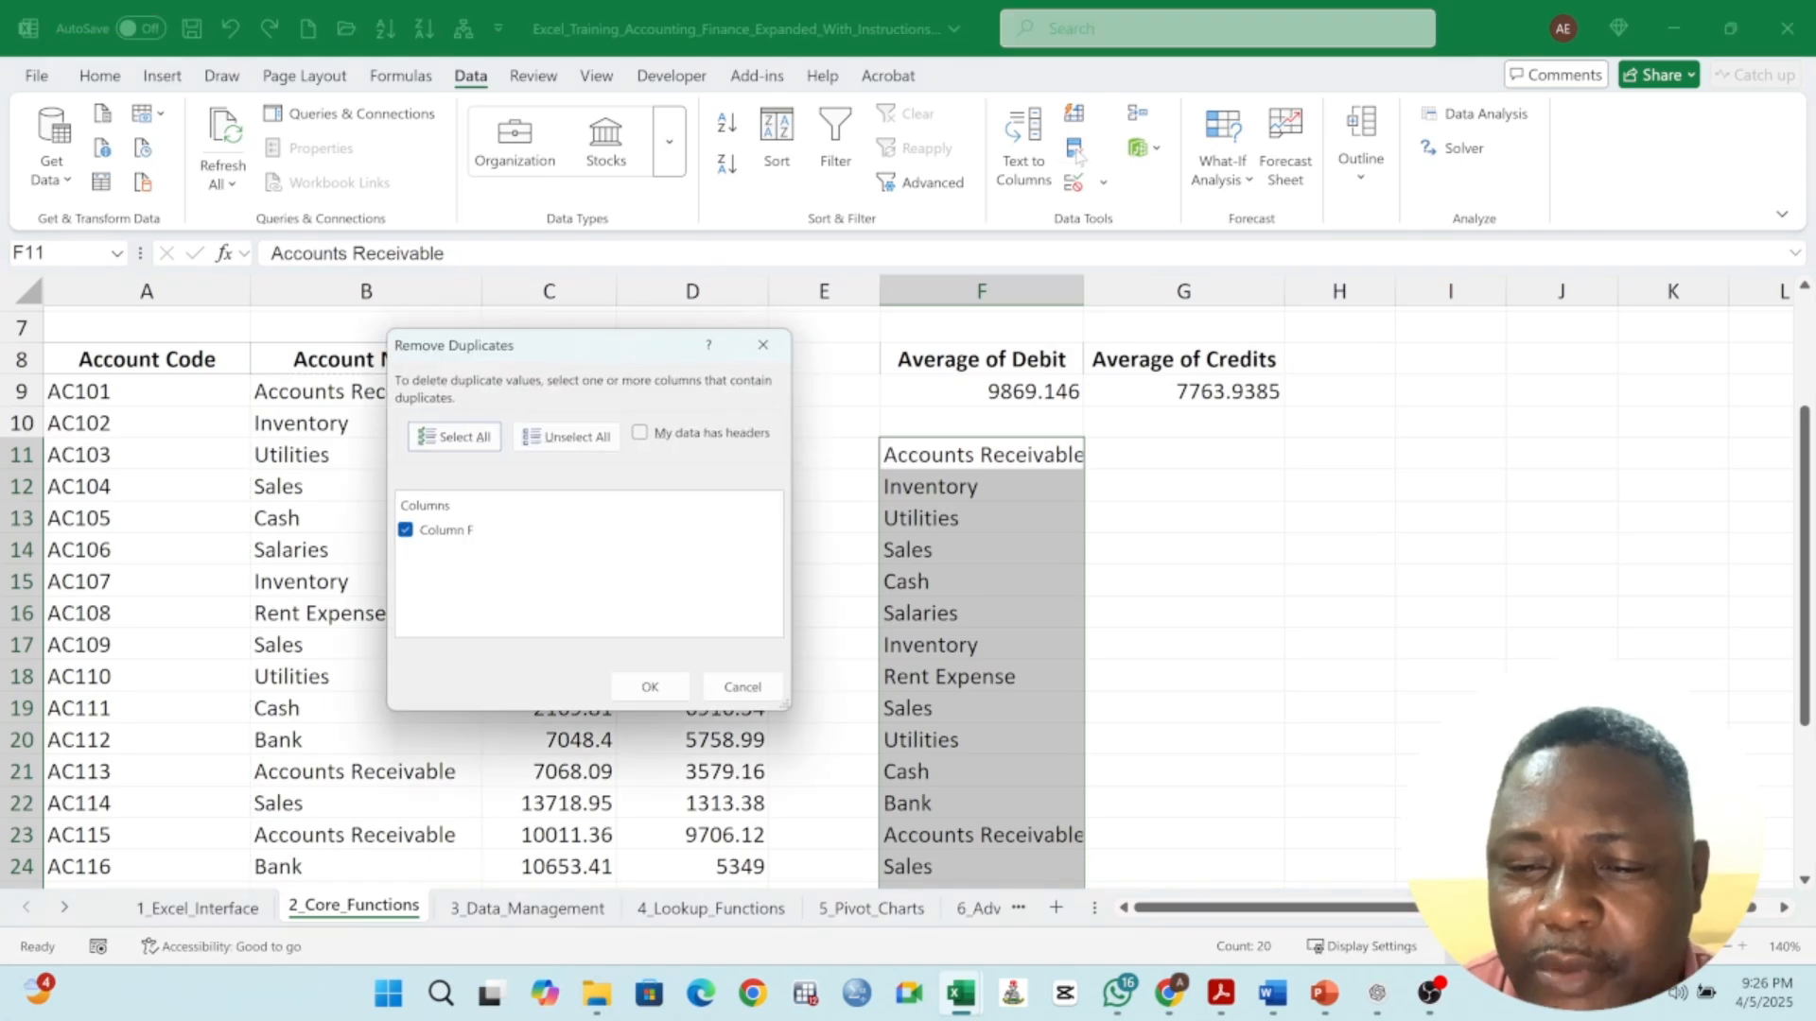
{"action": "left_click", "coordinate": [649, 686]}
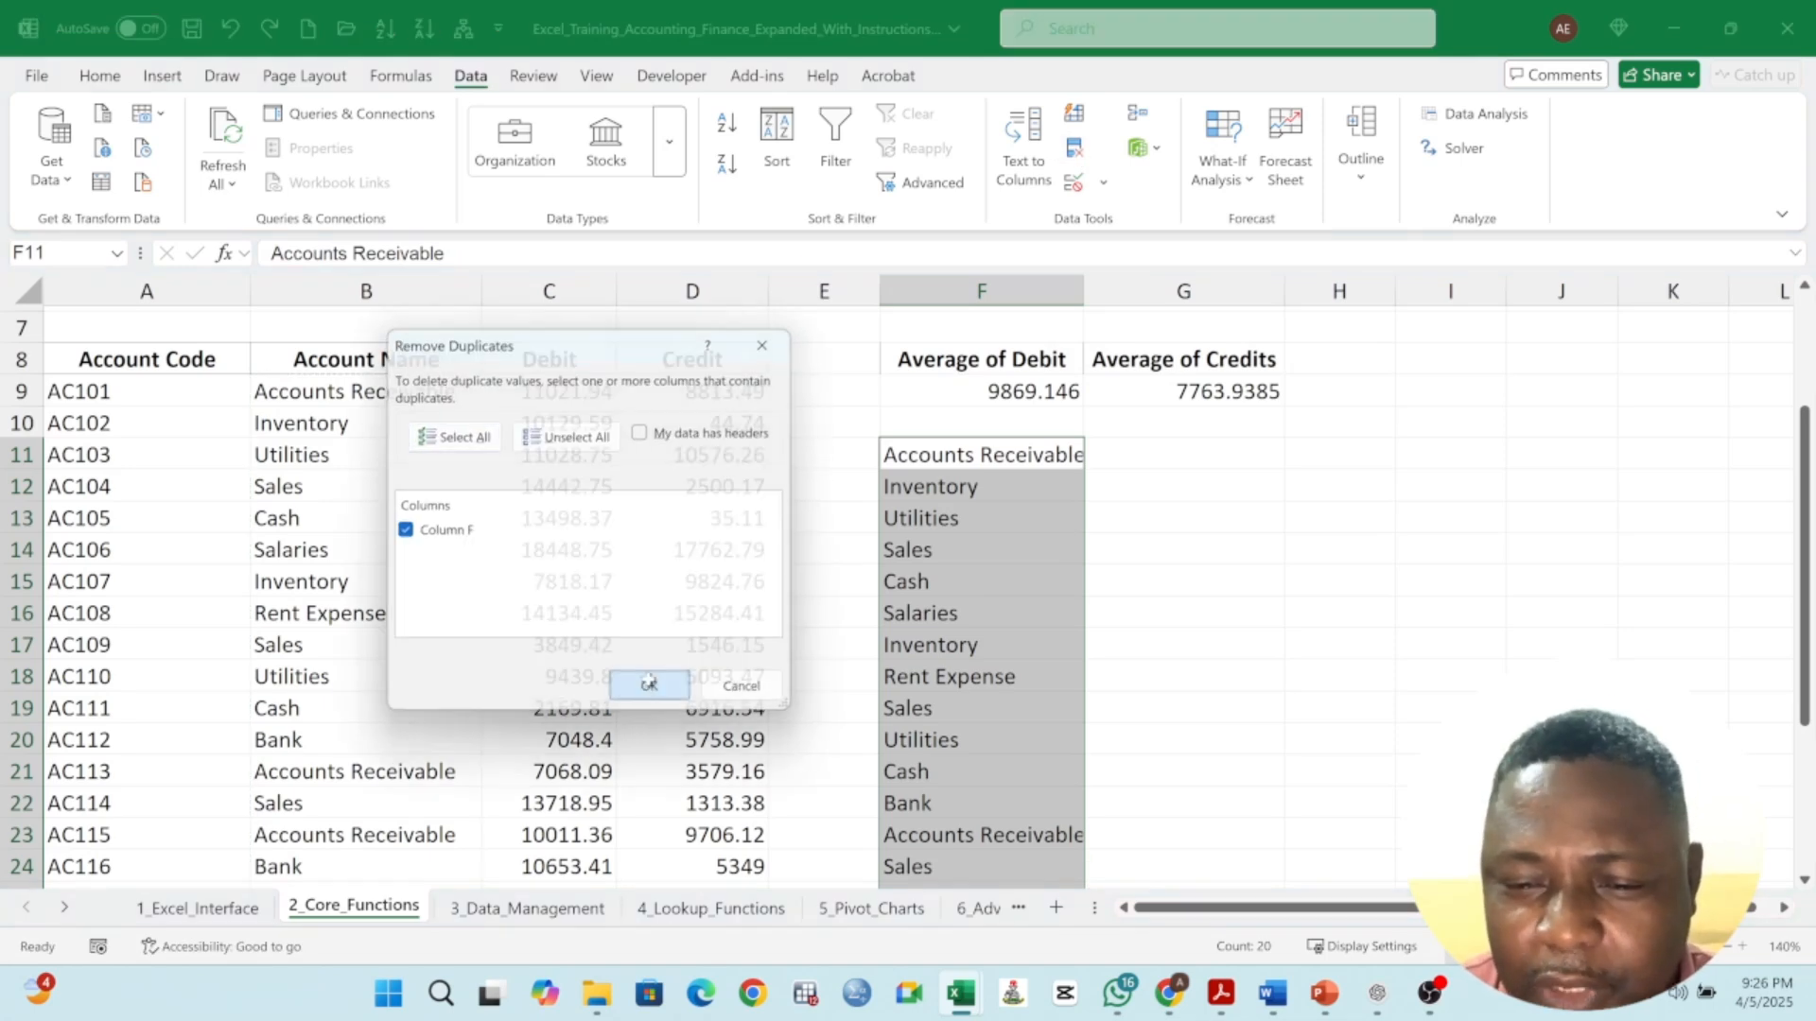
- Enter =COUNTIF(B9:B28,F11) in G11 to count entries matching the first account name
{"action": "left_click", "coordinate": [1044, 558]}
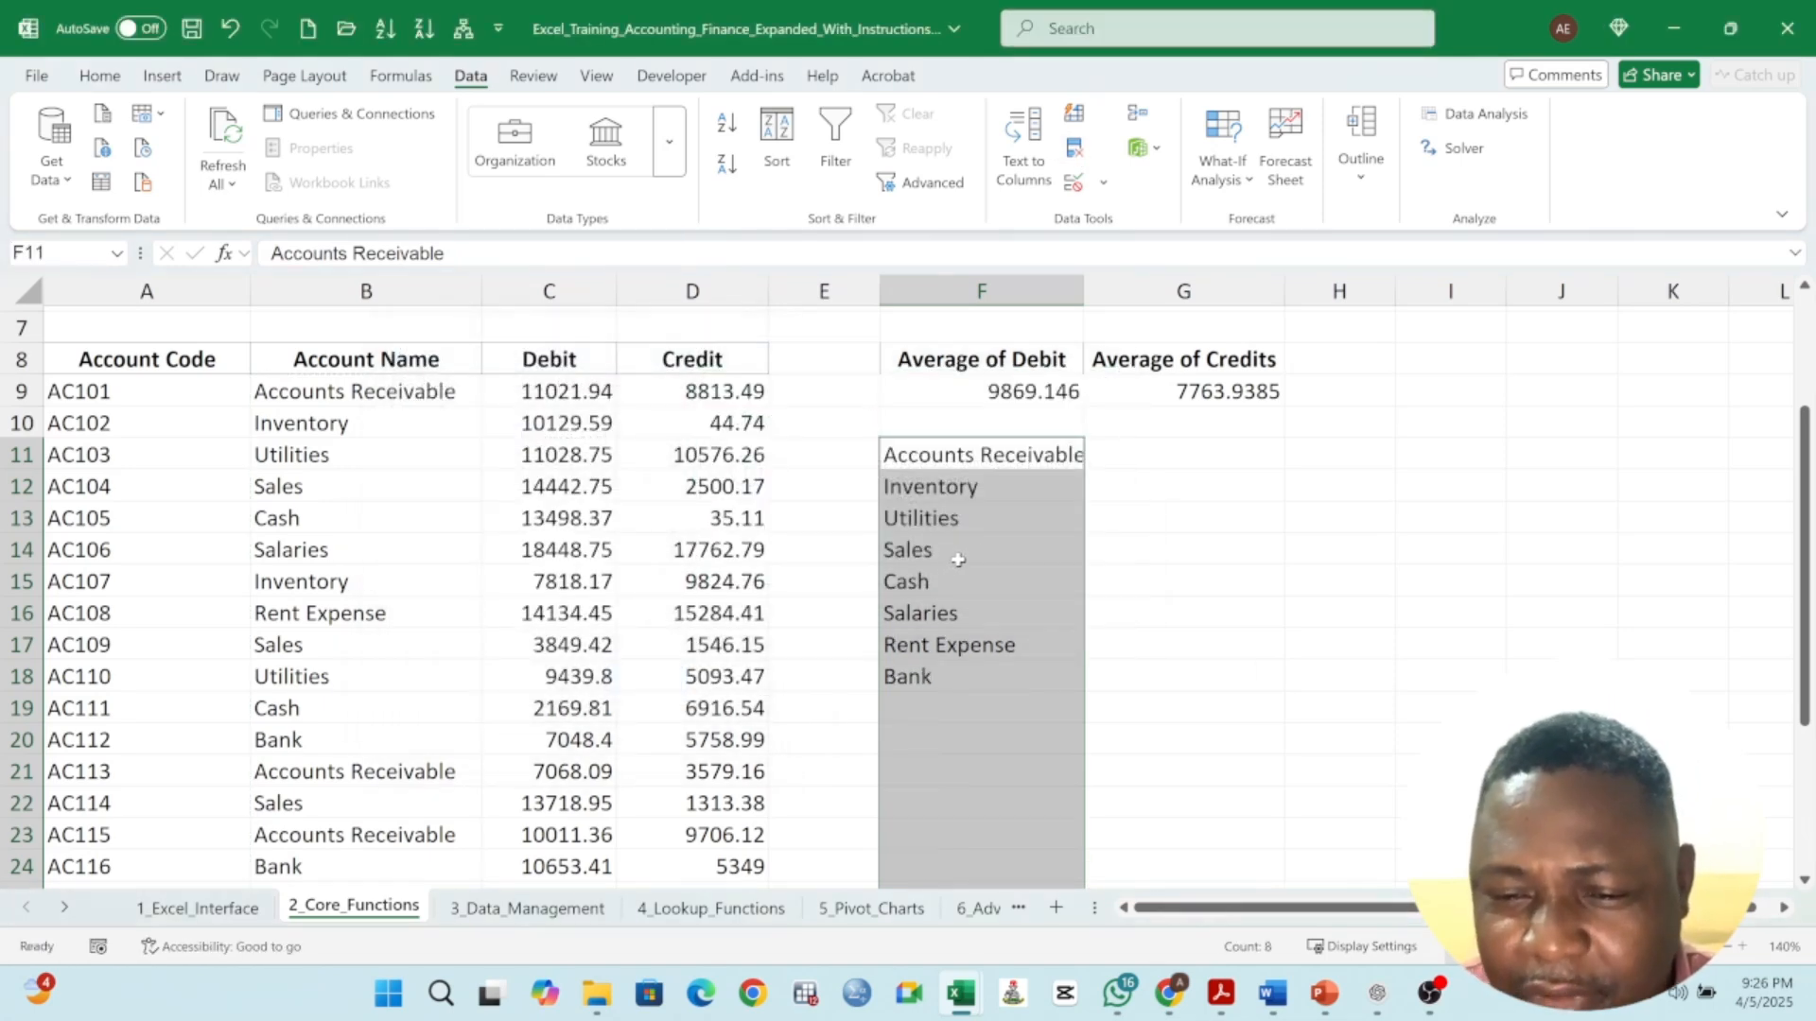
{"action": "left_click_drag", "start_coordinate": [950, 451], "coordinate": [959, 675]}
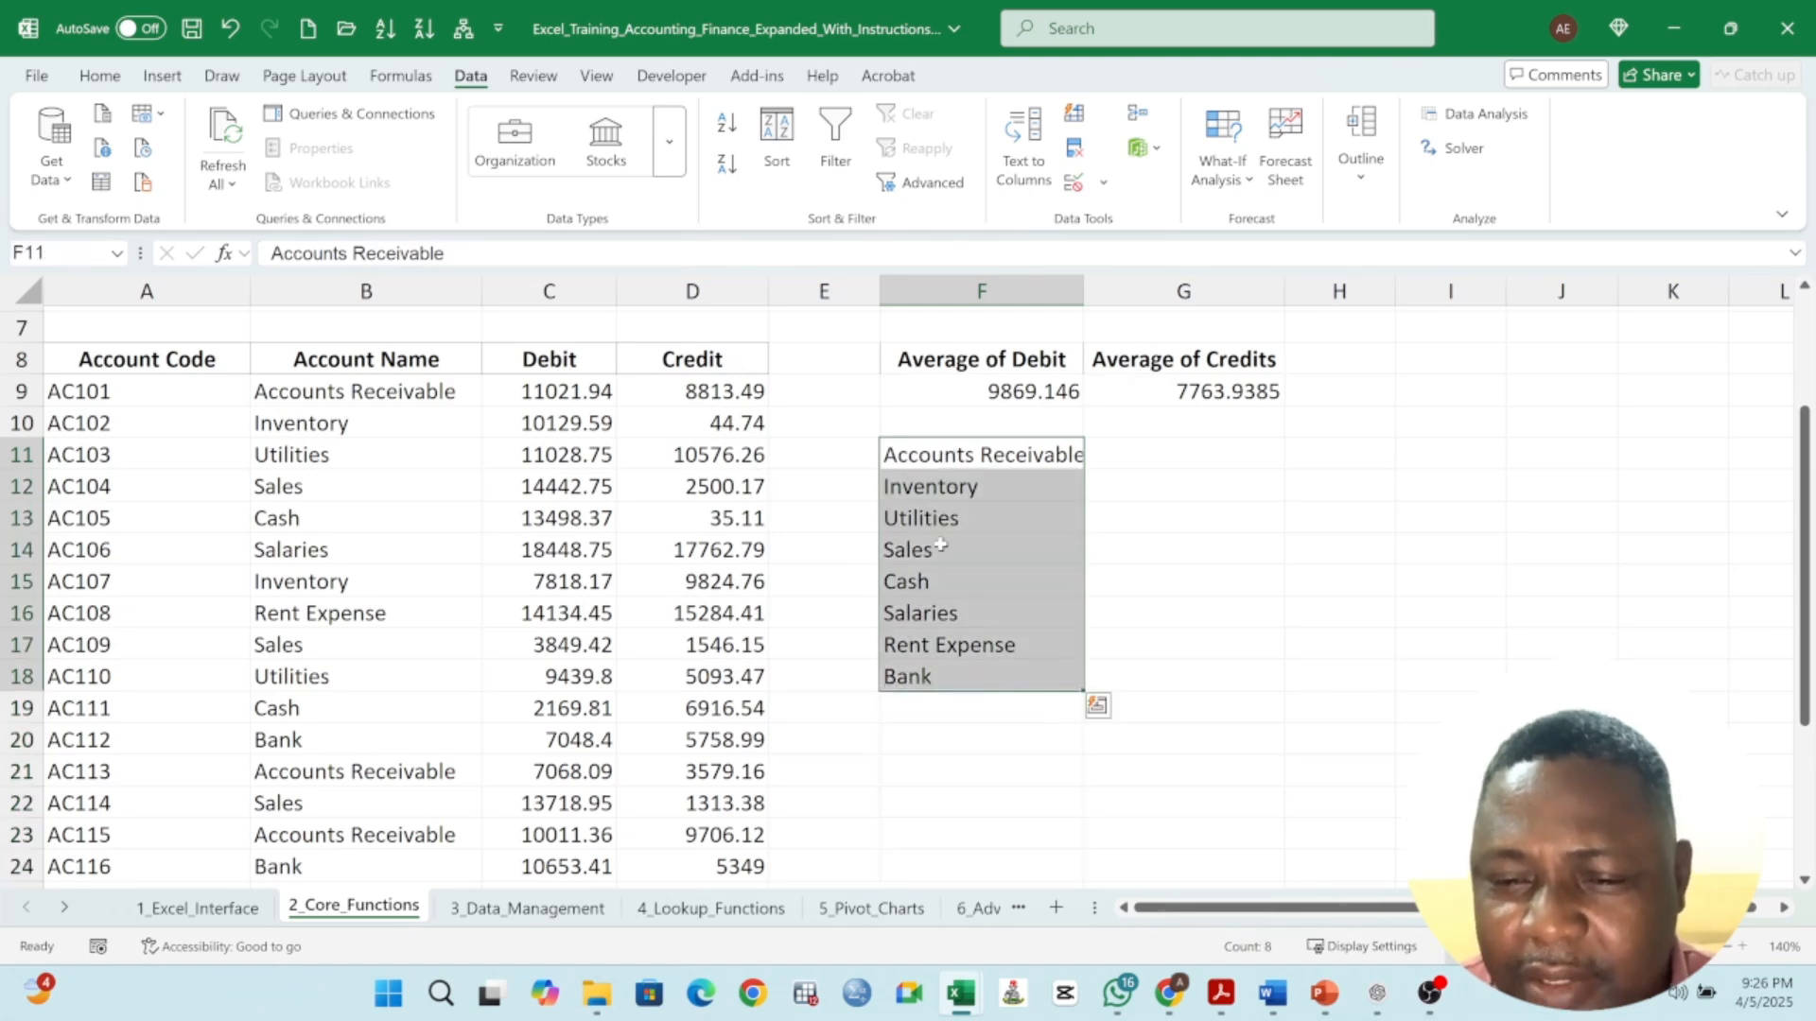
{"action": "left_click", "coordinate": [1123, 452]}
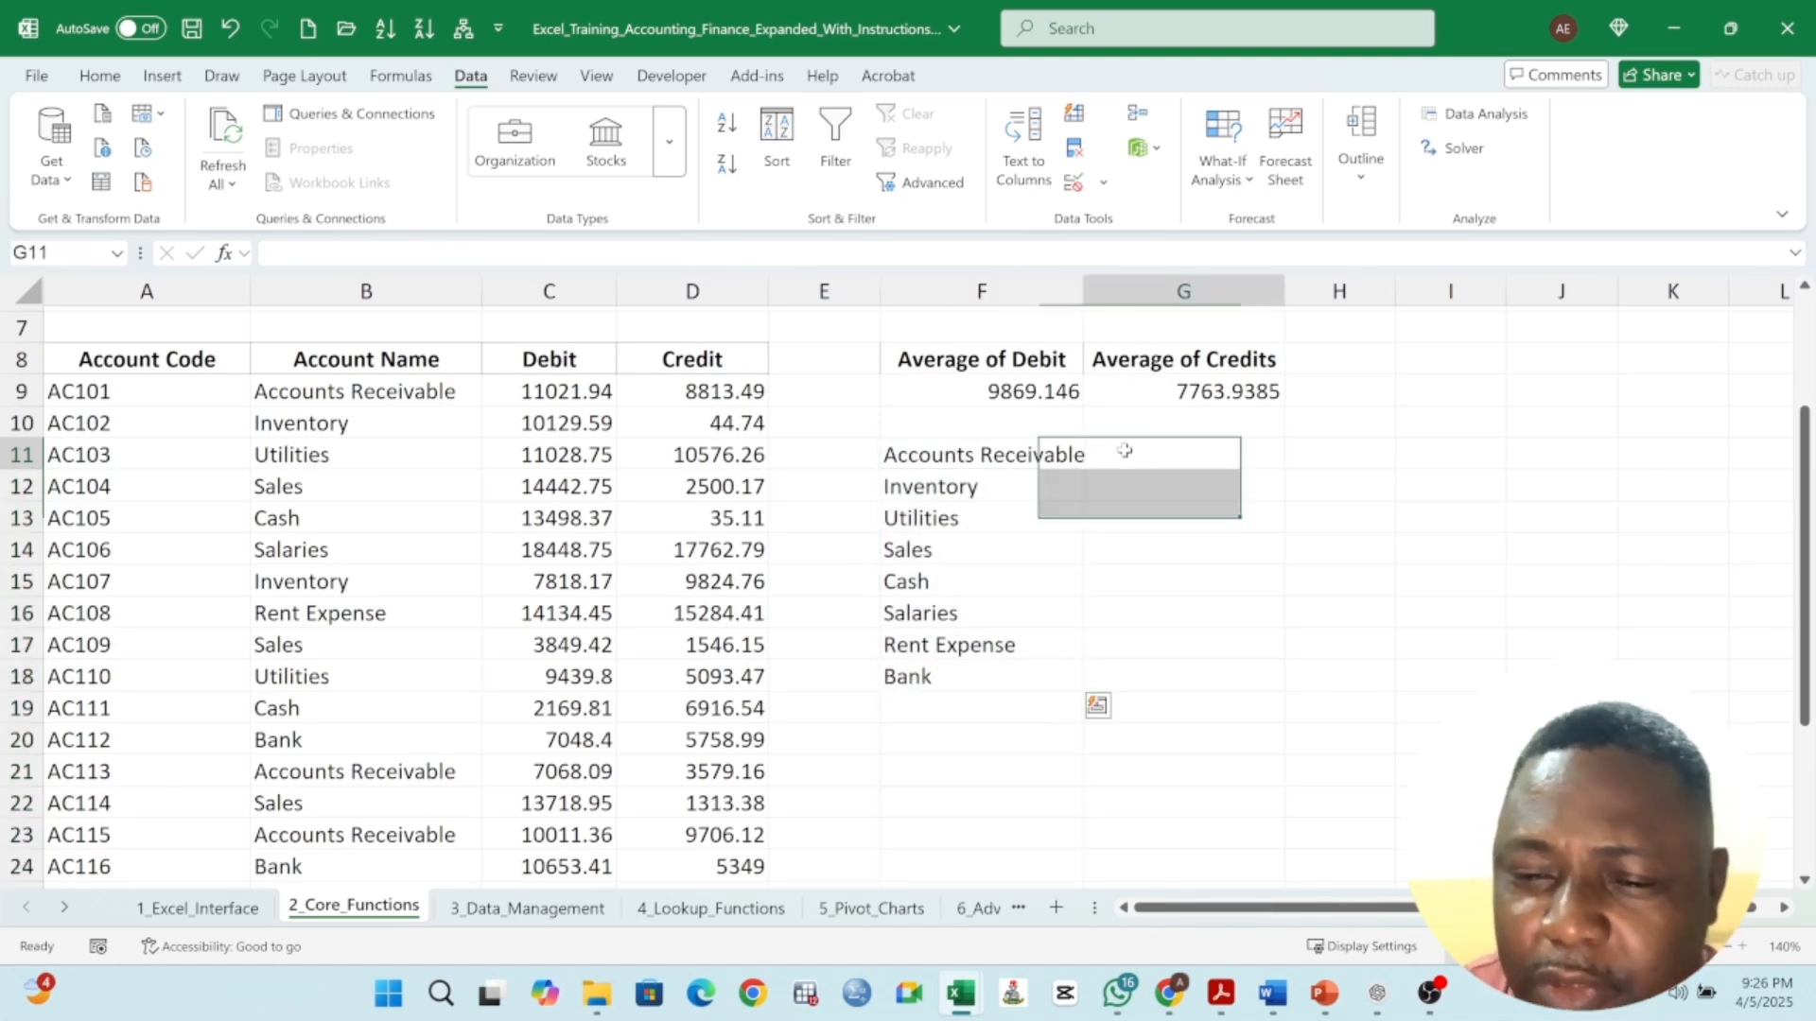
{"action": "type", "text": "="}
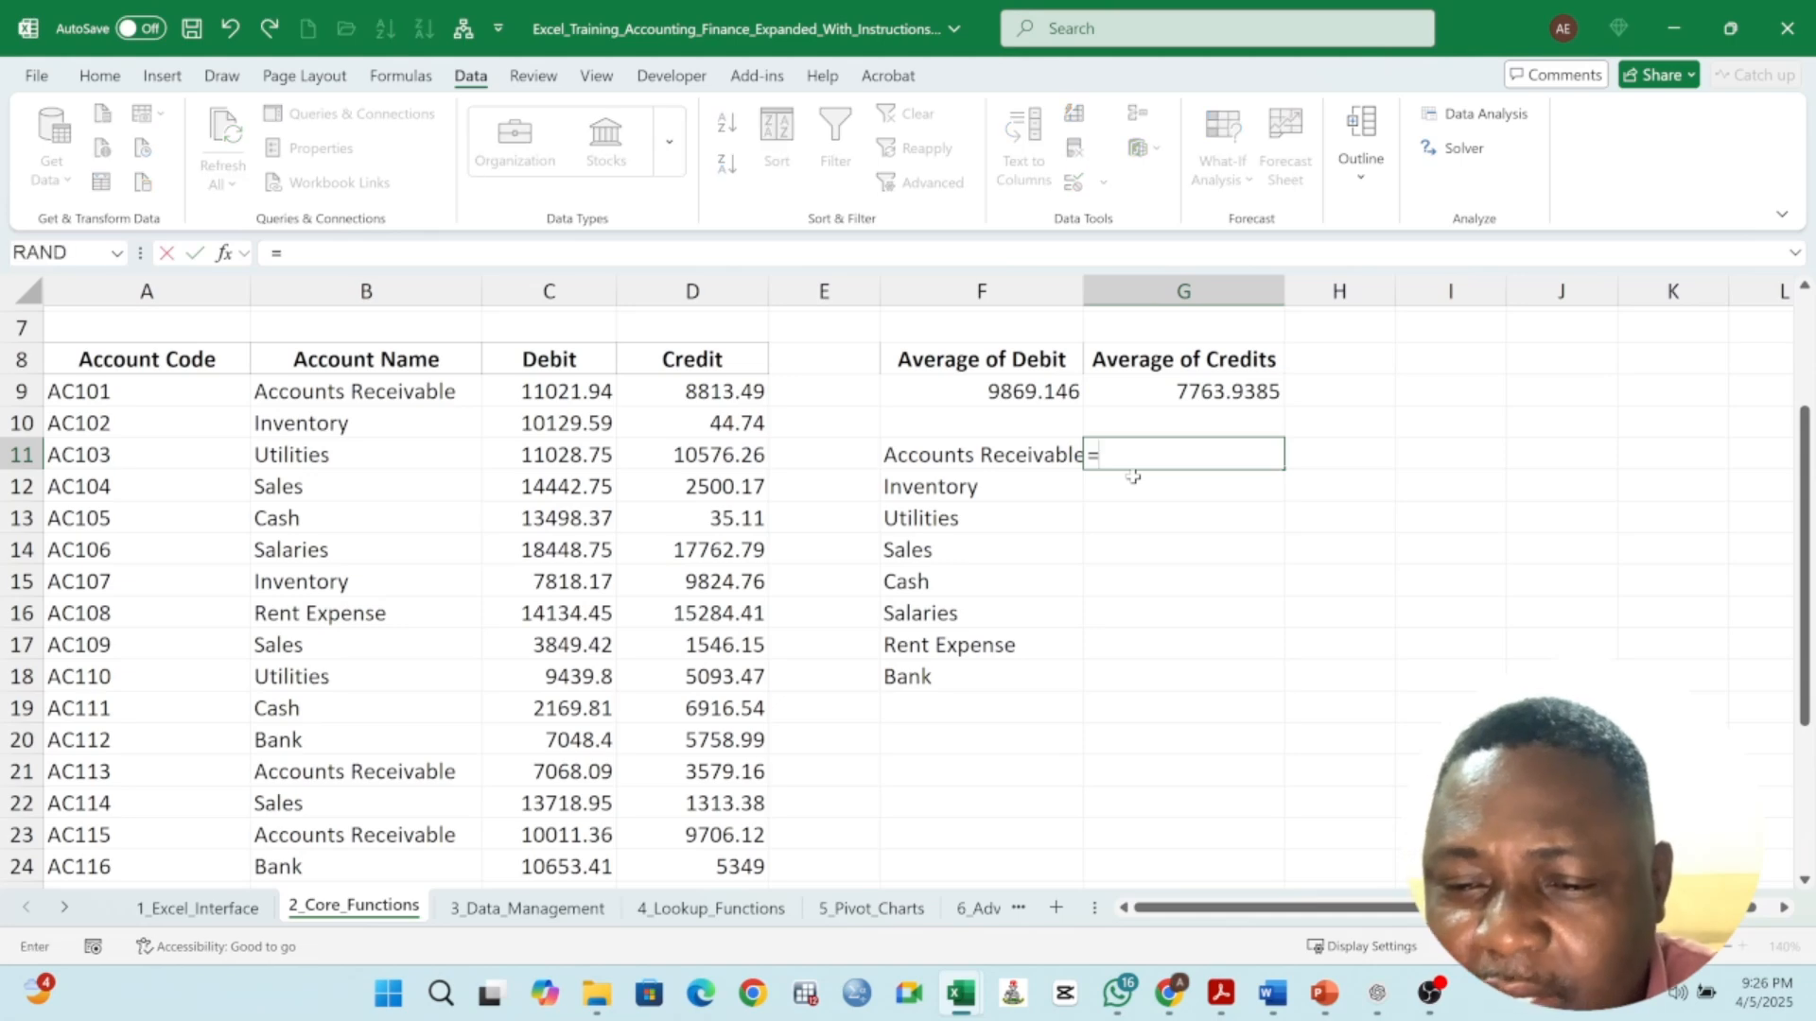
{"action": "type", "text": "COUNTIF"}
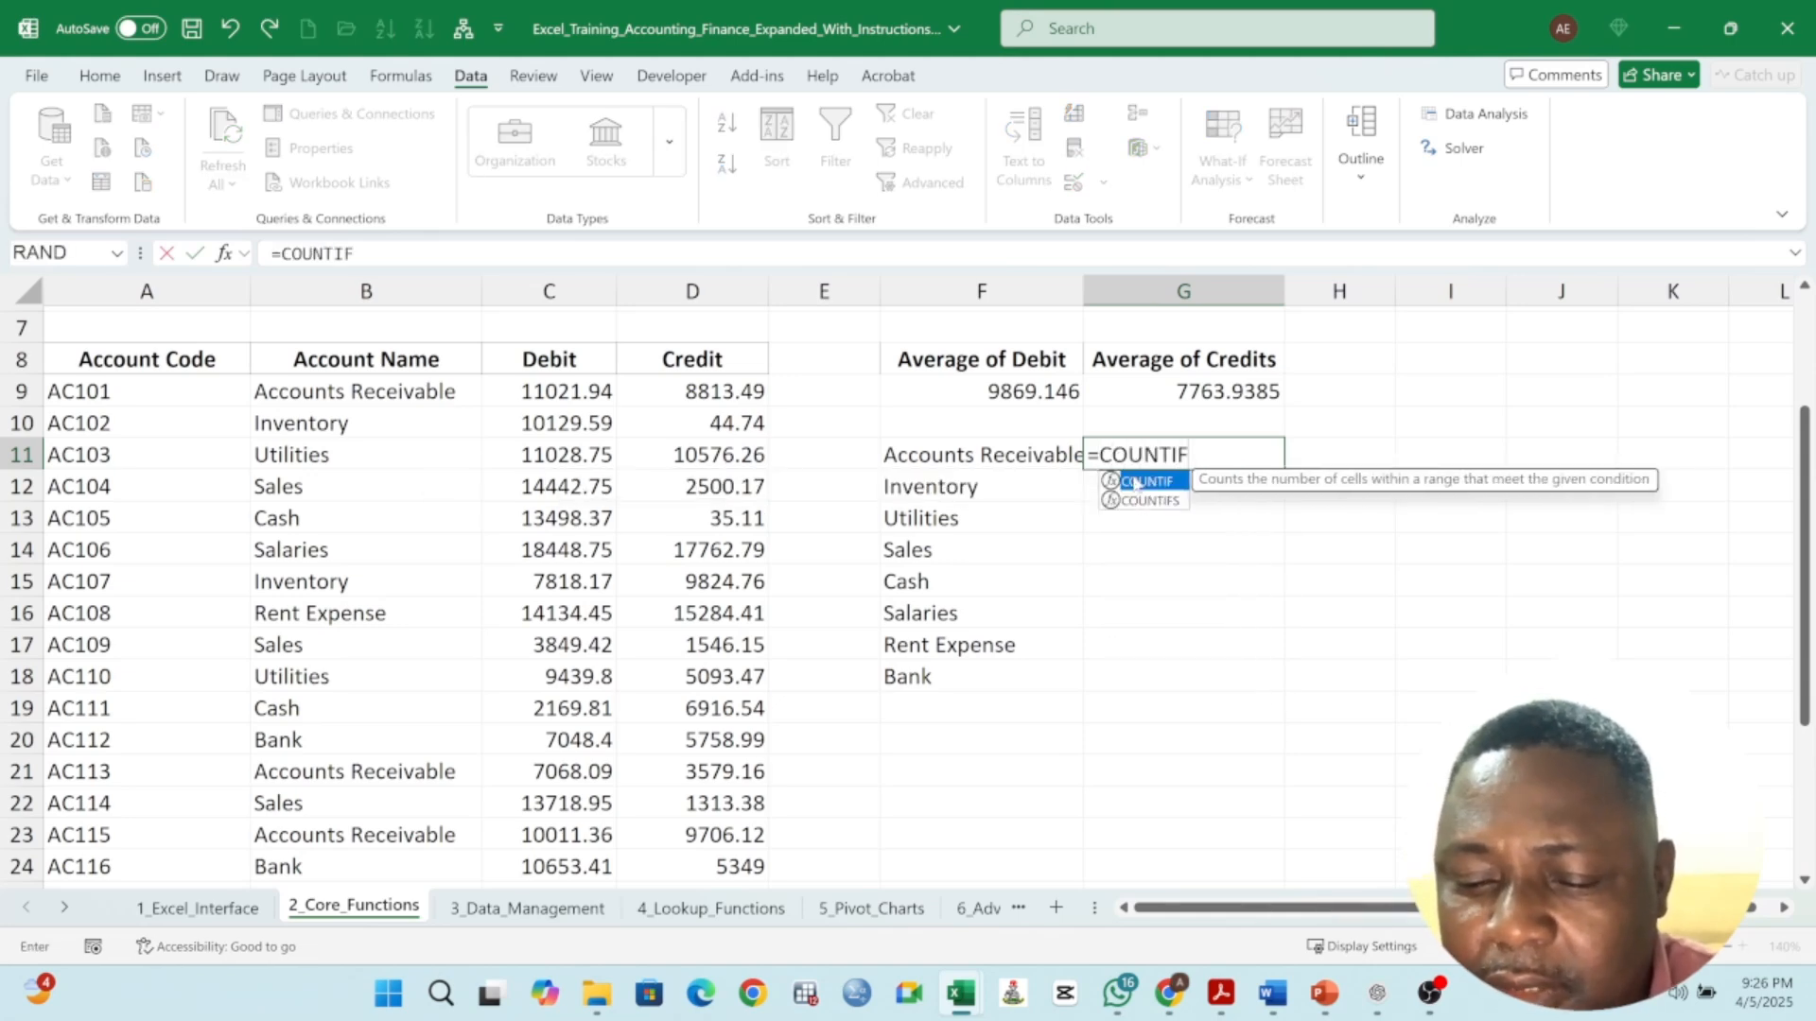
{"action": "double_click", "coordinate": [1134, 482]}
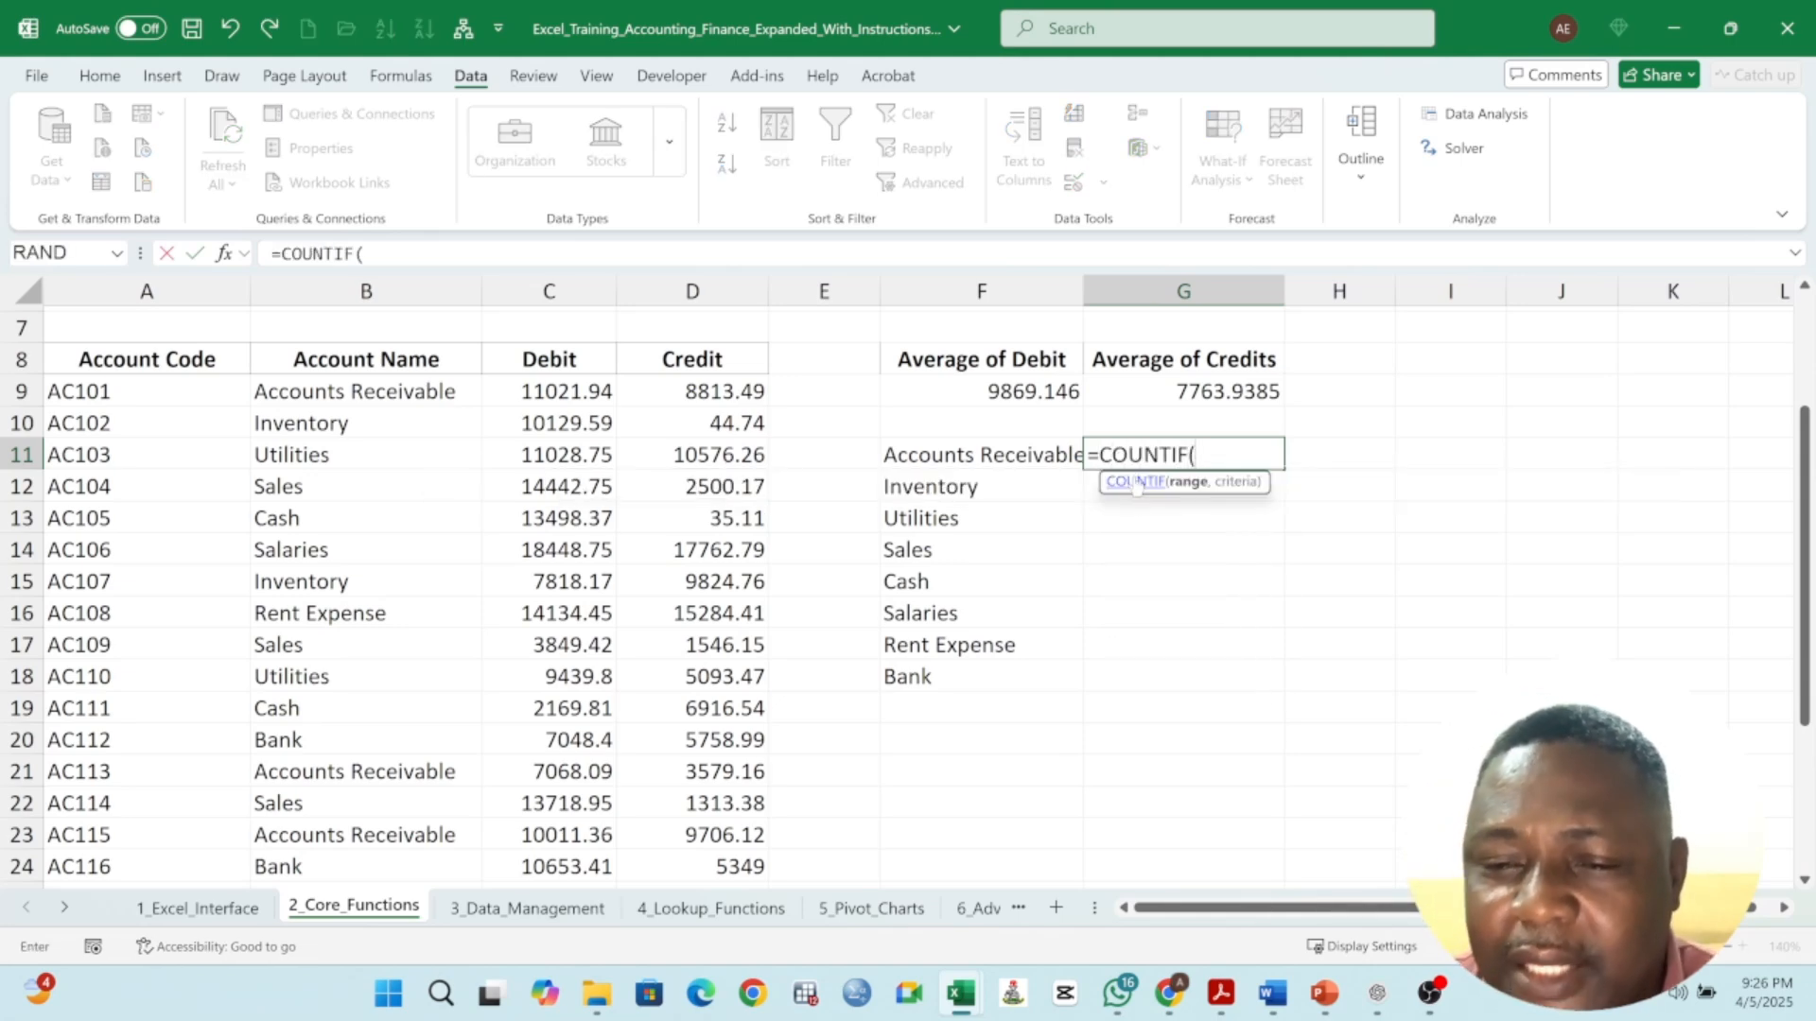
{"action": "left_click", "coordinate": [1009, 460]}
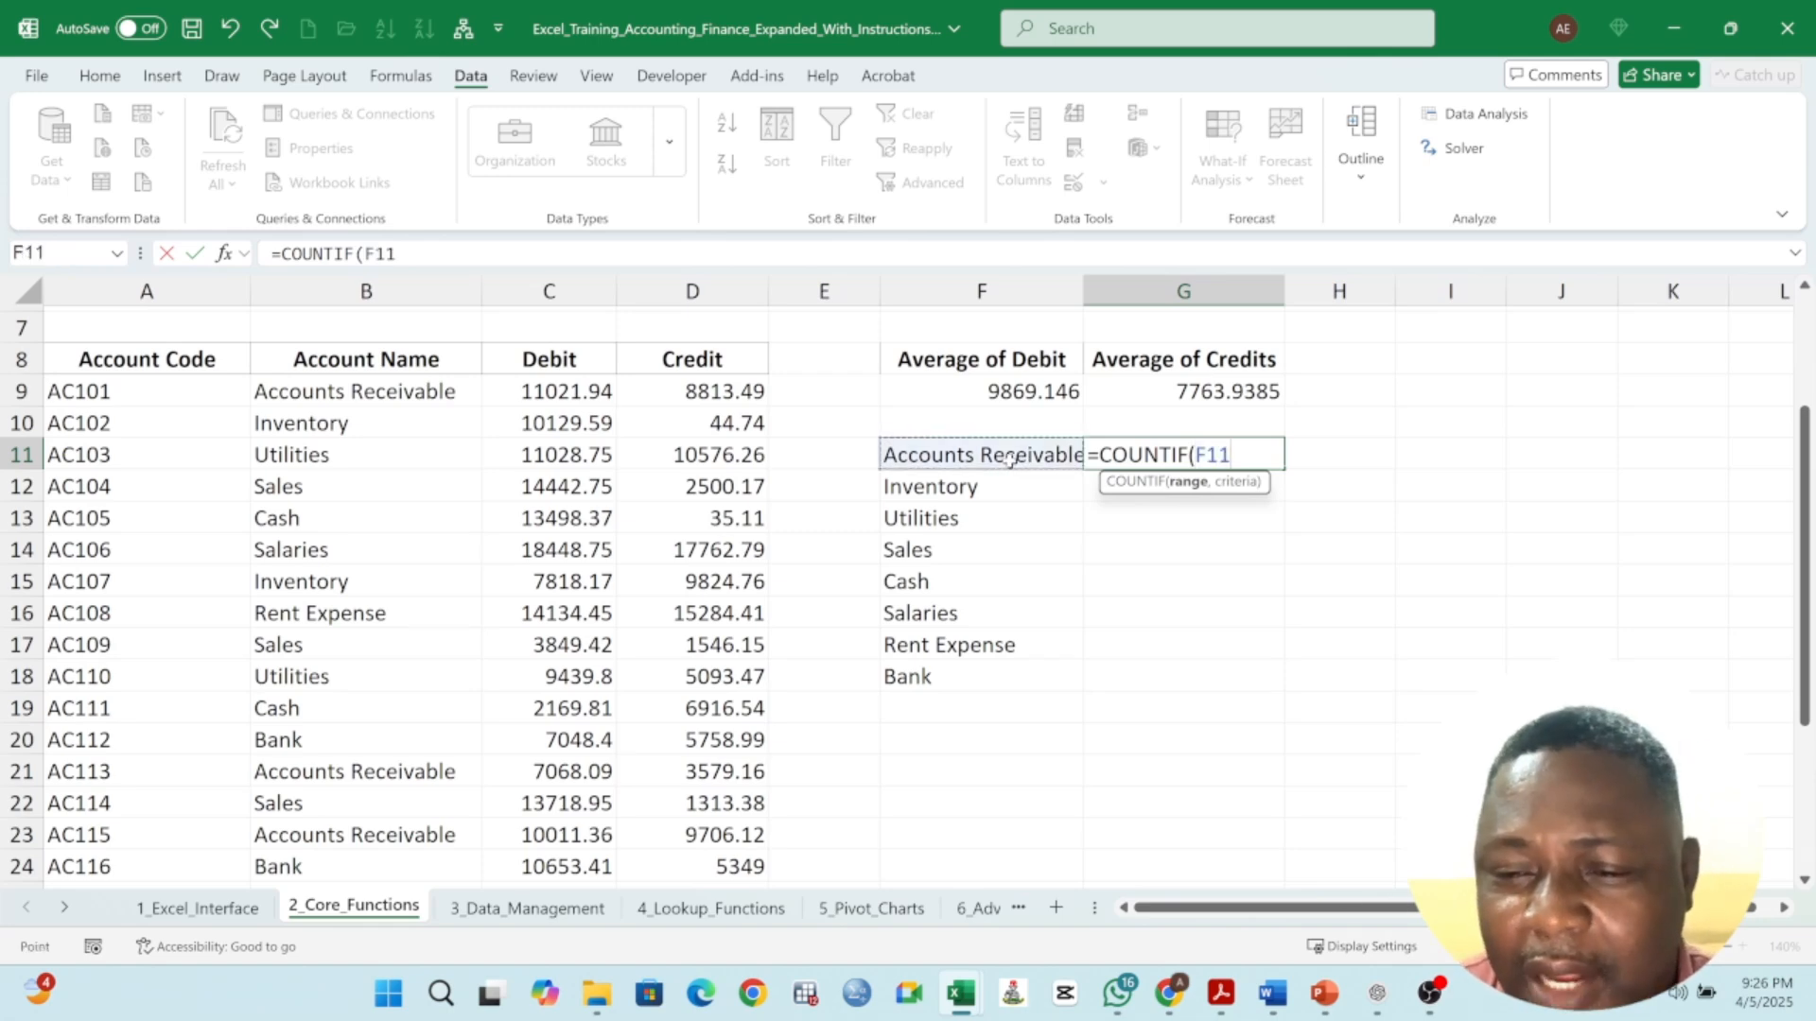
{"action": "key", "text": "BackSpace"}
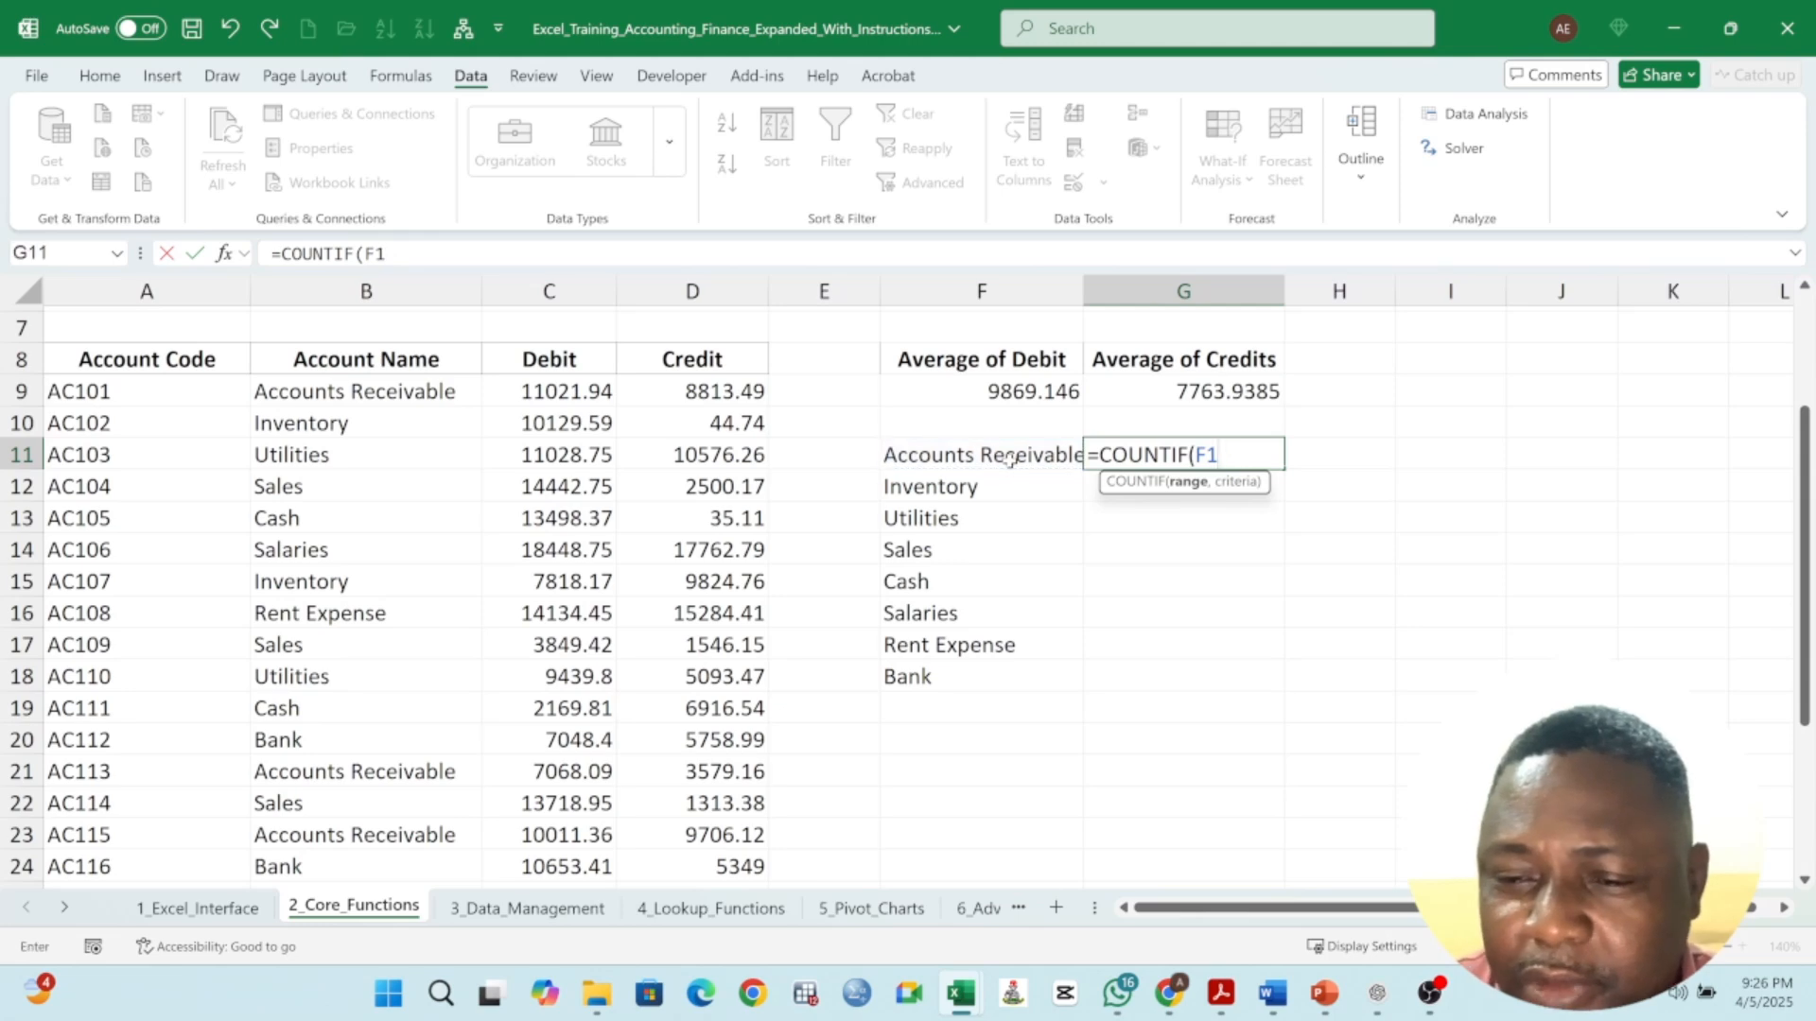
{"action": "key", "text": "BackSpace"}
{"action": "key", "text": "BackSpace"}
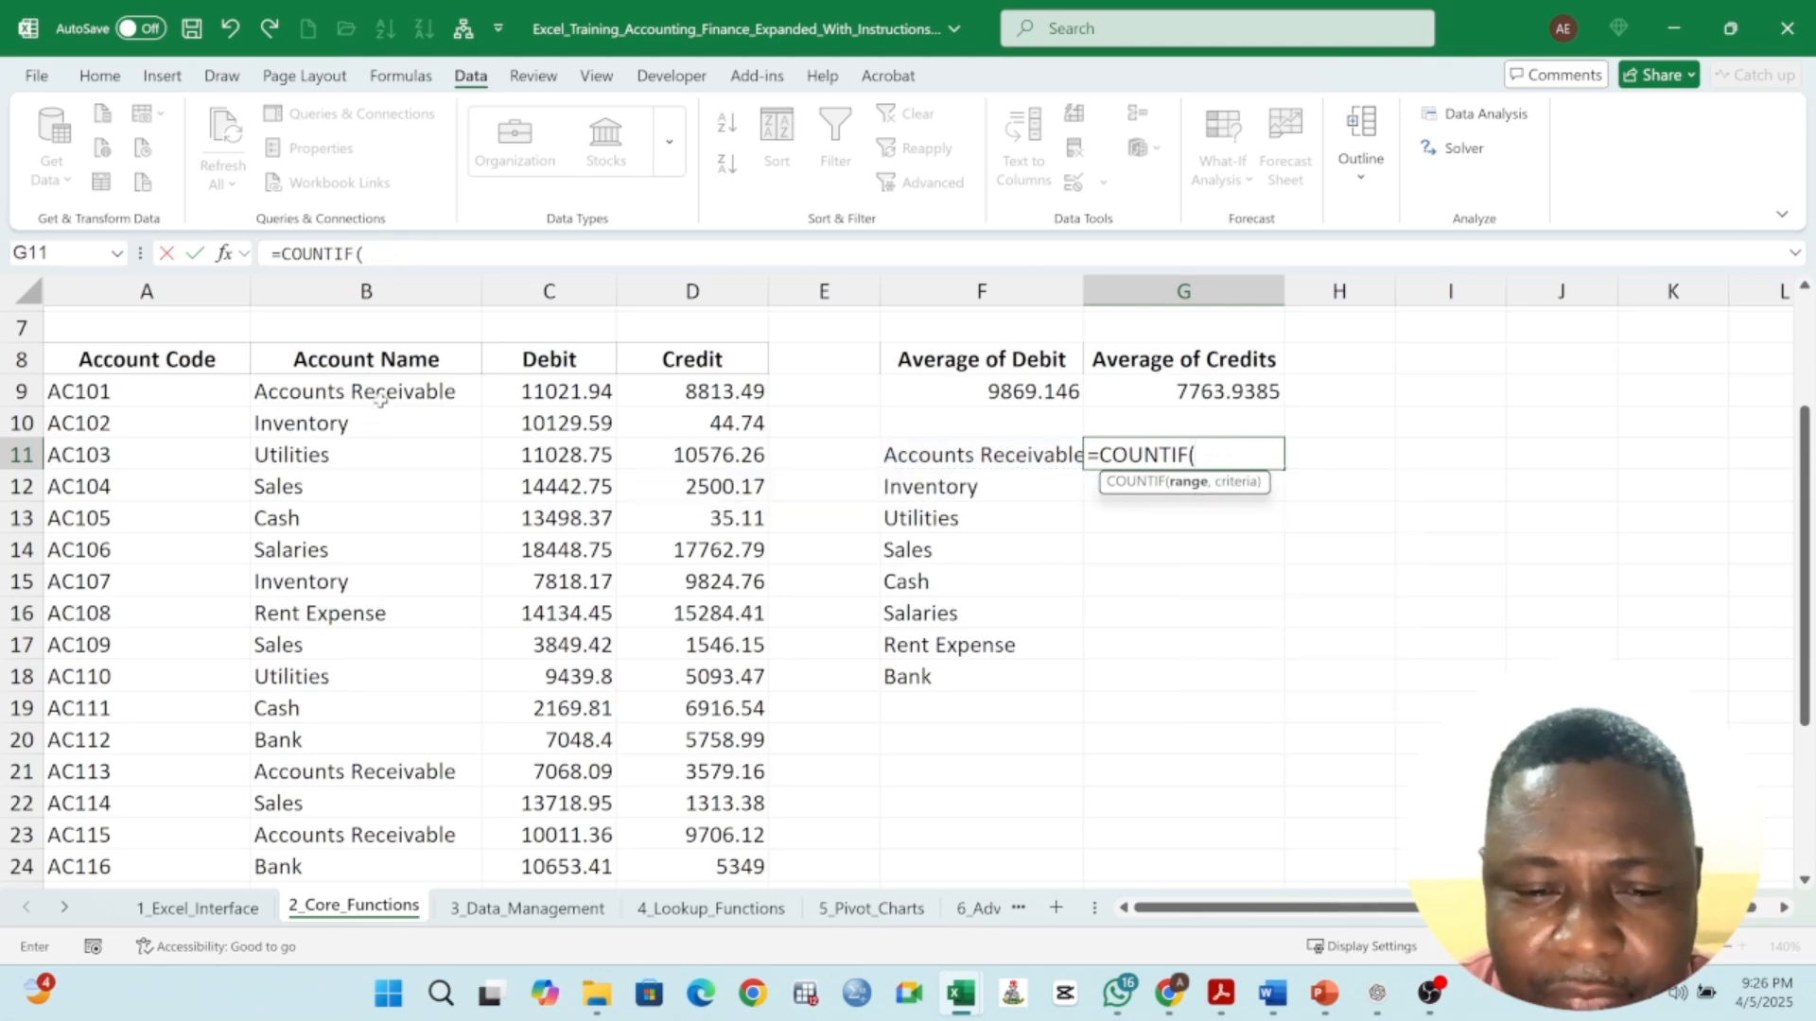
{"action": "left_click_drag", "start_coordinate": [378, 397], "coordinate": [371, 836]}
{"action": "scroll", "coordinate": [1234, 579], "scroll_direction": "up", "scroll_amount": 4}
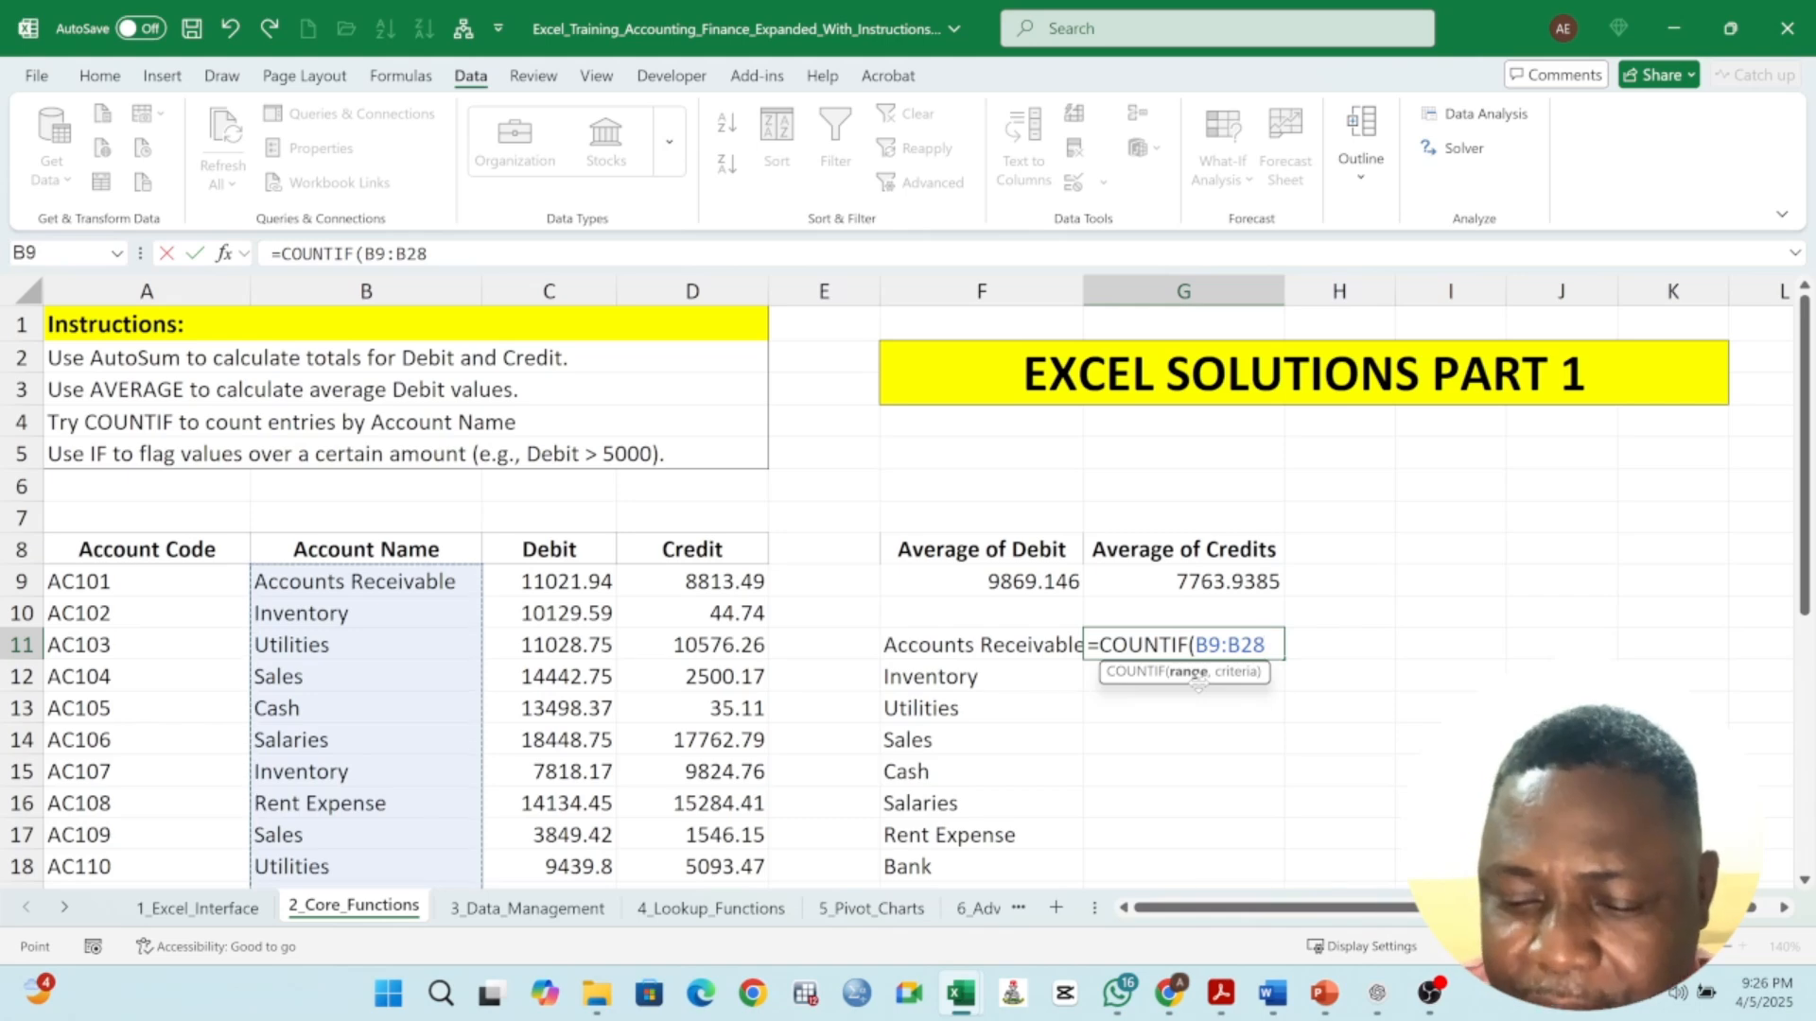
{"action": "type", "text": ","}
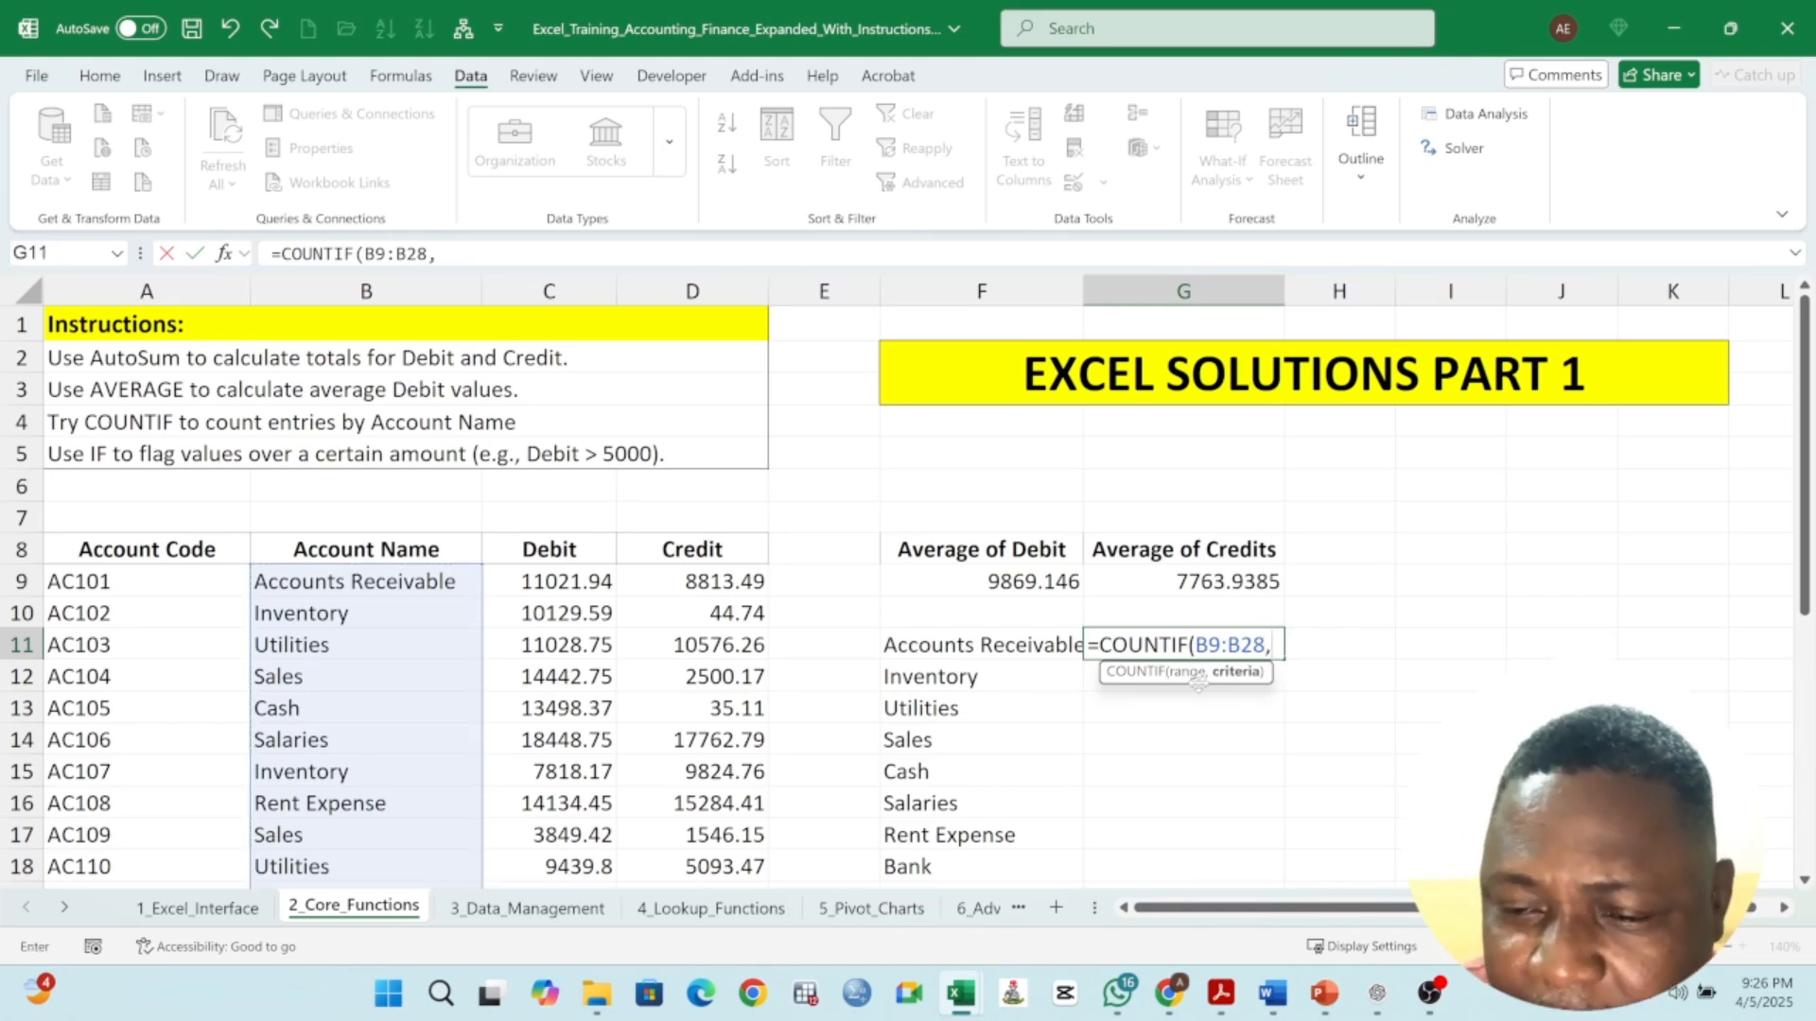
{"action": "left_click", "coordinate": [977, 649]}
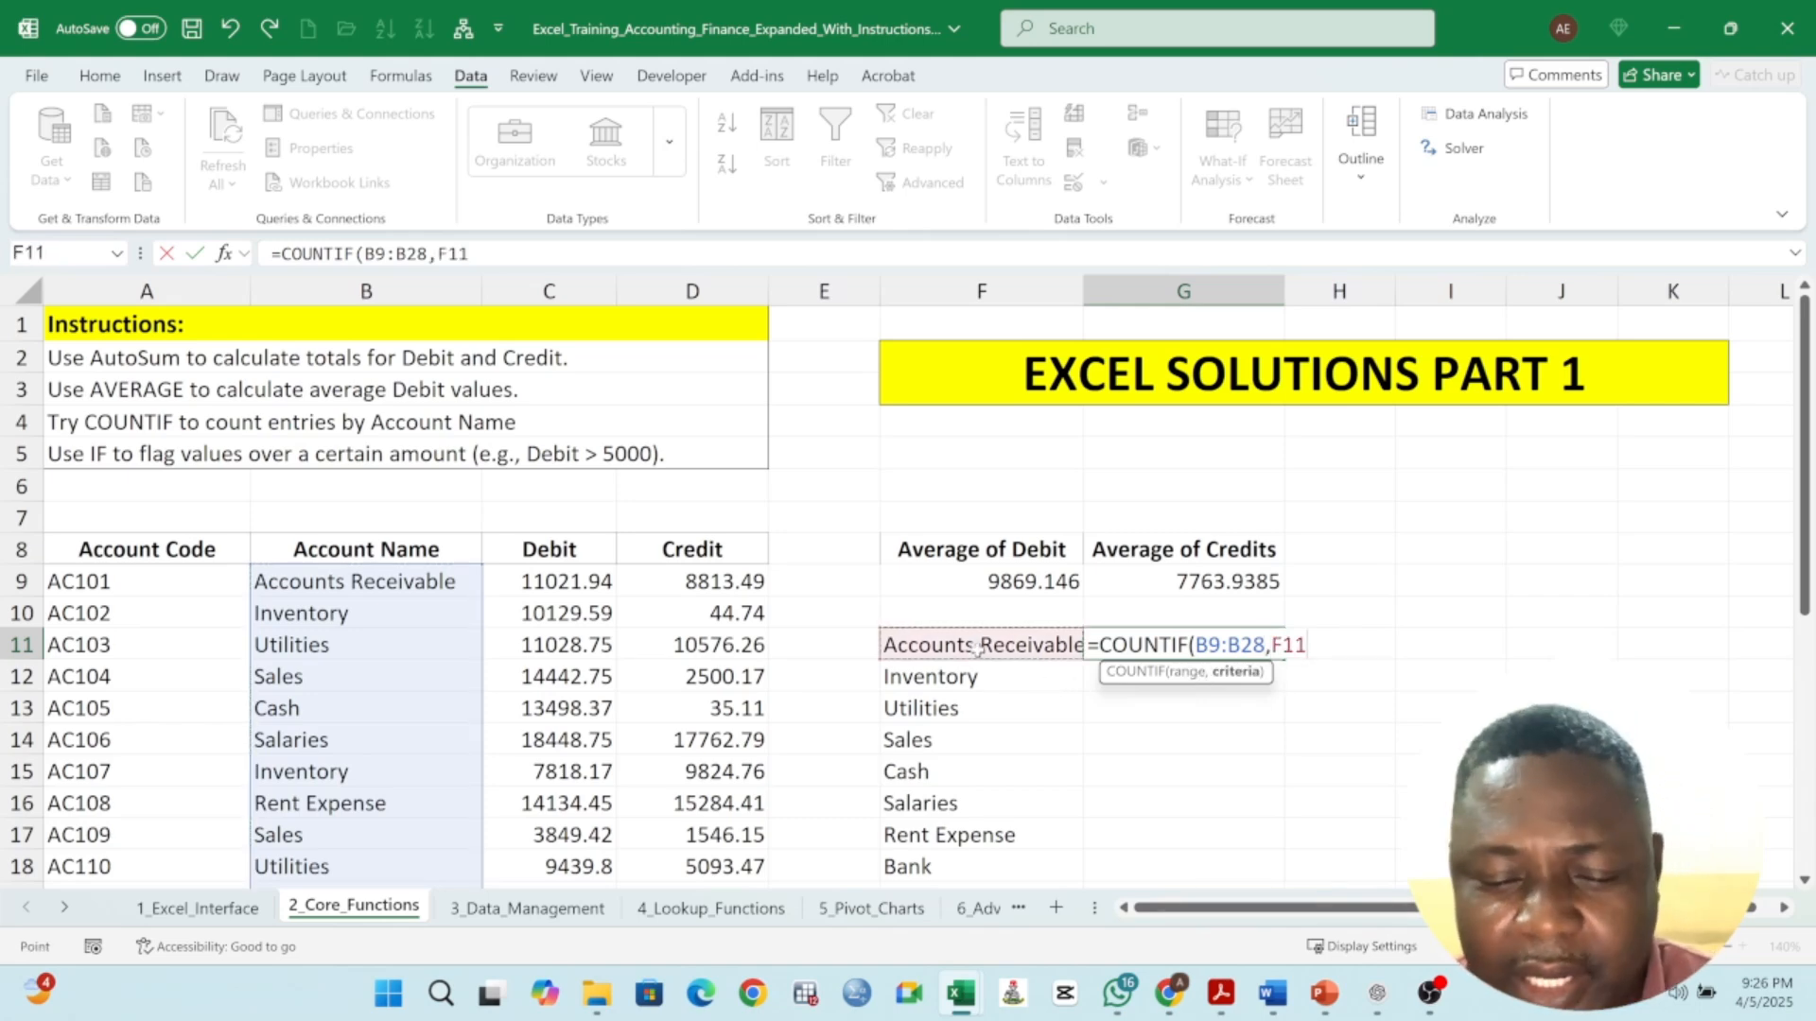
{"action": "type", "text": ")"}
{"action": "key", "text": "Return"}
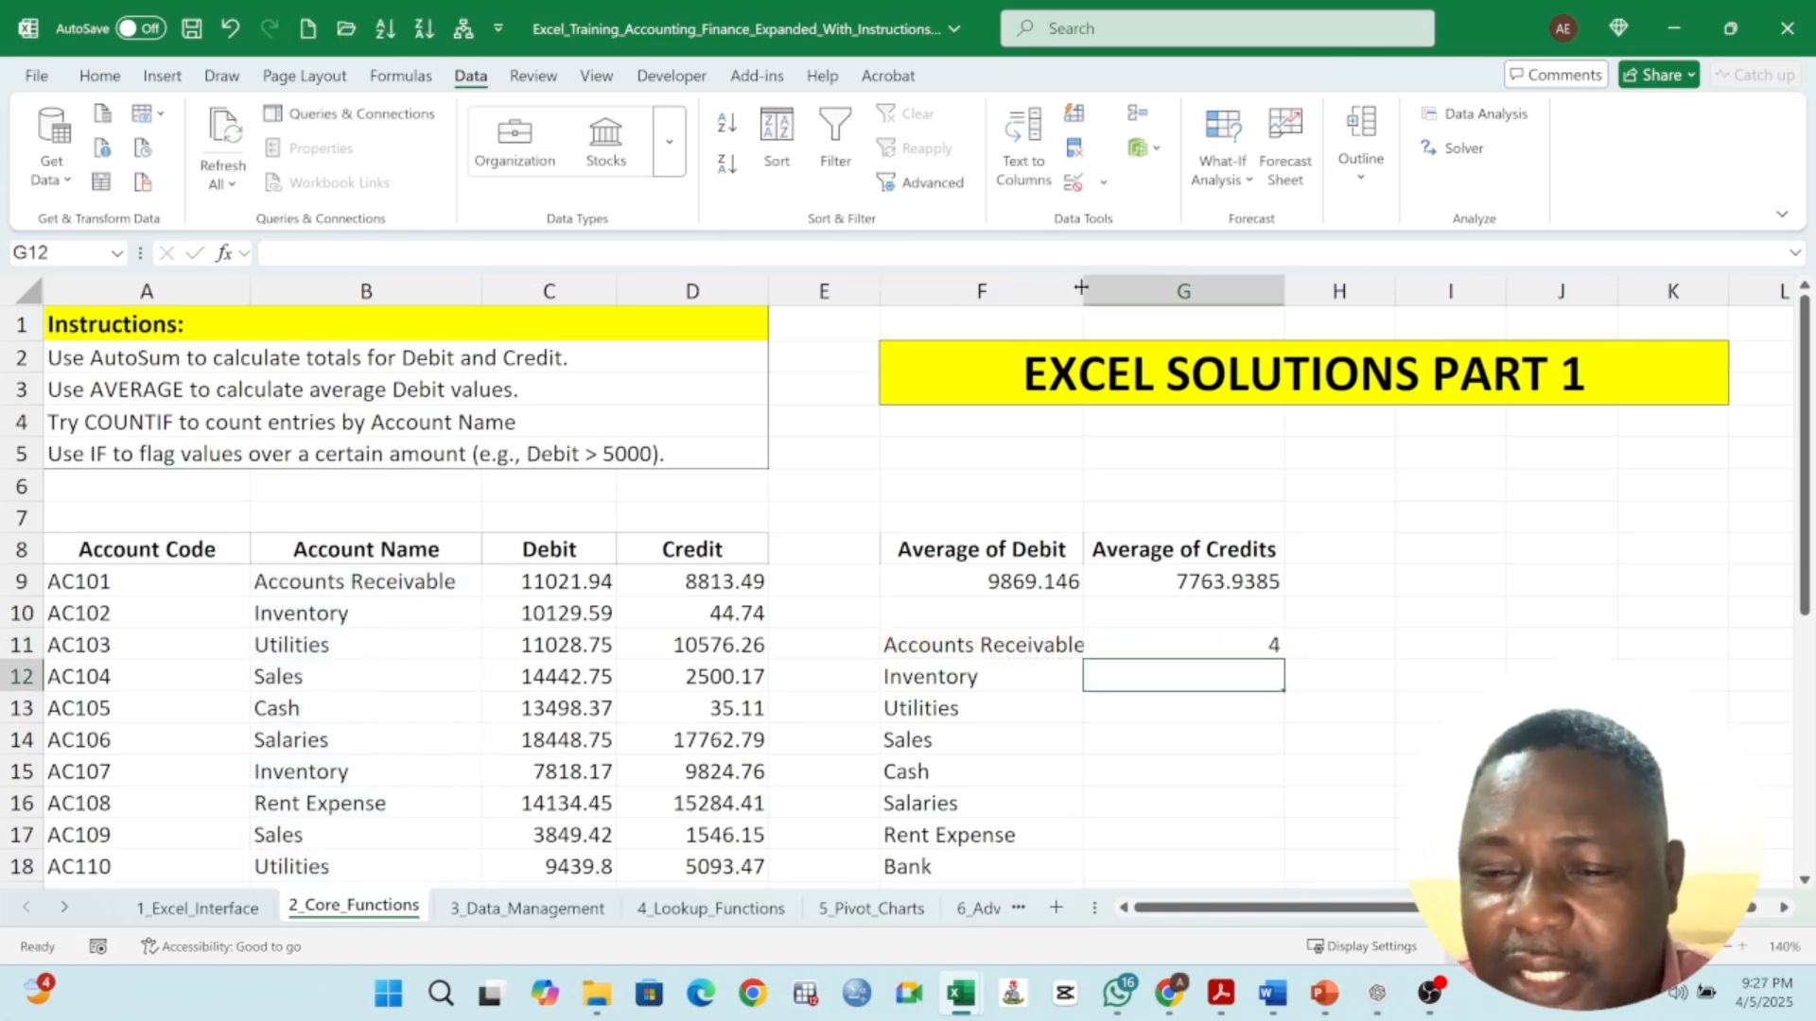
- Widen column F and fill the COUNTIF formula down from G11 to G18
{"action": "left_click_drag", "start_coordinate": [1081, 287], "coordinate": [1100, 287]}
{"action": "left_click", "coordinate": [1045, 652]}
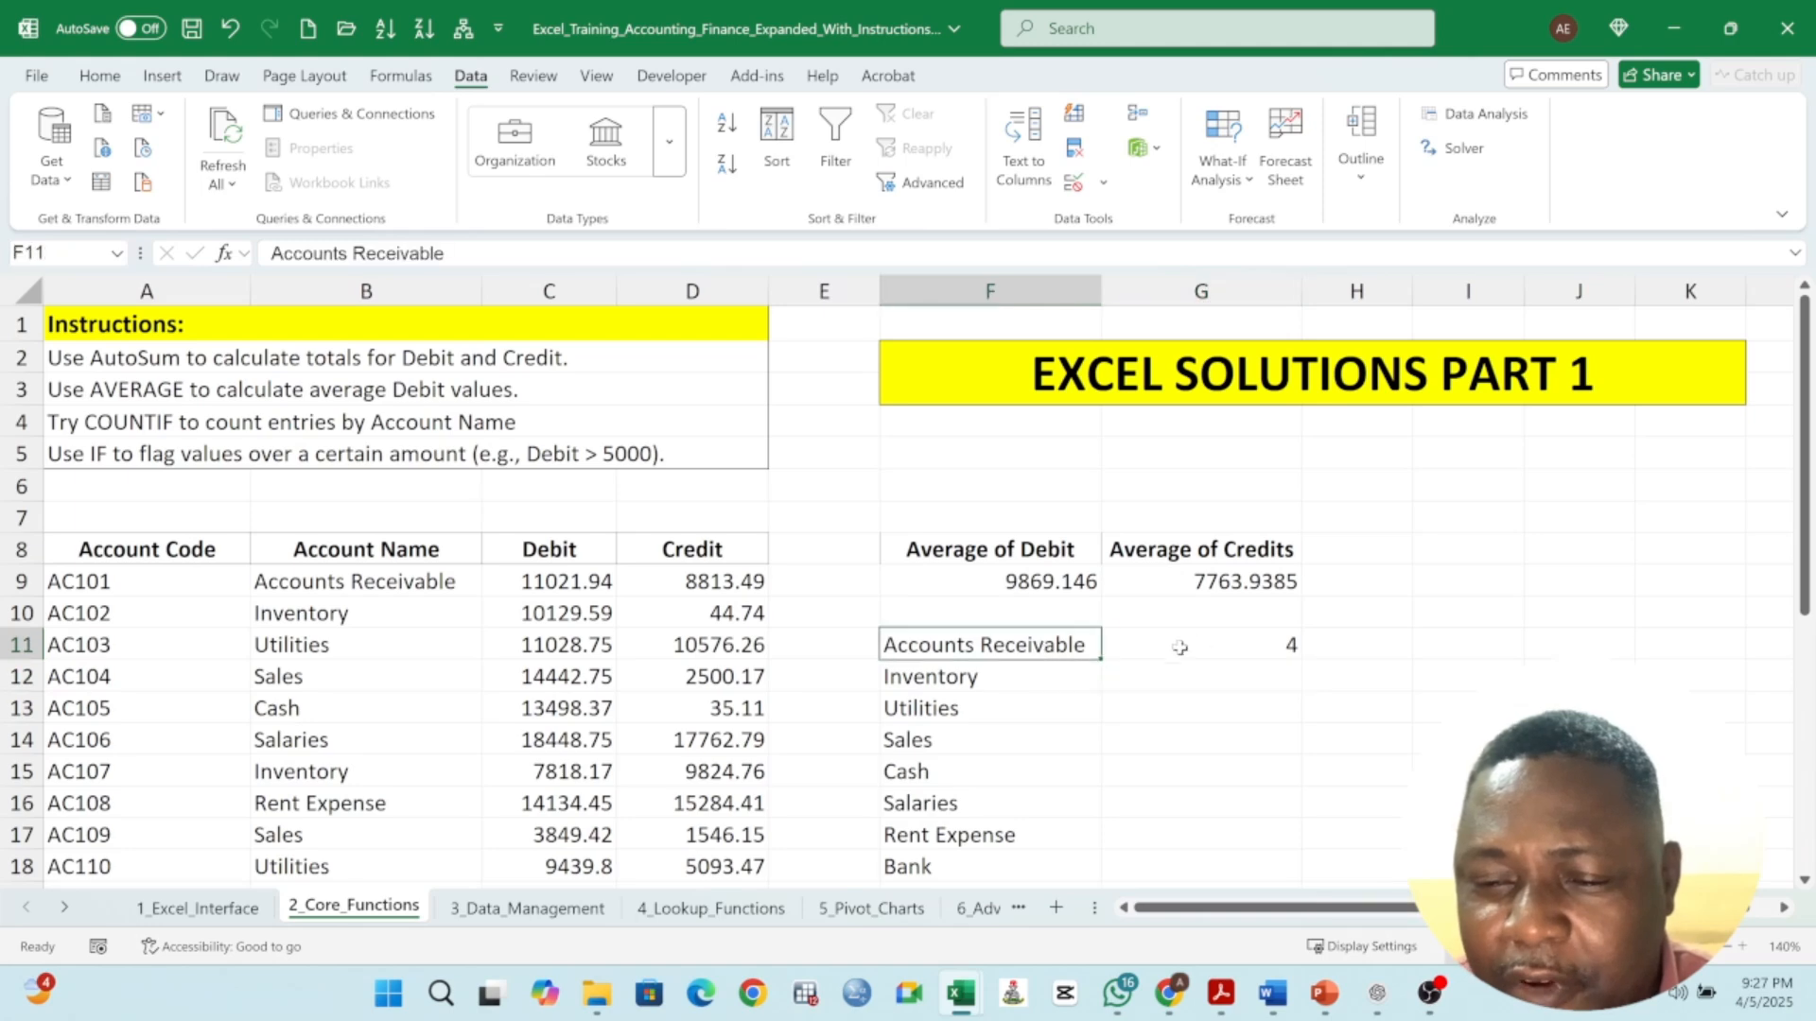
{"action": "left_click", "coordinate": [1179, 648]}
{"action": "left_click_drag", "start_coordinate": [1302, 660], "coordinate": [1289, 878]}
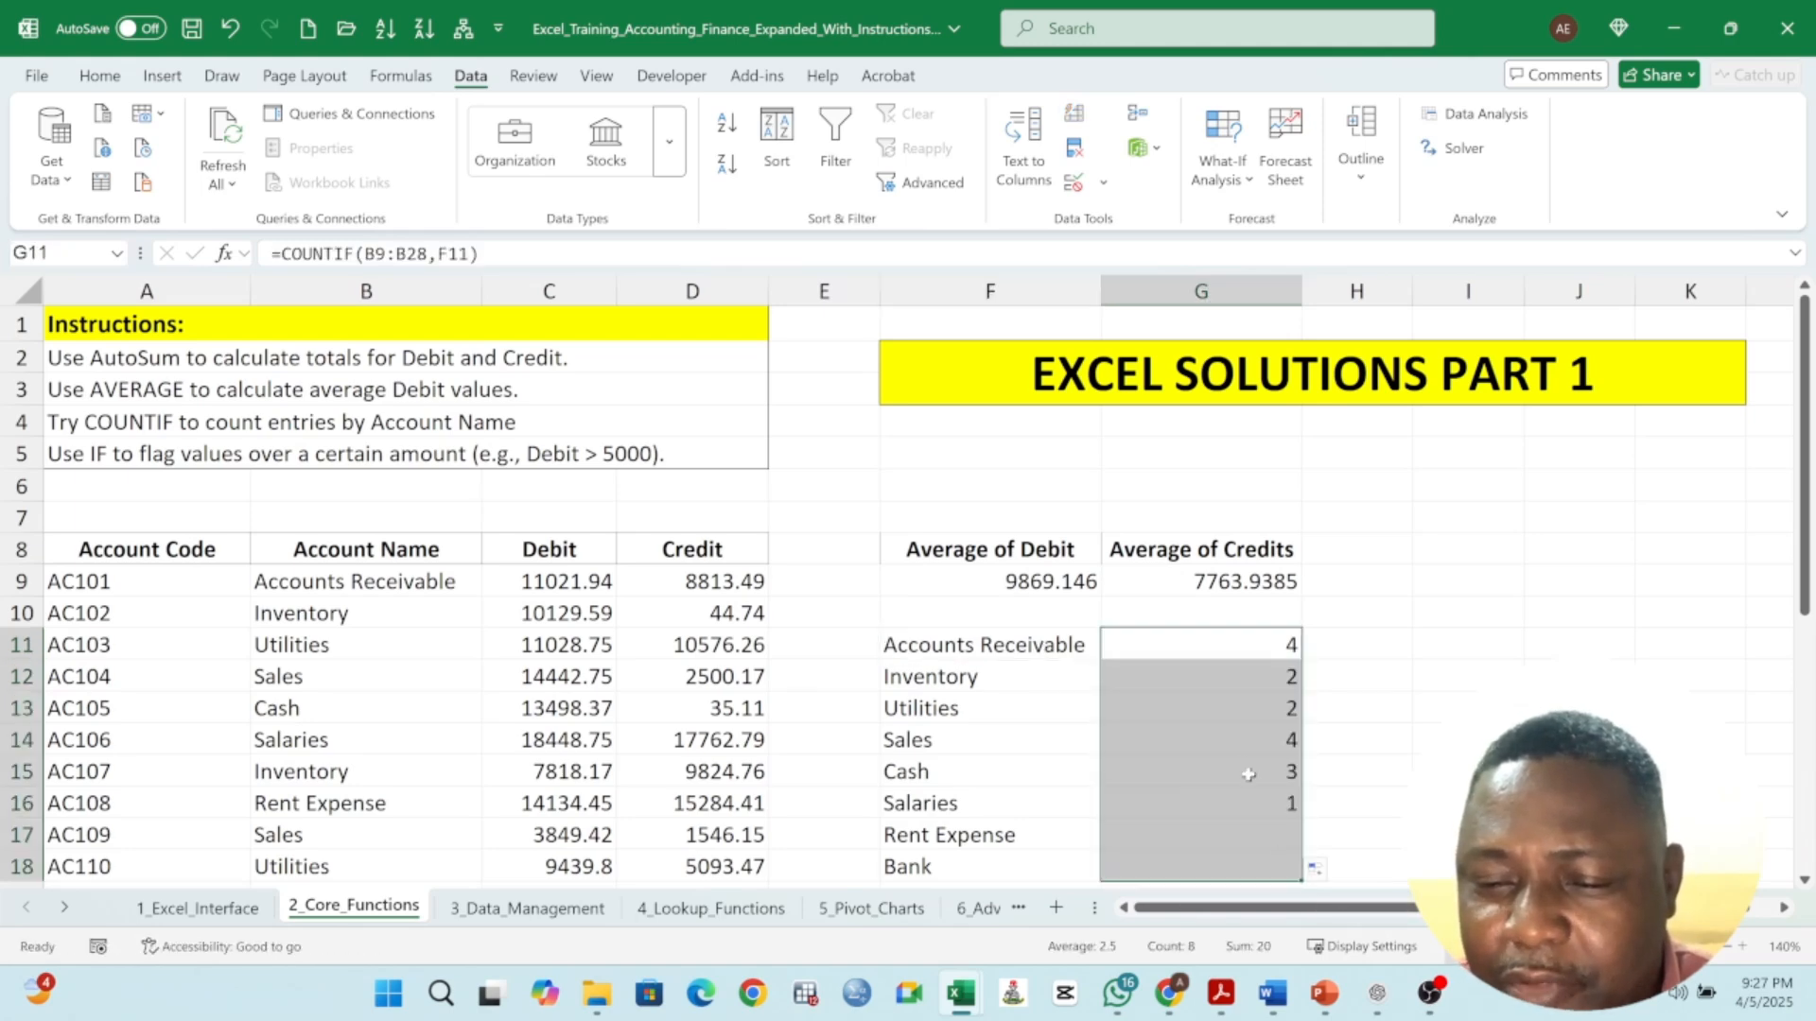
{"action": "scroll", "coordinate": [1234, 756], "scroll_direction": "down", "scroll_amount": 1}
{"action": "left_click", "coordinate": [1209, 582]}
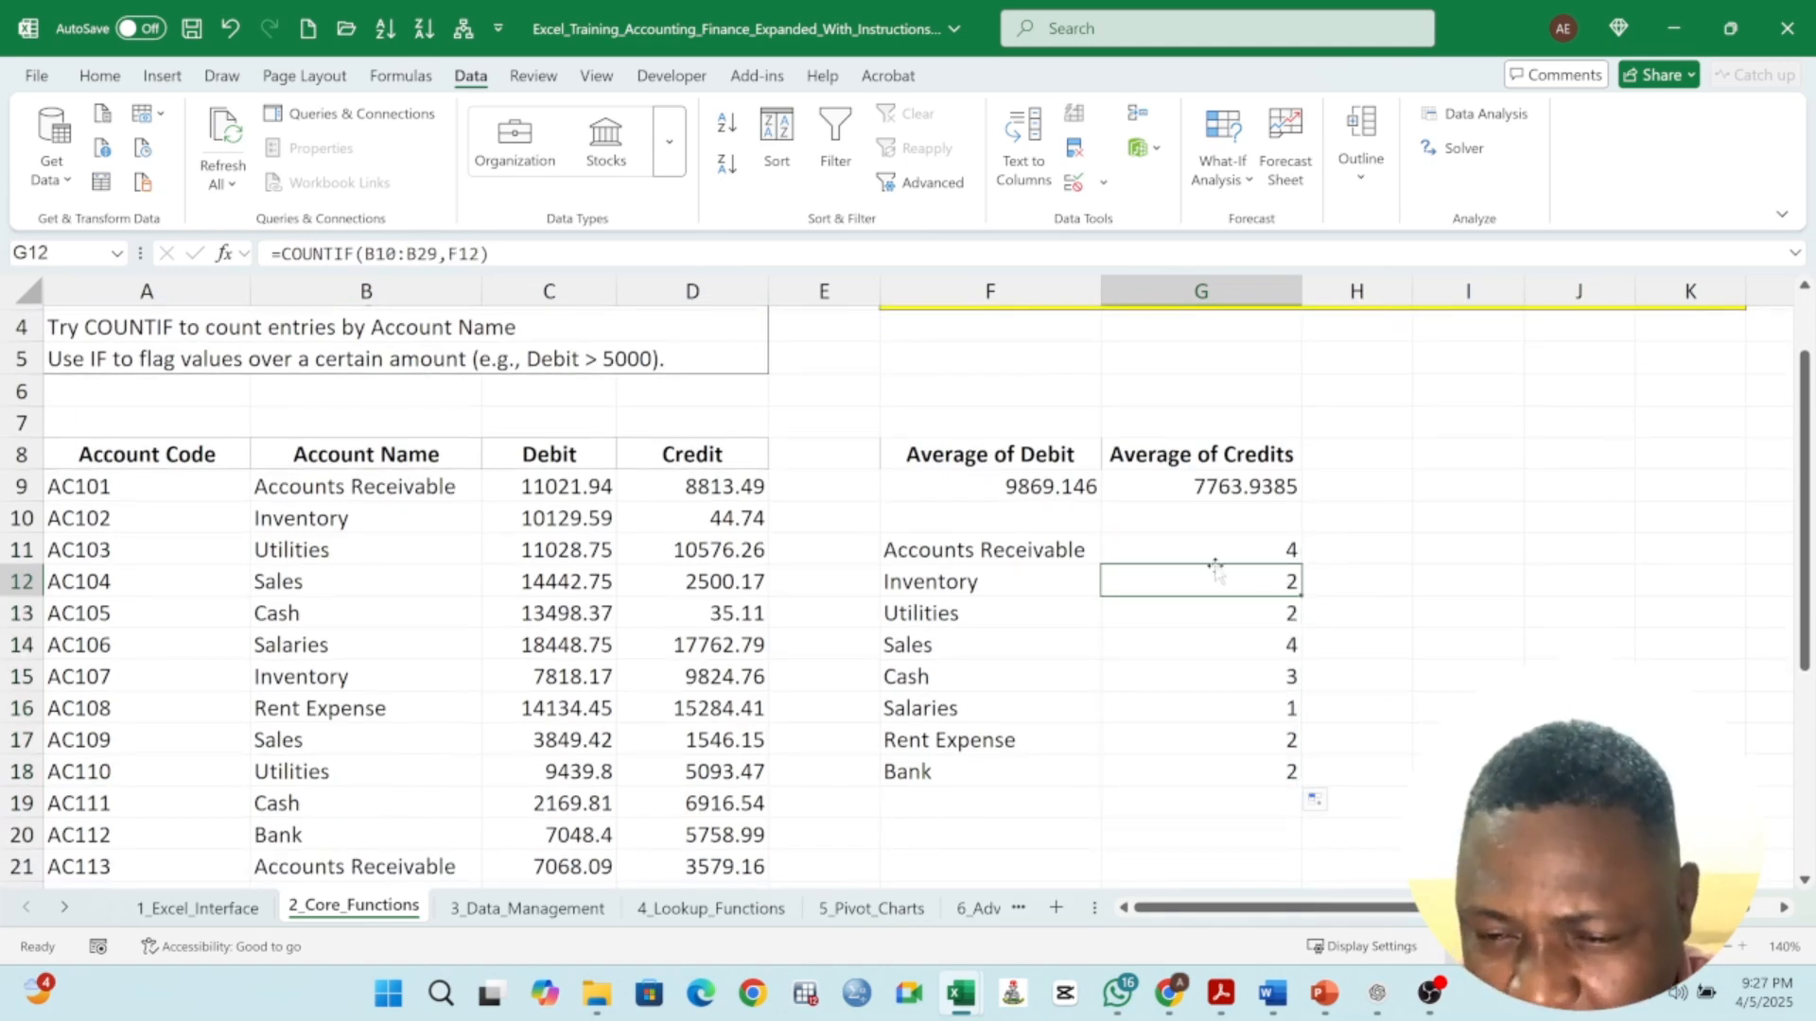
{"action": "double_click", "coordinate": [1257, 551]}
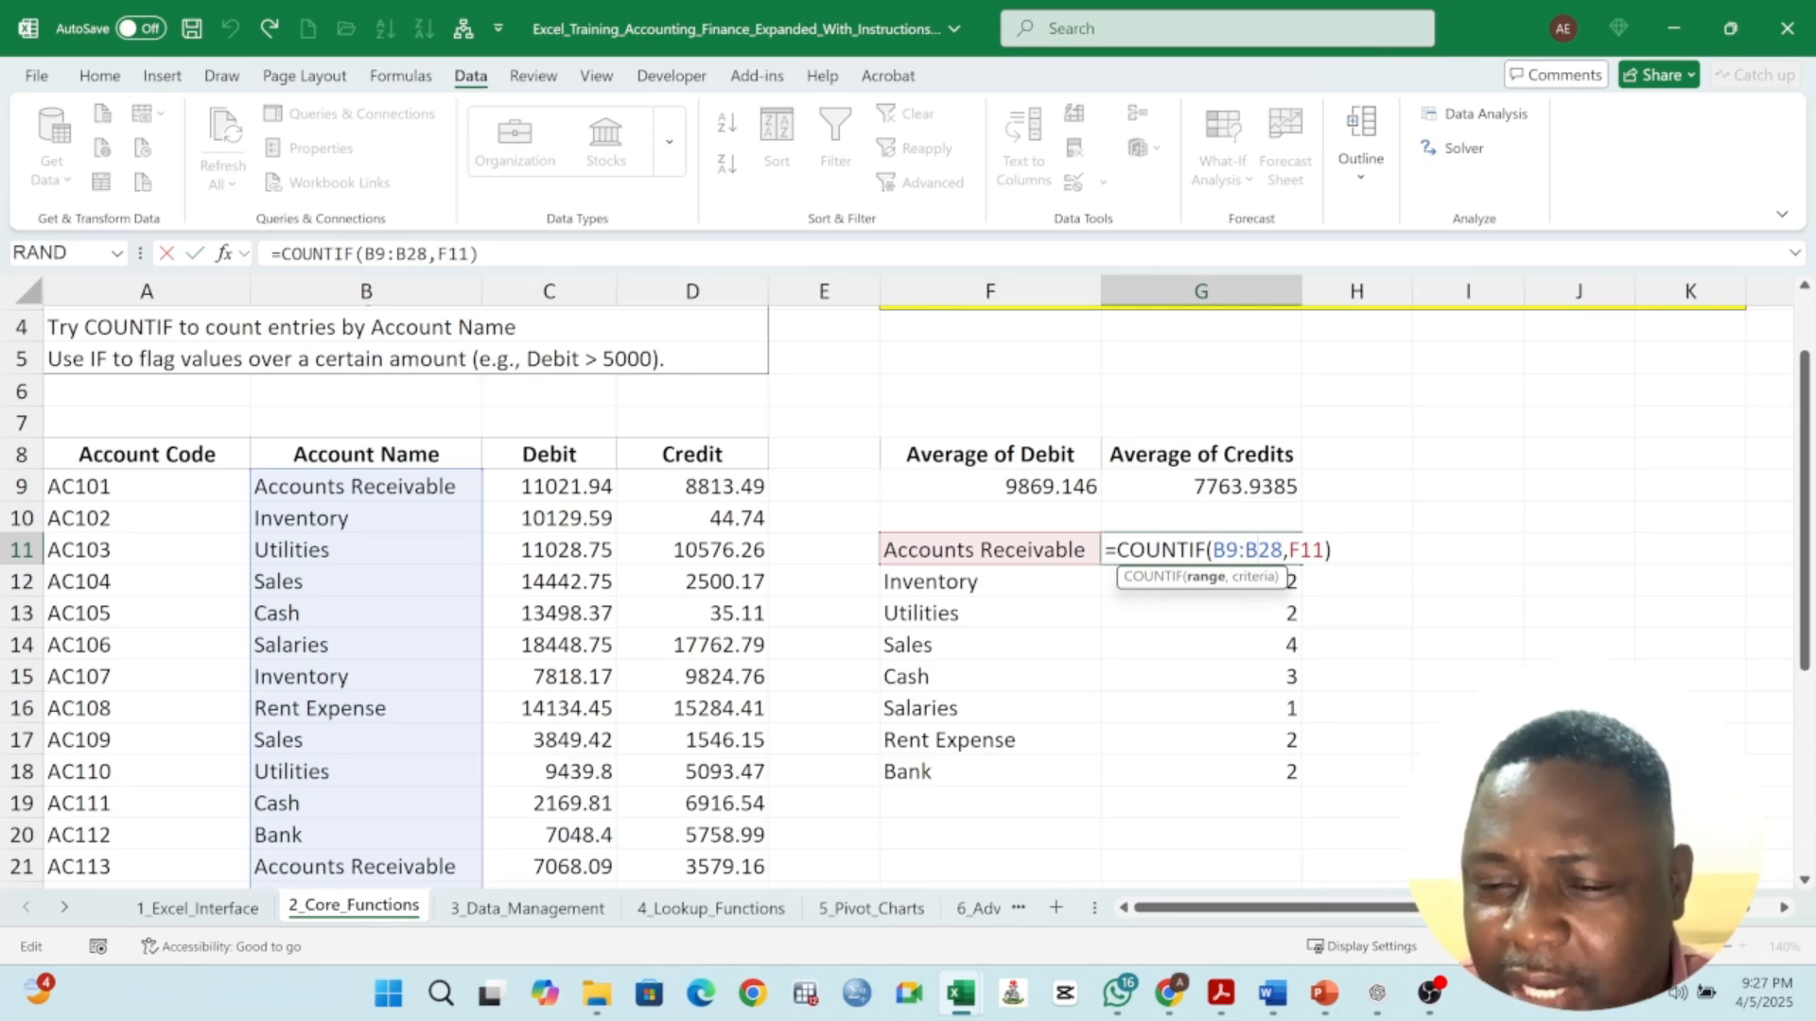
{"action": "left_click_drag", "start_coordinate": [1214, 550], "coordinate": [1283, 550]}
{"action": "left_click", "coordinate": [1283, 551]}
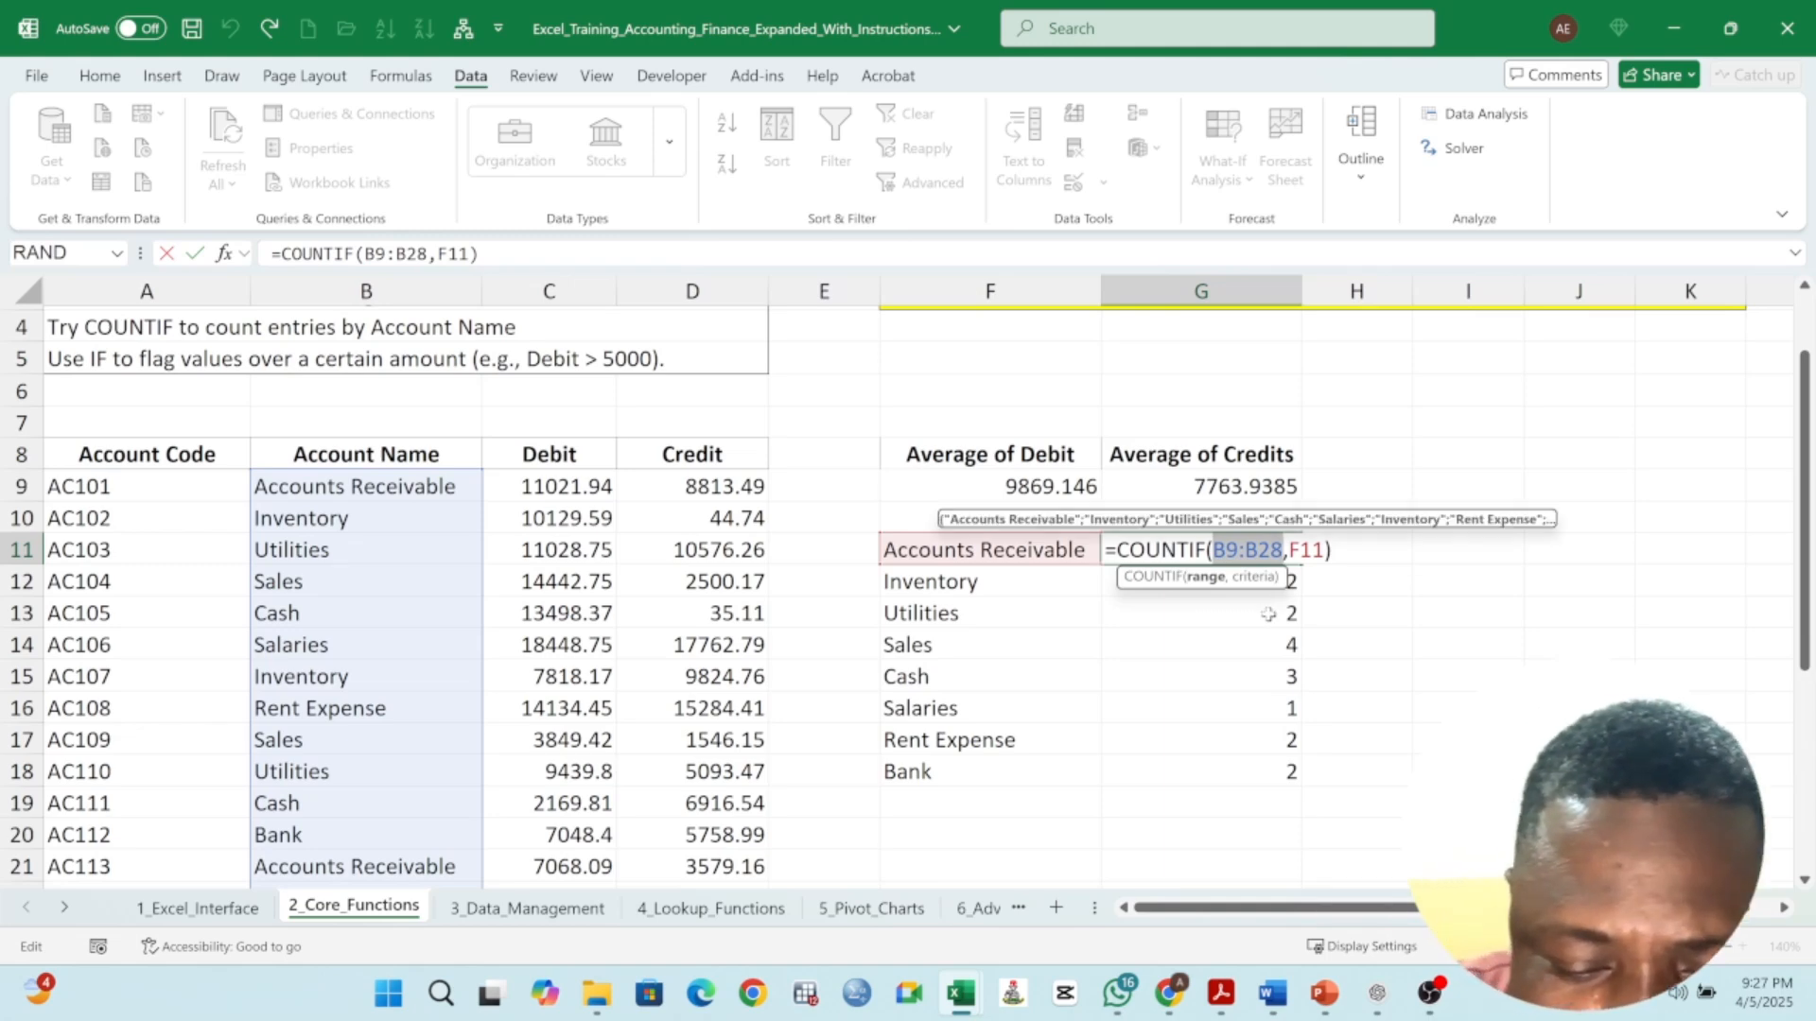
{"action": "key", "text": "F4"}
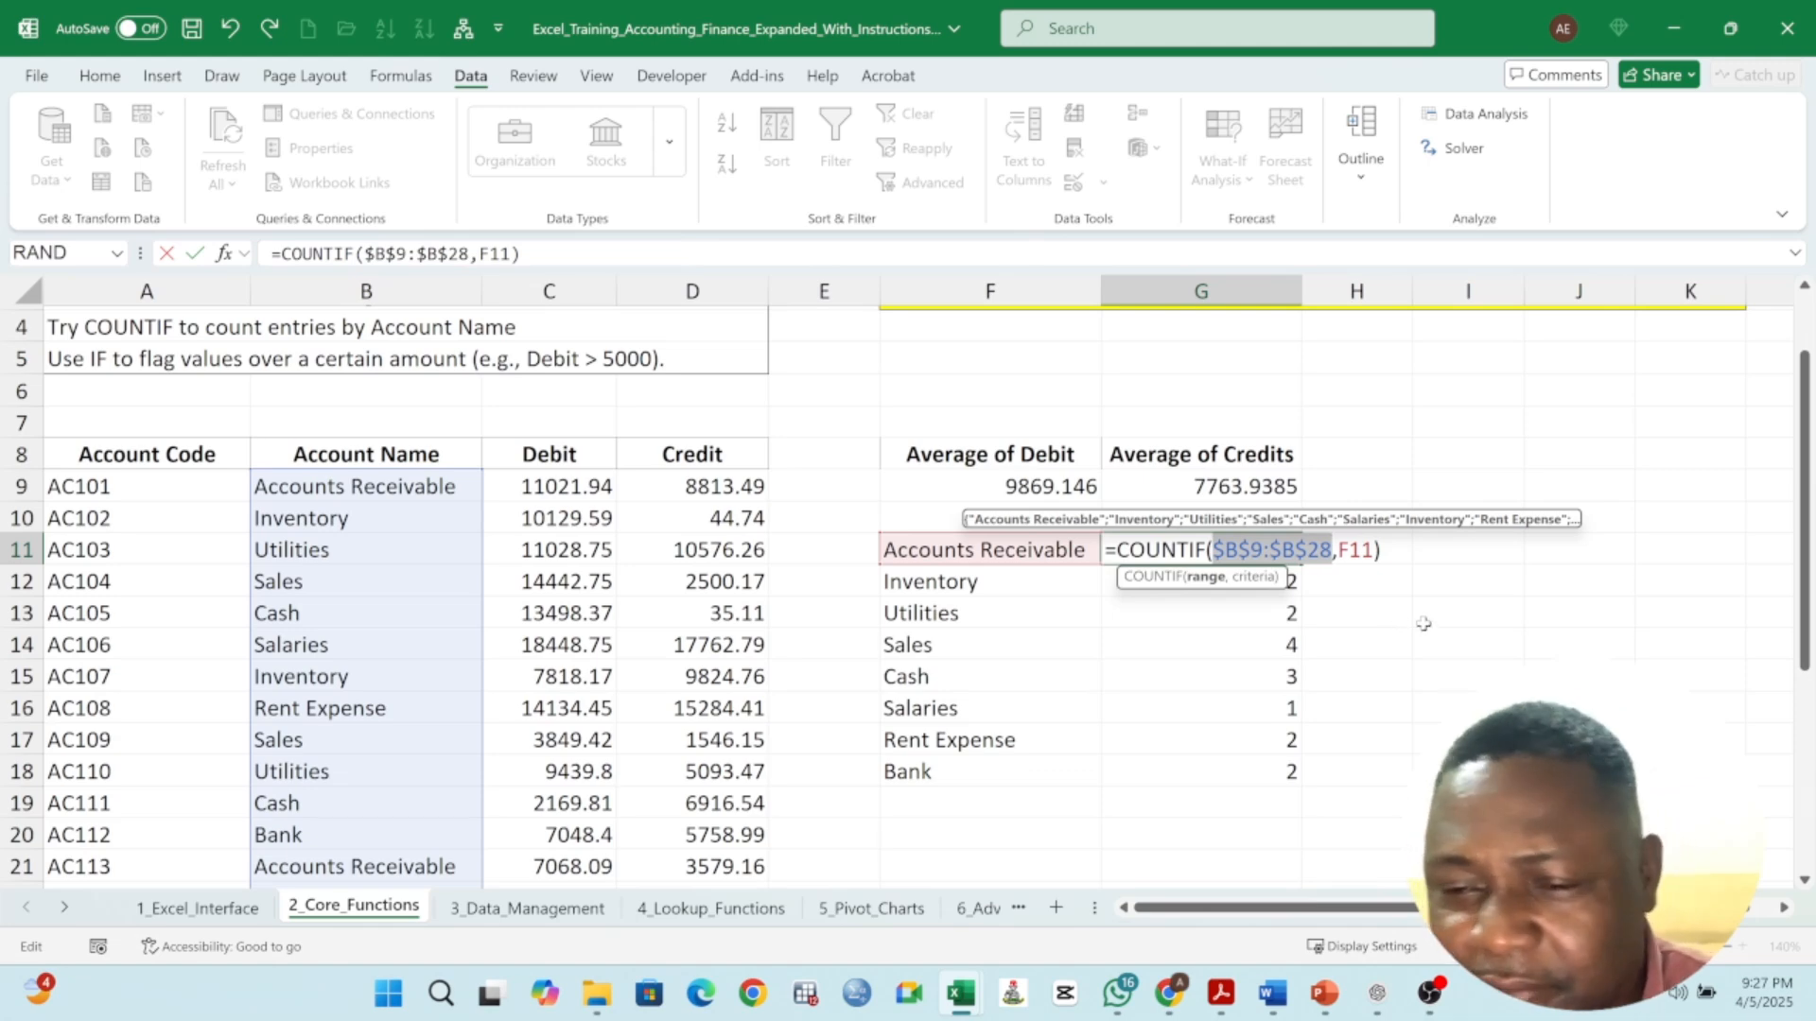
{"action": "key", "text": "Escape"}
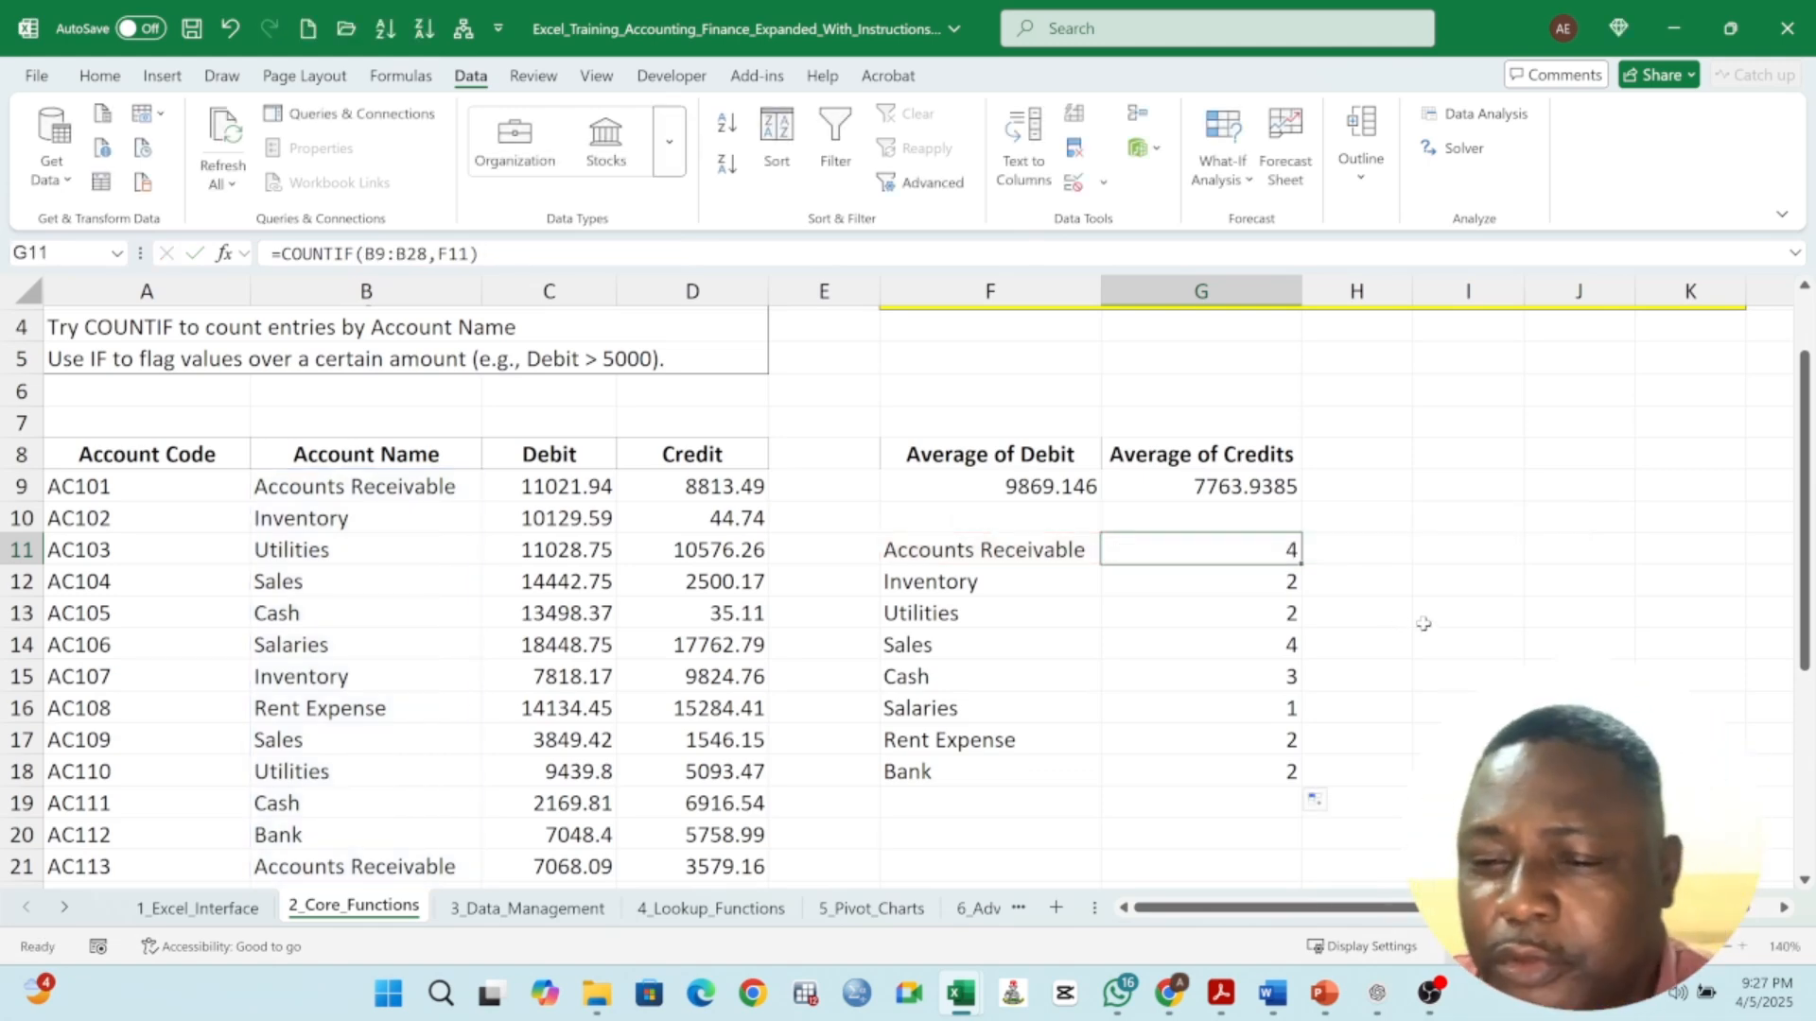
- Make the COUNTIF range in G11 absolute so it reads $B$9:$B$28
{"action": "double_click", "coordinate": [1240, 551]}
{"action": "left_click_drag", "start_coordinate": [1213, 551], "coordinate": [1284, 551]}
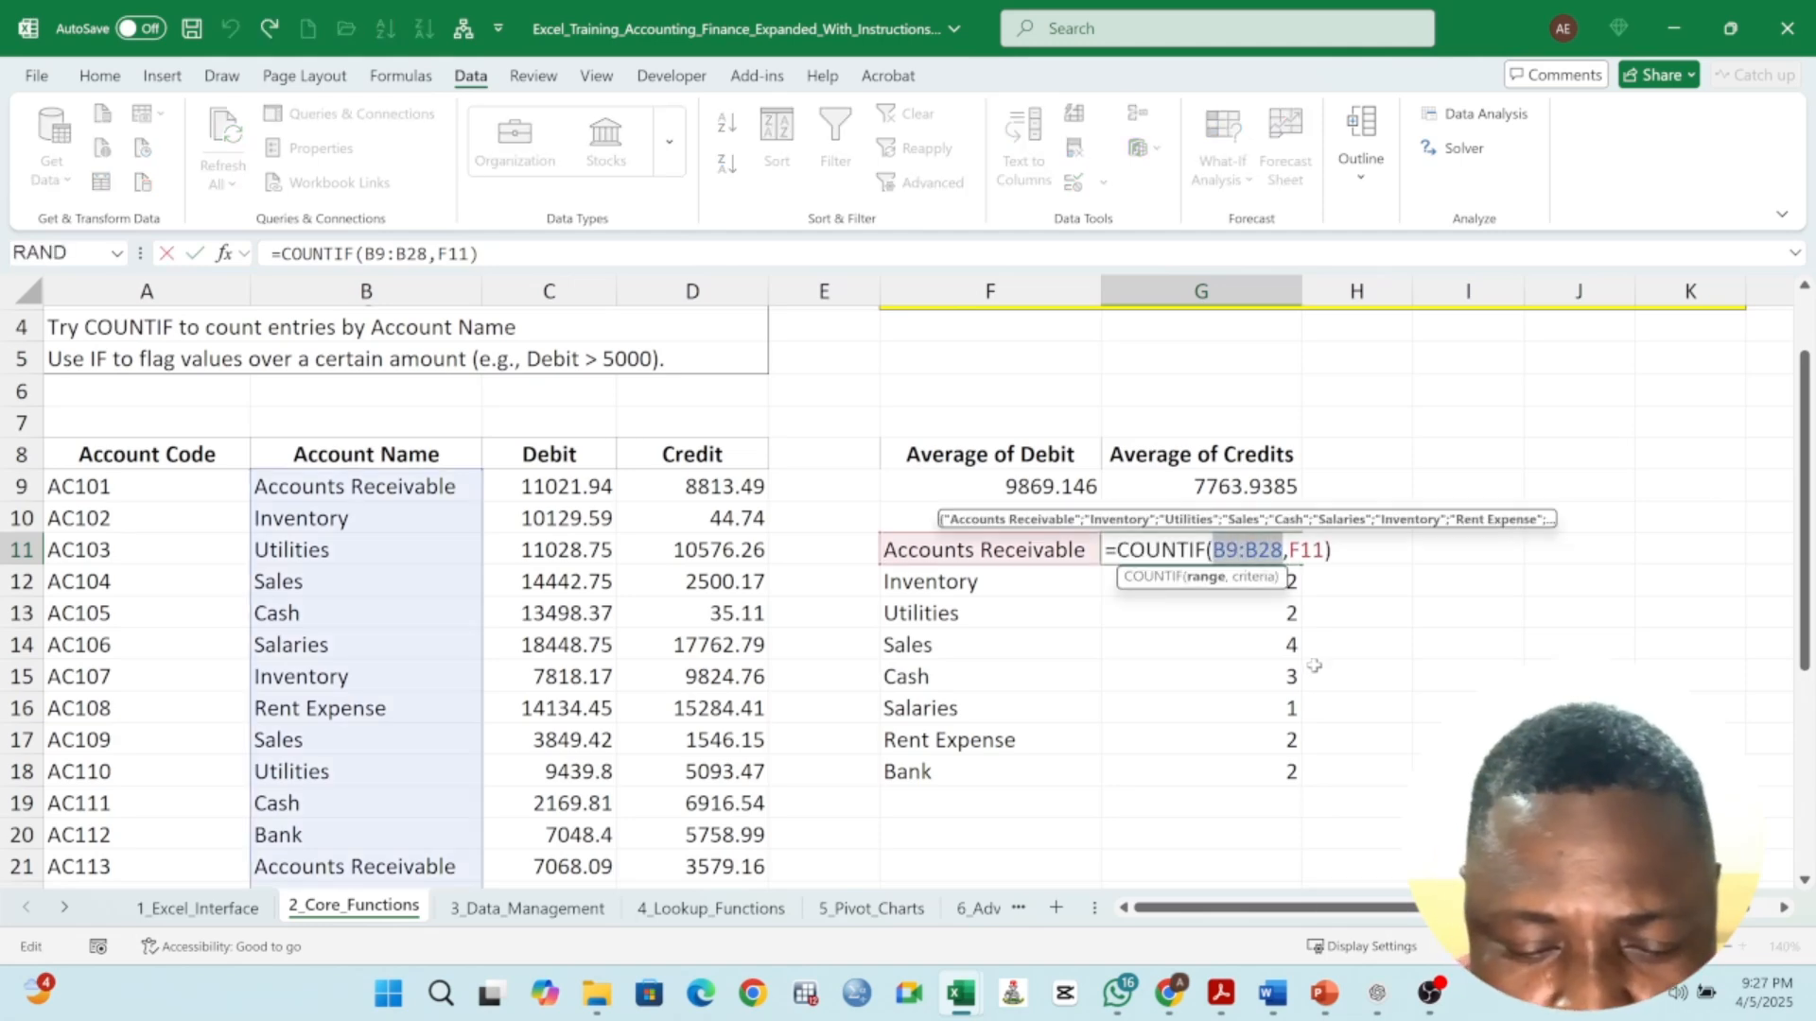
{"action": "key", "text": "F4"}
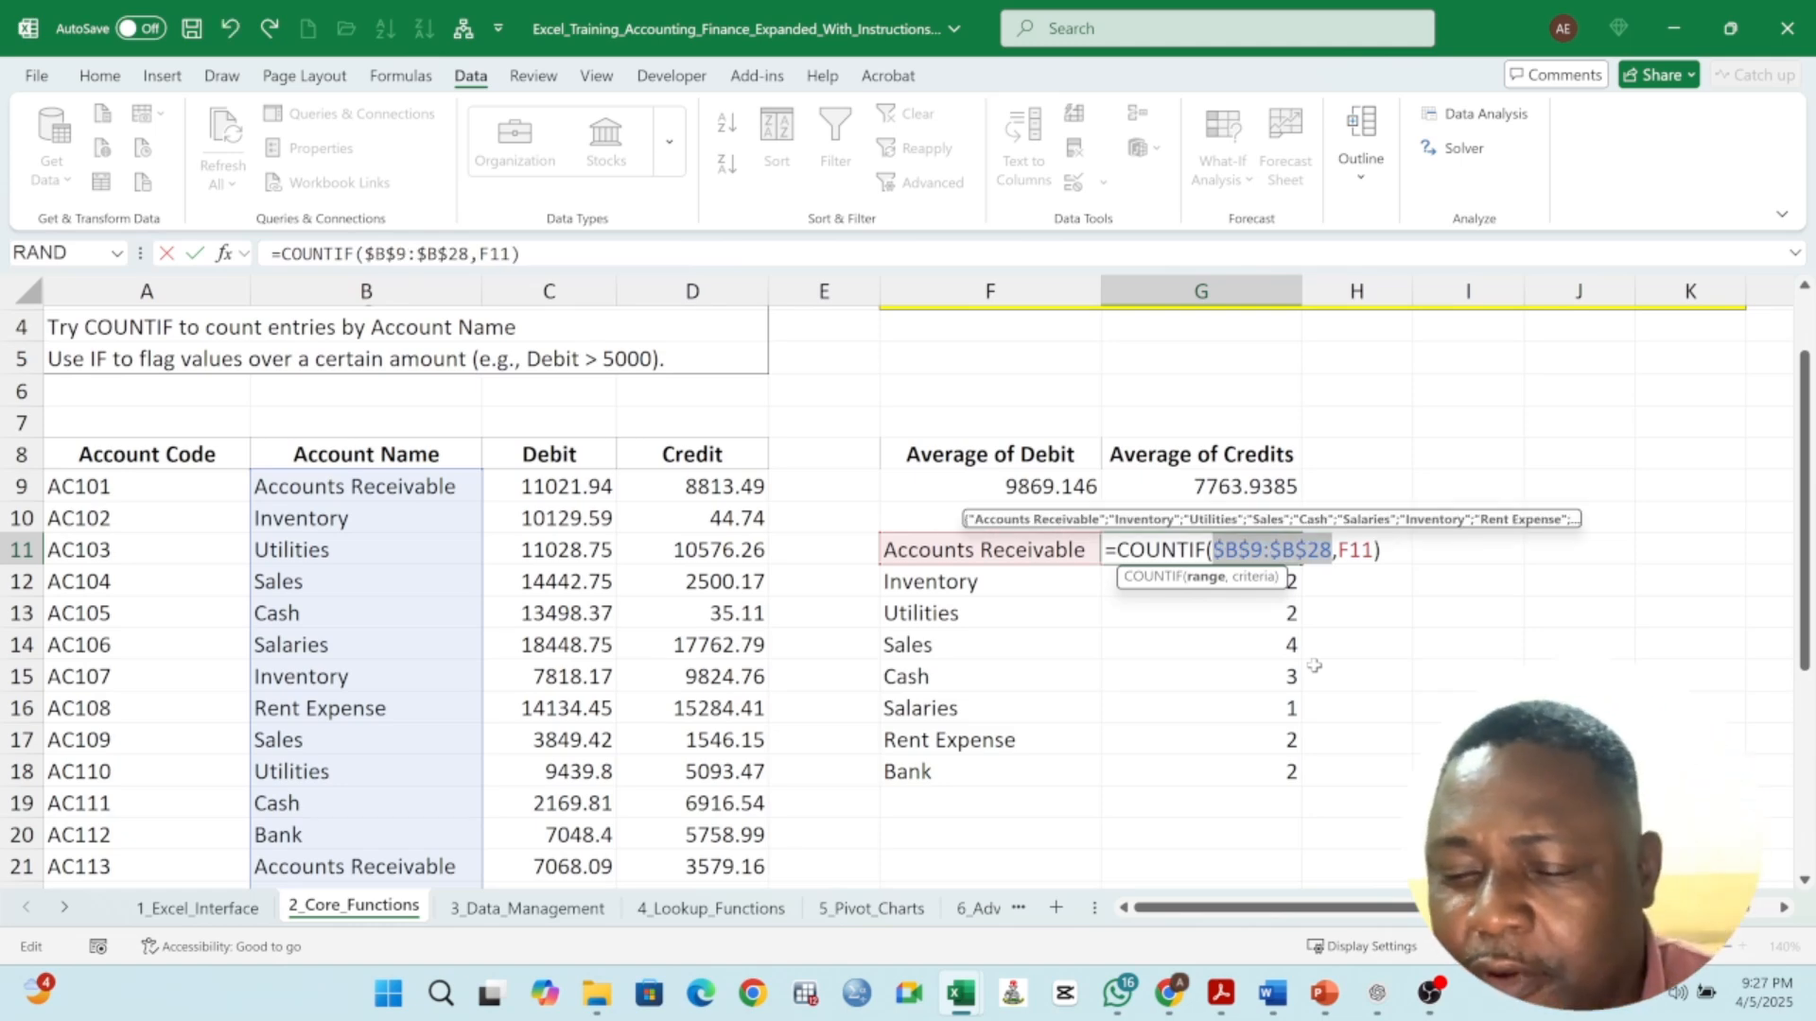
{"action": "key", "text": "Return"}
- Fill the updated COUNTIF formula from G11 down to G18
{"action": "left_click", "coordinate": [1279, 551]}
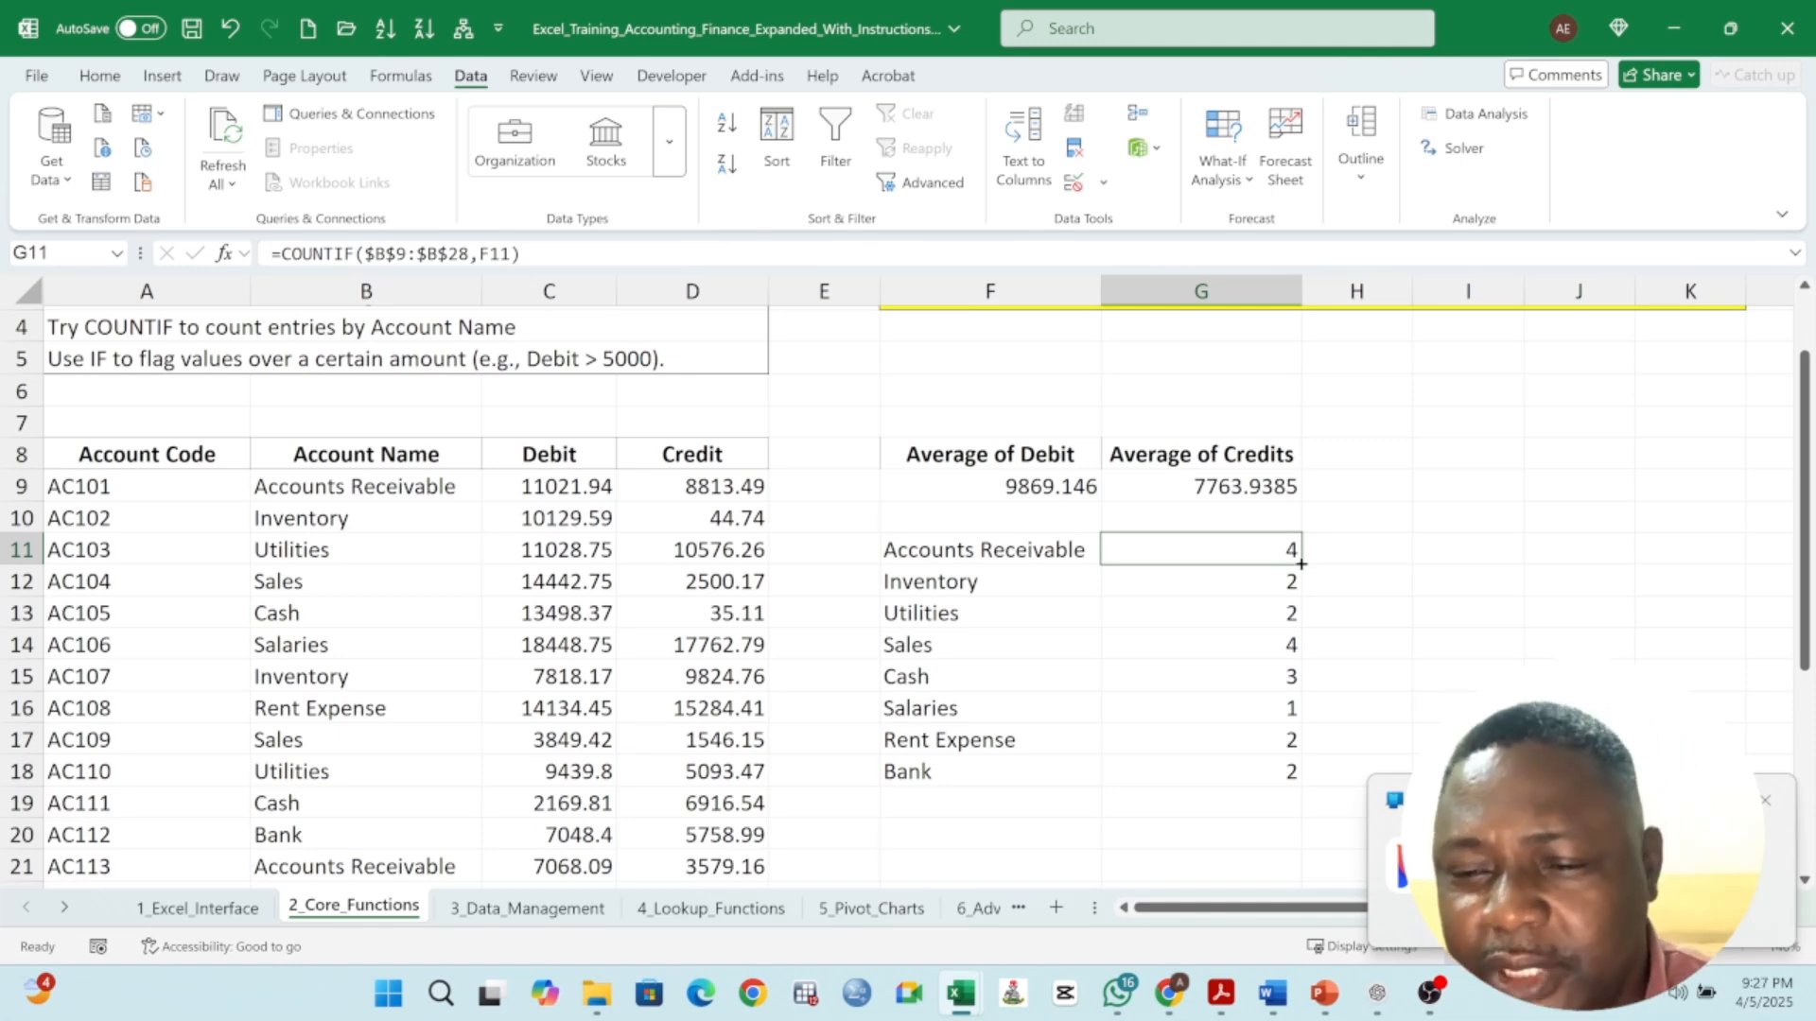
{"action": "double_click", "coordinate": [1302, 564]}
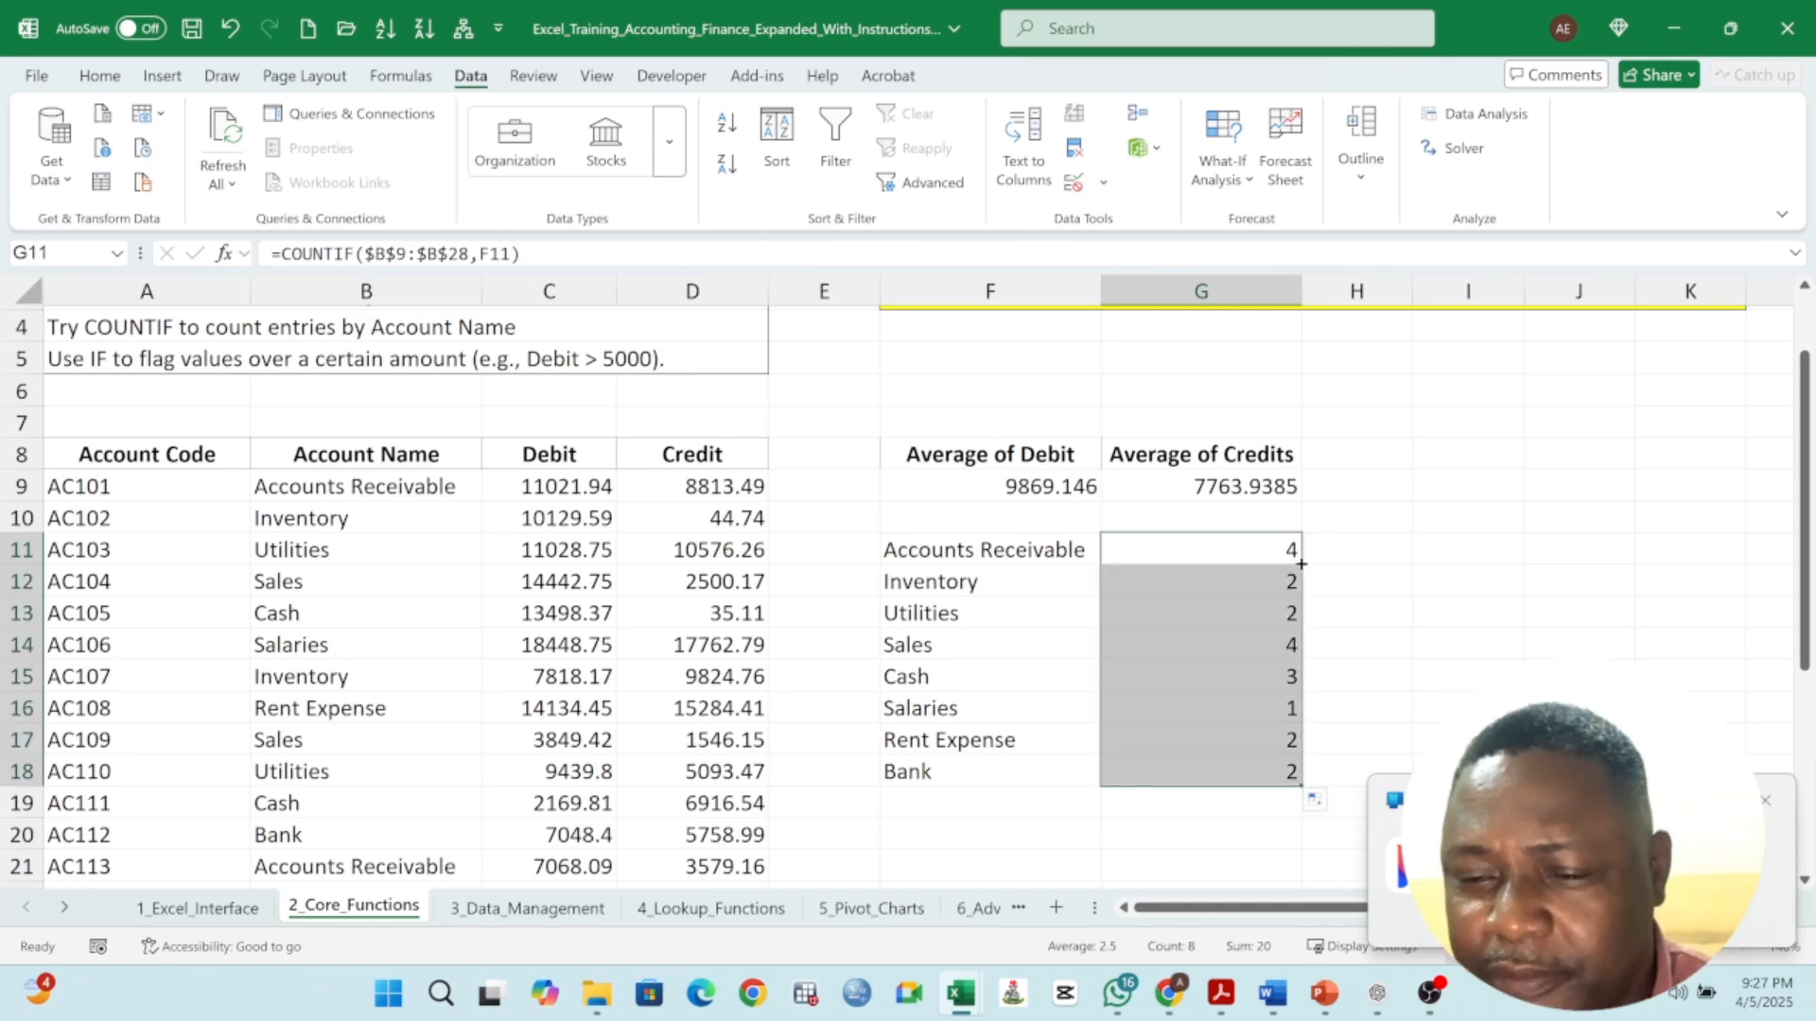
{"action": "left_click", "coordinate": [1765, 803]}
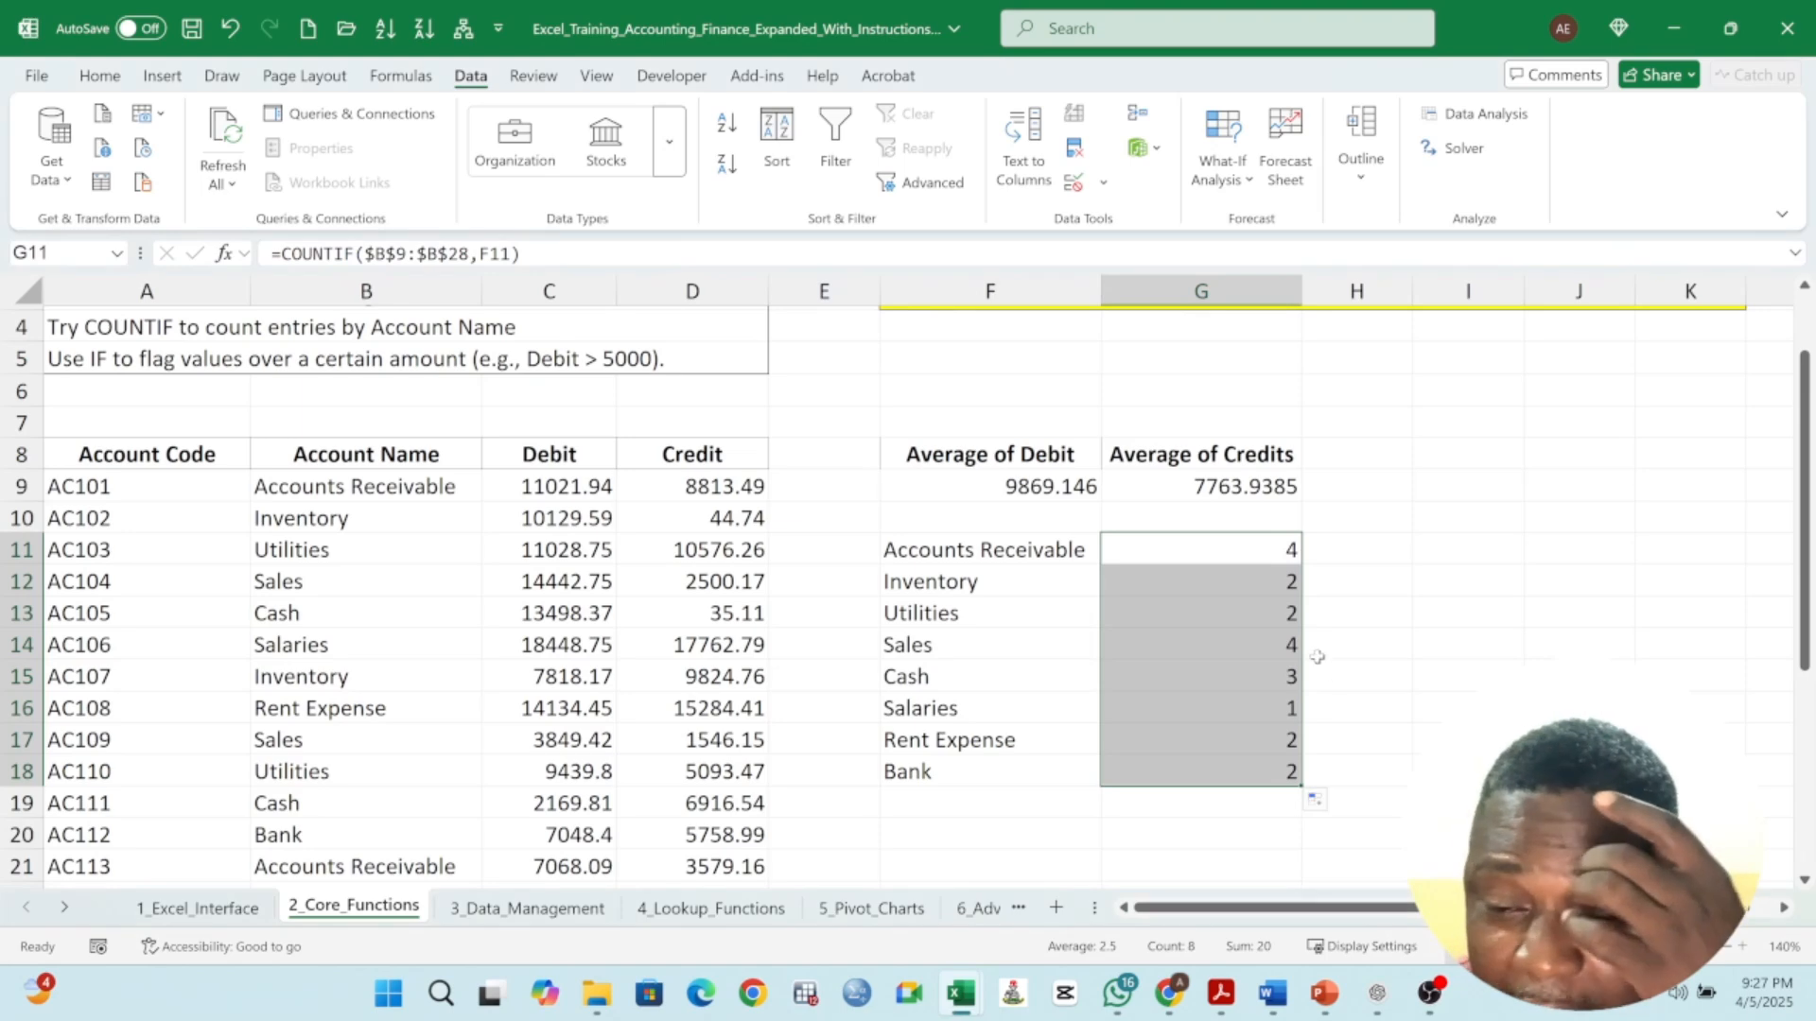
- Review the COUNTIF formulas in G12 to G18 against the instructions and the results block
{"action": "left_click", "coordinate": [1234, 586]}
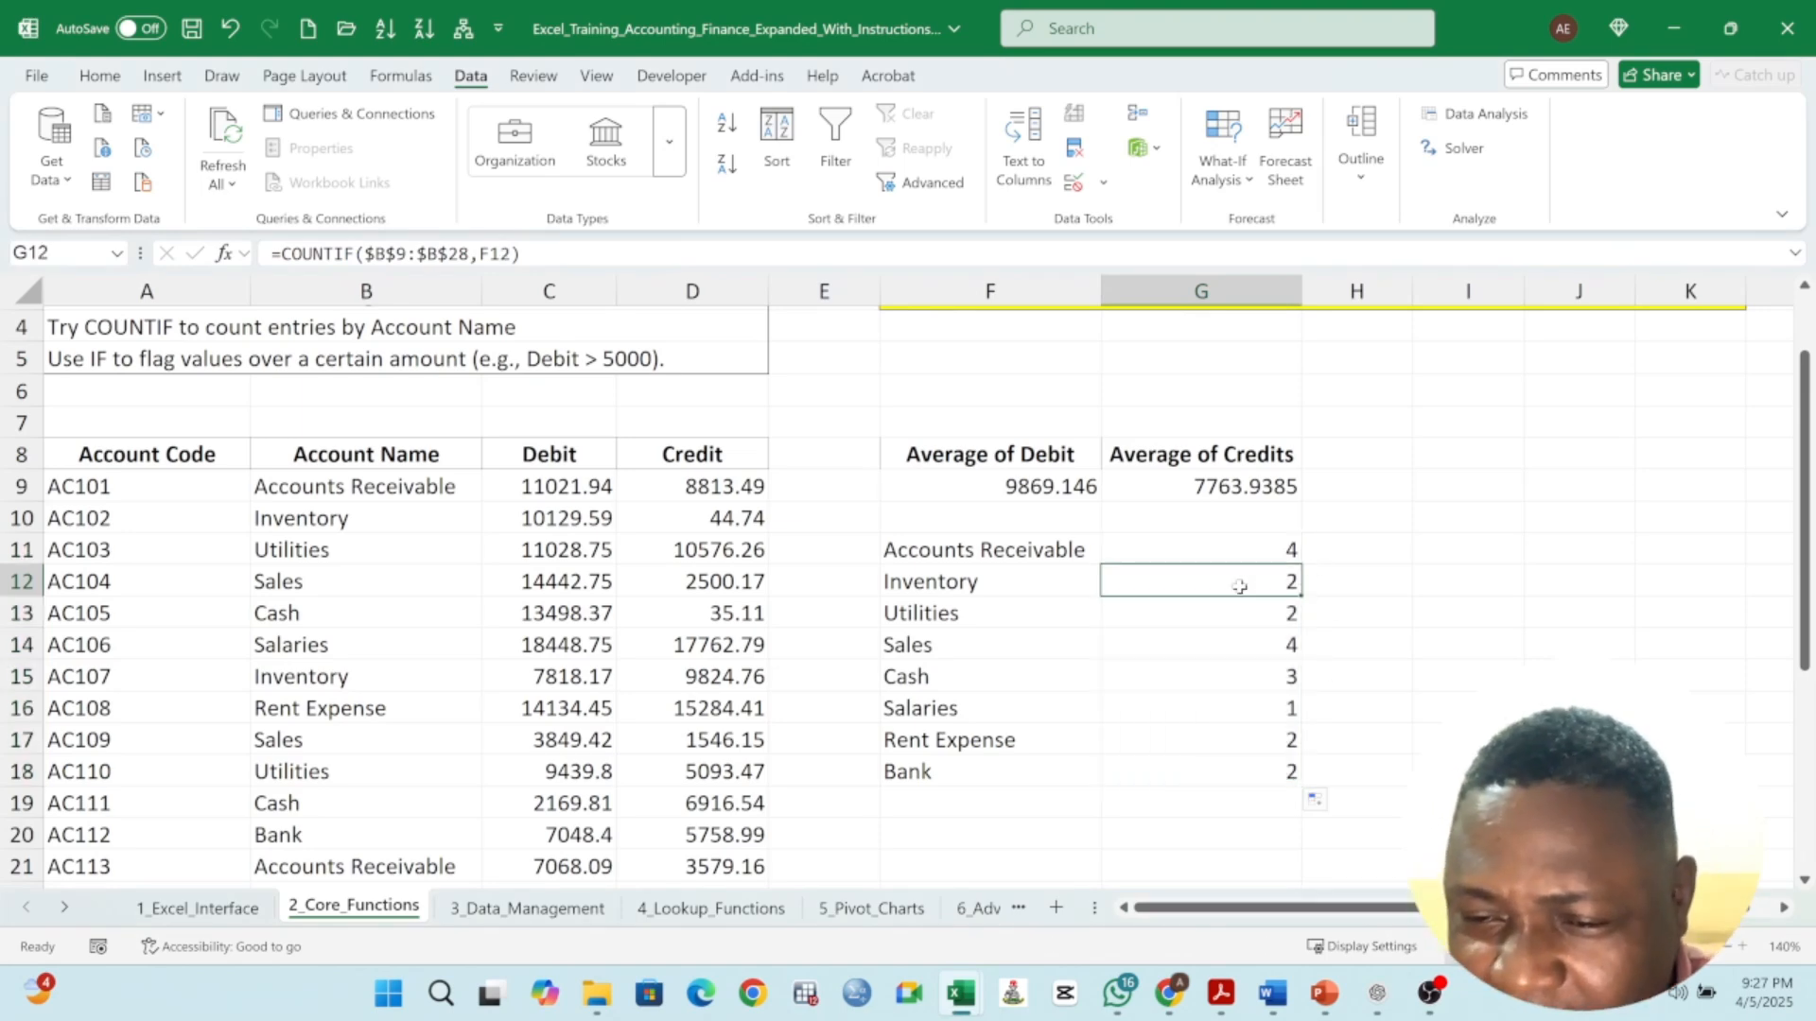
{"action": "left_click", "coordinate": [1206, 616]}
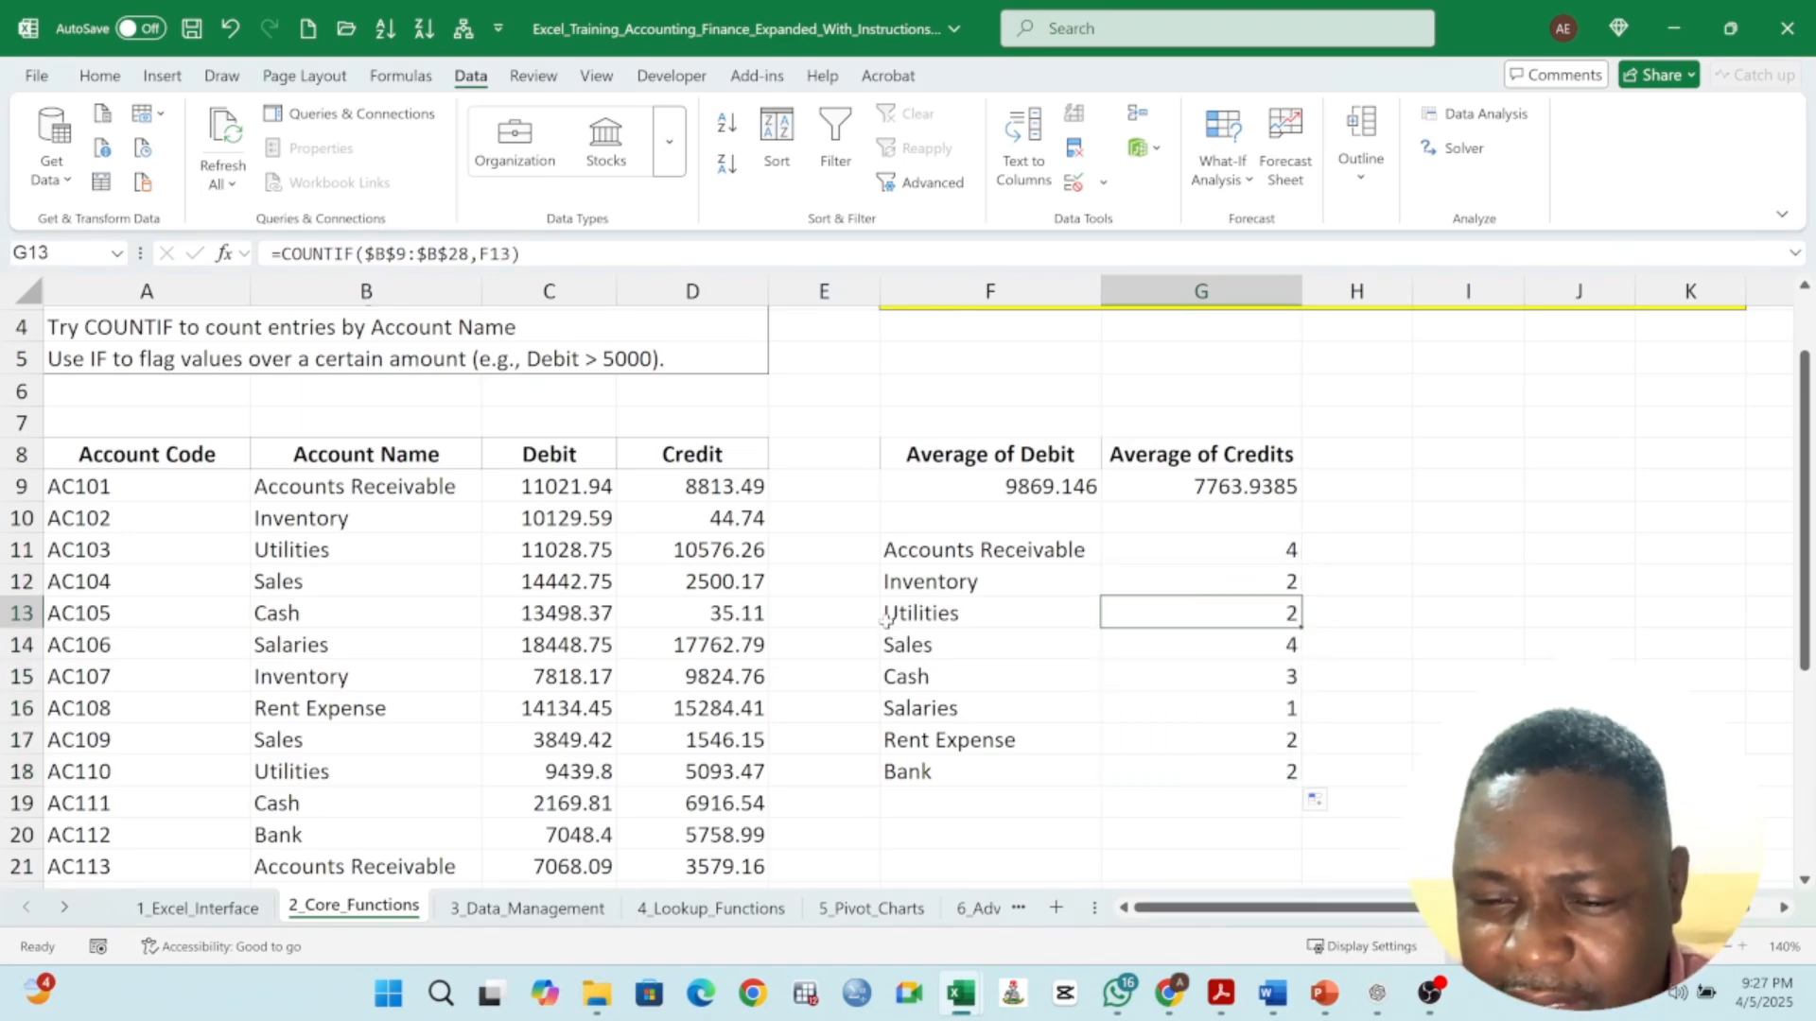
{"action": "left_click", "coordinate": [1236, 651]}
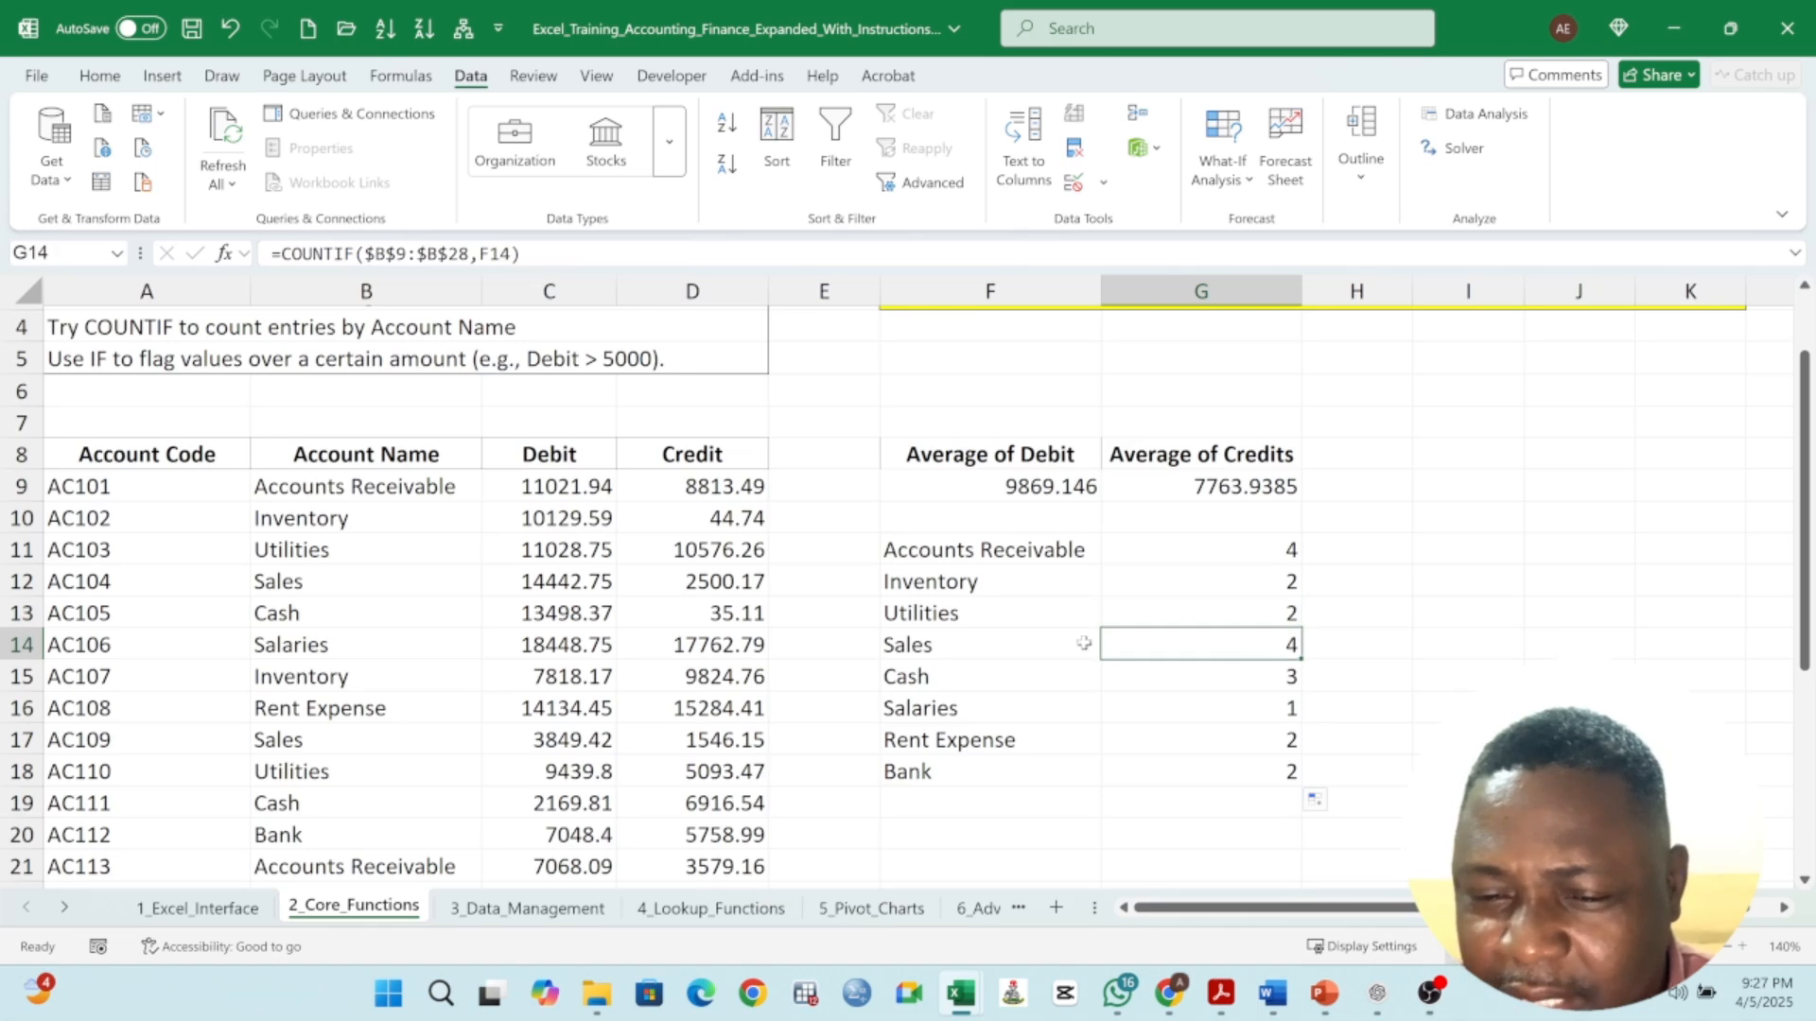
{"action": "left_click", "coordinate": [1229, 682]}
{"action": "left_click", "coordinate": [1236, 714]}
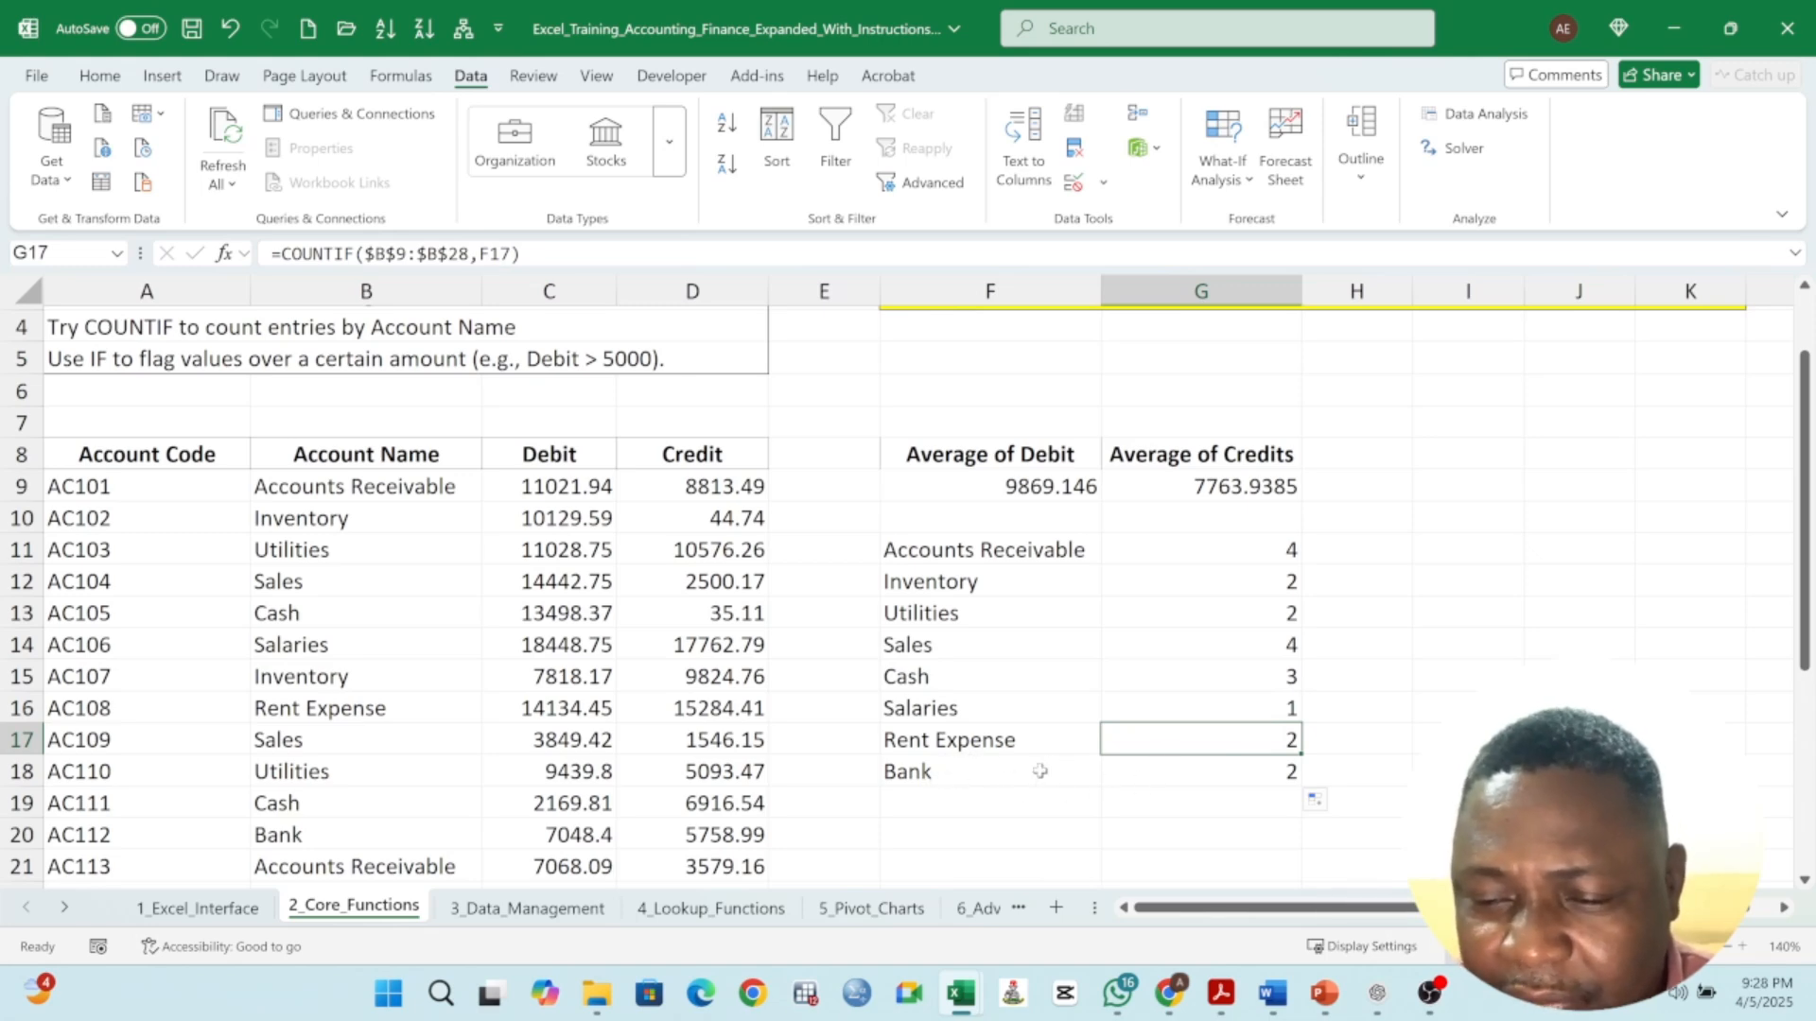
{"action": "left_click", "coordinate": [1267, 769]}
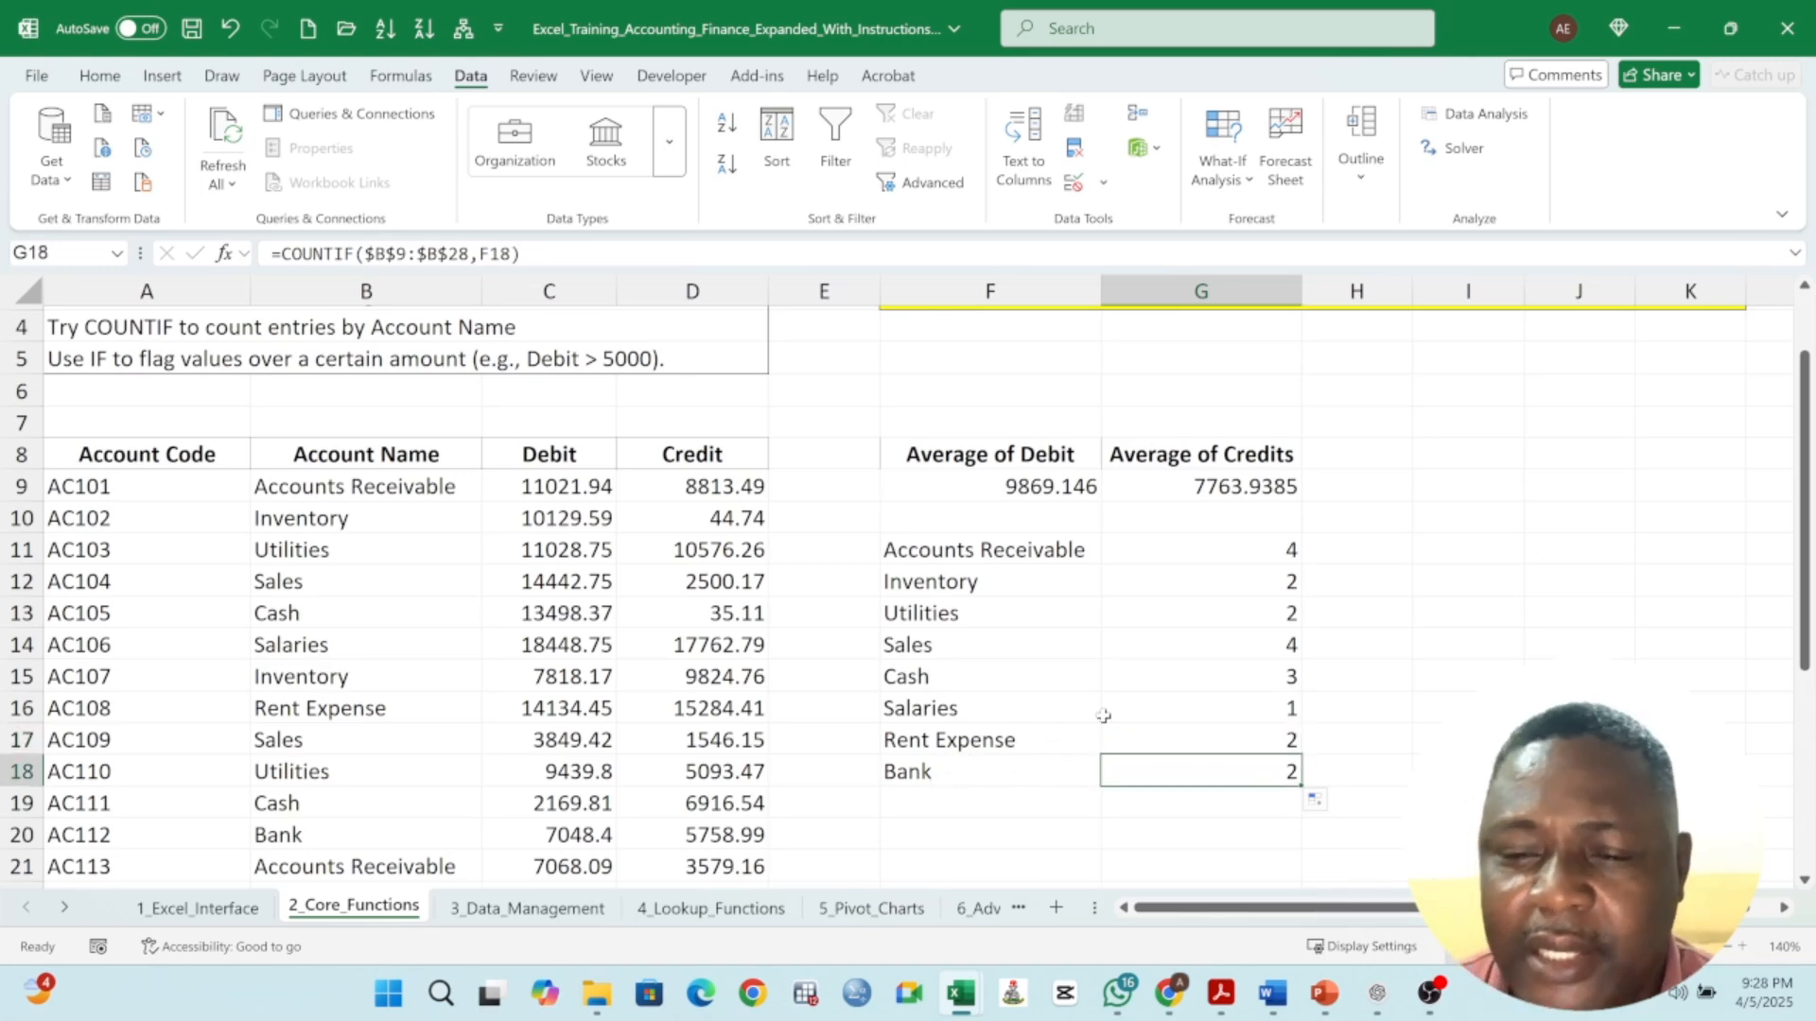
{"action": "scroll", "coordinate": [376, 477], "scroll_direction": "up", "scroll_amount": 1}
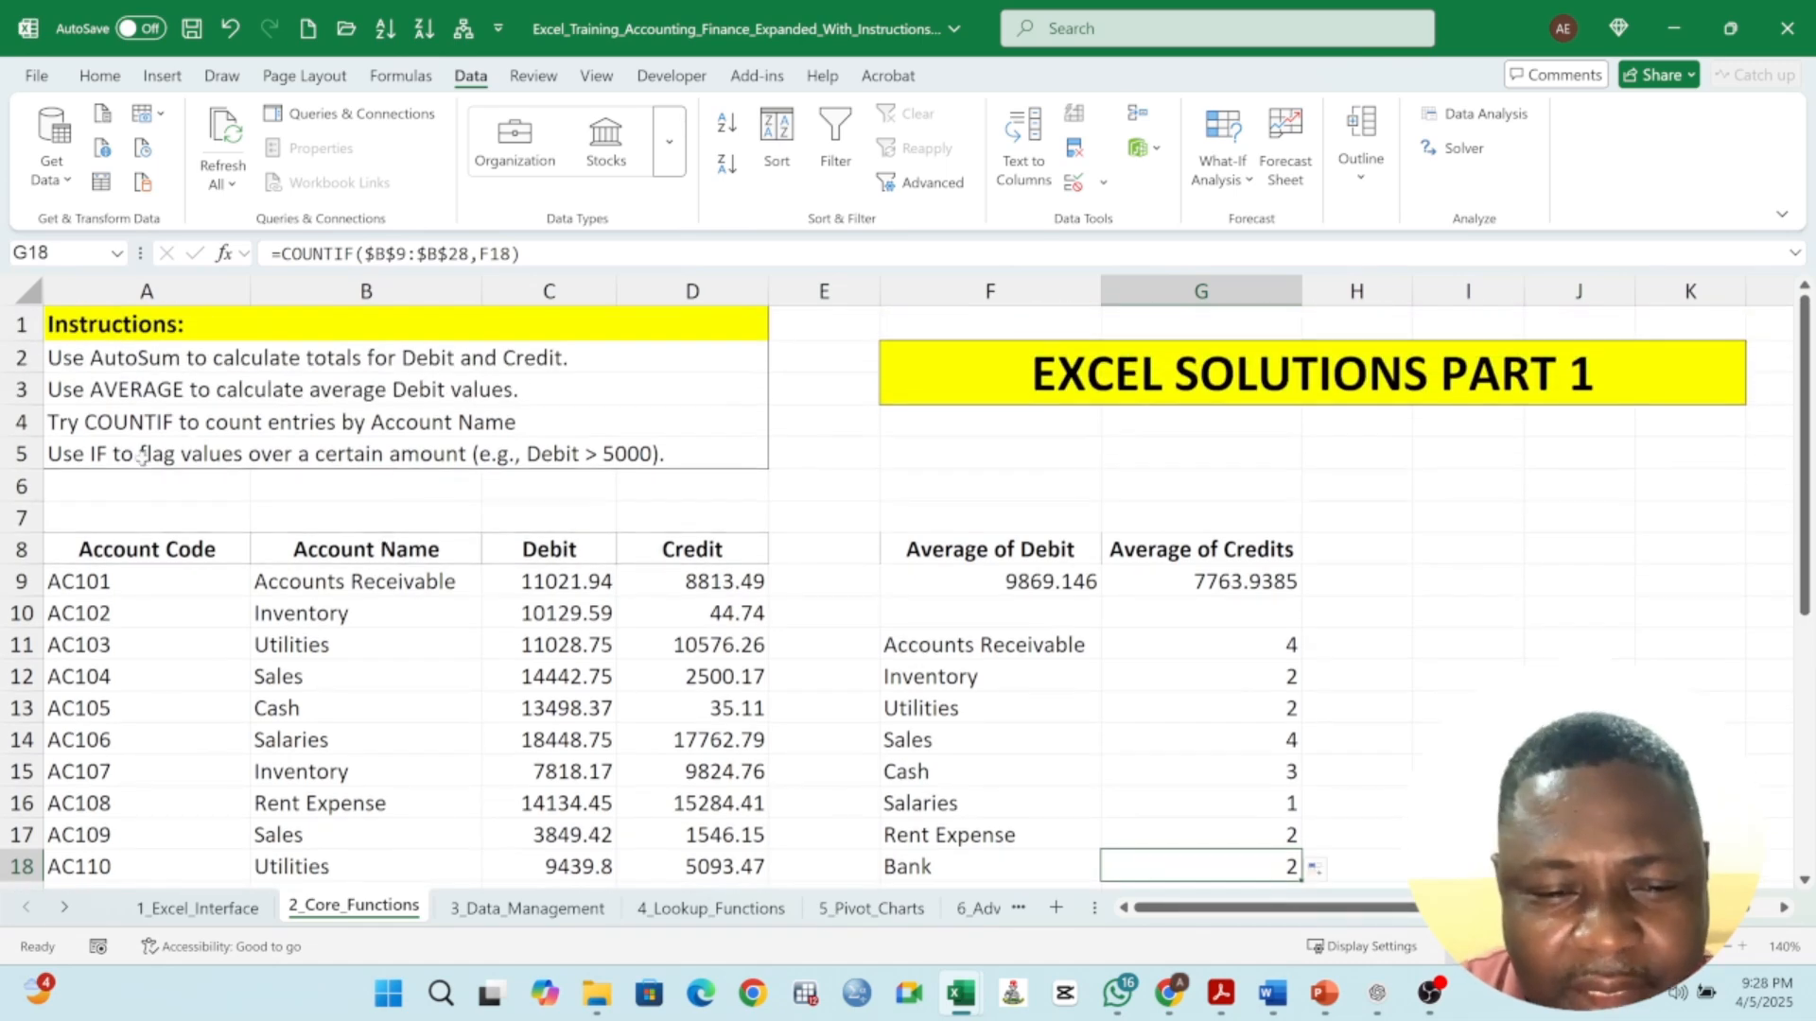
{"action": "left_click", "coordinate": [185, 422]}
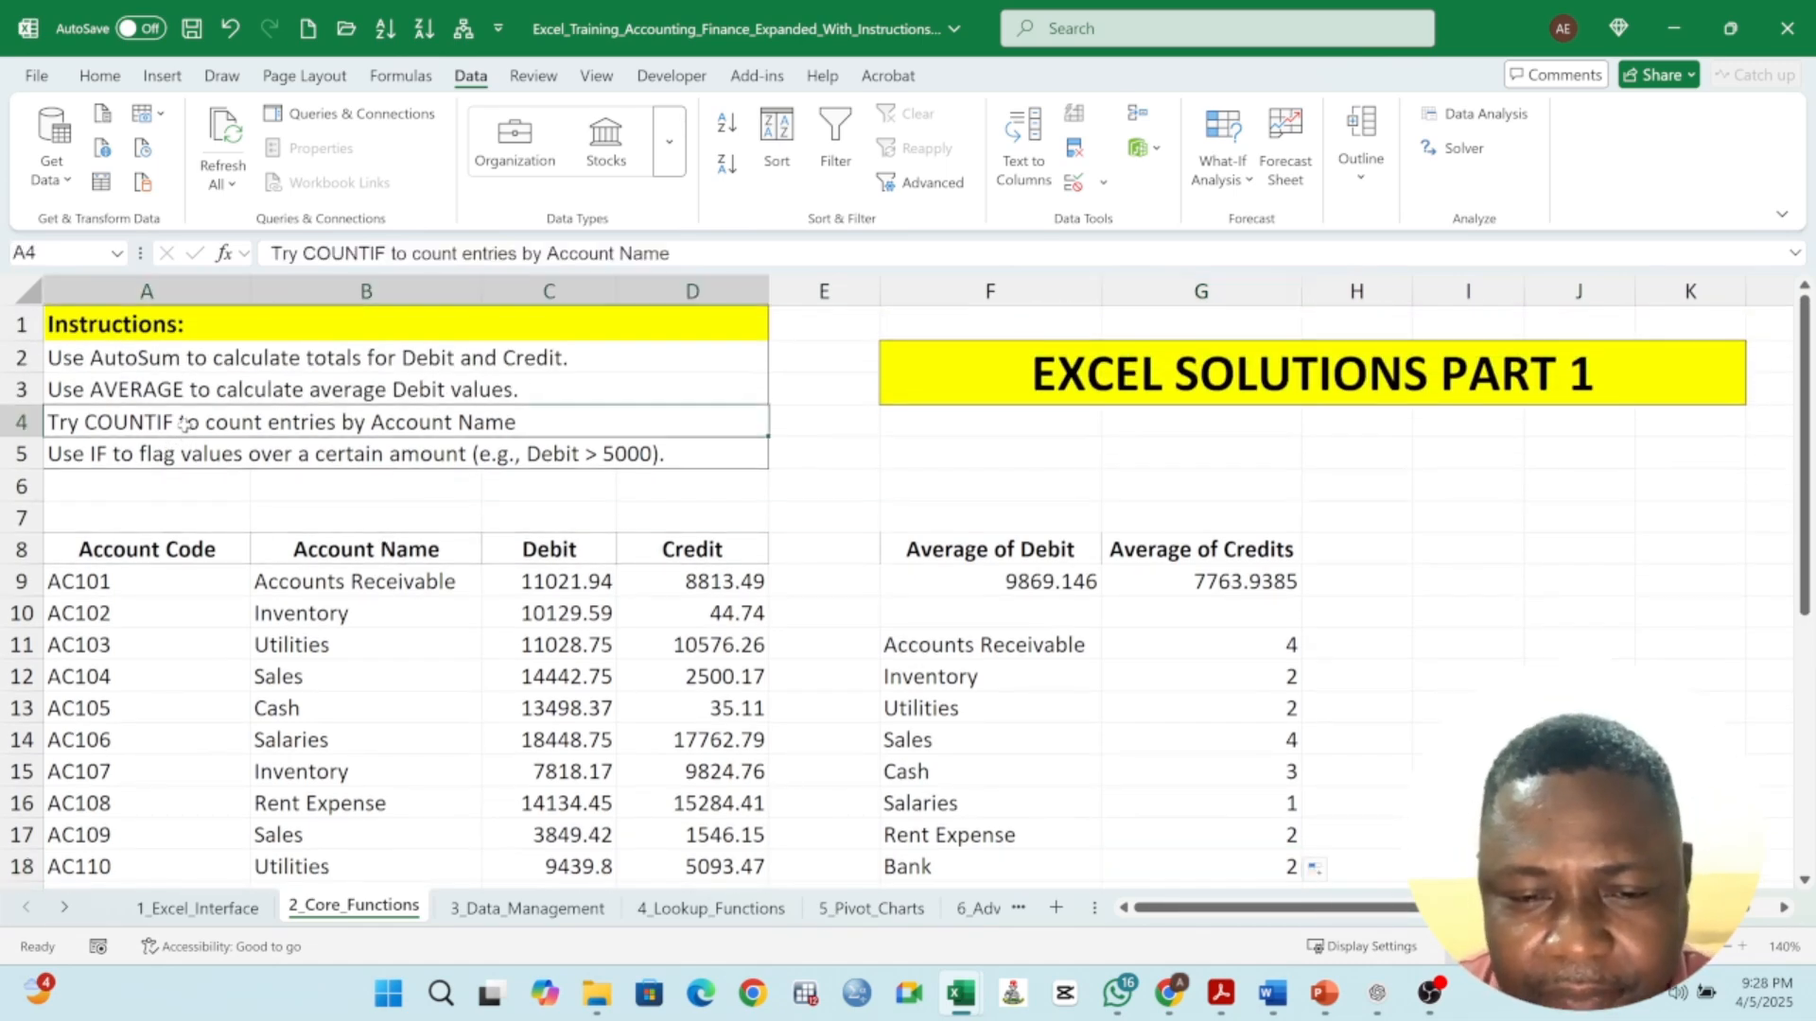
{"action": "scroll", "coordinate": [936, 568], "scroll_direction": "down", "scroll_amount": 1}
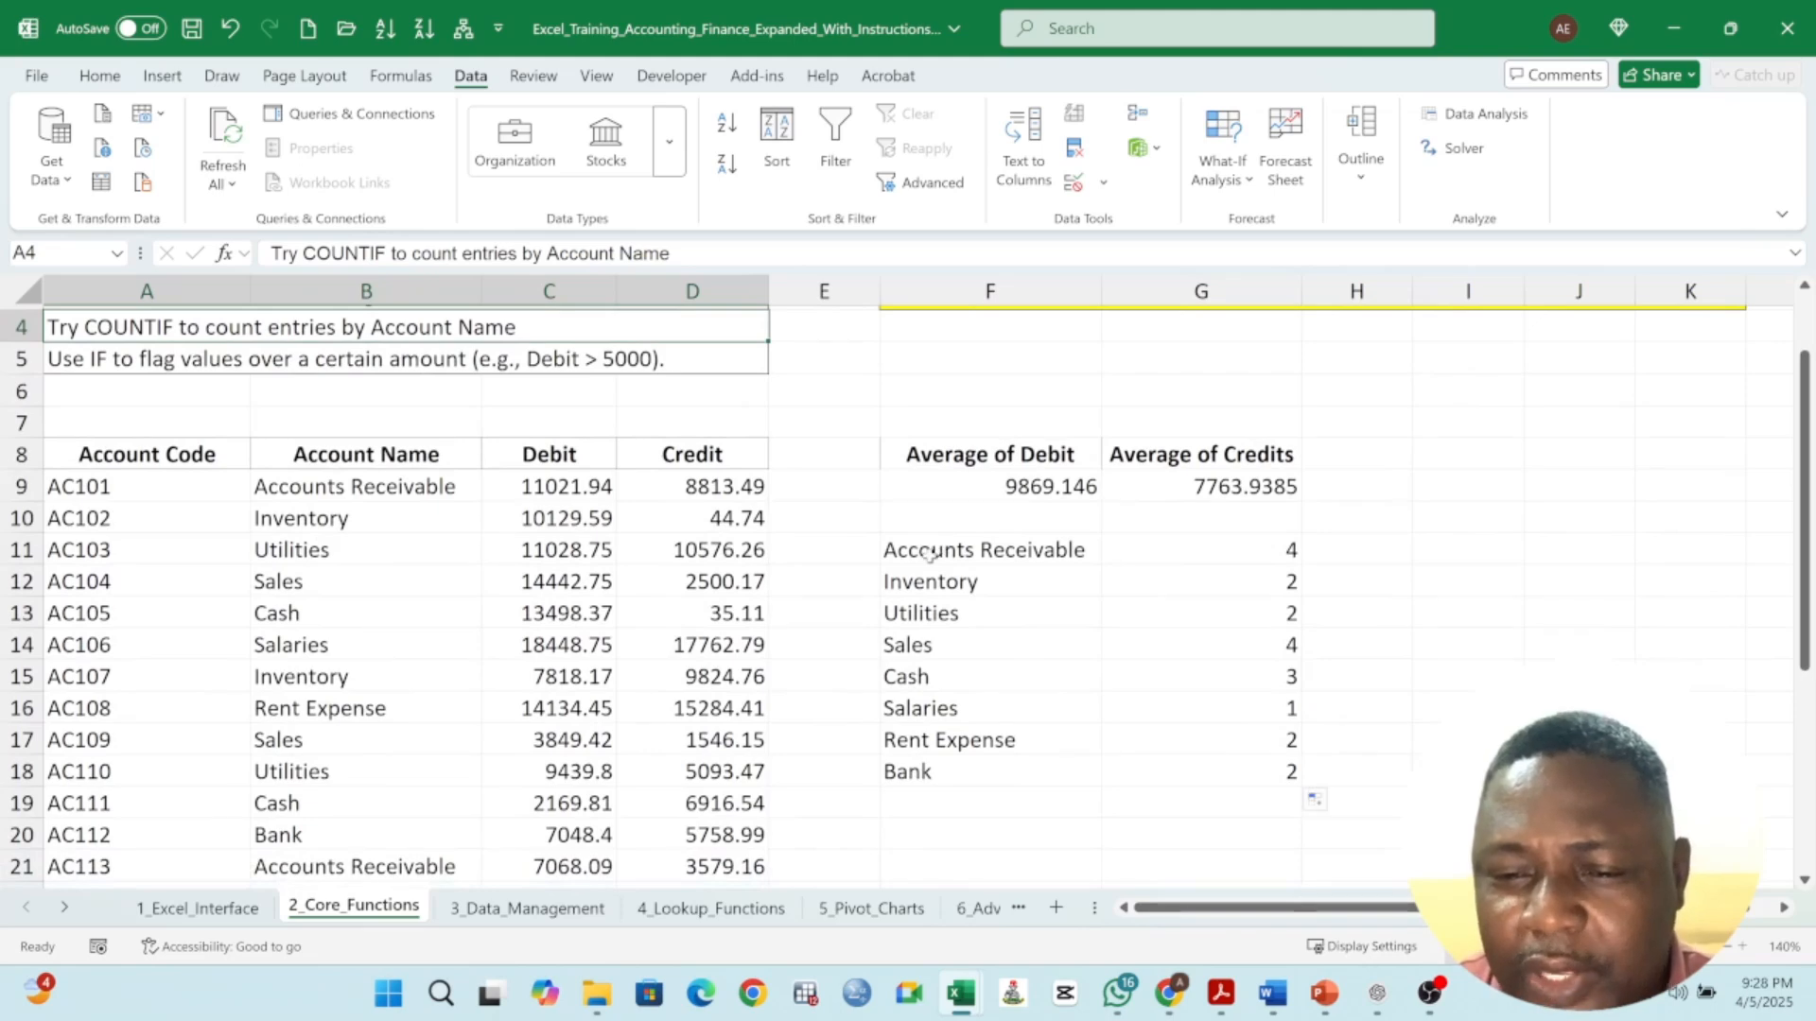
{"action": "left_click_drag", "start_coordinate": [929, 555], "coordinate": [1047, 772]}
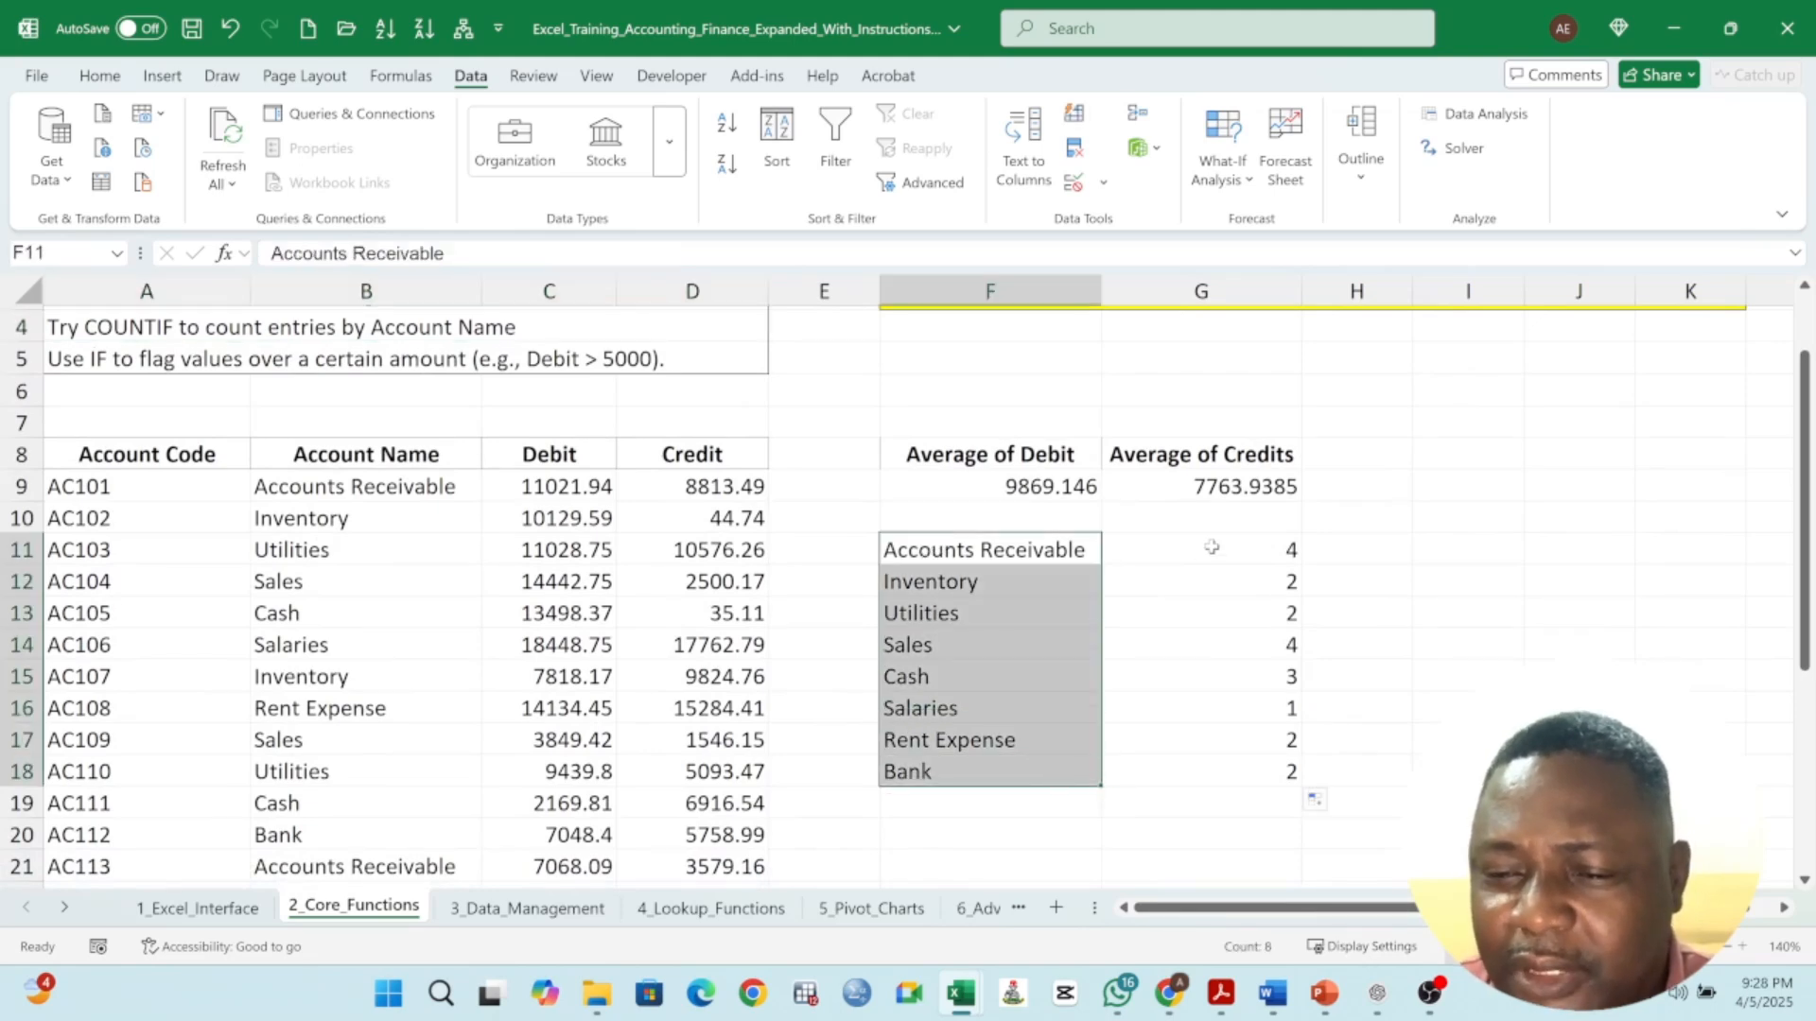
{"action": "left_click_drag", "start_coordinate": [1211, 546], "coordinate": [1239, 771]}
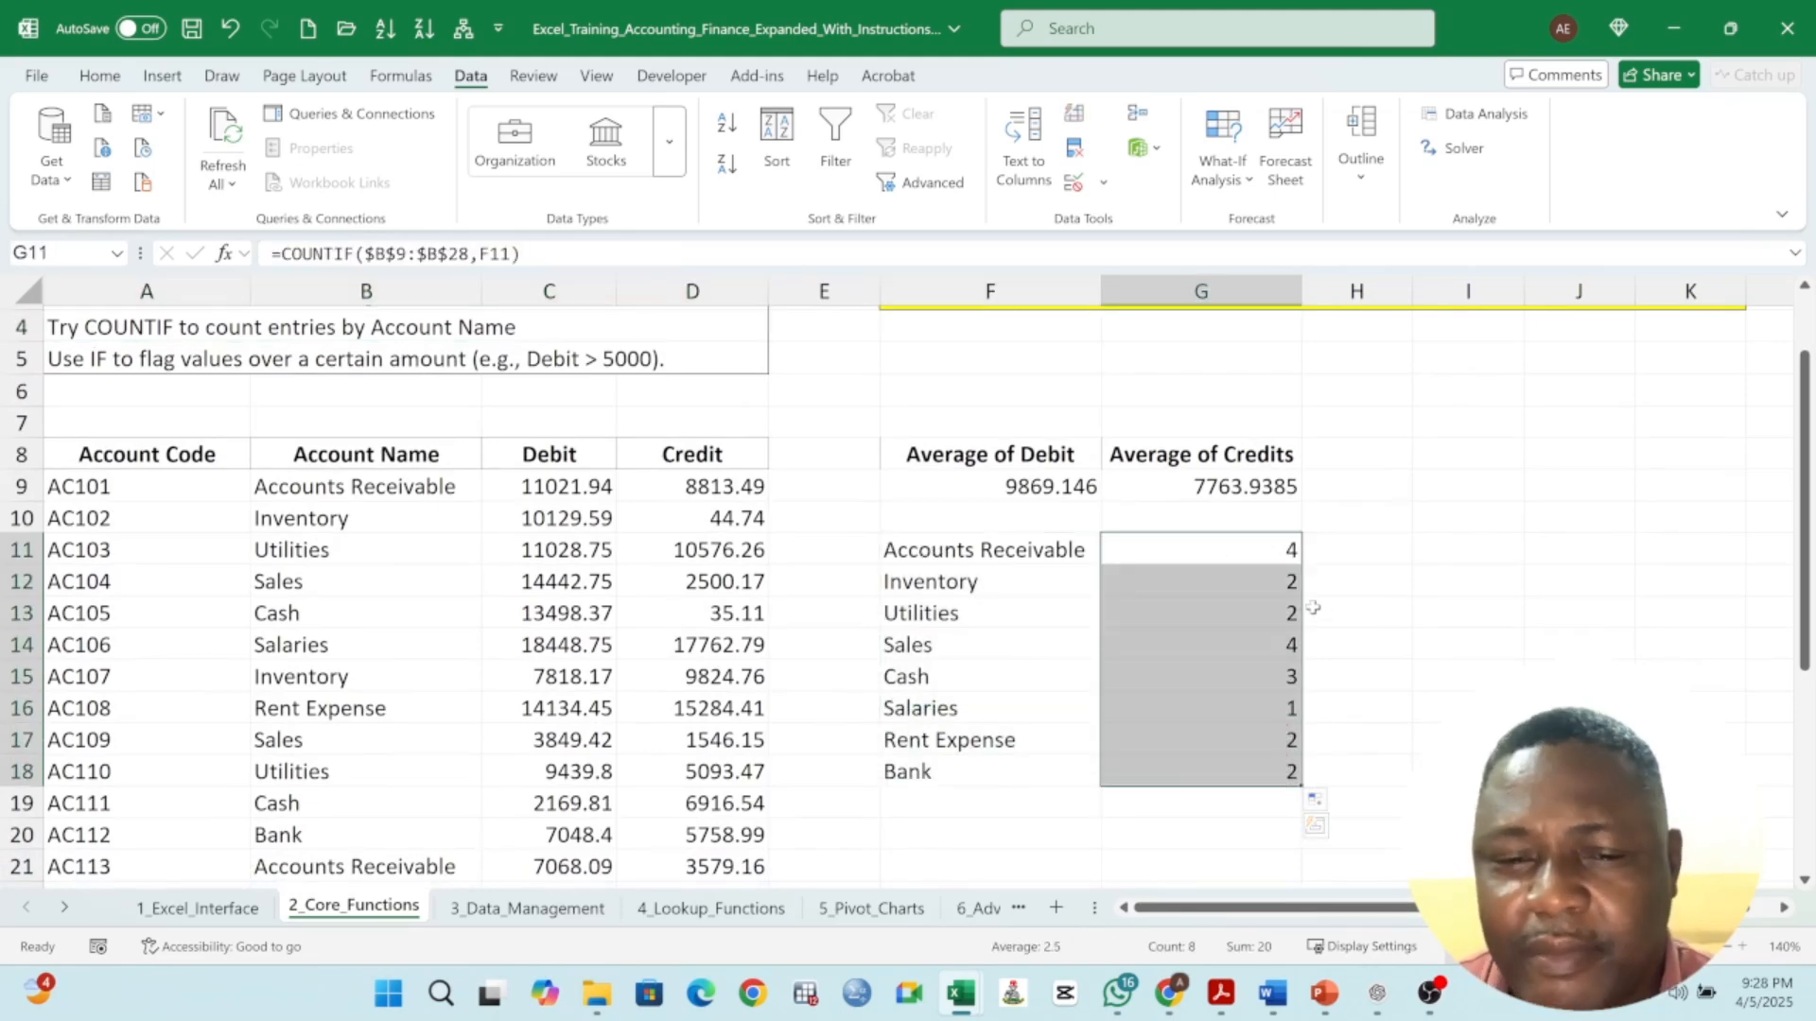
{"action": "scroll", "coordinate": [368, 479], "scroll_direction": "up", "scroll_amount": 1}
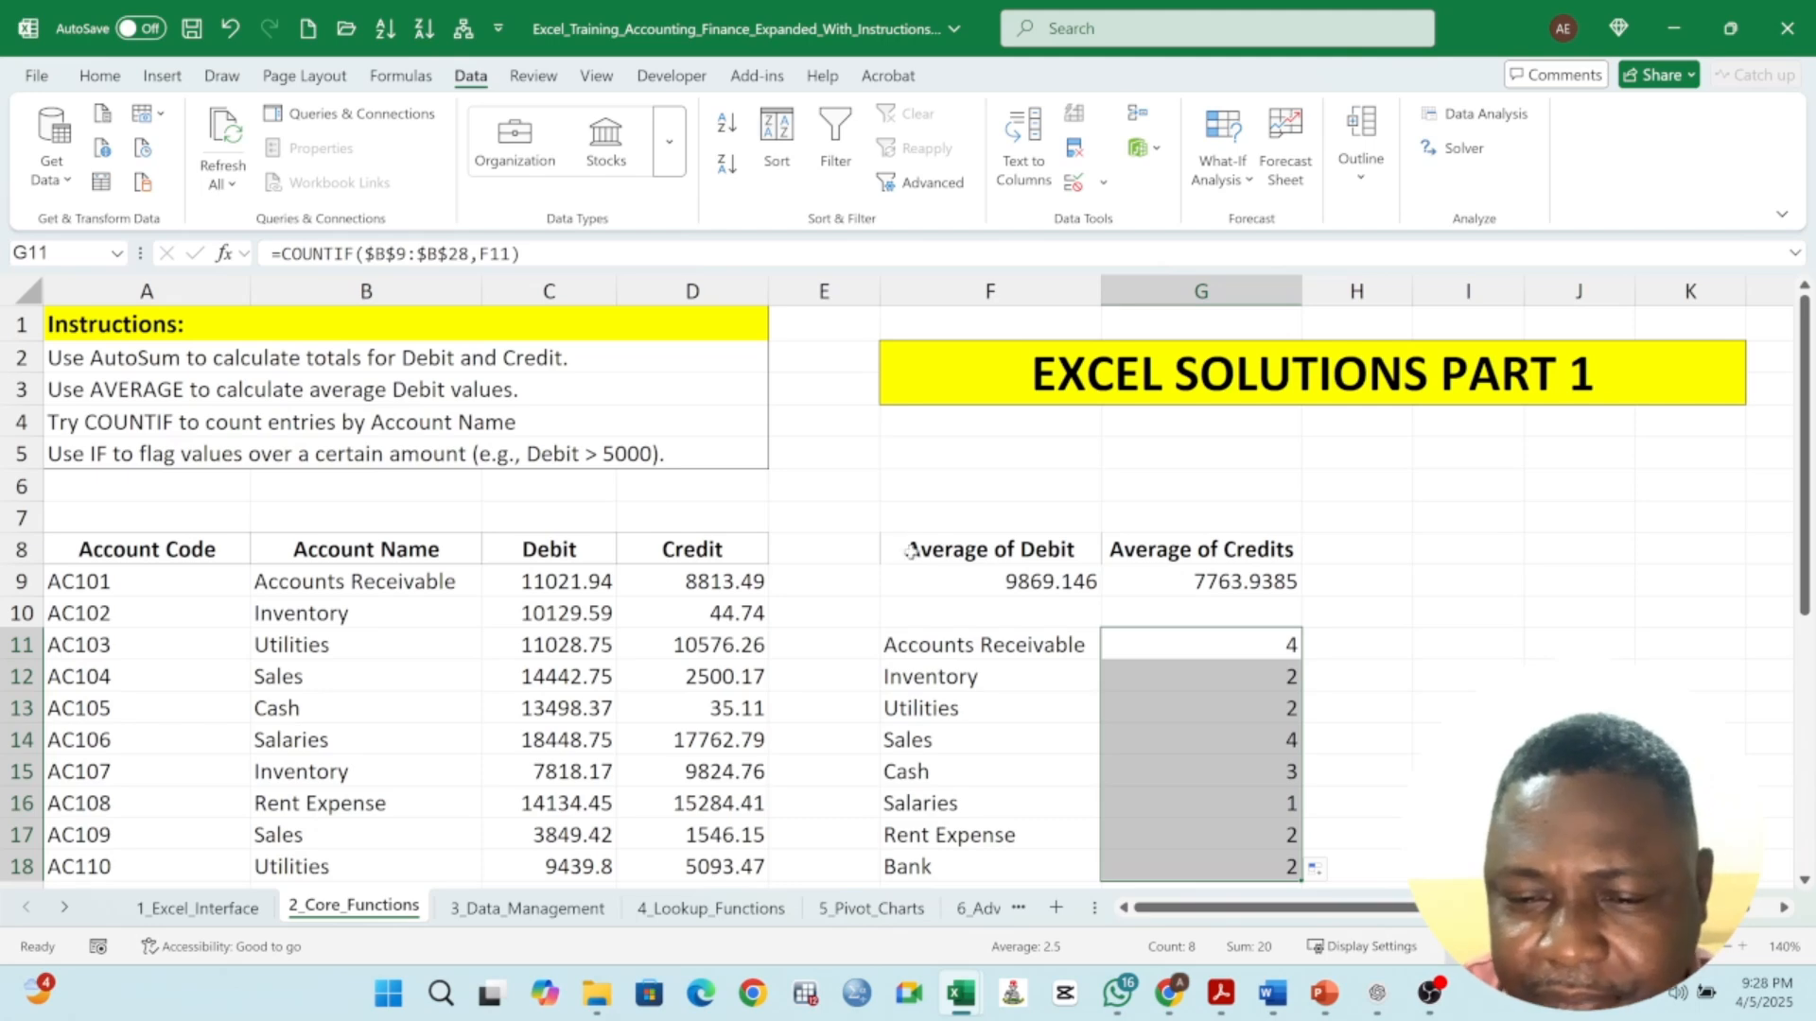
{"action": "left_click_drag", "start_coordinate": [909, 551], "coordinate": [1220, 866]}
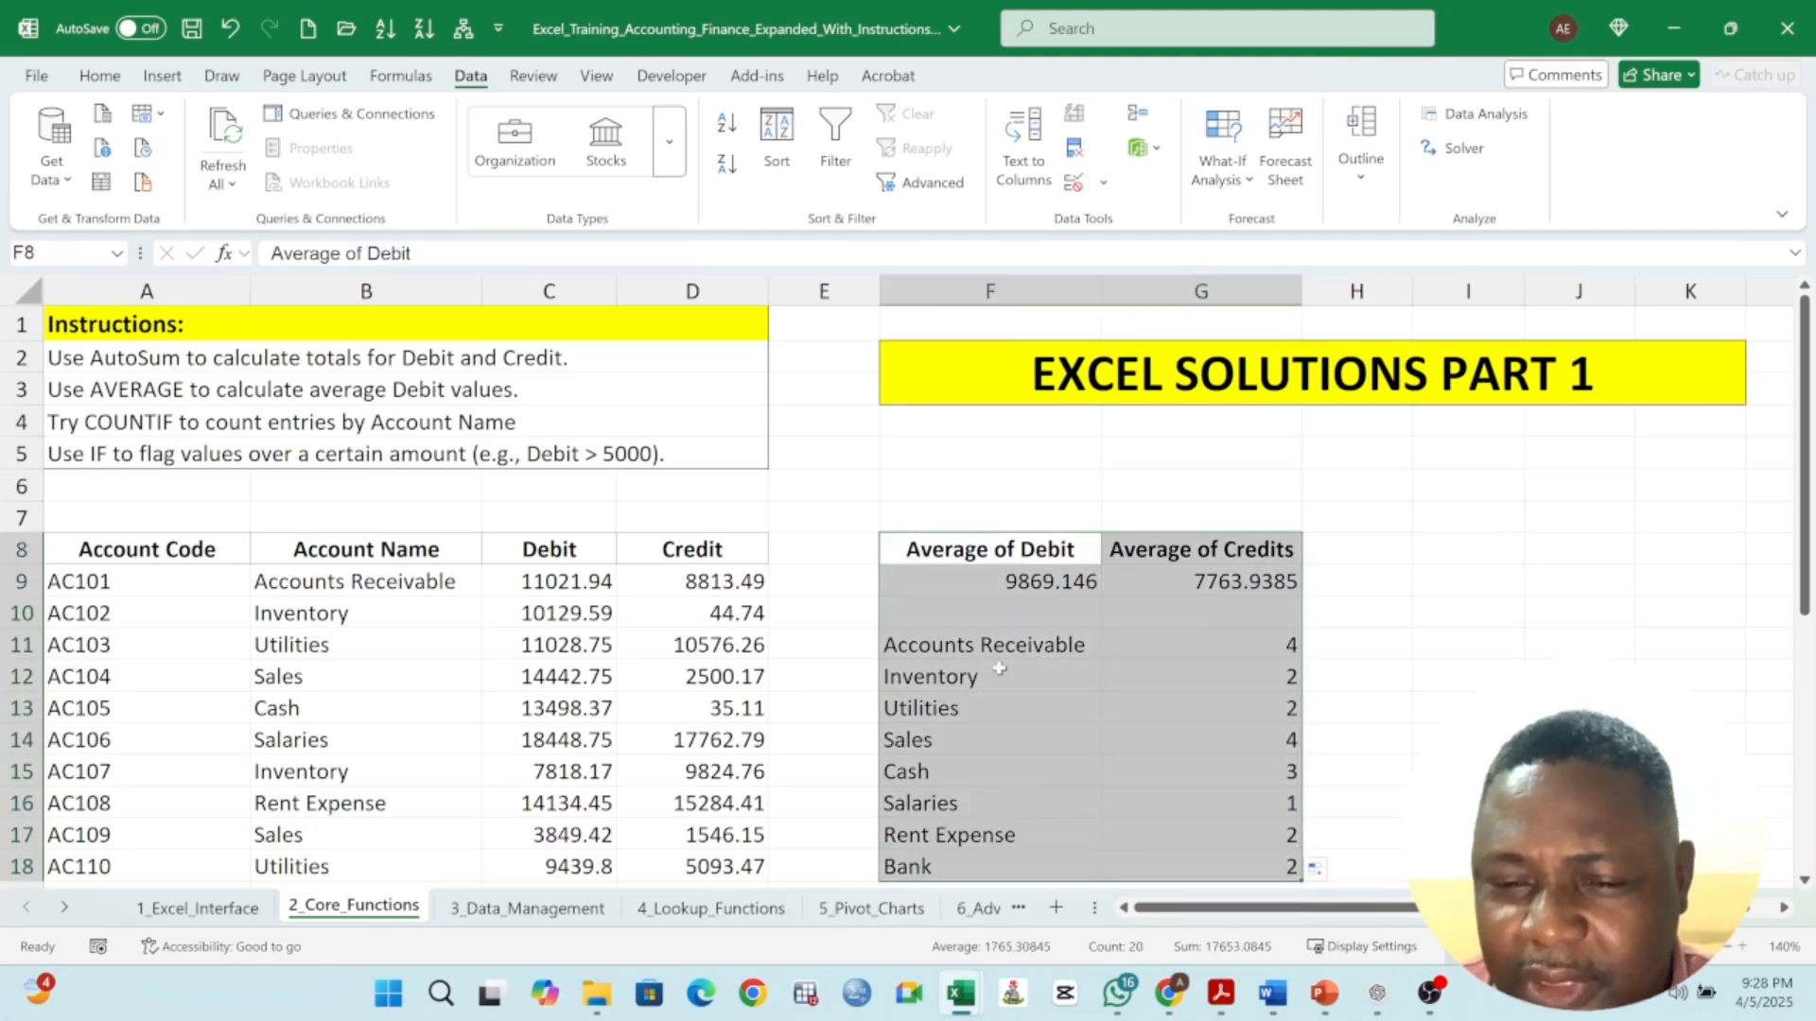
- Insert a new blank column at column E, between Credit and the results block
{"action": "left_click", "coordinate": [833, 284]}
{"action": "right_click", "coordinate": [833, 275]}
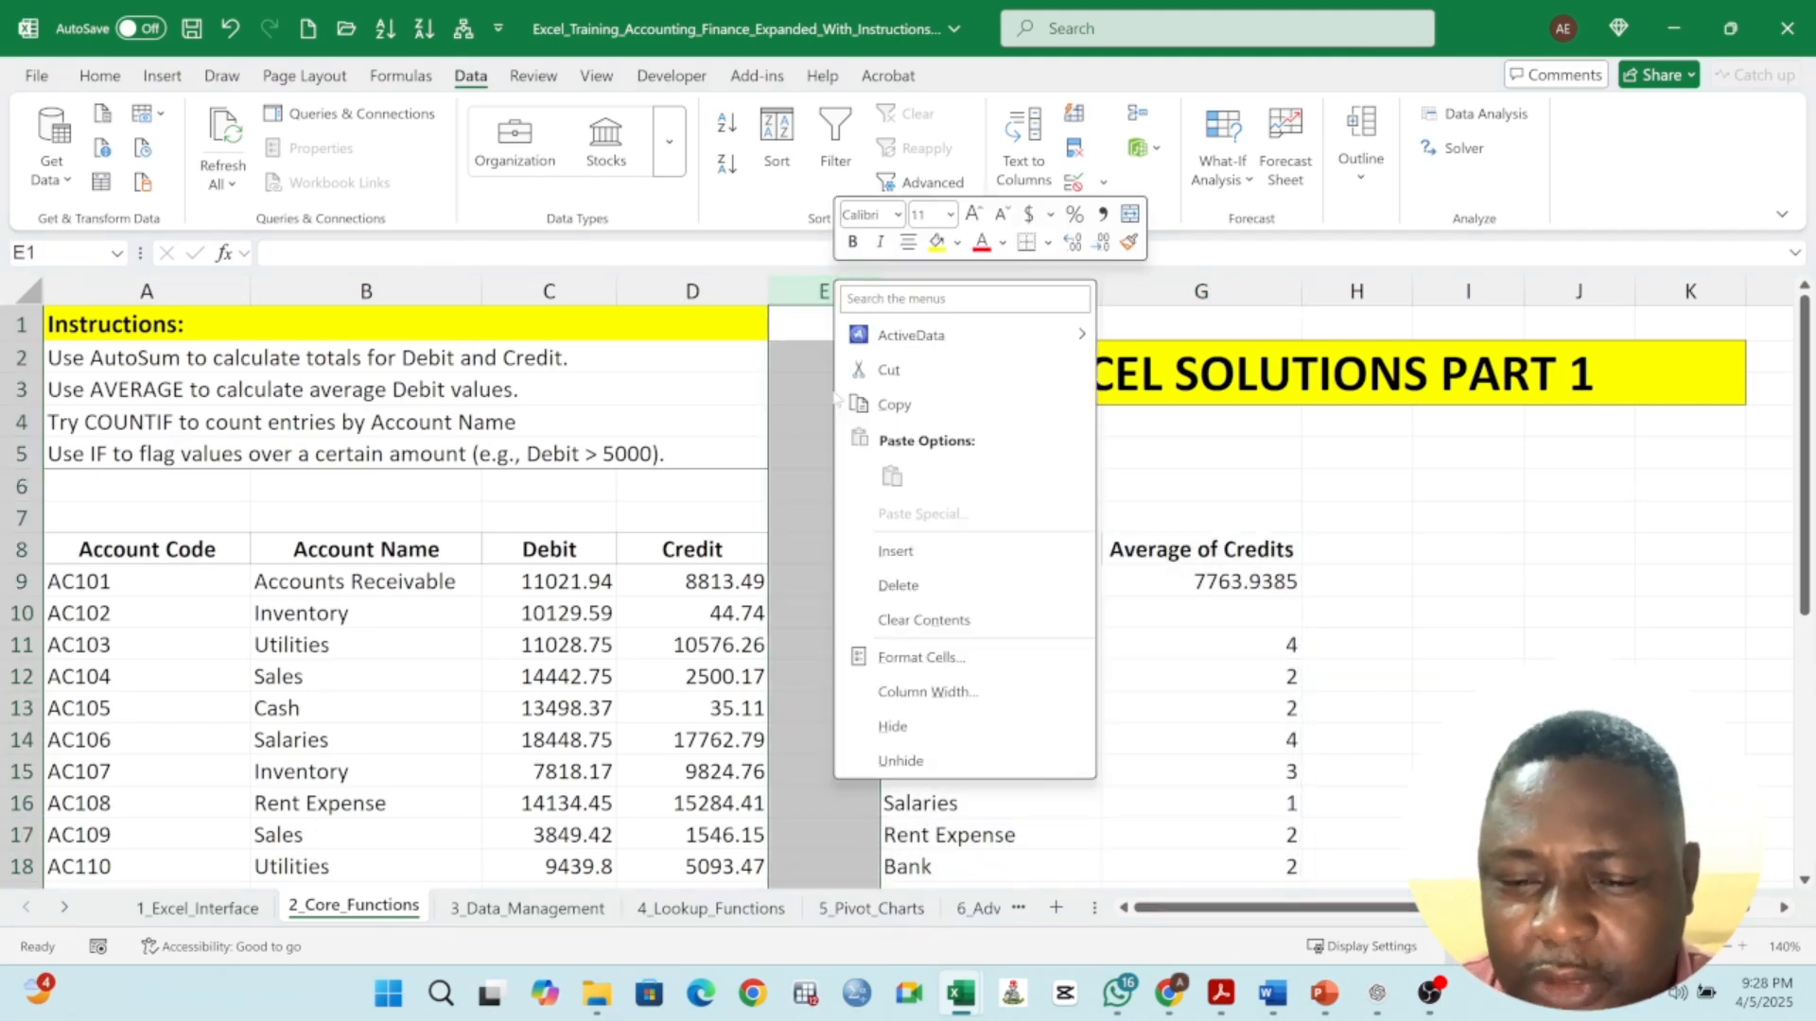
{"action": "left_click", "coordinate": [866, 540]}
{"action": "left_click", "coordinate": [865, 527]}
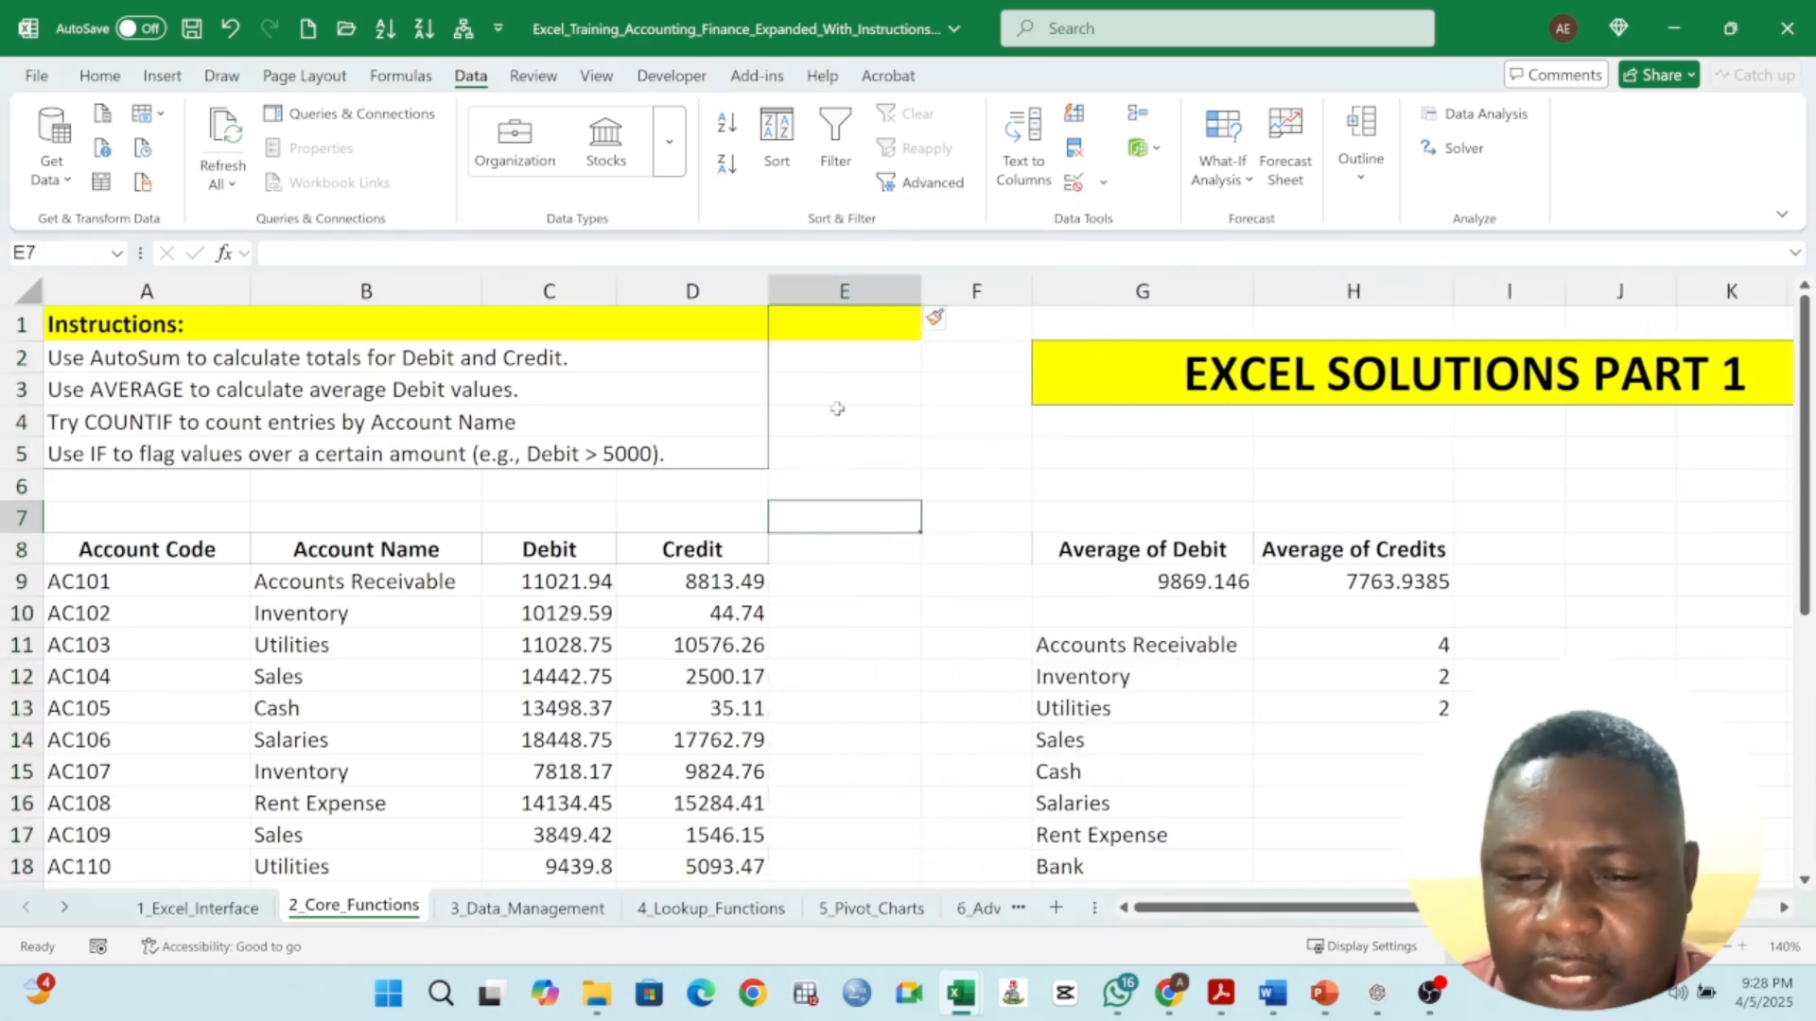
- Enter the header Flag Debit in E8 of the new column
{"action": "left_click", "coordinate": [81, 460]}
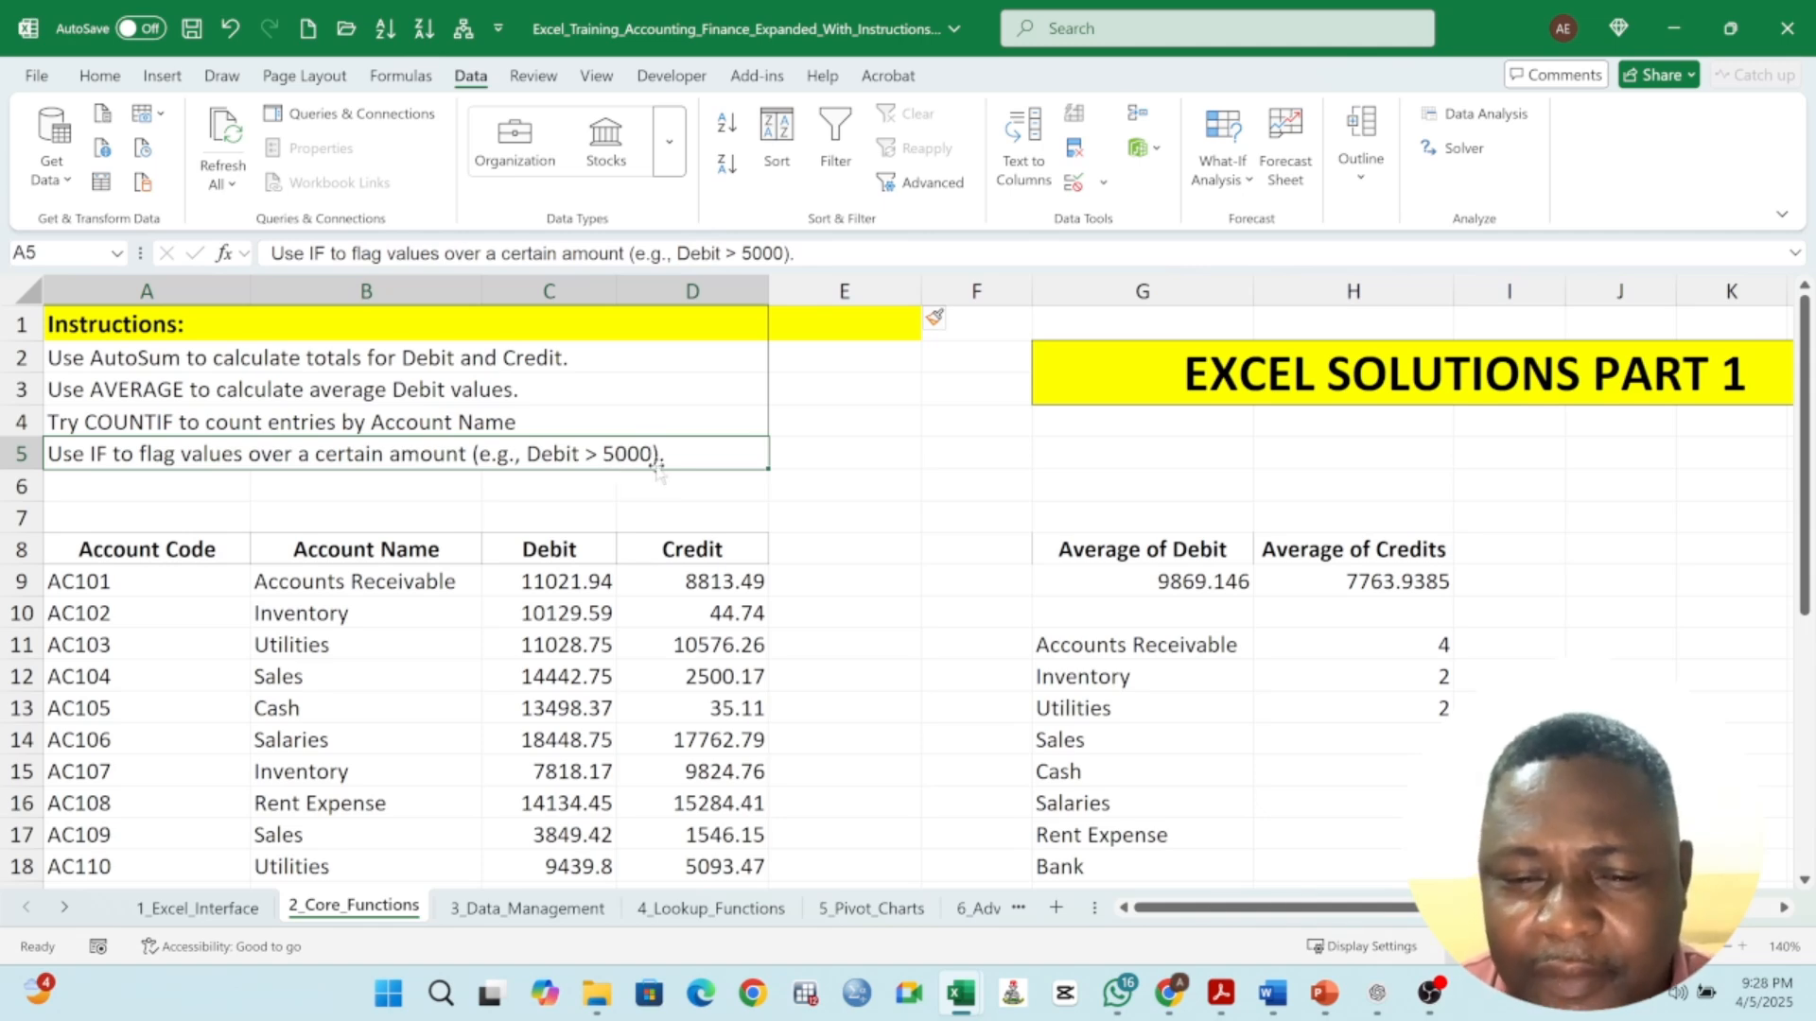
{"action": "left_click", "coordinate": [850, 552]}
{"action": "type", "text": "fLA"}
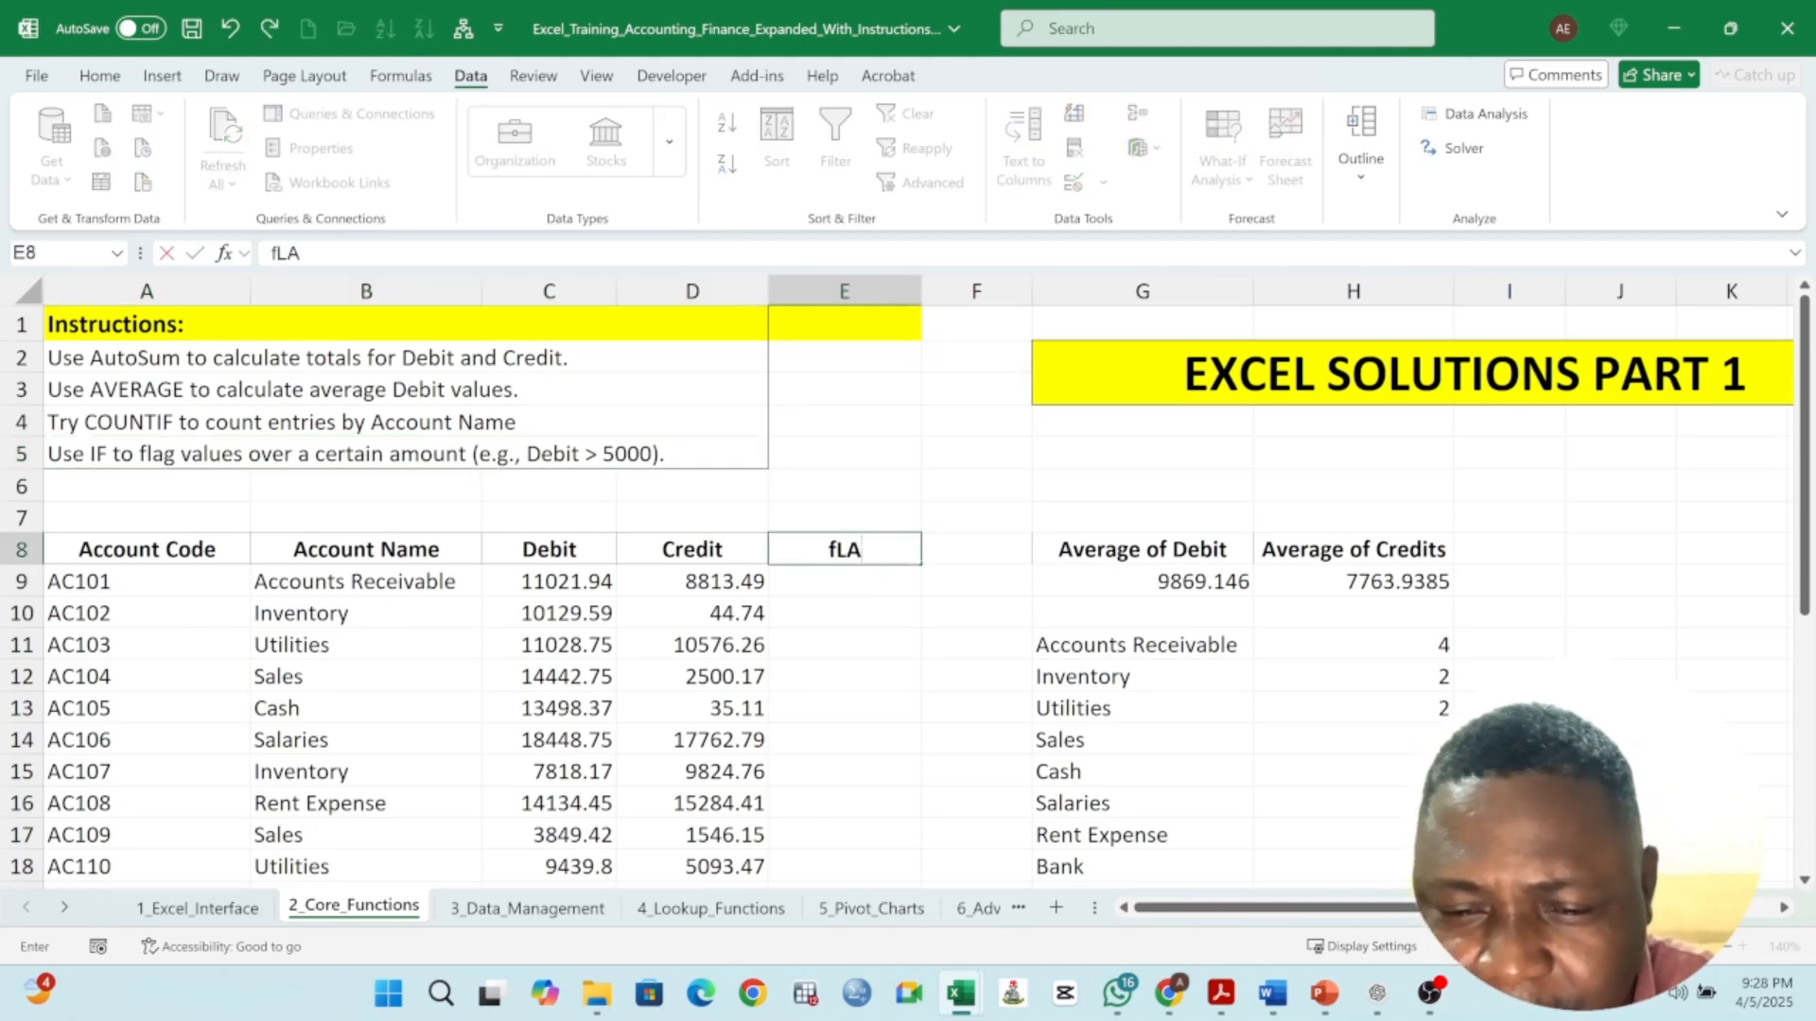
{"action": "type", "text": "G Deg"}
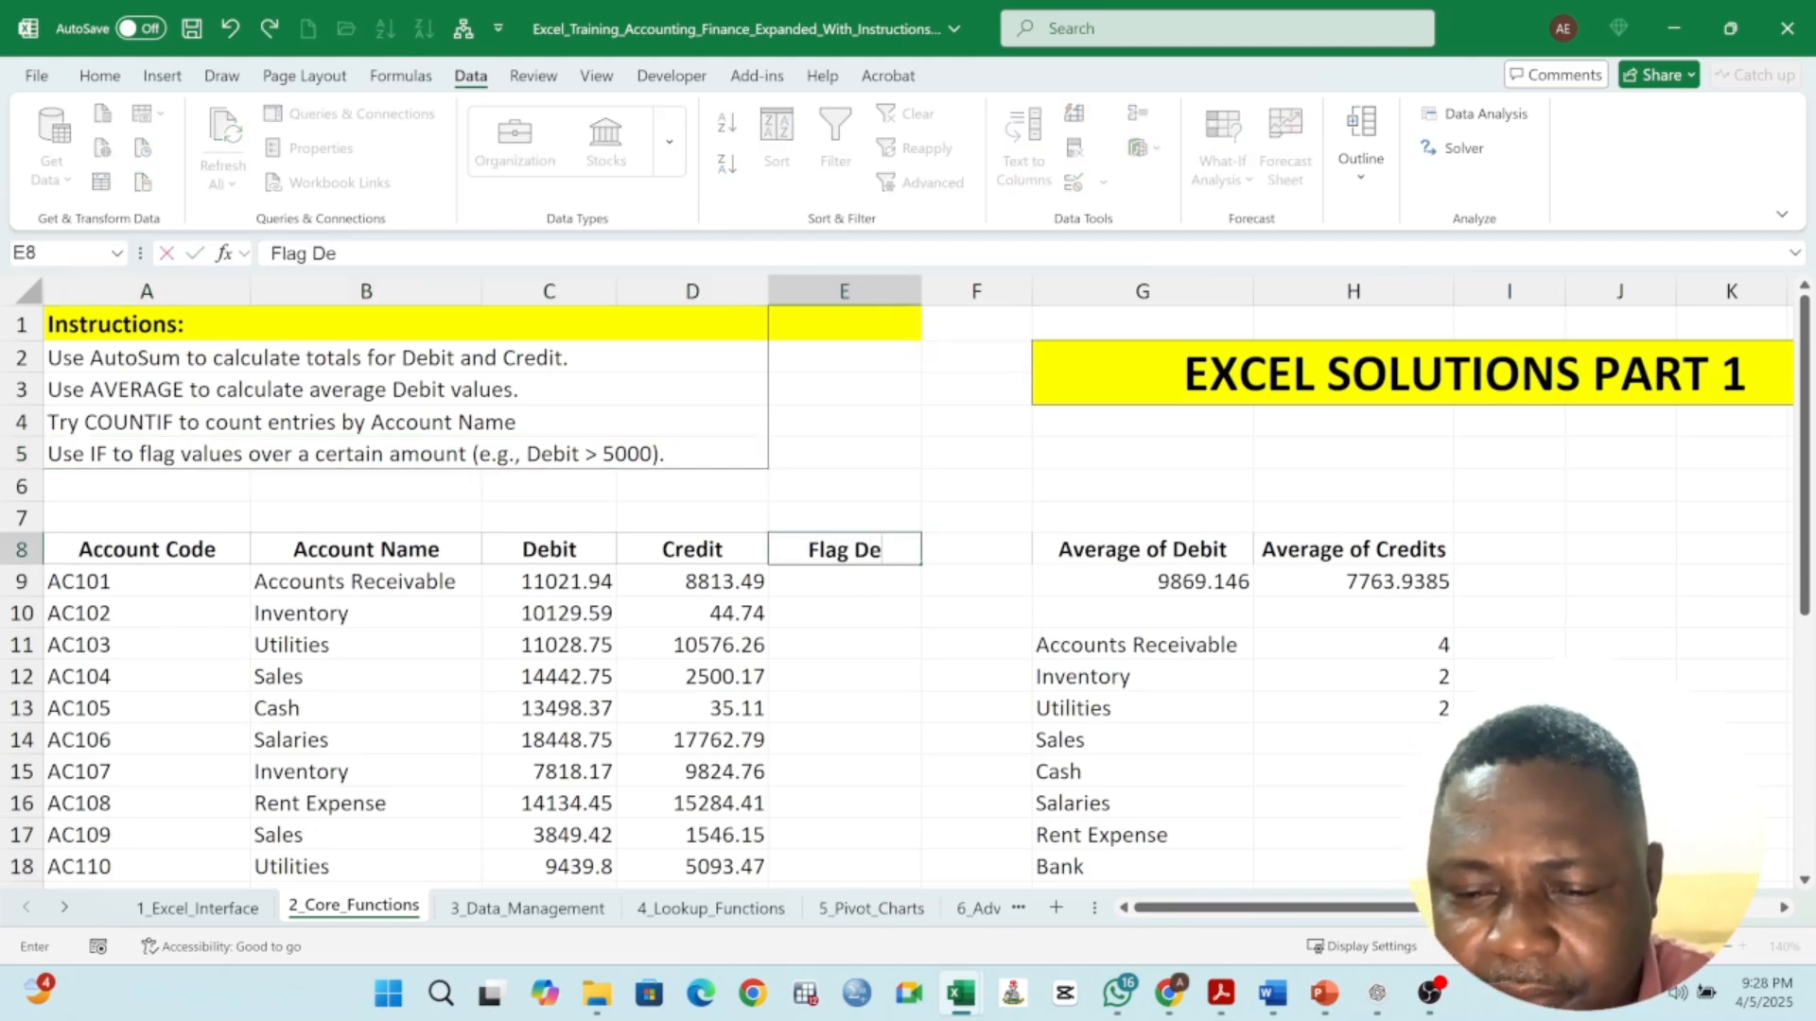
{"action": "key", "text": "BackSpace"}
{"action": "type", "text": "bit"}
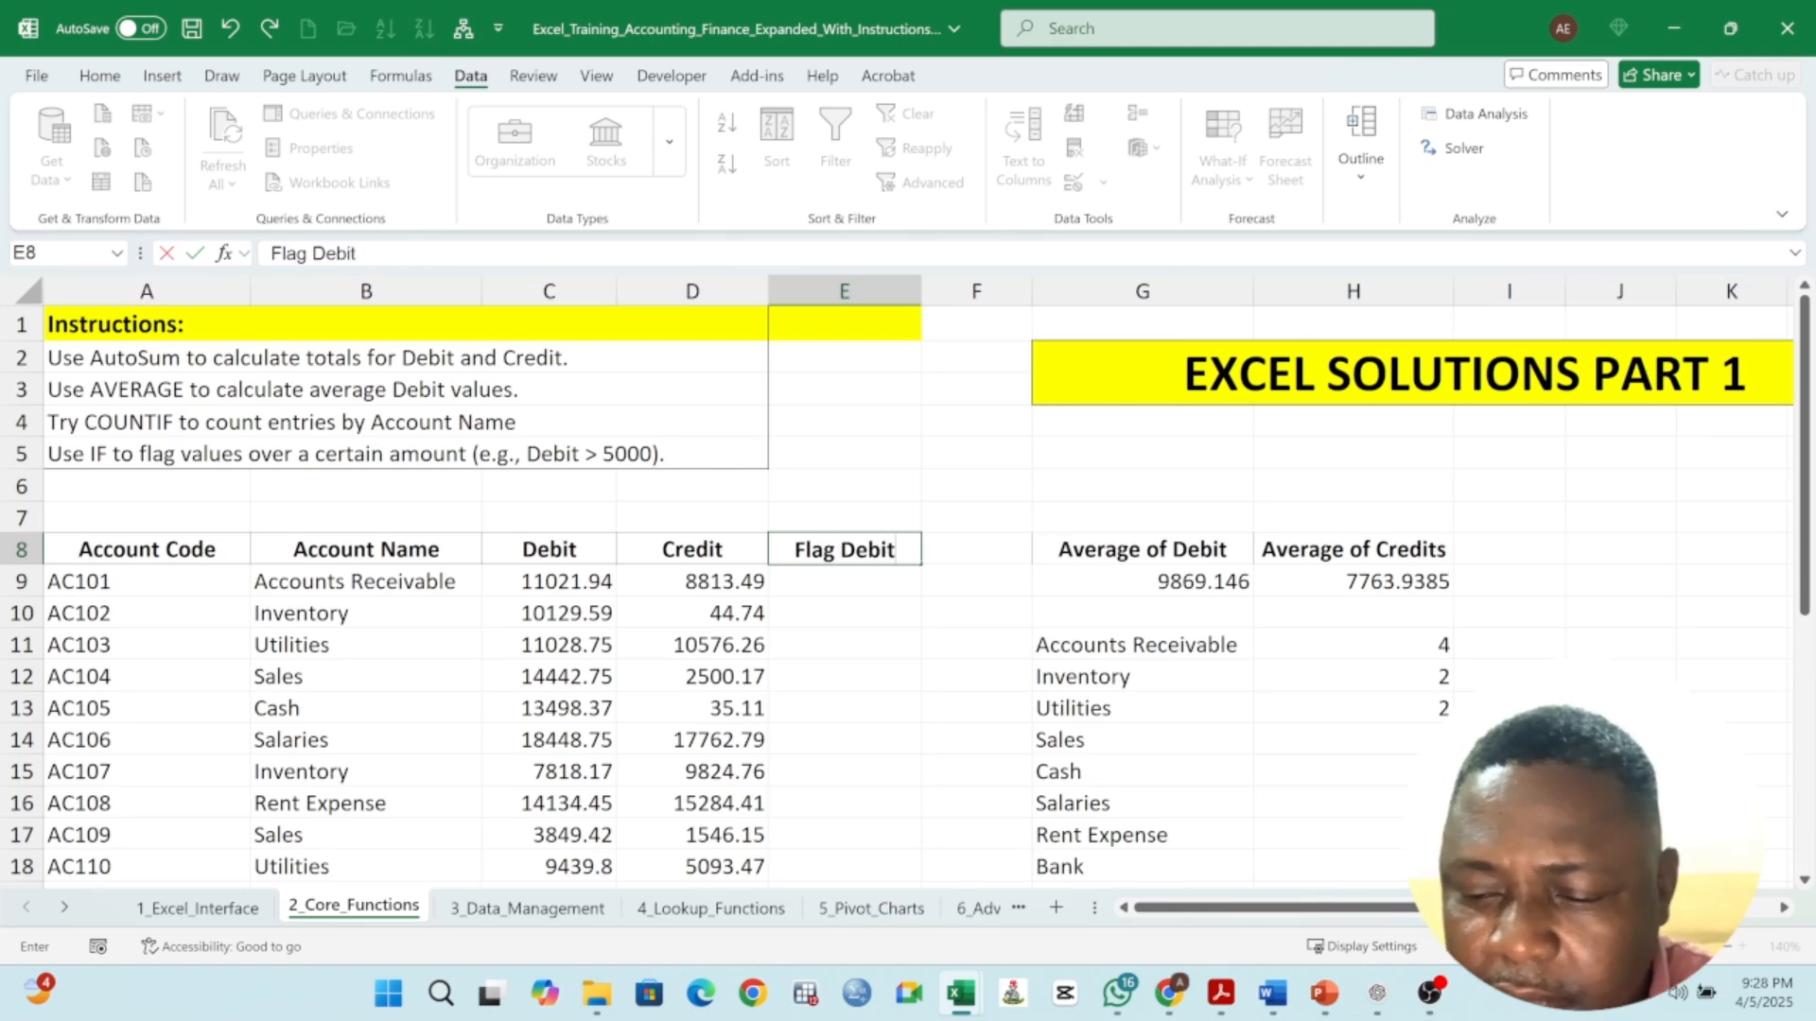
{"action": "key", "text": "Return"}
- Enter the formula =IF(C9>5000,"High","Low") in E9 to flag the first debit
{"action": "type", "text": "="}
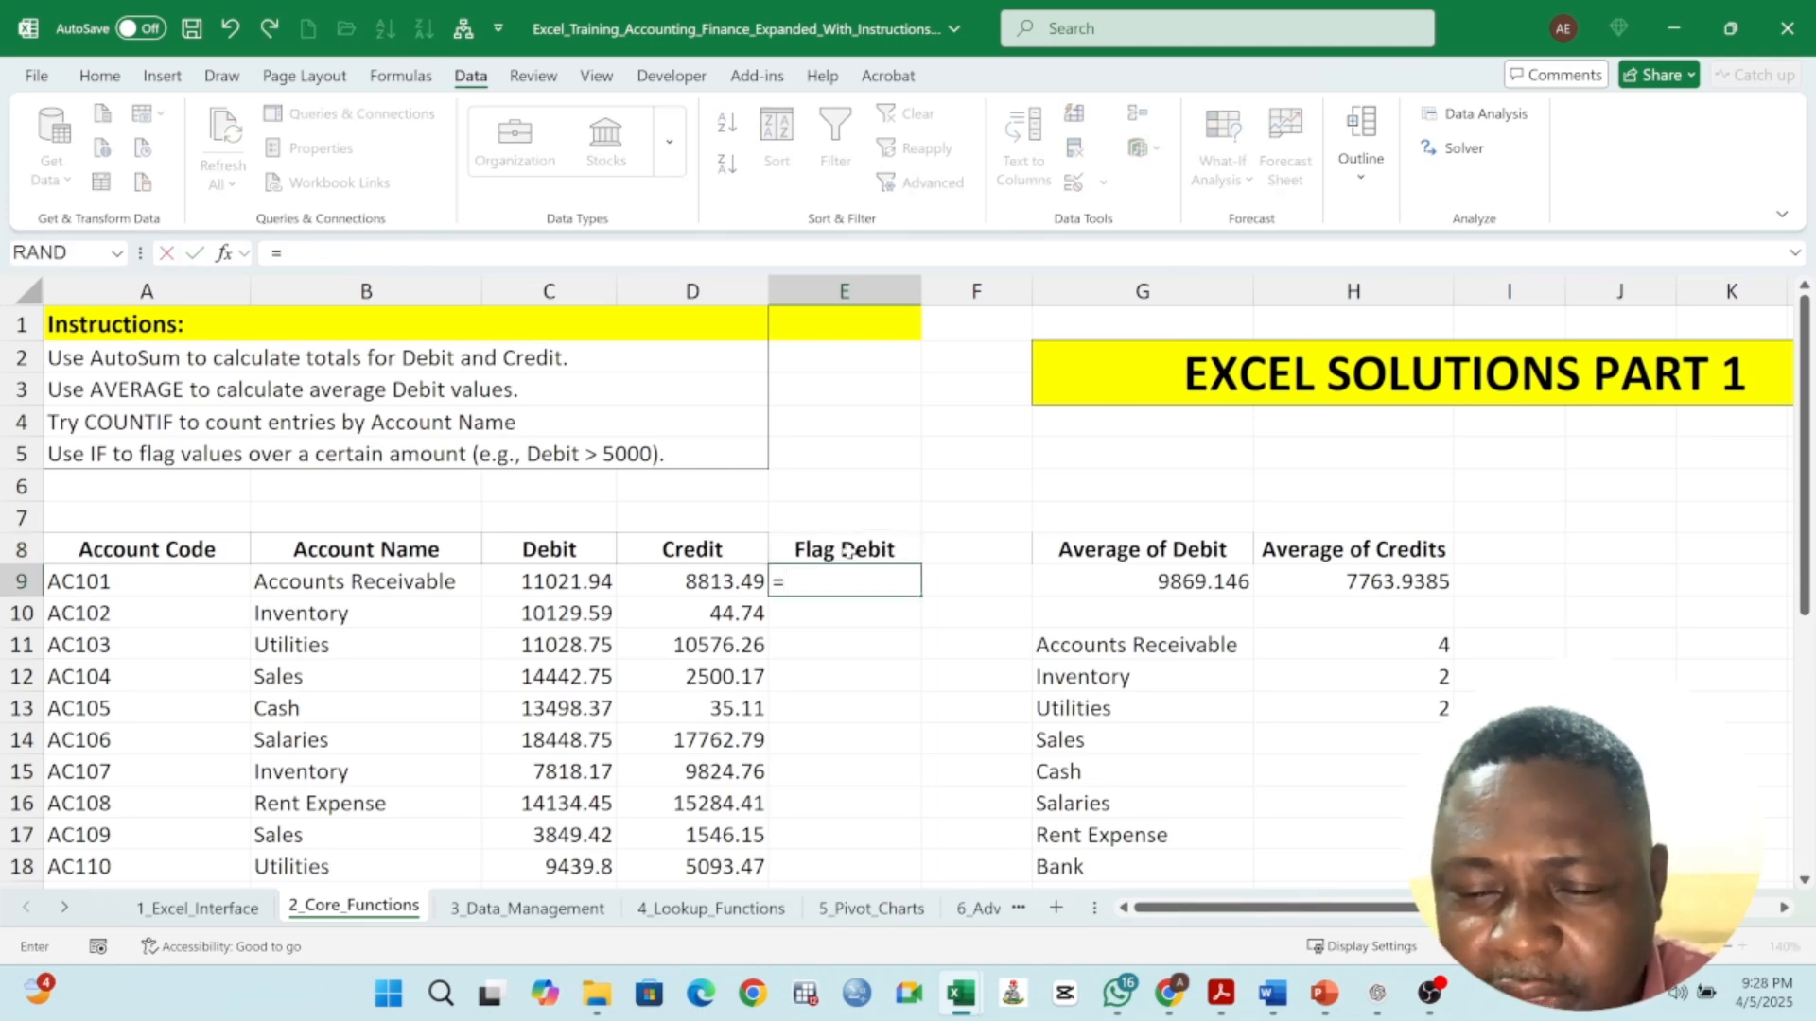
{"action": "type", "text": "IF("}
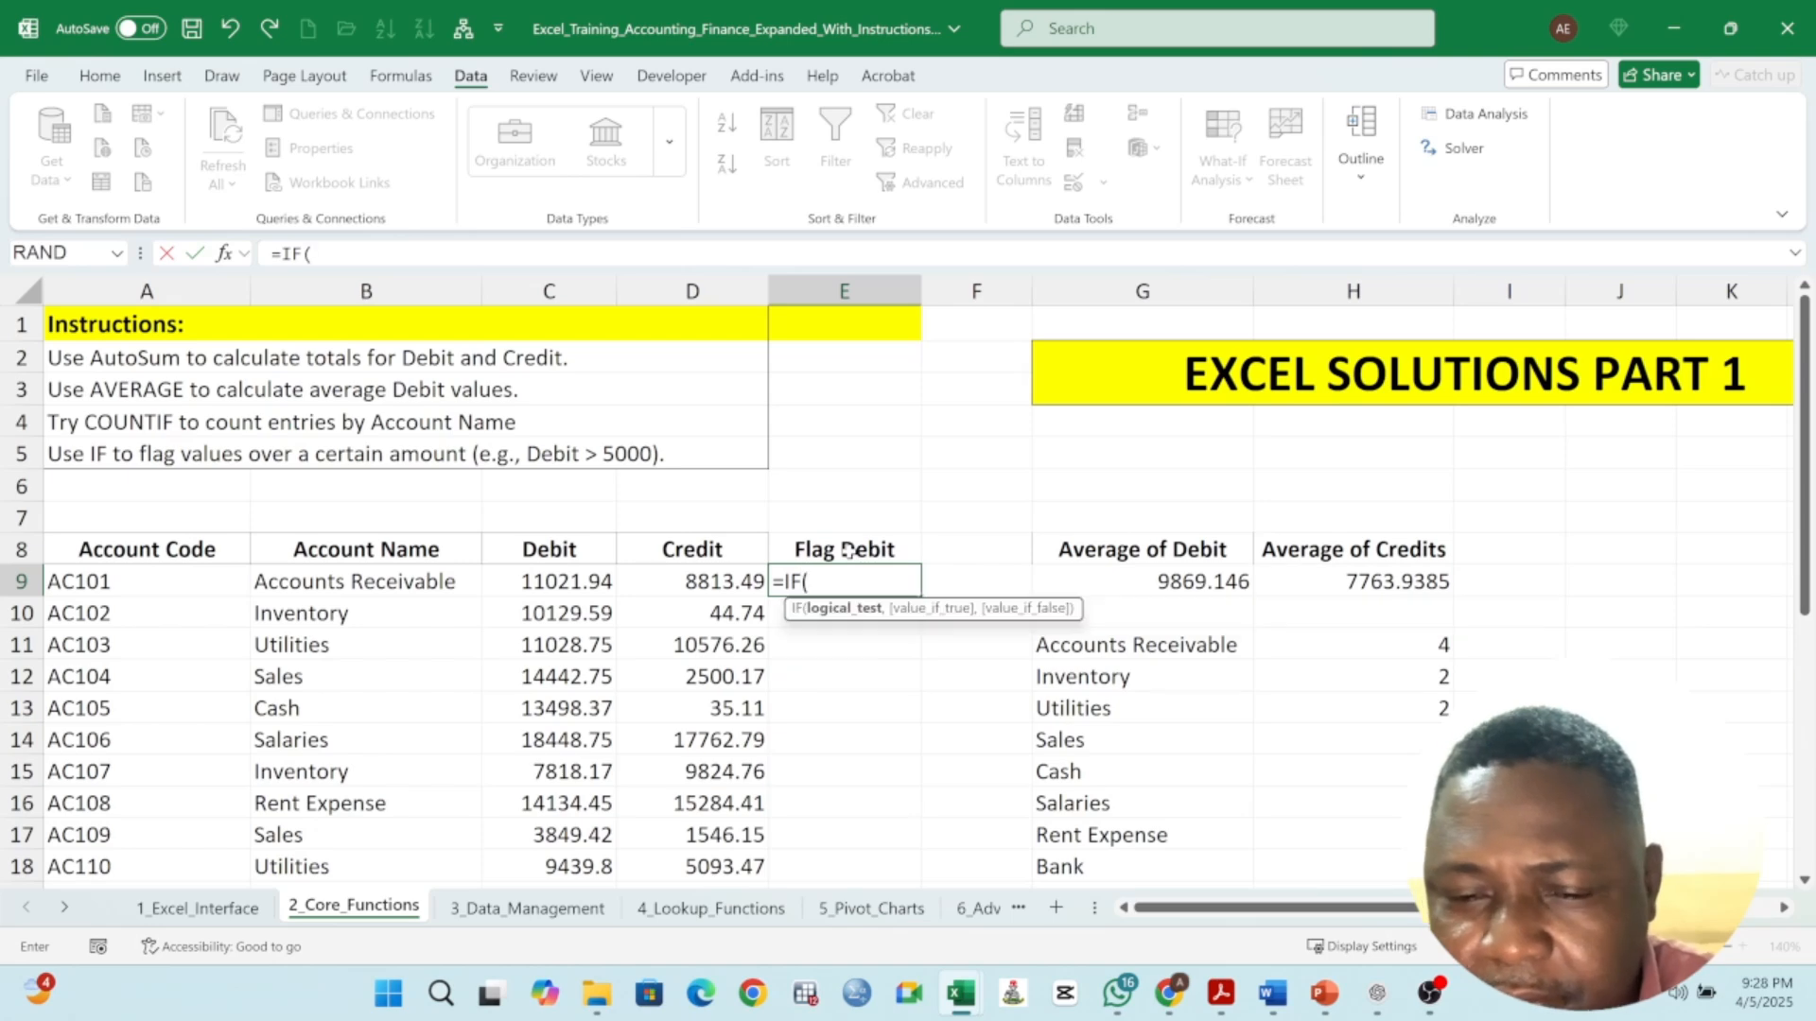
{"action": "left_click", "coordinate": [564, 586]}
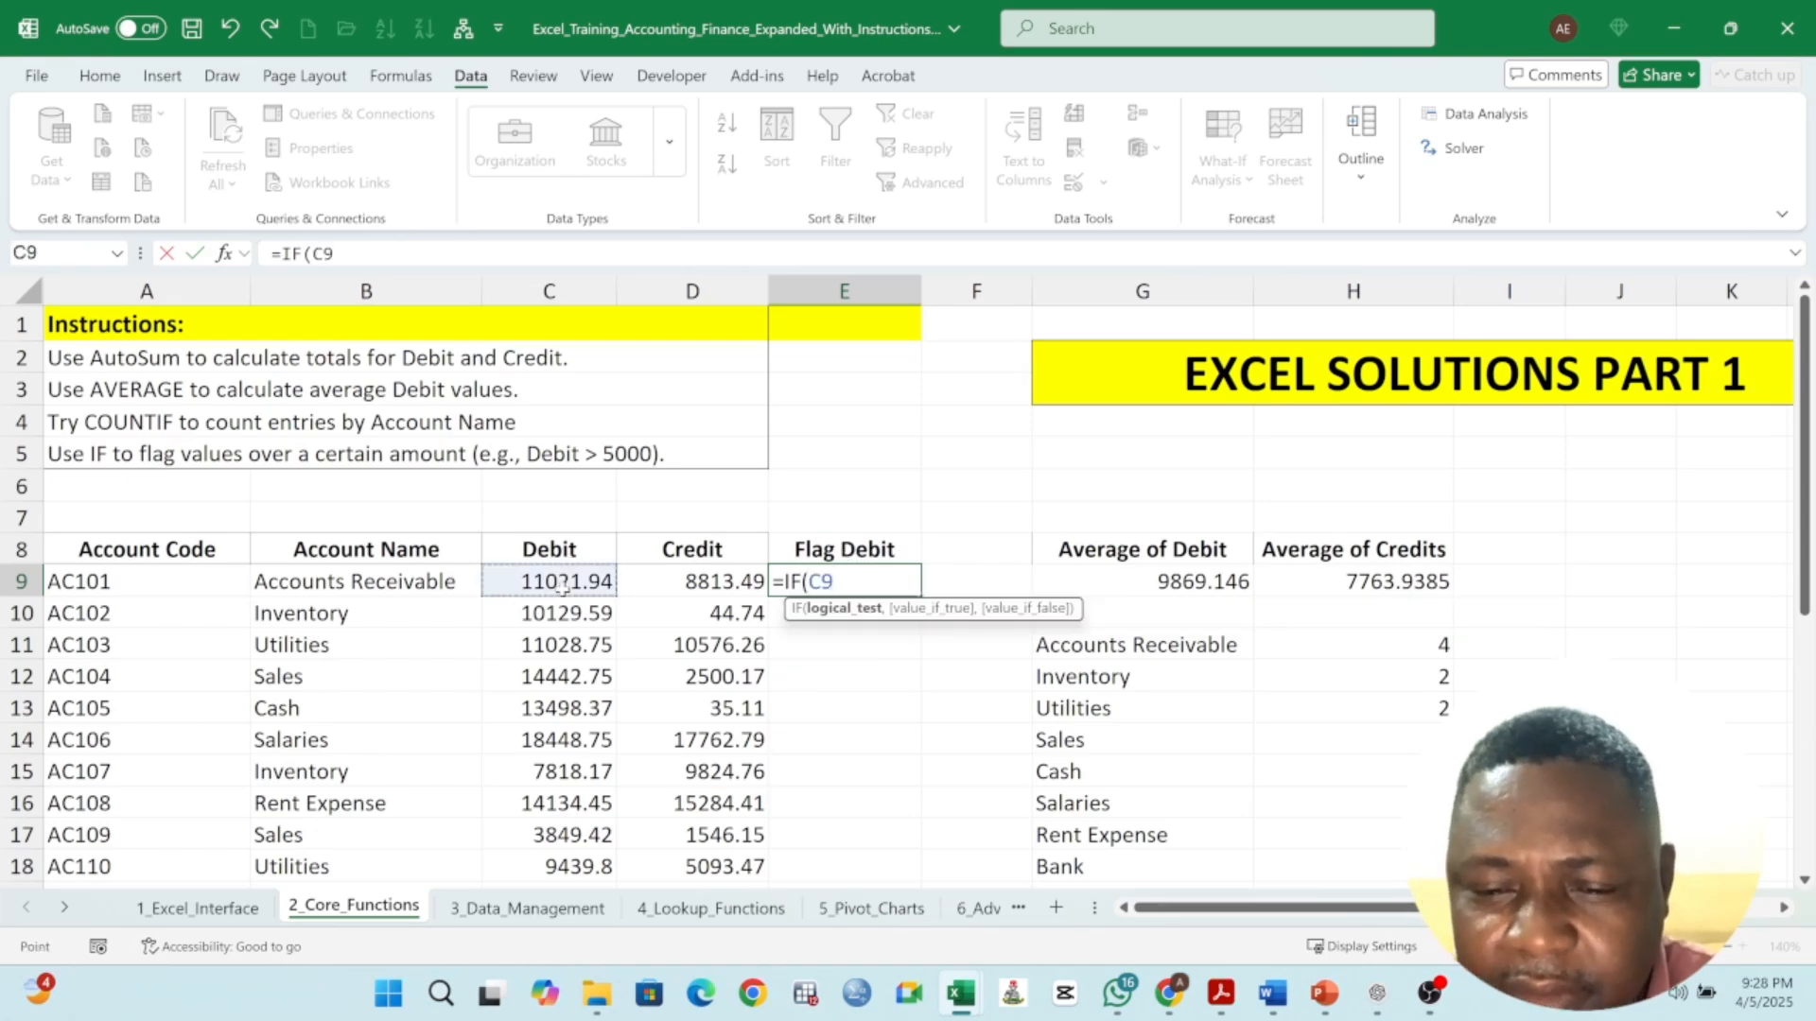
{"action": "type", "text": ">"}
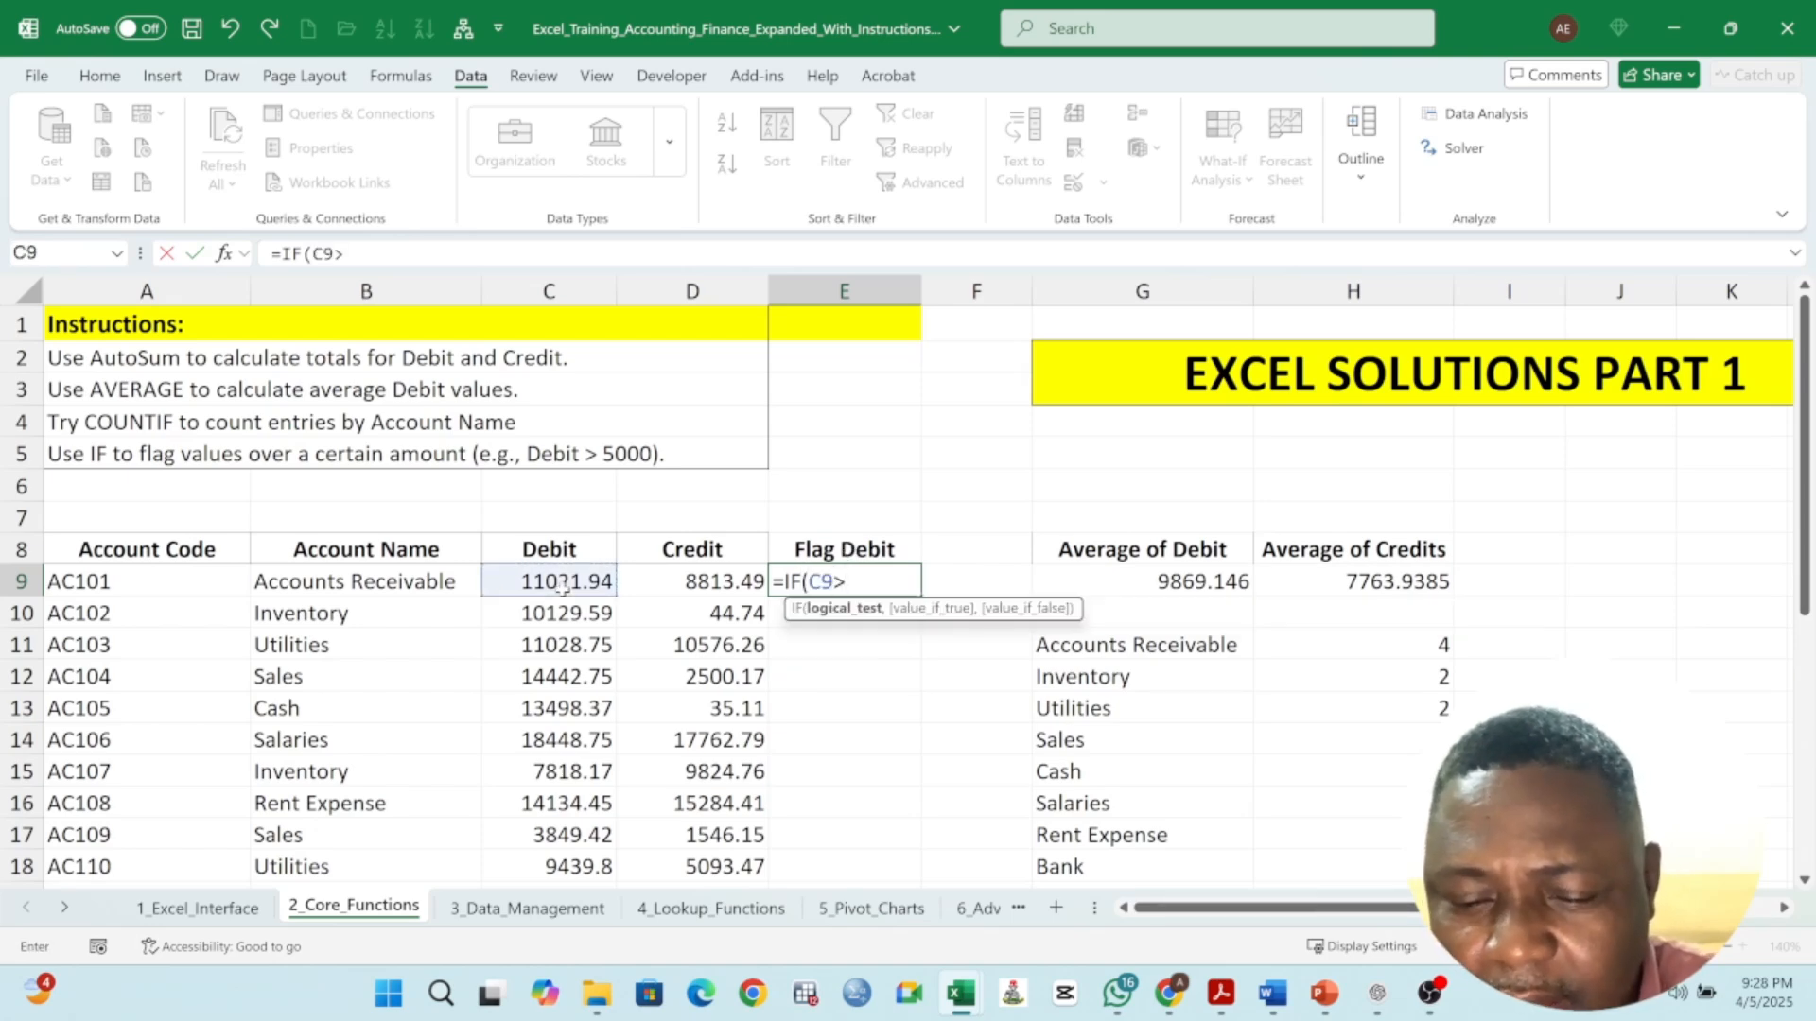
{"action": "type", "text": "500"}
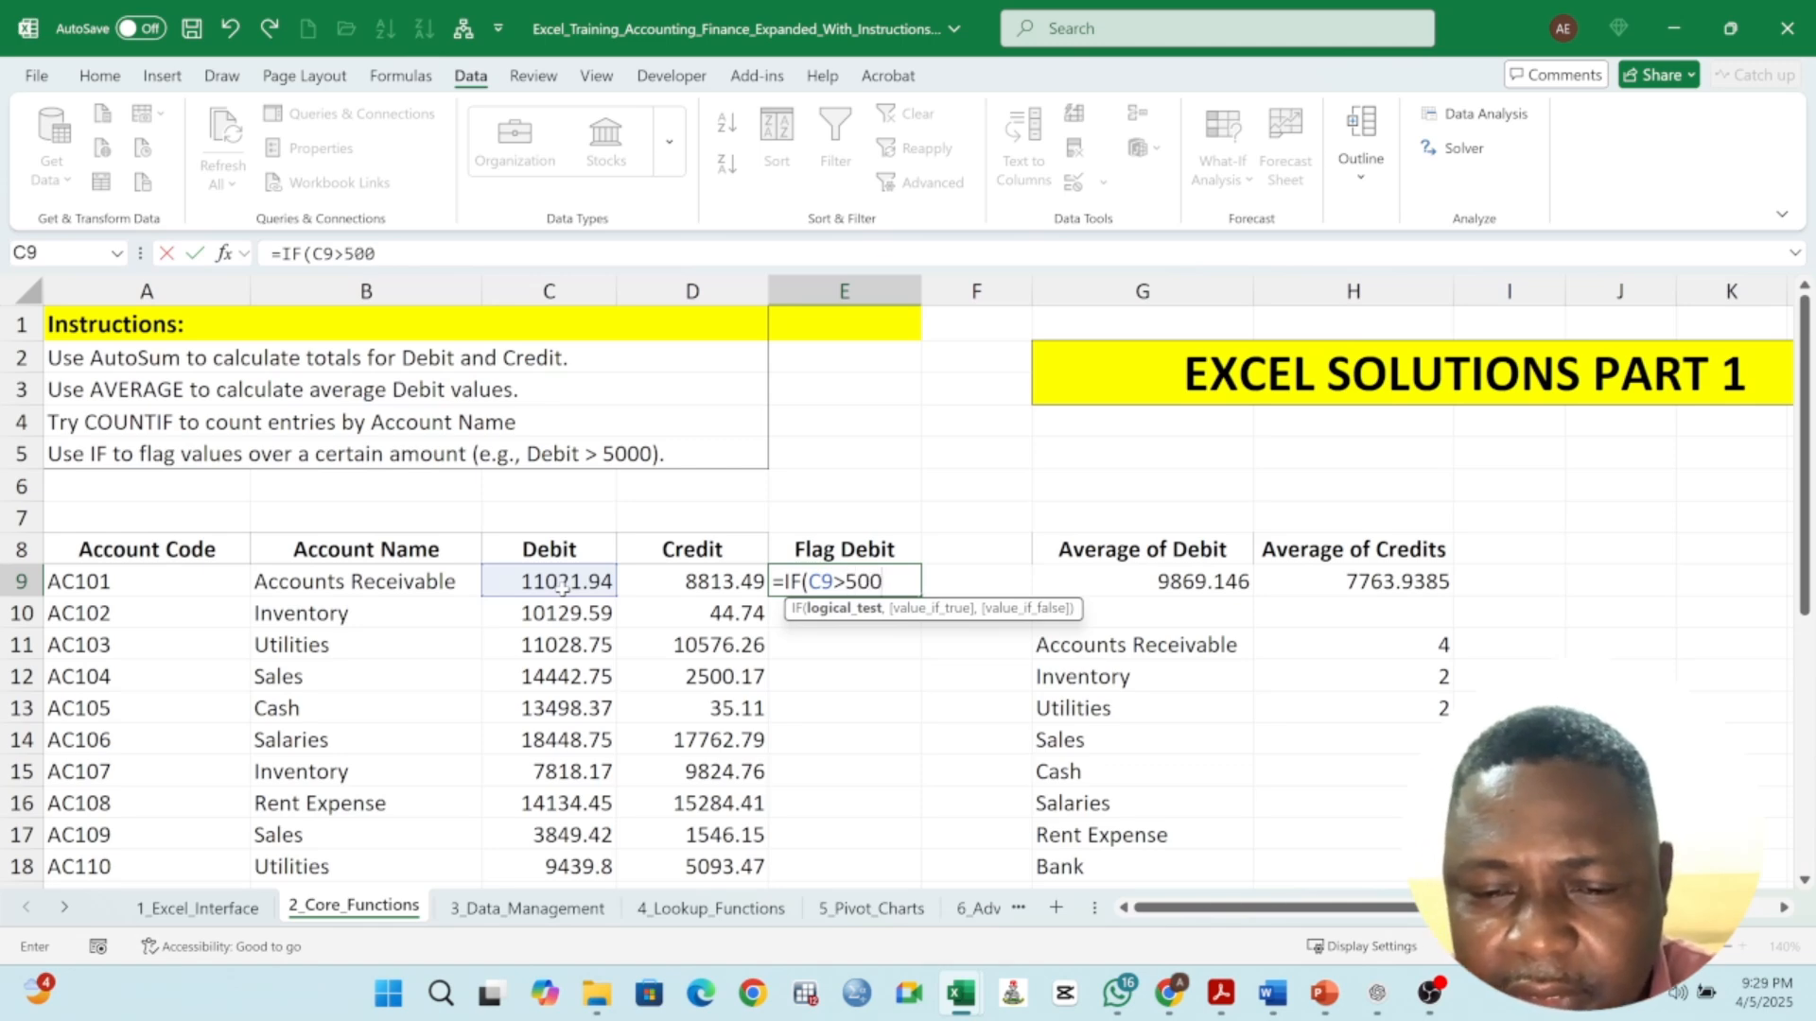
{"action": "type", "text": "0,"}
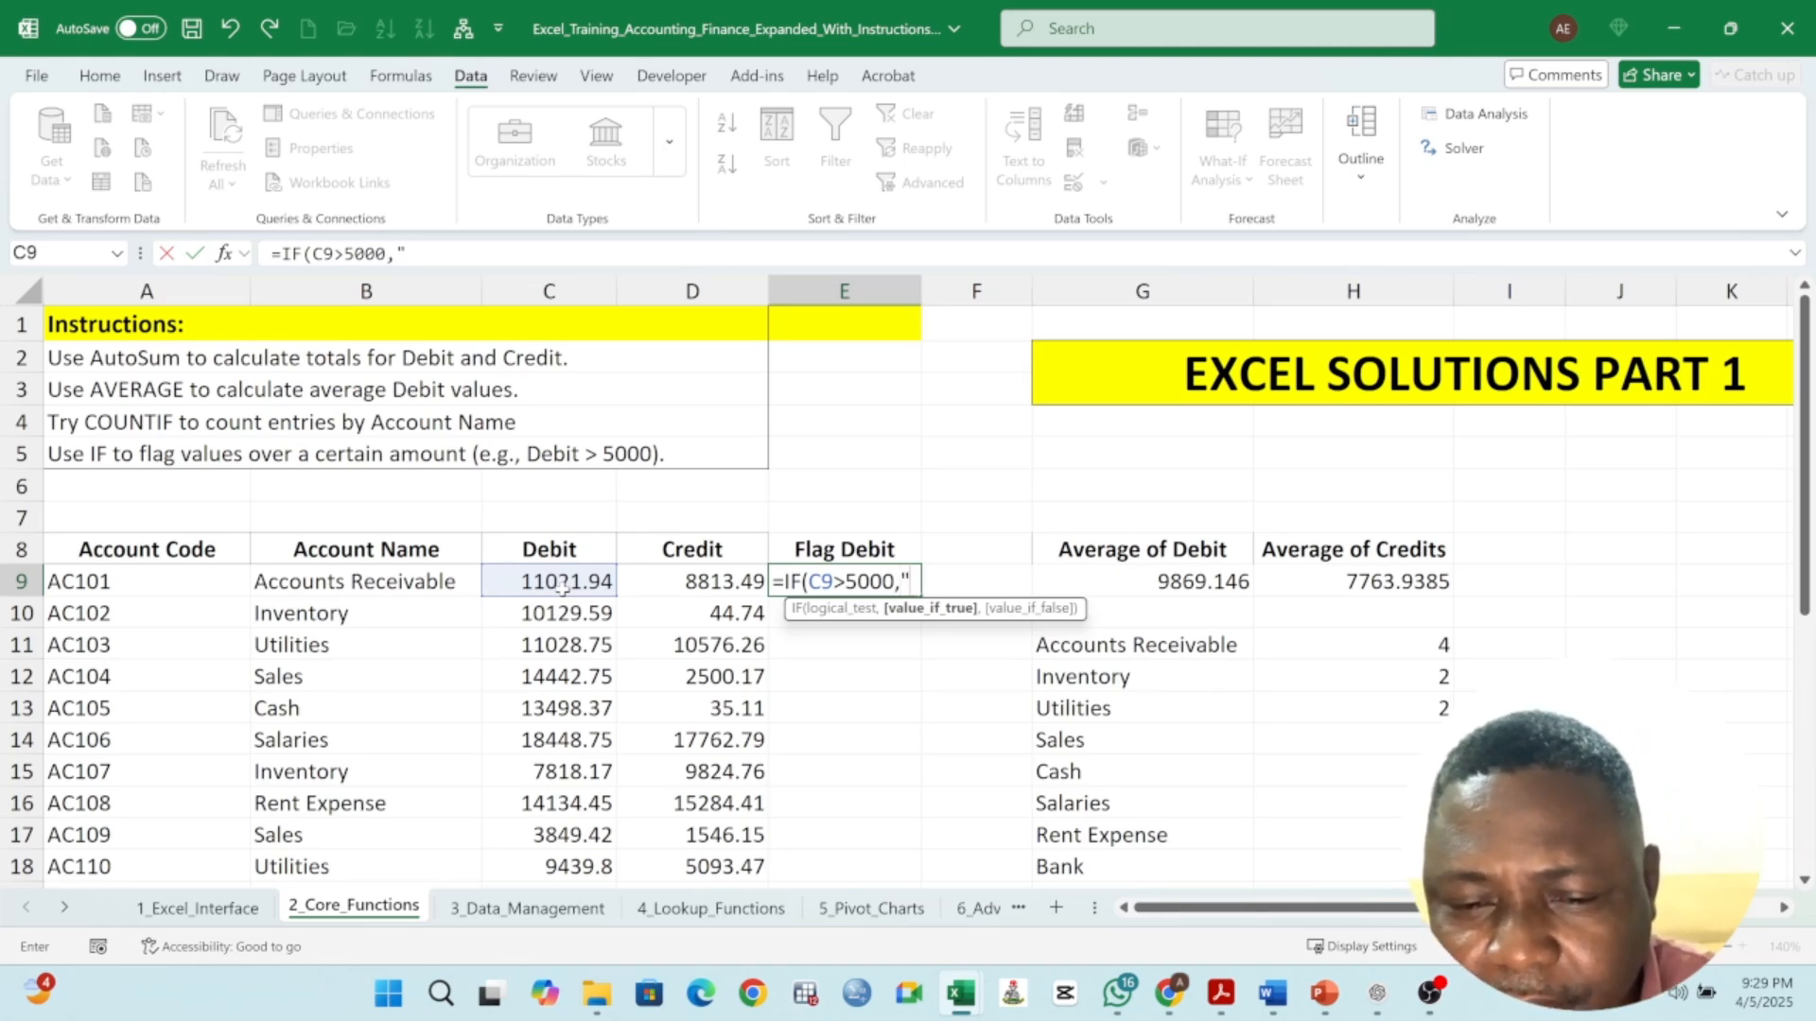
{"action": "type", "text": "hIG"}
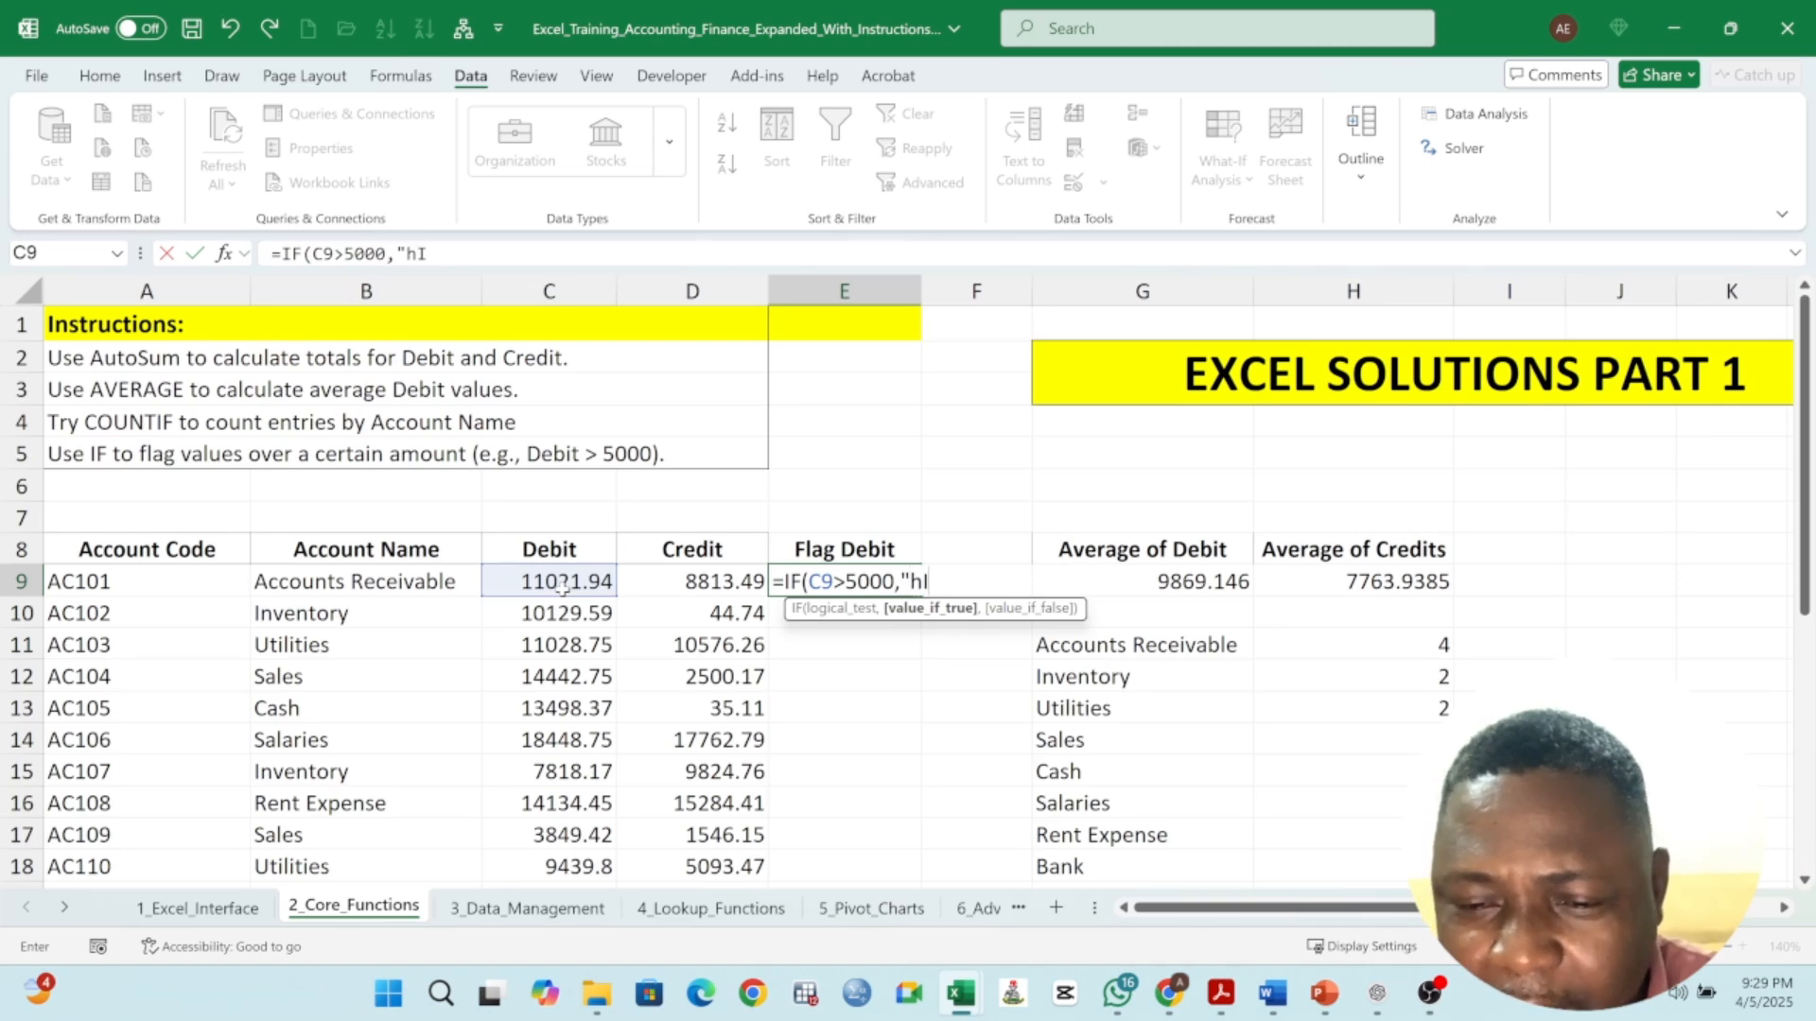
{"action": "key", "text": "BackSpace"}
{"action": "key", "text": "BackSpace"}
{"action": "key", "text": "BackSpace"}
{"action": "type", "text": "Hi"}
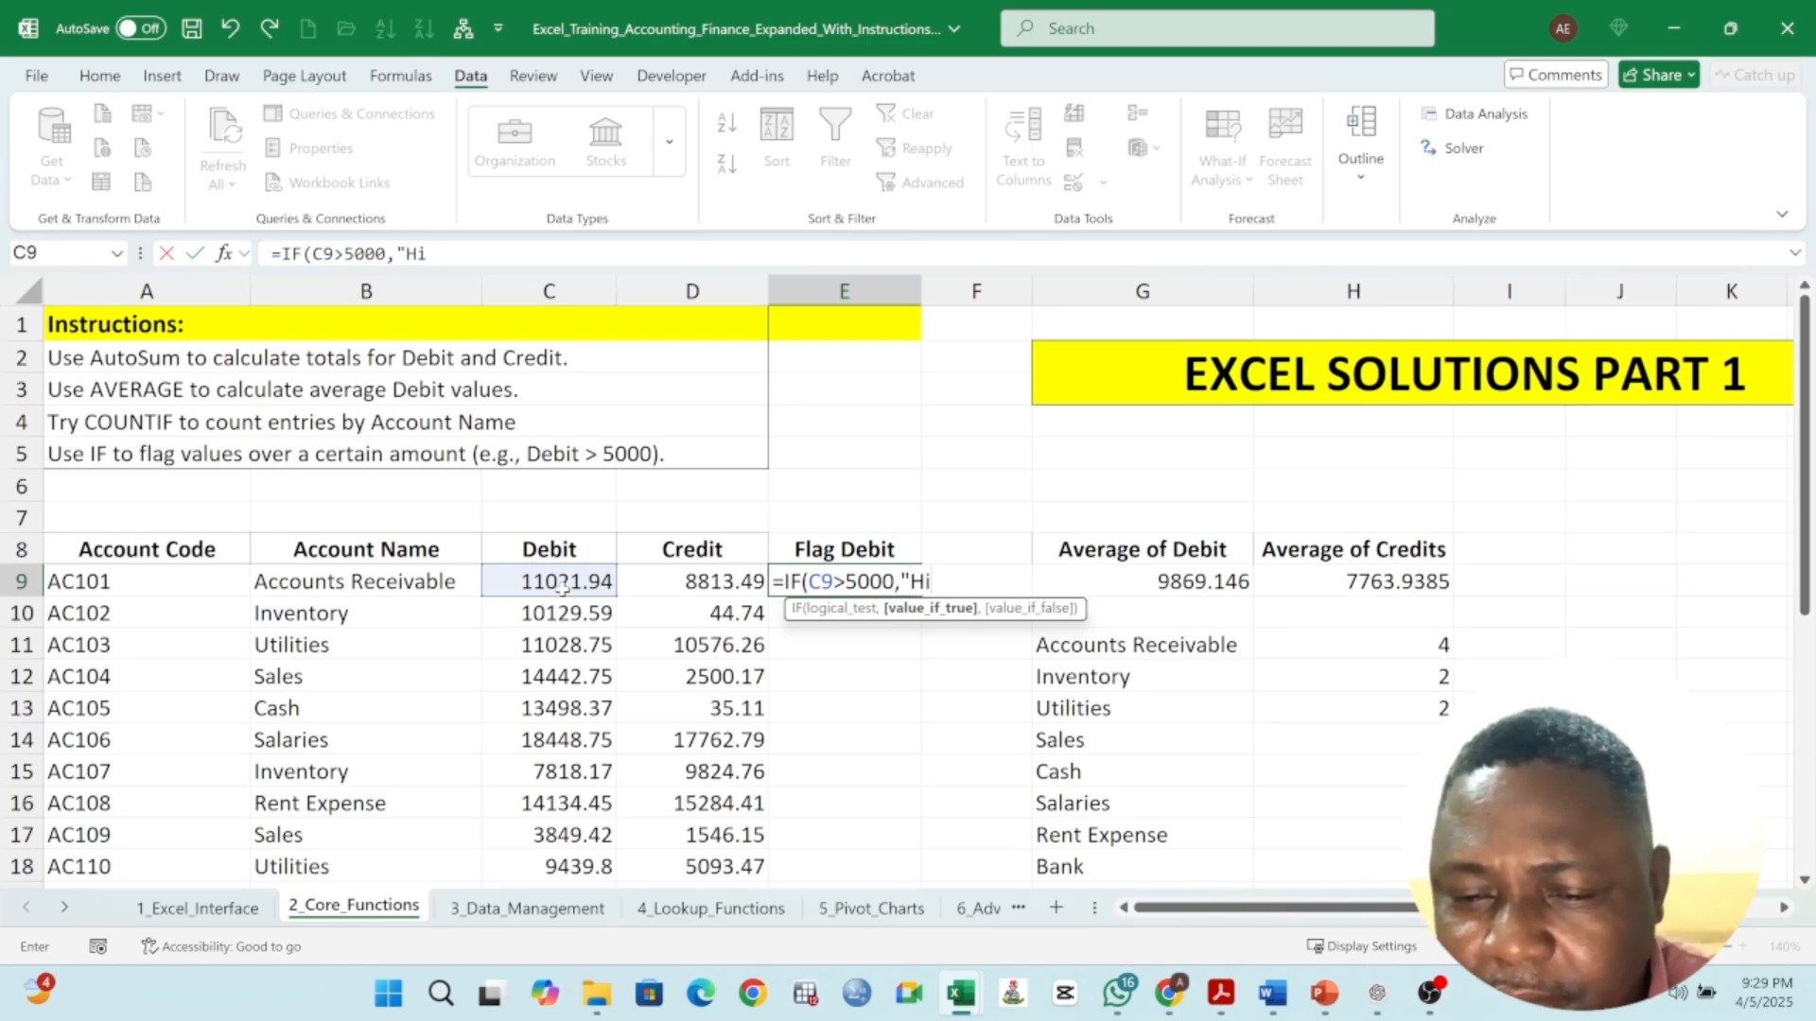
{"action": "type", "text": "gh\""}
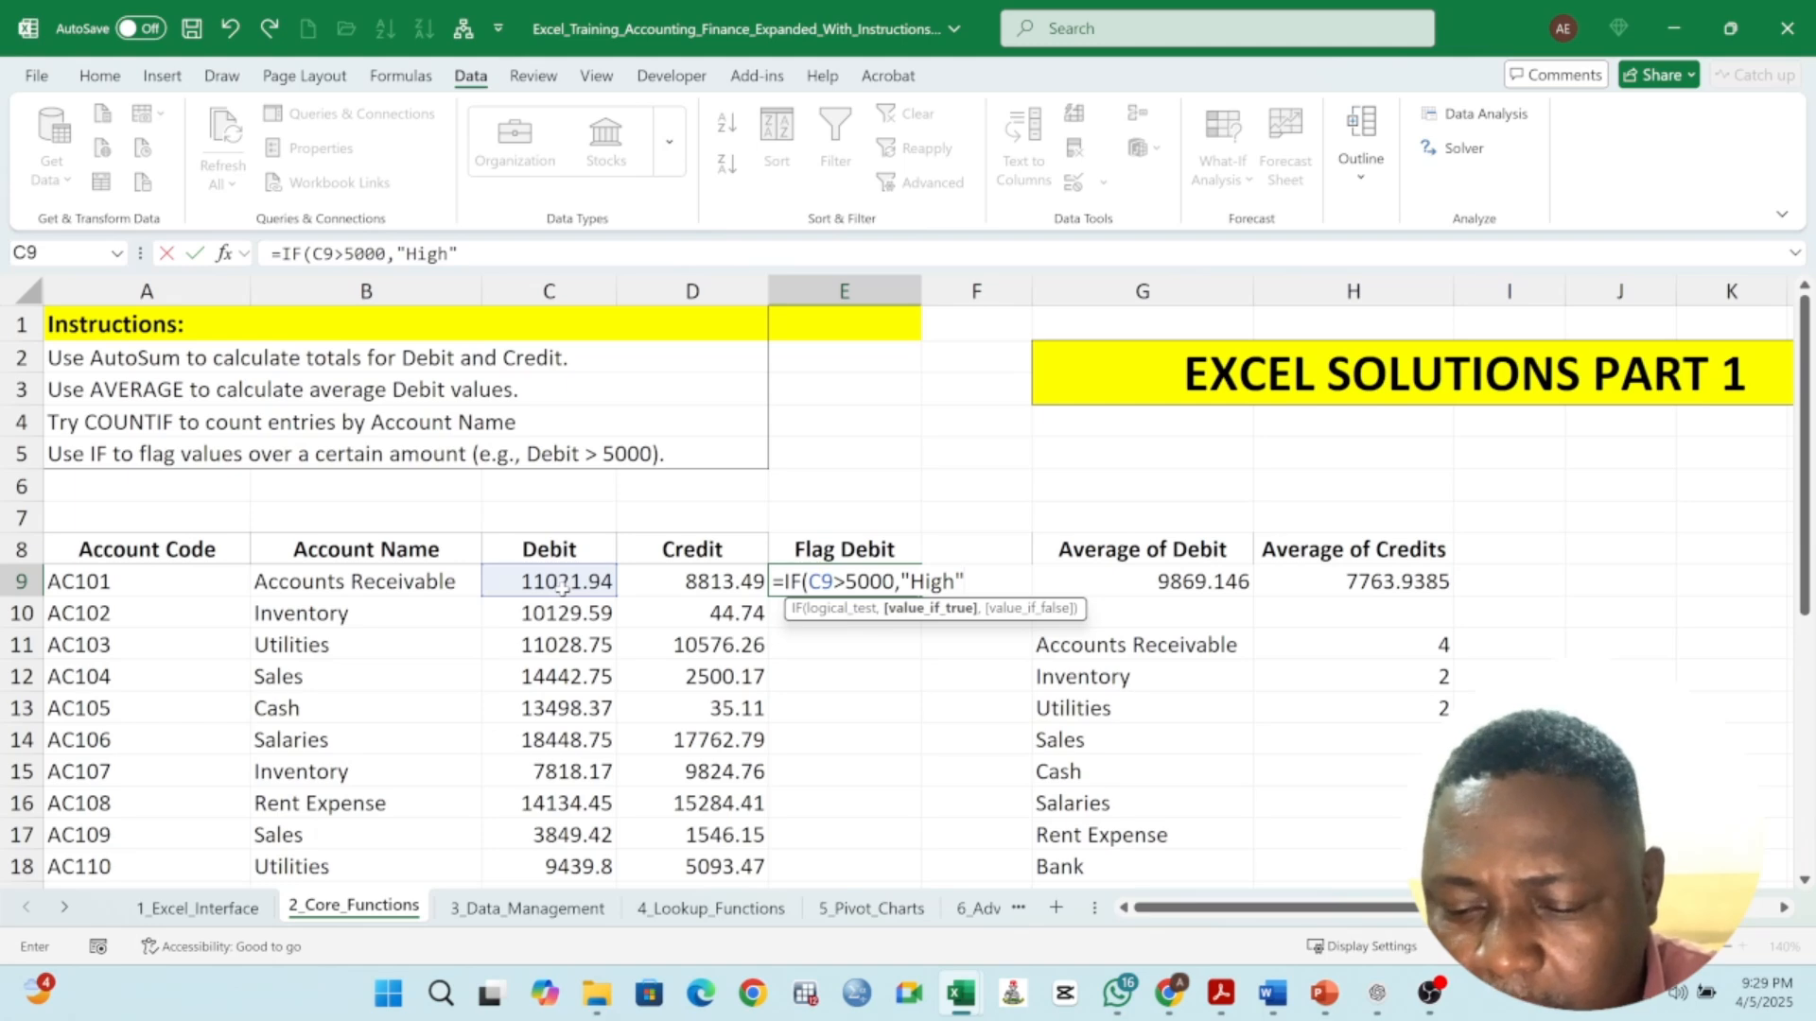
{"action": "type", "text": ","}
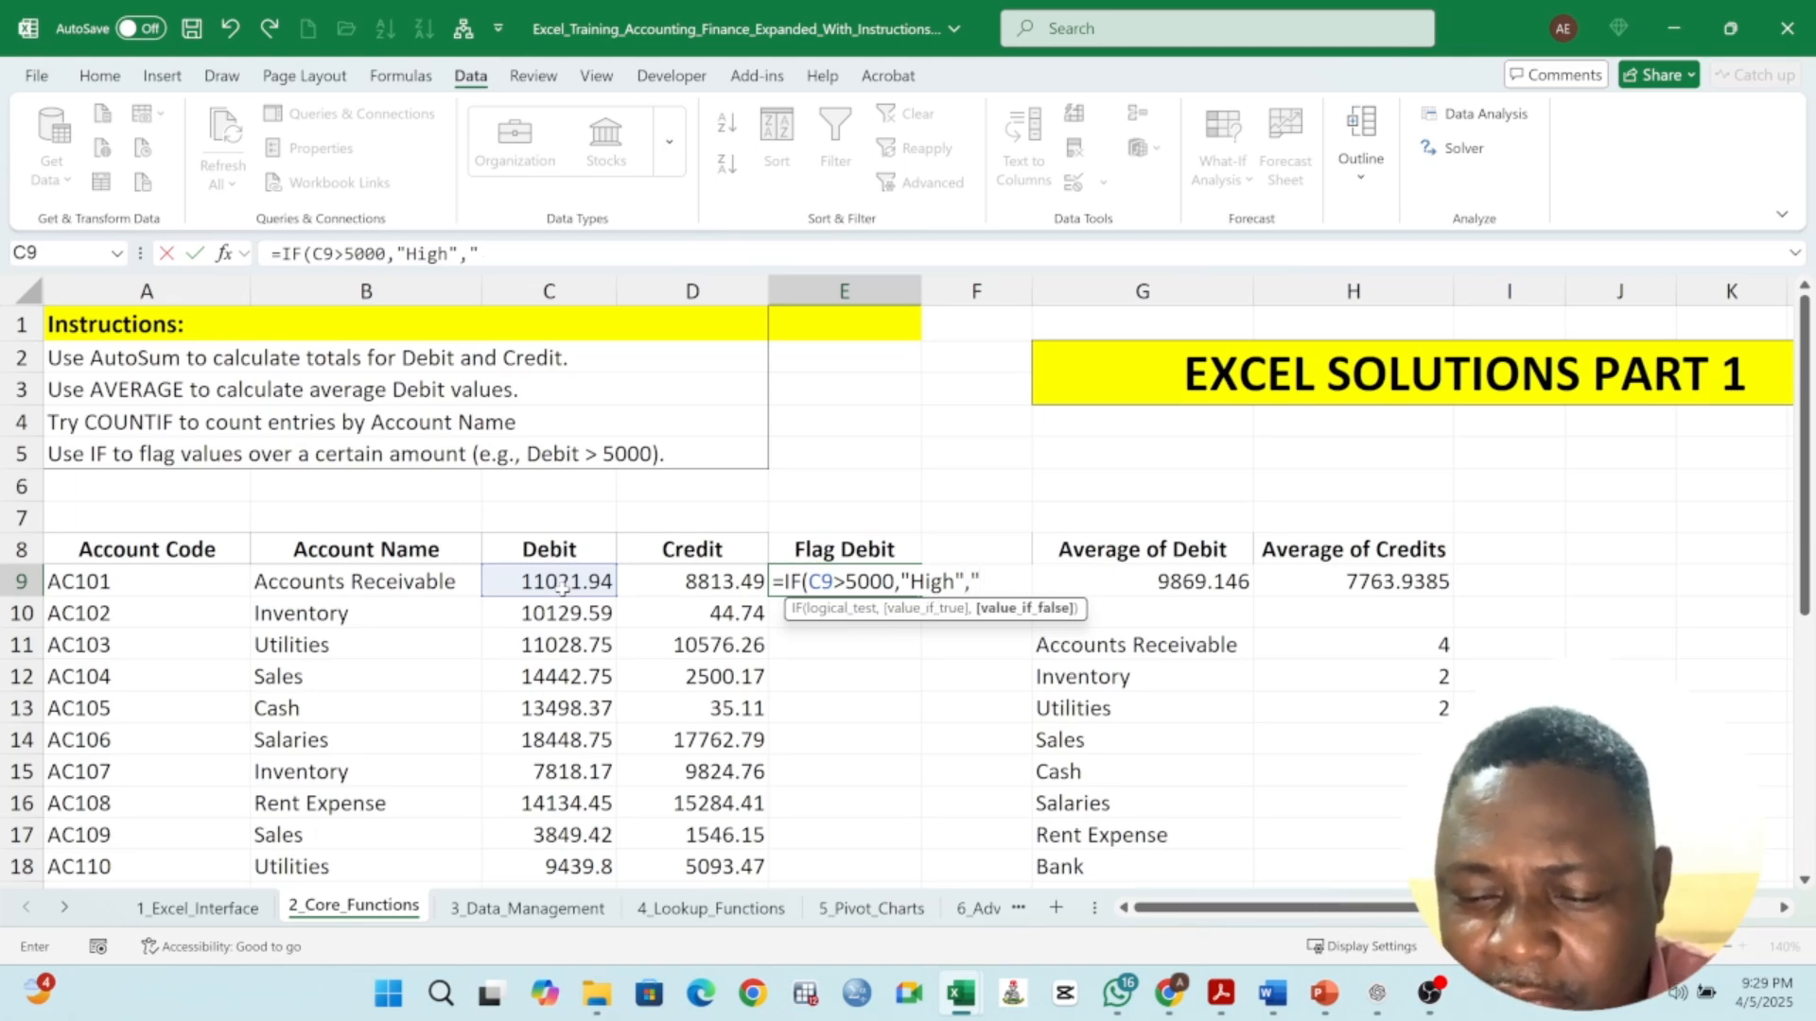
{"action": "type", "text": "\"Low"}
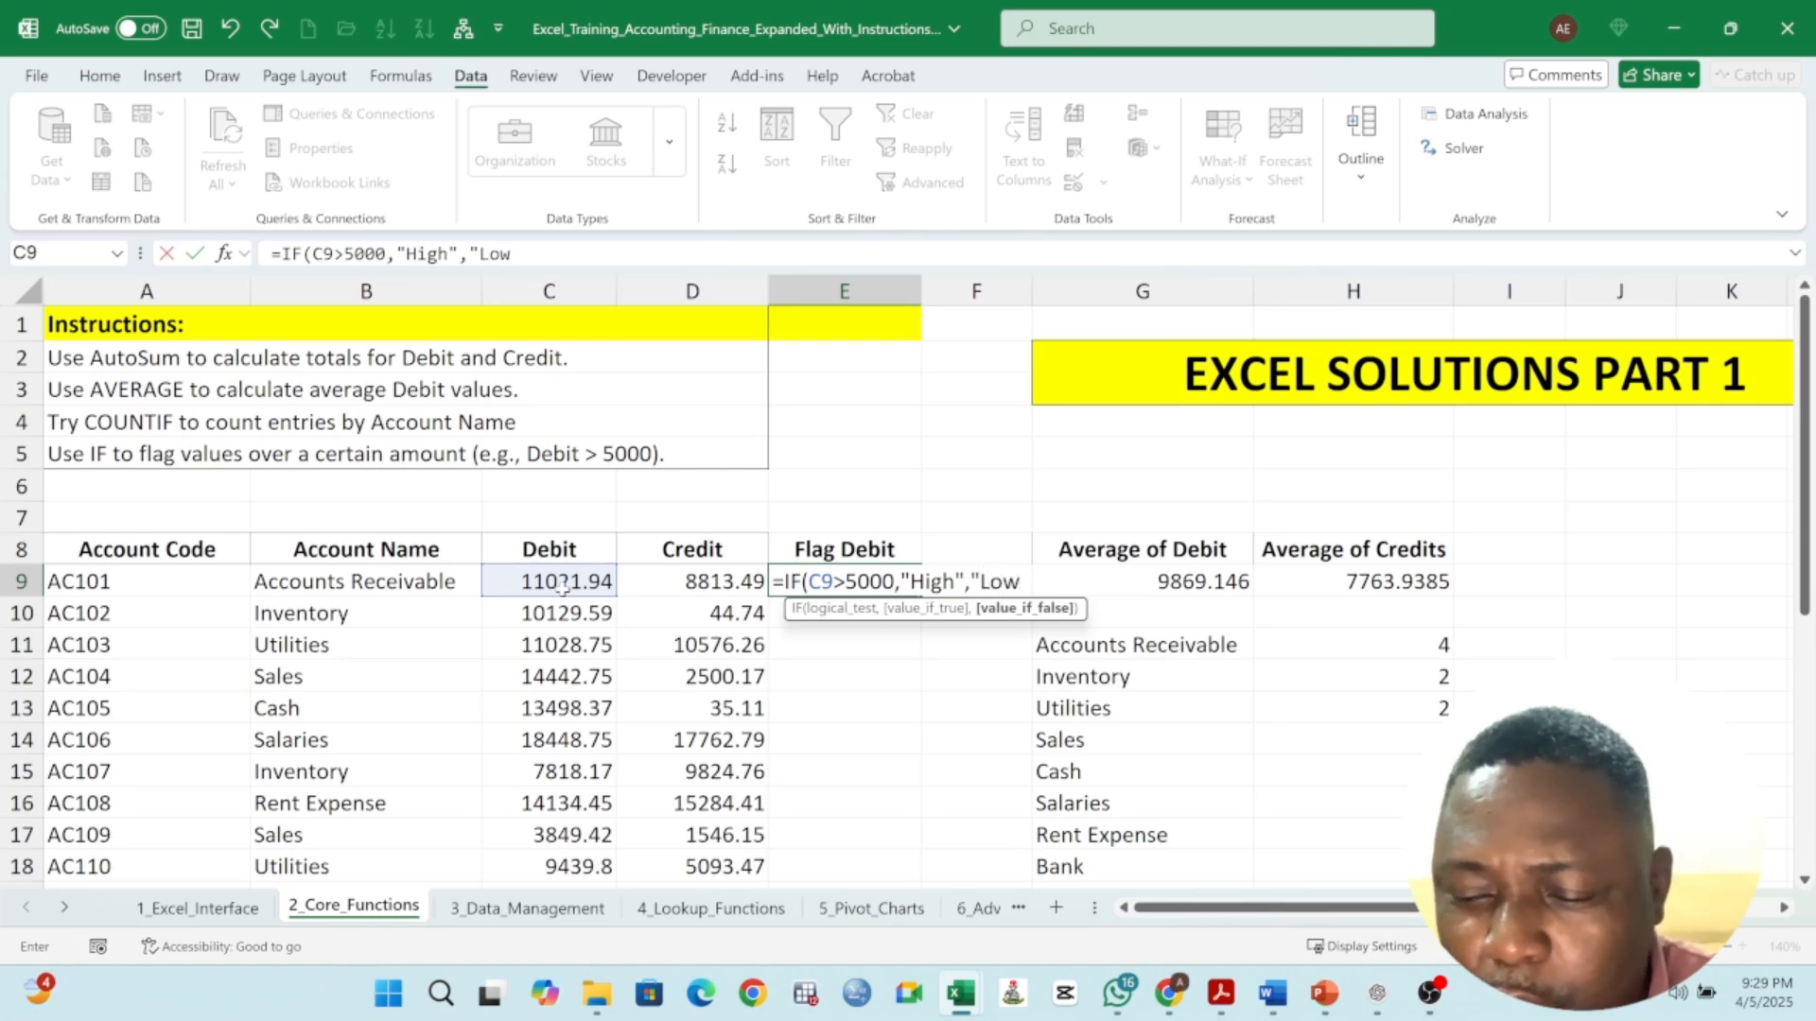
{"action": "type", "text": "\""}
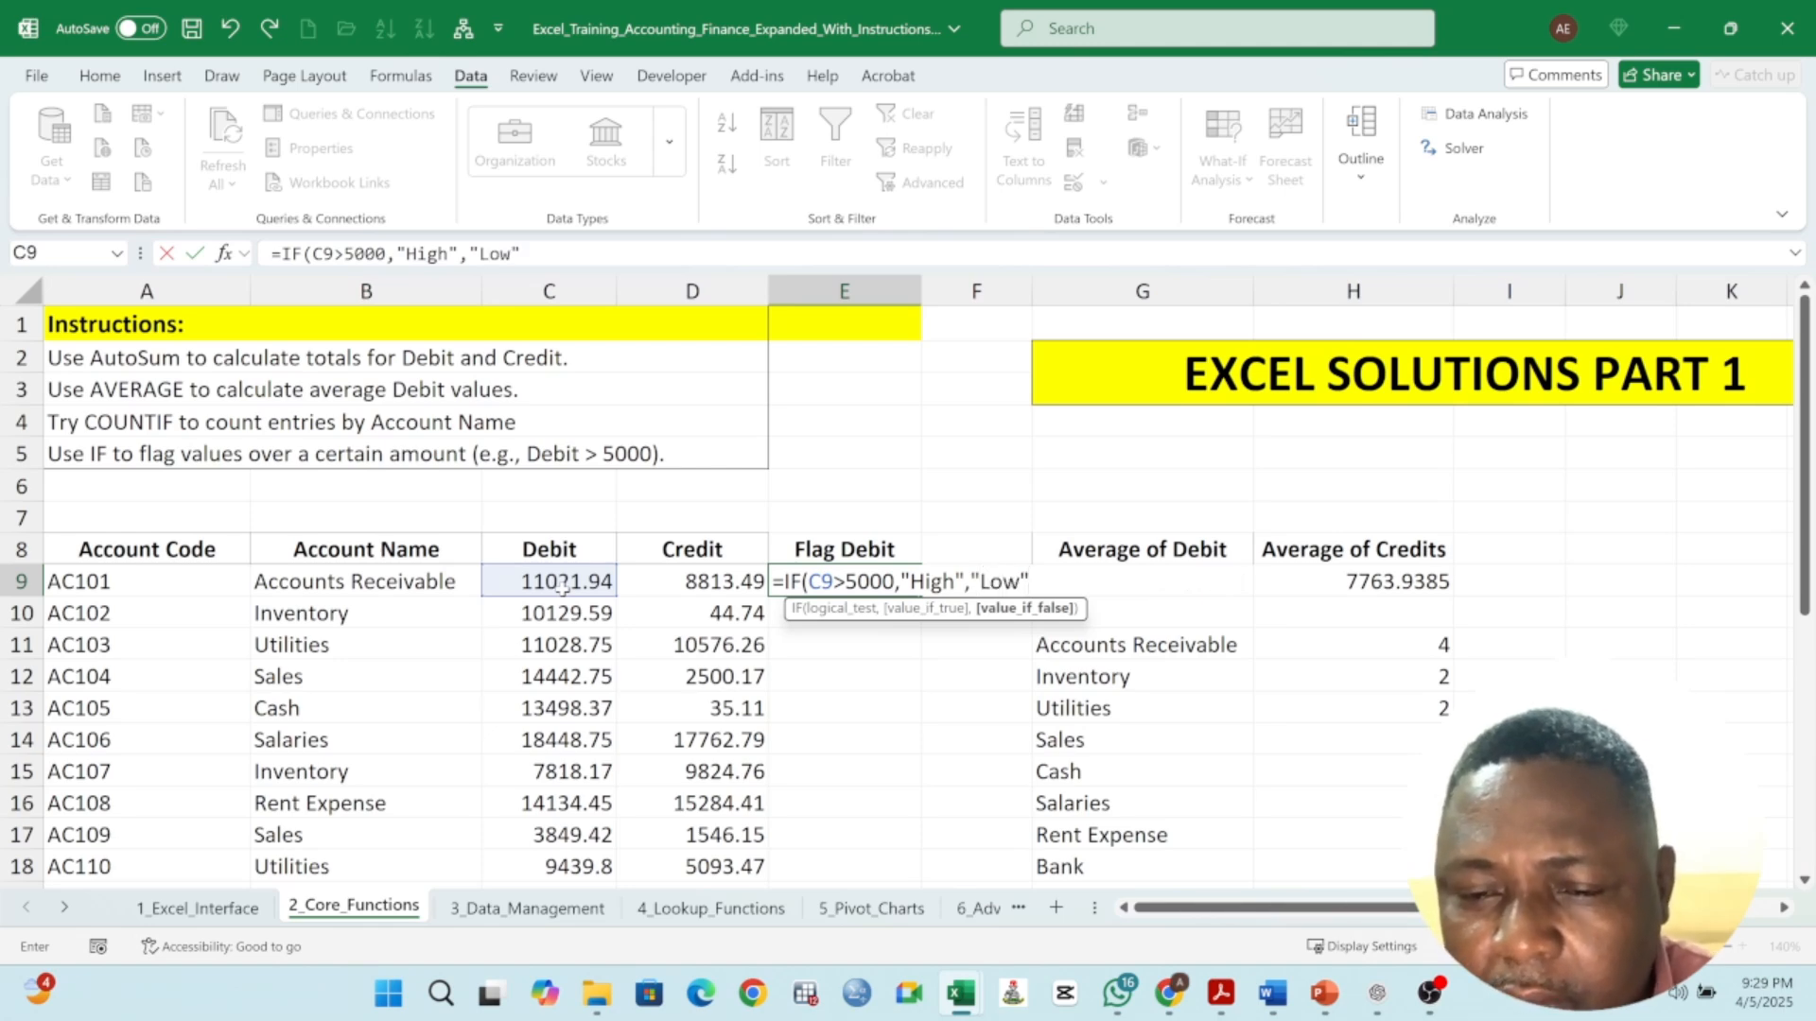
{"action": "type", "text": ")"}
{"action": "key", "text": "Return"}
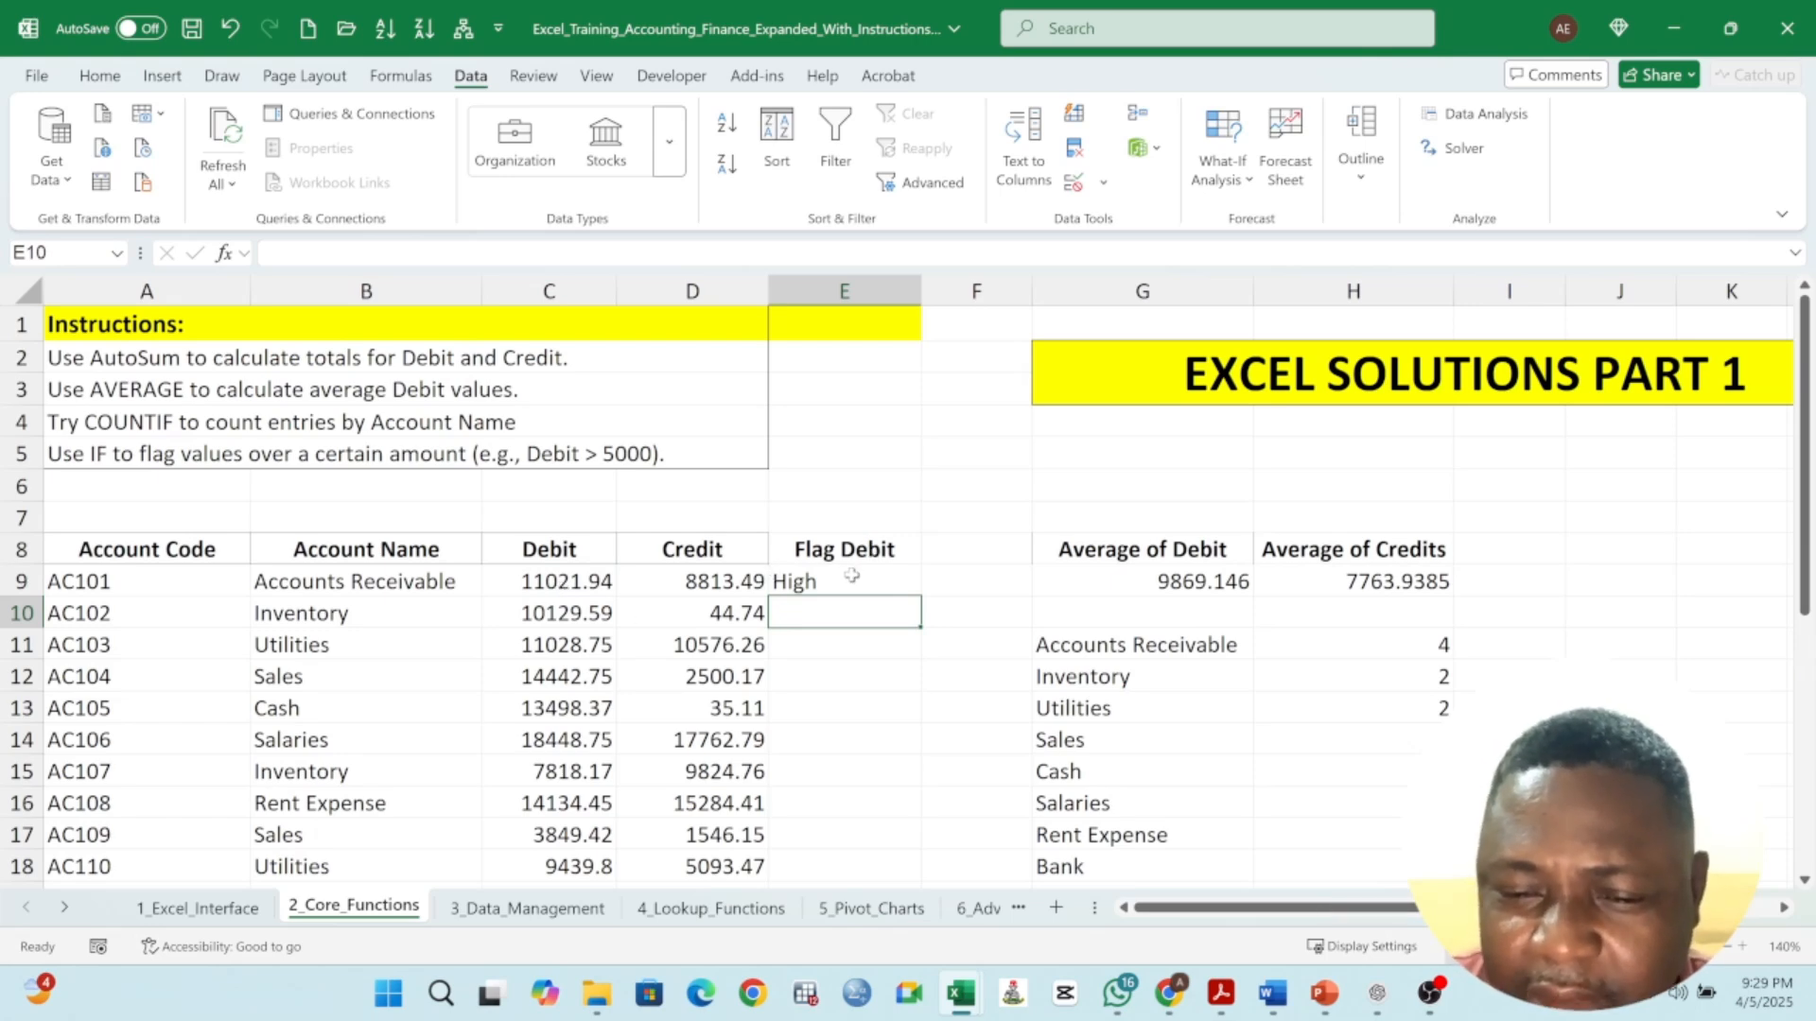
- Fill the IF formula from E9 down through E28
{"action": "left_click", "coordinate": [901, 590]}
{"action": "double_click", "coordinate": [920, 597]}
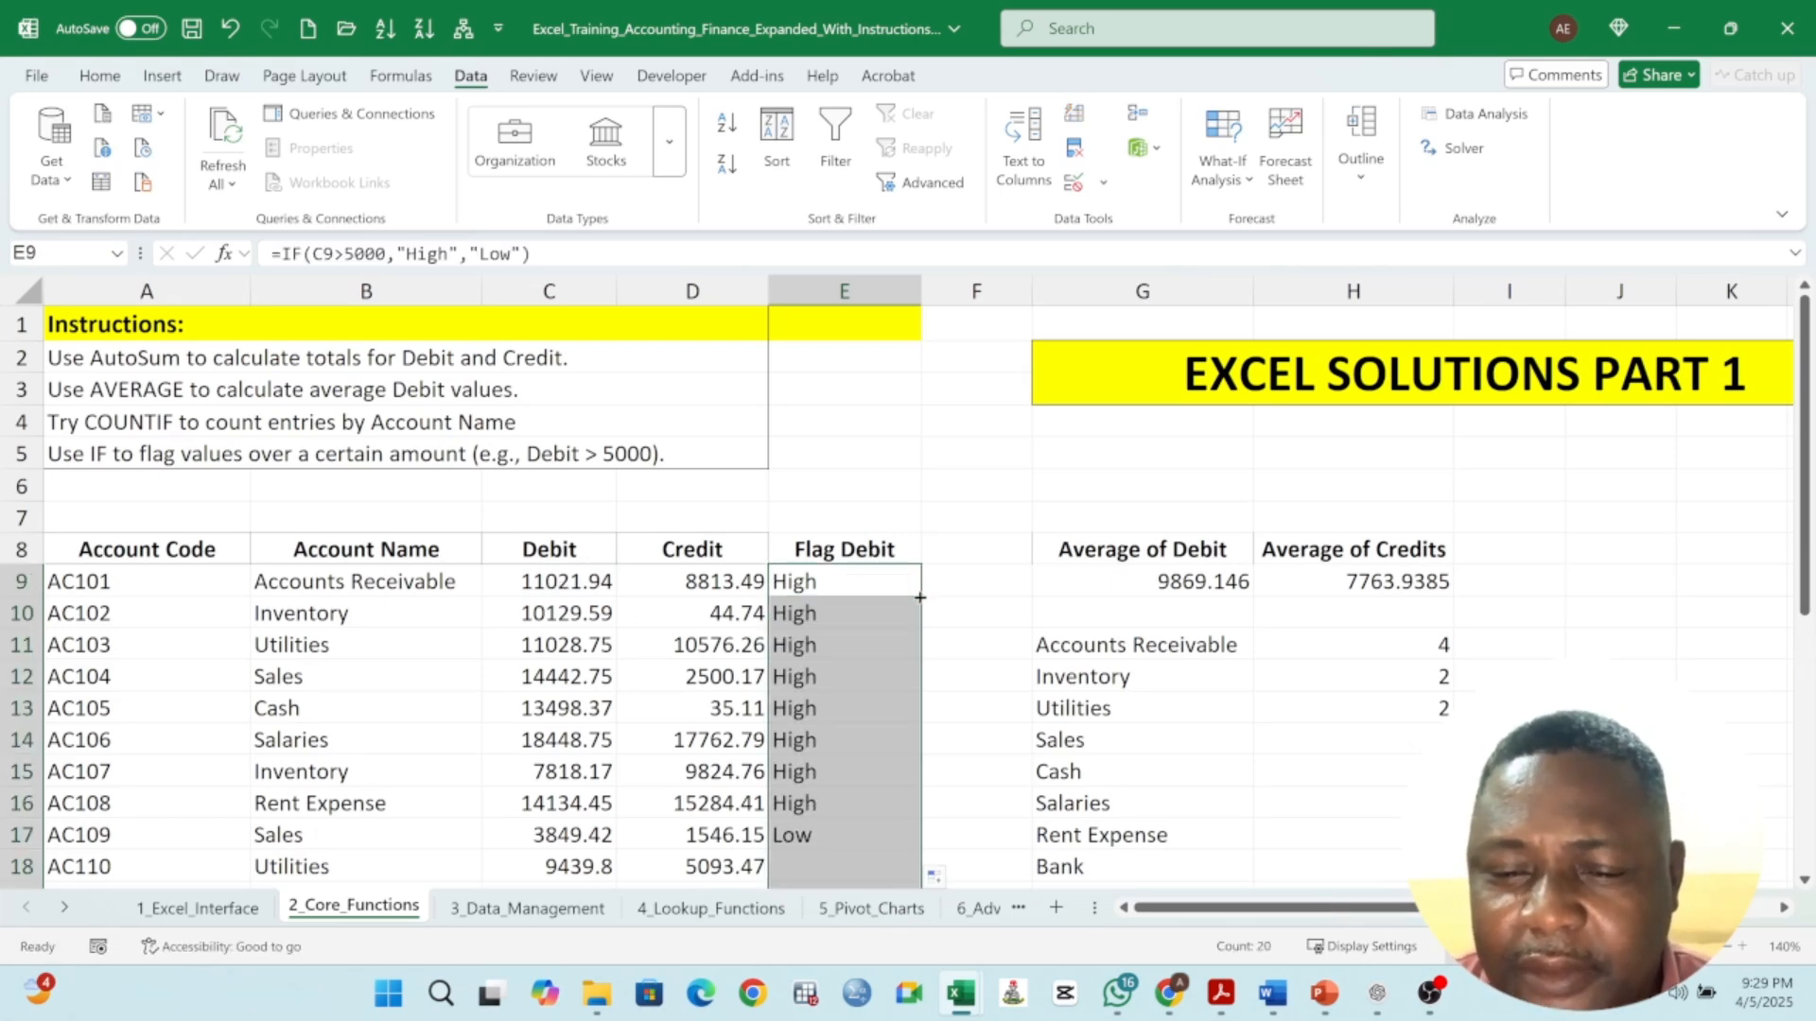
{"action": "scroll", "coordinate": [863, 605], "scroll_direction": "down", "scroll_amount": 4}
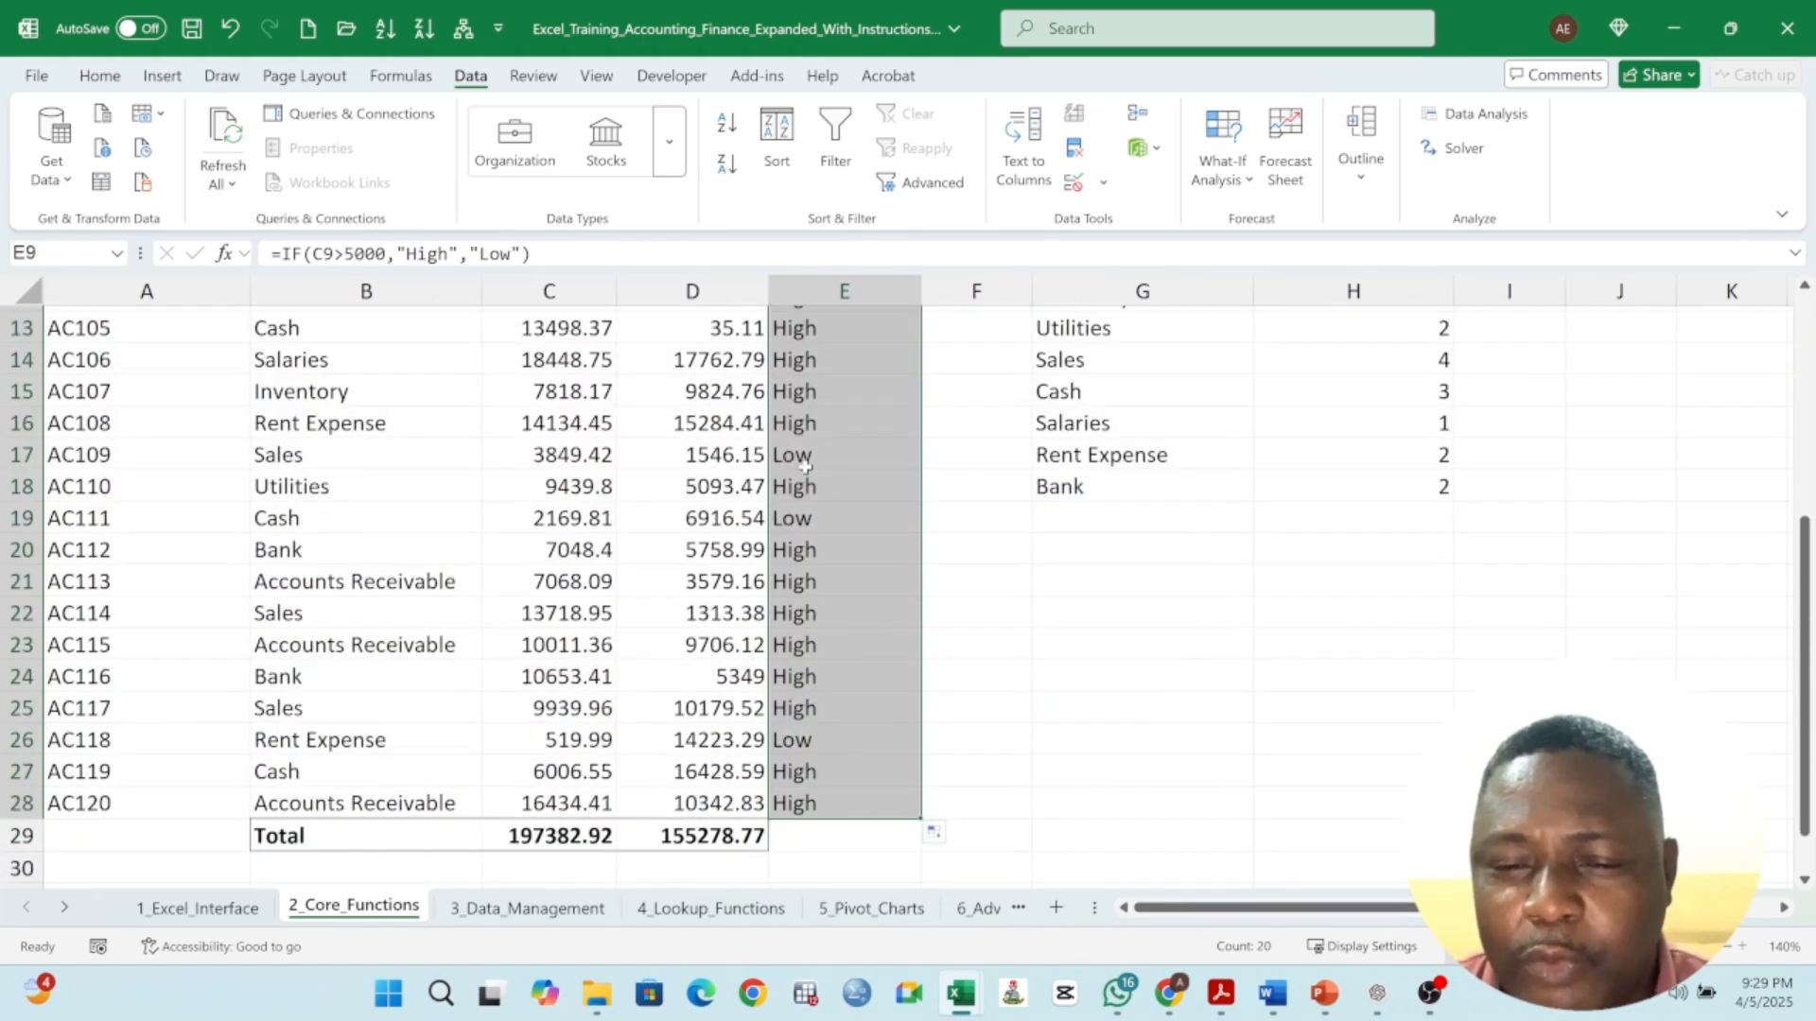
- Check the High and Low flags against their Debit values, then review the instructions and the Account Name column
{"action": "left_click", "coordinate": [805, 461]}
{"action": "left_click", "coordinate": [822, 518]}
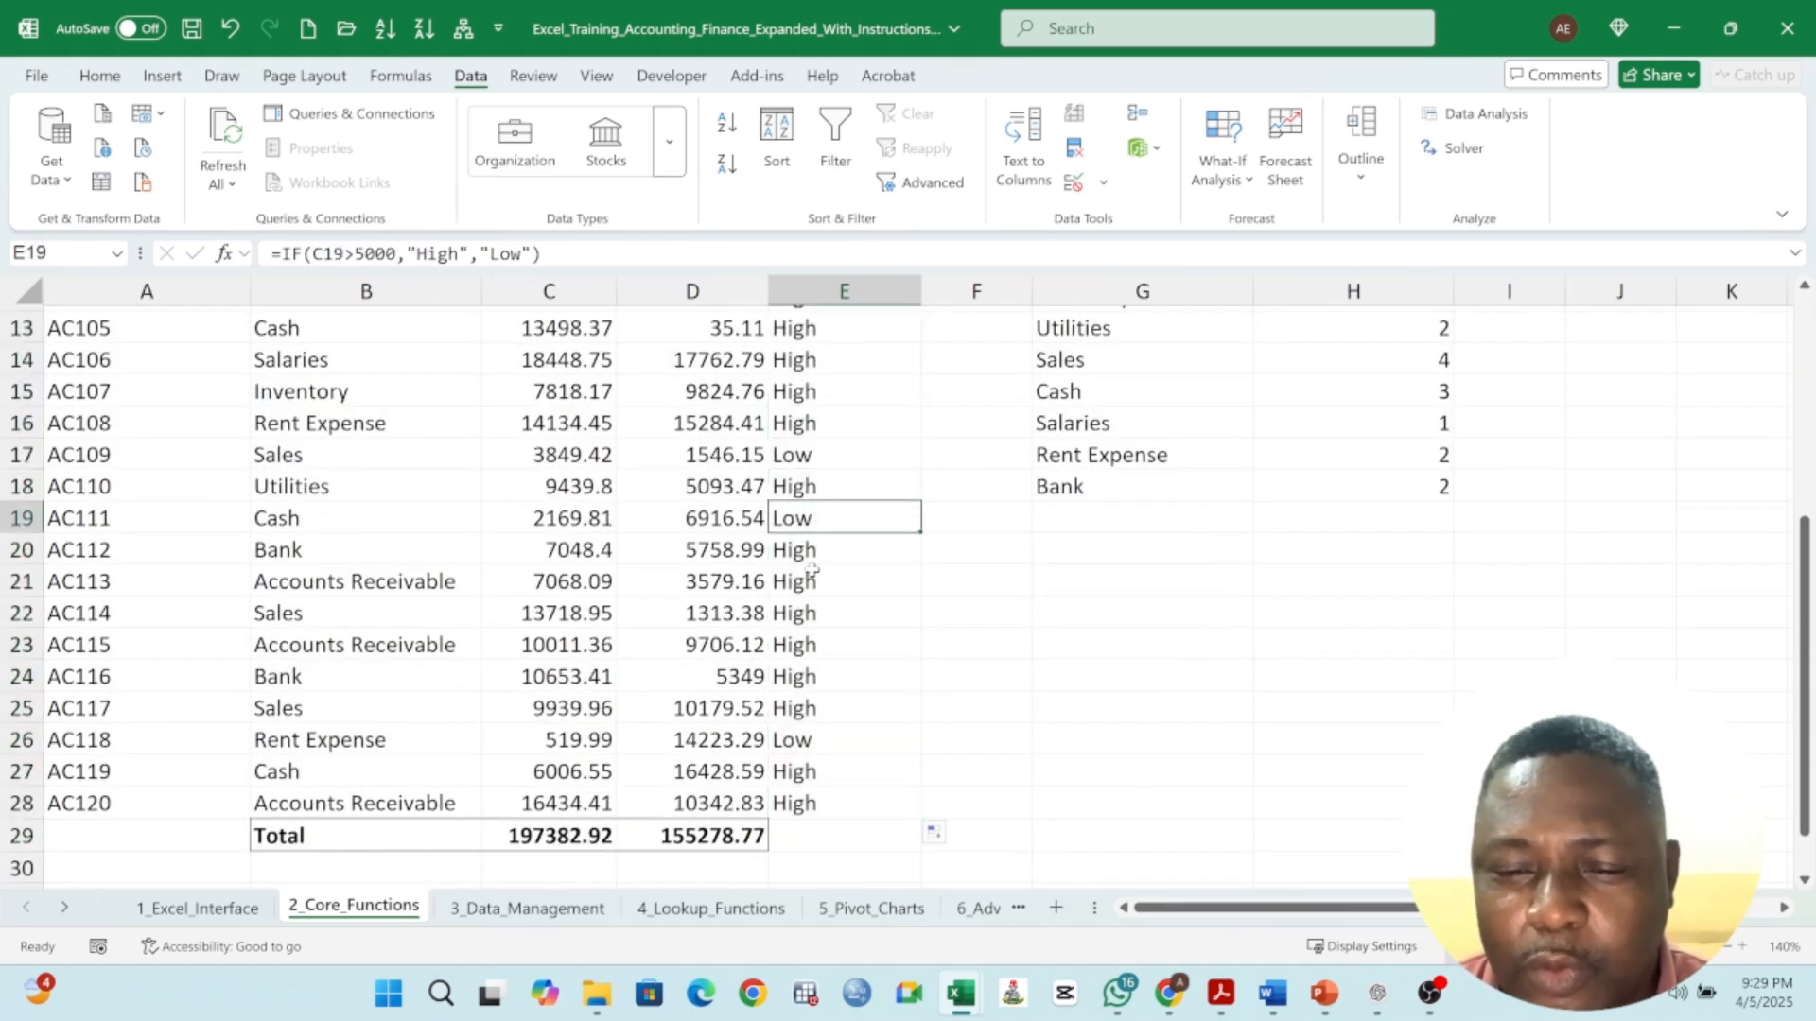
{"action": "left_click", "coordinate": [564, 521]}
{"action": "scroll", "coordinate": [562, 525], "scroll_direction": "up", "scroll_amount": 3}
{"action": "left_click_drag", "start_coordinate": [557, 490], "coordinate": [558, 547]}
{"action": "left_click", "coordinate": [832, 491]}
{"action": "left_click", "coordinate": [556, 487]}
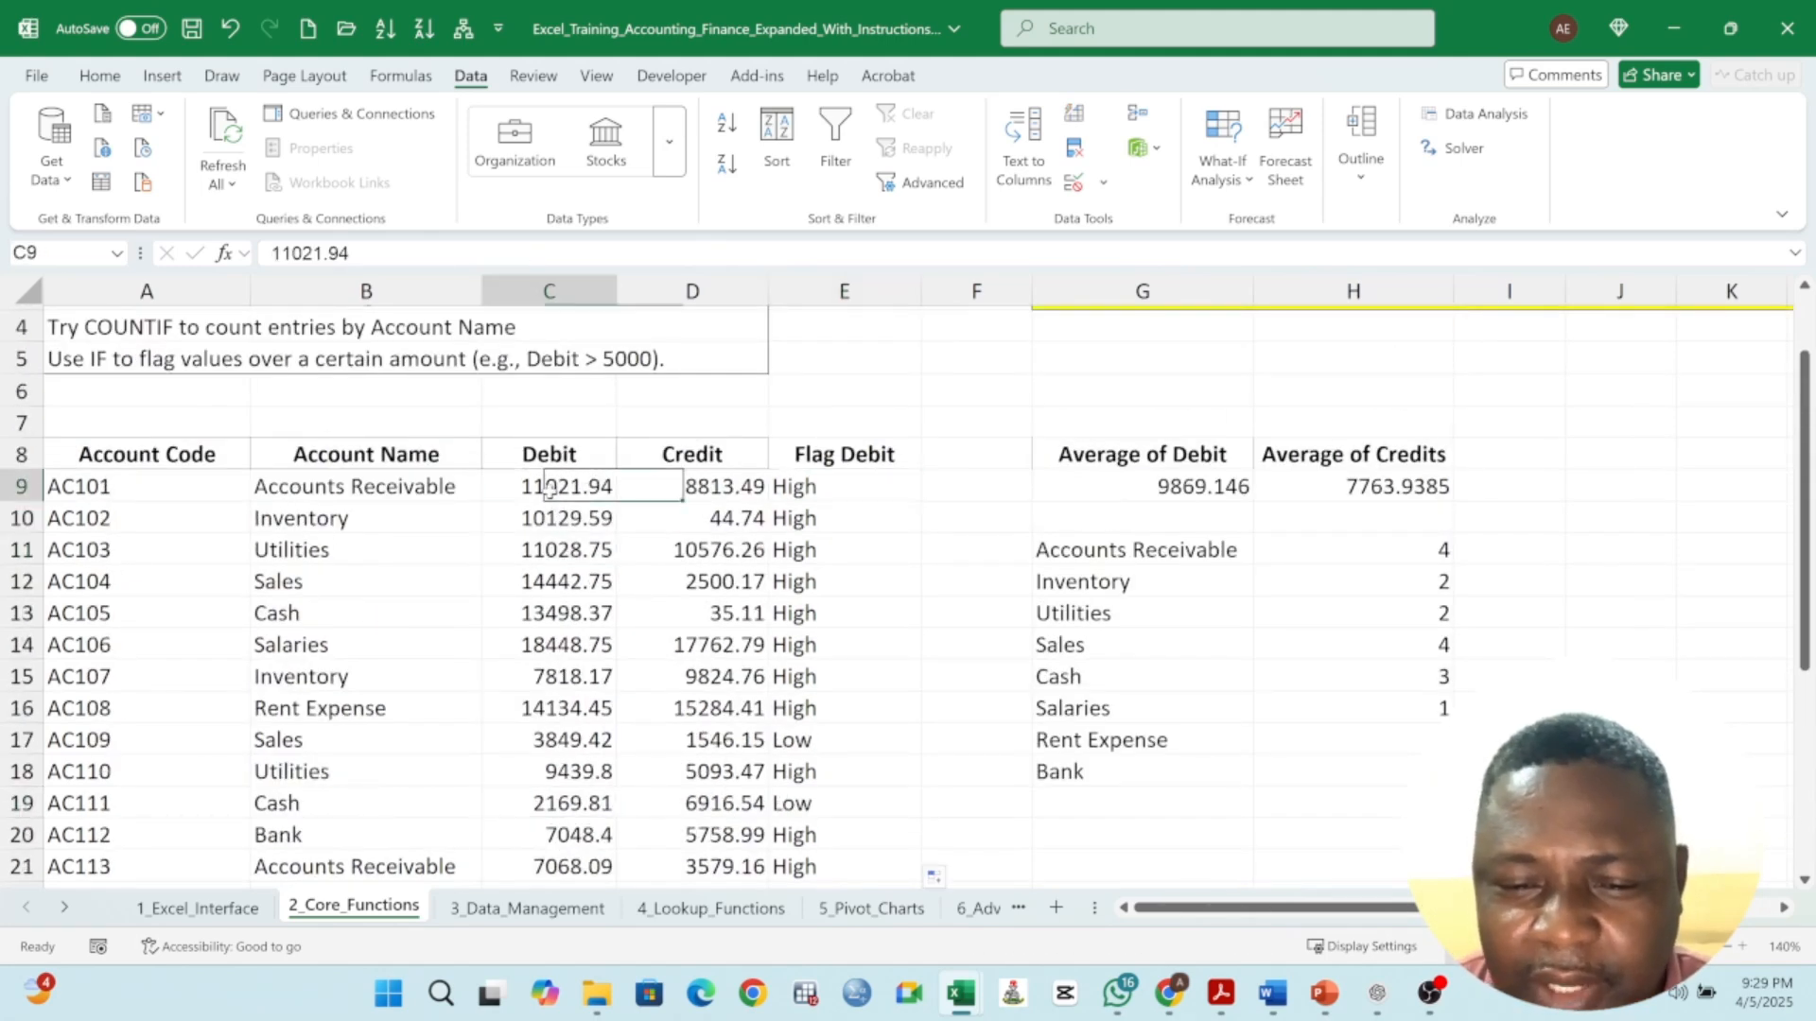
{"action": "left_click", "coordinate": [790, 740]}
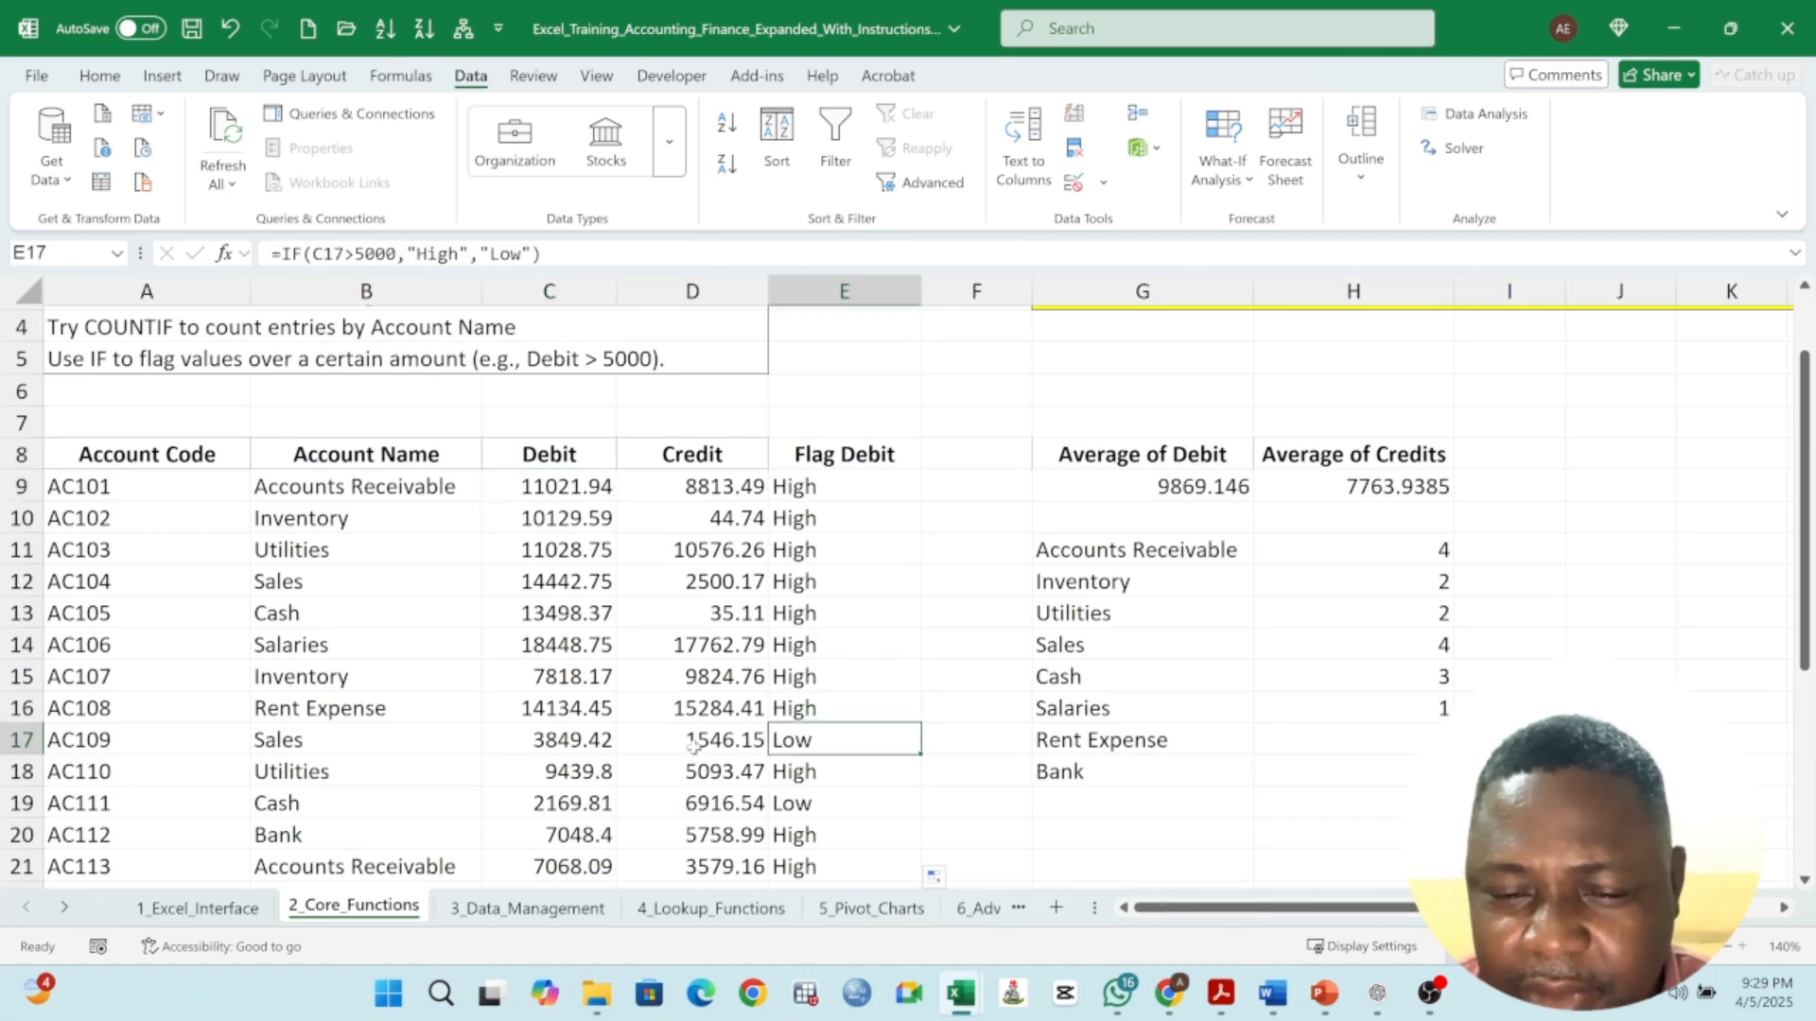
{"action": "left_click", "coordinate": [563, 742]}
{"action": "scroll", "coordinate": [757, 719], "scroll_direction": "down", "scroll_amount": 1}
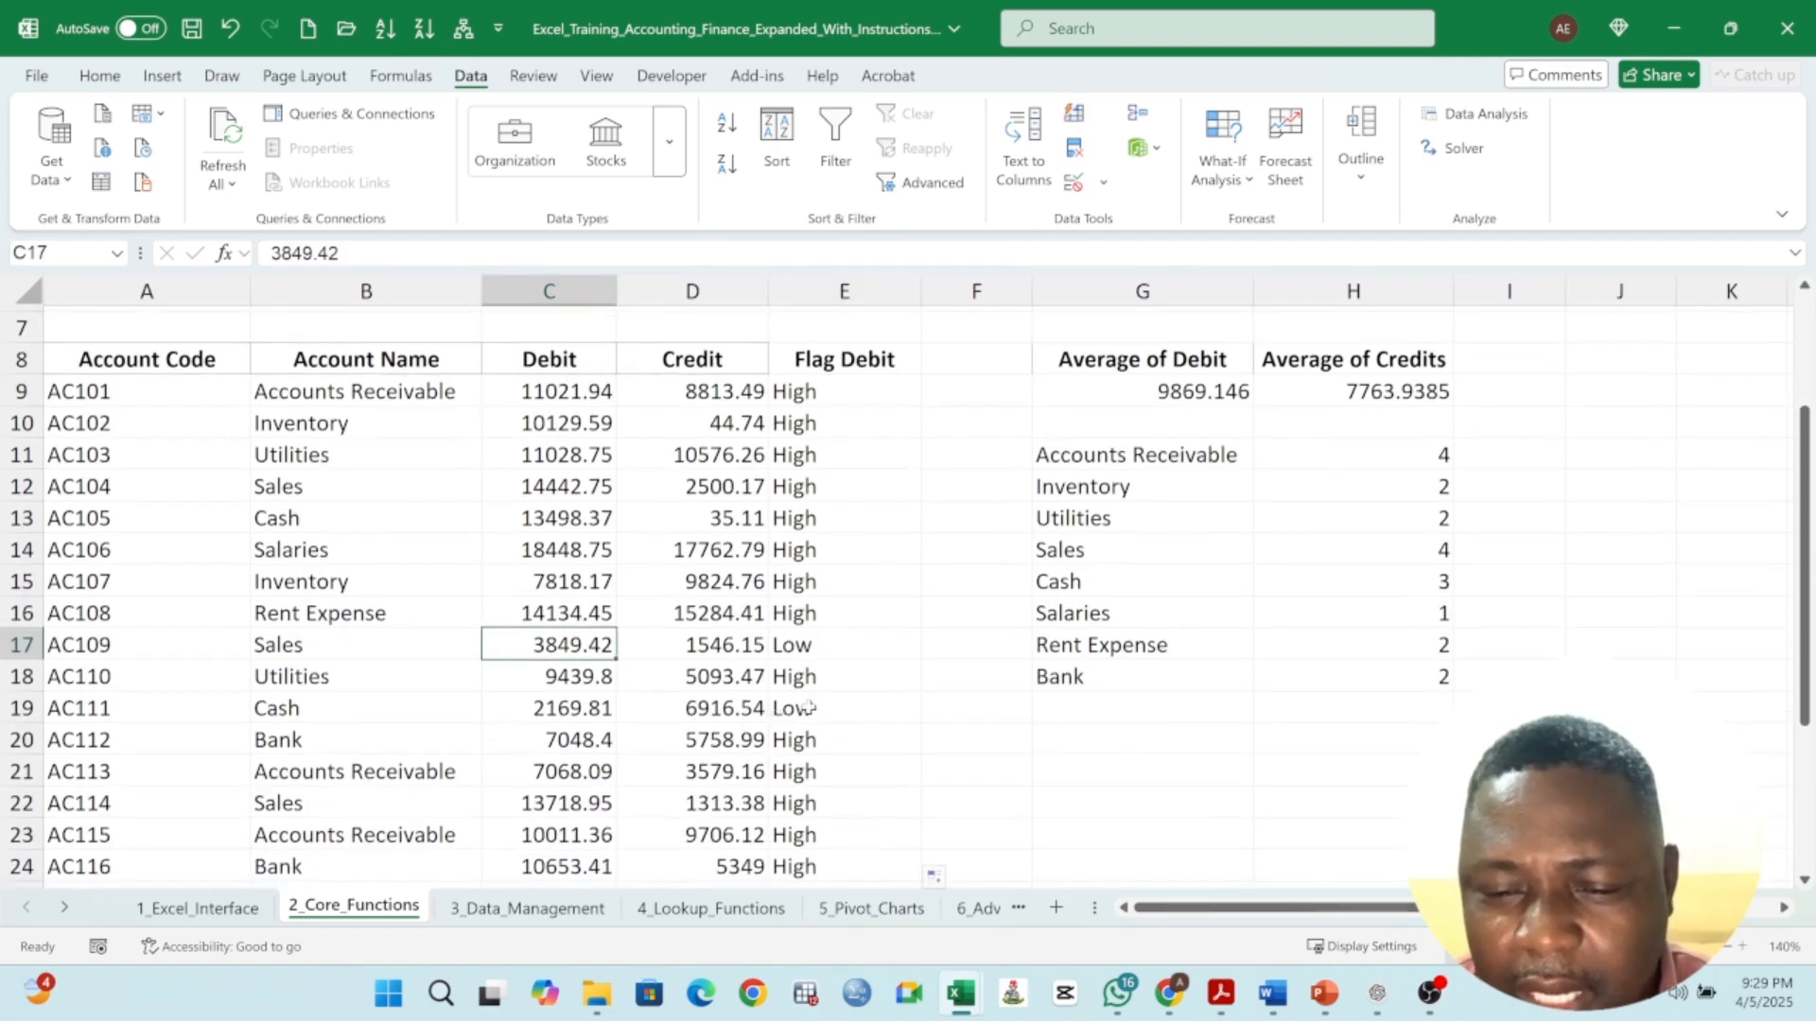
{"action": "left_click", "coordinate": [792, 709]}
{"action": "left_click", "coordinate": [566, 711]}
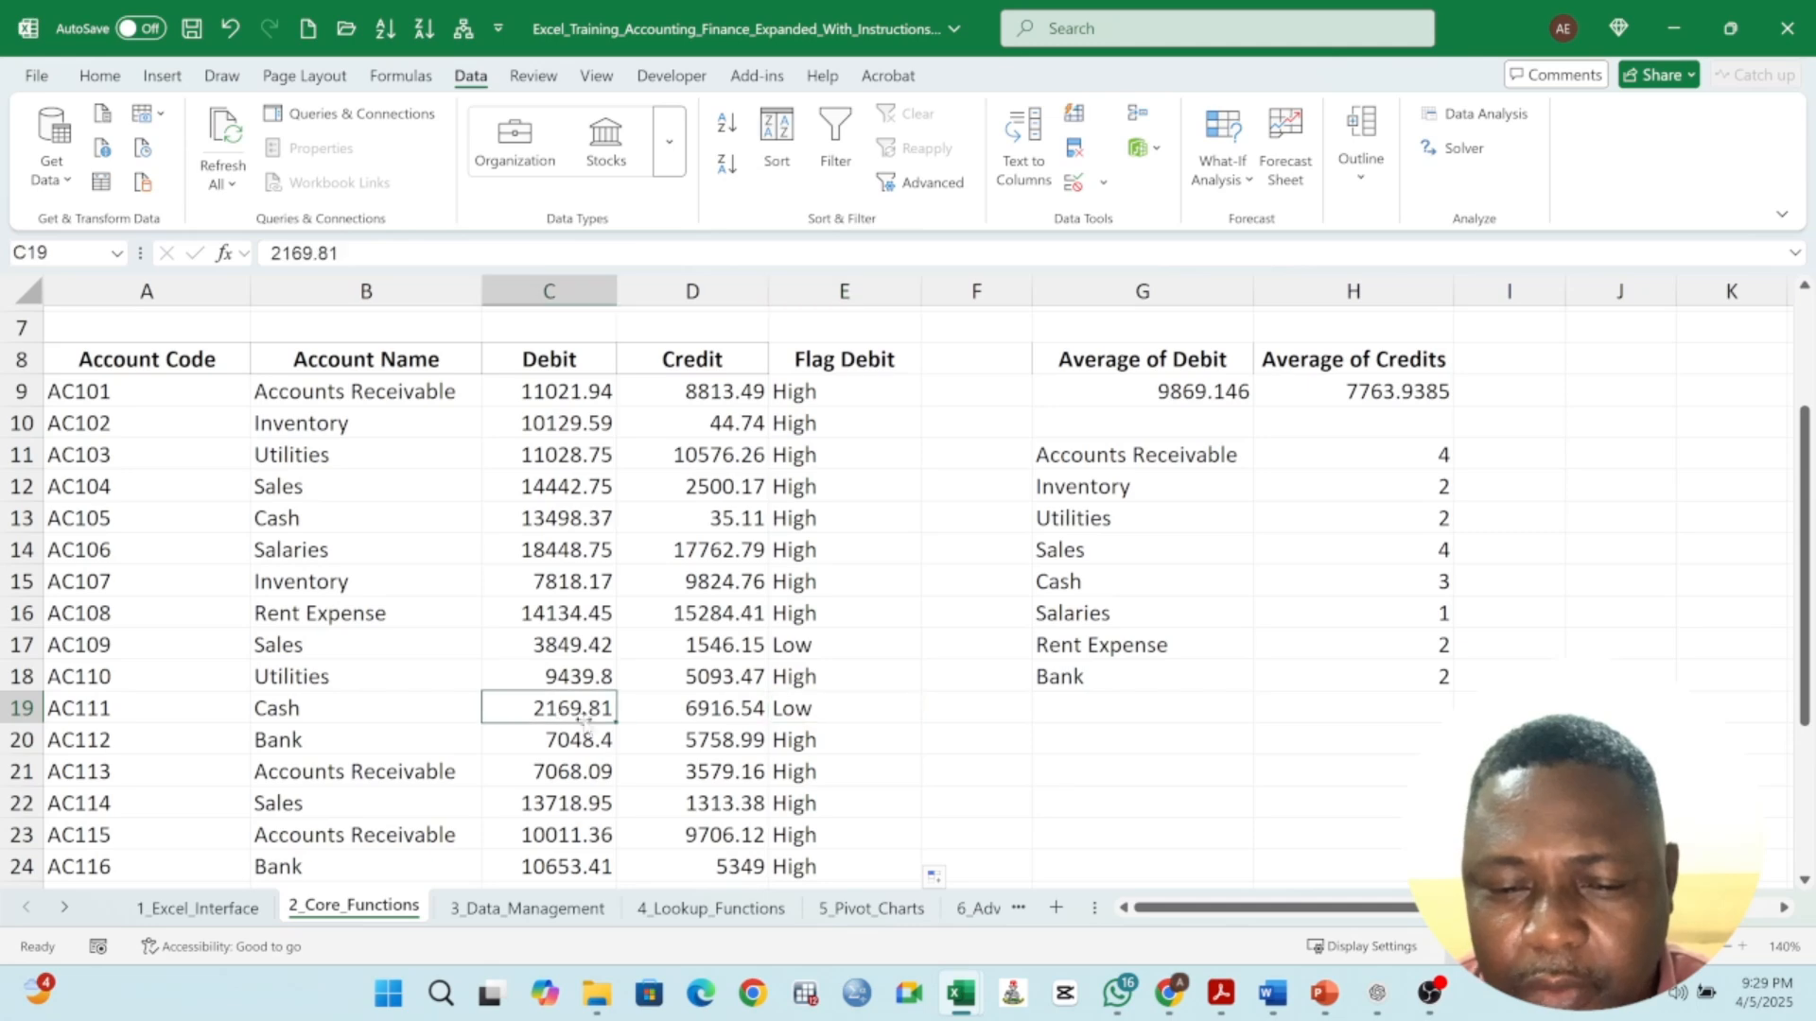
{"action": "scroll", "coordinate": [811, 770], "scroll_direction": "down", "scroll_amount": 2}
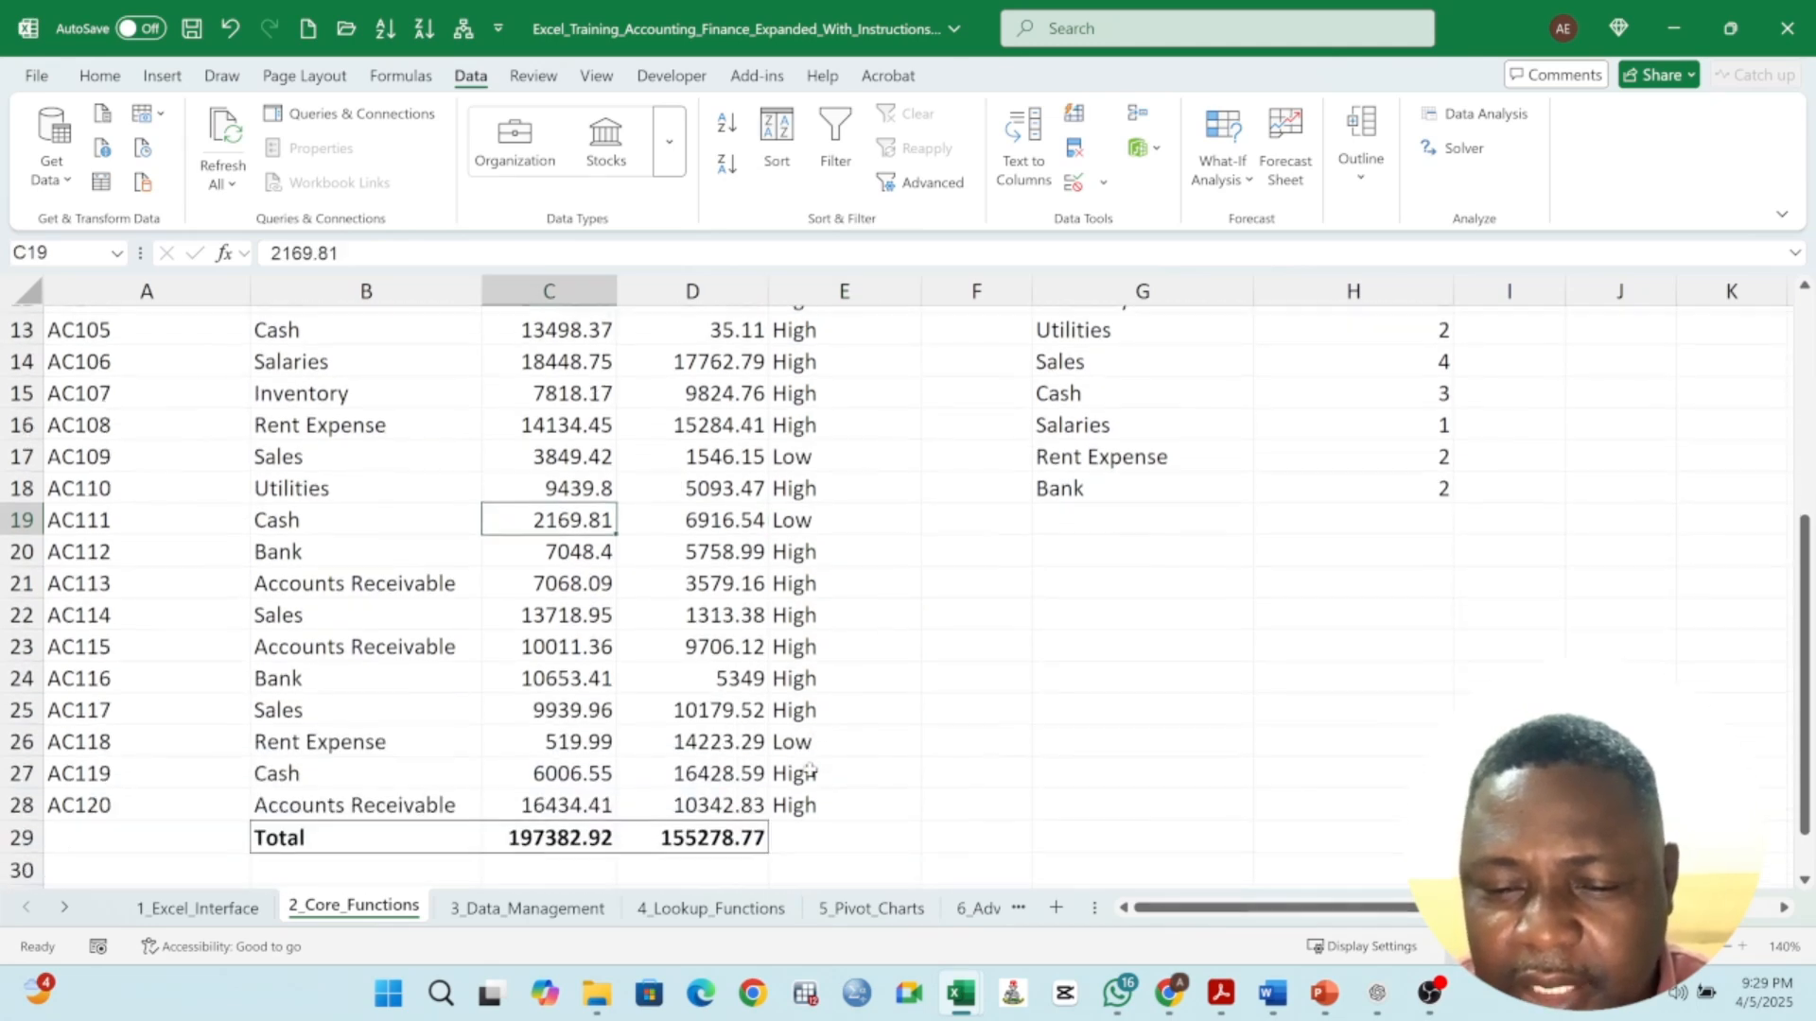
{"action": "left_click", "coordinate": [804, 740]}
{"action": "left_click", "coordinate": [614, 742]}
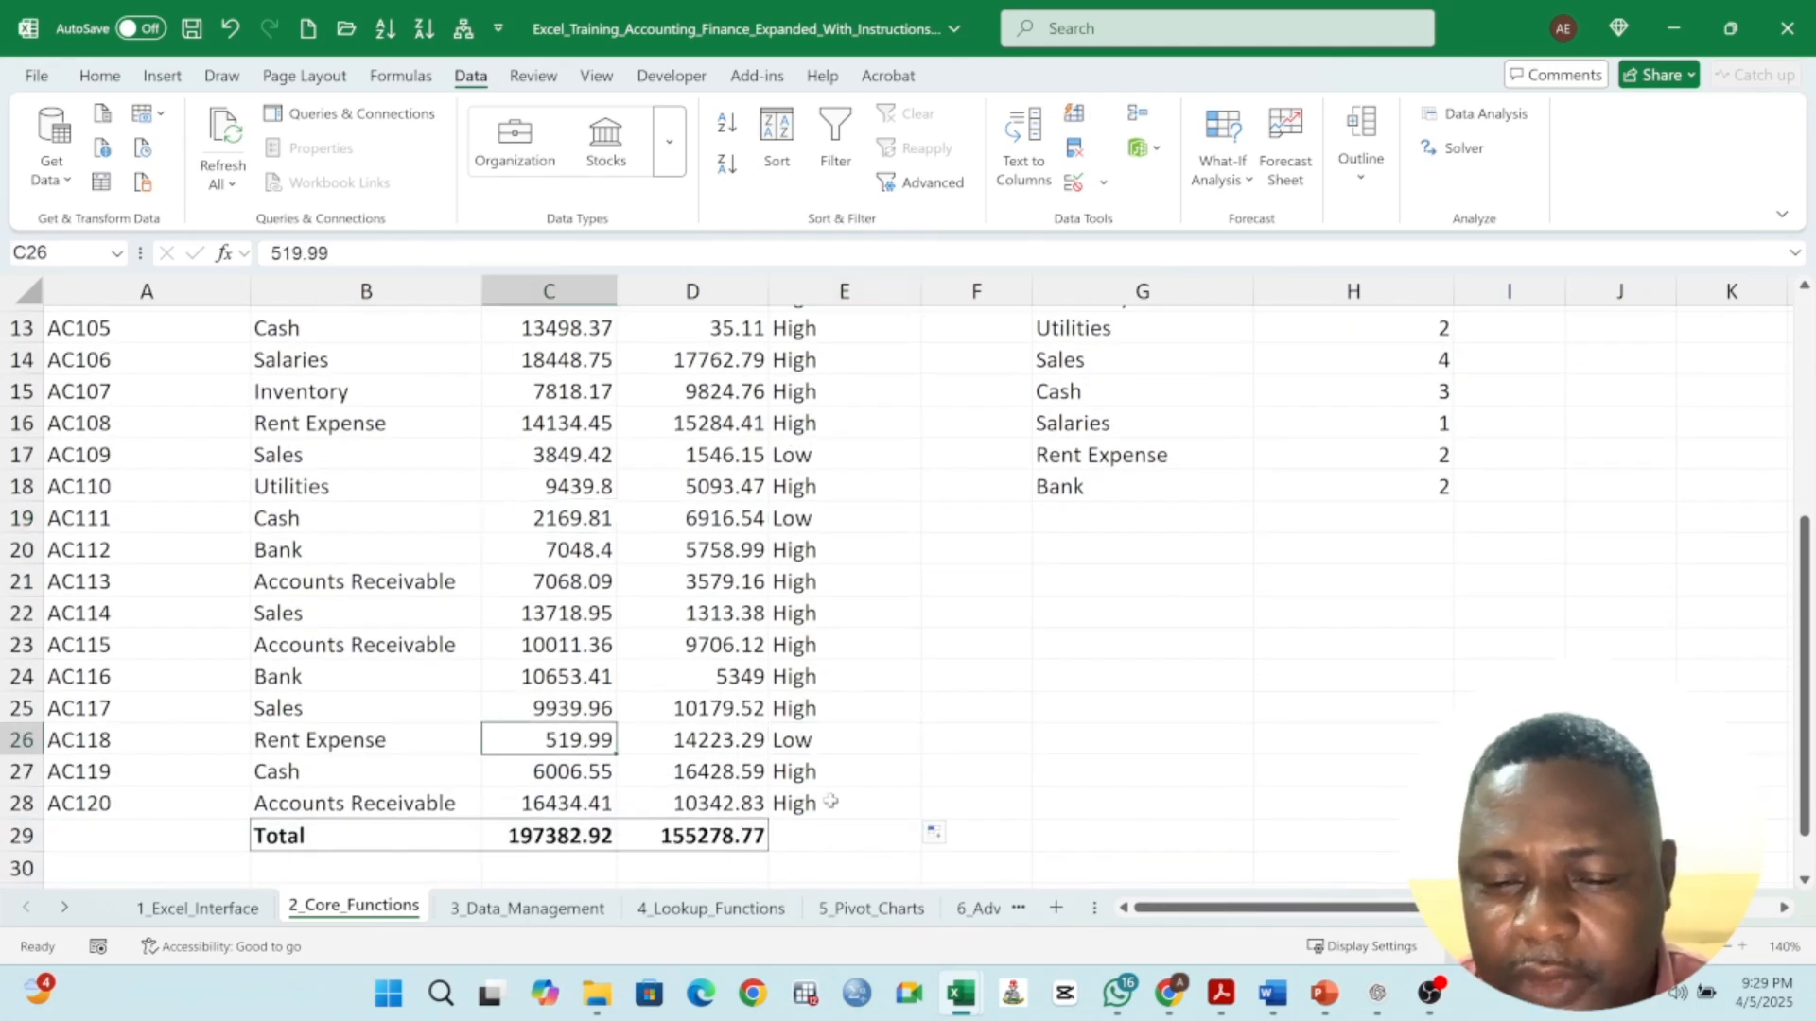
{"action": "scroll", "coordinate": [827, 797], "scroll_direction": "down", "scroll_amount": 1}
{"action": "scroll", "coordinate": [824, 762], "scroll_direction": "up", "scroll_amount": 3}
{"action": "scroll", "coordinate": [824, 762], "scroll_direction": "up", "scroll_amount": 2}
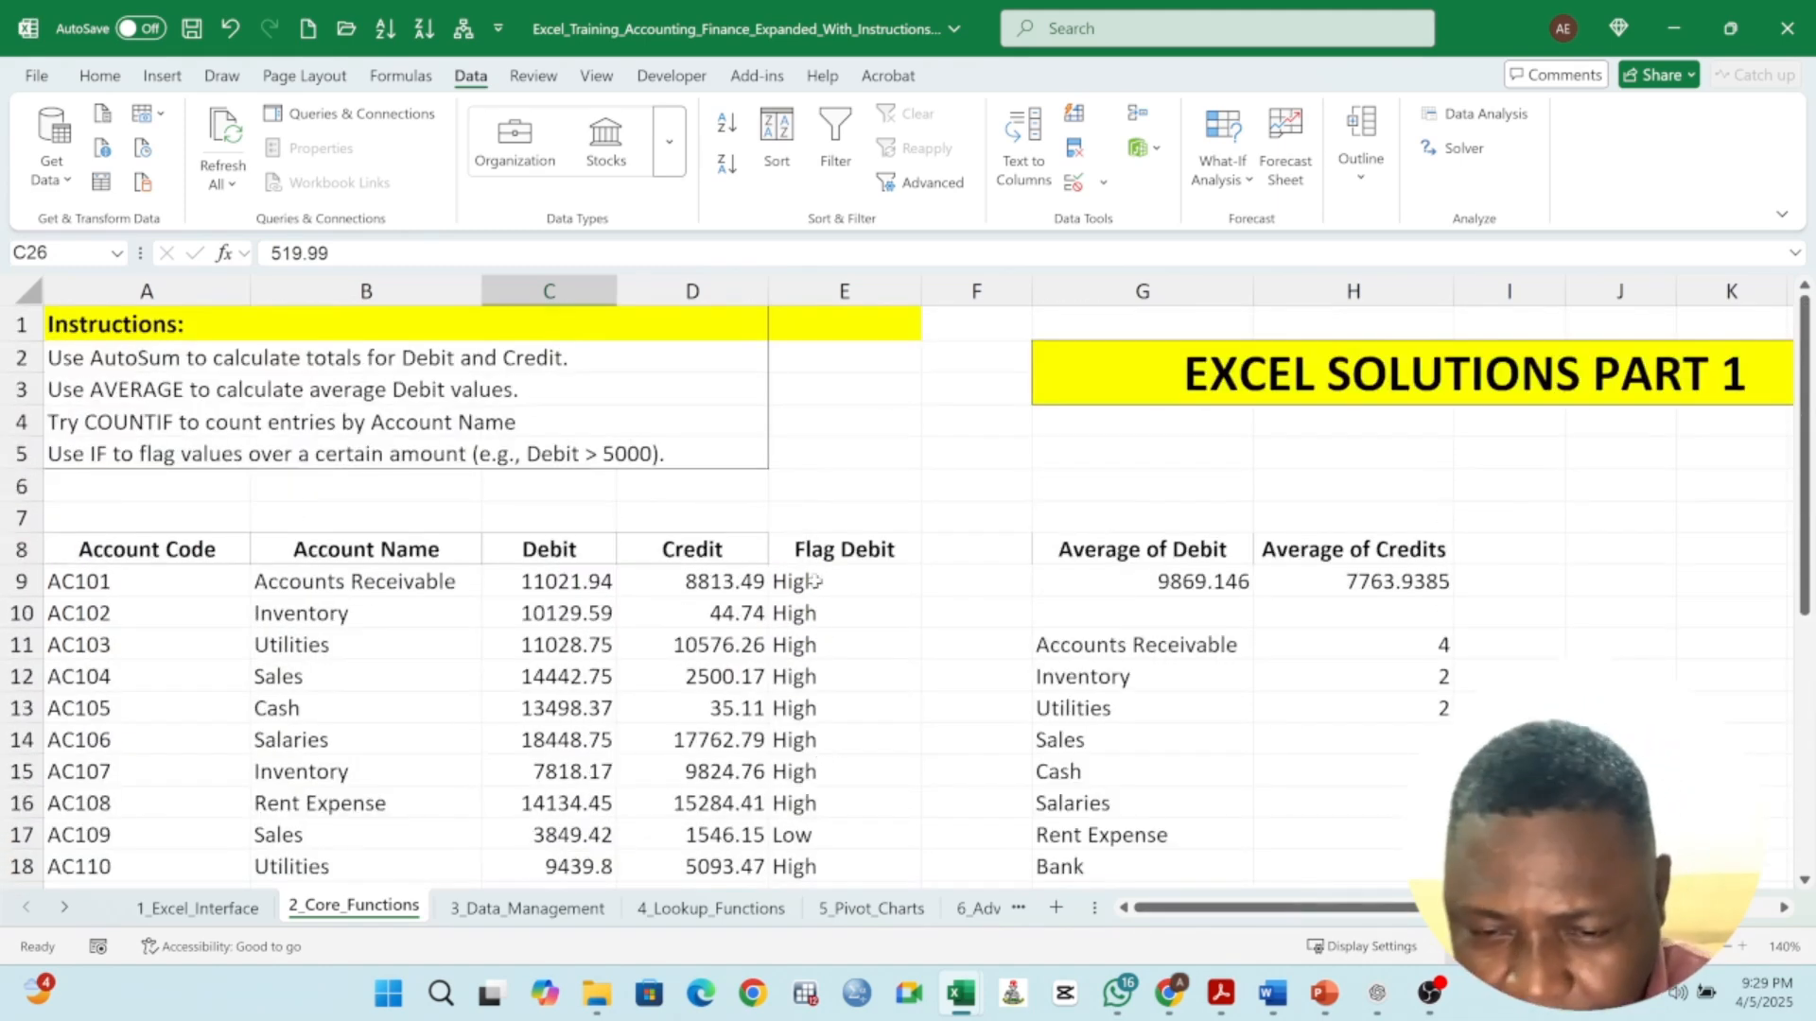
{"action": "left_click_drag", "start_coordinate": [813, 582], "coordinate": [818, 834]}
{"action": "left_click", "coordinate": [855, 605]}
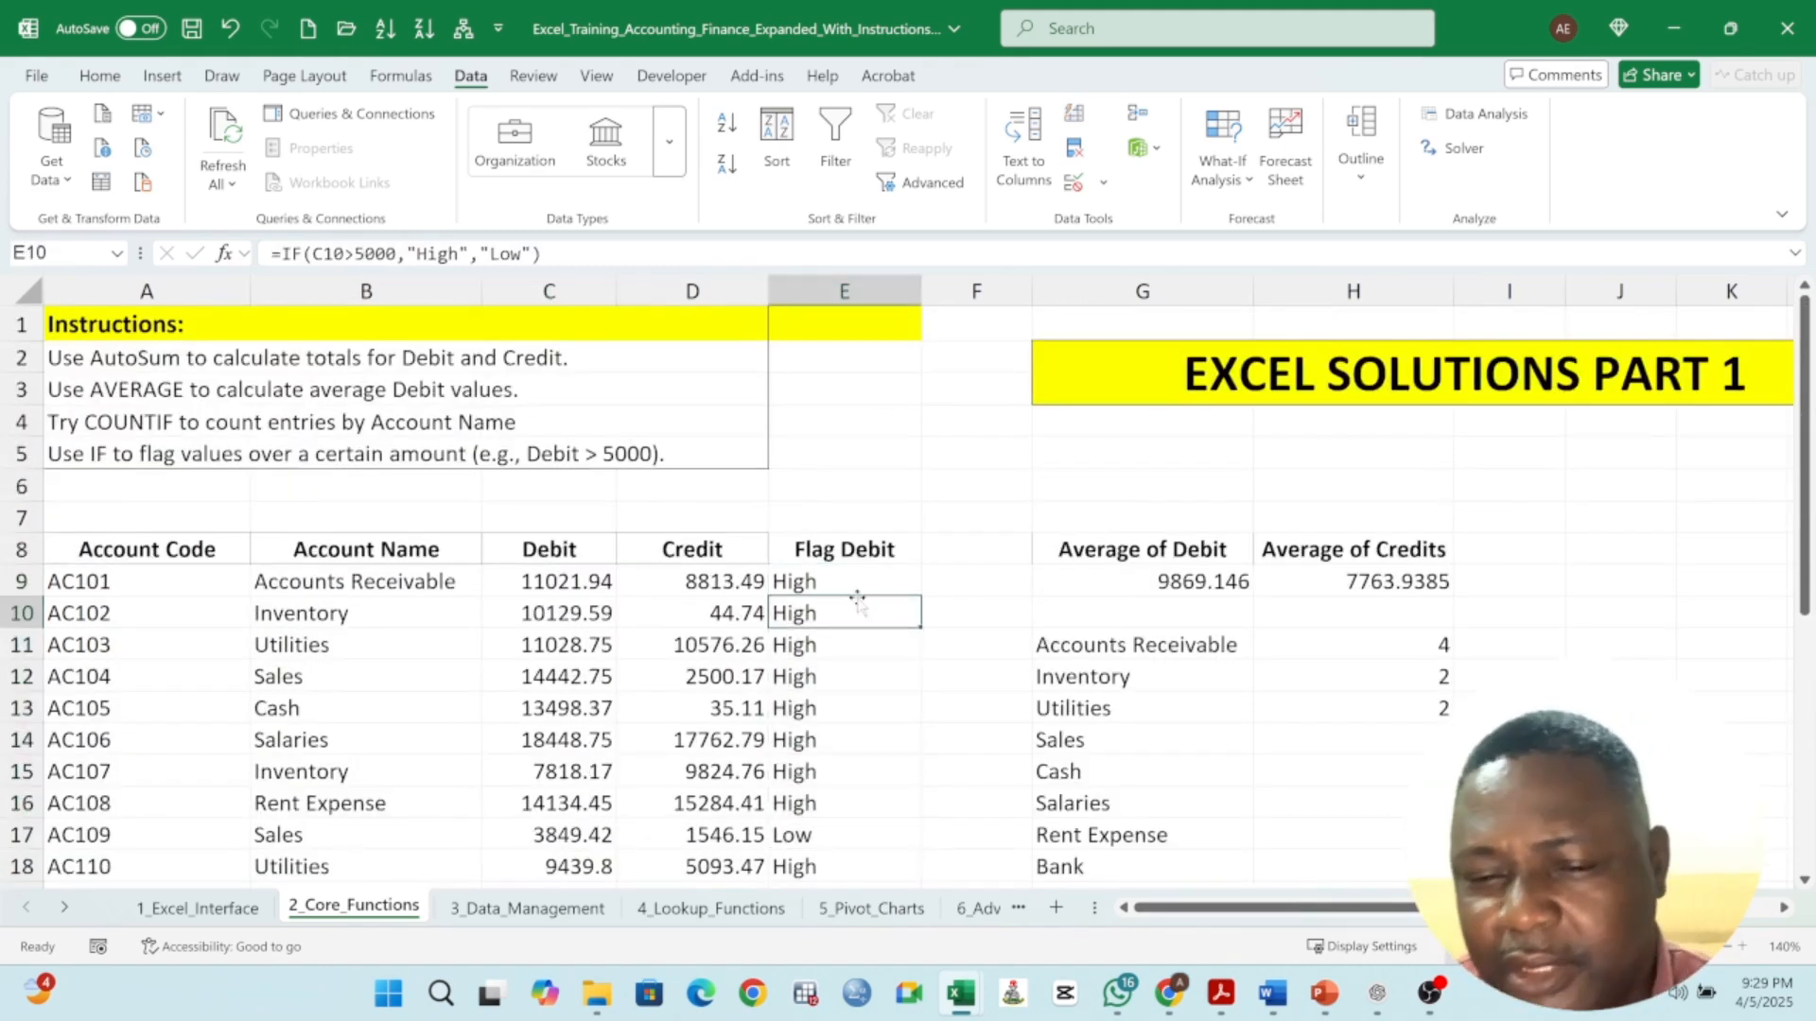
{"action": "left_click", "coordinate": [823, 579]}
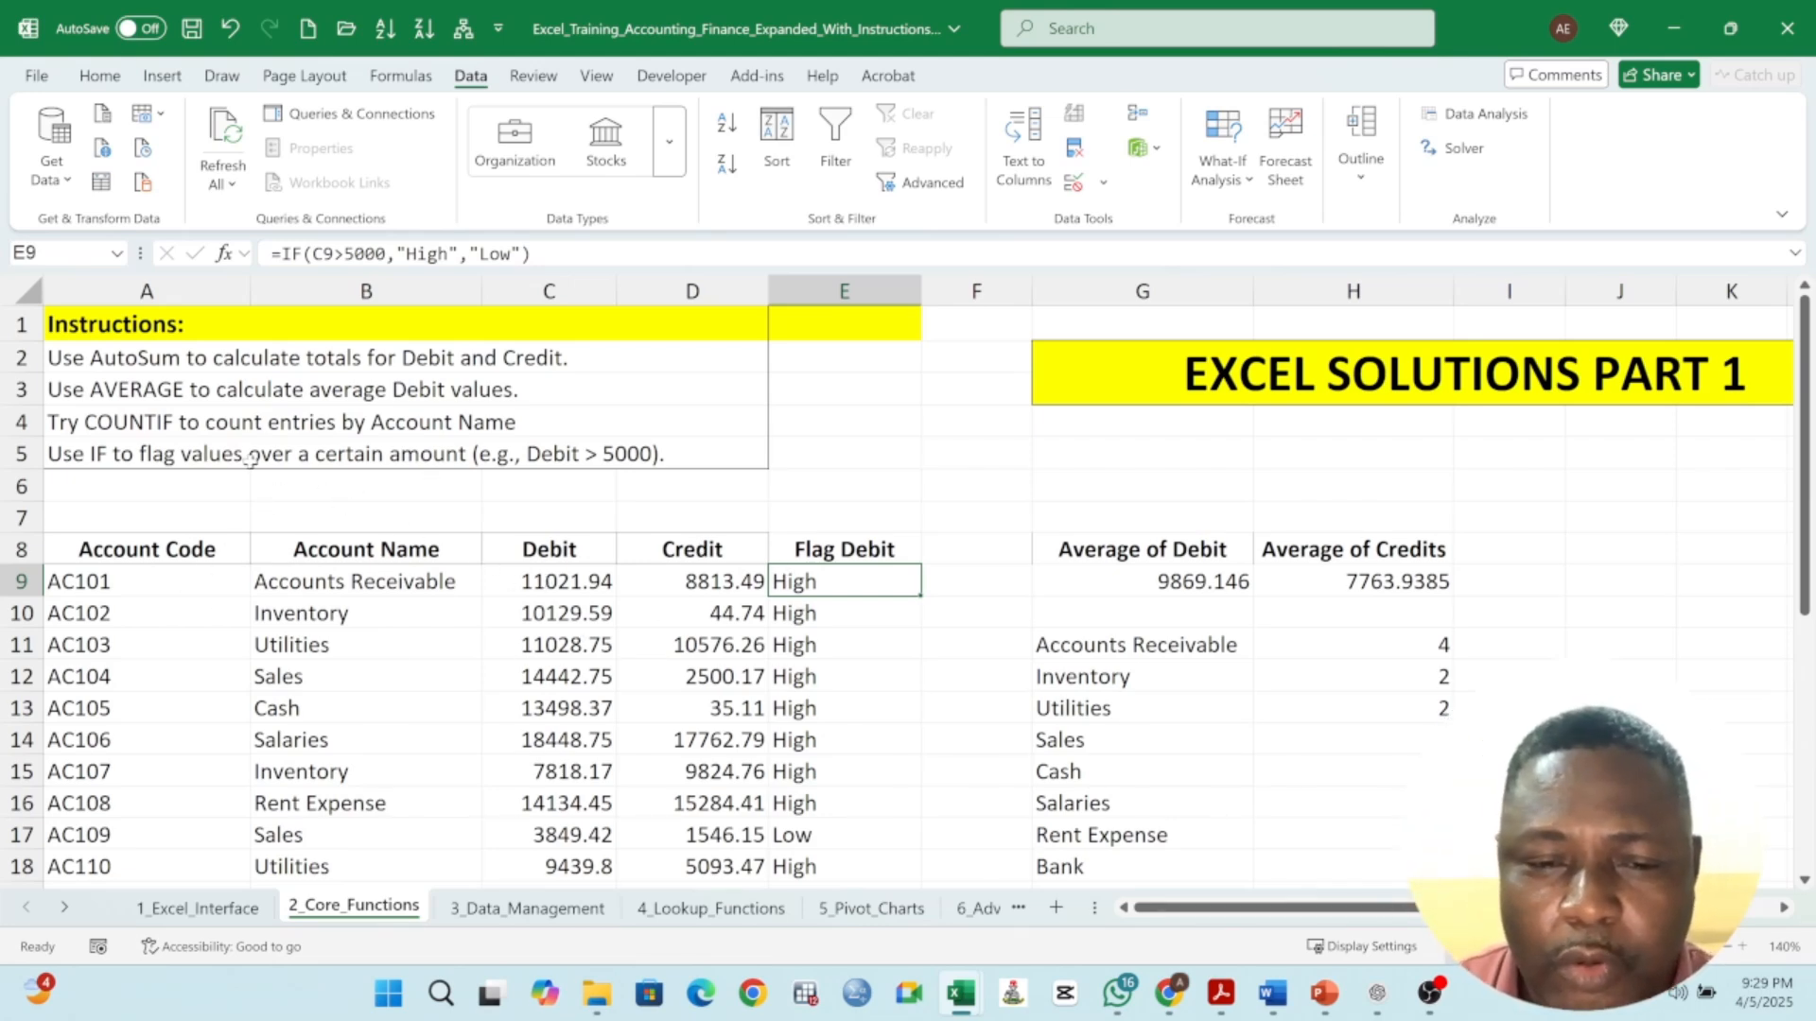
{"action": "left_click_drag", "start_coordinate": [144, 360], "coordinate": [175, 454]}
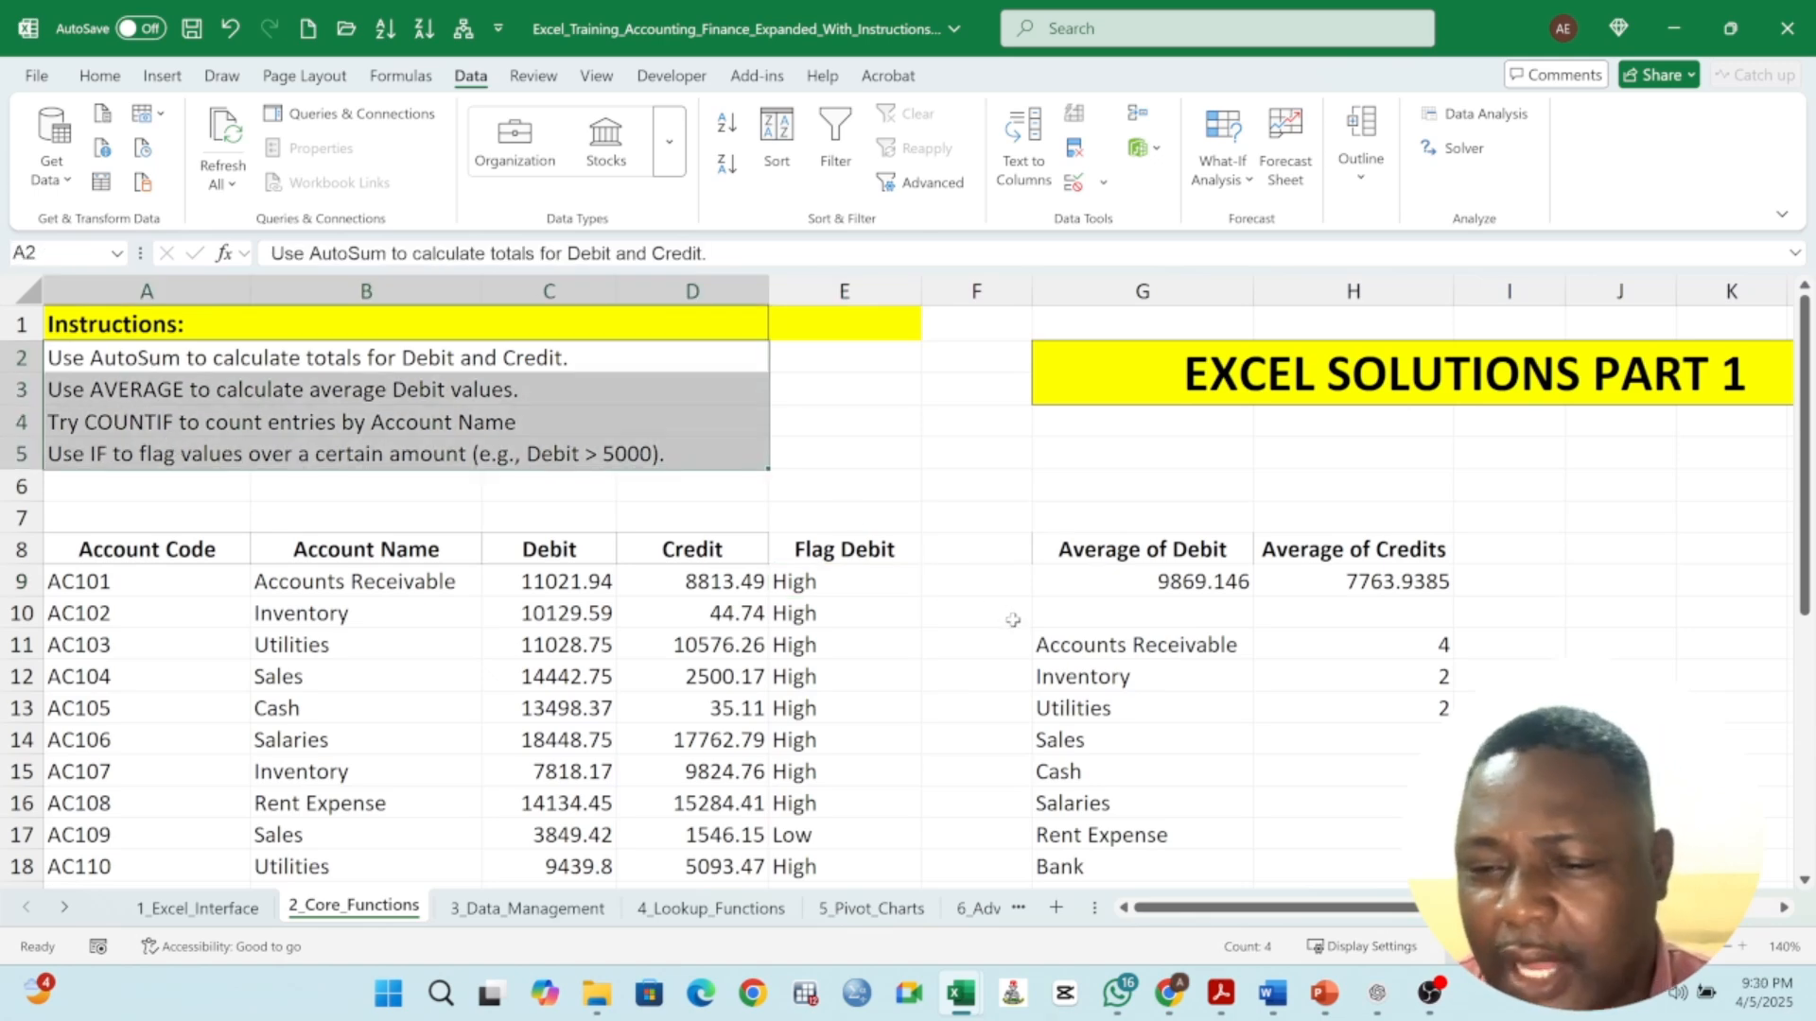
{"action": "scroll", "coordinate": [1013, 620], "scroll_direction": "down", "scroll_amount": 1}
{"action": "scroll", "coordinate": [1013, 620], "scroll_direction": "down", "scroll_amount": 2}
{"action": "left_click", "coordinate": [288, 397]}
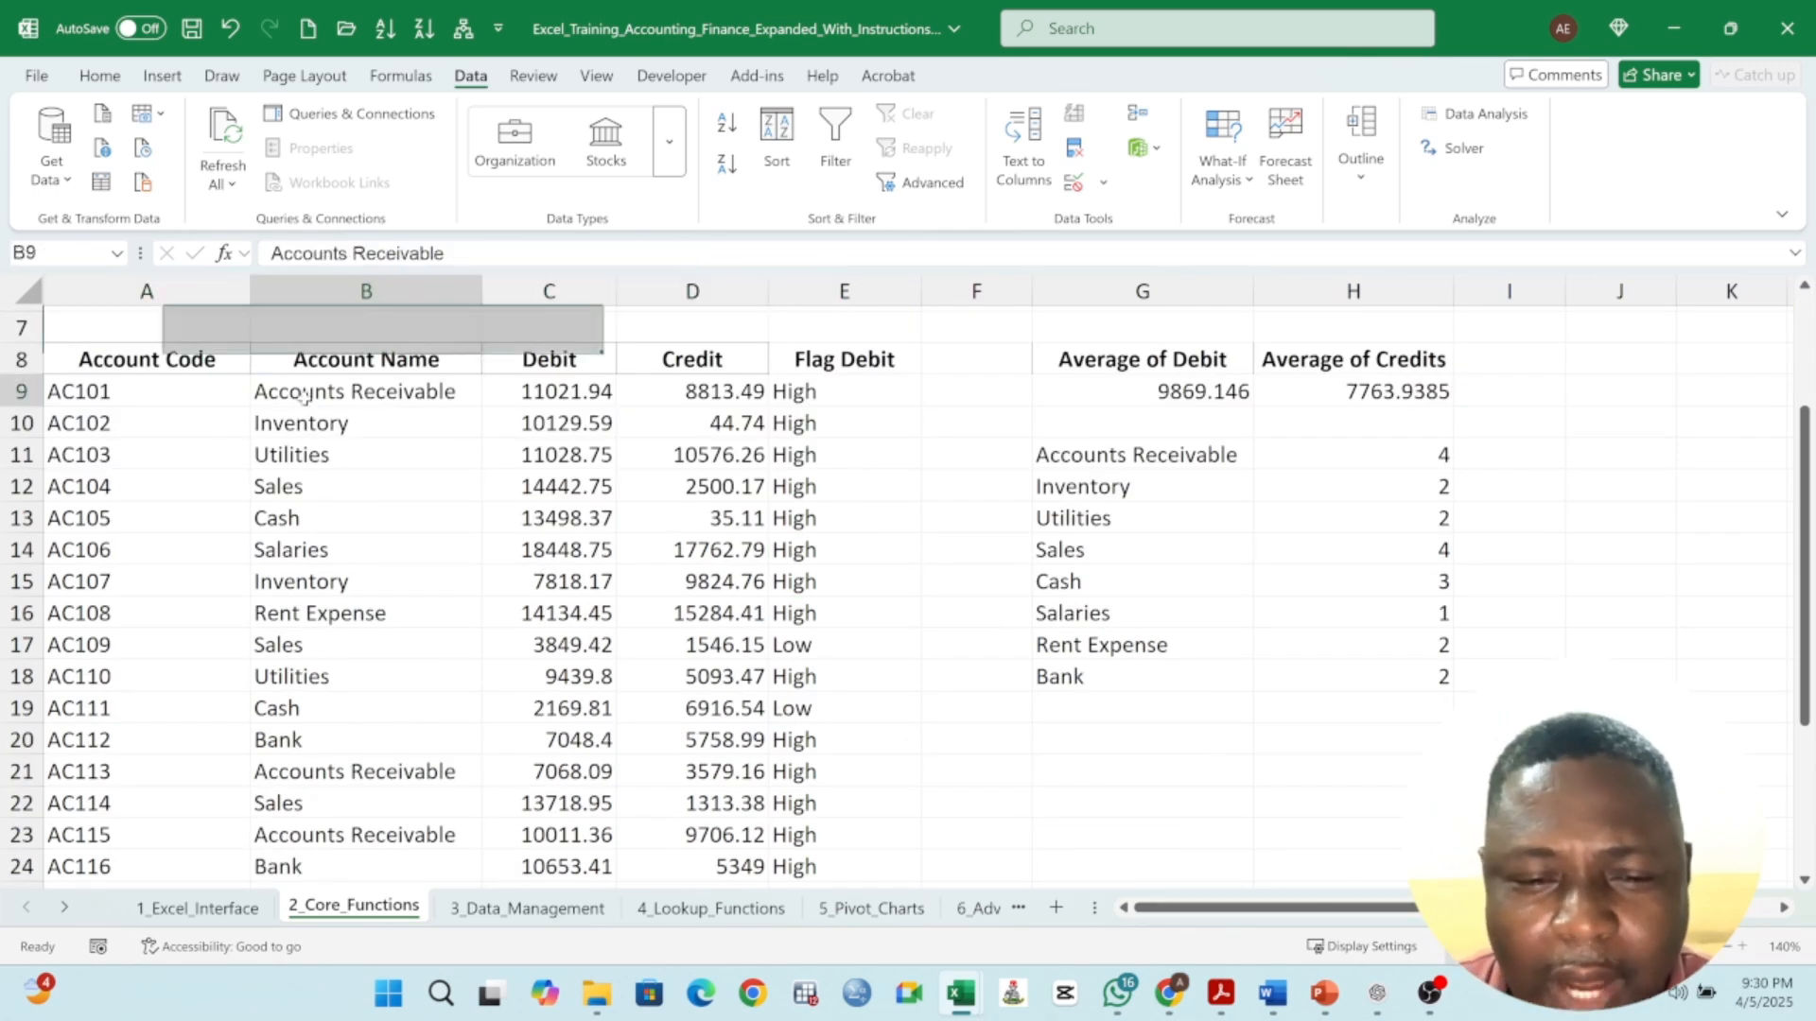
{"action": "left_click_drag", "start_coordinate": [397, 392], "coordinate": [378, 806]}
- In I11, build a SUMIF formula with range B8:B28, criteria G11 and sum range C8:C28
{"action": "left_click", "coordinate": [1533, 461]}
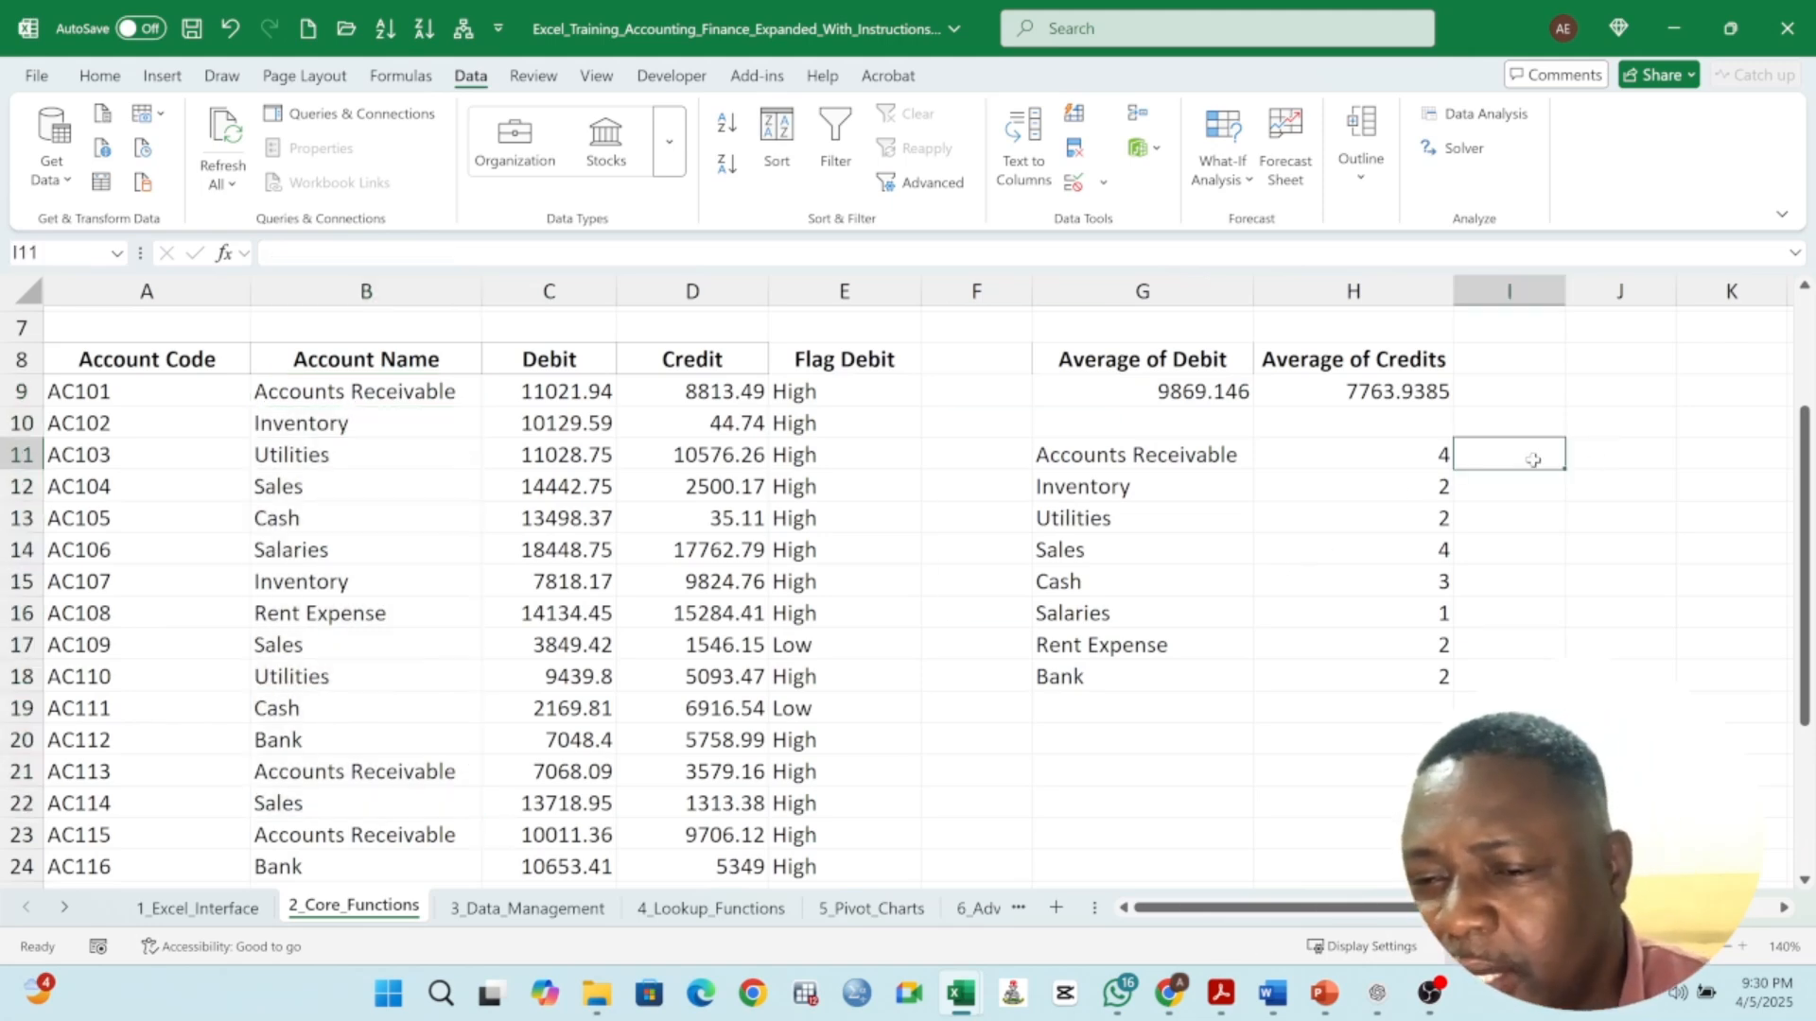
{"action": "type", "text": "="}
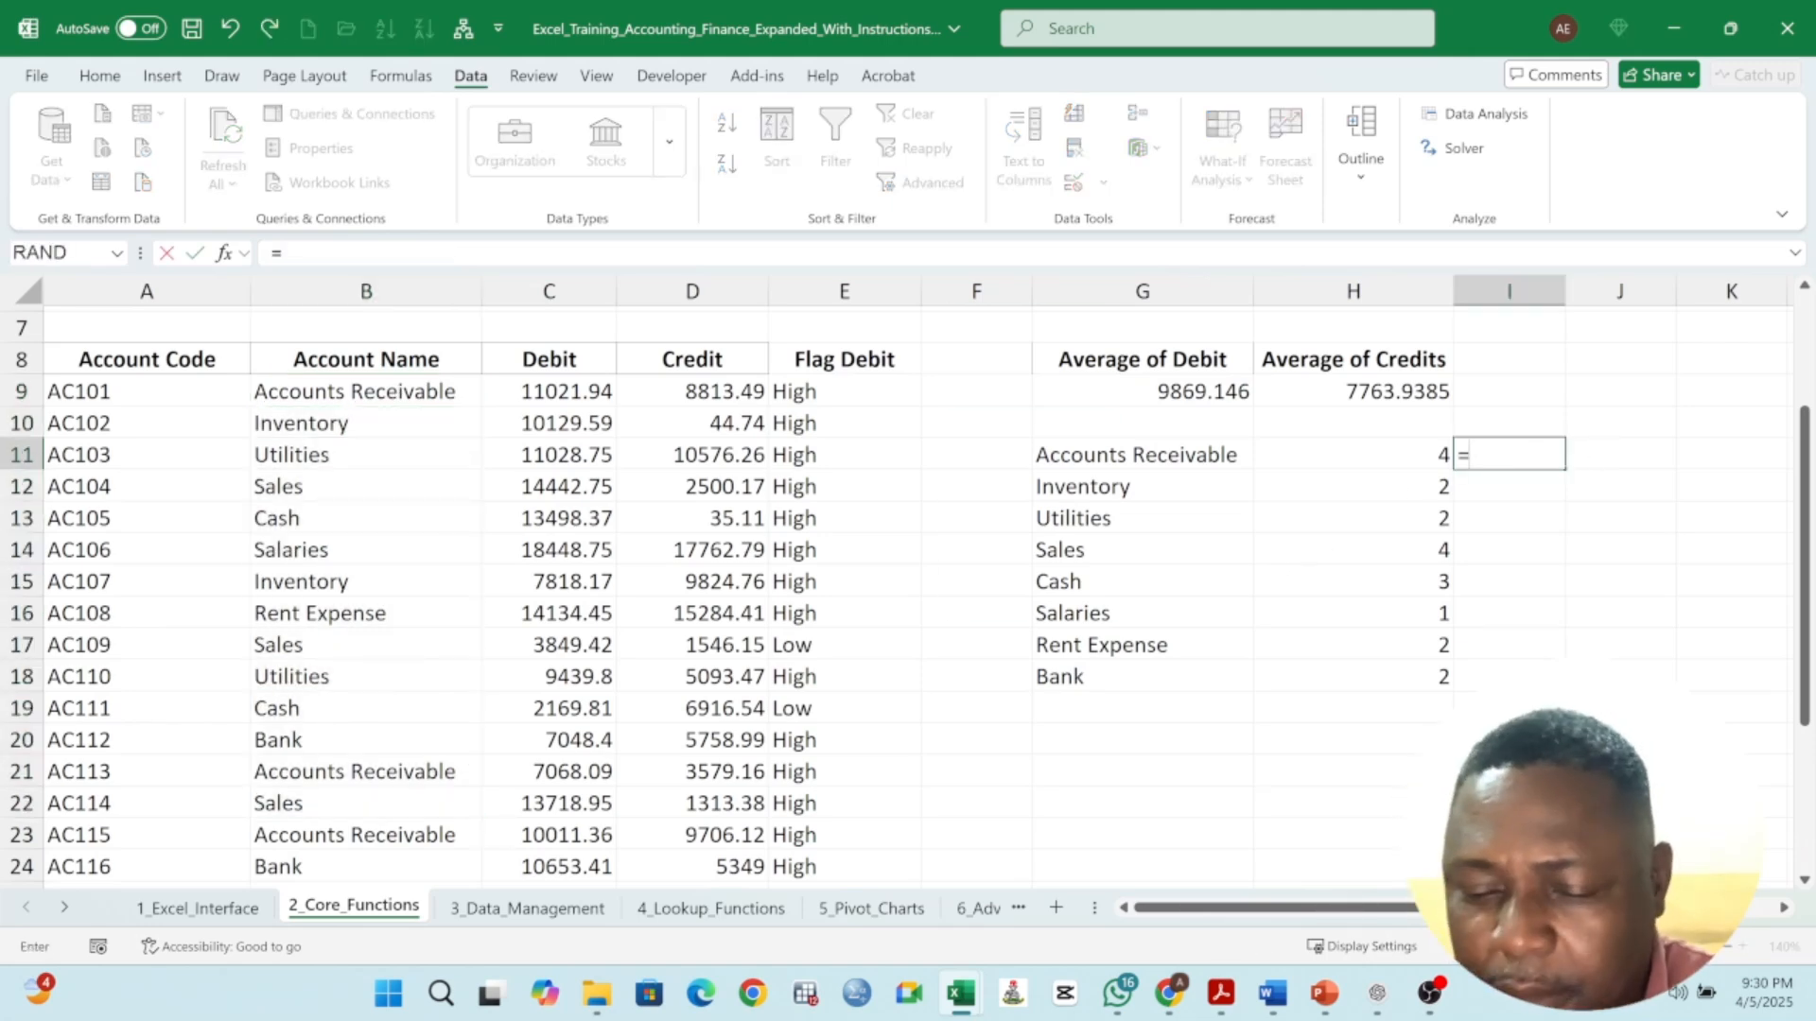
{"action": "type", "text": "SUMIF"}
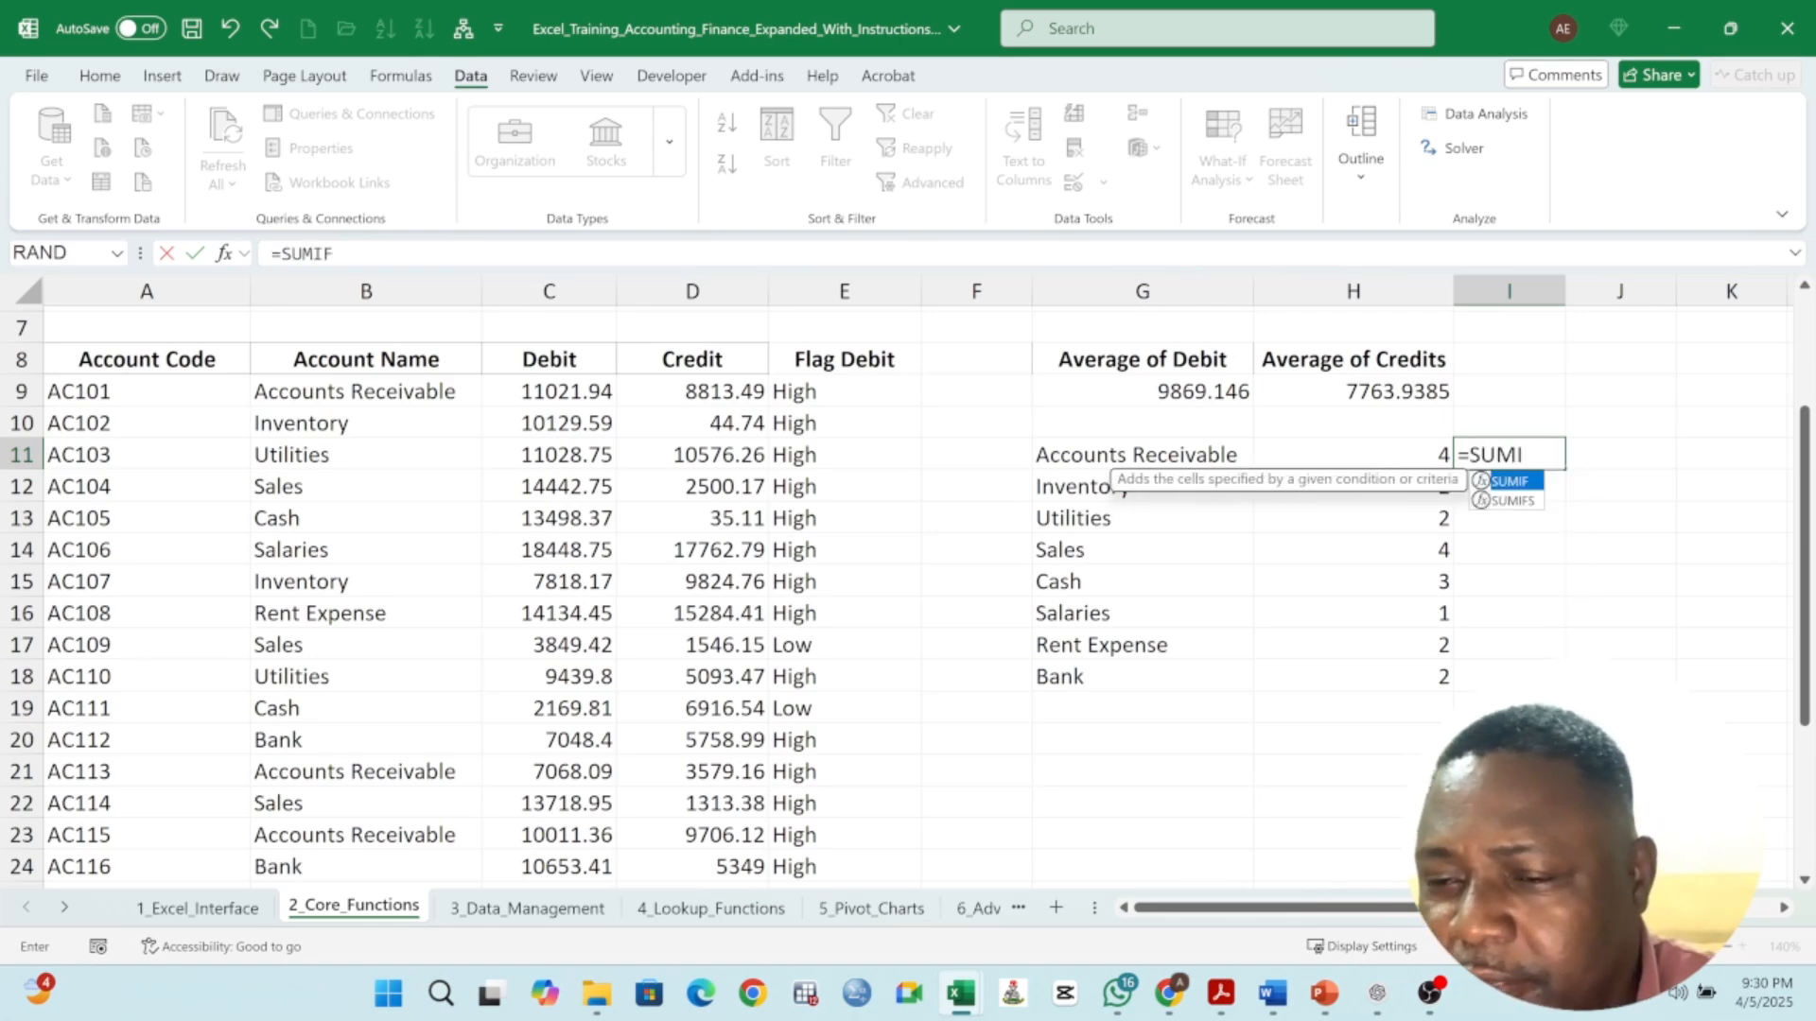
{"action": "type", "text": "("}
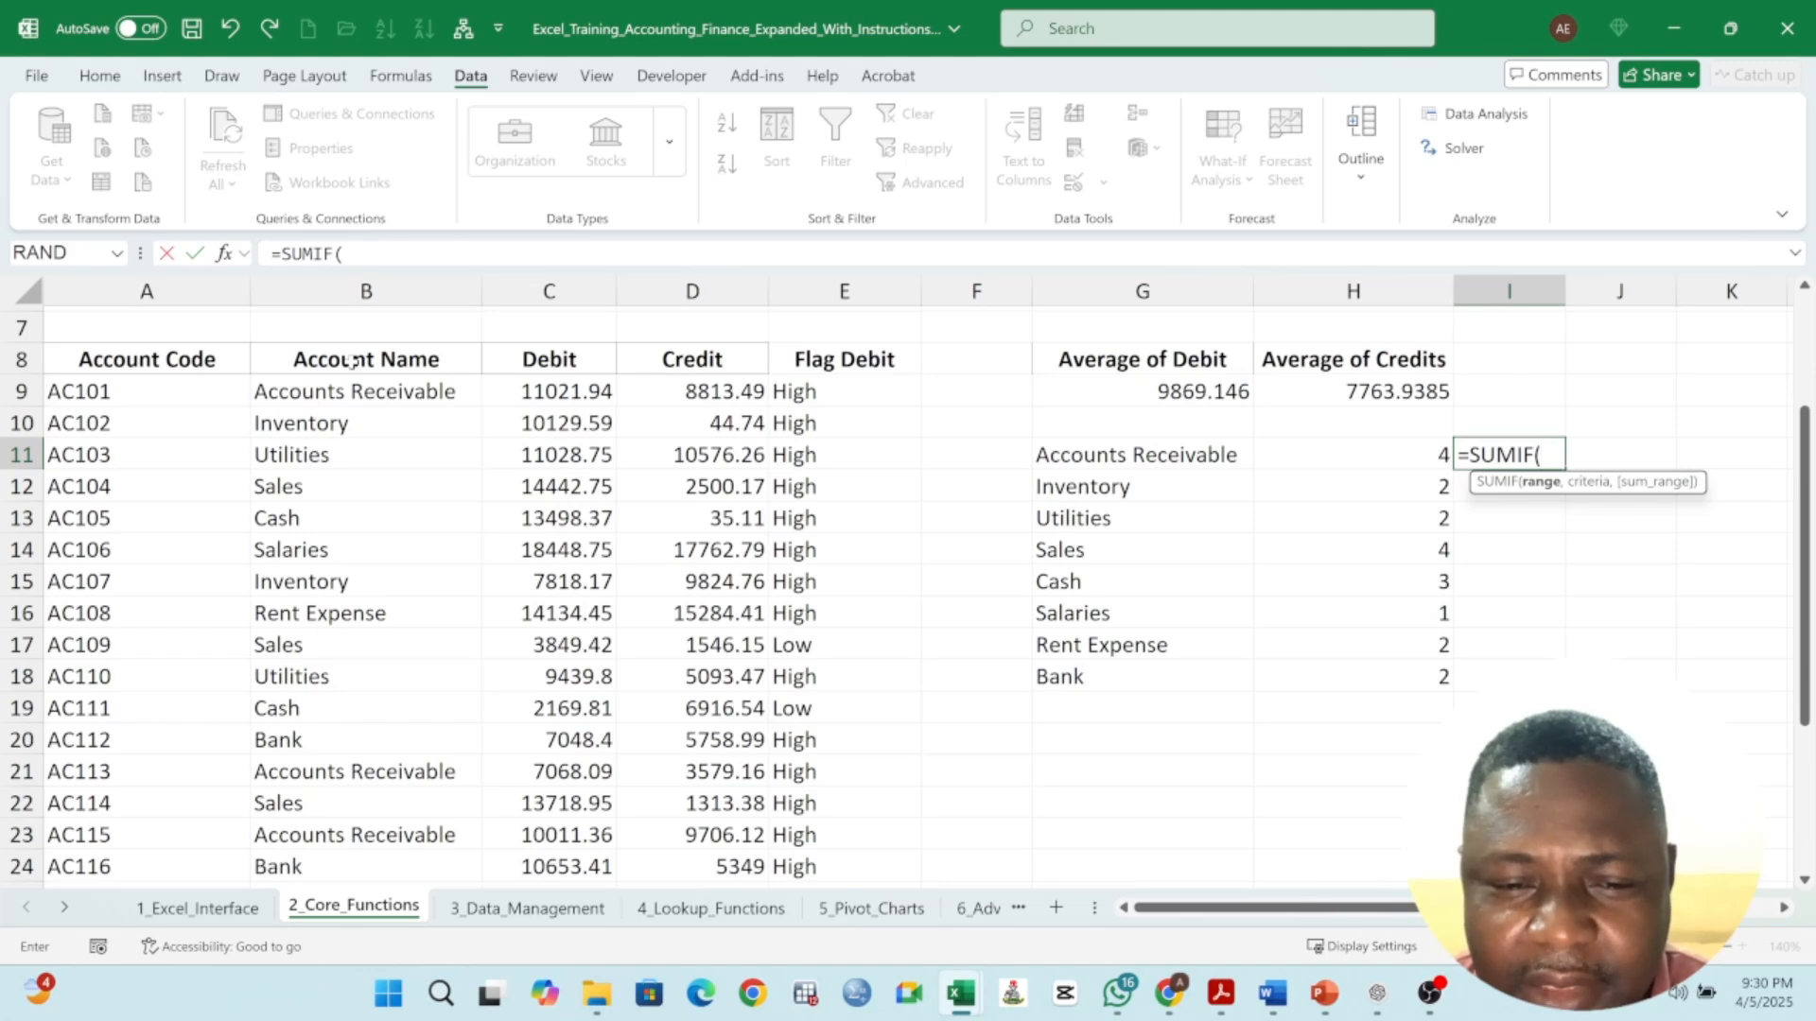
{"action": "scroll", "coordinate": [353, 358], "scroll_direction": "up", "scroll_amount": 2}
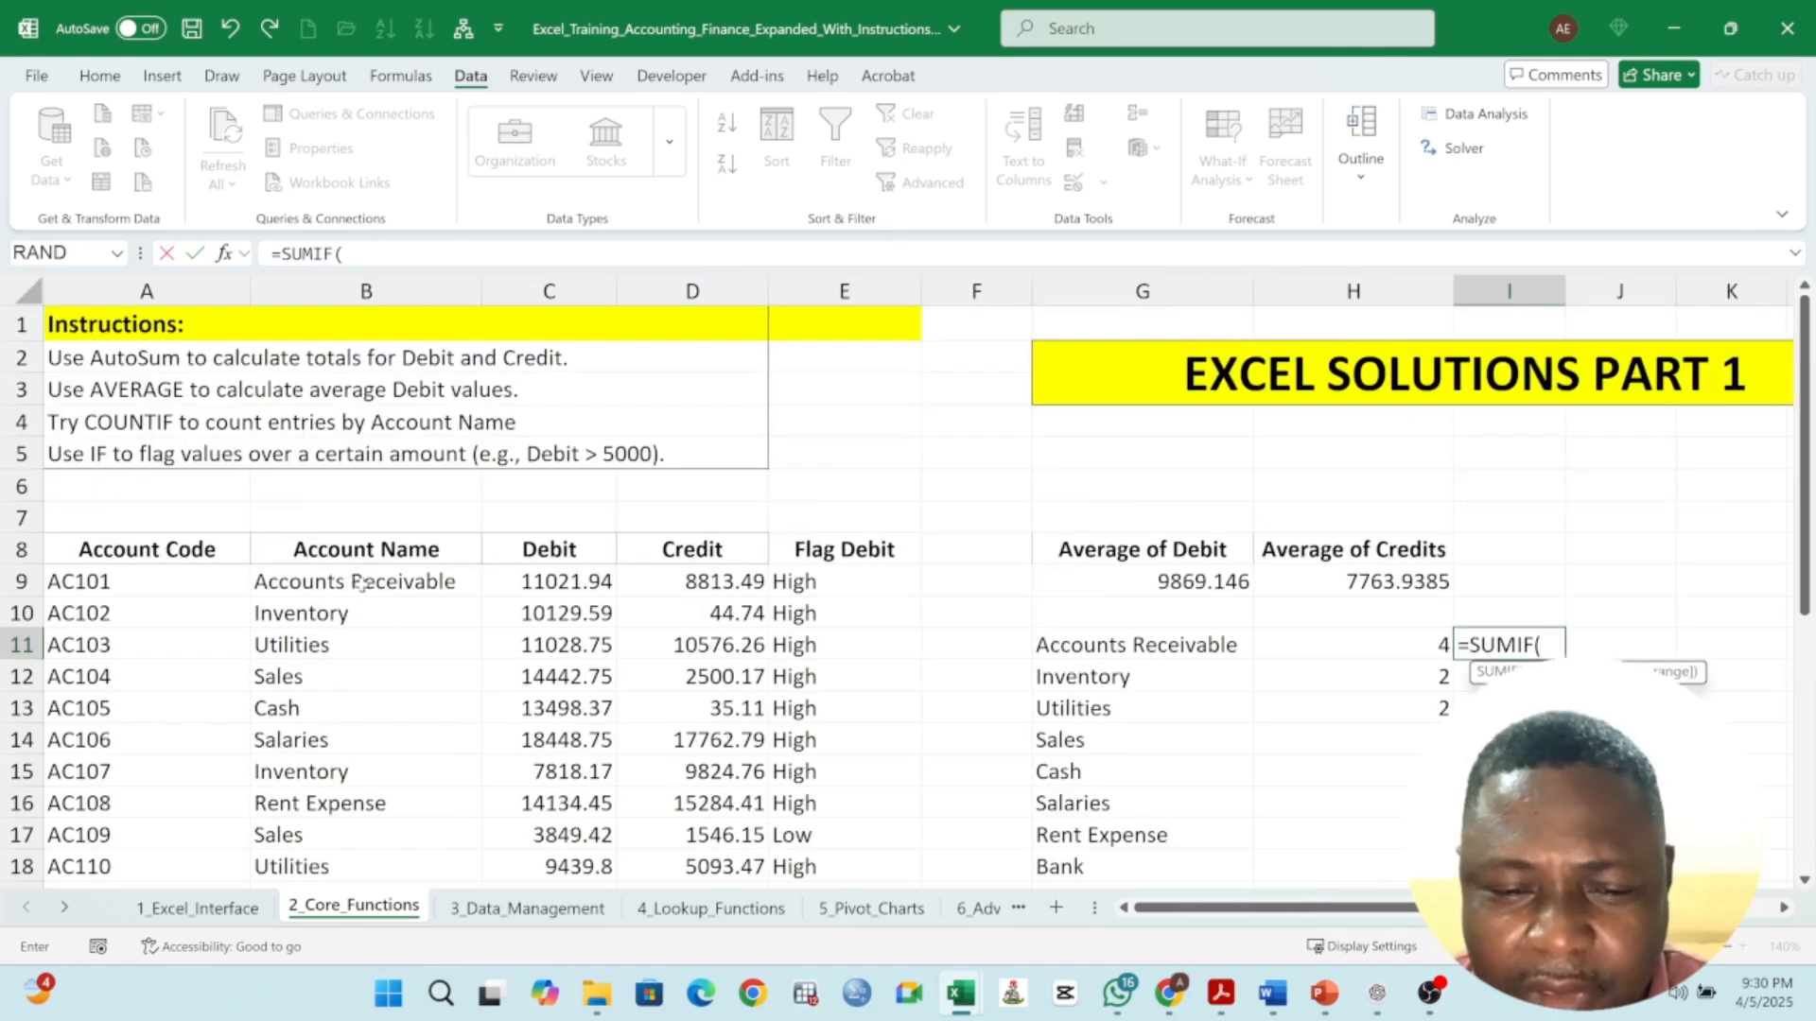
{"action": "left_click_drag", "start_coordinate": [365, 549], "coordinate": [394, 848]}
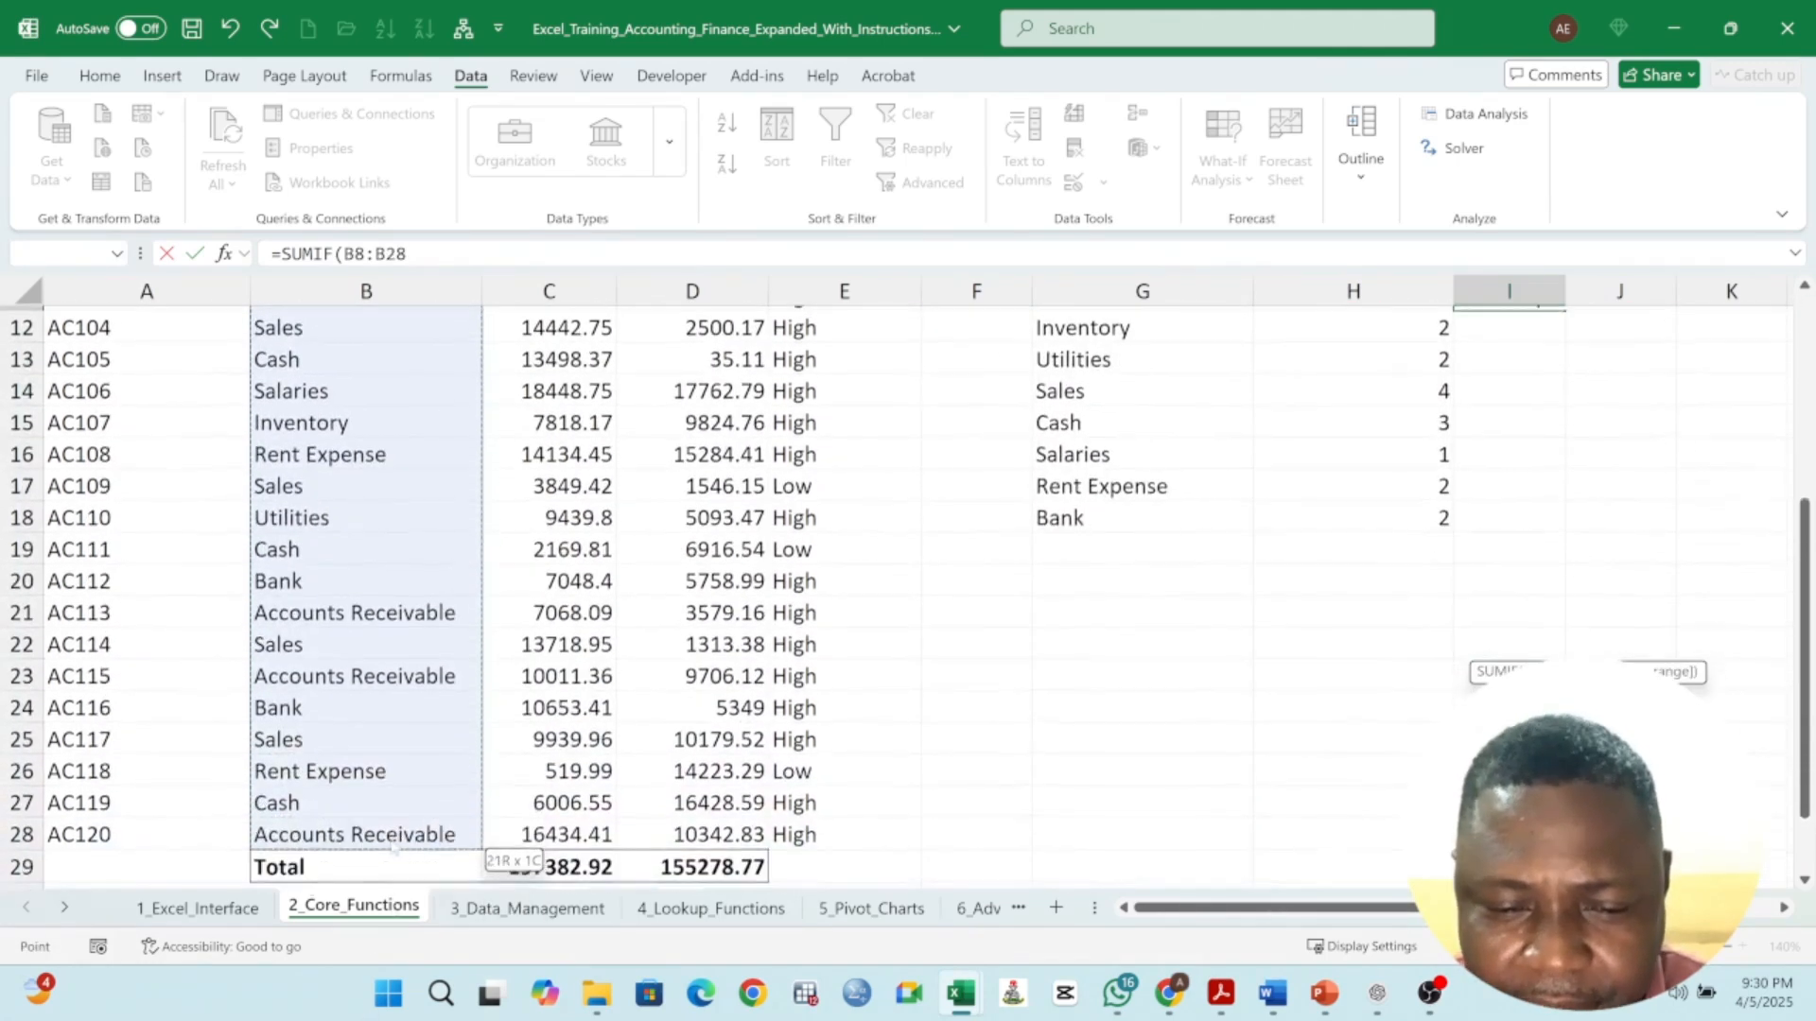
{"action": "scroll", "coordinate": [1608, 596], "scroll_direction": "up", "scroll_amount": 3}
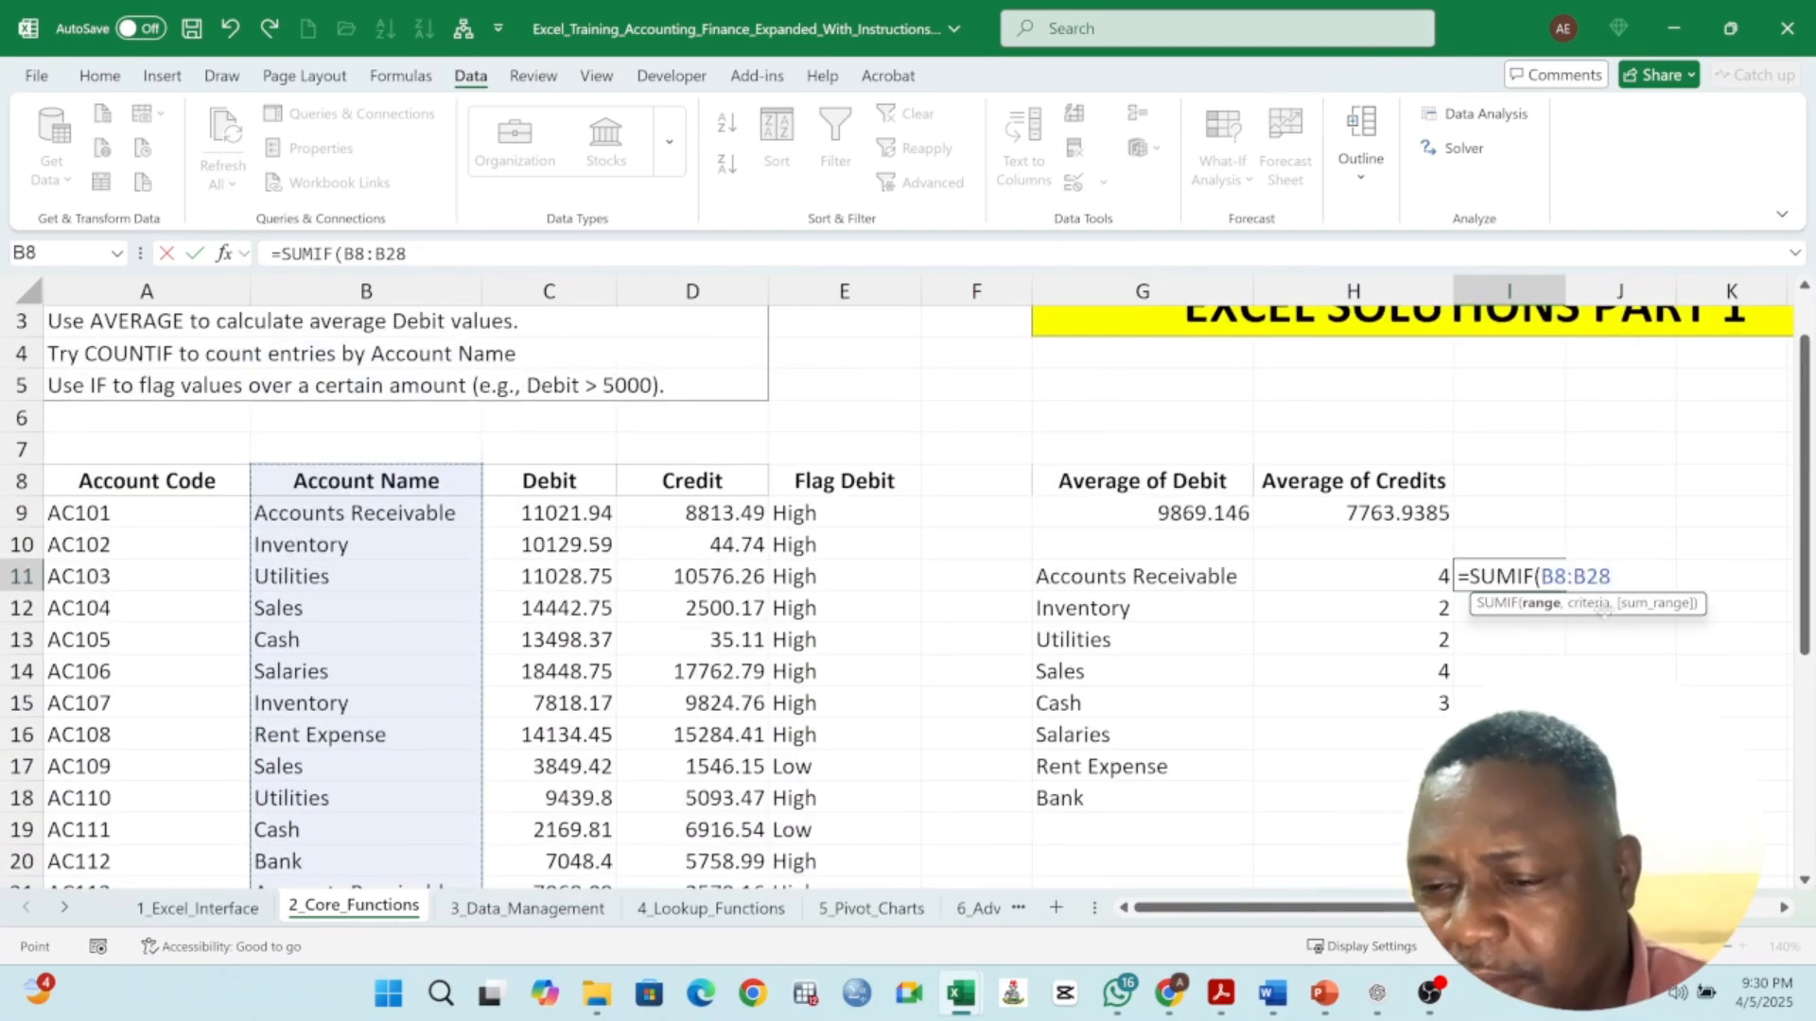
{"action": "type", "text": ","}
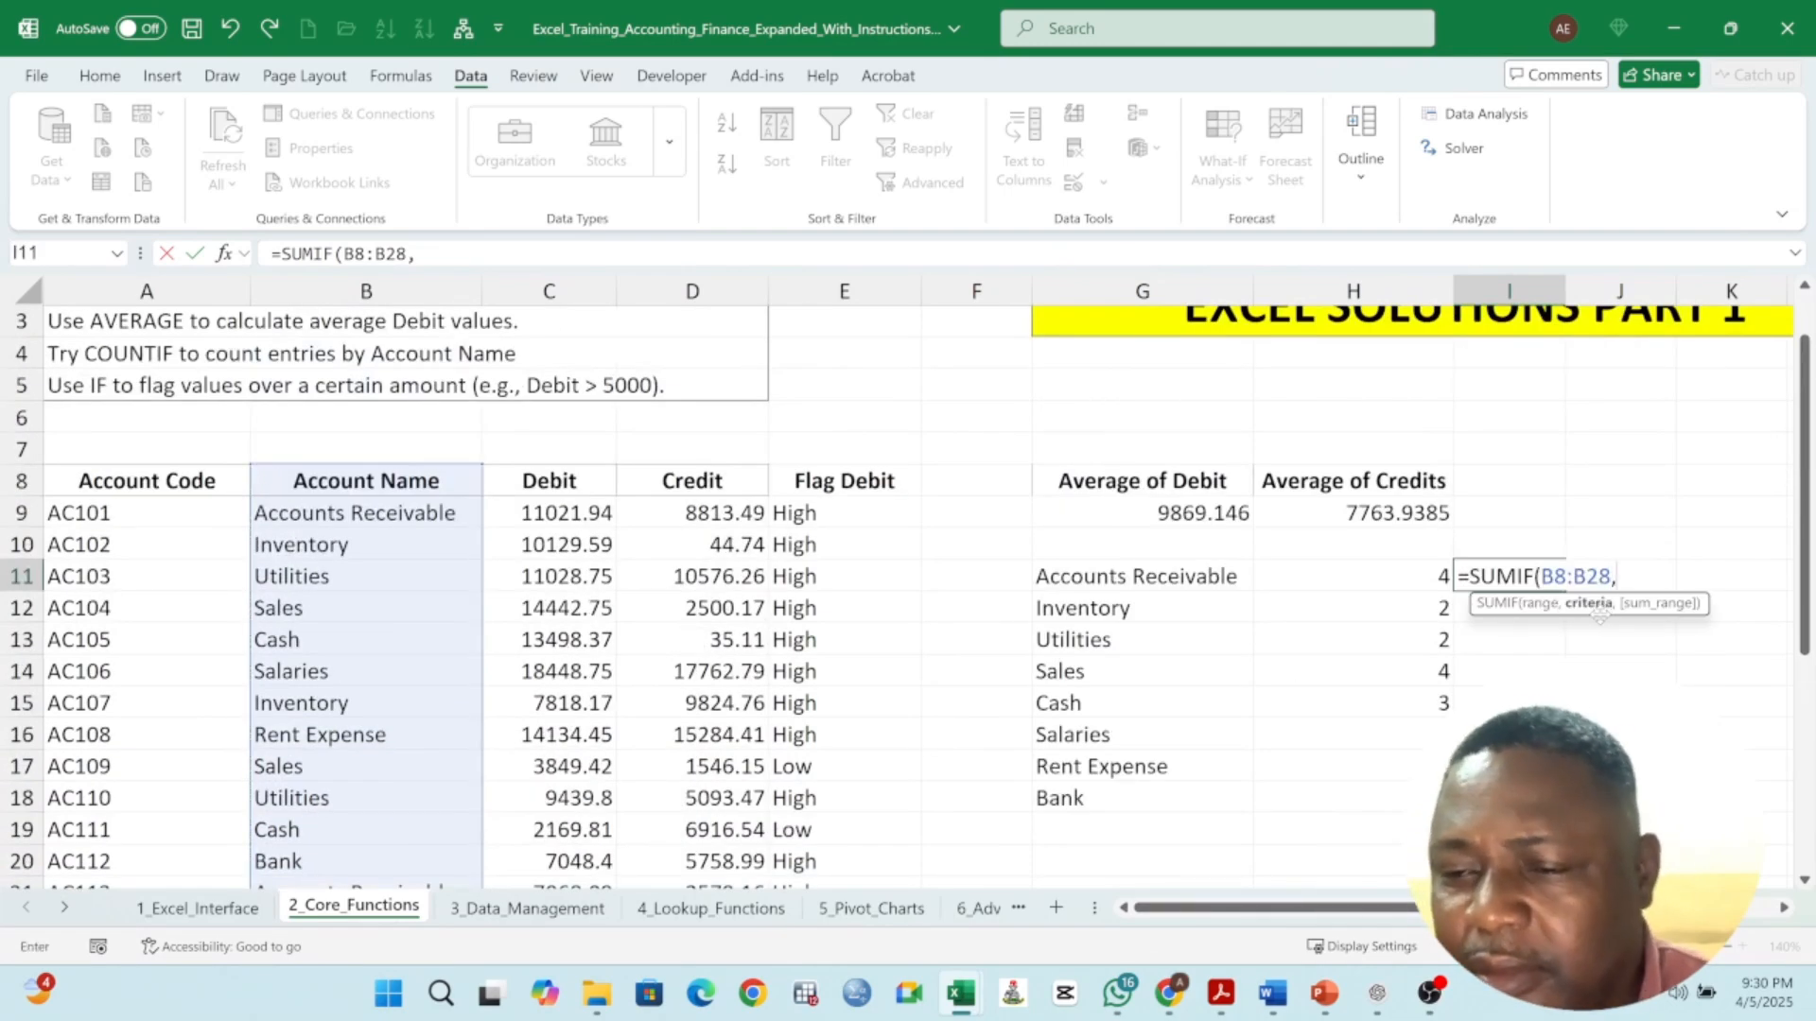
{"action": "left_click", "coordinate": [1092, 581]}
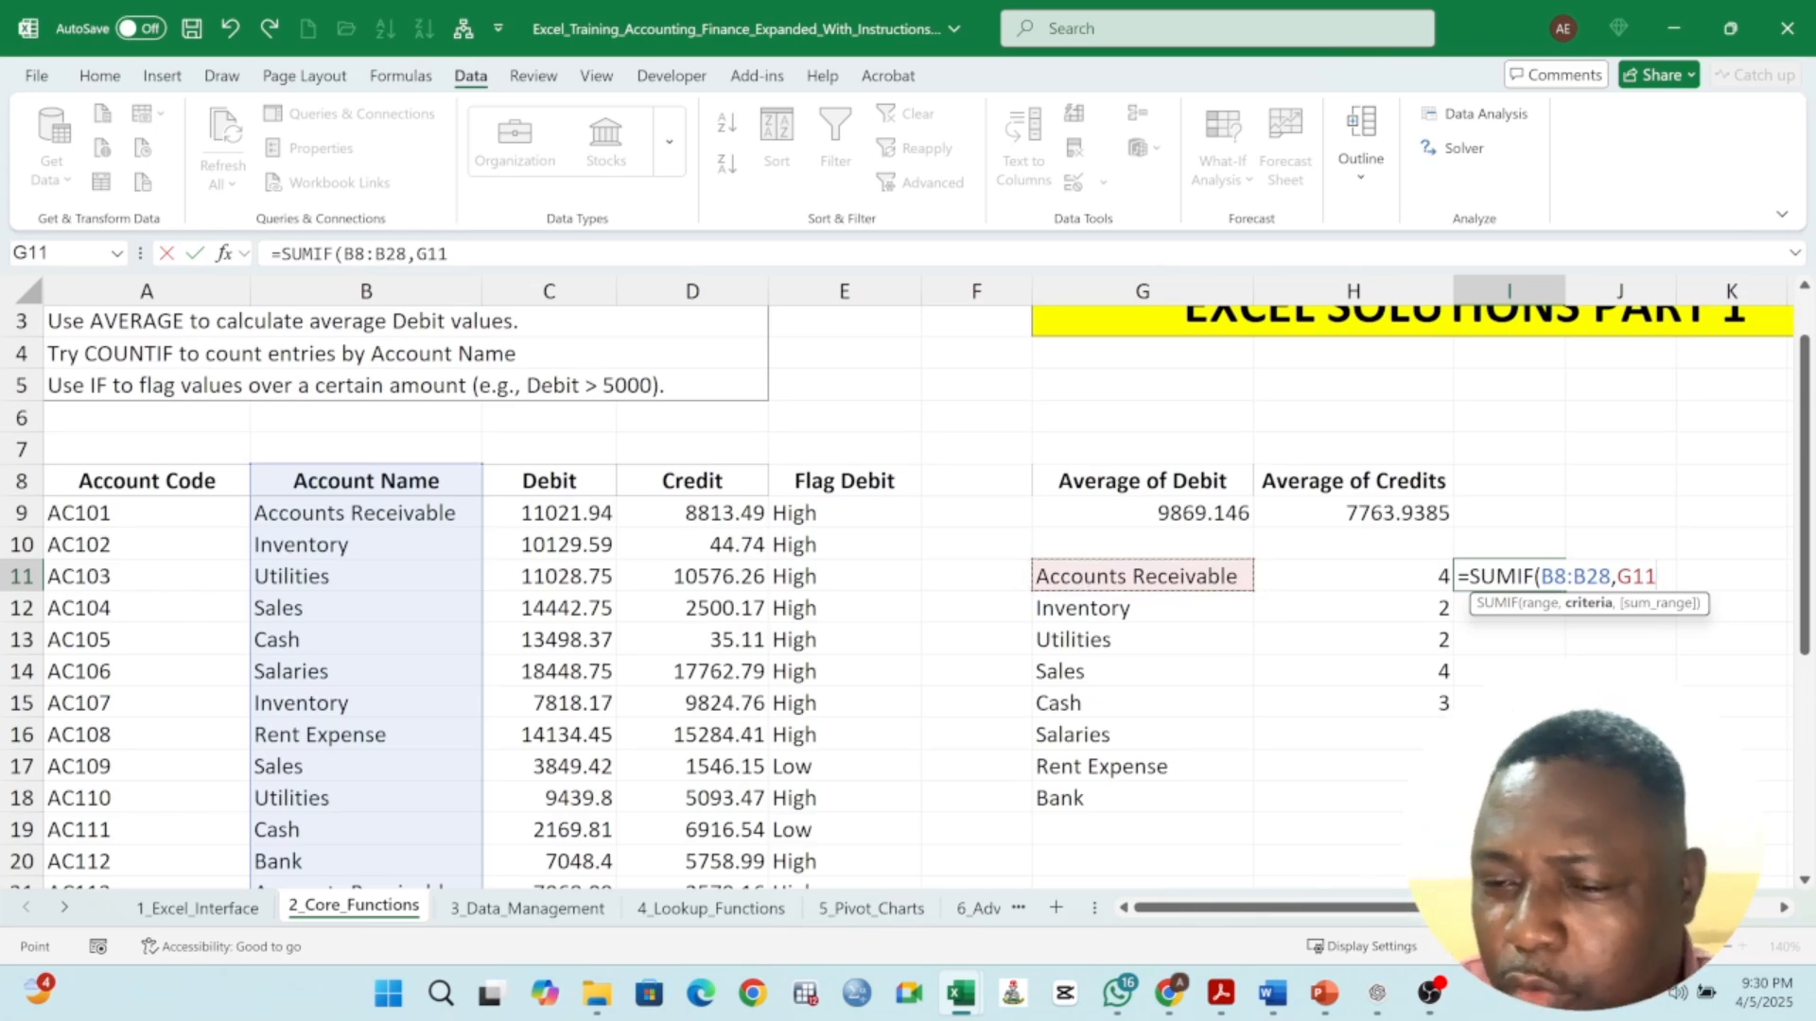
{"action": "type", "text": ","}
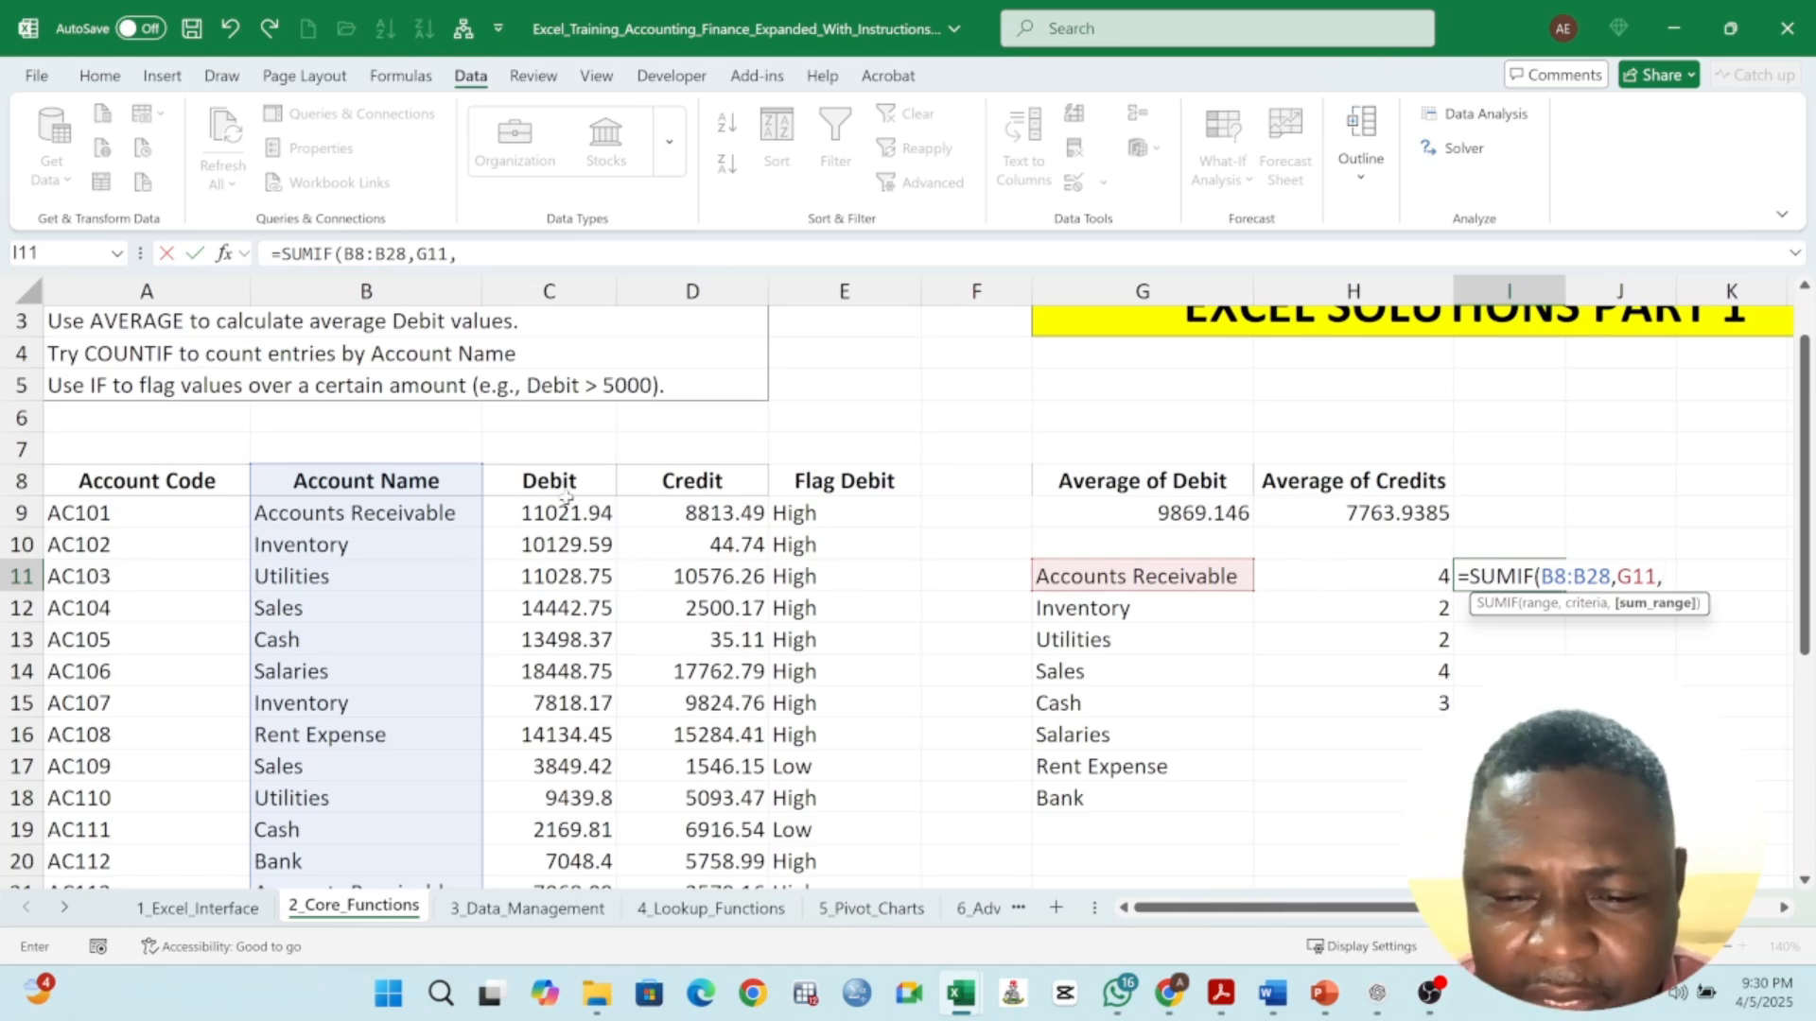
{"action": "left_click_drag", "start_coordinate": [570, 483], "coordinate": [564, 872]}
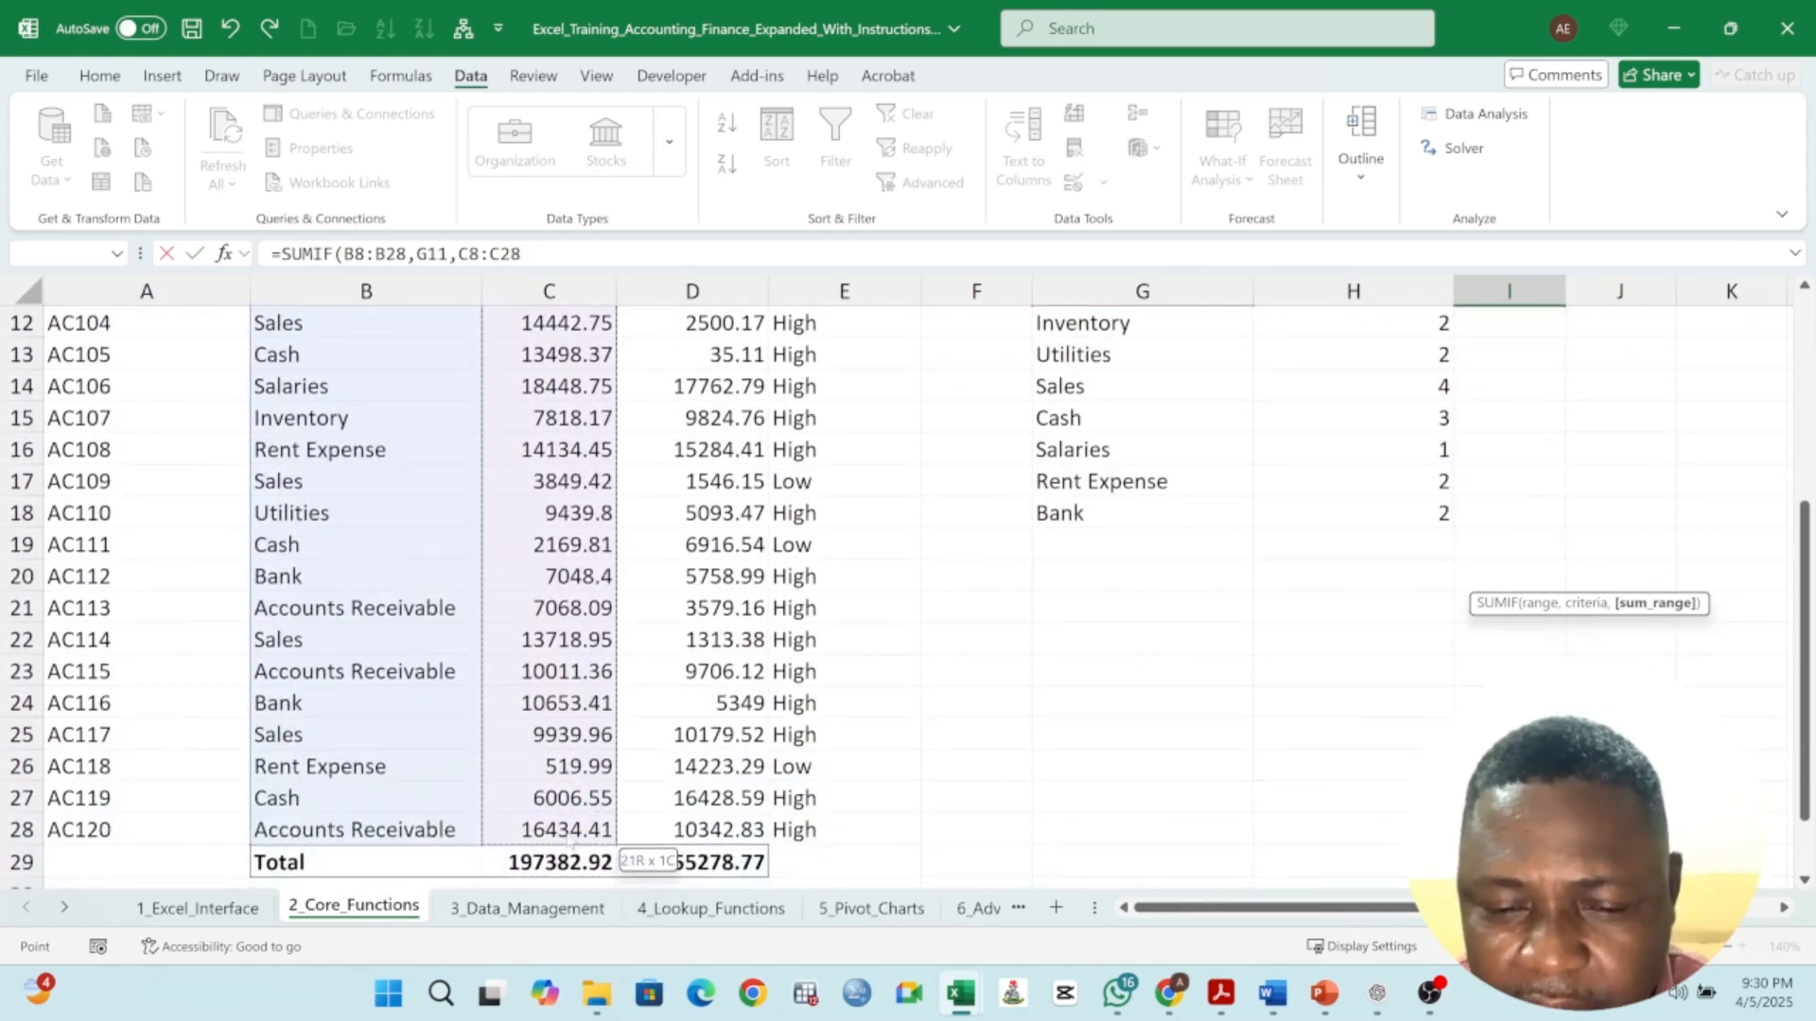
{"action": "scroll", "coordinate": [510, 608], "scroll_direction": "up", "scroll_amount": 4}
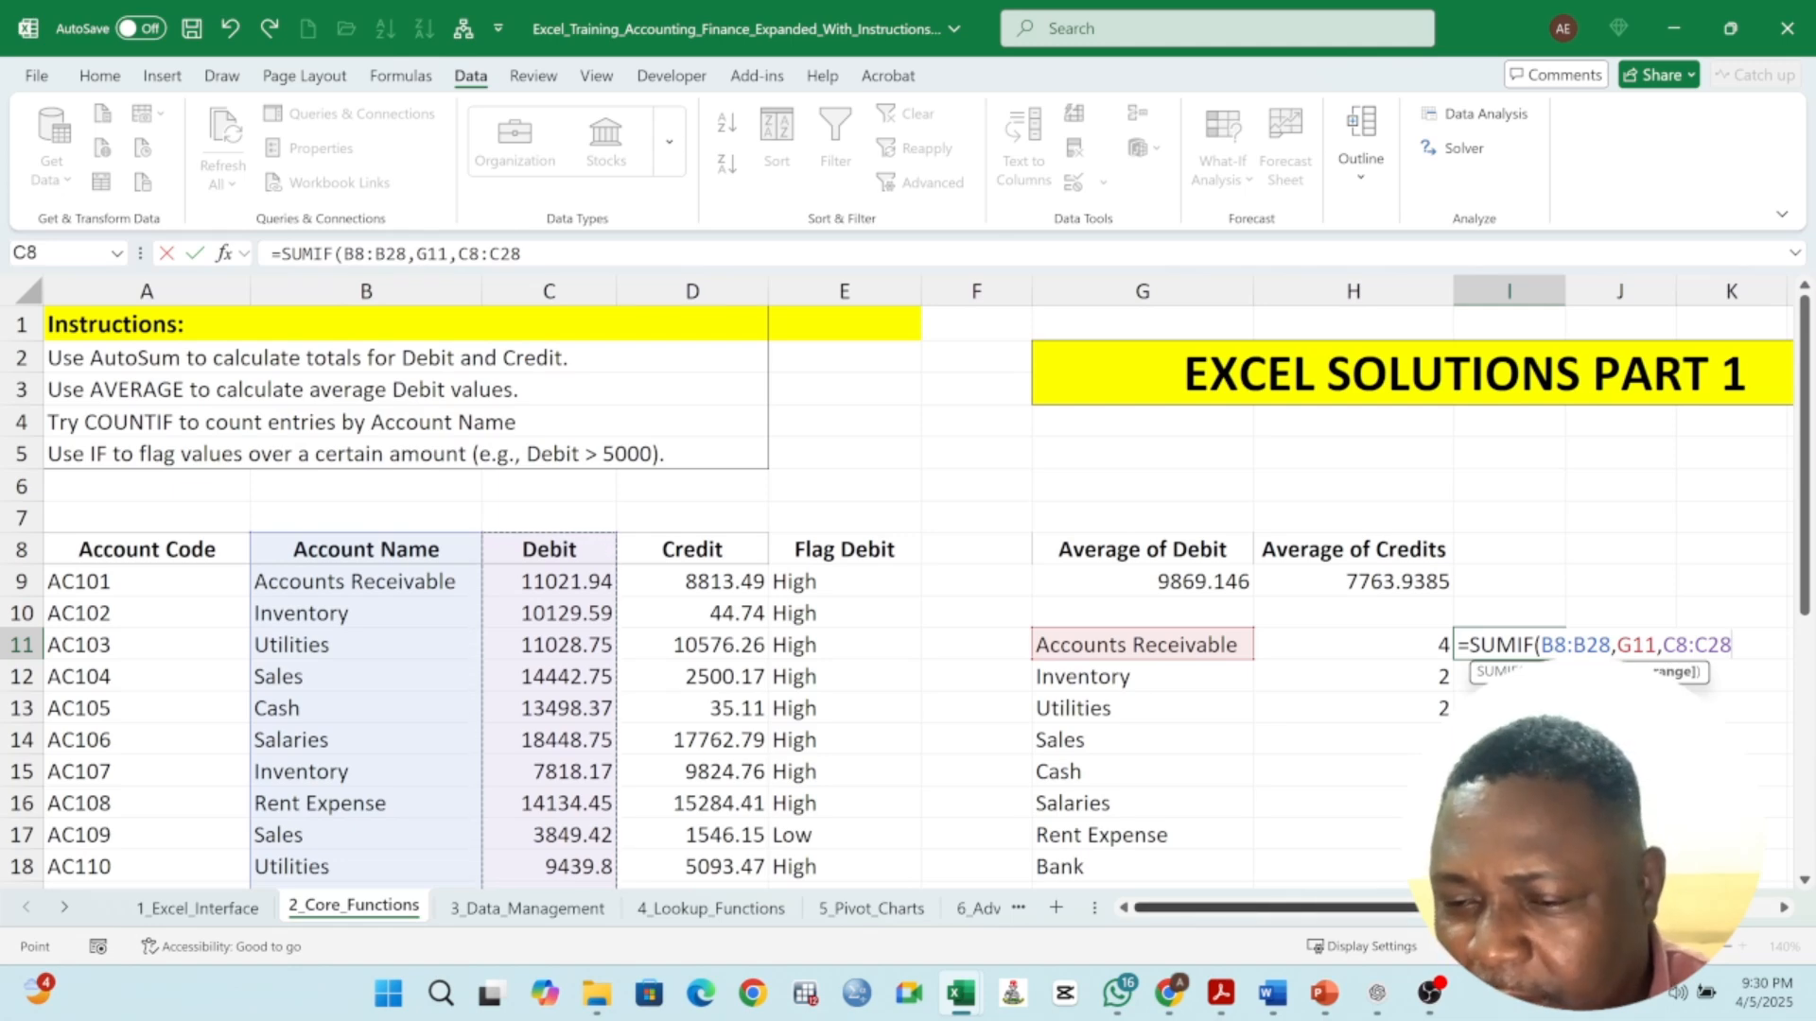
- Make both ranges absolute and complete the formula =SUMIF($B$8:$B$28,G11,$C$8:$C$28) in I11
{"action": "scroll", "coordinate": [894, 593], "scroll_direction": "right", "scroll_amount": 1}
{"action": "scroll", "coordinate": [893, 594], "scroll_direction": "right", "scroll_amount": 3}
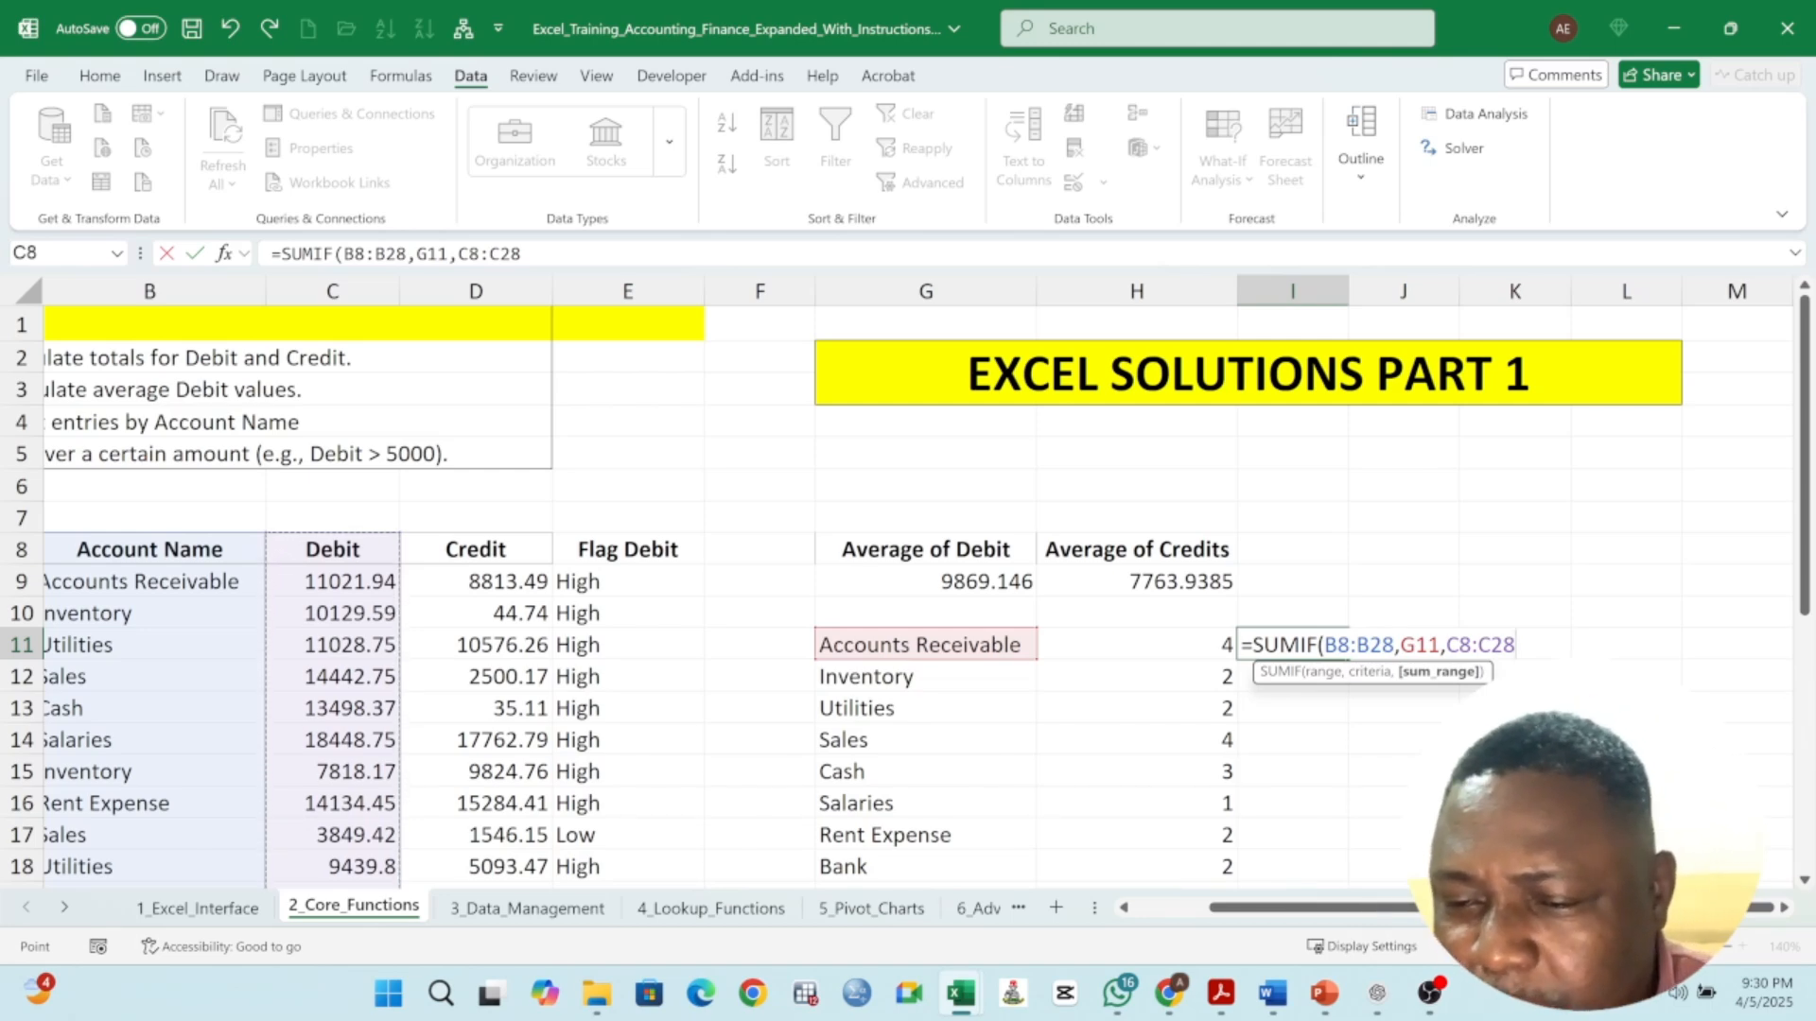
{"action": "left_click_drag", "start_coordinate": [1325, 645], "coordinate": [1394, 645]}
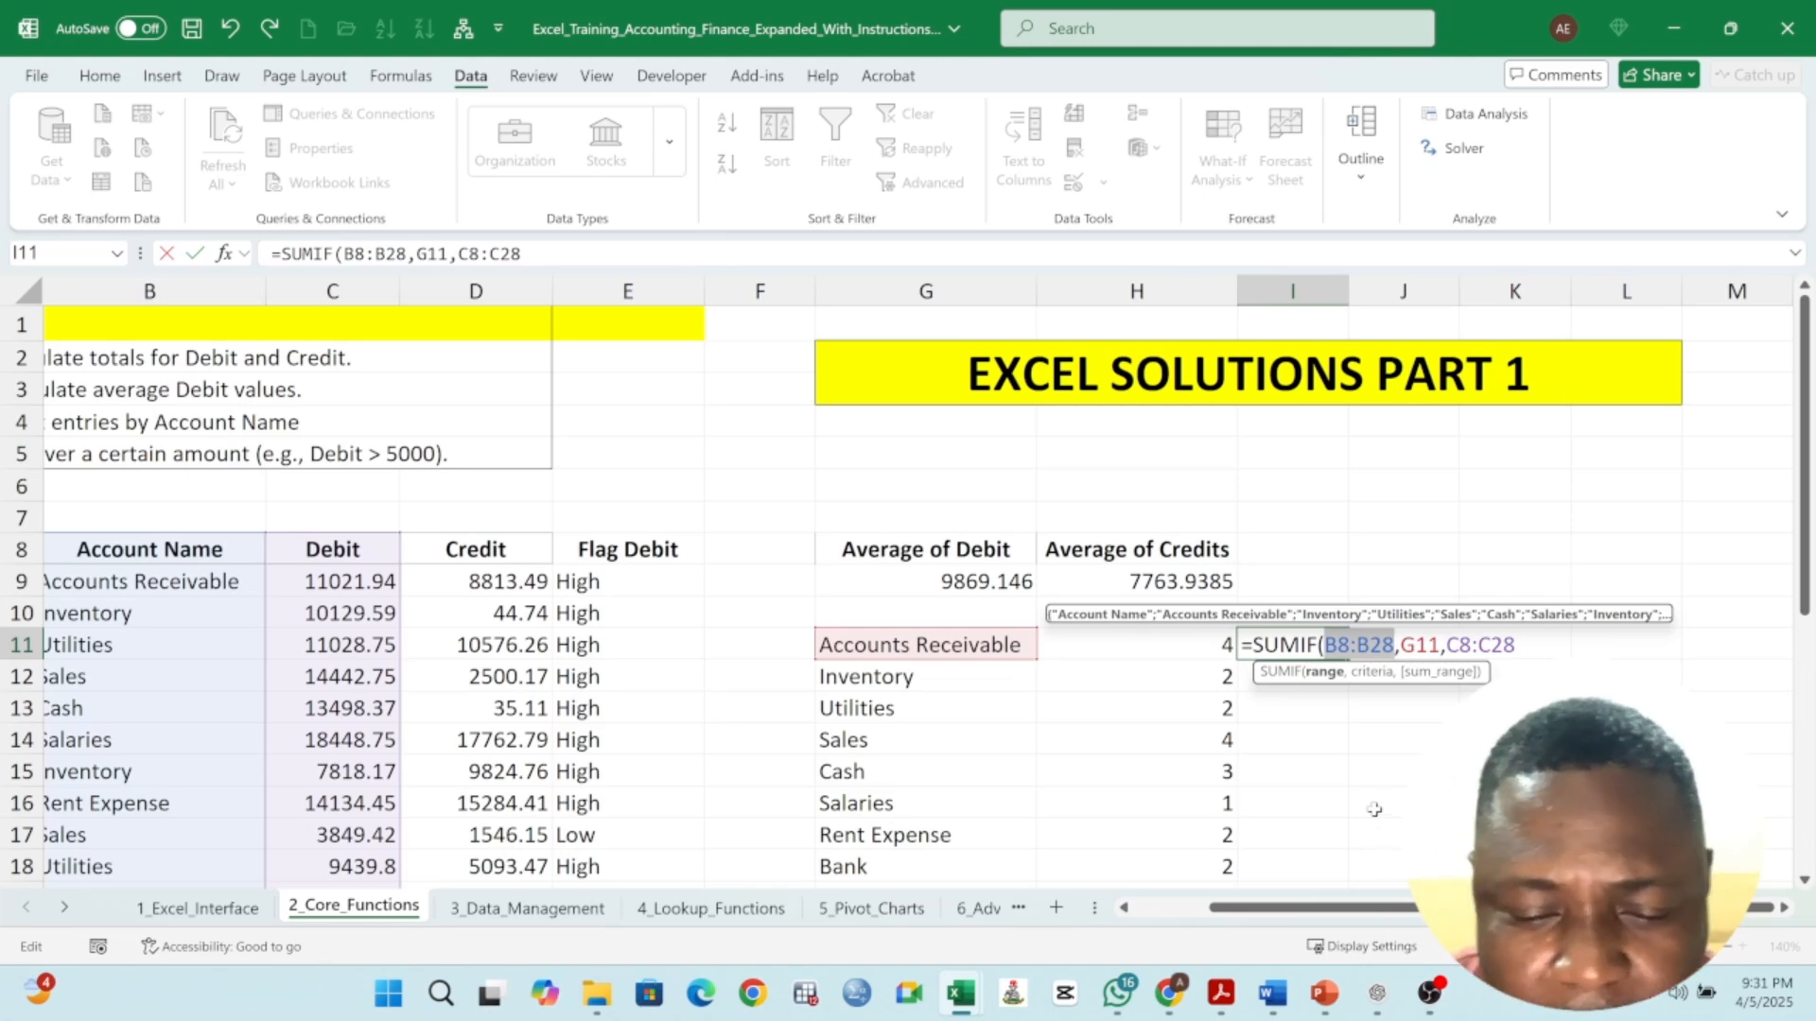
{"action": "key", "text": "F4"}
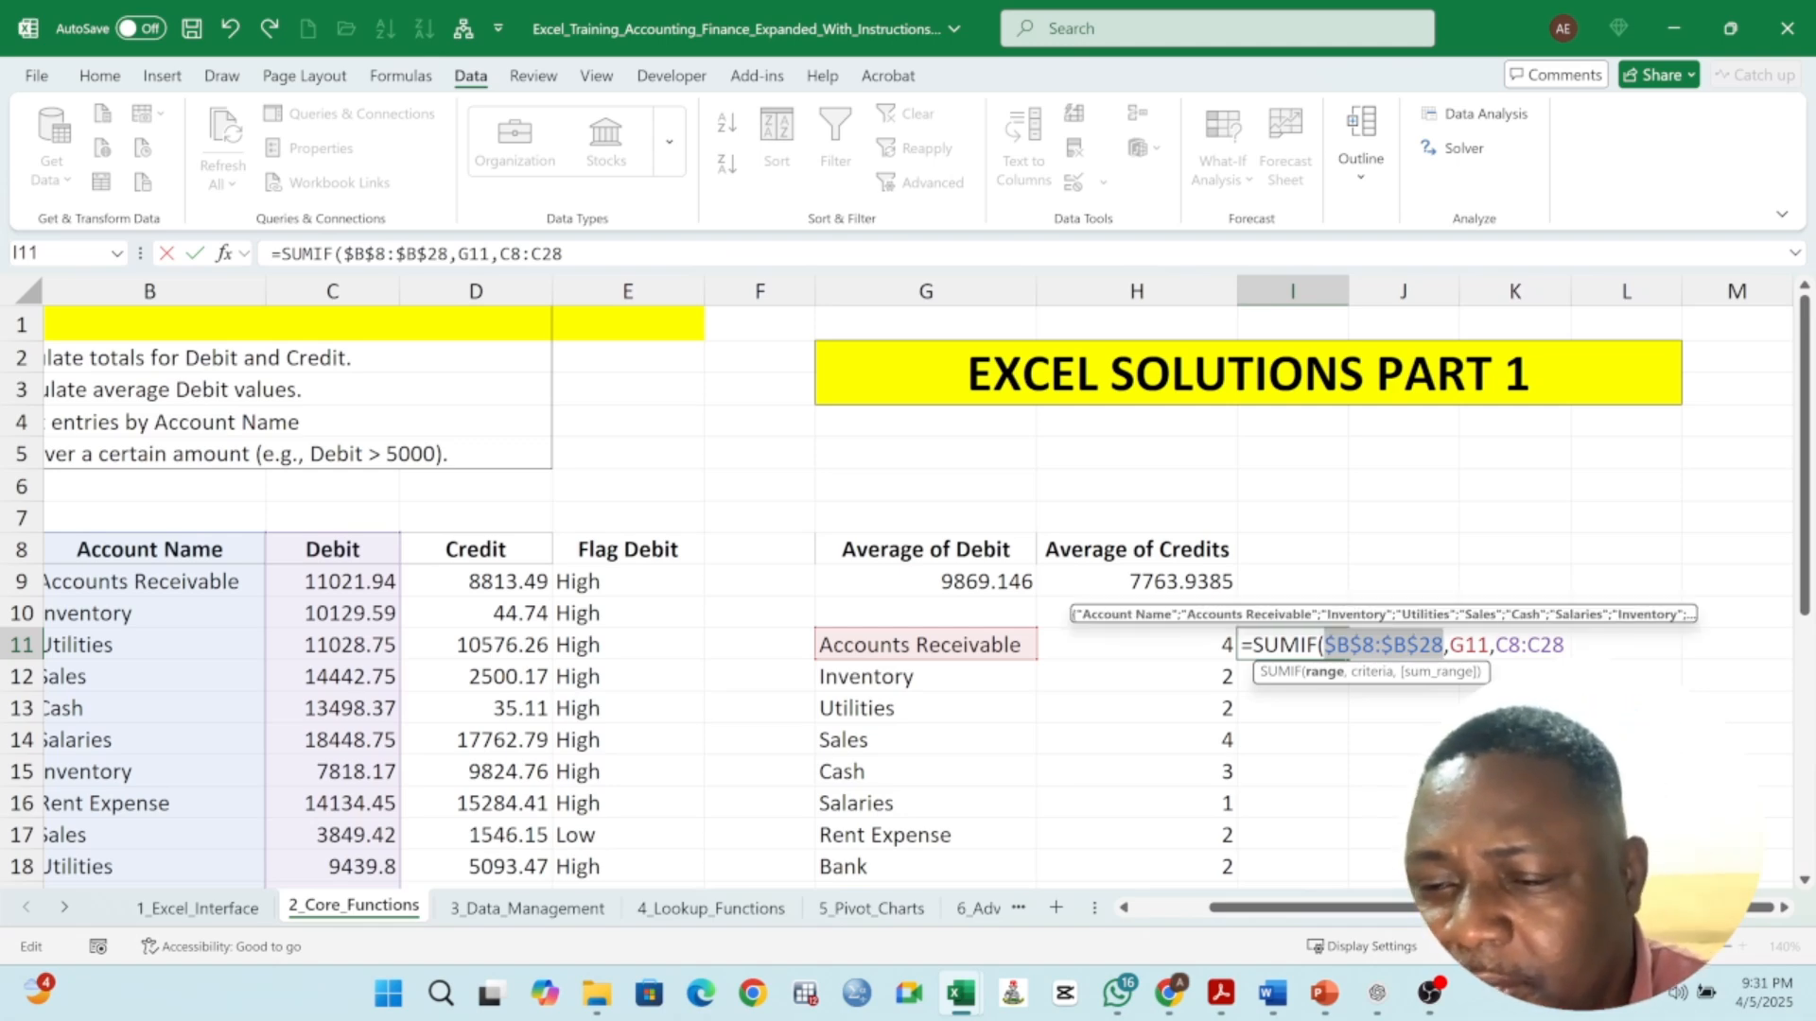
{"action": "left_click_drag", "start_coordinate": [1496, 645], "coordinate": [1528, 645]}
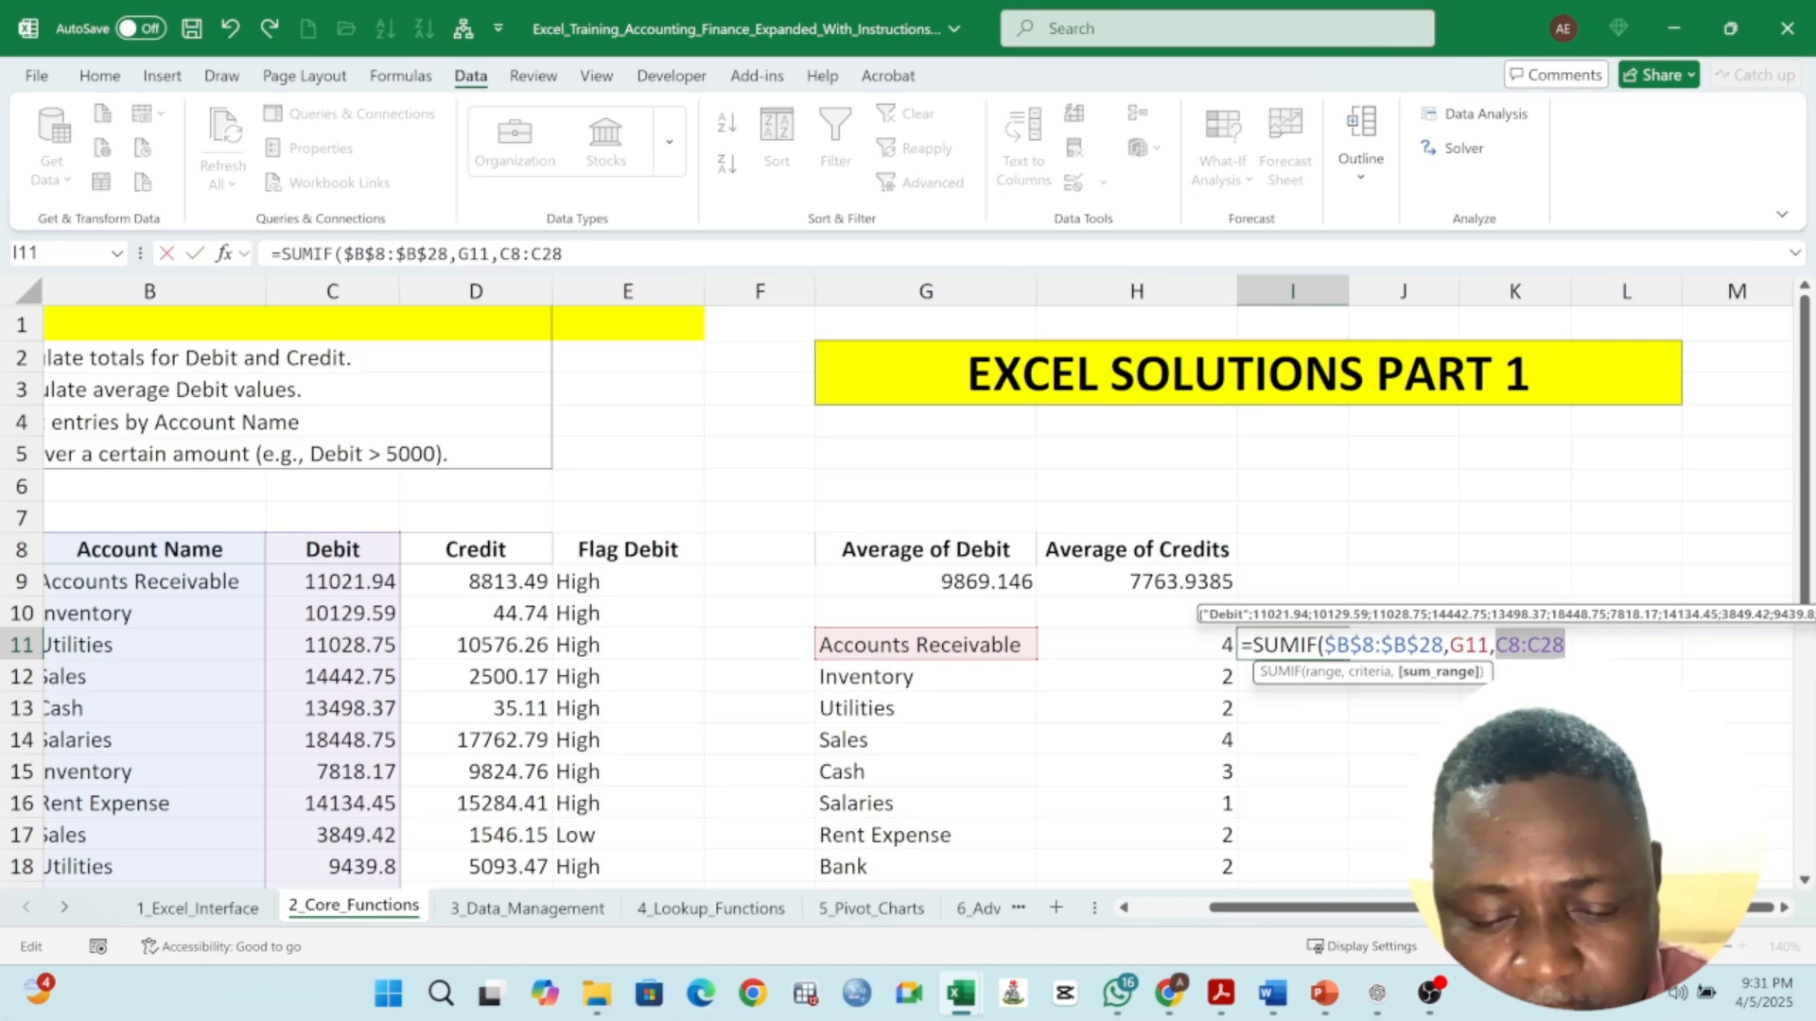
{"action": "key", "text": "F4"}
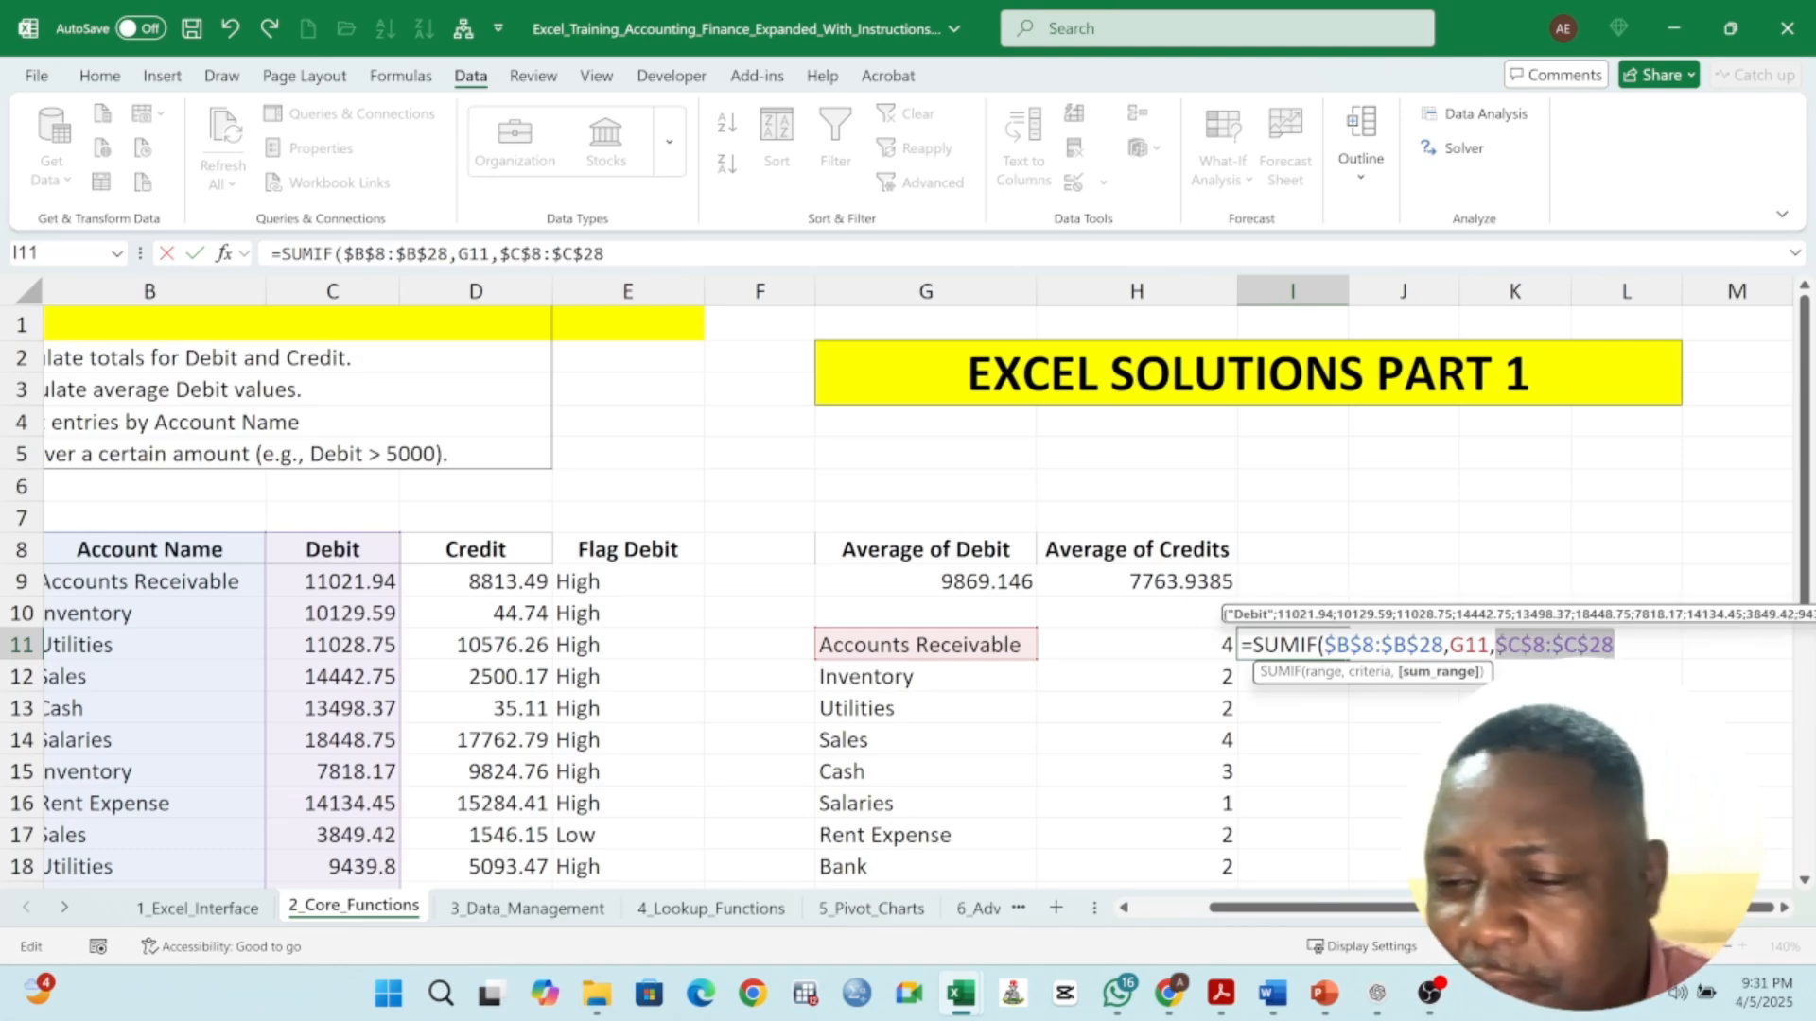
{"action": "left_click", "coordinate": [668, 253]}
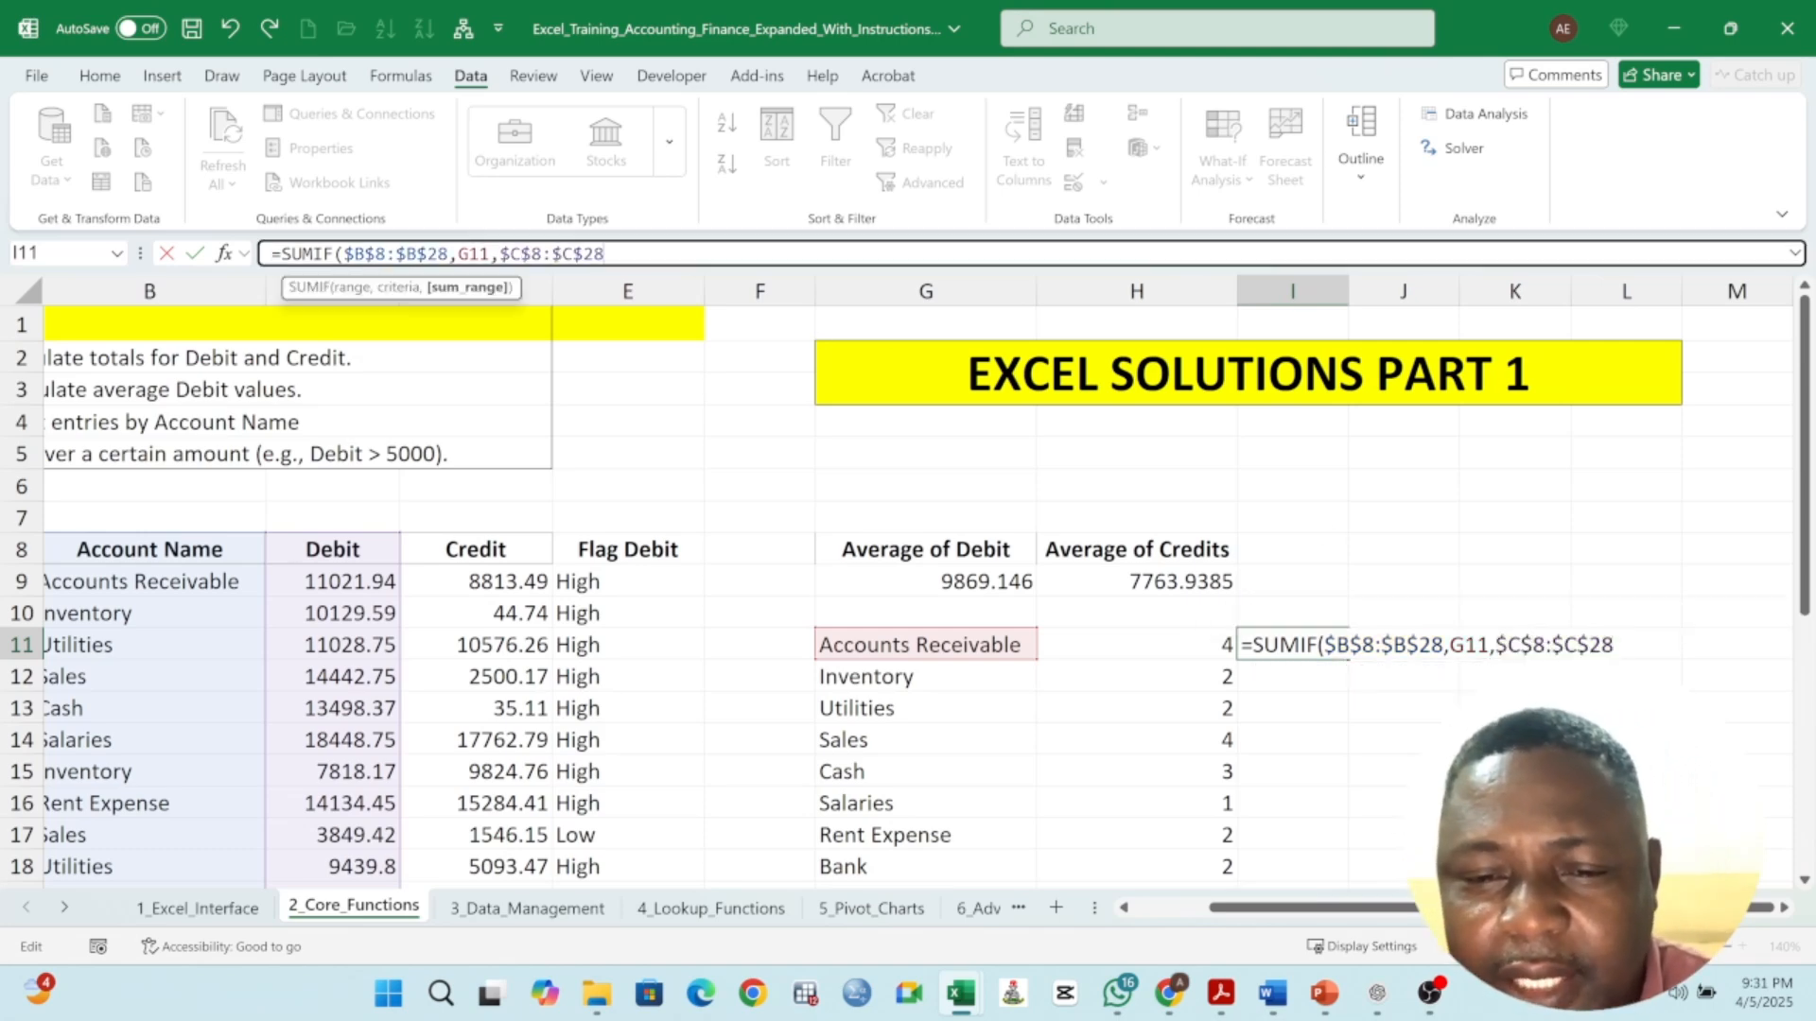
{"action": "type", "text": ")"}
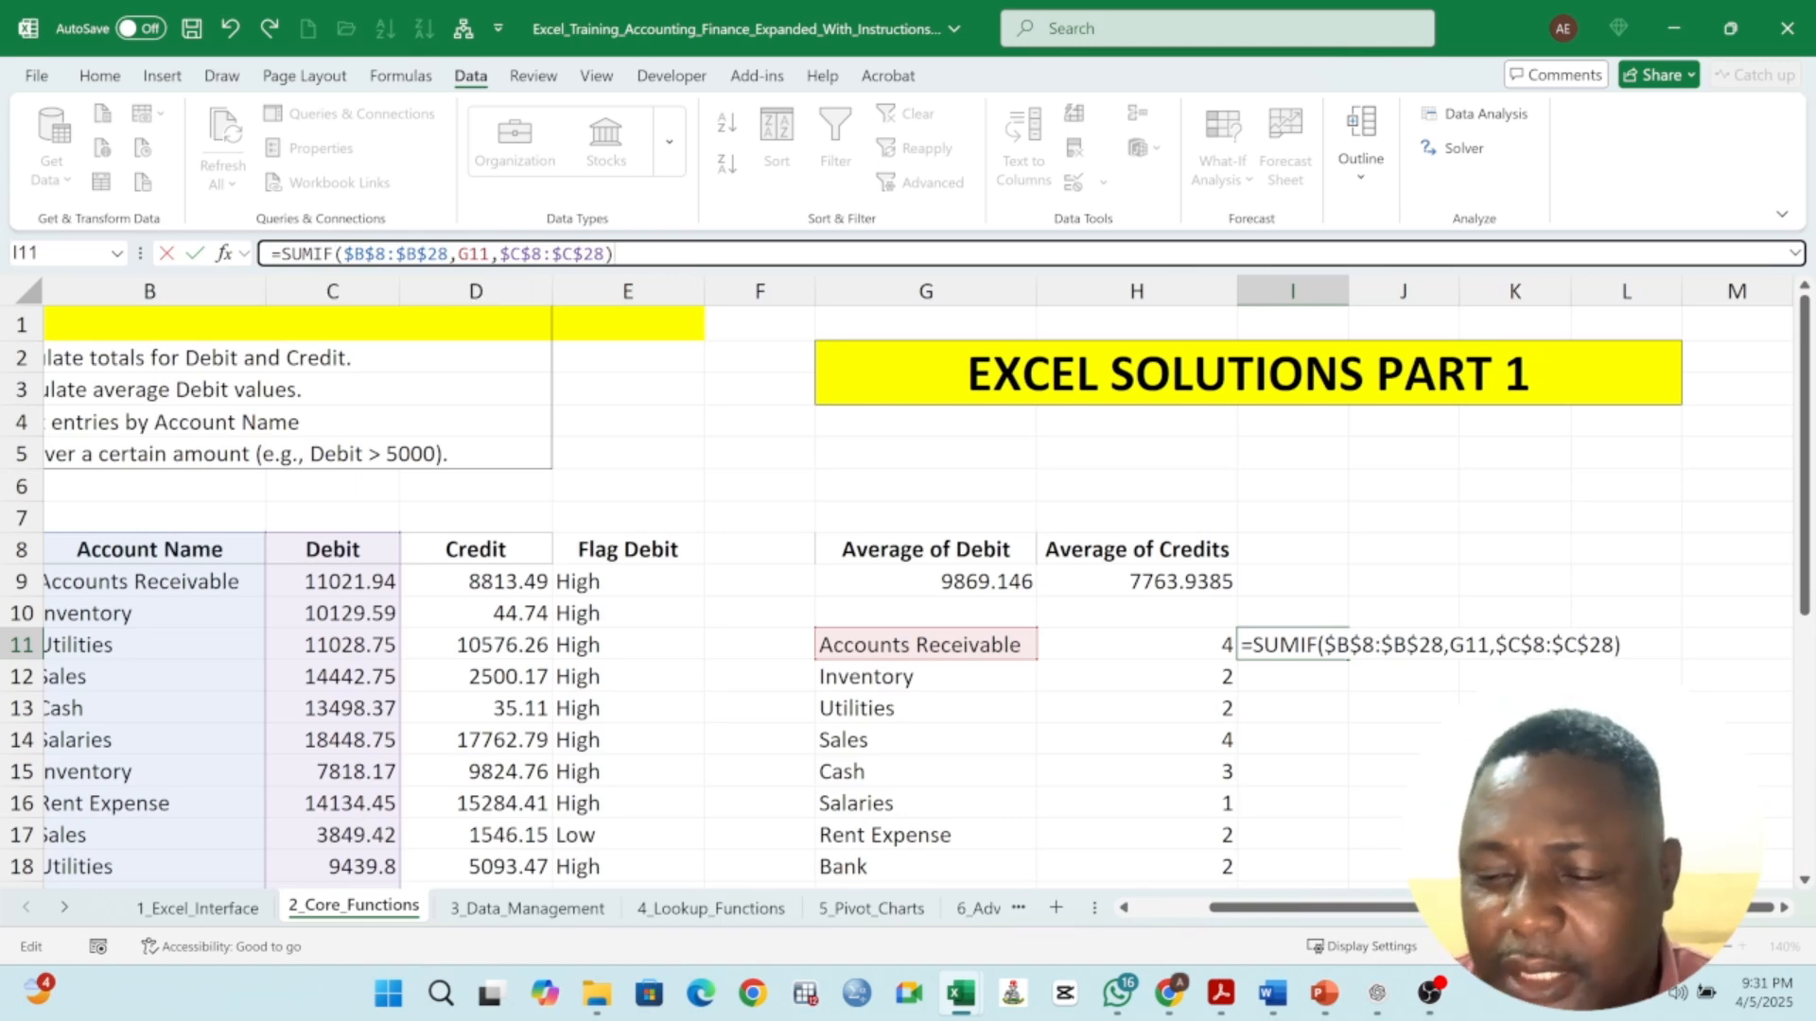
{"action": "key", "text": "Return"}
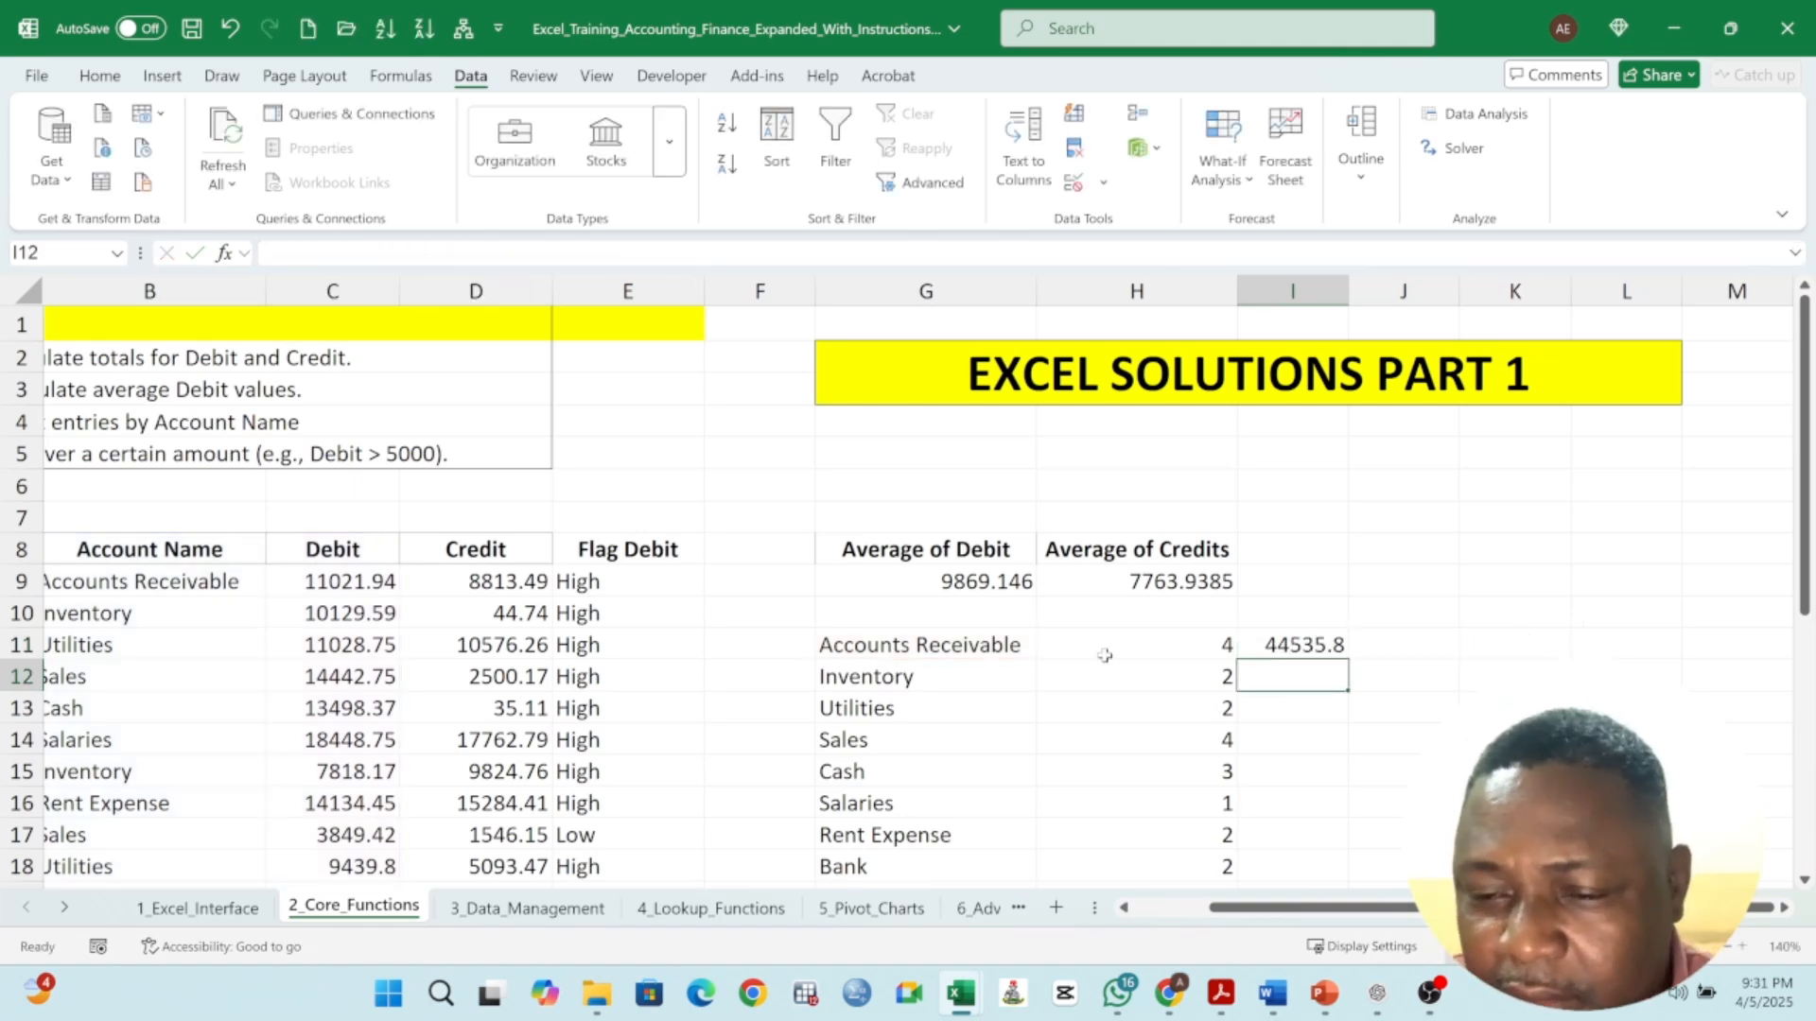
- Fill the SUMIF formula from I11 down through I18 for the remaining account names
{"action": "scroll", "coordinate": [1182, 605], "scroll_direction": "down", "scroll_amount": 1}
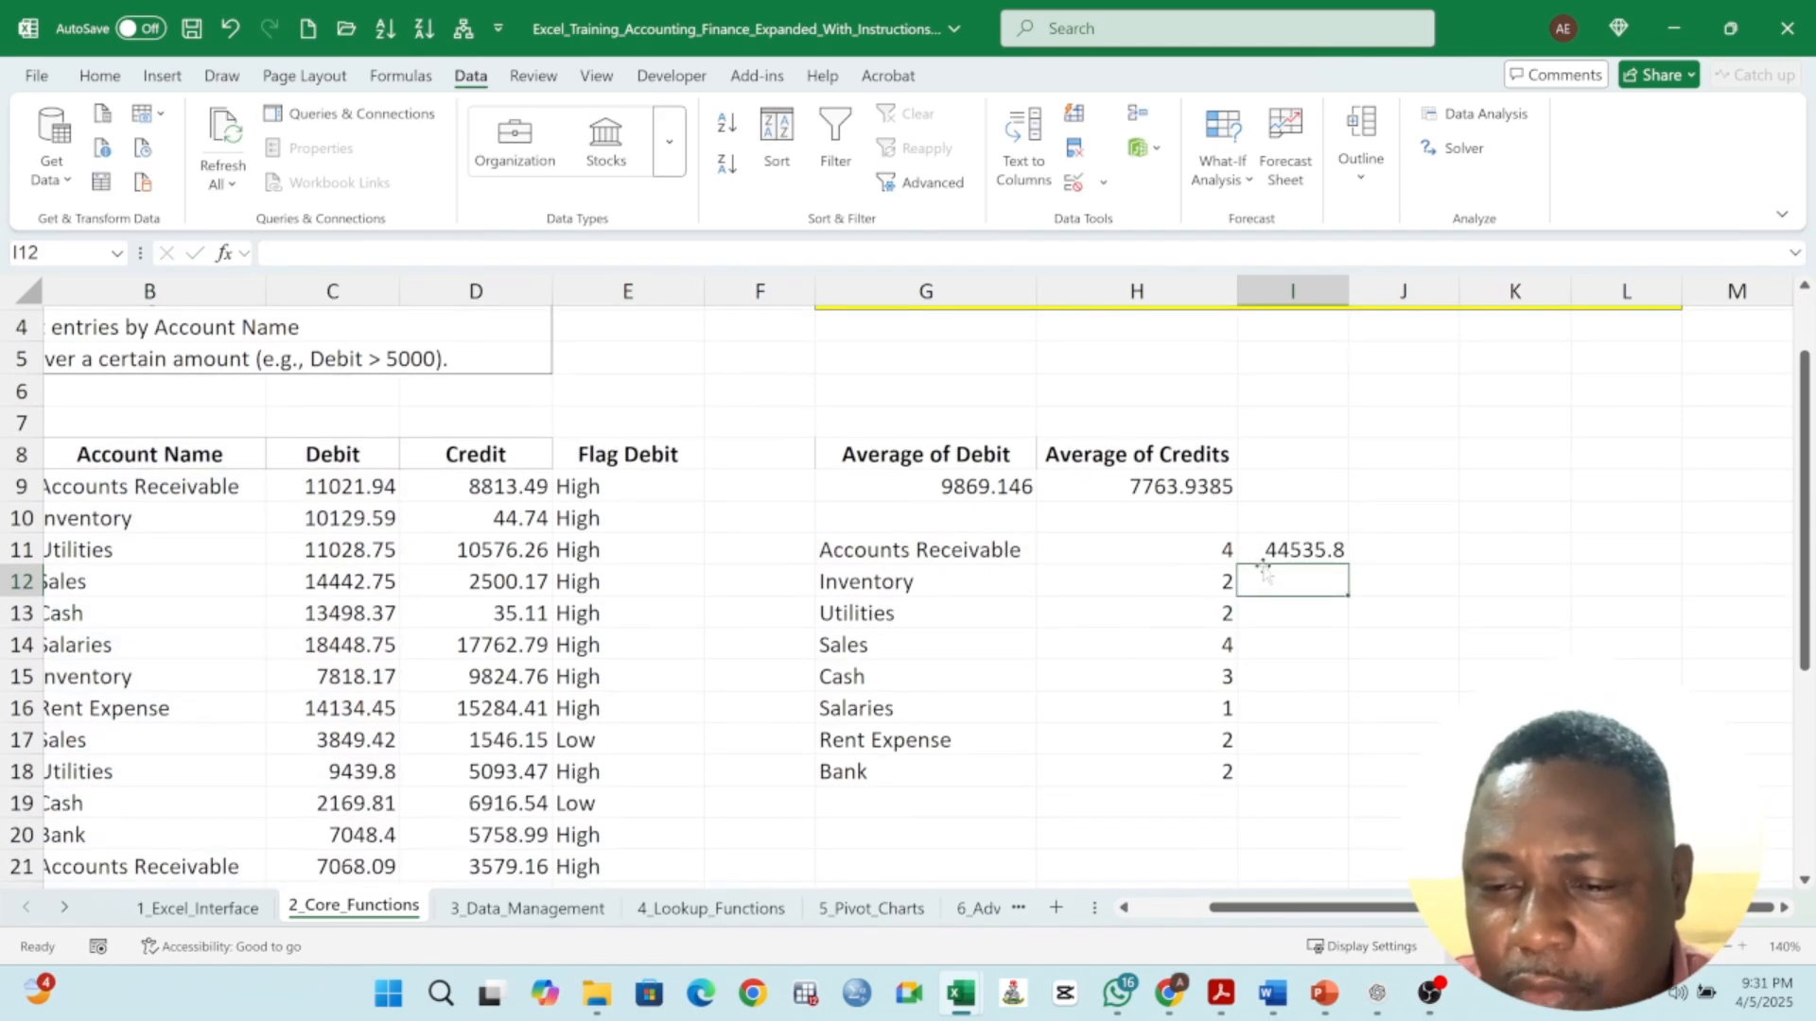
{"action": "left_click", "coordinate": [911, 558]}
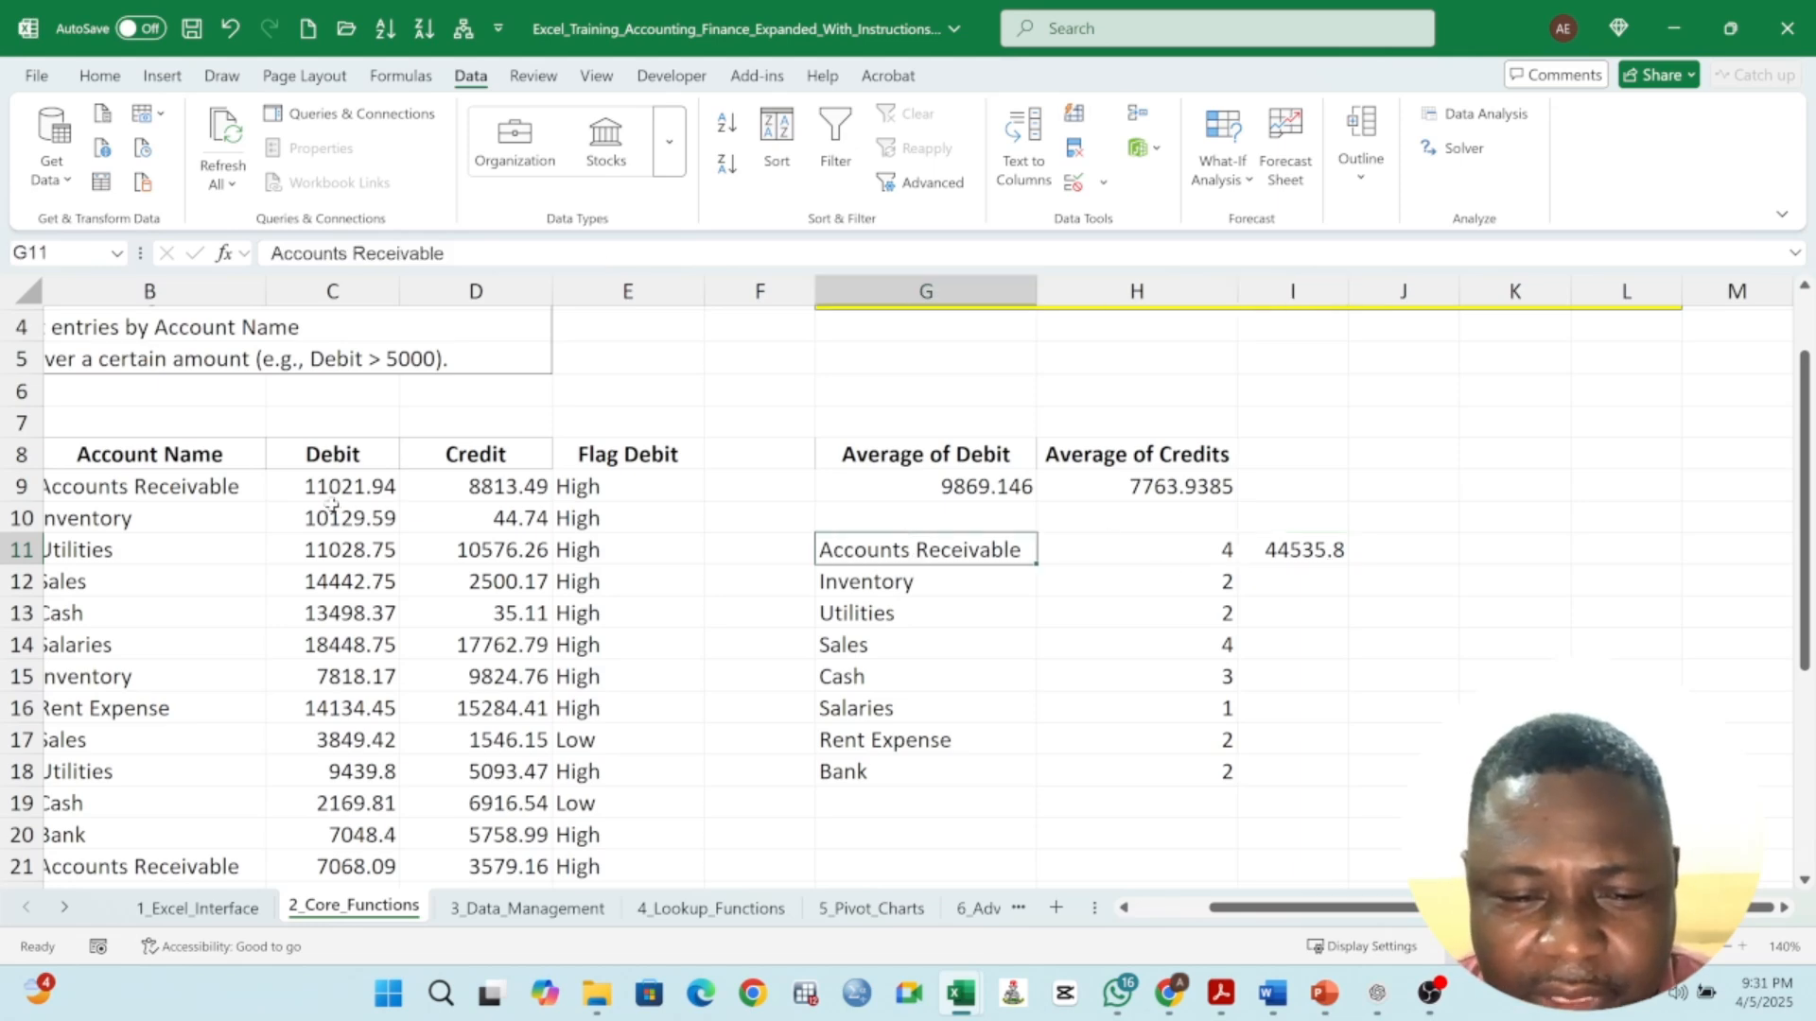
{"action": "left_click", "coordinate": [1320, 558]}
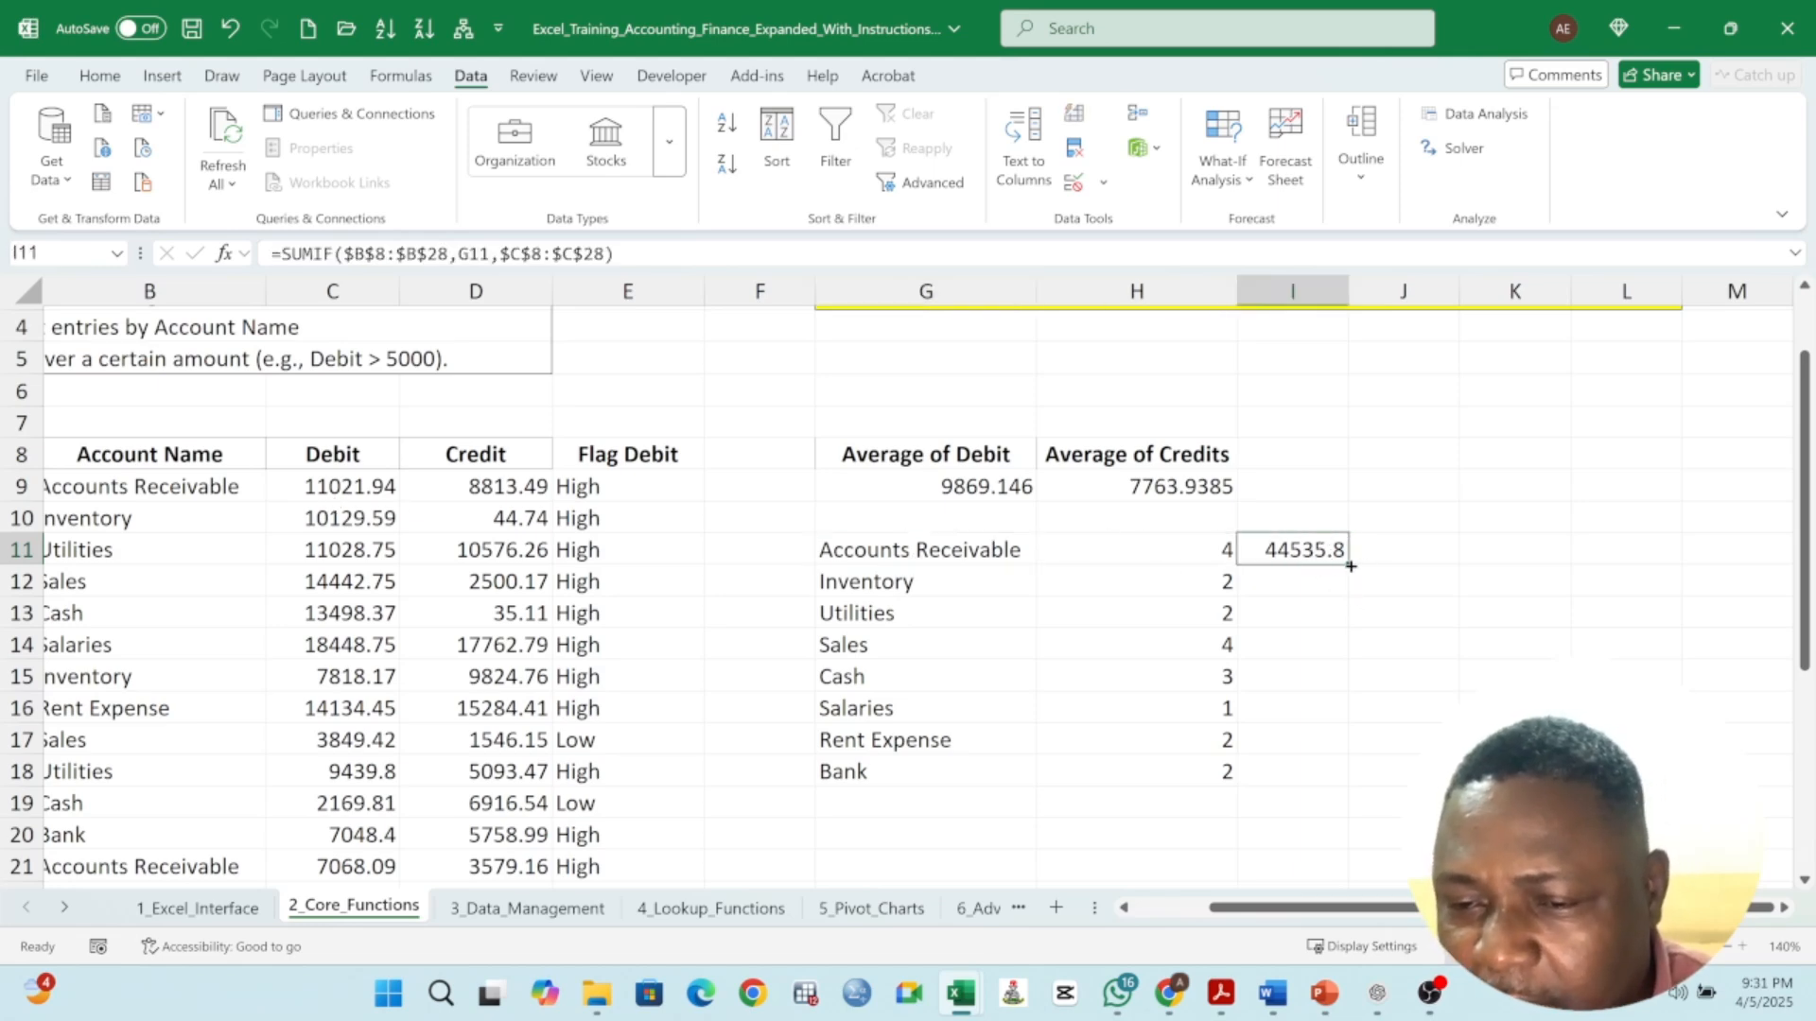
{"action": "left_click_drag", "start_coordinate": [1351, 565], "coordinate": [1343, 777]}
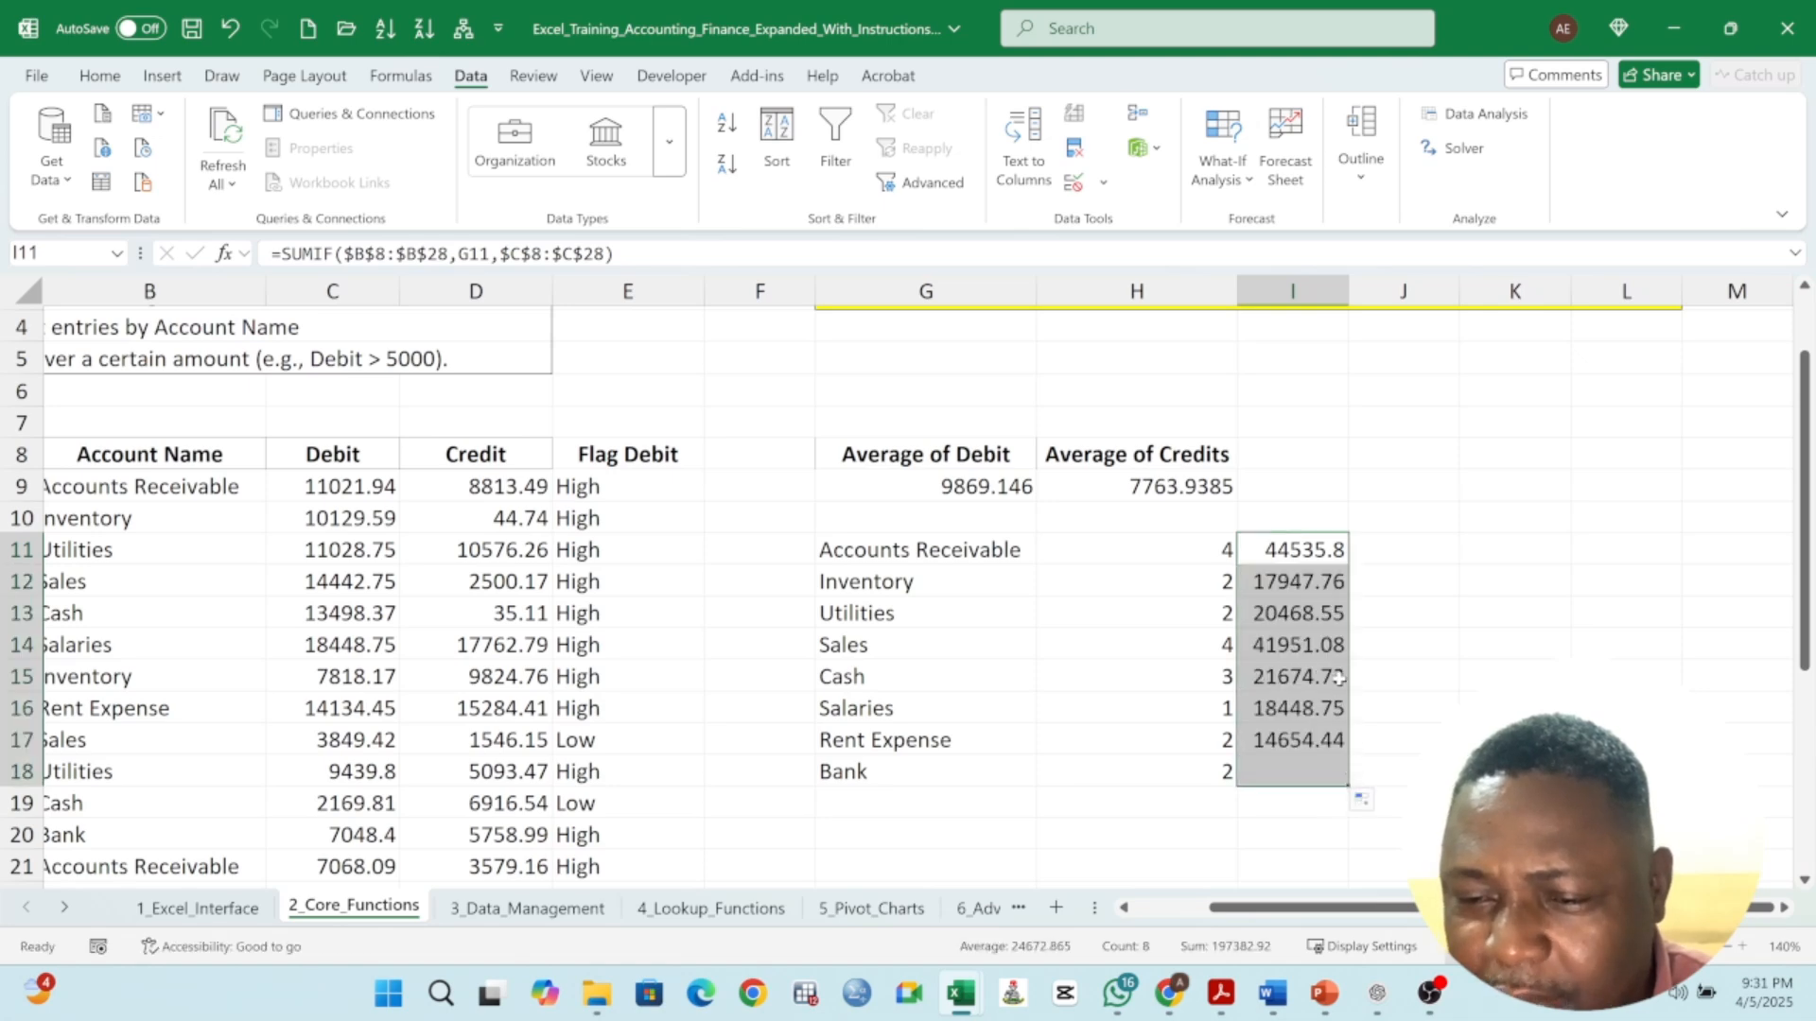
- Inspect the filled SUMIF formulas against their account names in the summary block
{"action": "left_click", "coordinate": [1303, 586]}
{"action": "left_click", "coordinate": [1018, 584]}
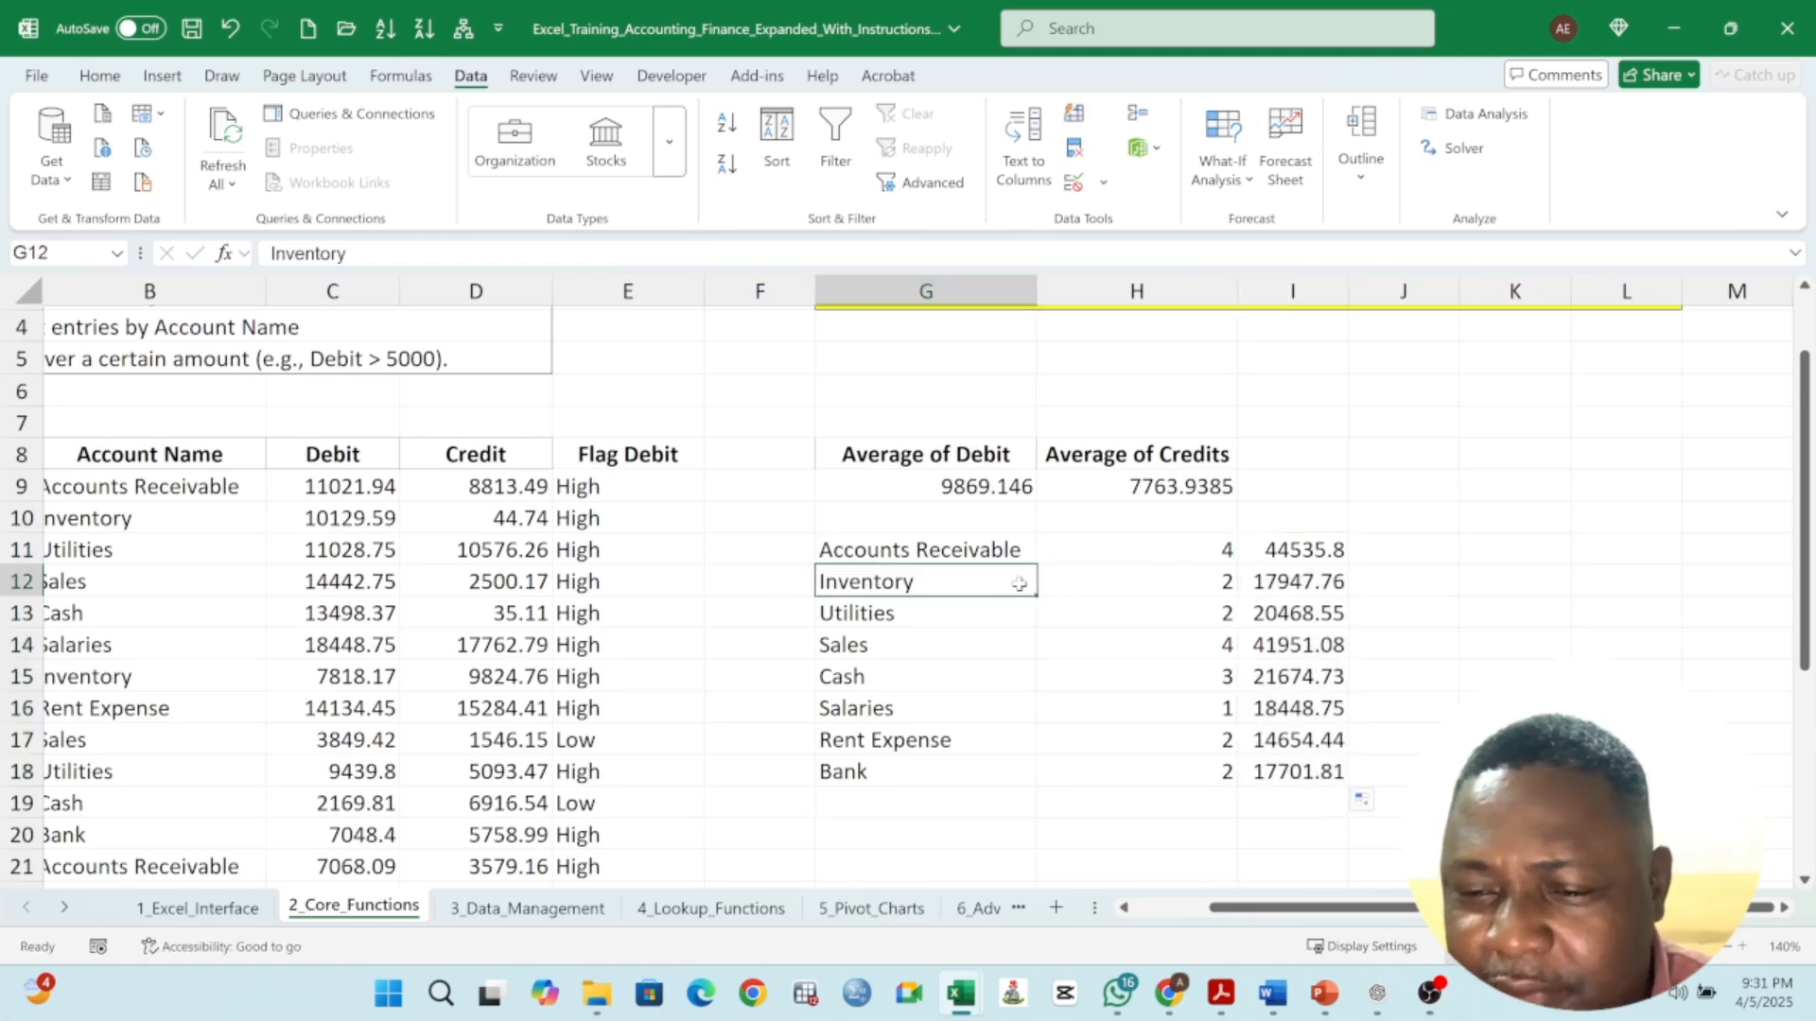
{"action": "left_click", "coordinate": [1306, 614]}
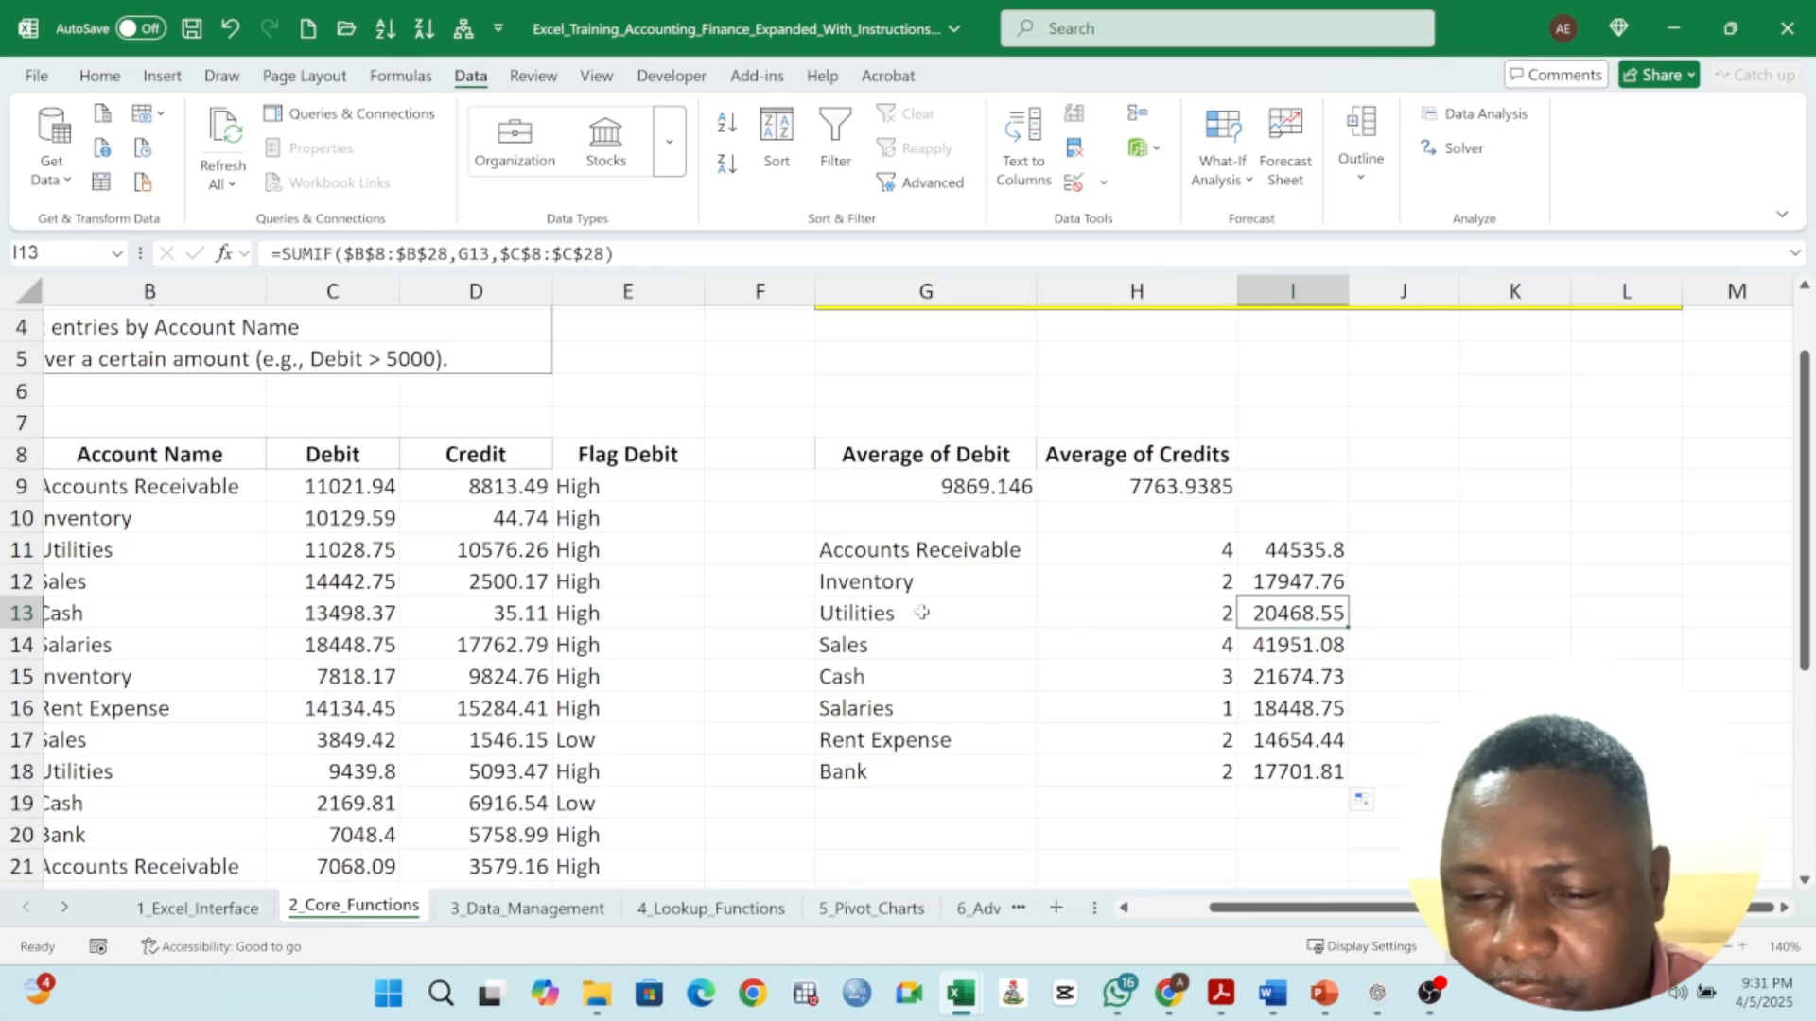
{"action": "left_click", "coordinate": [1297, 645]}
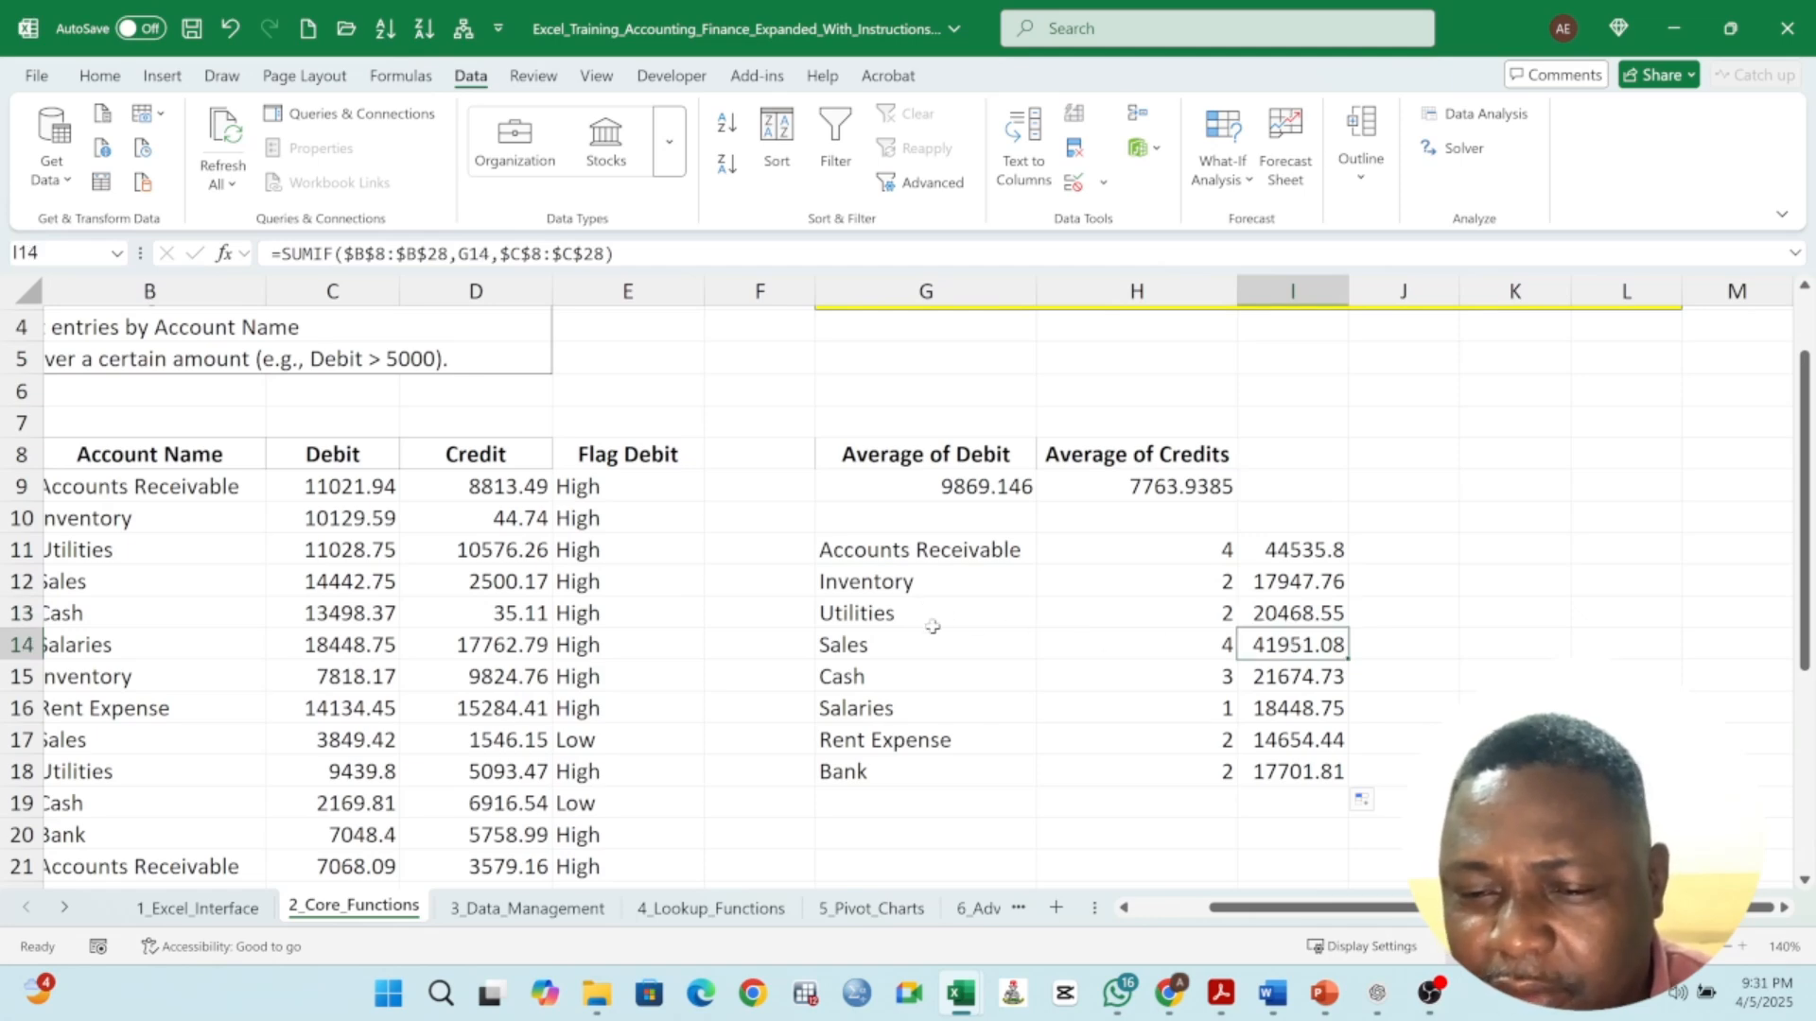
{"action": "left_click", "coordinate": [1403, 552]}
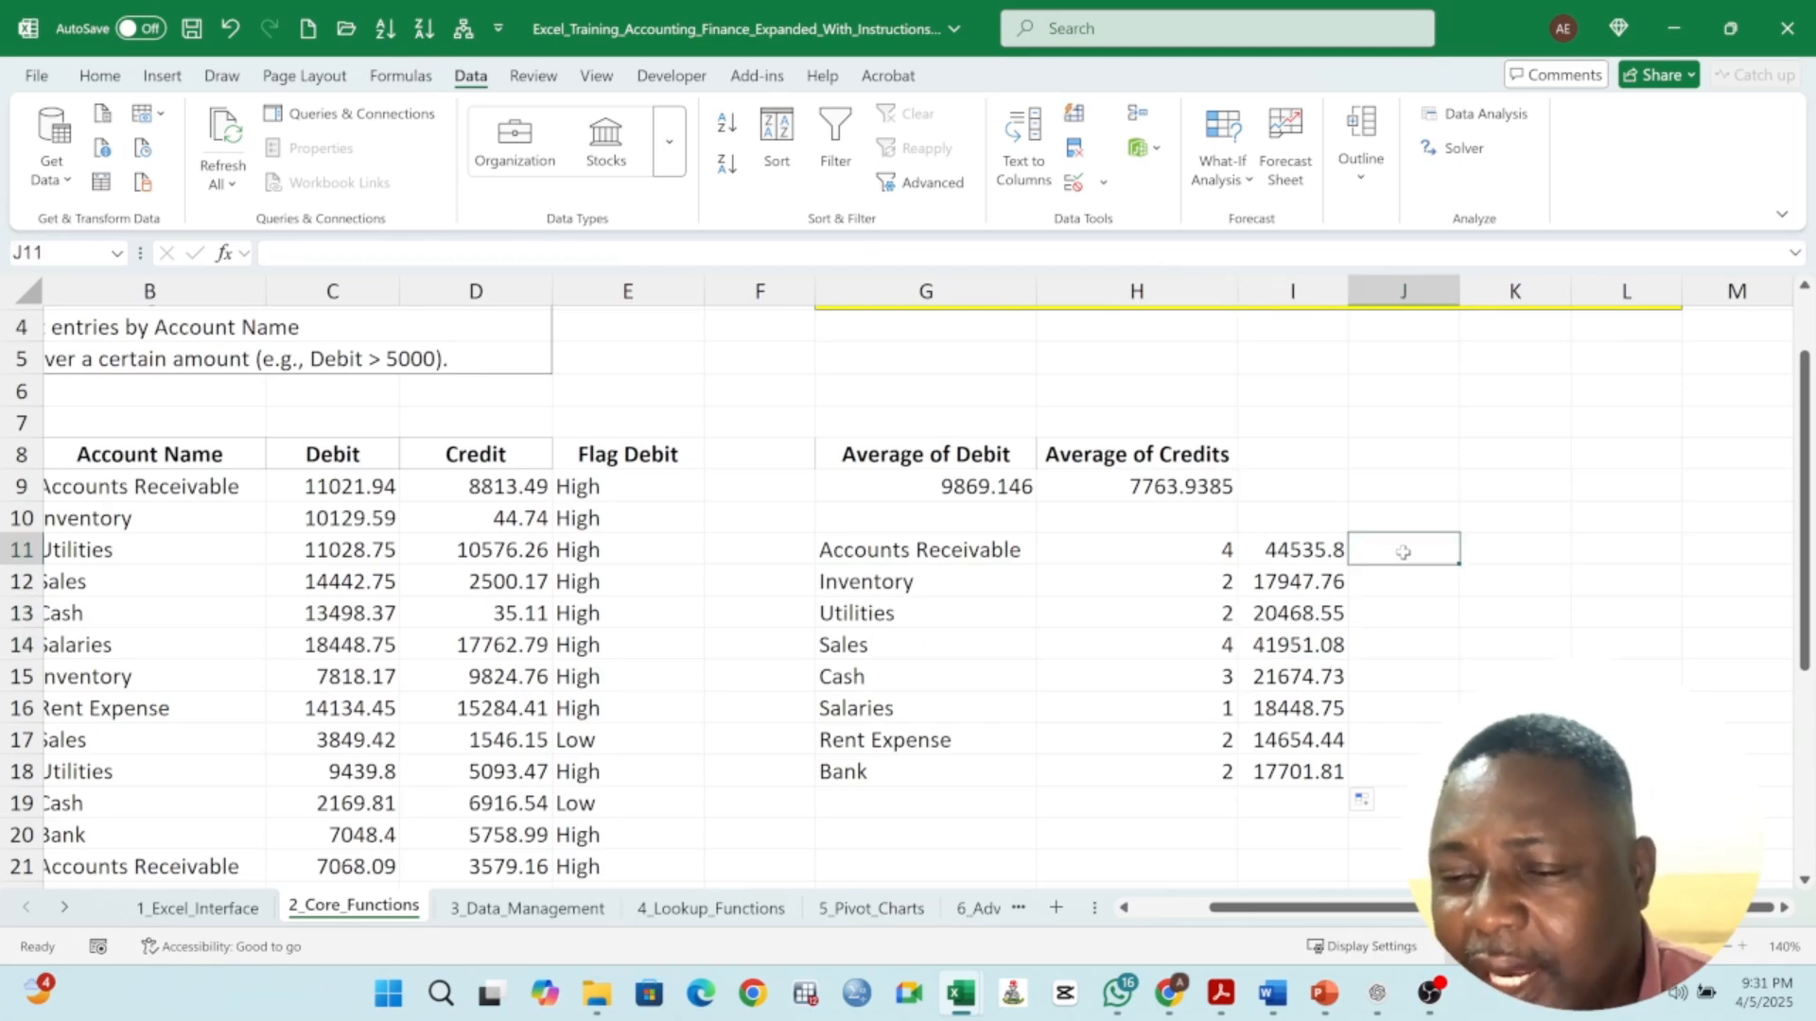
{"action": "left_click_drag", "start_coordinate": [922, 553], "coordinate": [1324, 773]}
{"action": "left_click", "coordinate": [1371, 547]}
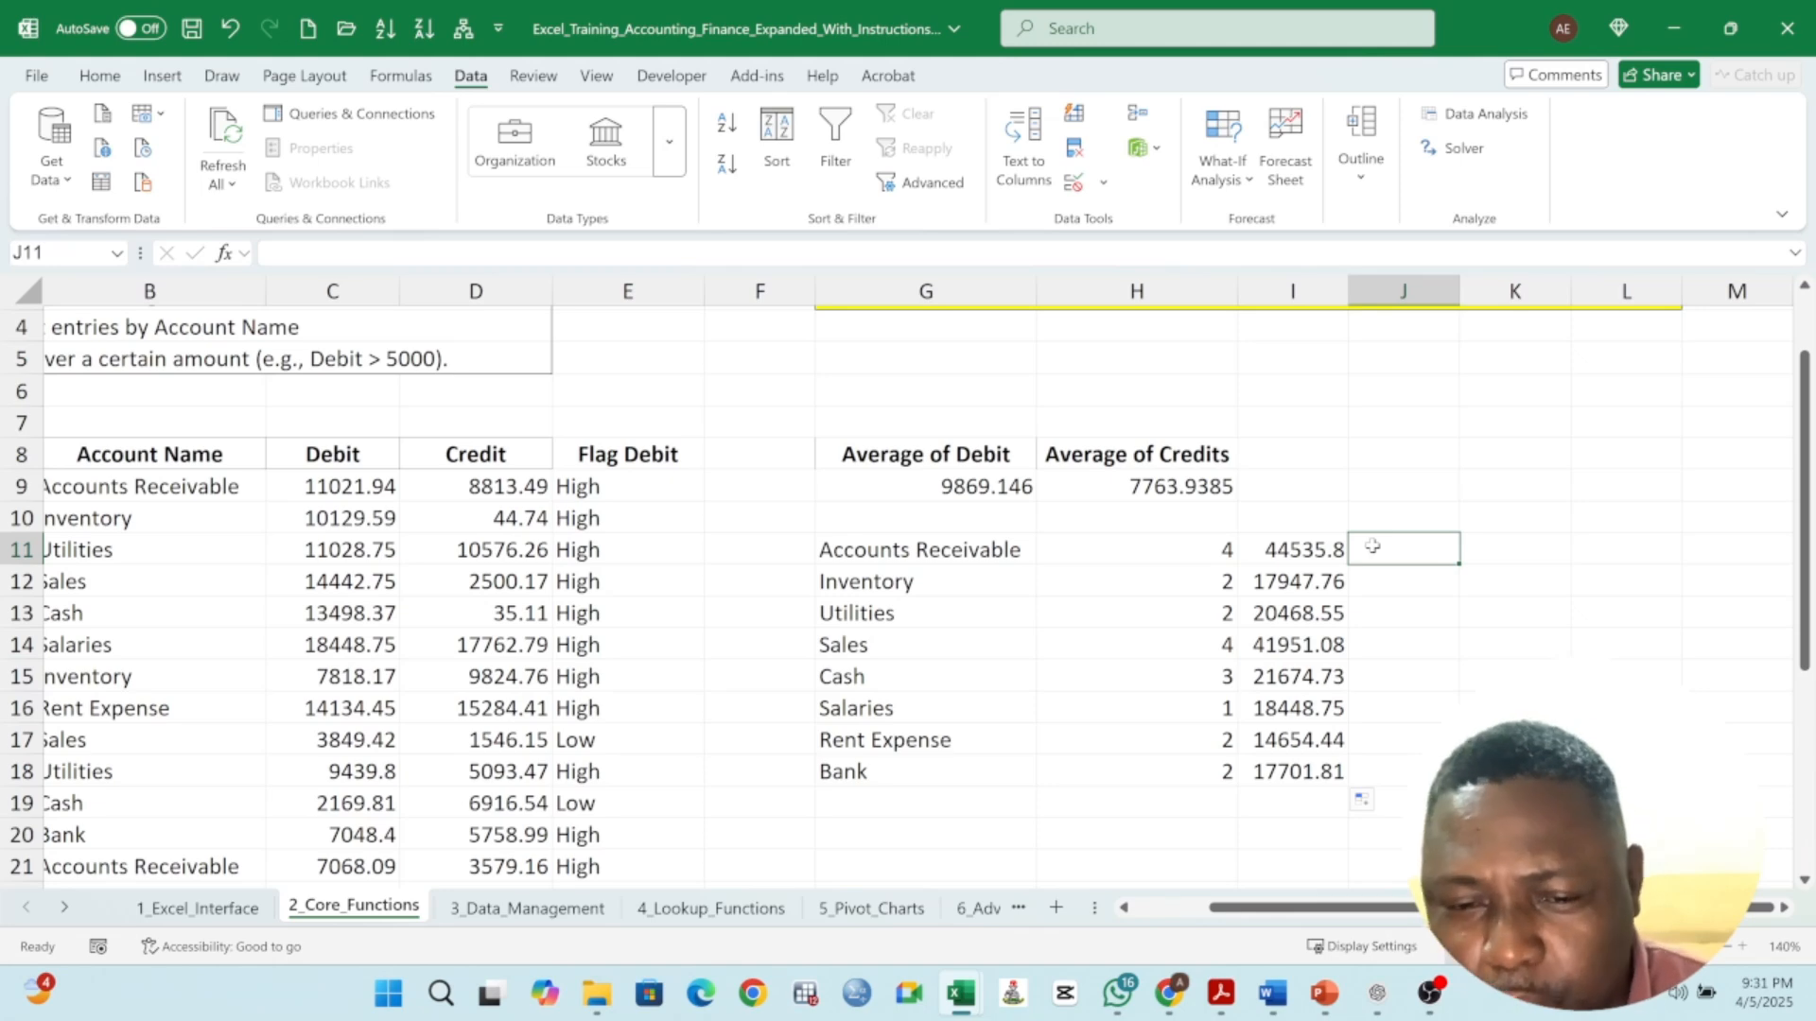
- In J11, build an AVERAGEIF formula with range B8:B28, criteria G11 and average range C8:C28
{"action": "type", "text": "="}
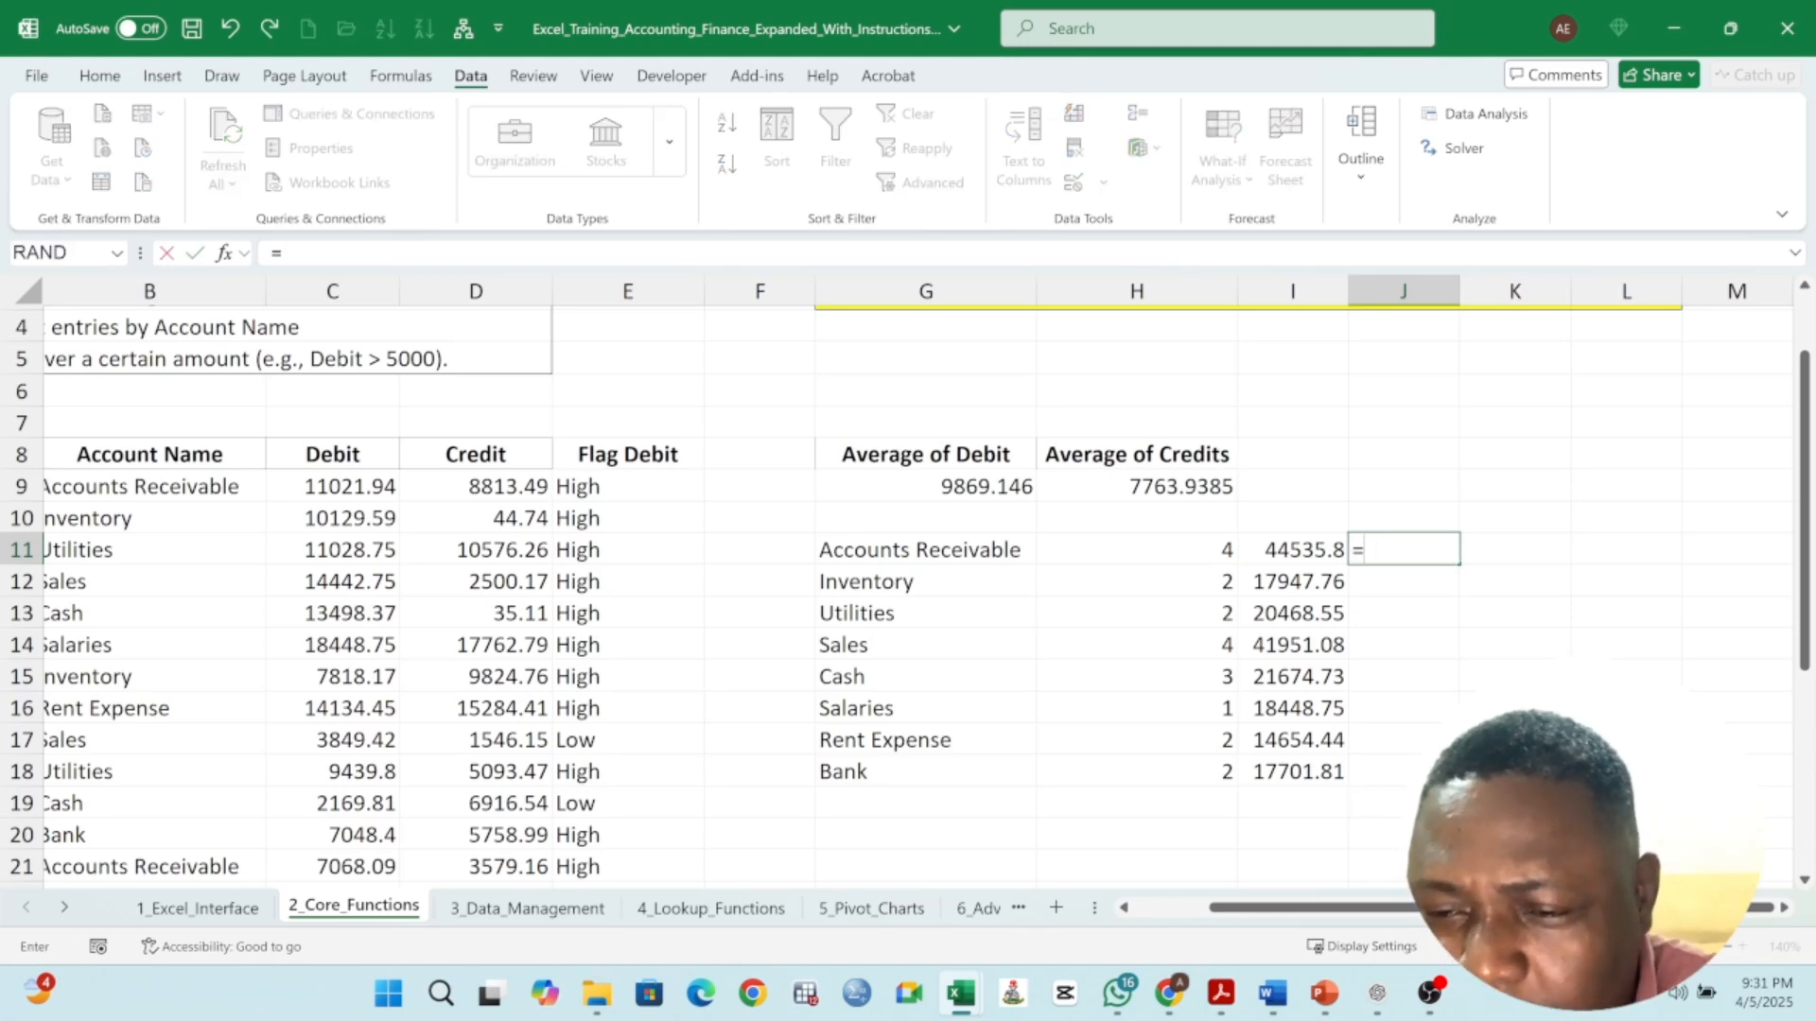
{"action": "type", "text": "AVERA"}
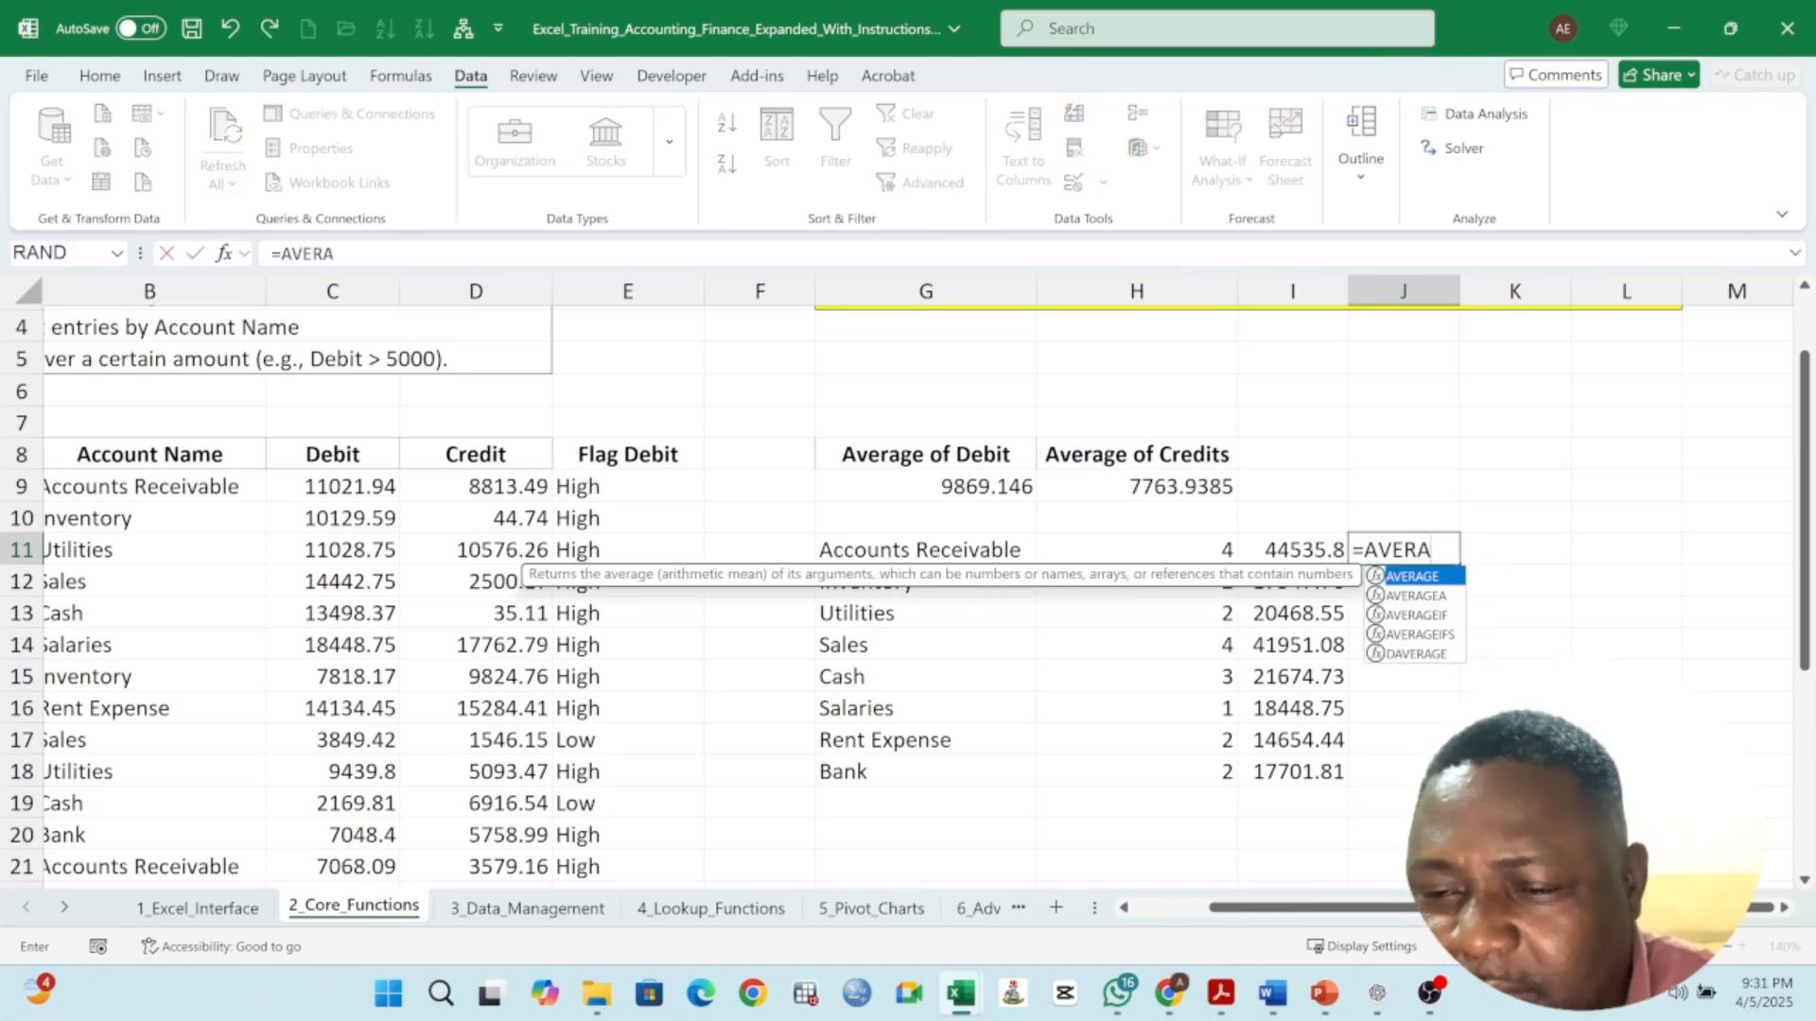
{"action": "type", "text": "GE("}
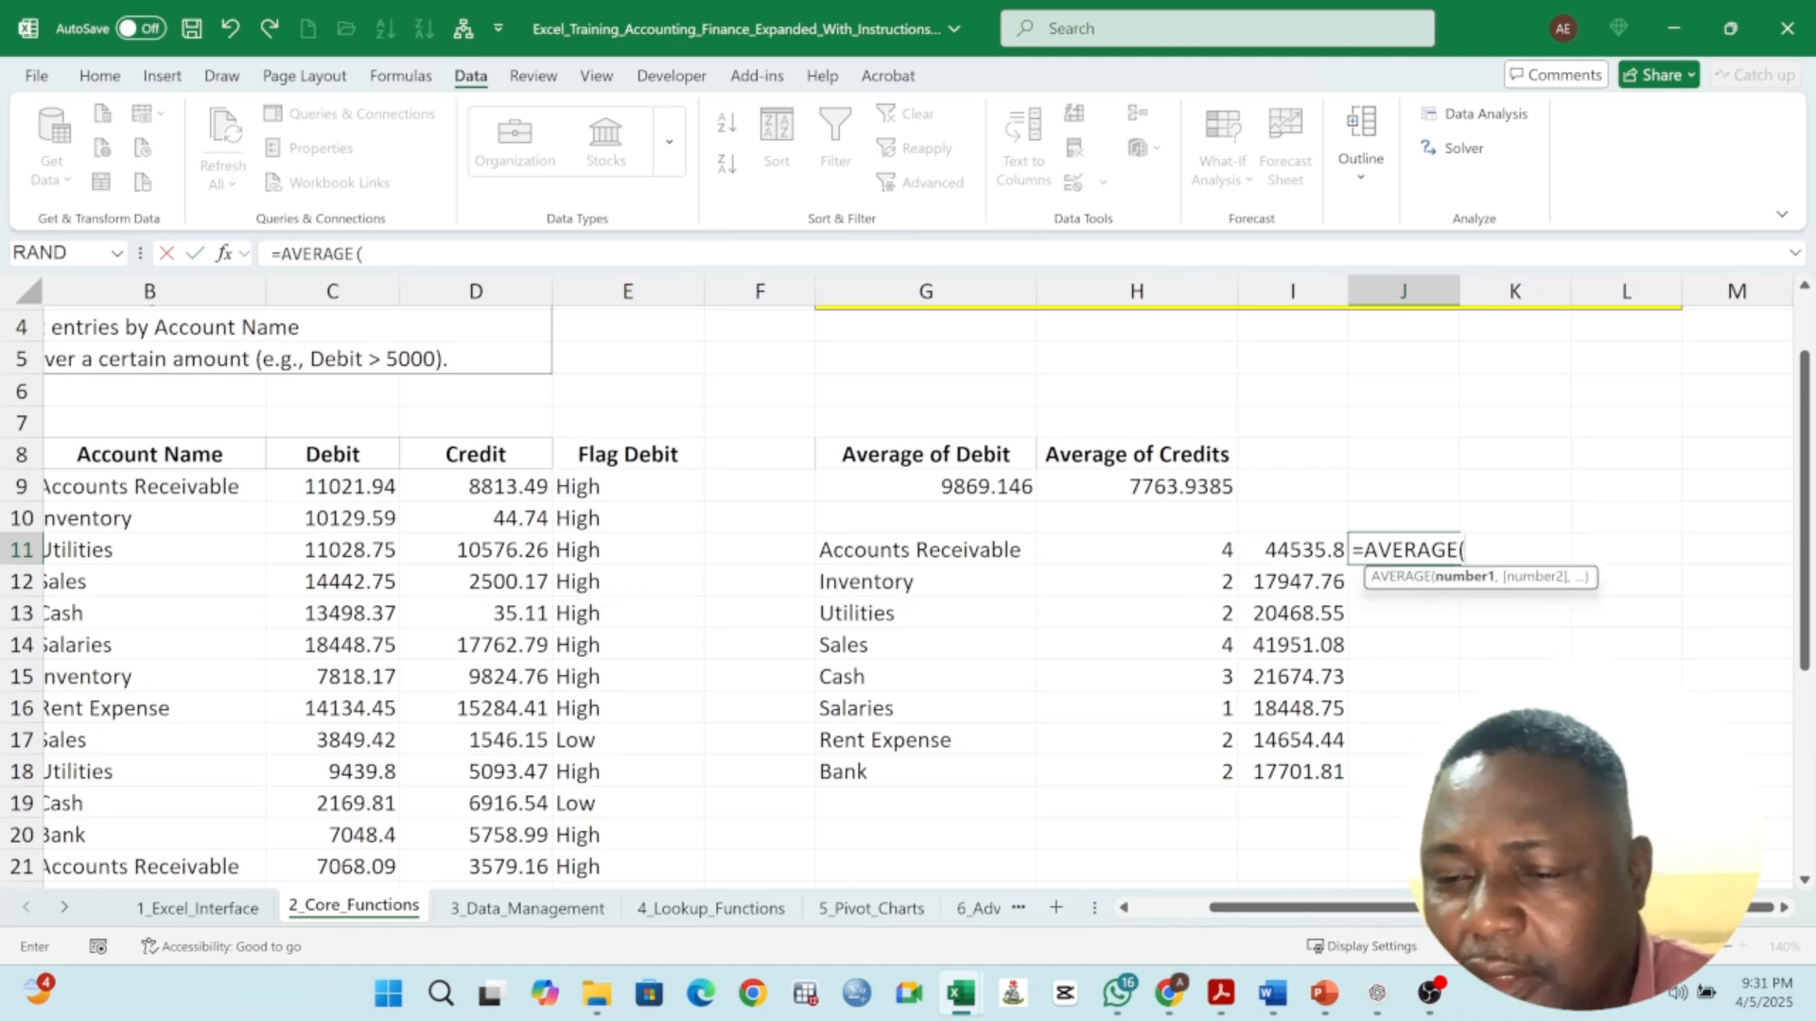
{"action": "key", "text": "BackSpace"}
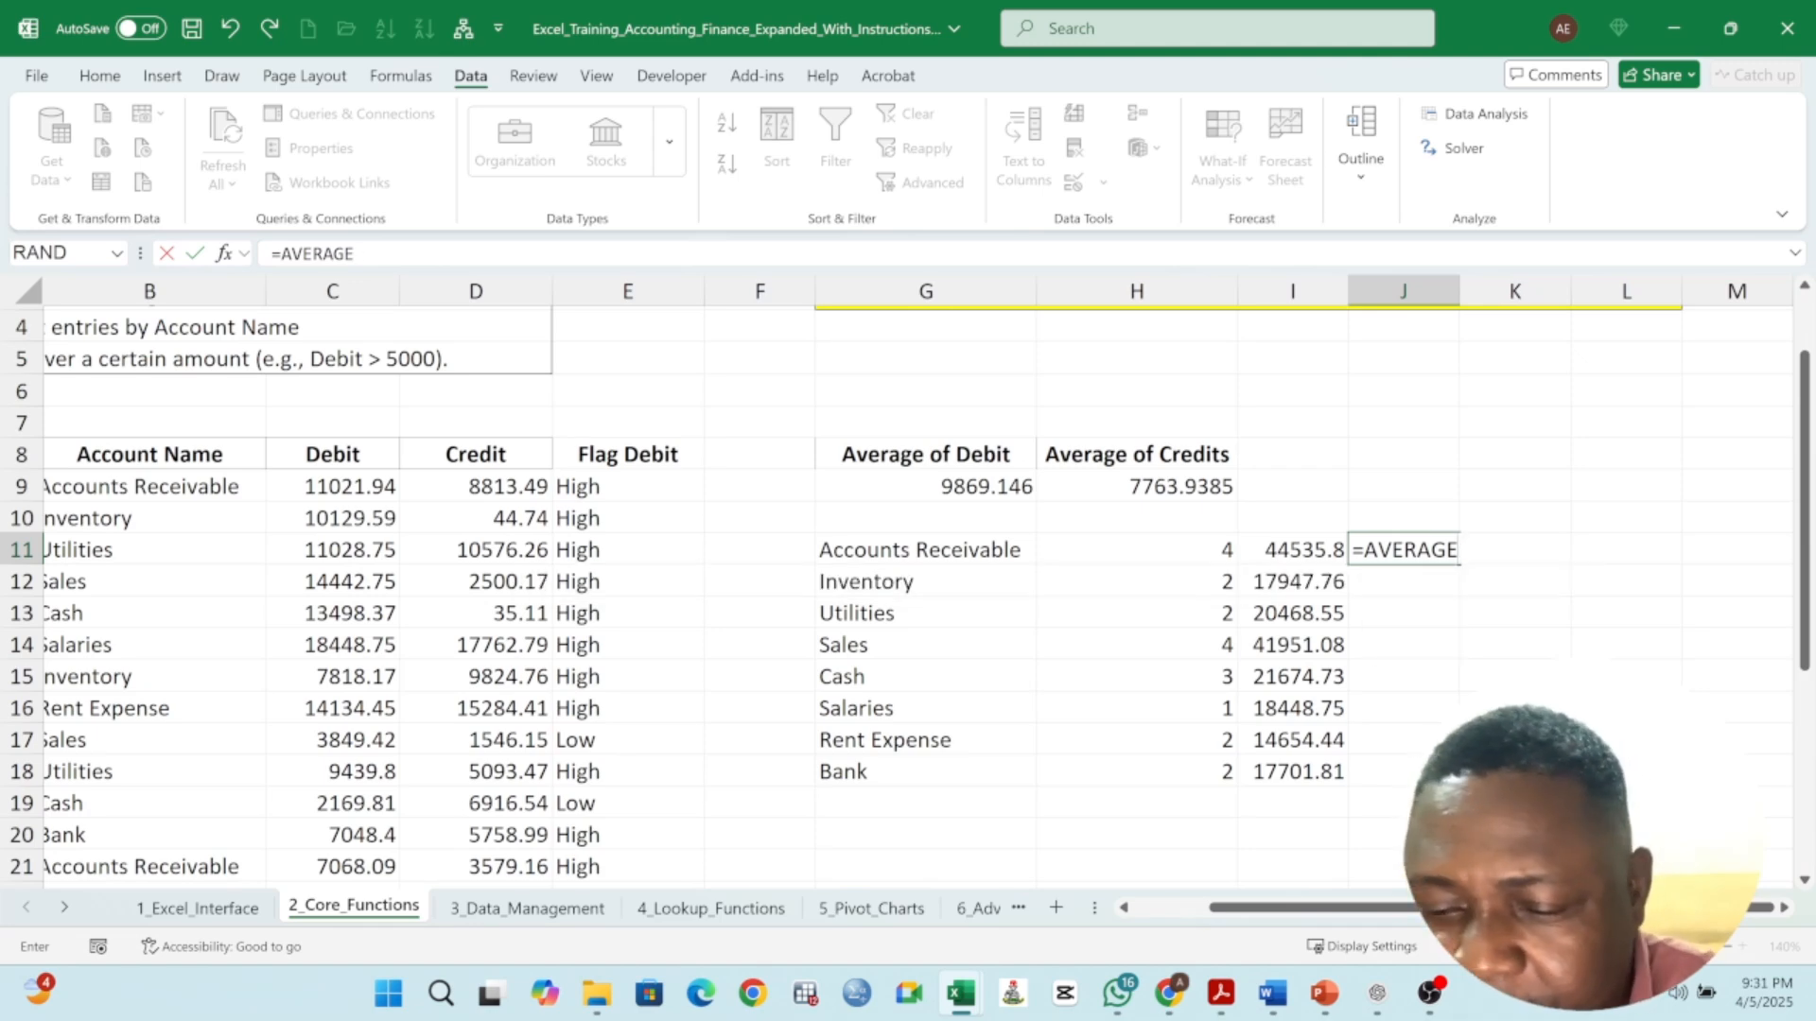
{"action": "type", "text": "IF("}
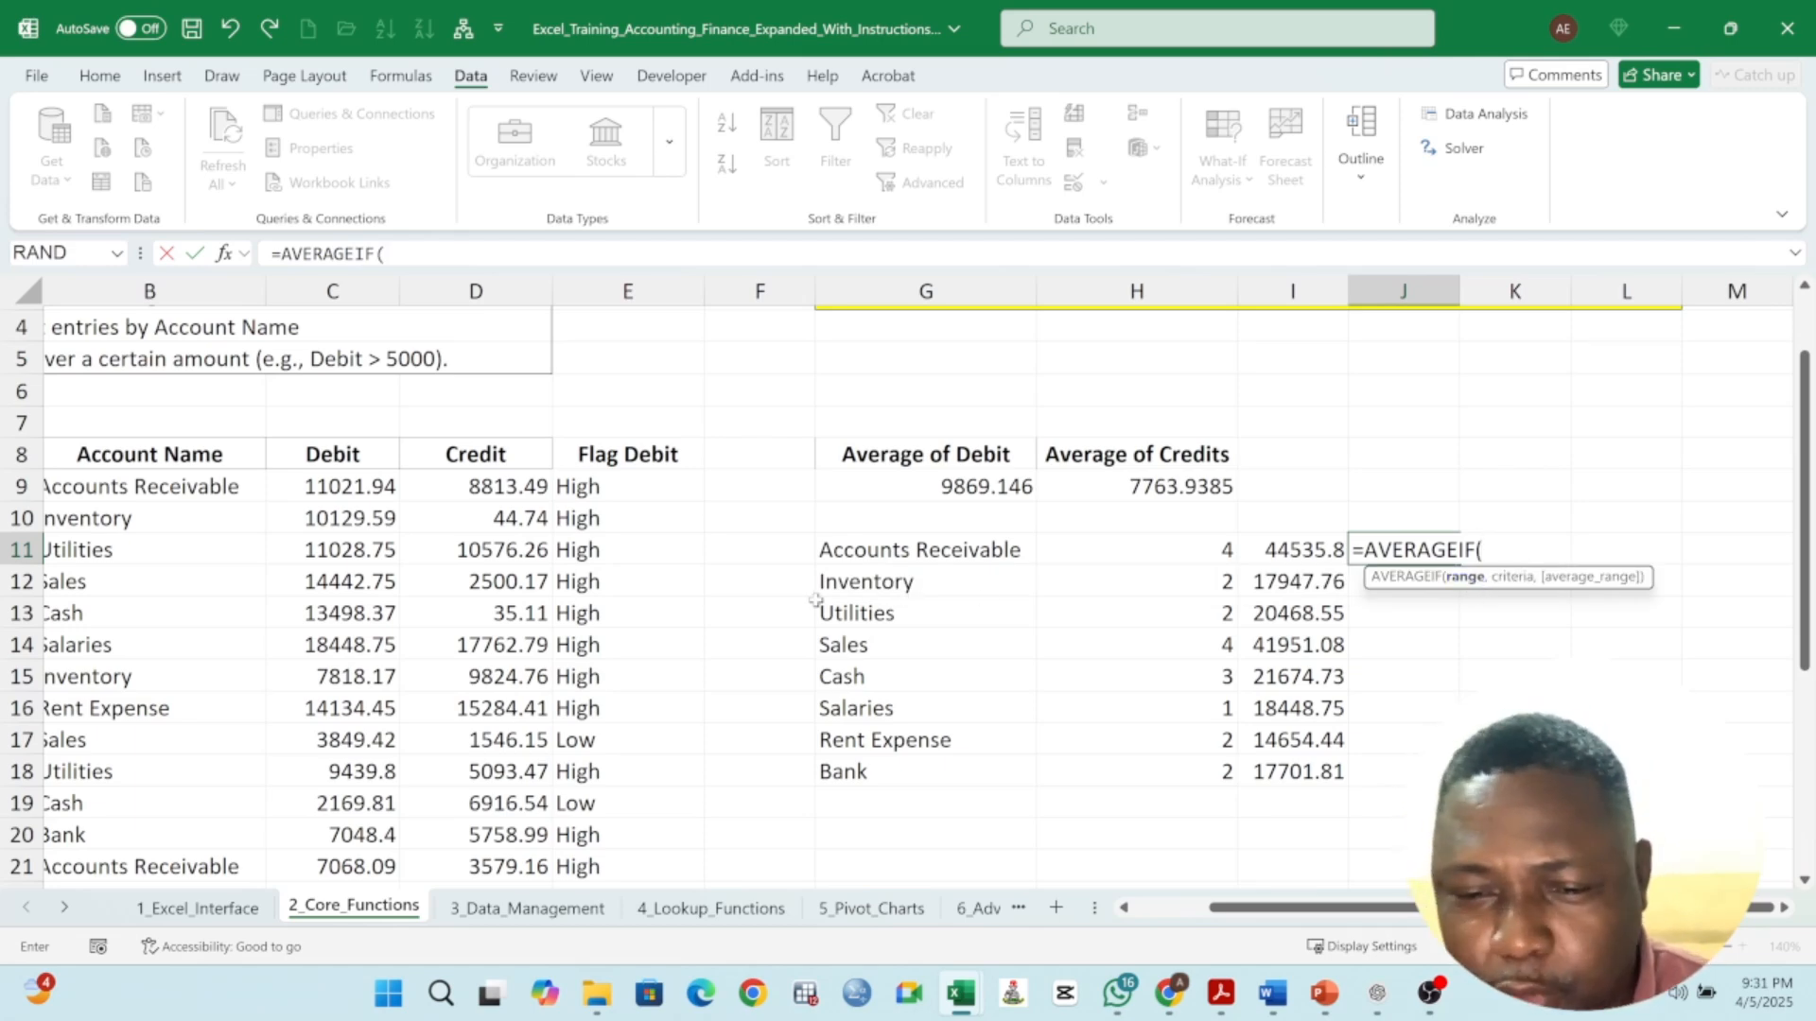
{"action": "left_click_drag", "start_coordinate": [150, 457], "coordinate": [142, 808]}
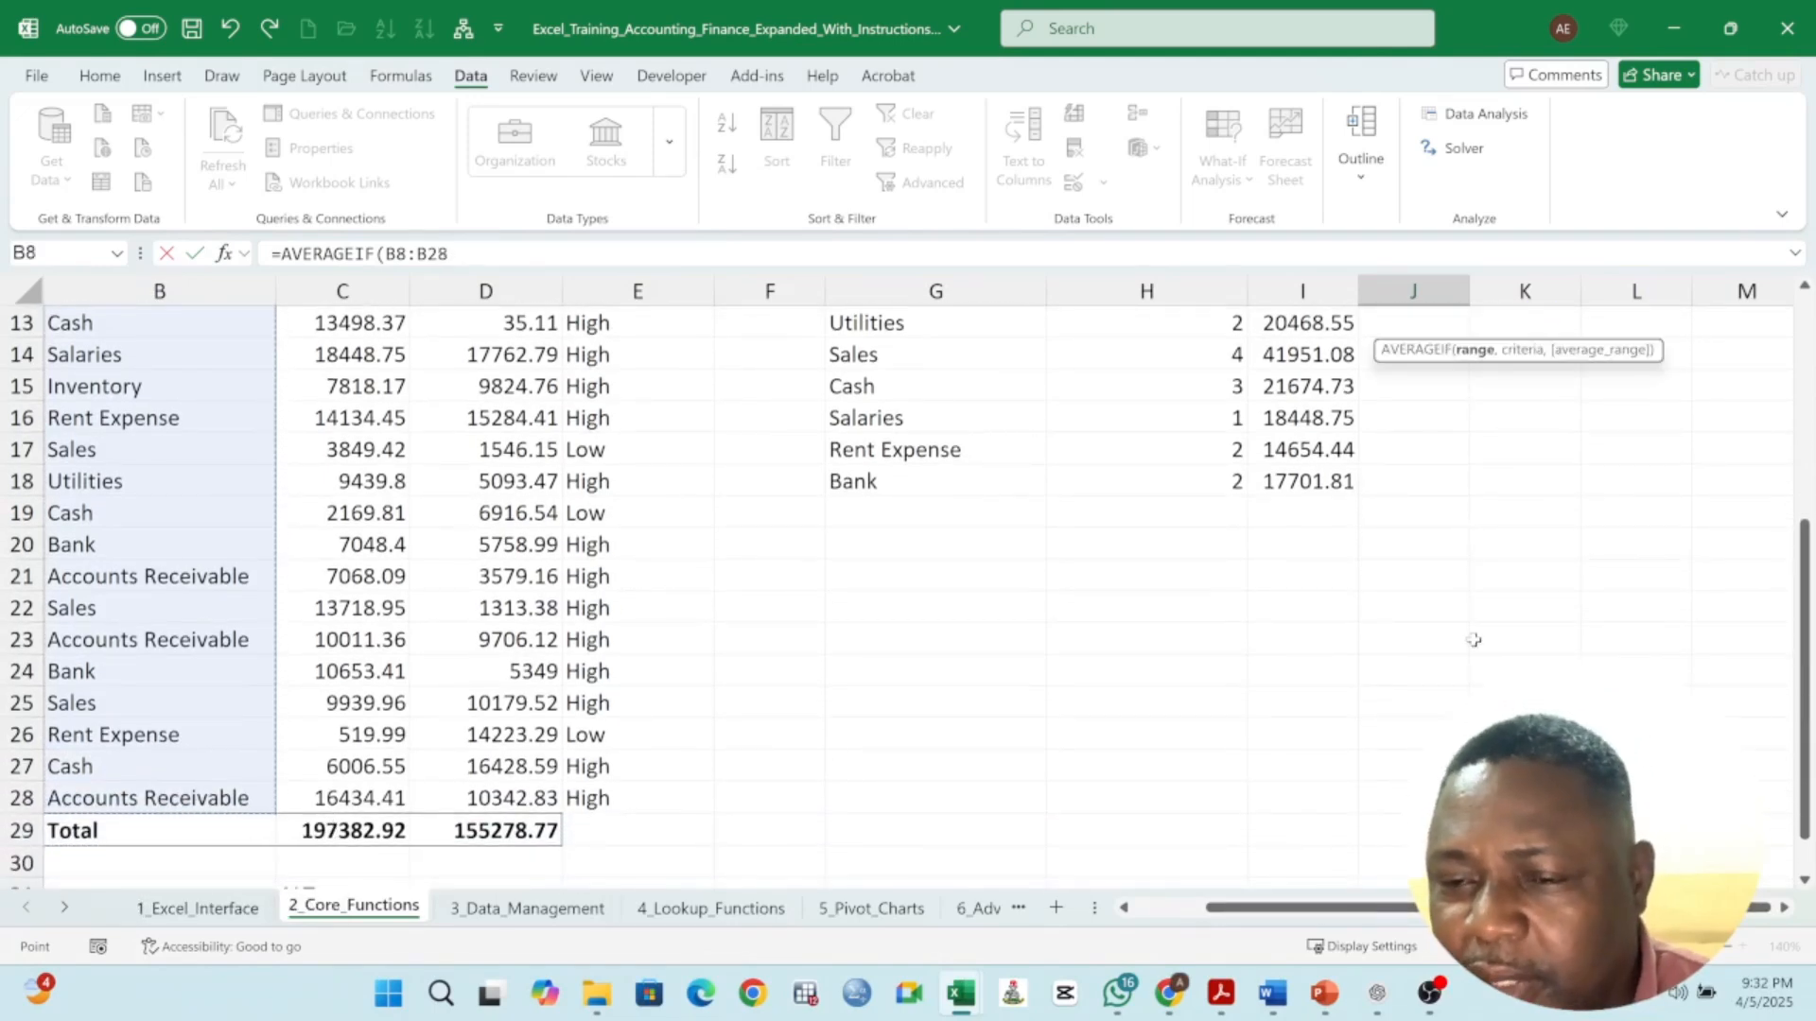
{"action": "scroll", "coordinate": [1473, 639], "scroll_direction": "up", "scroll_amount": 2}
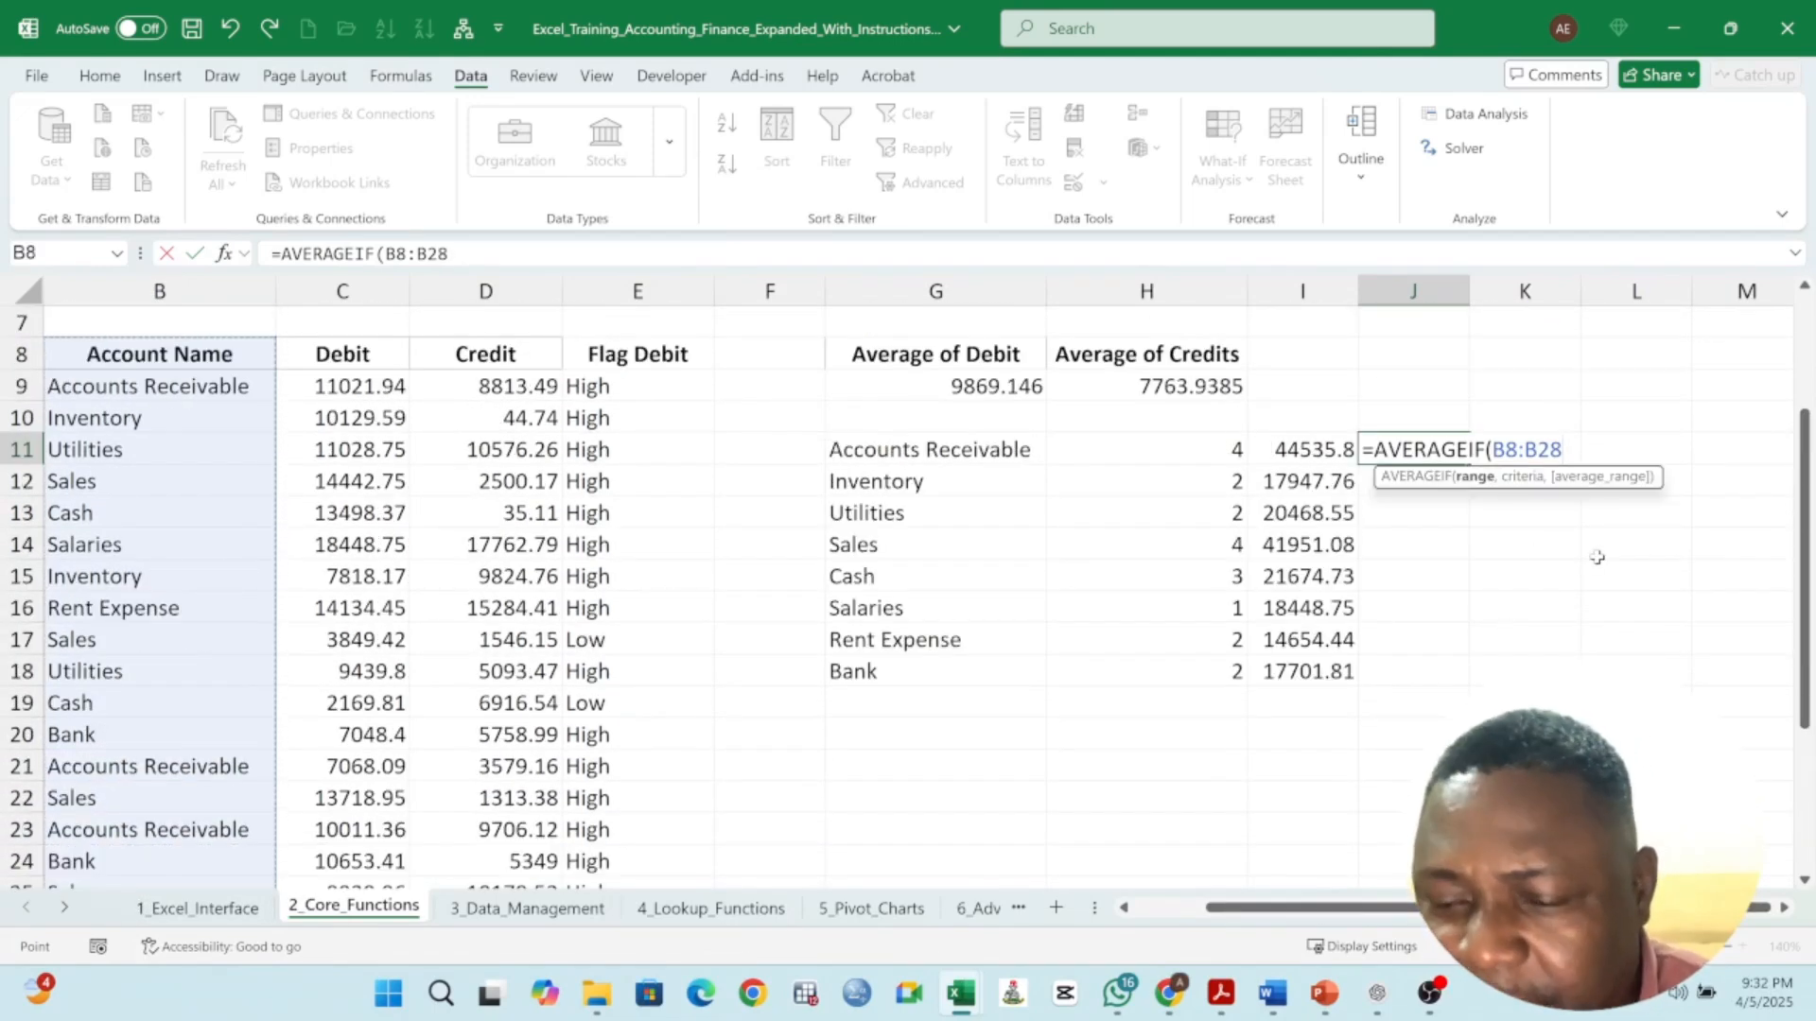
{"action": "type", "text": ","}
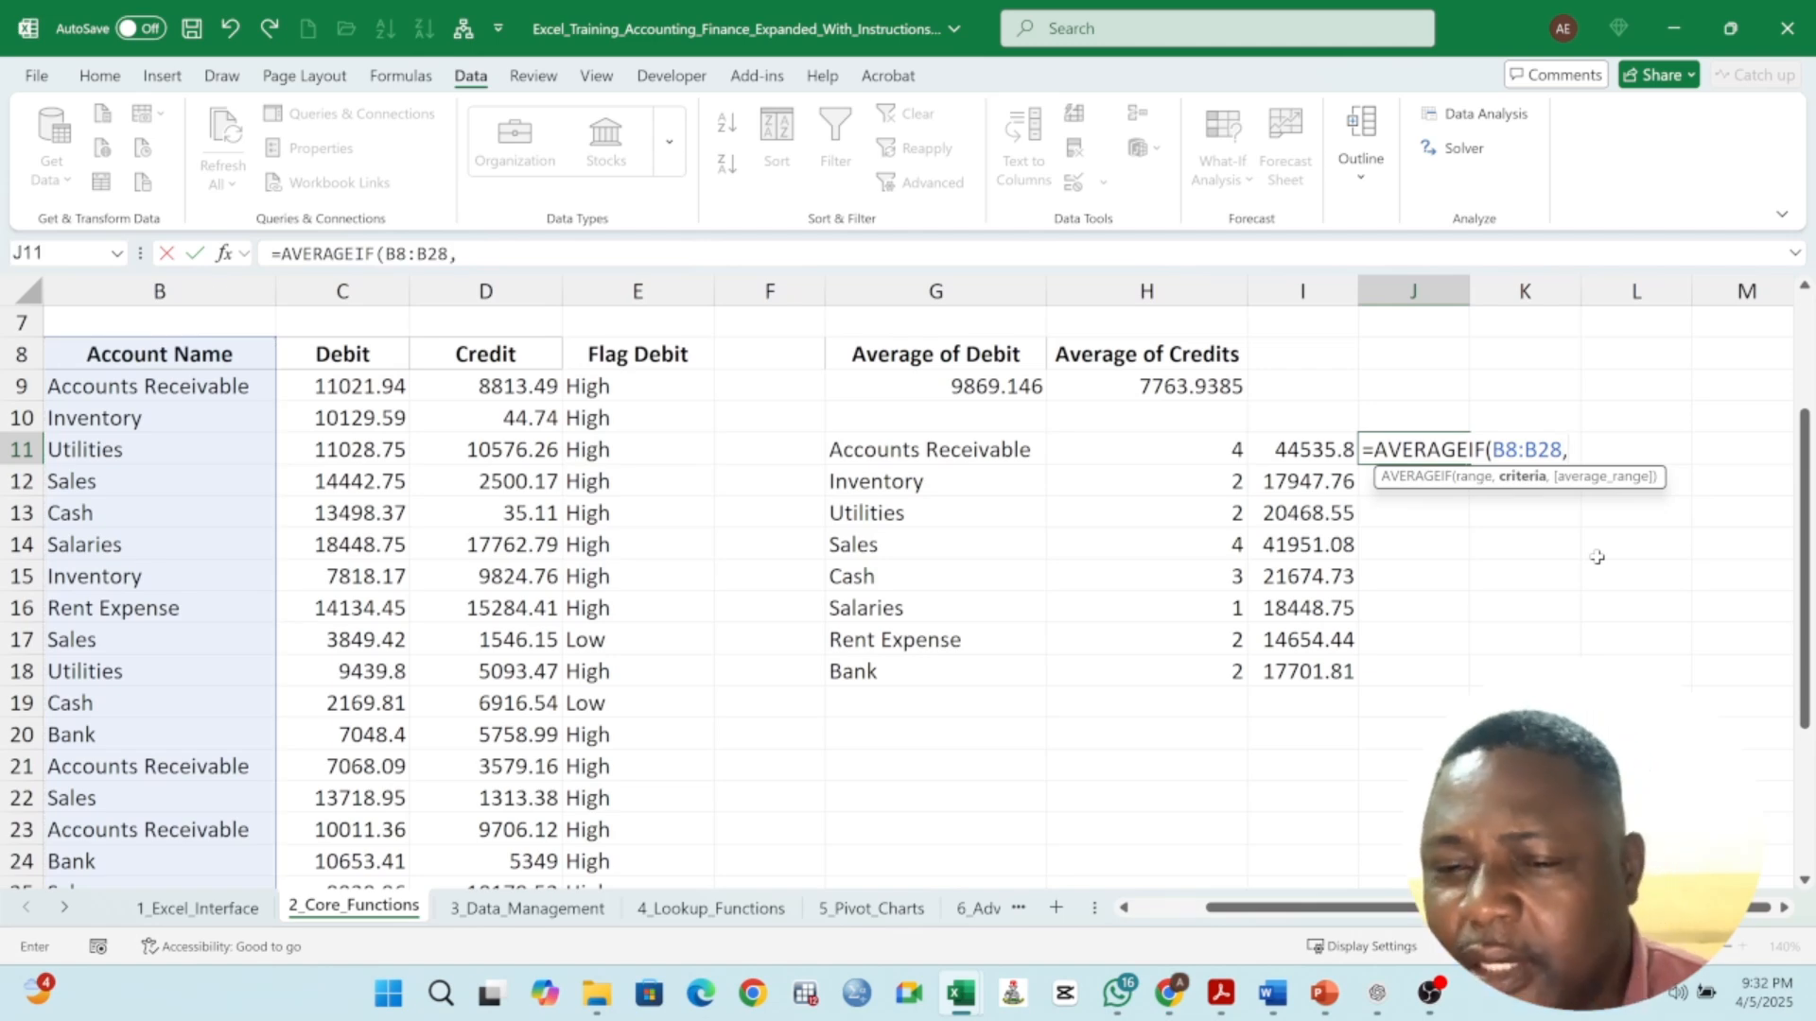
{"action": "left_click", "coordinate": [937, 454]}
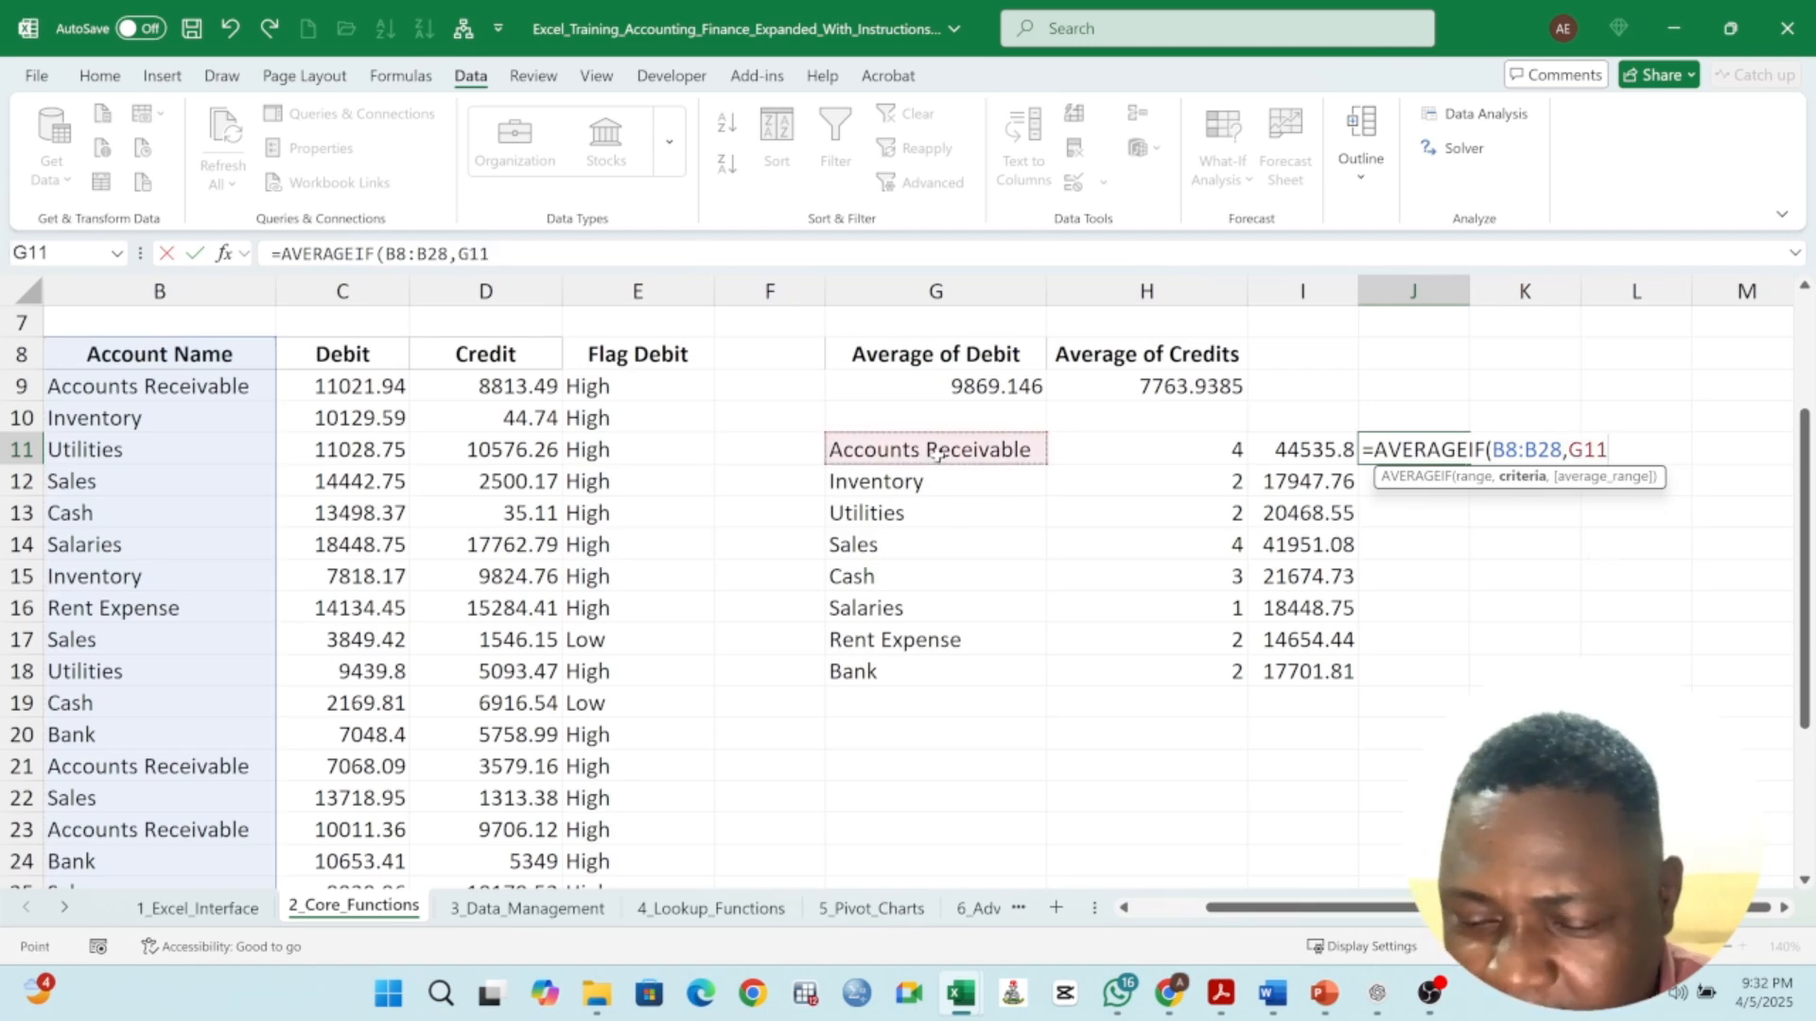
{"action": "type", "text": ","}
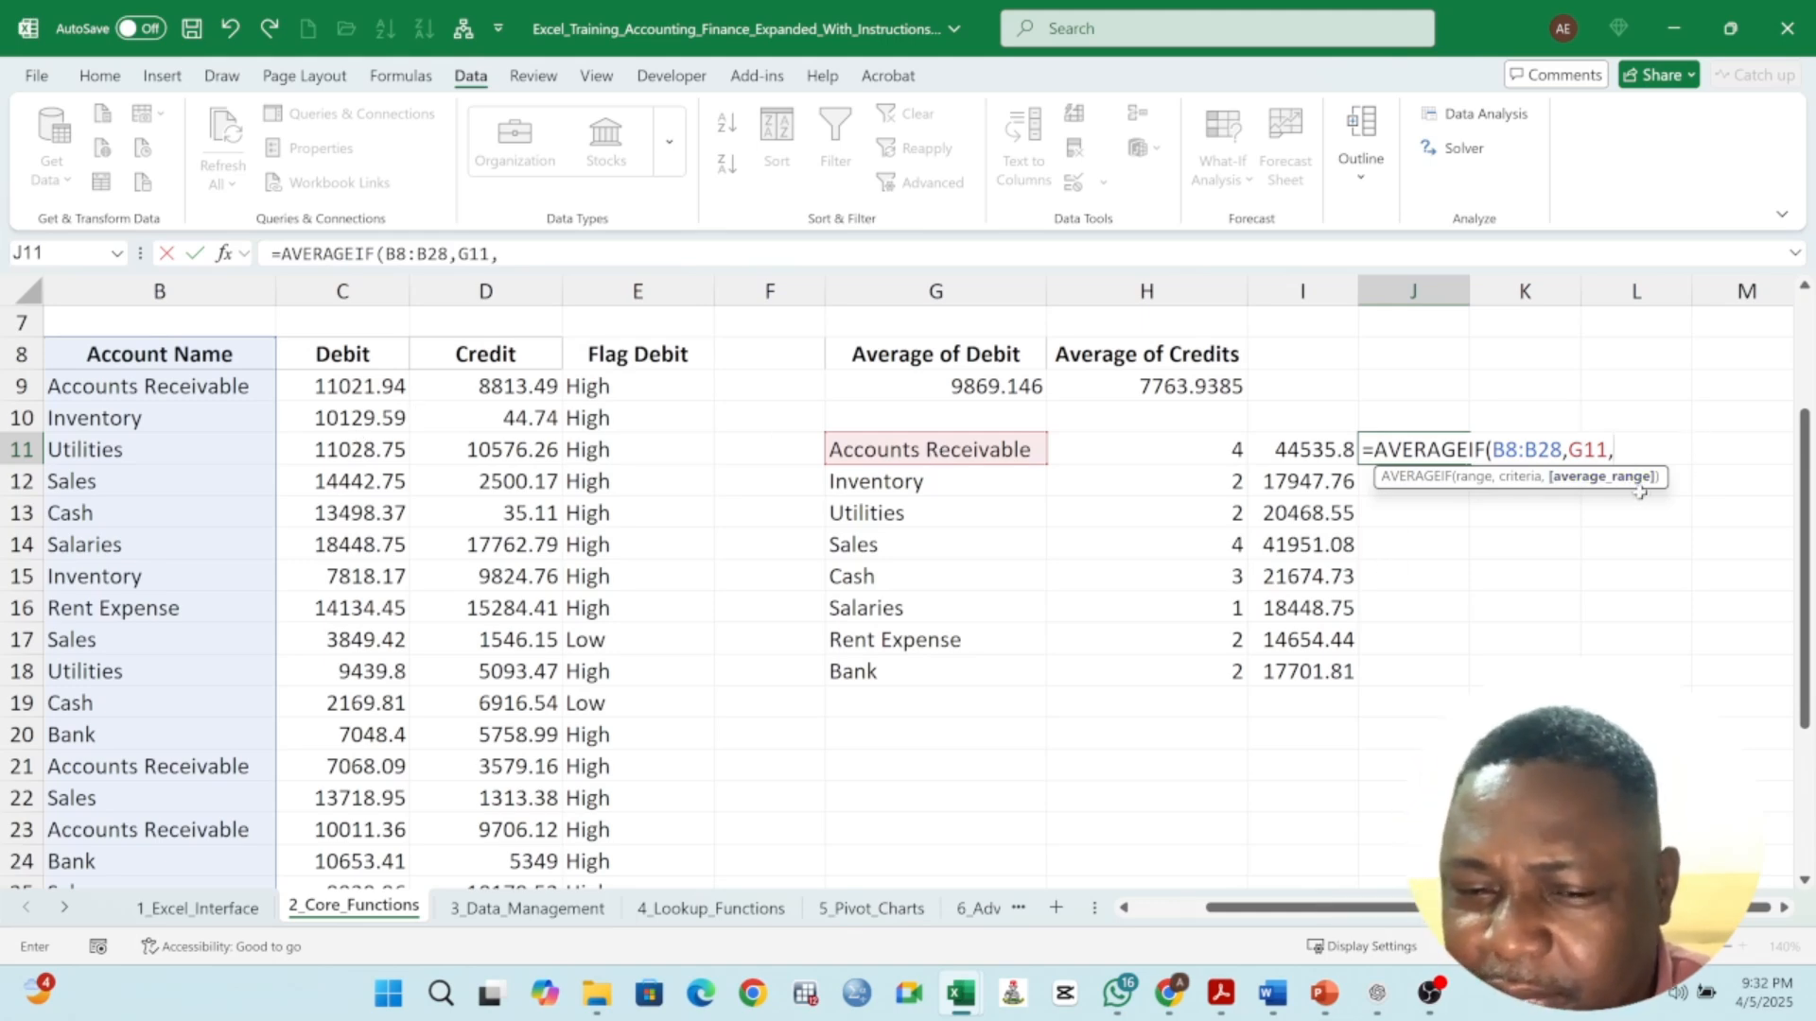
{"action": "left_click_drag", "start_coordinate": [360, 354], "coordinate": [352, 803]}
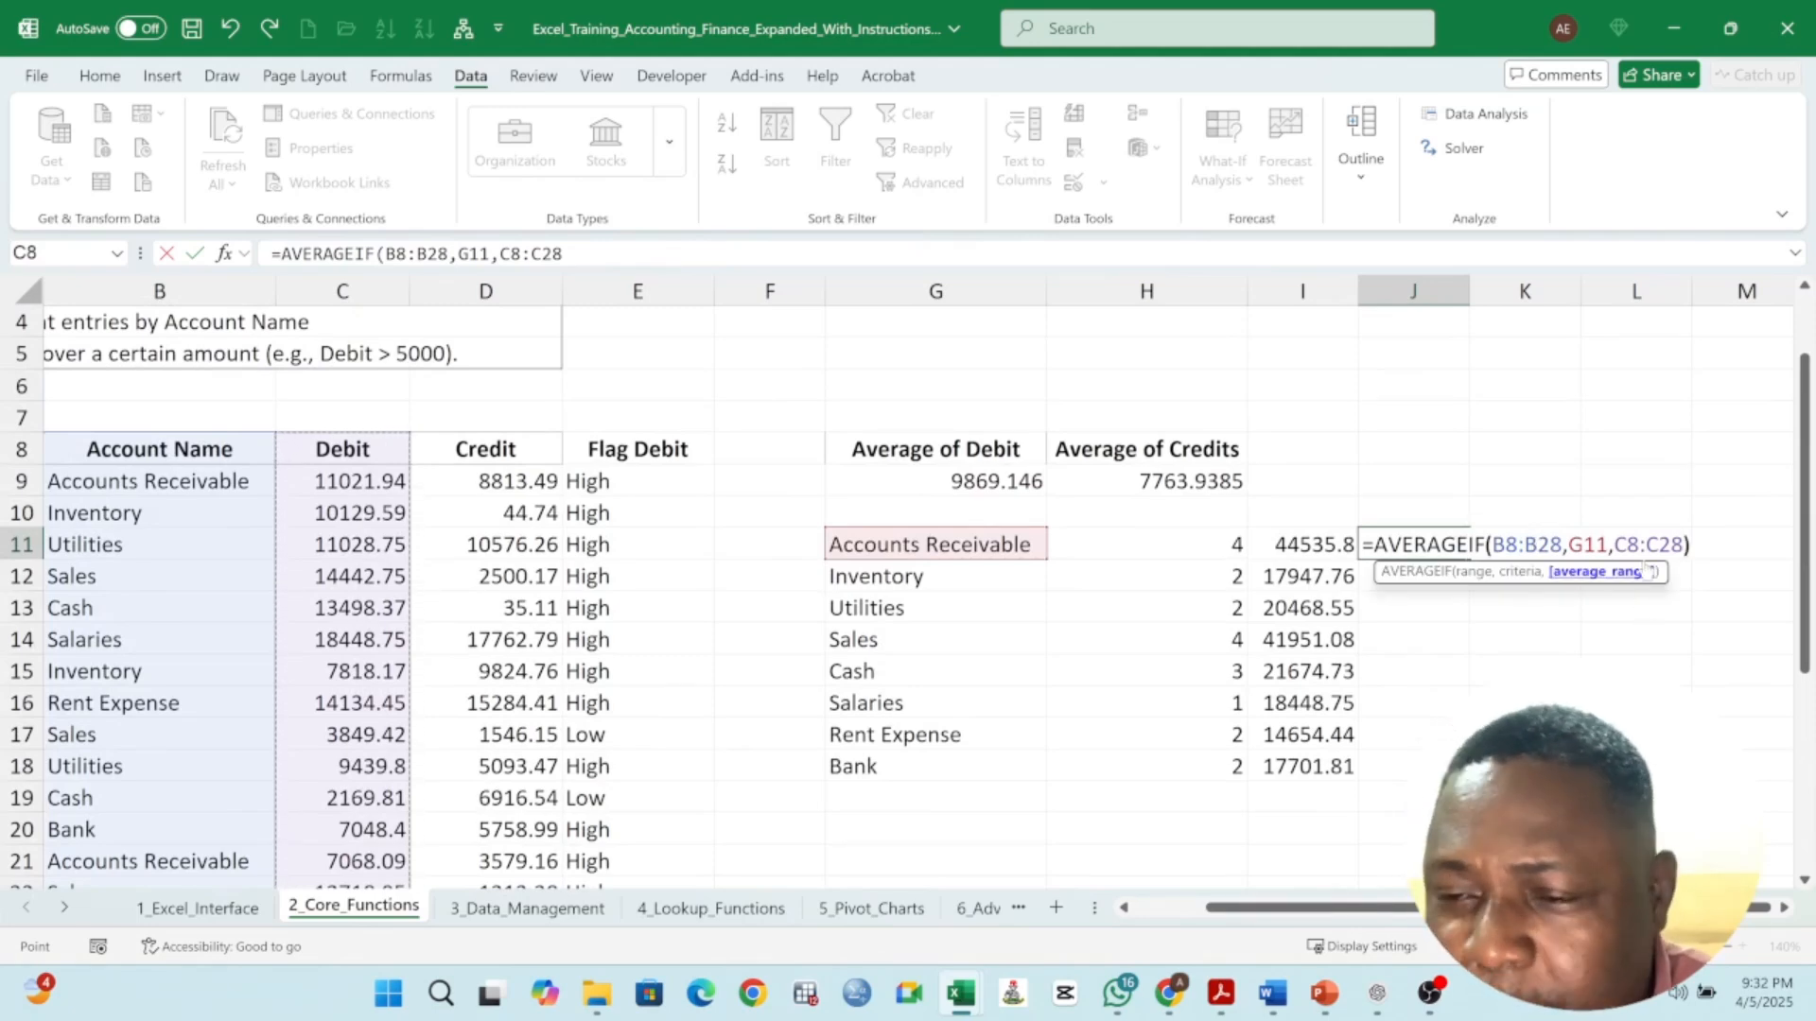
{"action": "type", "text": ")"}
- Make both ranges absolute, complete =AVERAGEIF($B$8:$B$28,G11,$C$8:$C$28) in J11 and fill it down through J18
{"action": "left_click_drag", "start_coordinate": [1492, 545], "coordinate": [1560, 557]}
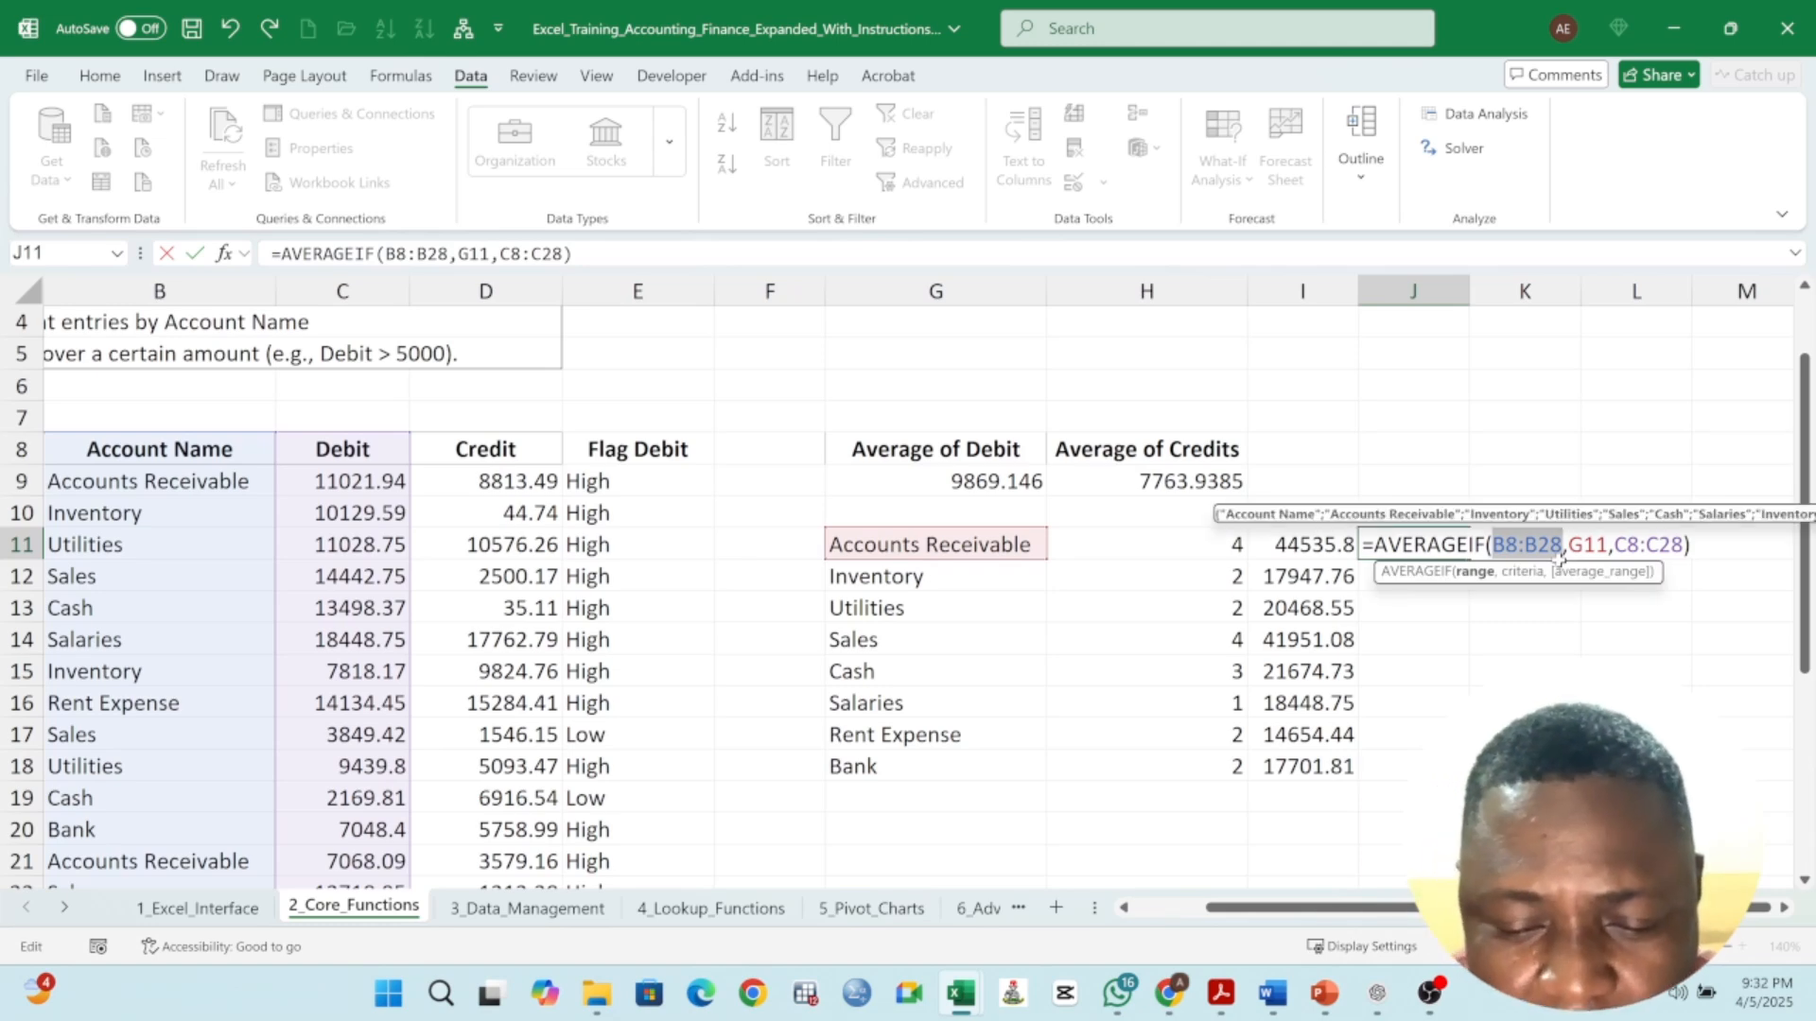
{"action": "key", "text": "F4"}
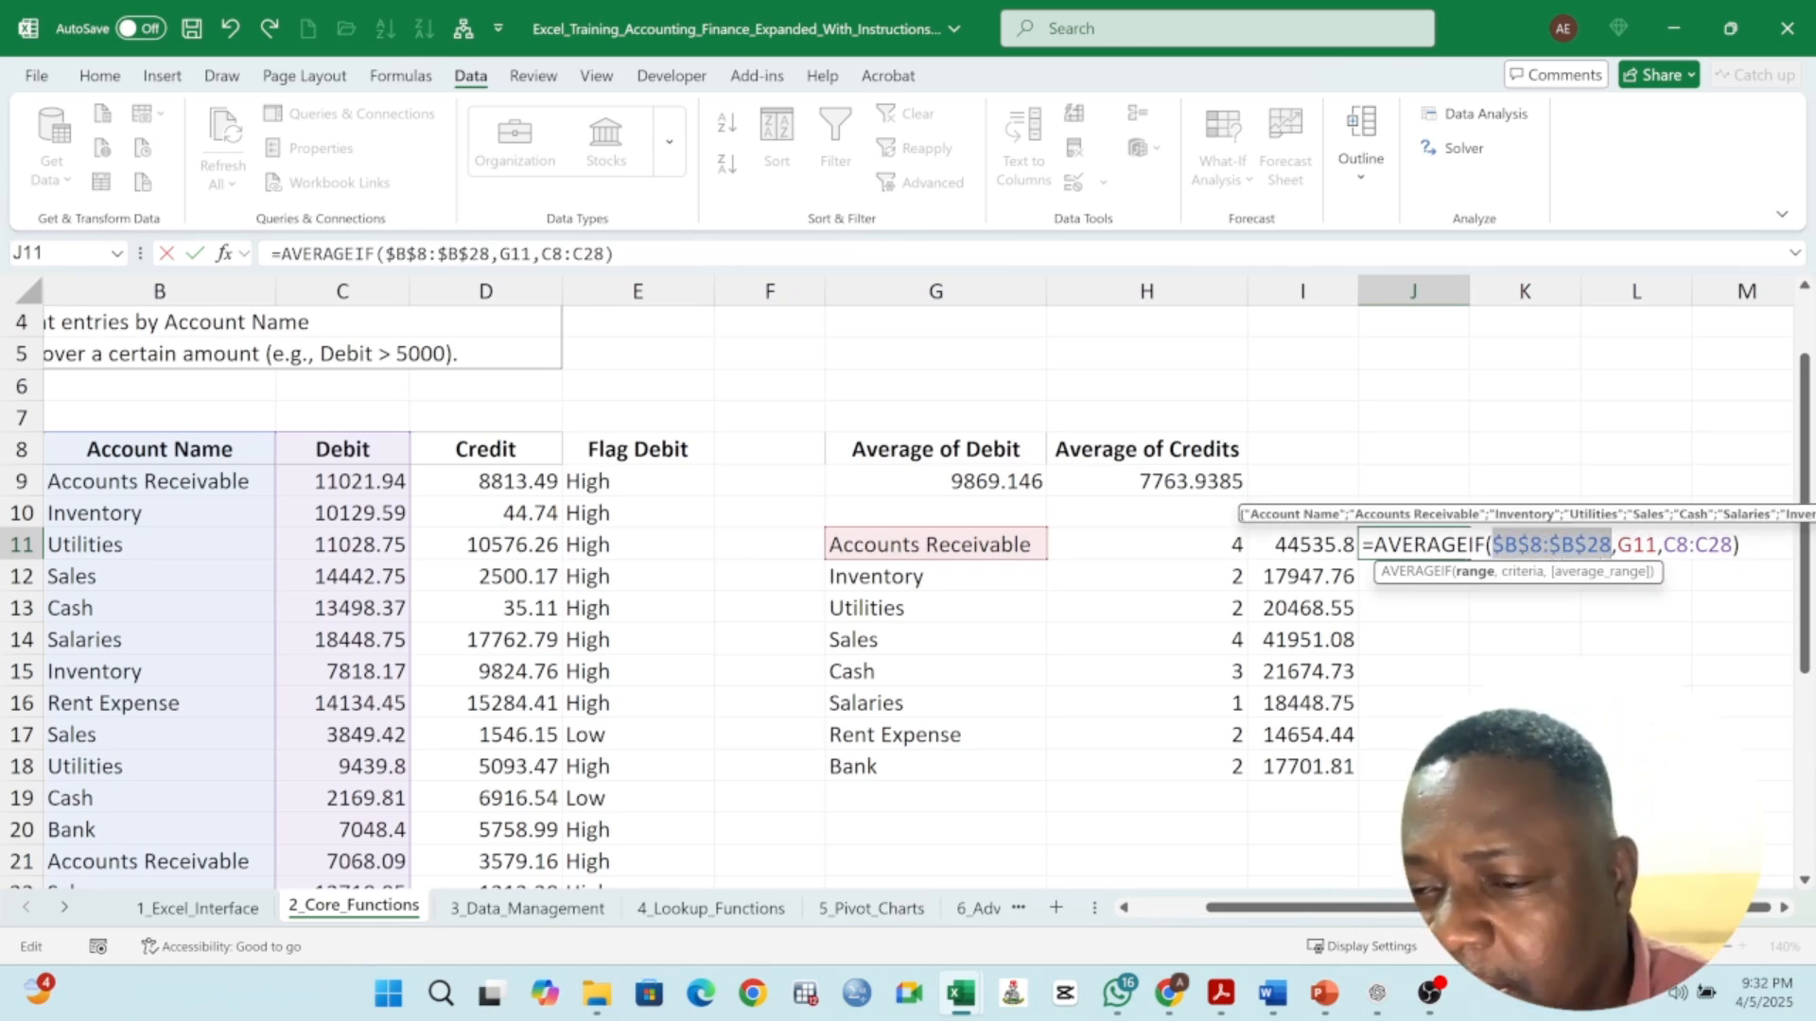
{"action": "left_click_drag", "start_coordinate": [1741, 546], "coordinate": [1664, 545]}
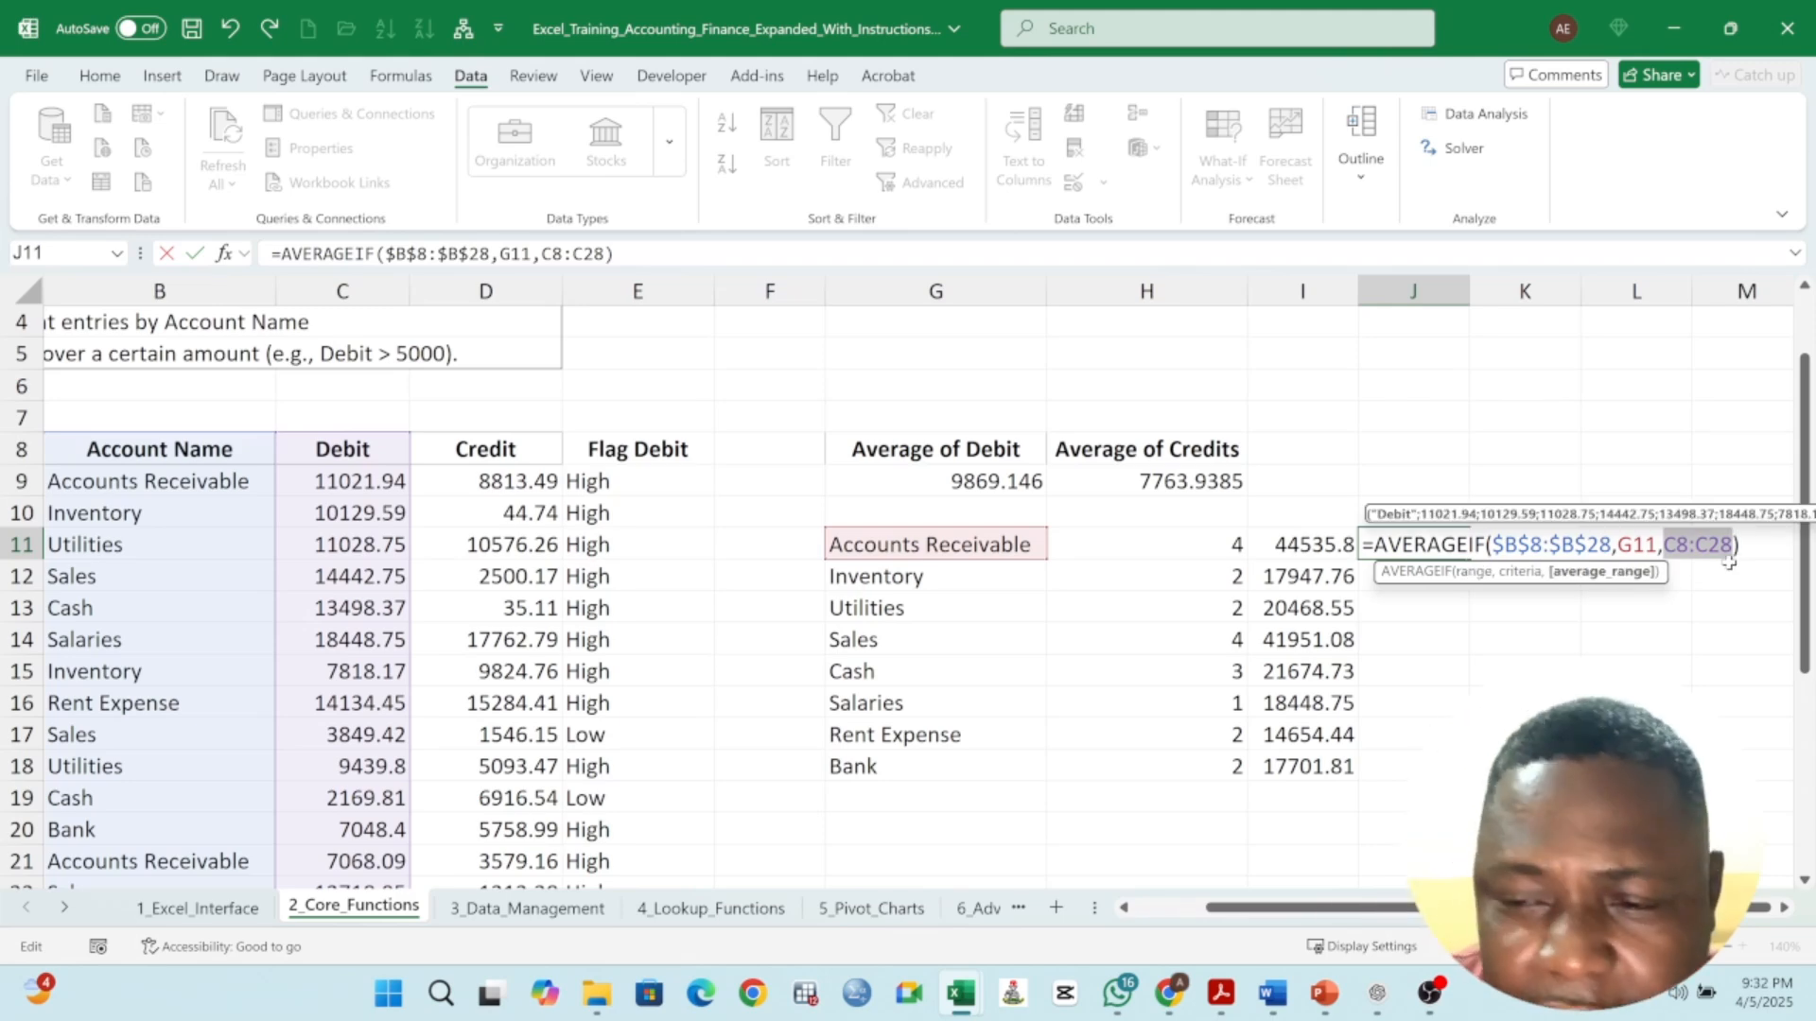
{"action": "key", "text": "F4"}
{"action": "key", "text": "Return"}
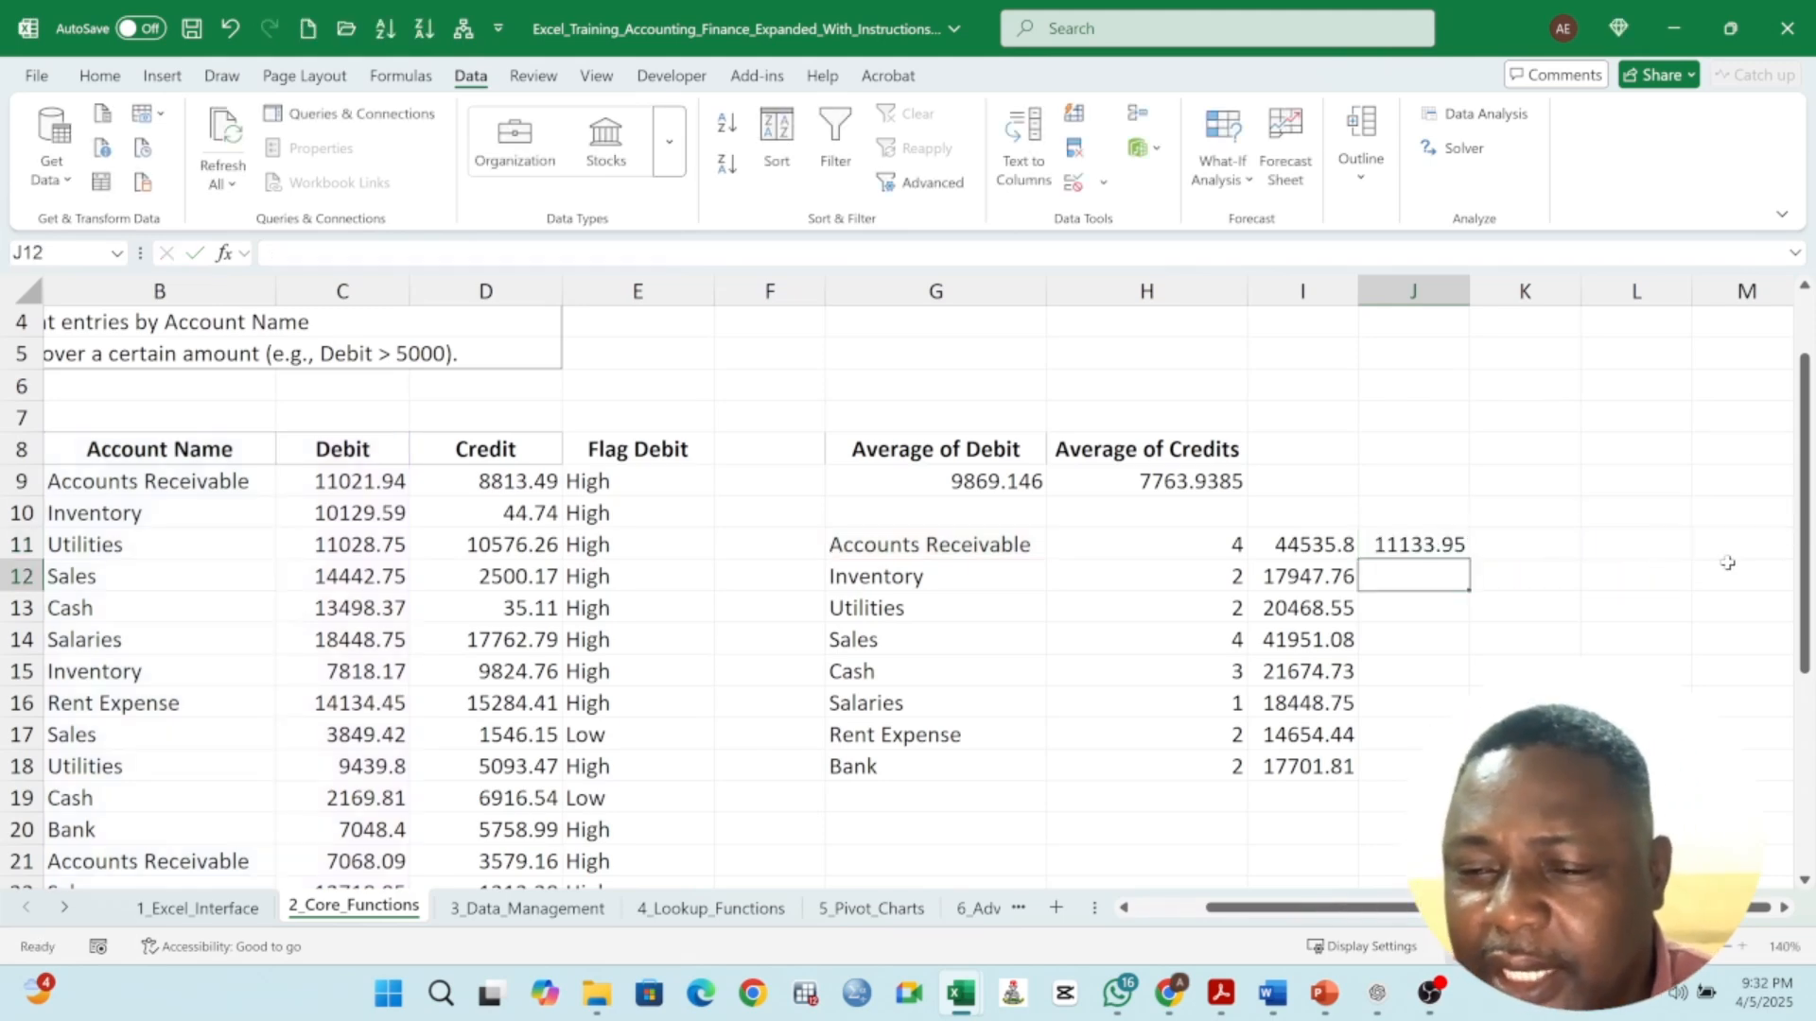
{"action": "left_click", "coordinate": [1421, 547]}
{"action": "left_click_drag", "start_coordinate": [1469, 560], "coordinate": [1414, 768]}
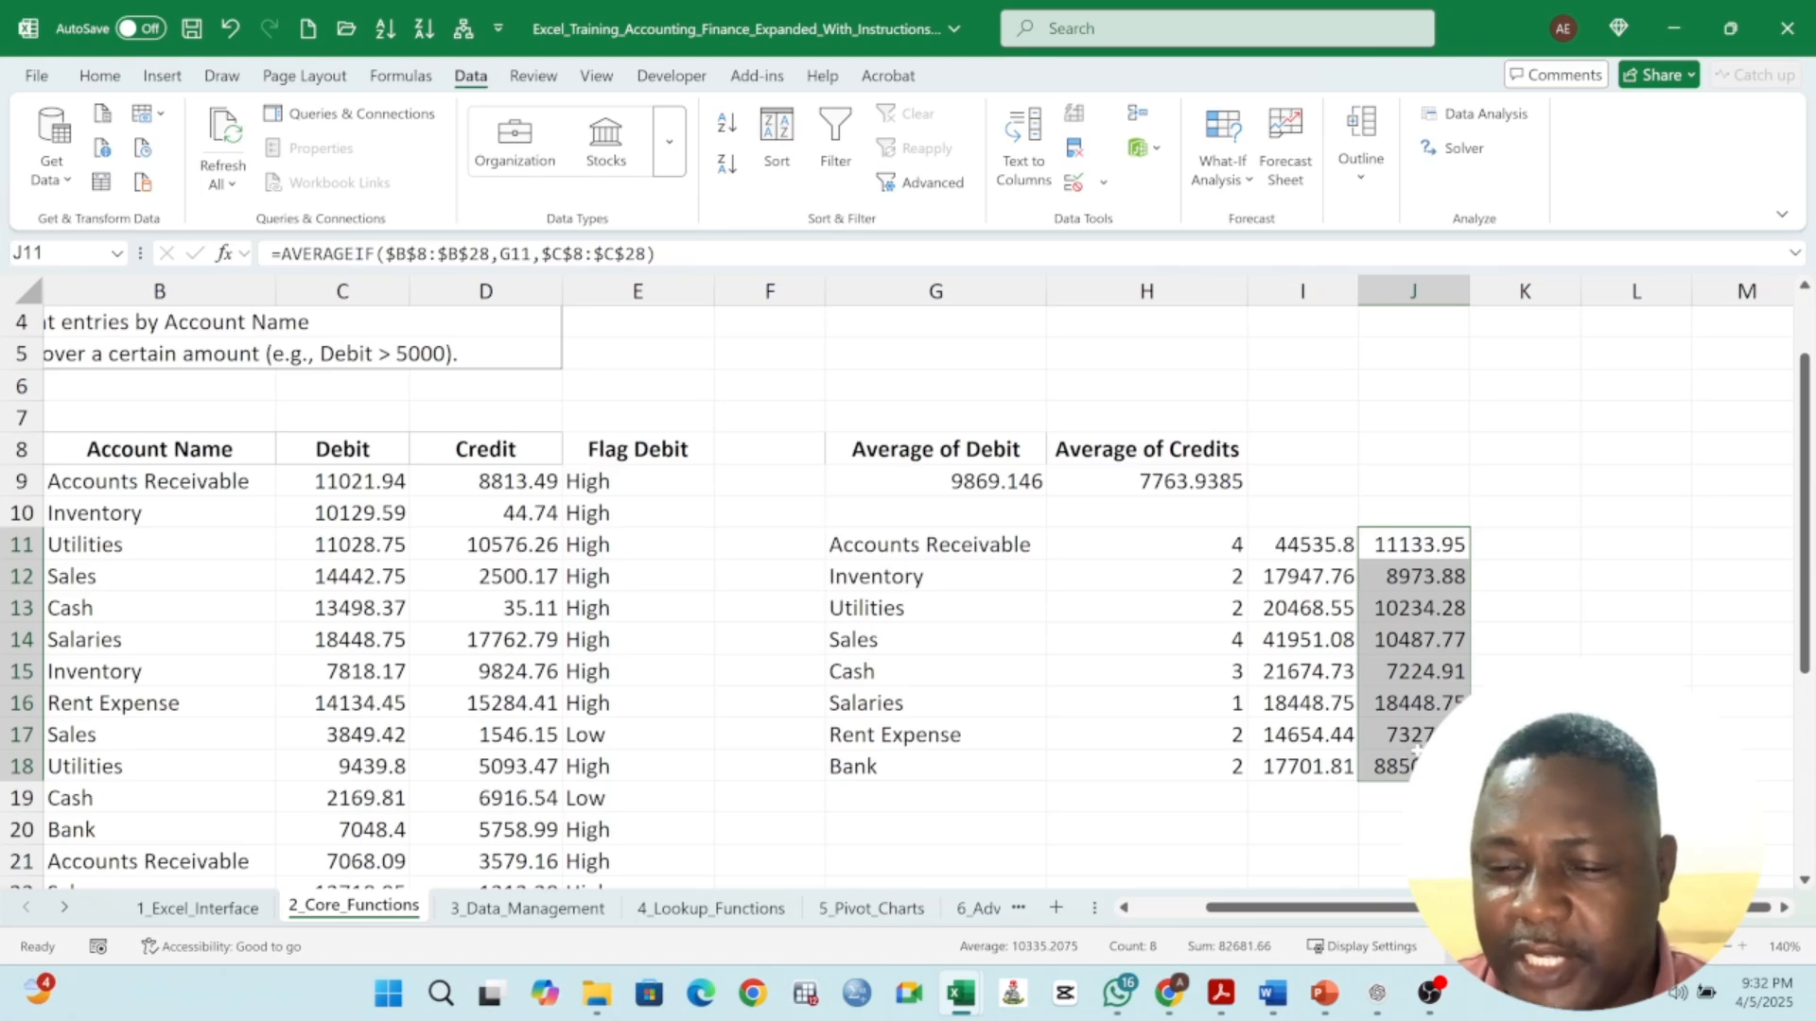
- Inspect the filled AVERAGEIF formulas against the counts and SUMIF totals for individual account rows
{"action": "left_click", "coordinate": [1428, 708]}
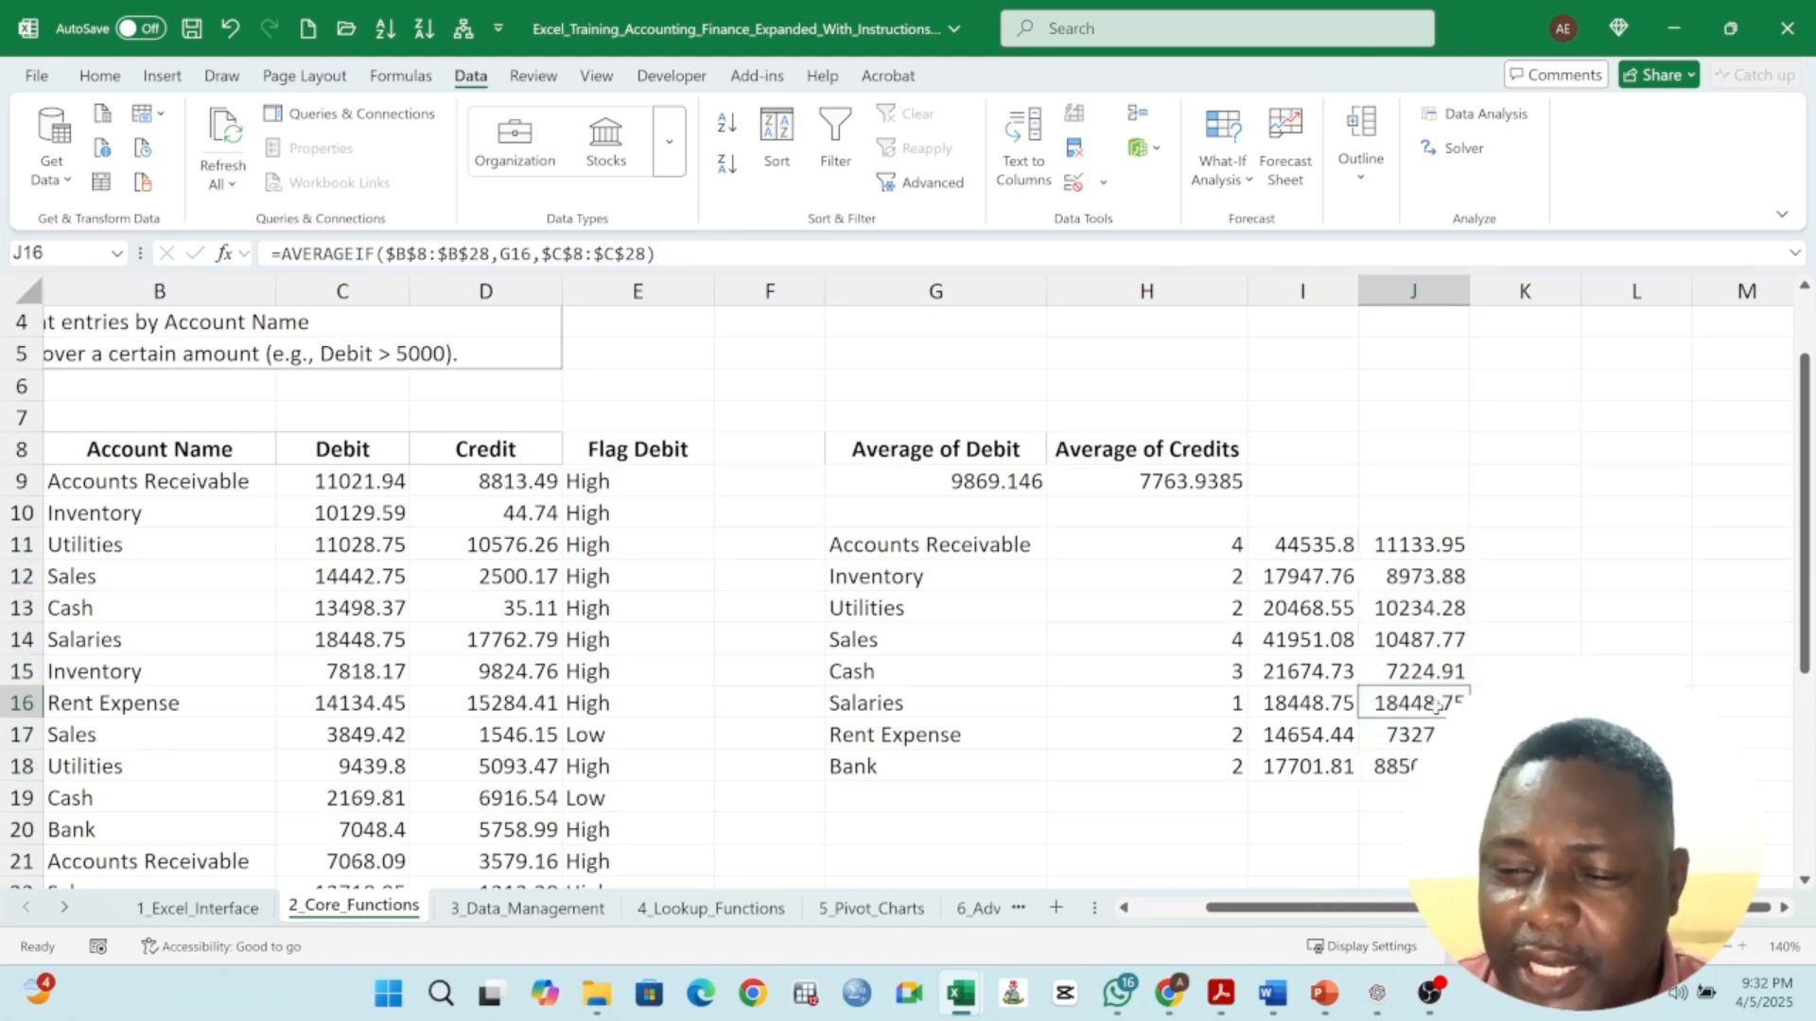
{"action": "left_click_drag", "start_coordinate": [1435, 704], "coordinate": [1230, 712]}
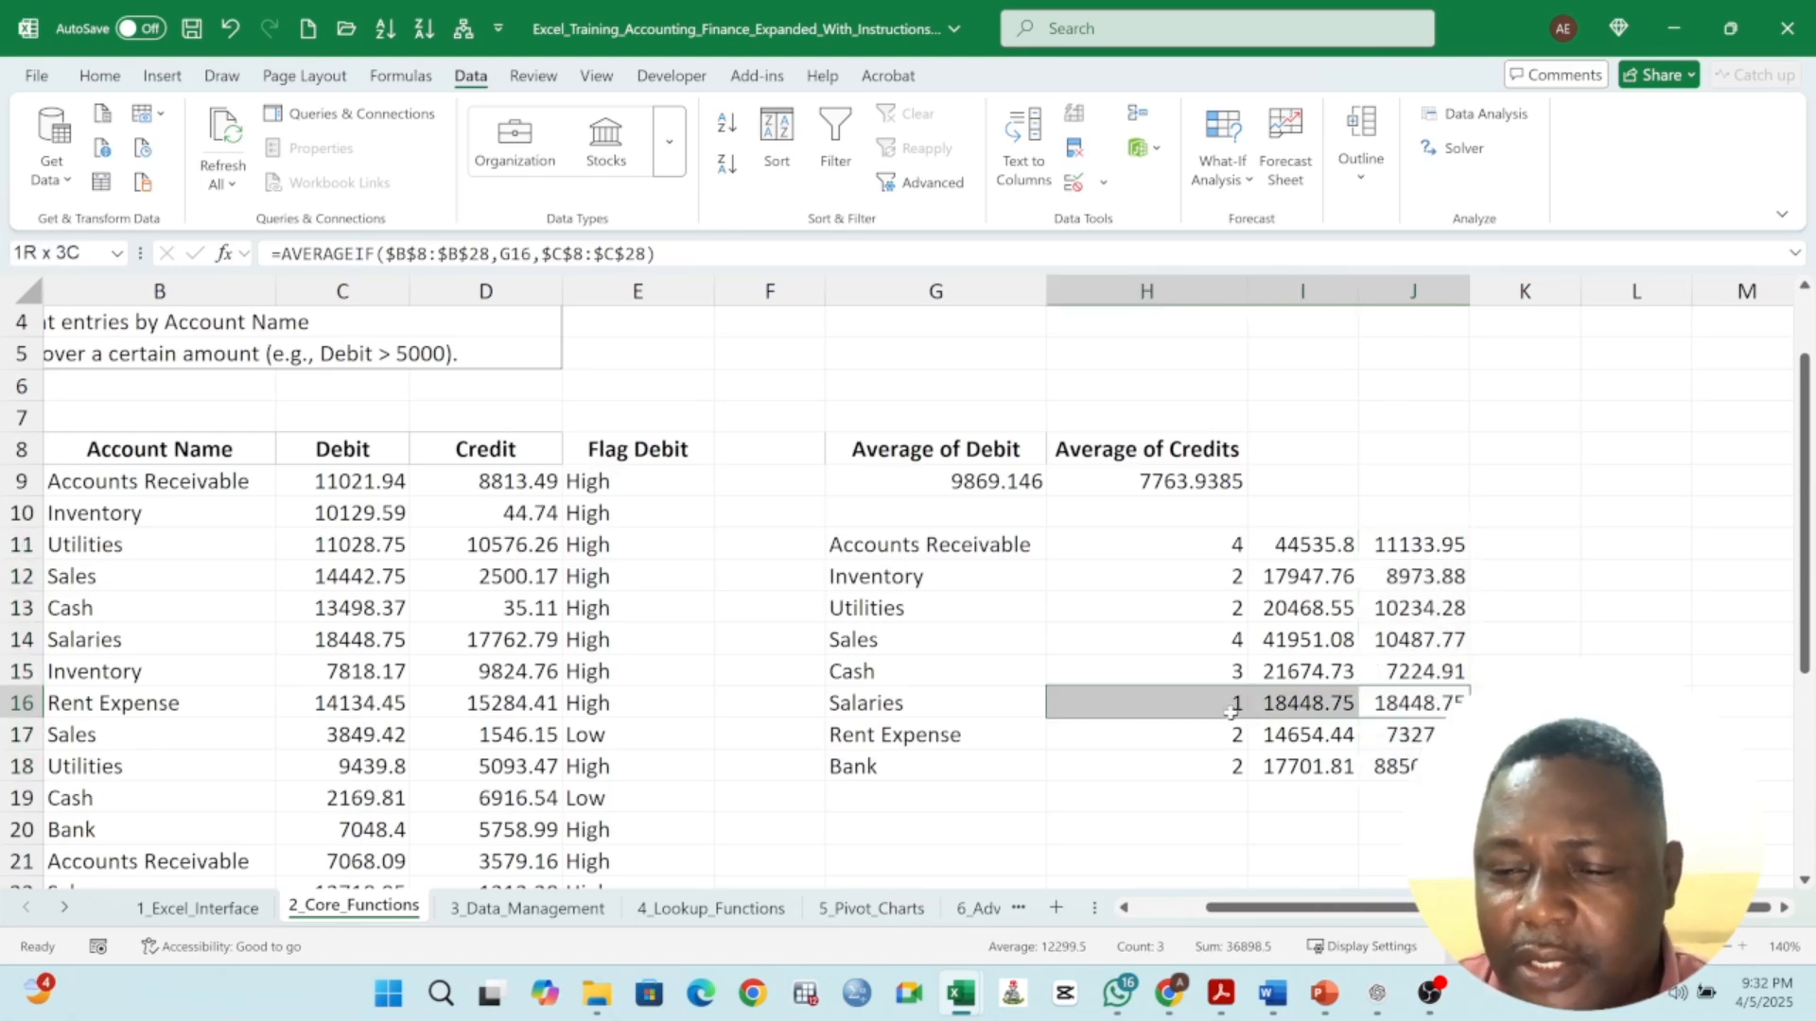
{"action": "key", "text": "shift+Right"}
{"action": "key", "text": "shift+Right"}
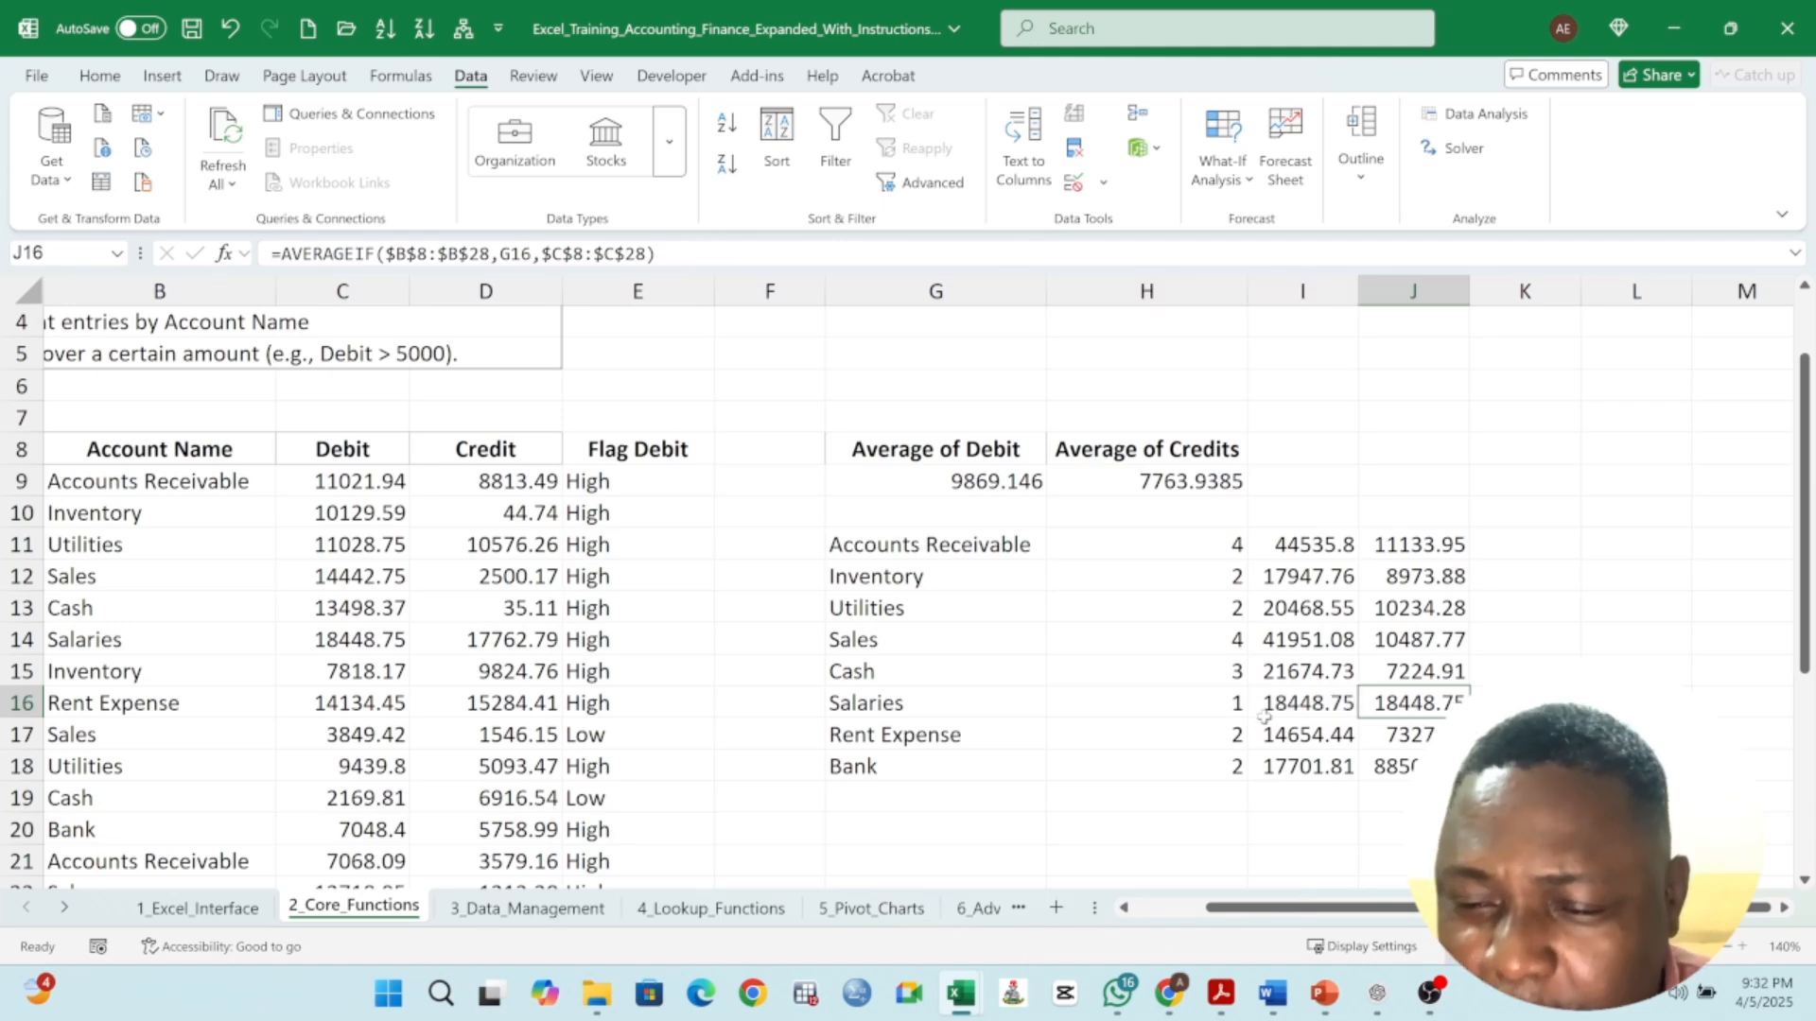
{"action": "left_click", "coordinate": [1264, 715]}
{"action": "left_click", "coordinate": [1184, 705]}
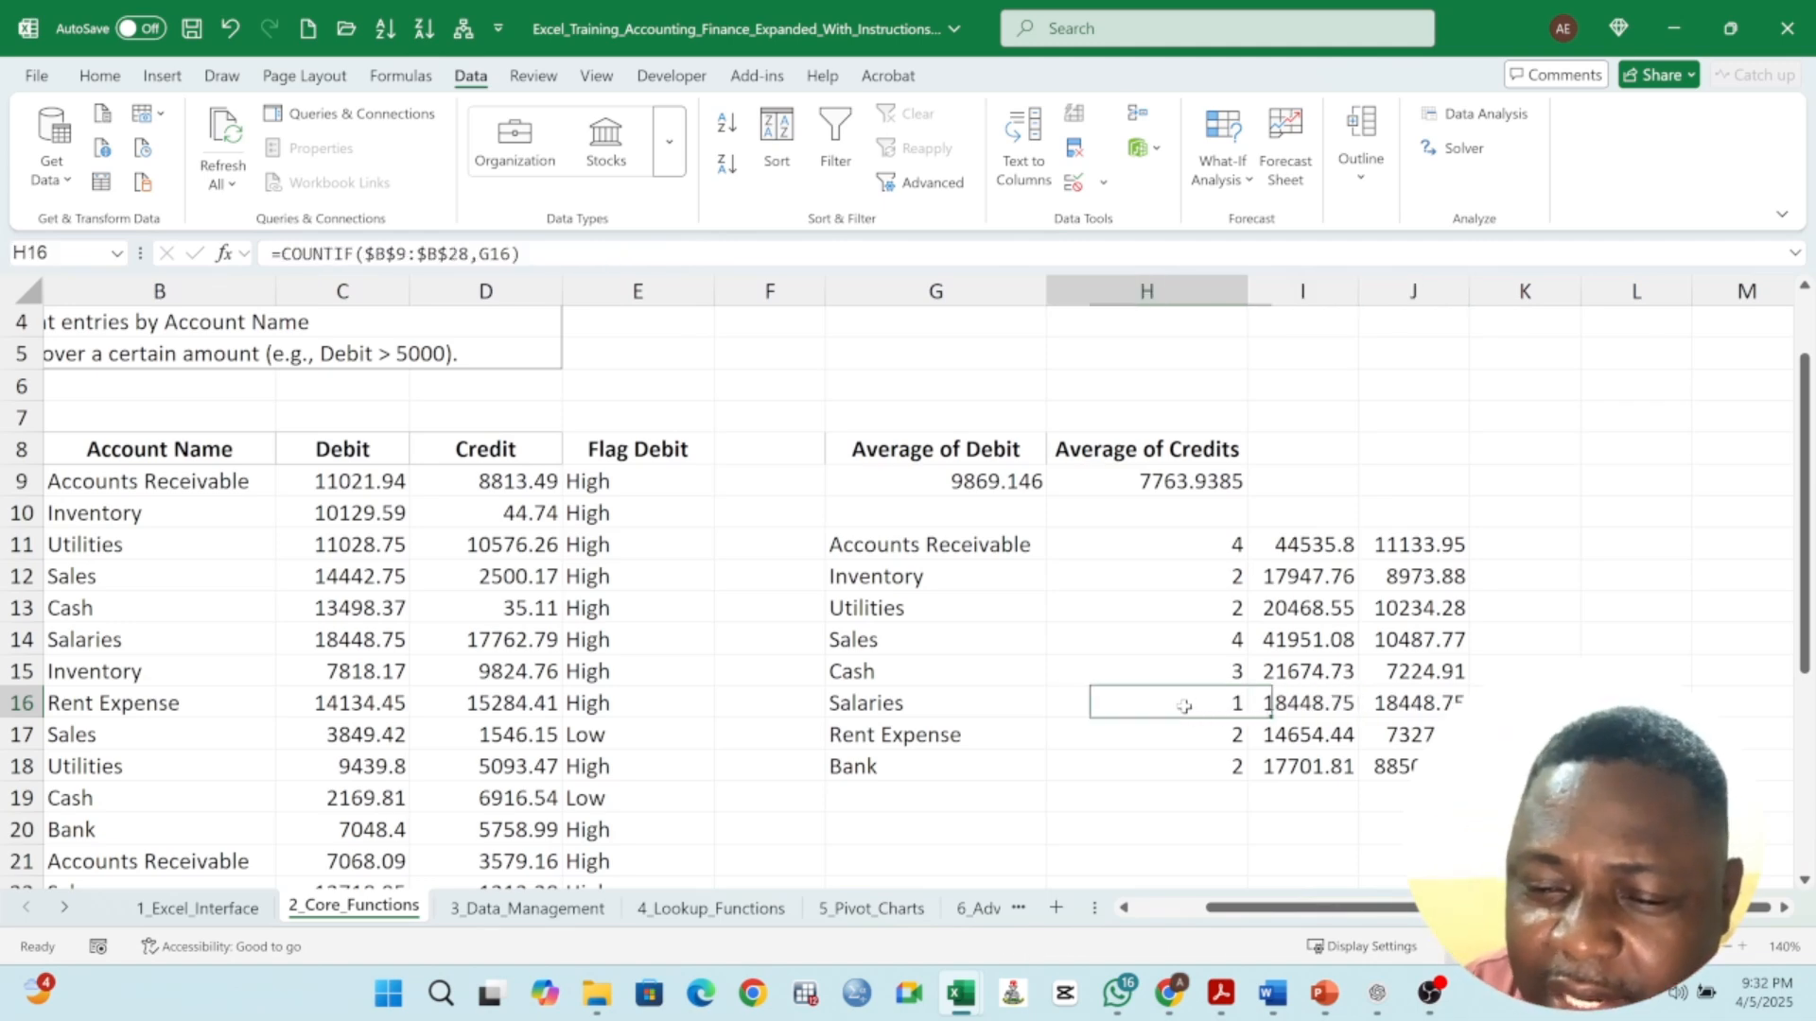
{"action": "left_click", "coordinate": [1370, 707]}
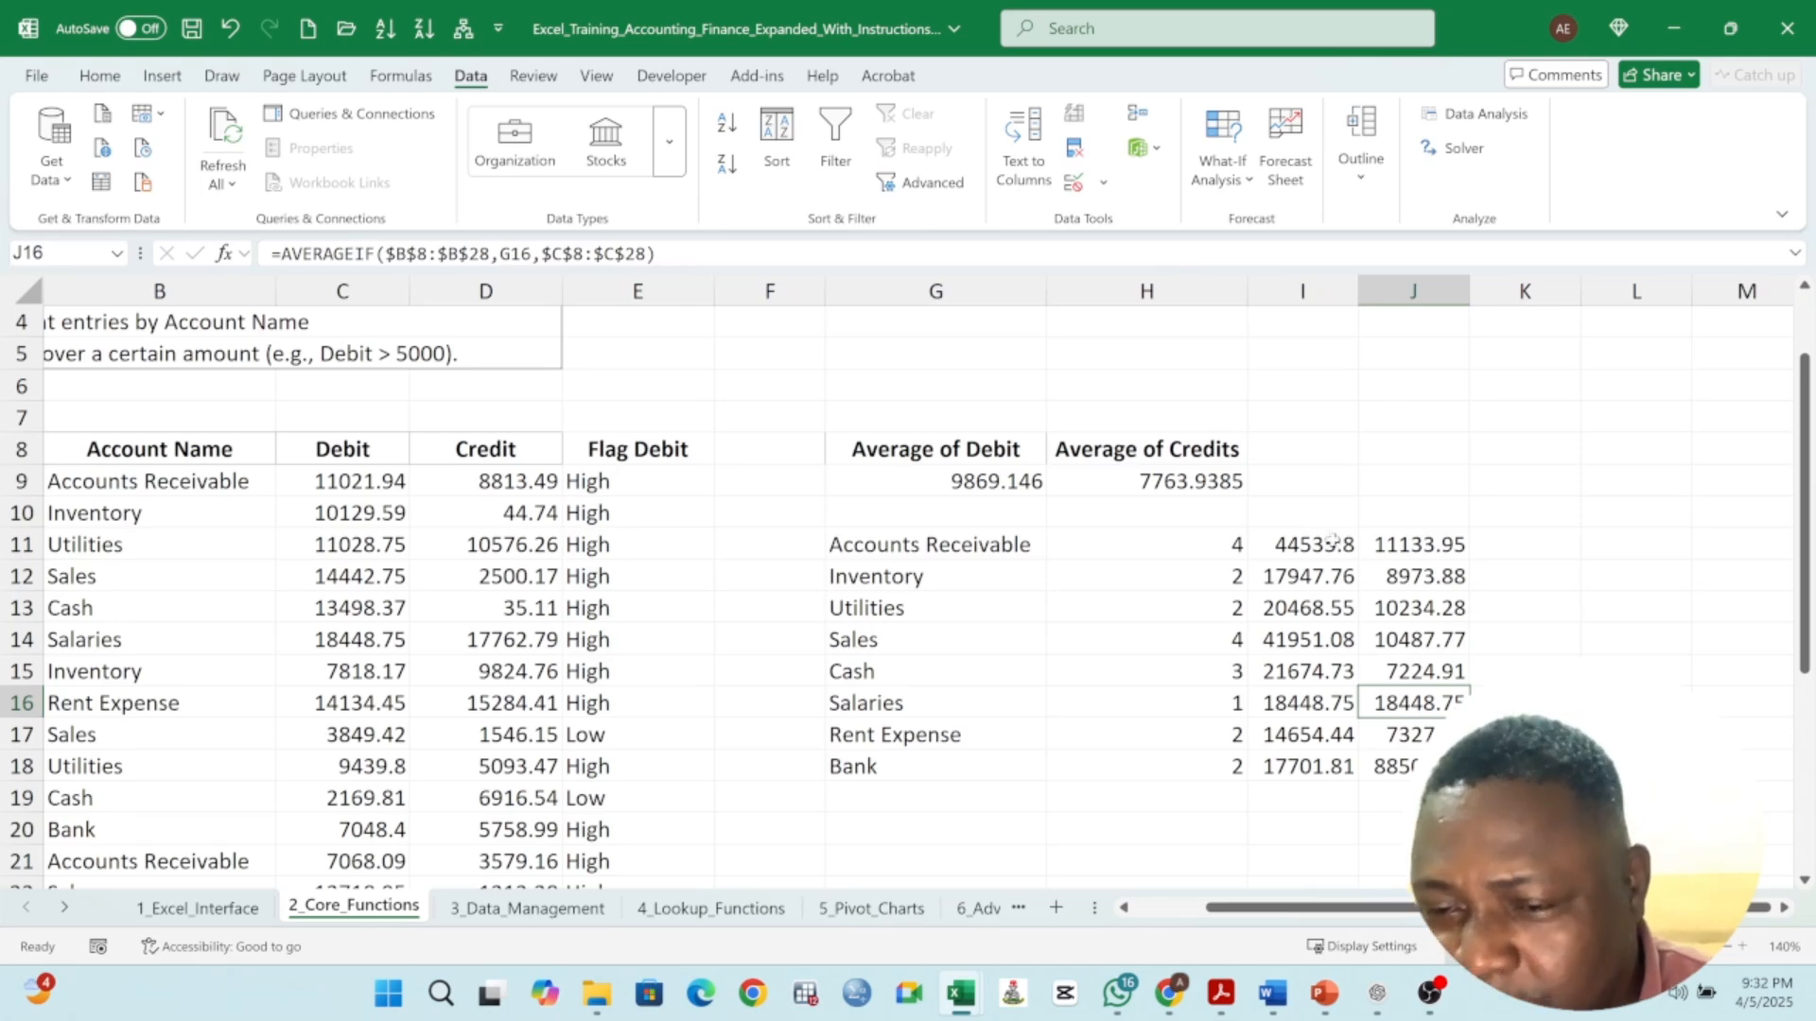
{"action": "left_click", "coordinate": [1389, 546]}
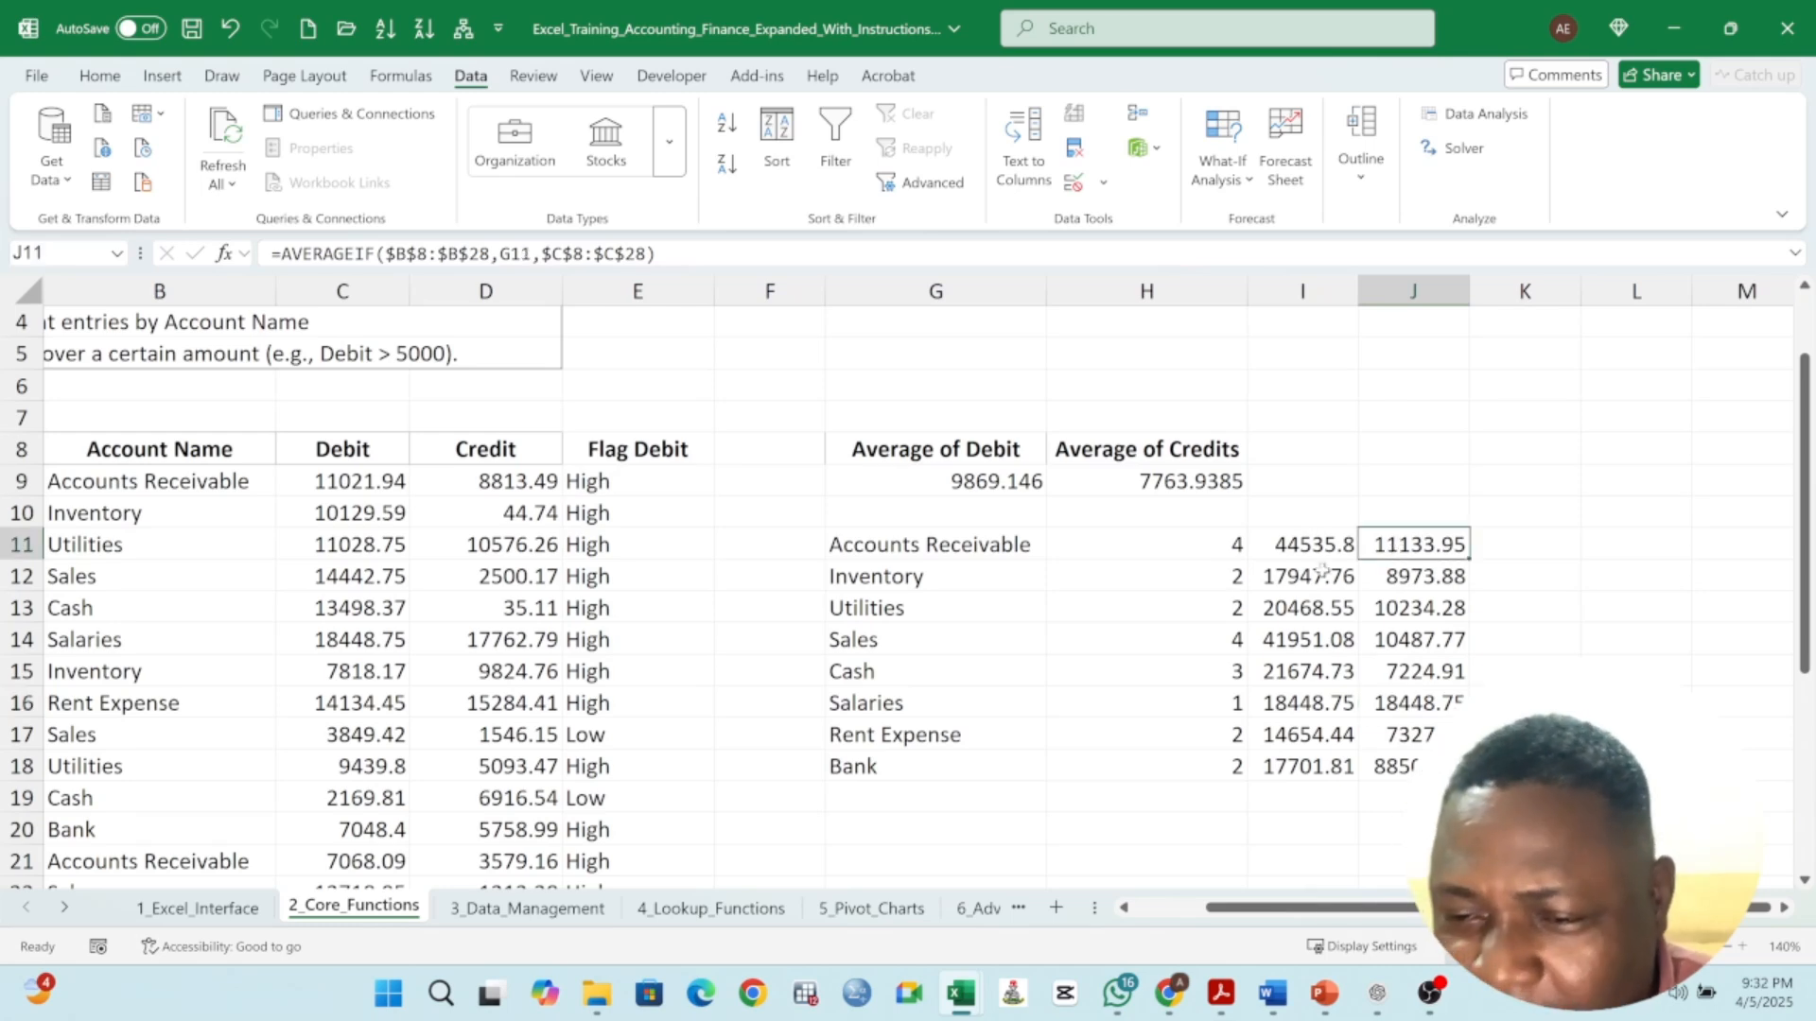
{"action": "double_click", "coordinate": [1438, 546]}
{"action": "key", "text": "Return"}
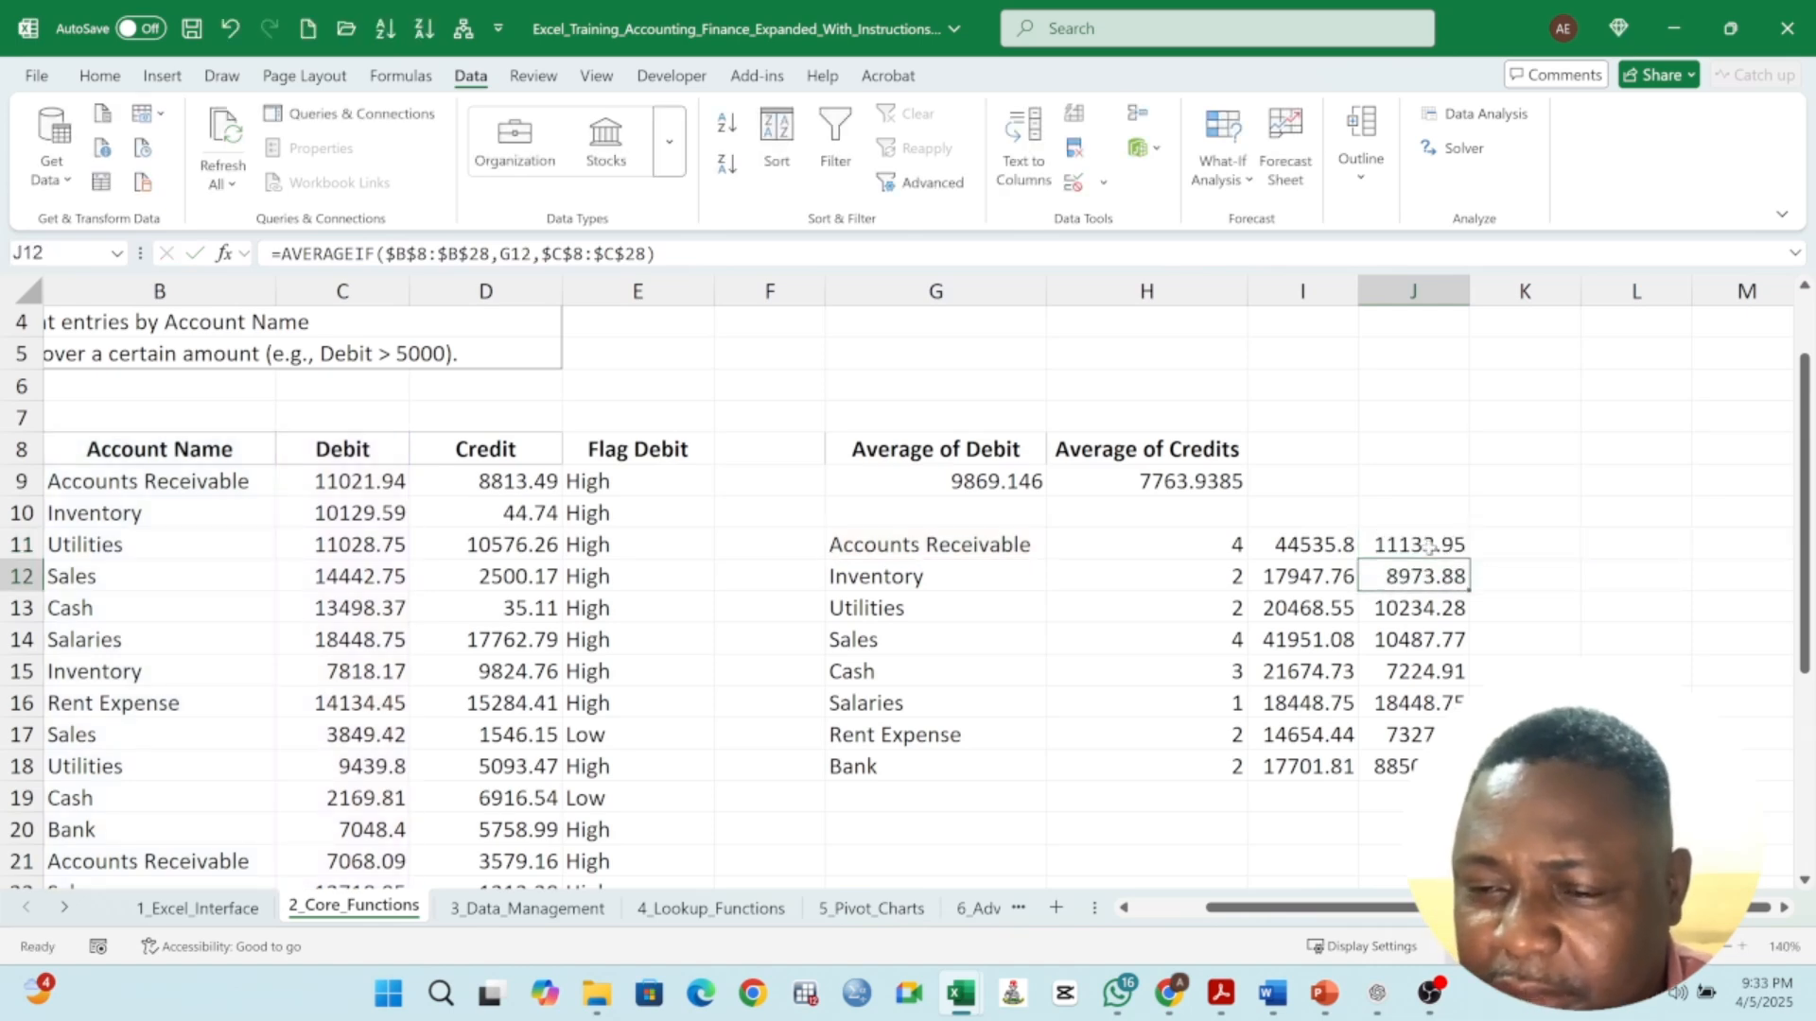
{"action": "left_click", "coordinate": [1430, 547]}
- In K11, enter a formula dividing the SUMIF total in I11 by the count in H11
{"action": "key", "text": "Right"}
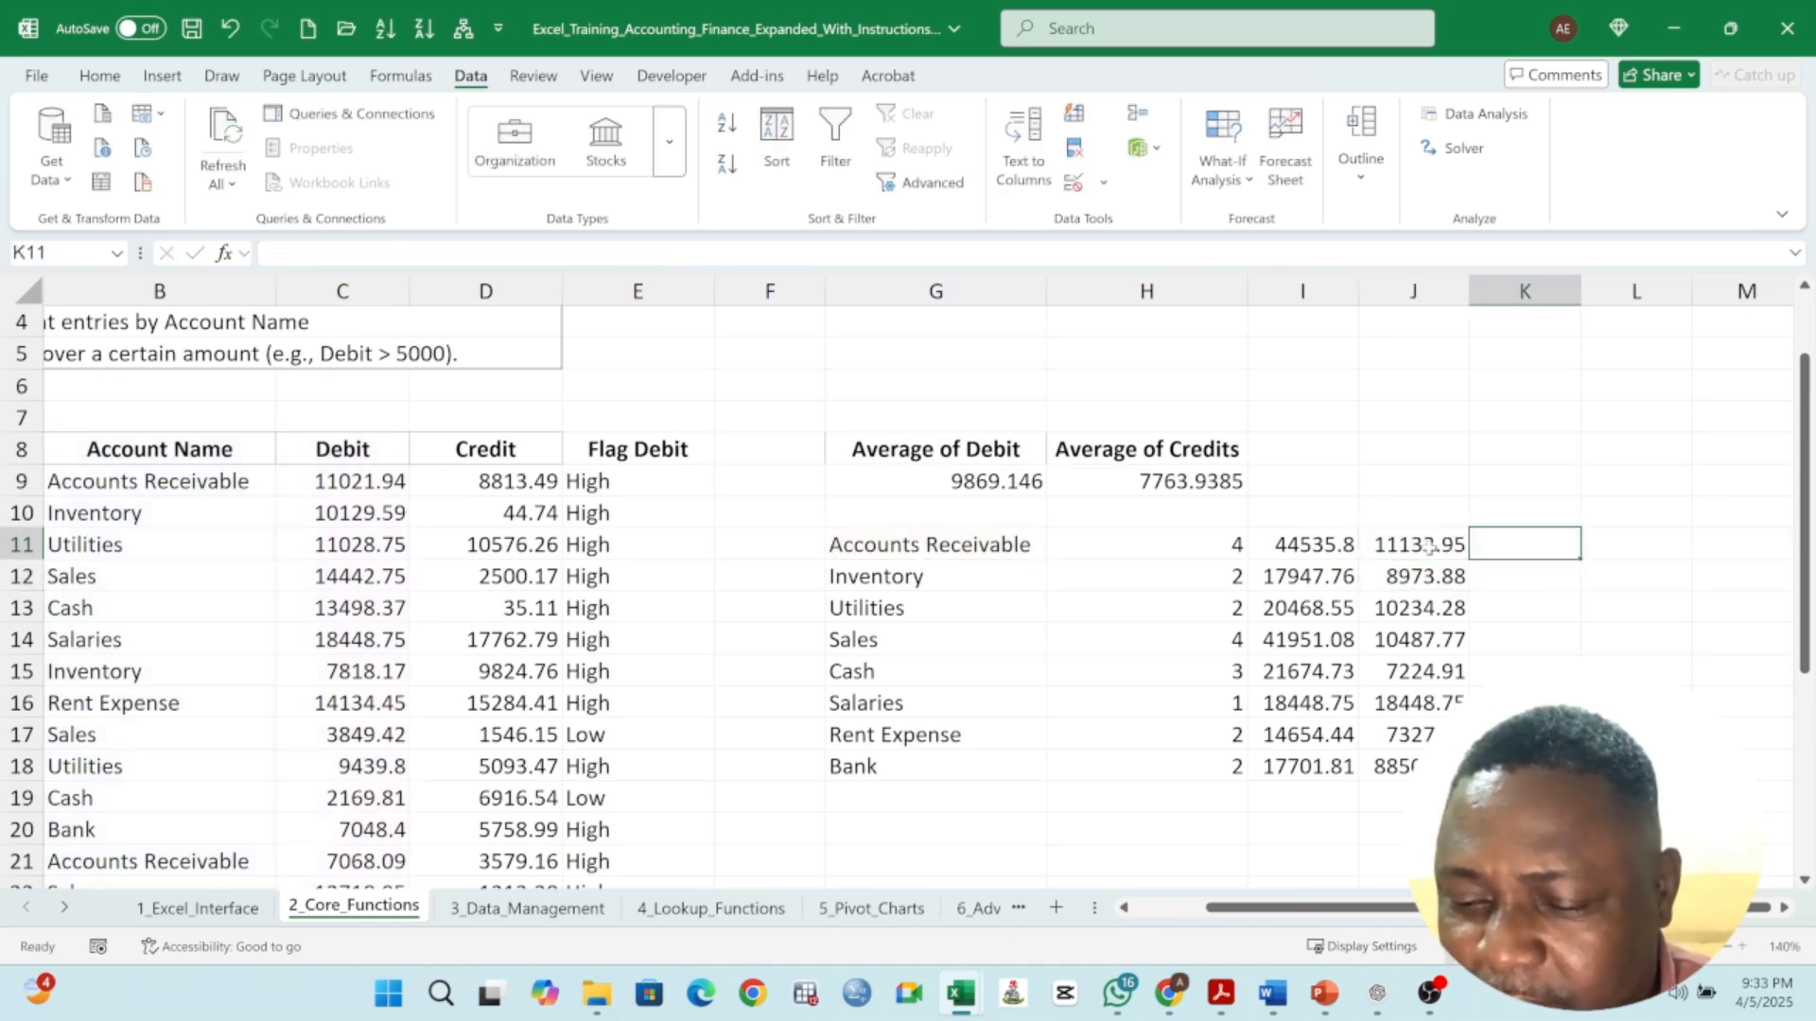
{"action": "type", "text": "="}
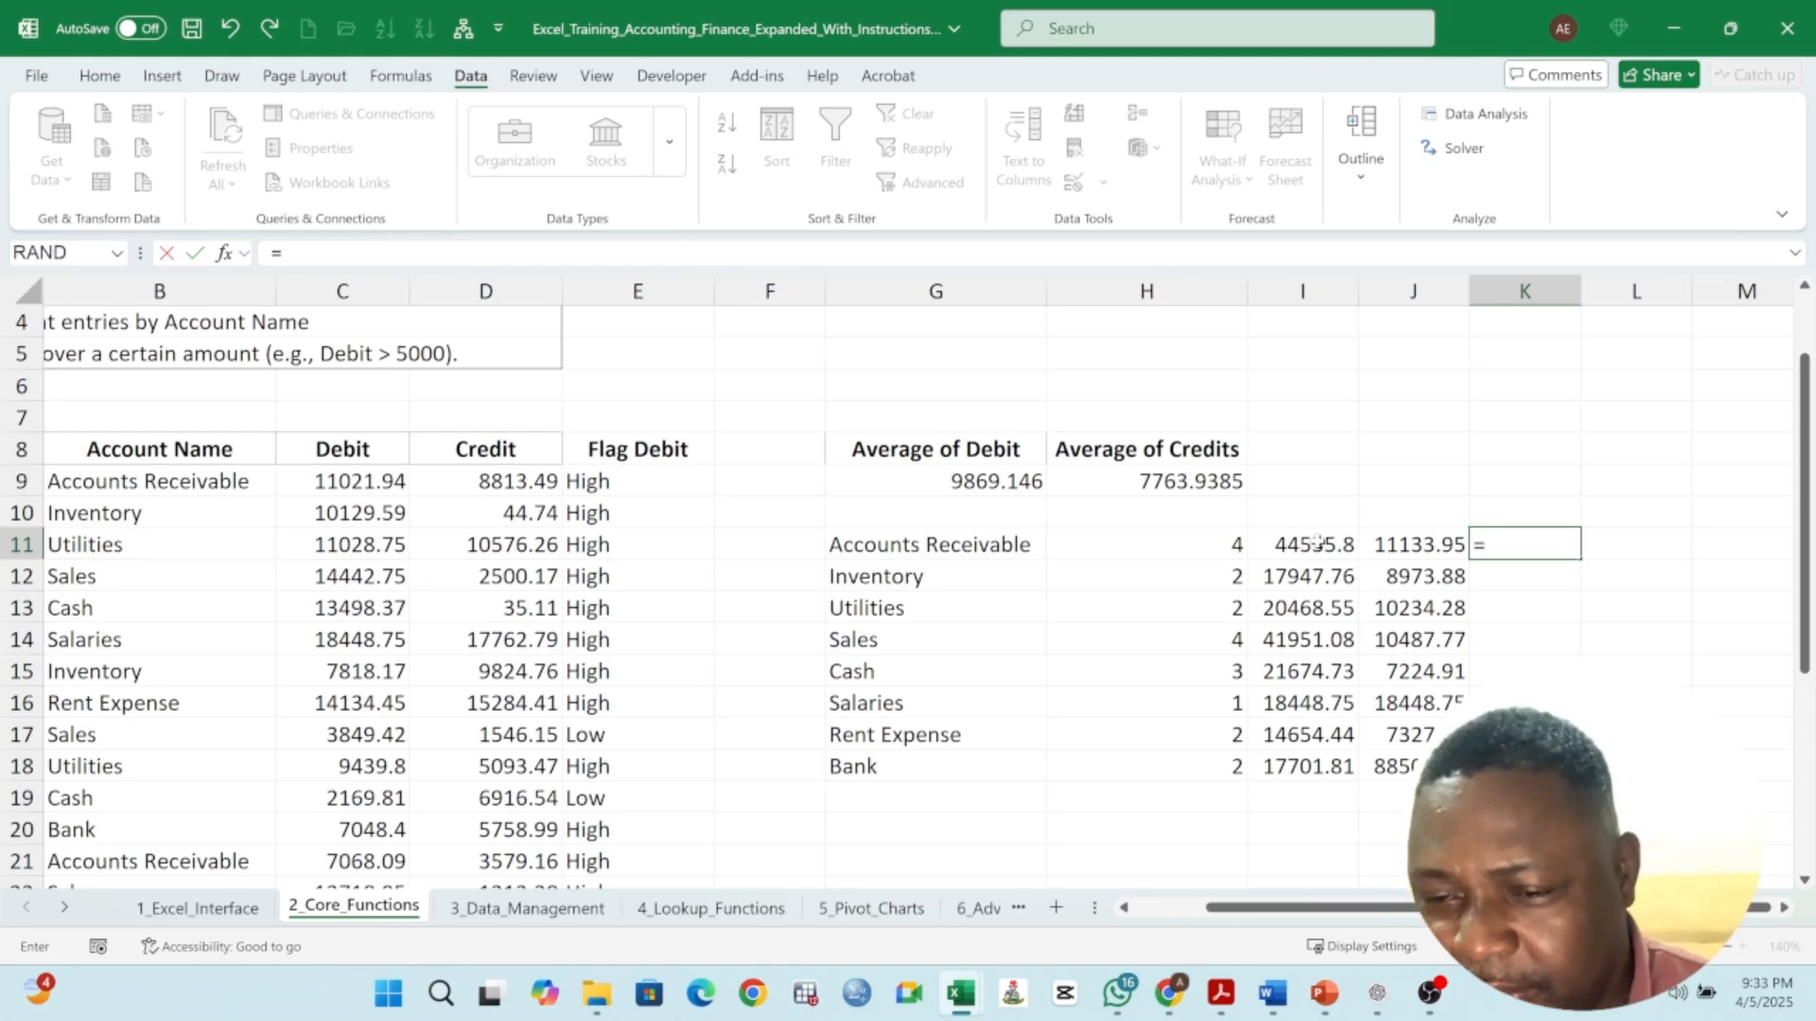
{"action": "left_click", "coordinate": [1316, 542]}
{"action": "type", "text": "/"}
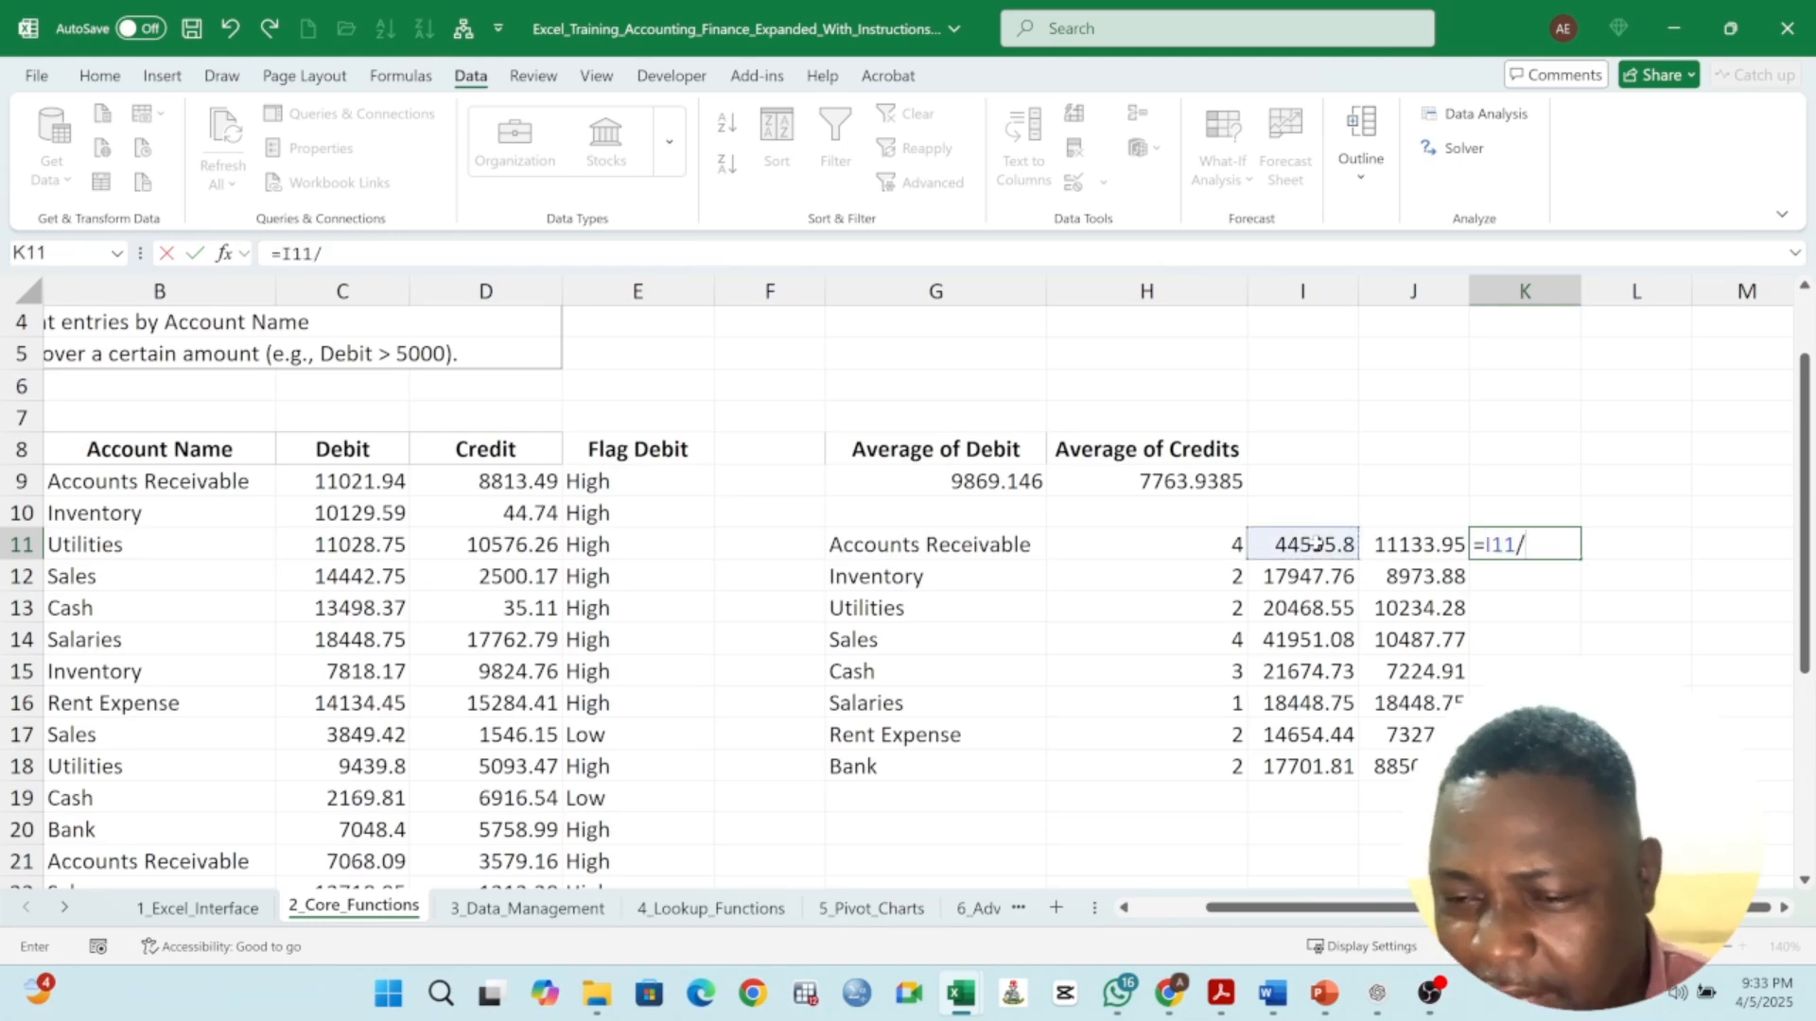
{"action": "left_click", "coordinate": [1217, 542]}
{"action": "key", "text": "Return"}
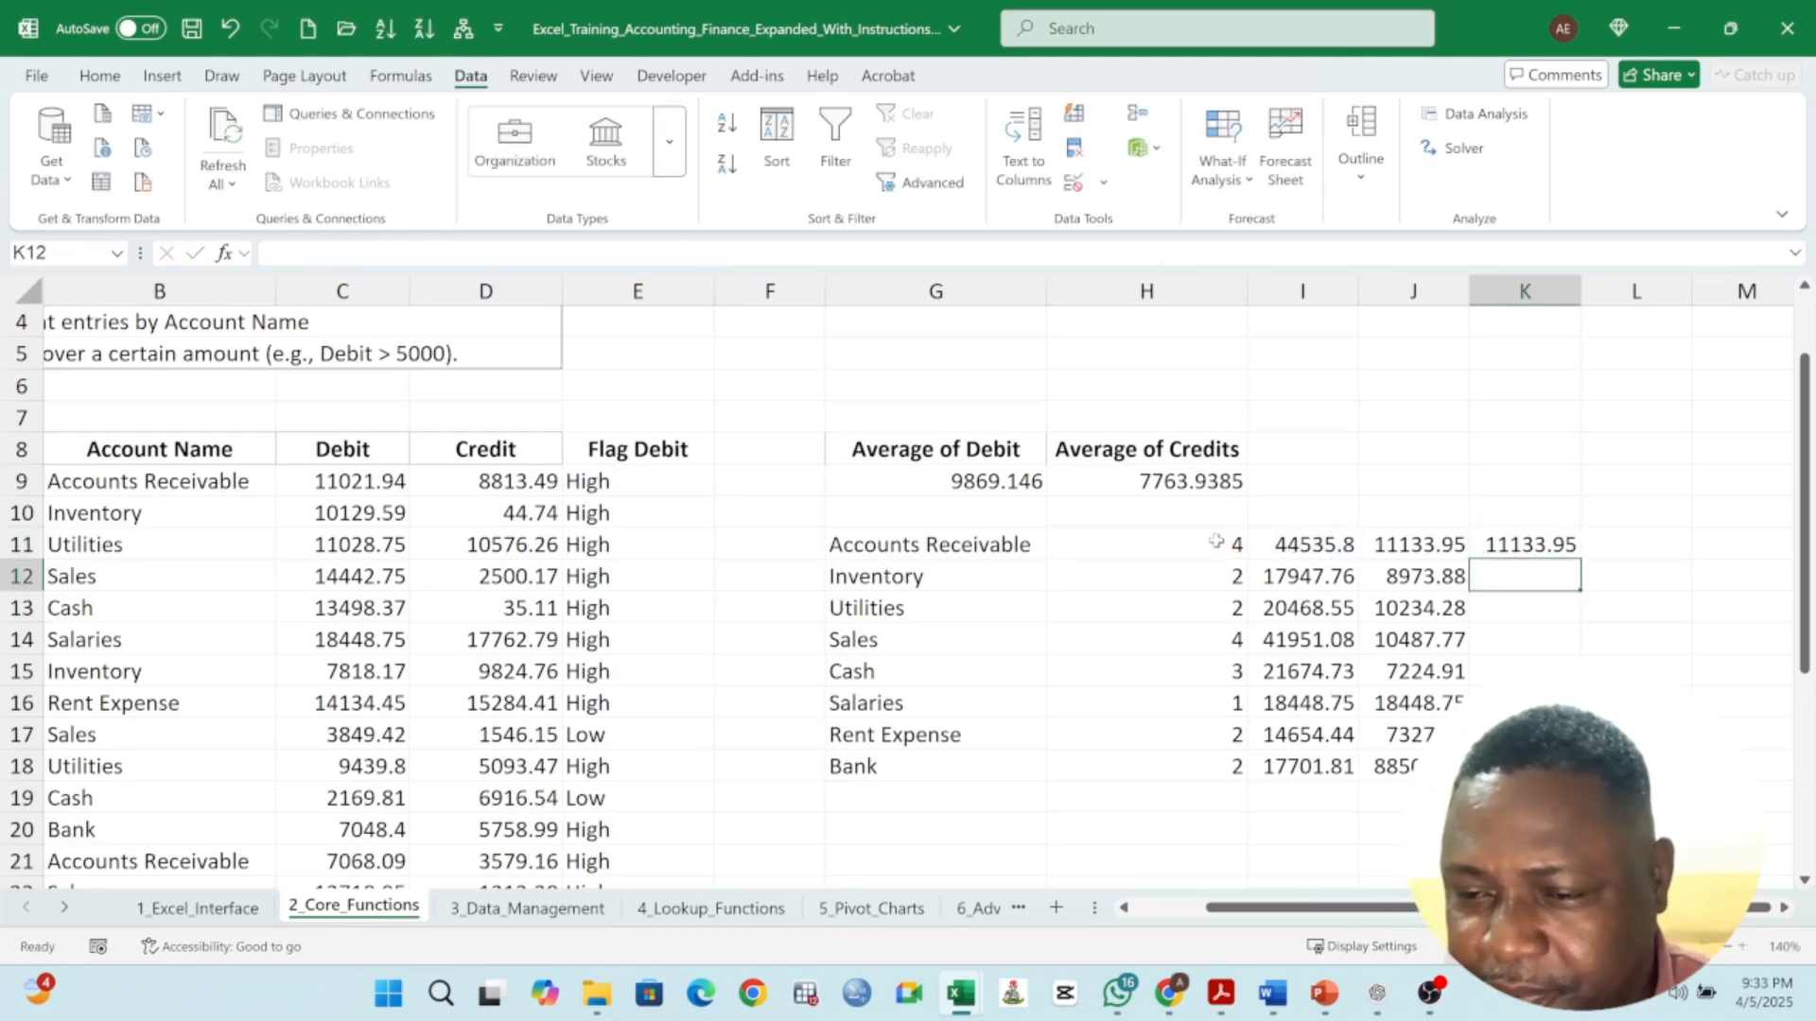
- Fill the division formula from K11 down through K18 and compare it with the AVERAGEIF formula in J11
{"action": "left_click", "coordinate": [1540, 545]}
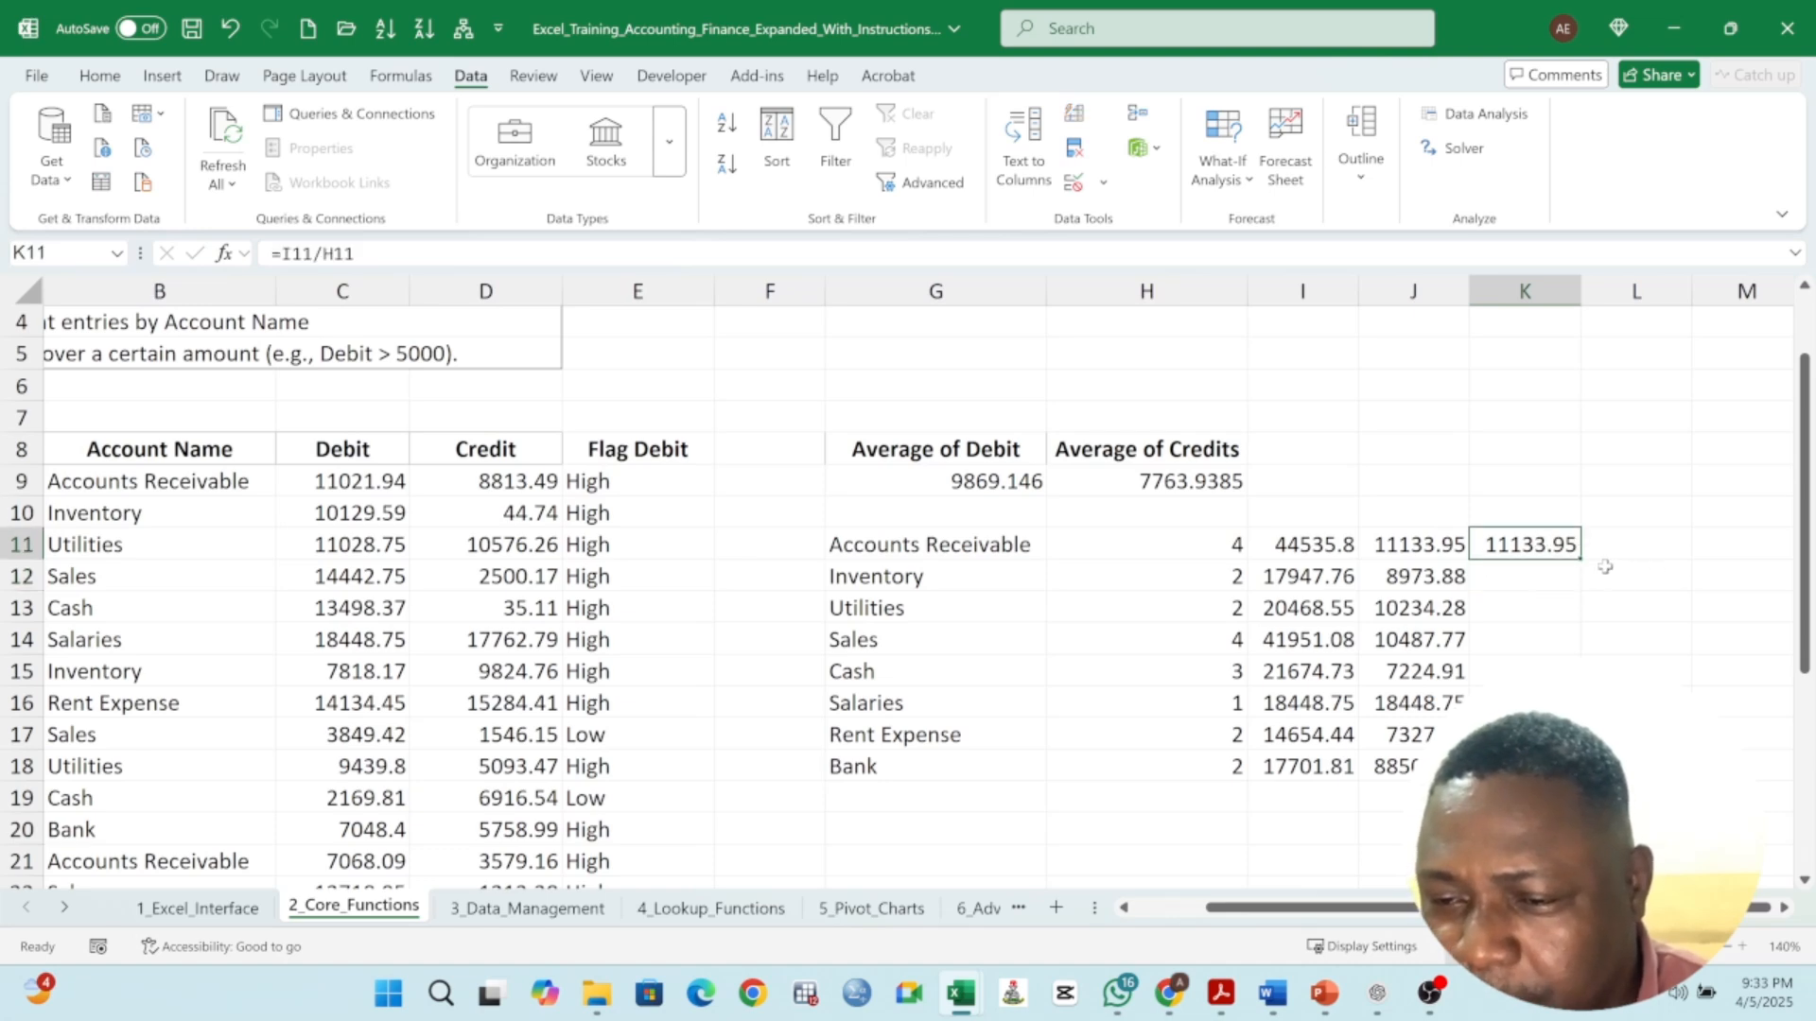
{"action": "left_click_drag", "start_coordinate": [1576, 562], "coordinate": [1575, 766]}
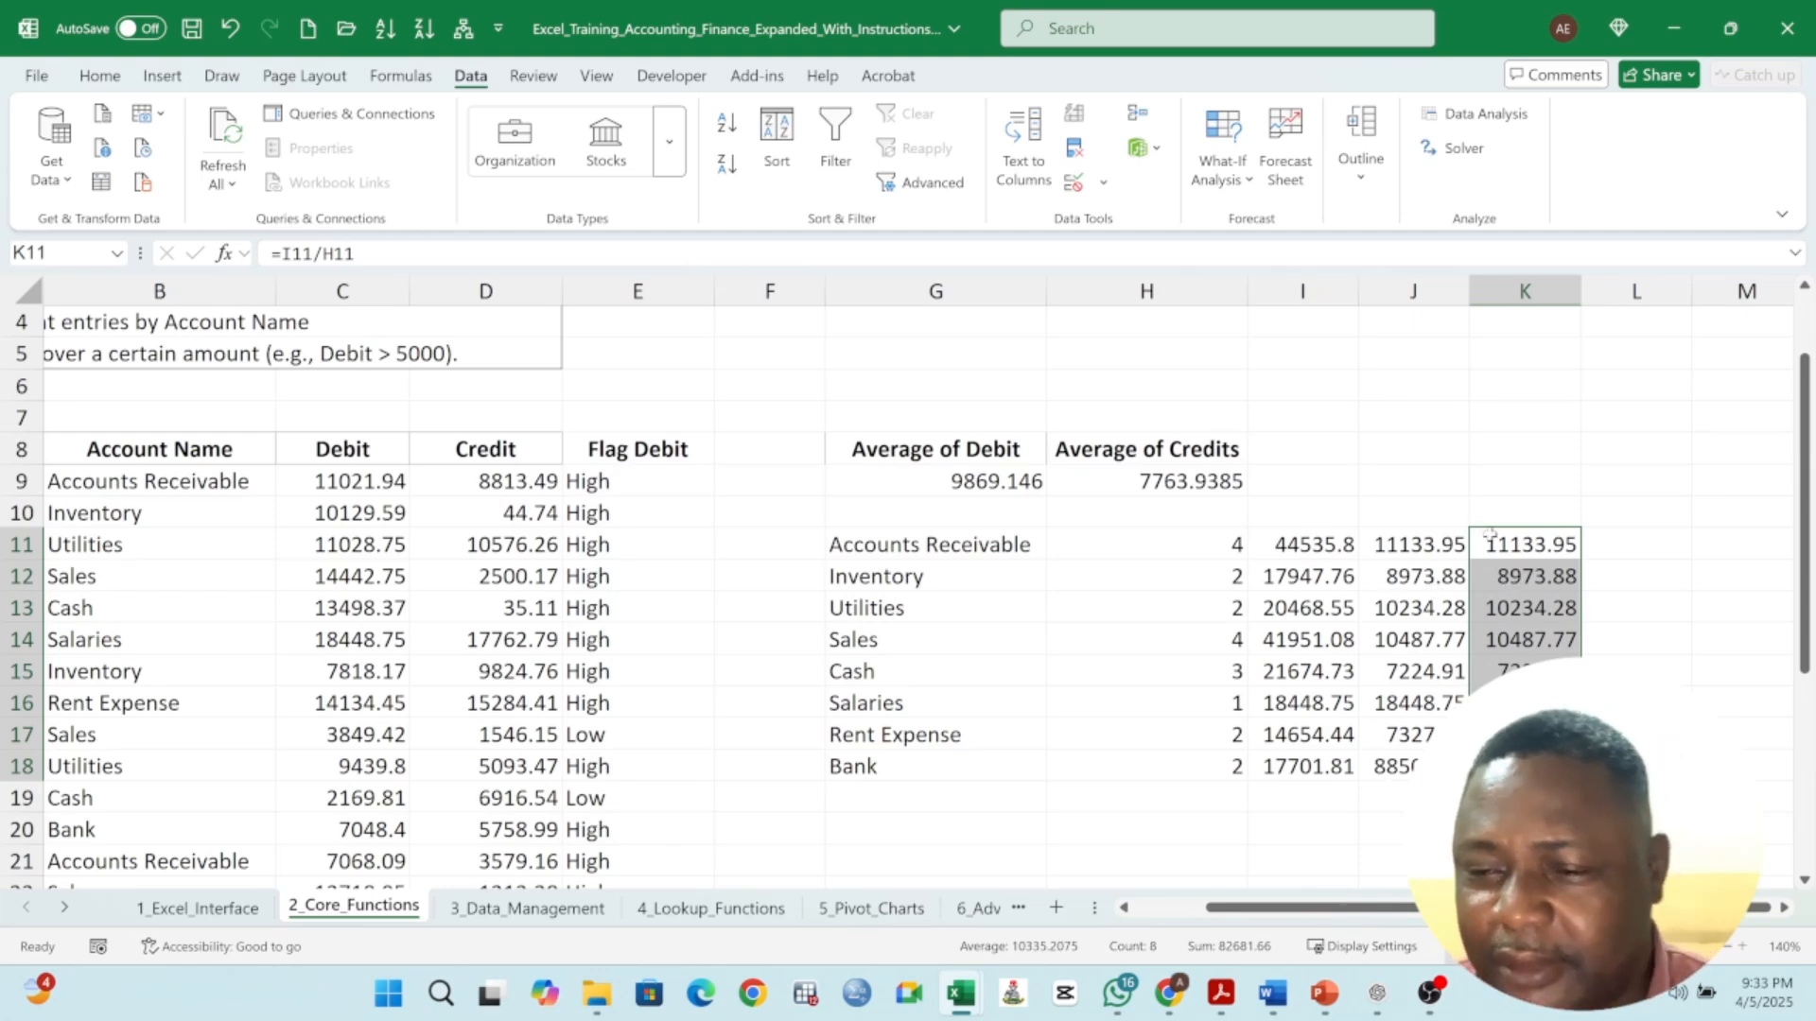
{"action": "double_click", "coordinate": [1538, 556]}
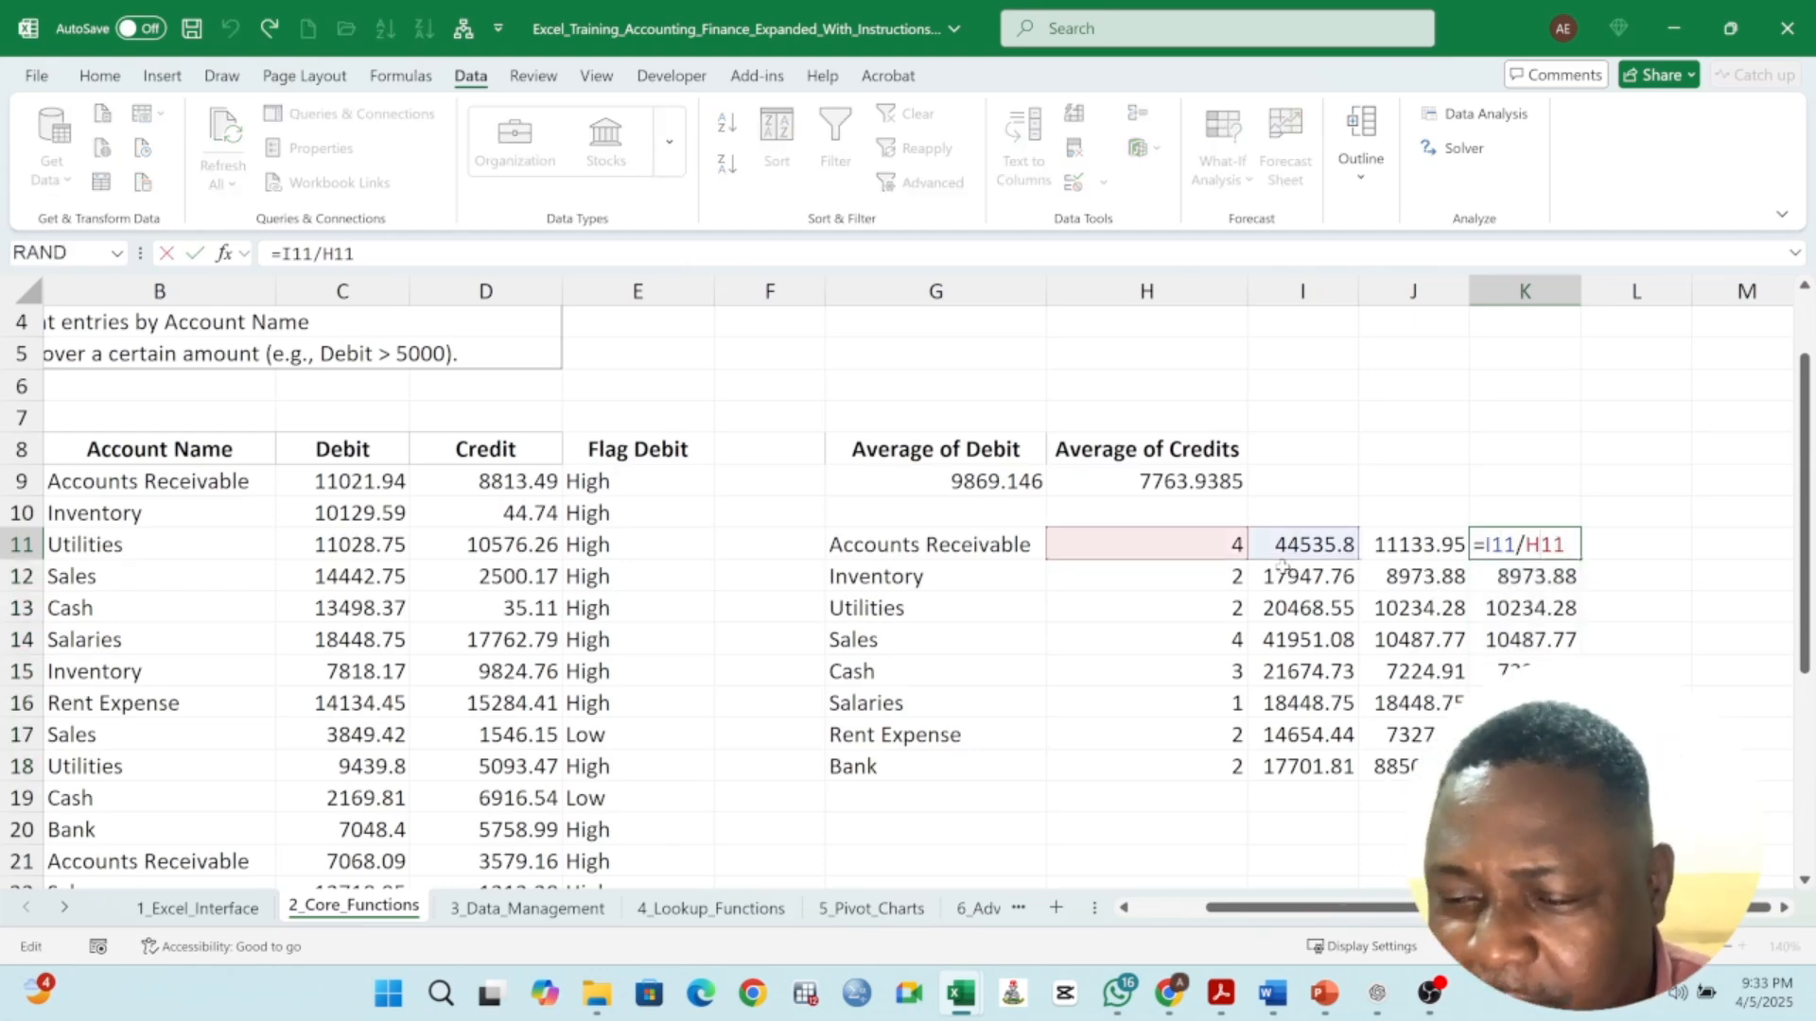
{"action": "key", "text": "Return"}
{"action": "left_click", "coordinate": [1439, 543]}
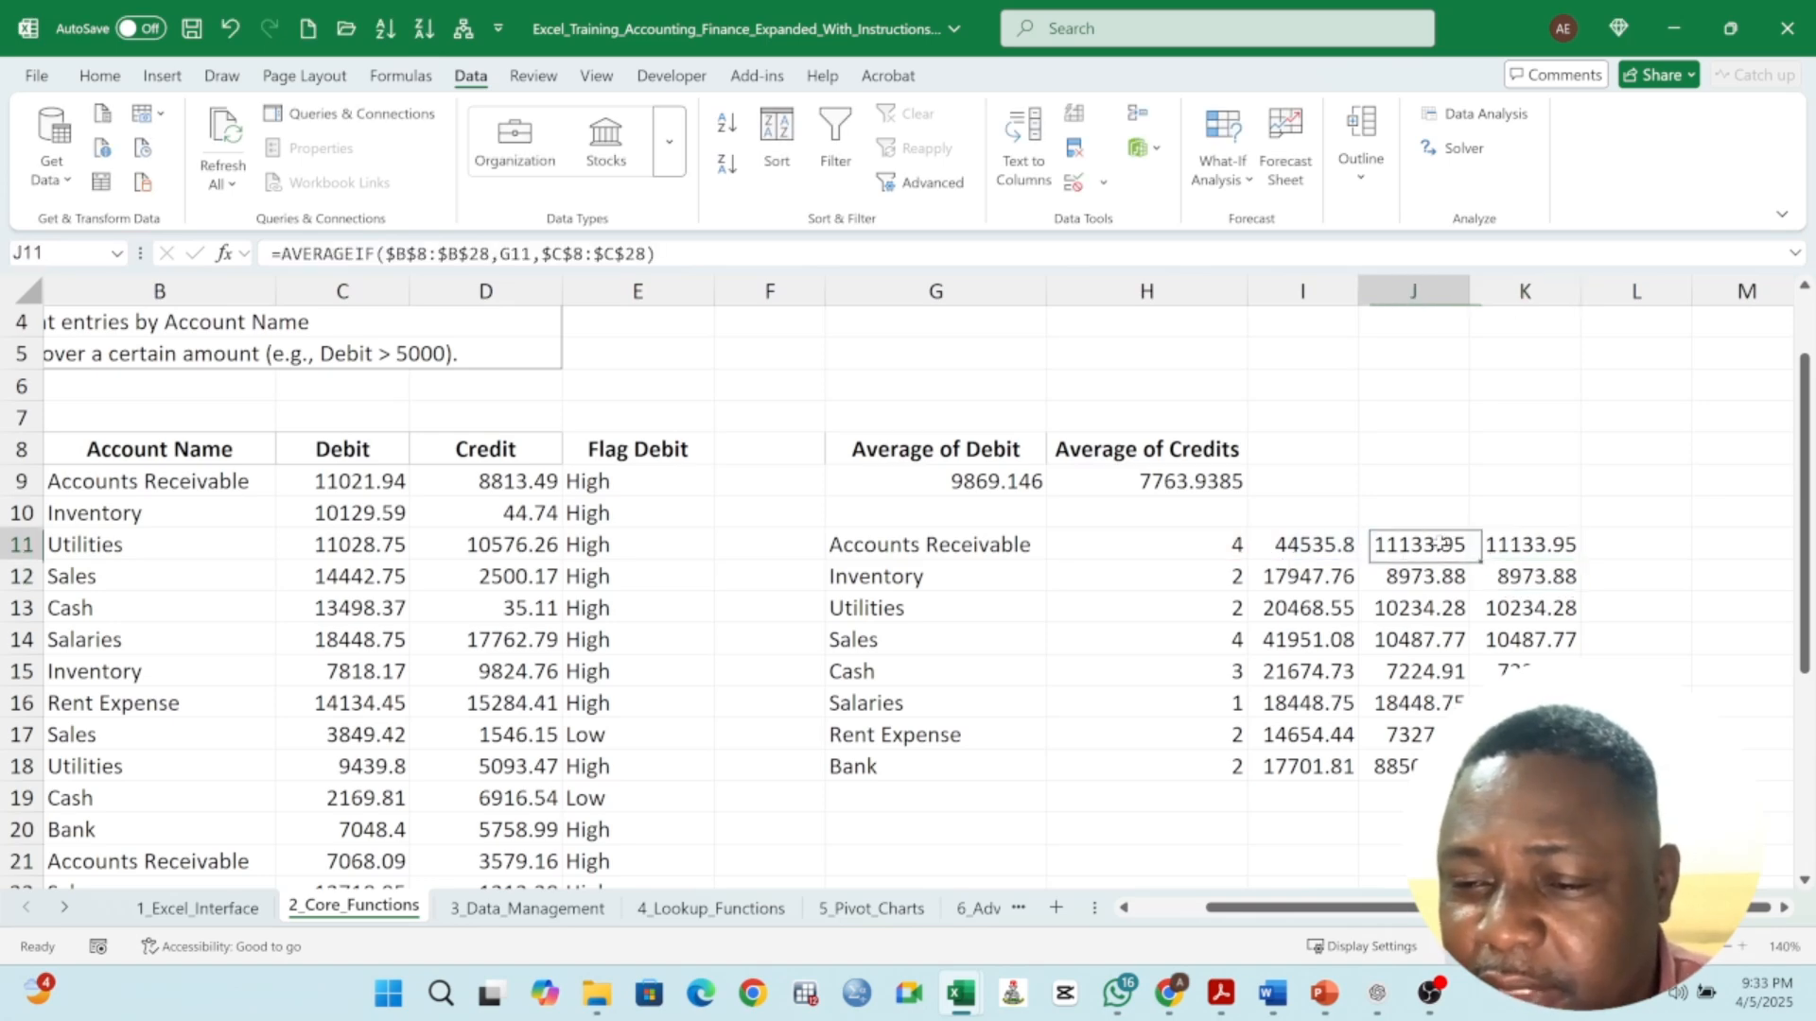
{"action": "double_click", "coordinate": [1439, 544]}
{"action": "key", "text": "Return"}
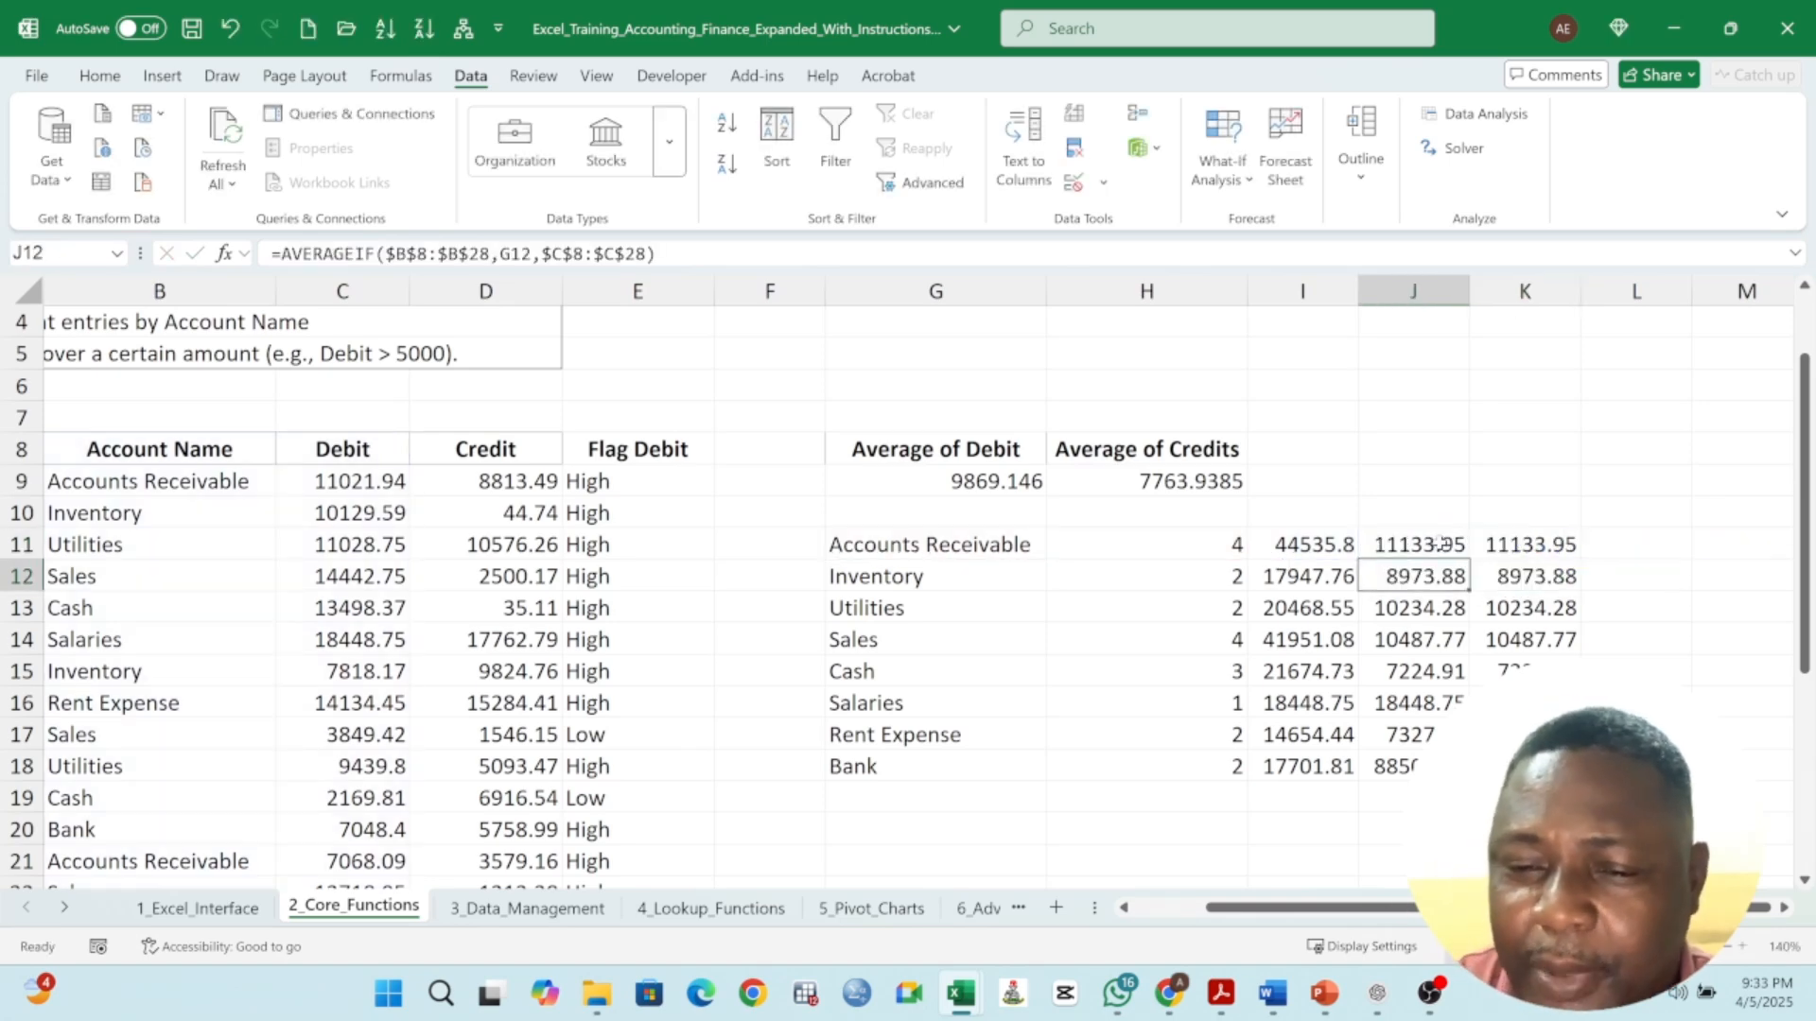
- Label the per-account columns in H10 to K10 as COUNTIF, SUMIF, AVERAGEIF and AVERAGE
{"action": "left_click", "coordinate": [1205, 522]}
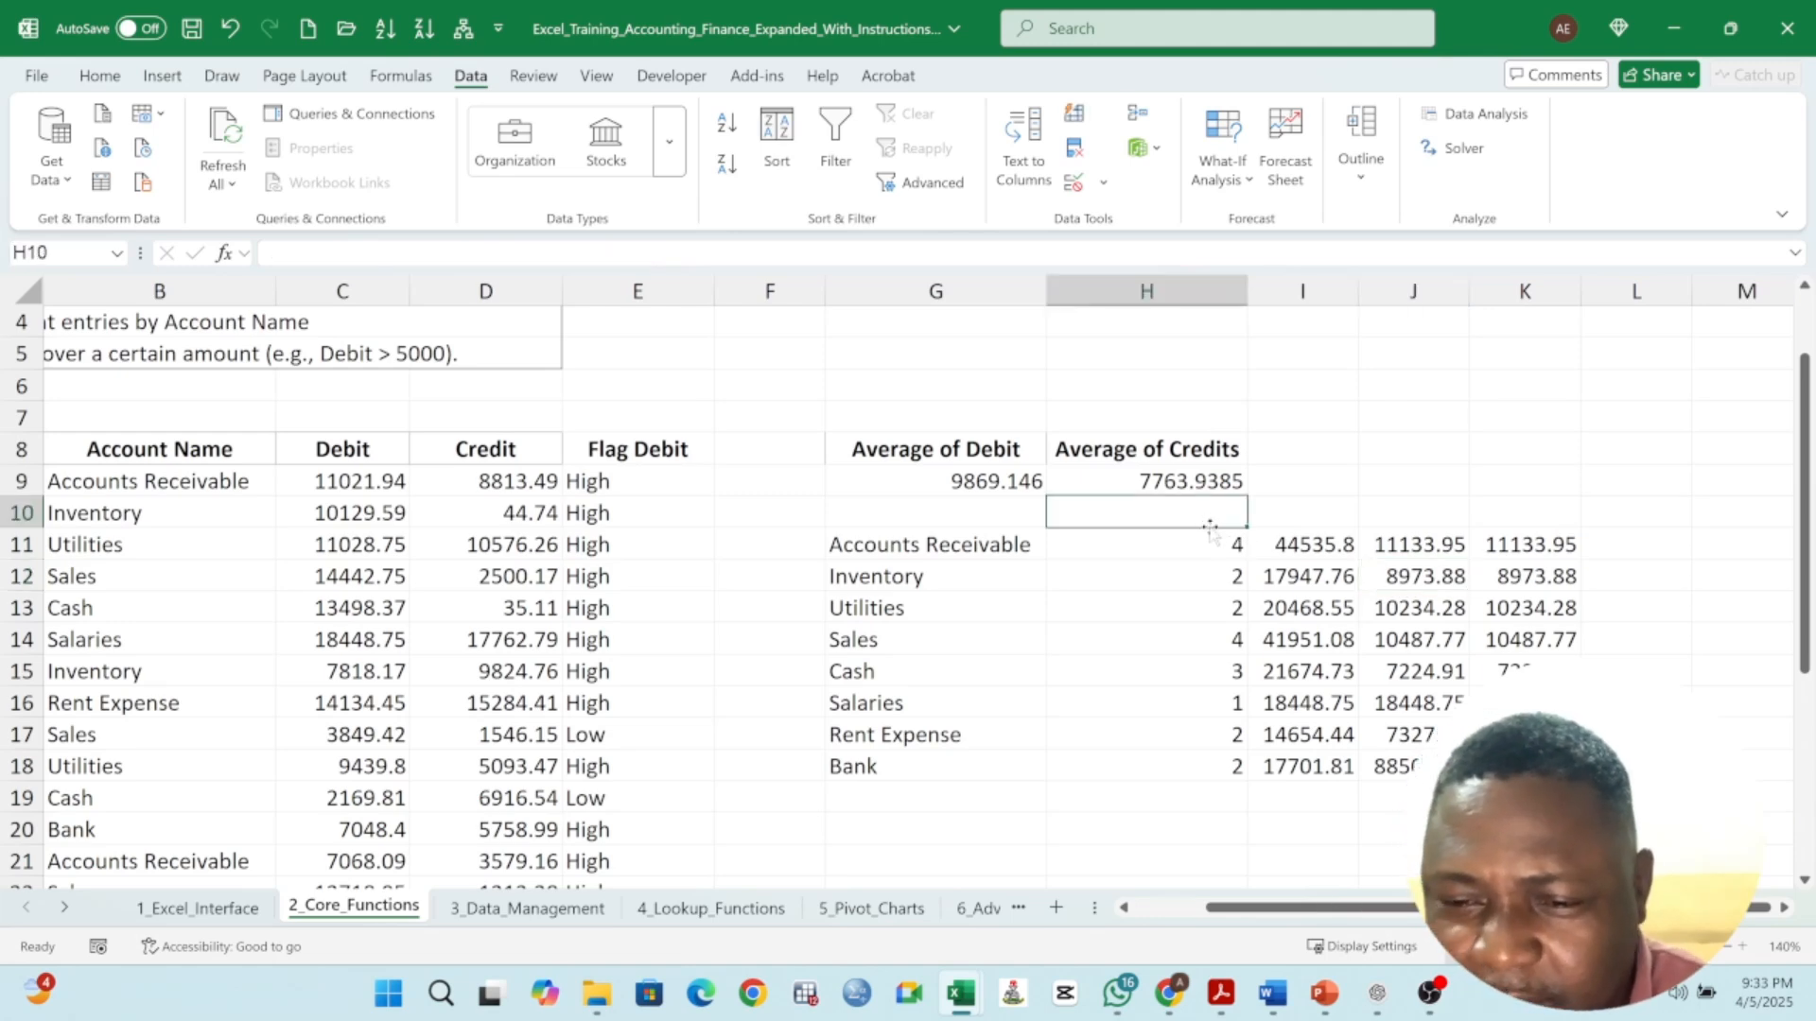
{"action": "type", "text": "count"}
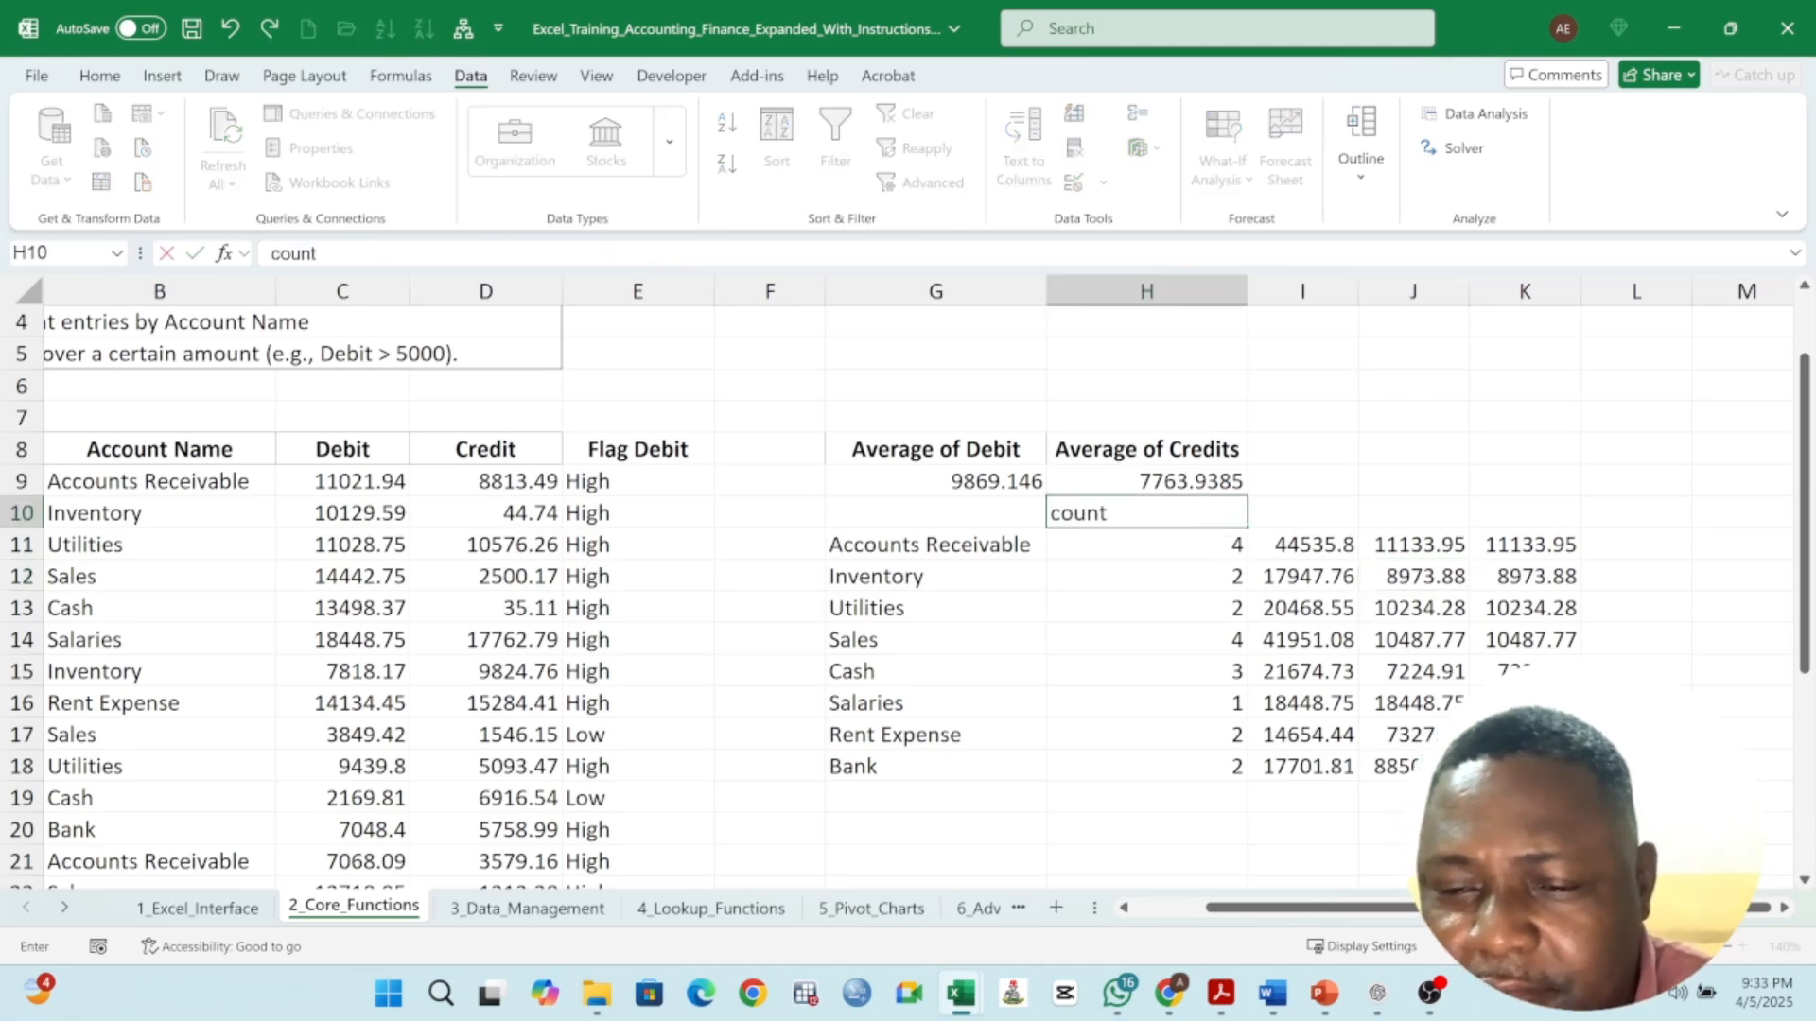
{"action": "key", "text": "BackSpace"}
{"action": "key", "text": "BackSpace"}
{"action": "key", "text": "BackSpace"}
{"action": "key", "text": "BackSpace"}
{"action": "key", "text": "BackSpace"}
{"action": "type", "text": "COUNTIF"}
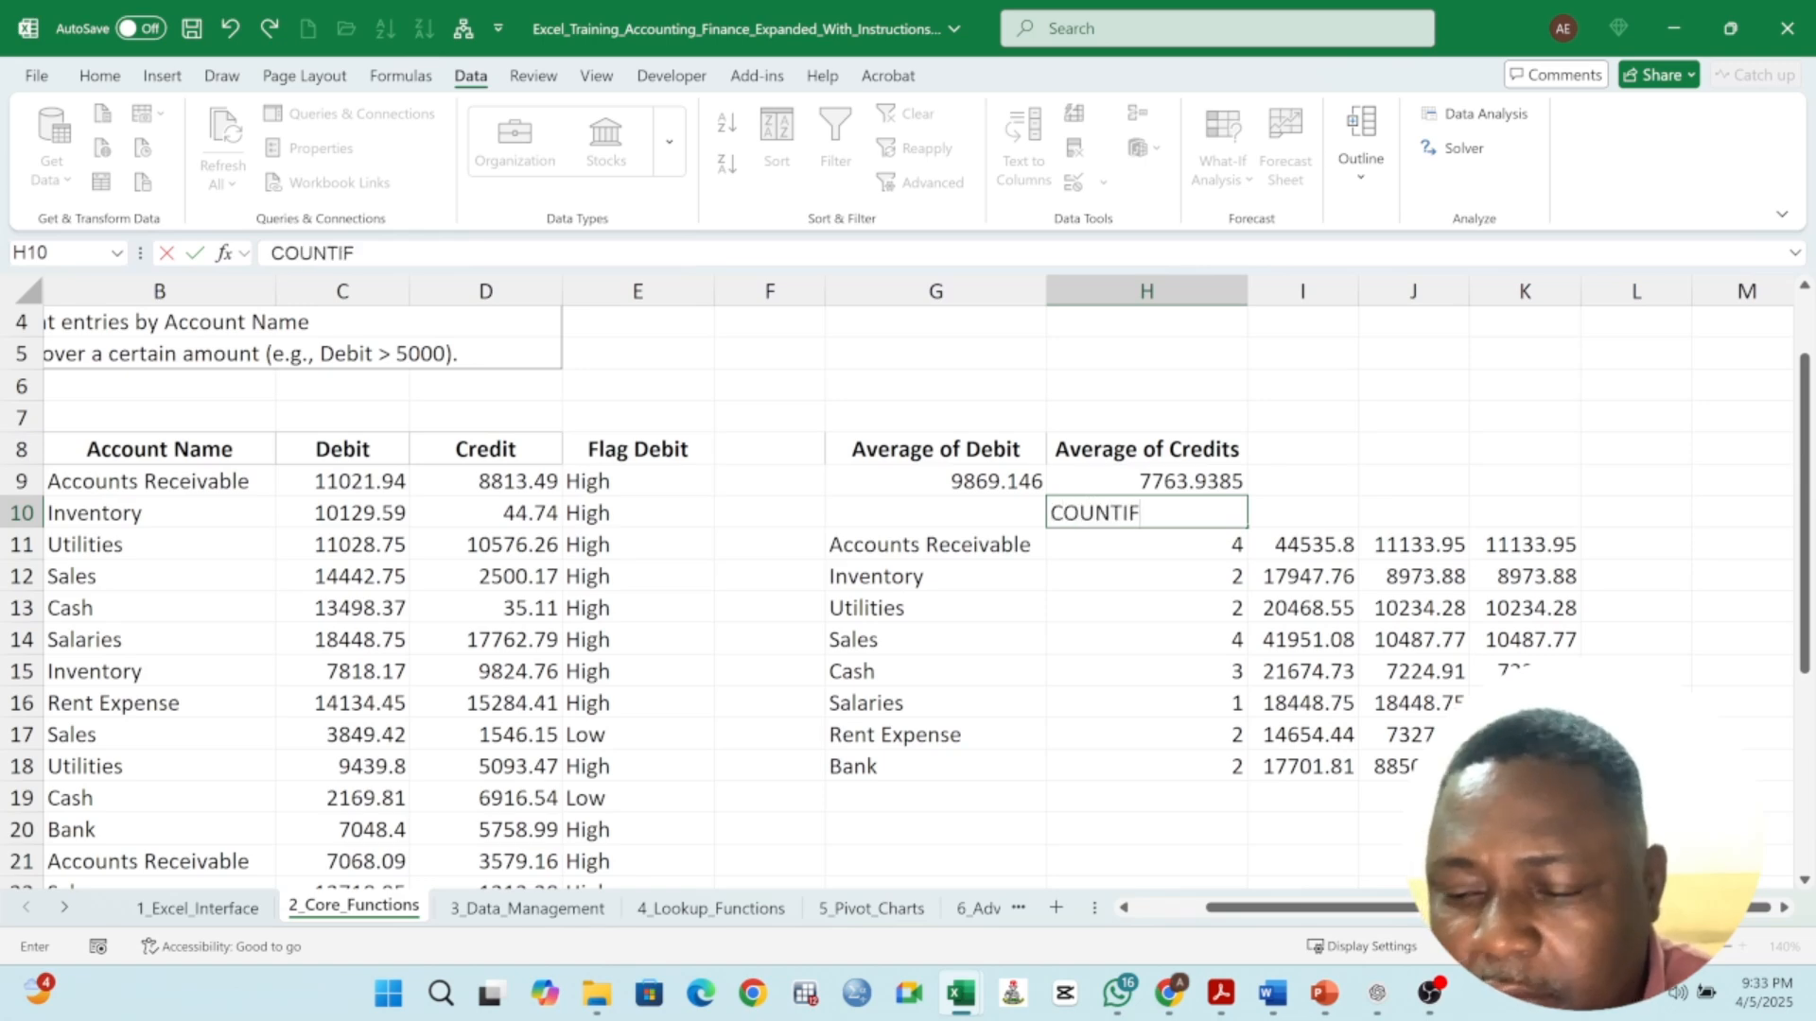
{"action": "key", "text": "Tab"}
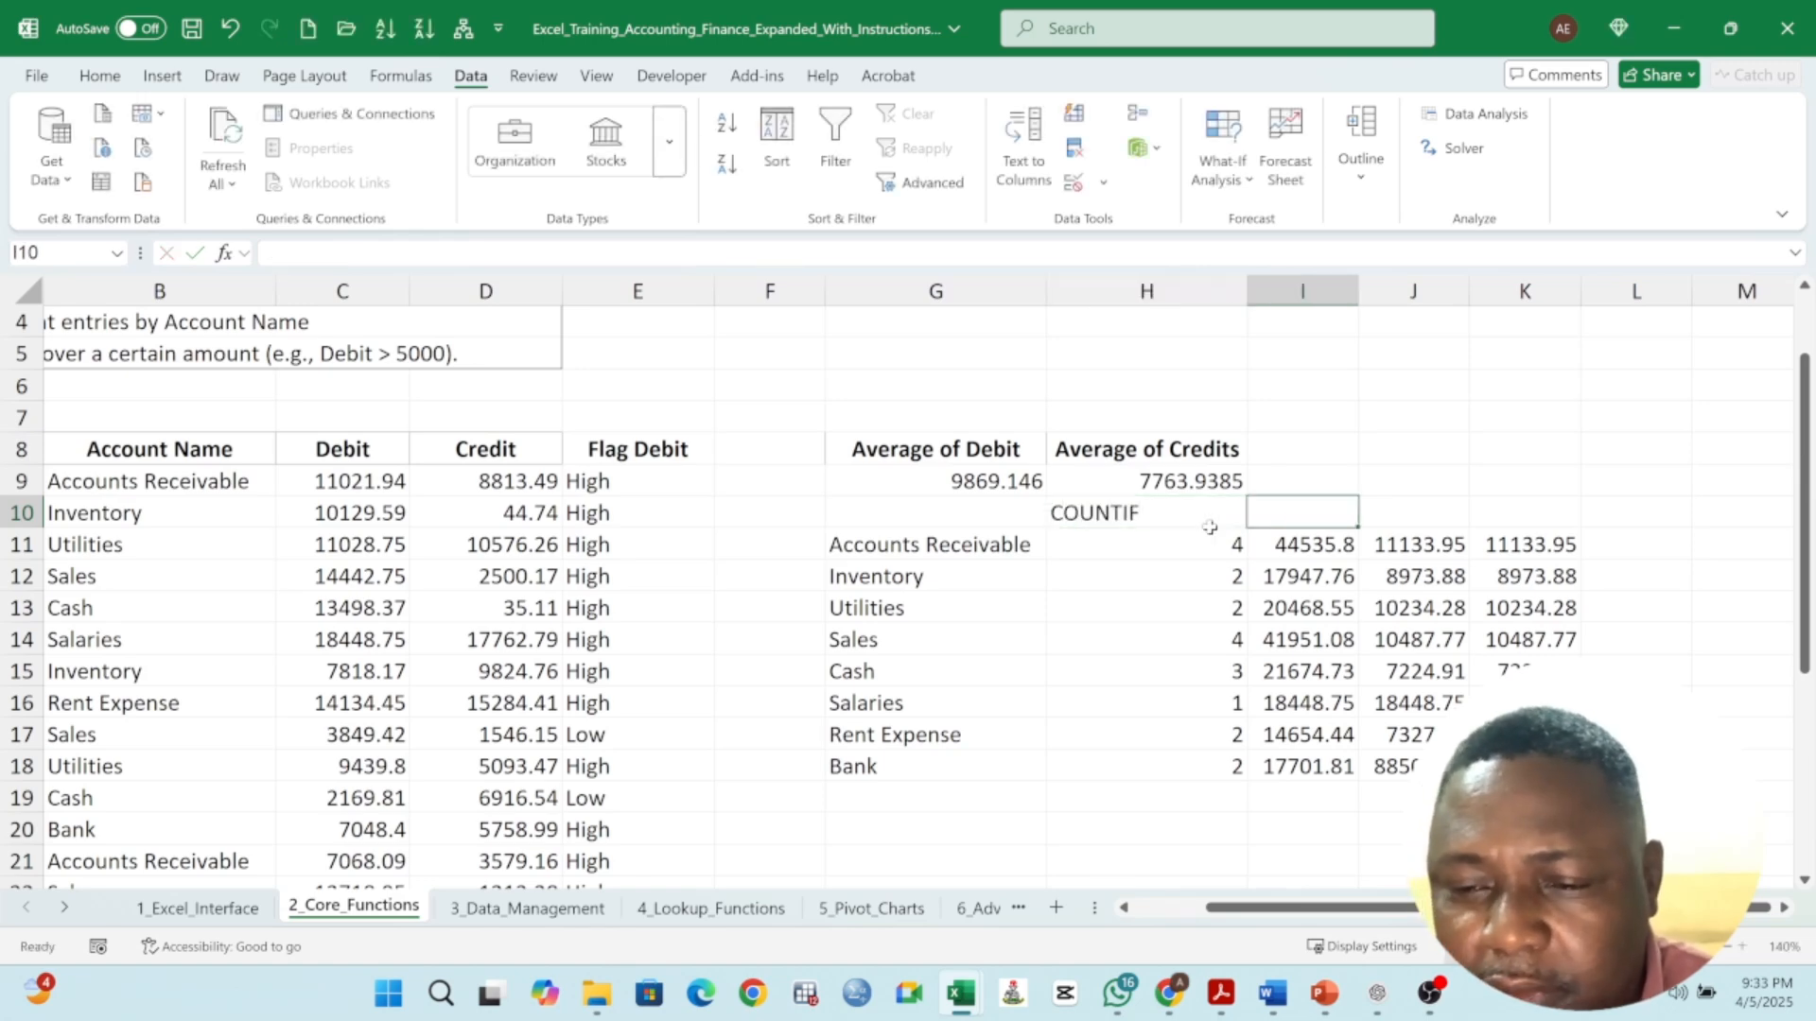
{"action": "type", "text": "SUMIF"}
{"action": "key", "text": "Tab"}
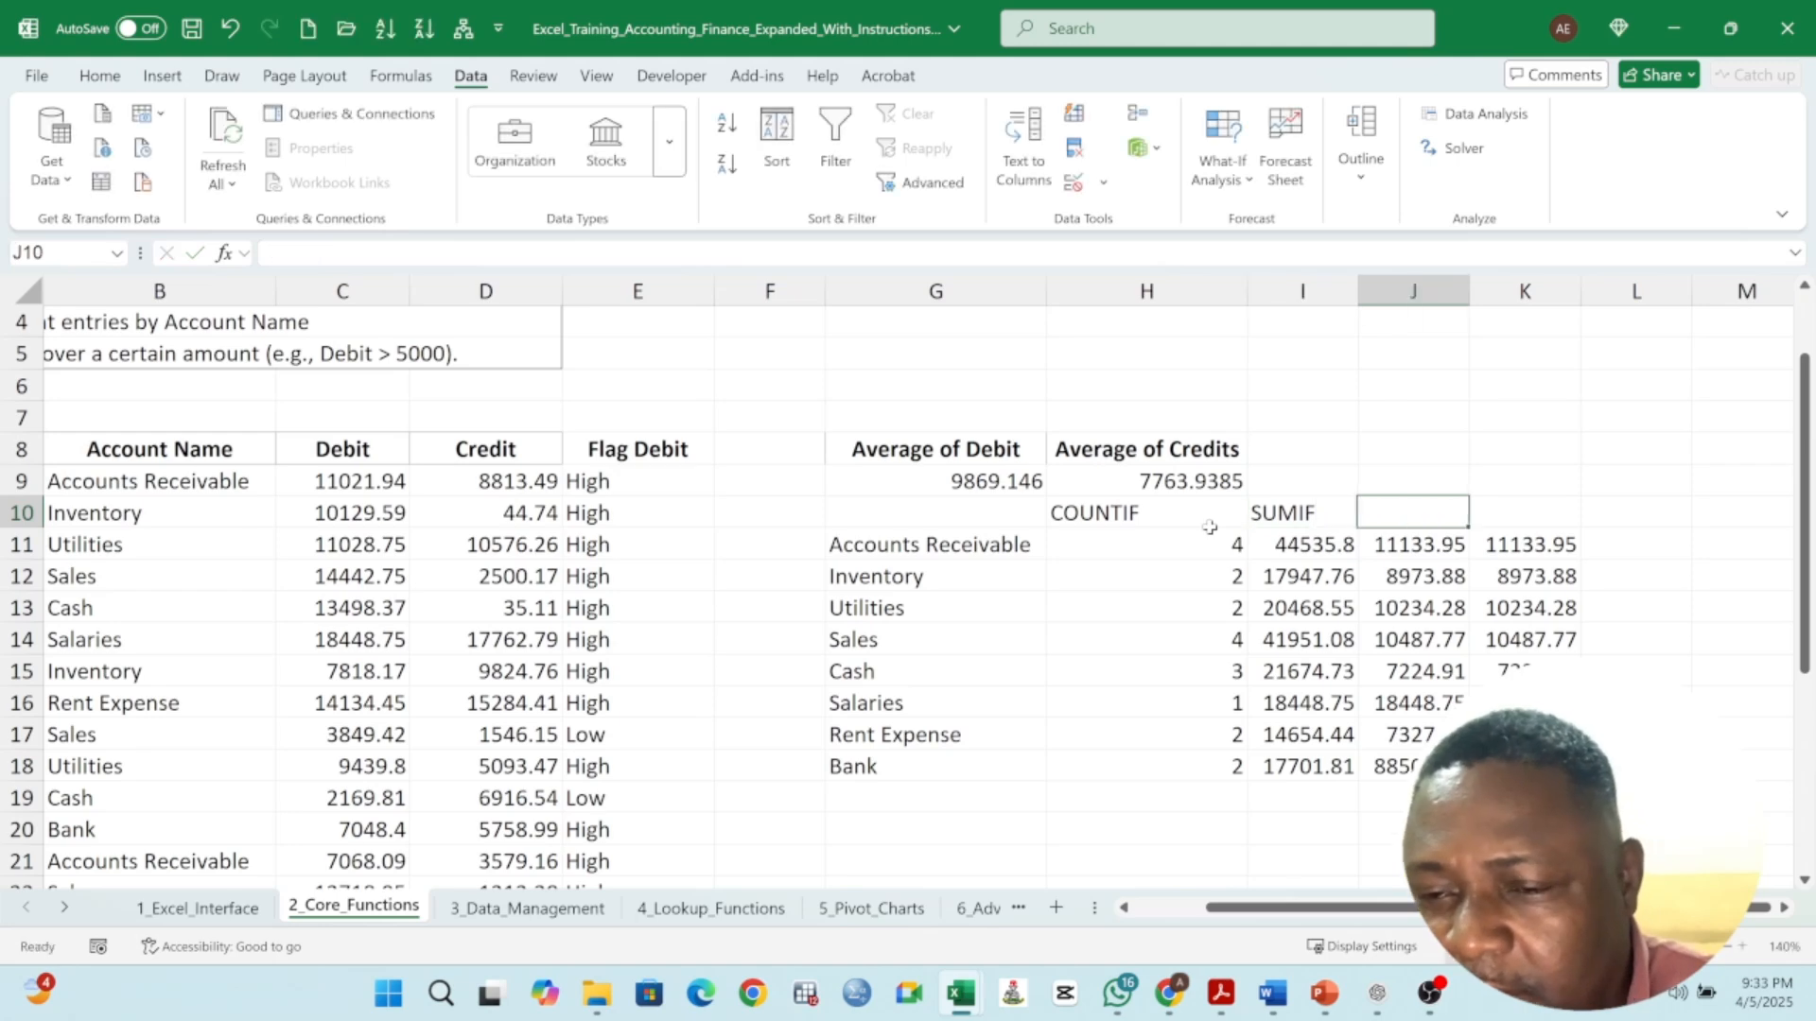
{"action": "type", "text": "AVERAGEIF"}
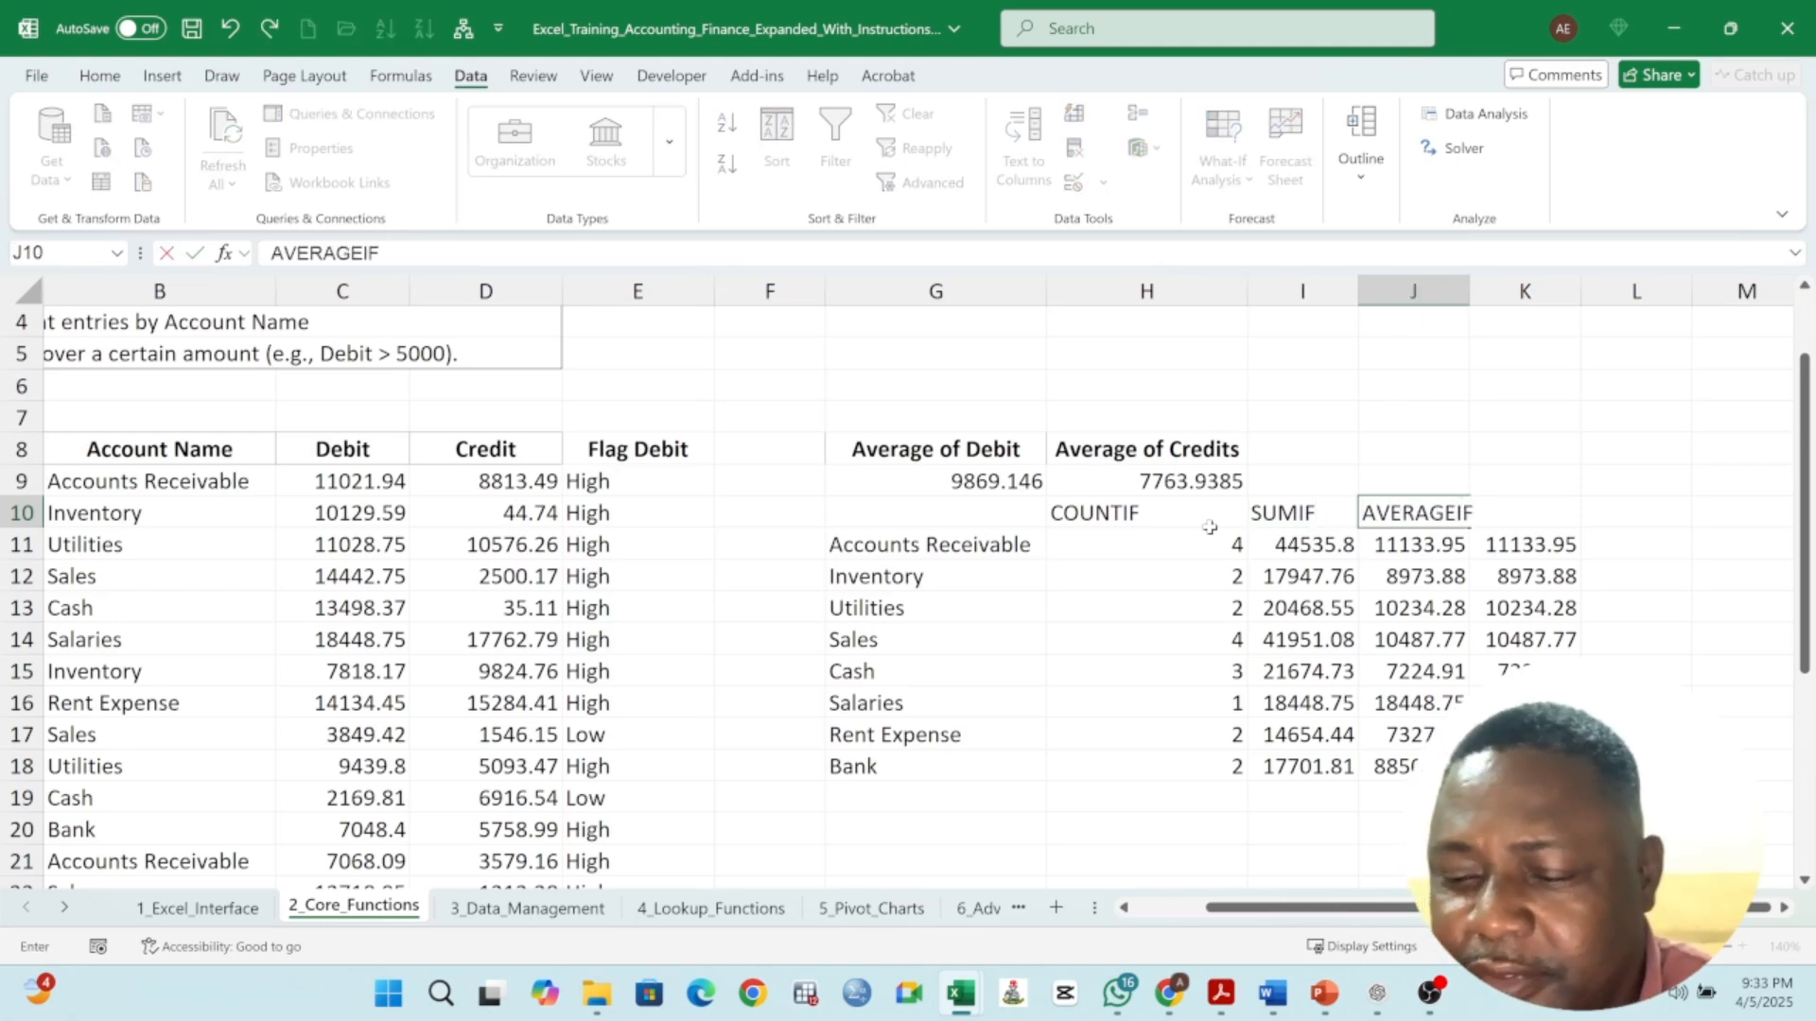
{"action": "key", "text": "Tab"}
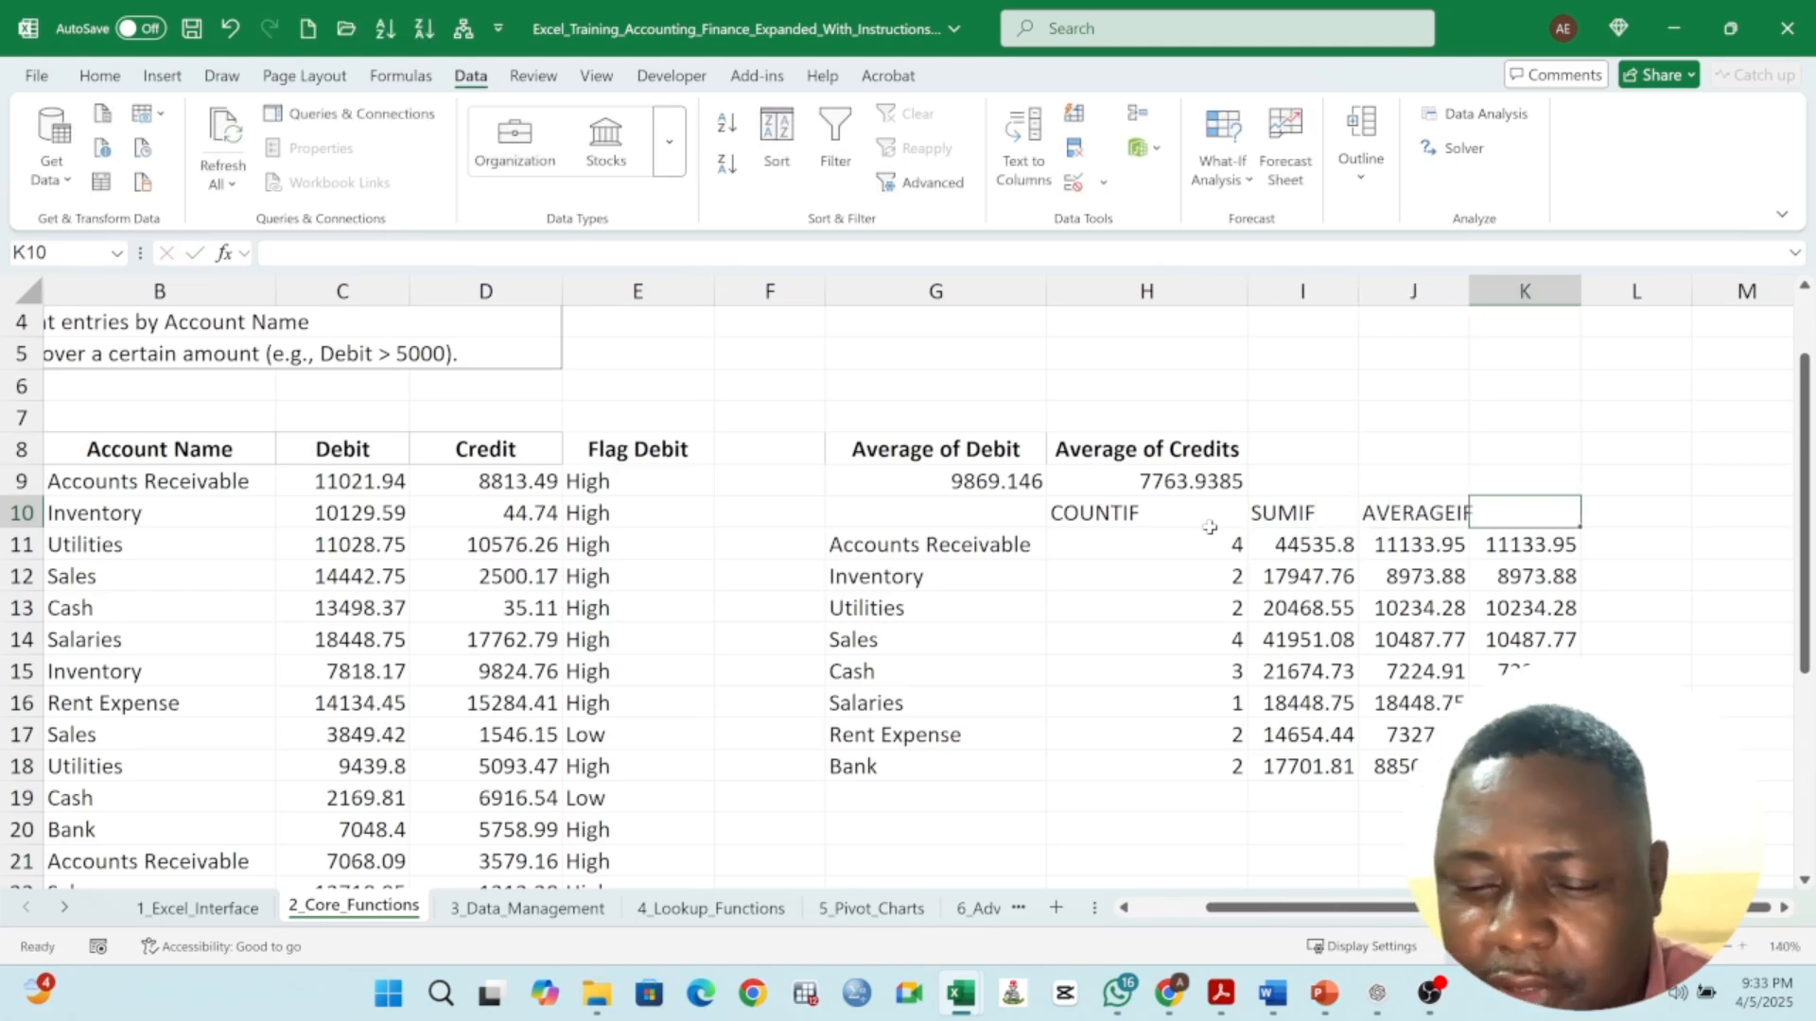
{"action": "type", "text": "AVERAGE"}
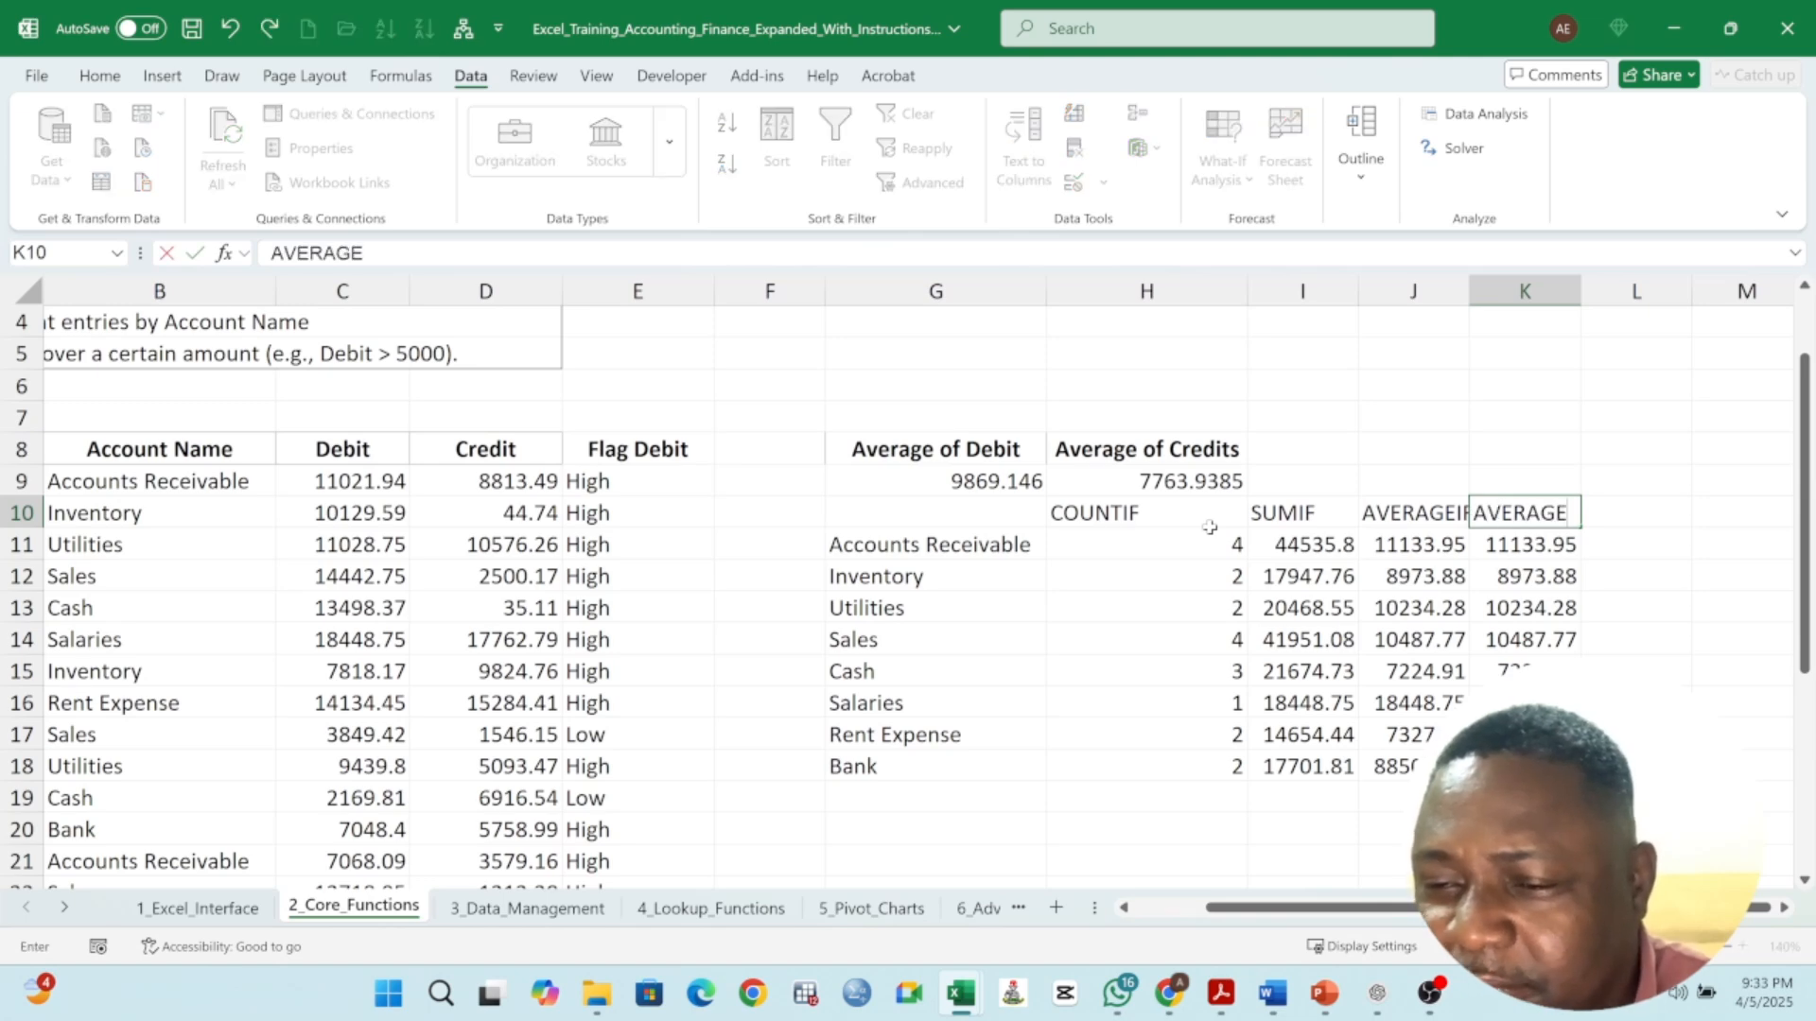
{"action": "key", "text": "Return"}
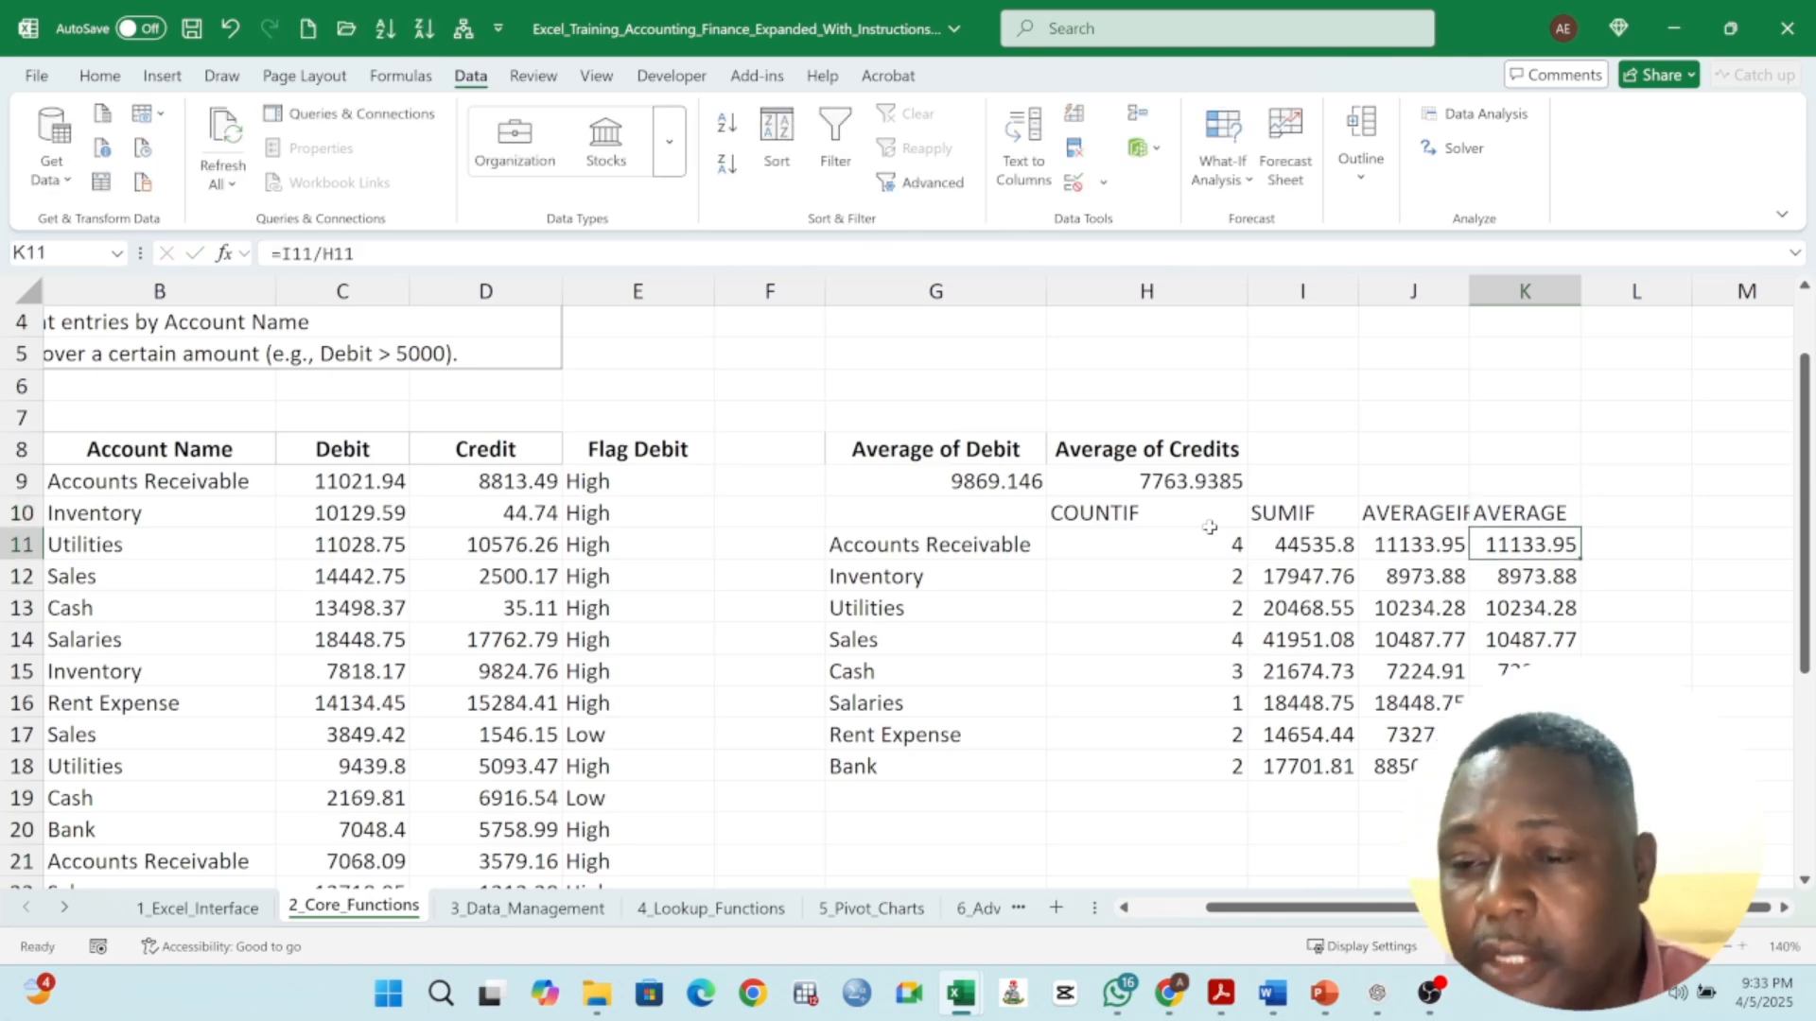
- Widen column J so the AVERAGEIF results and header fit
{"action": "left_click_drag", "start_coordinate": [1469, 293], "coordinate": [1495, 321]}
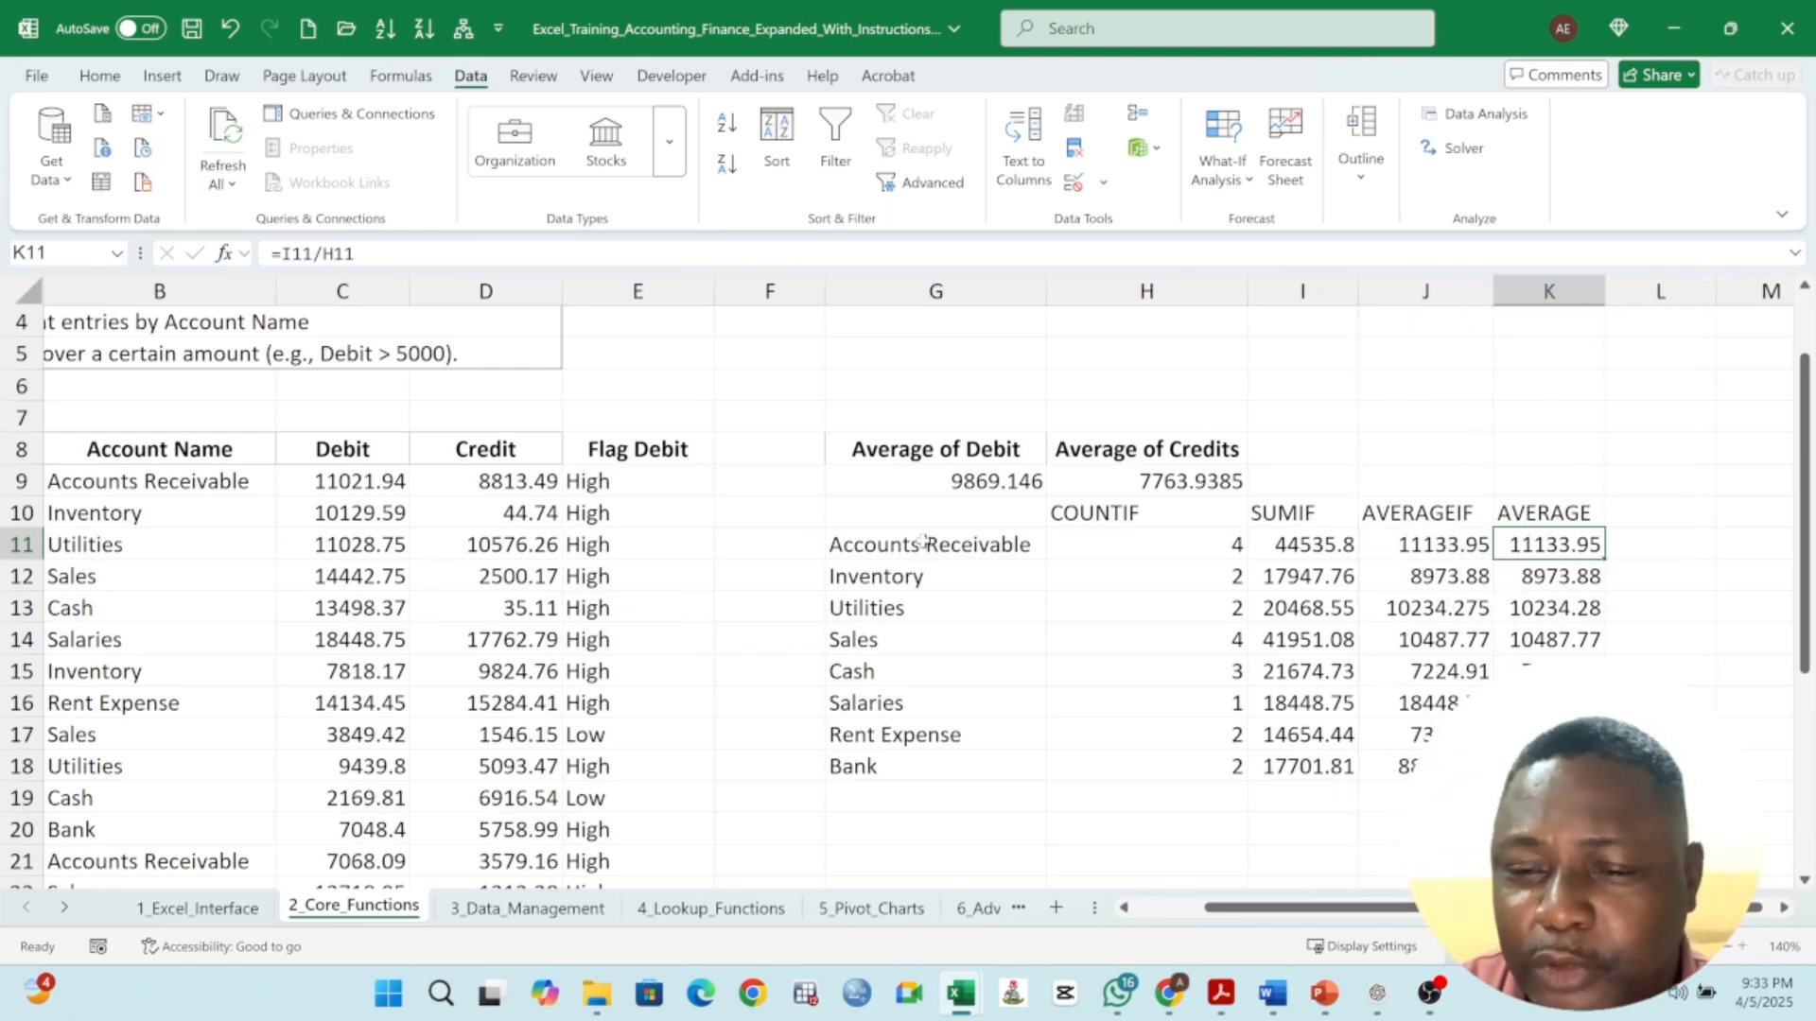
{"action": "scroll", "coordinate": [443, 410], "scroll_direction": "up", "scroll_amount": 1}
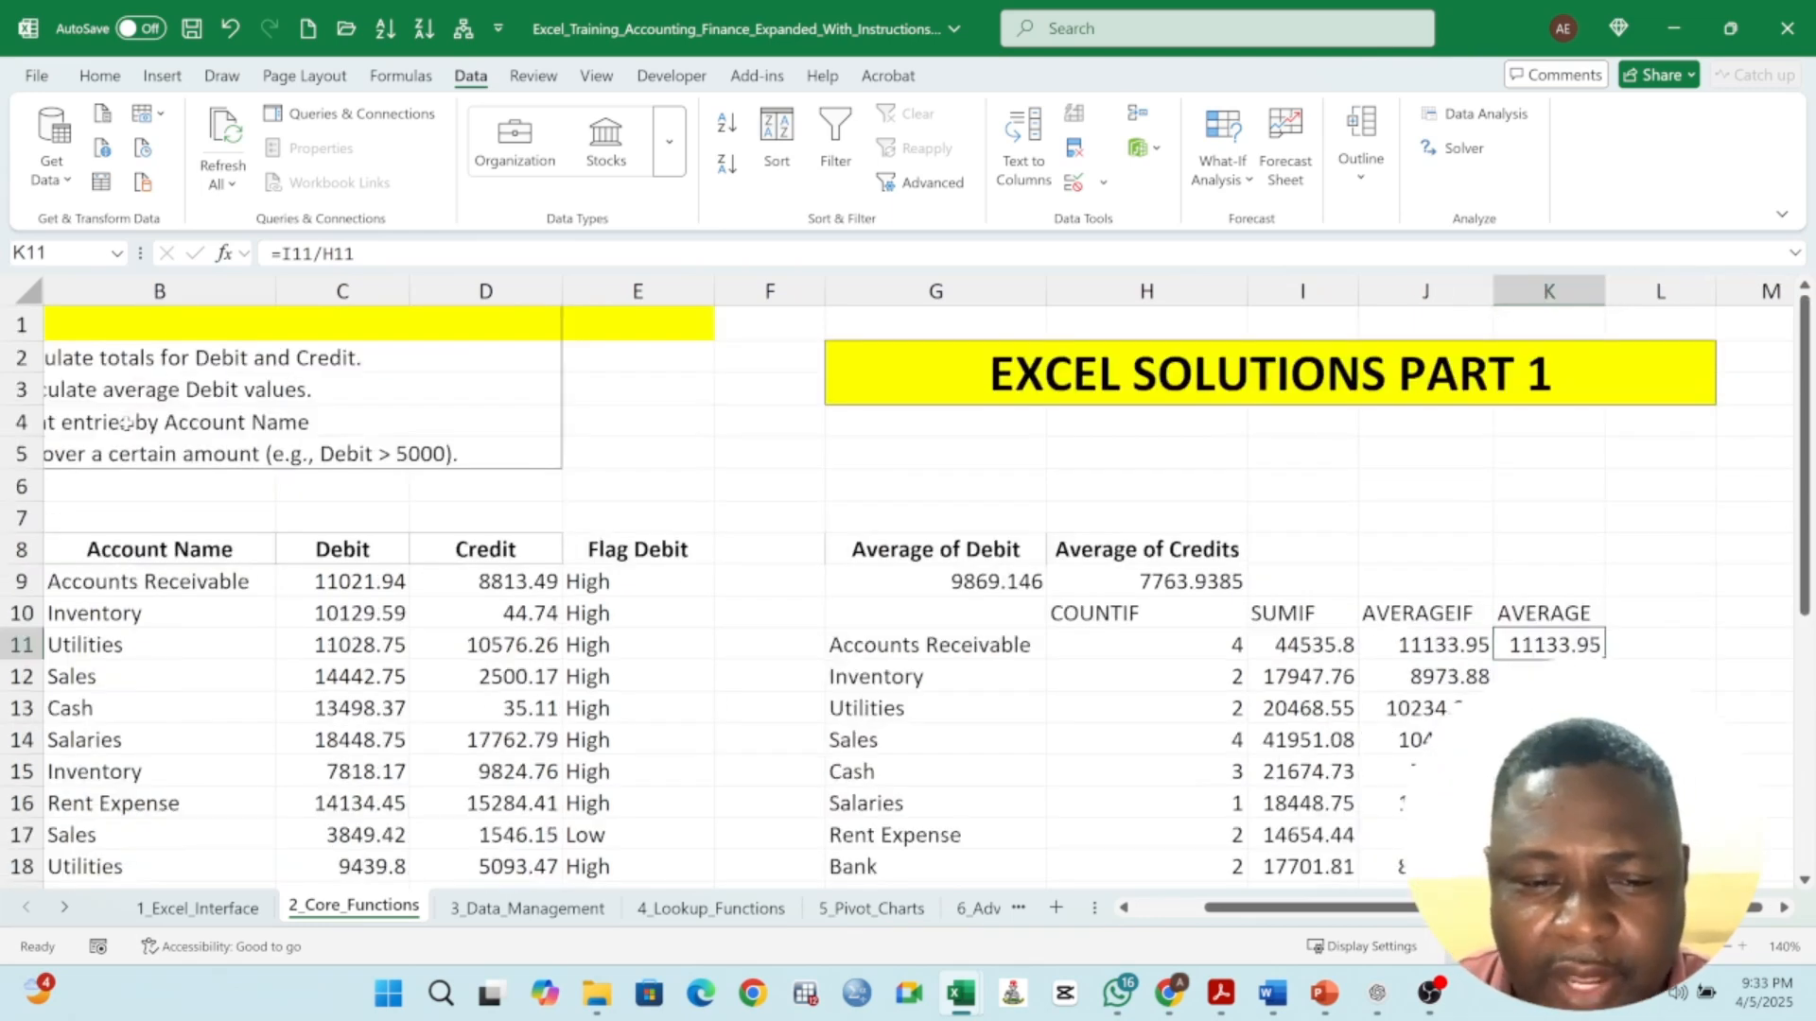
{"action": "scroll", "coordinate": [463, 430], "scroll_direction": "left", "scroll_amount": 1}
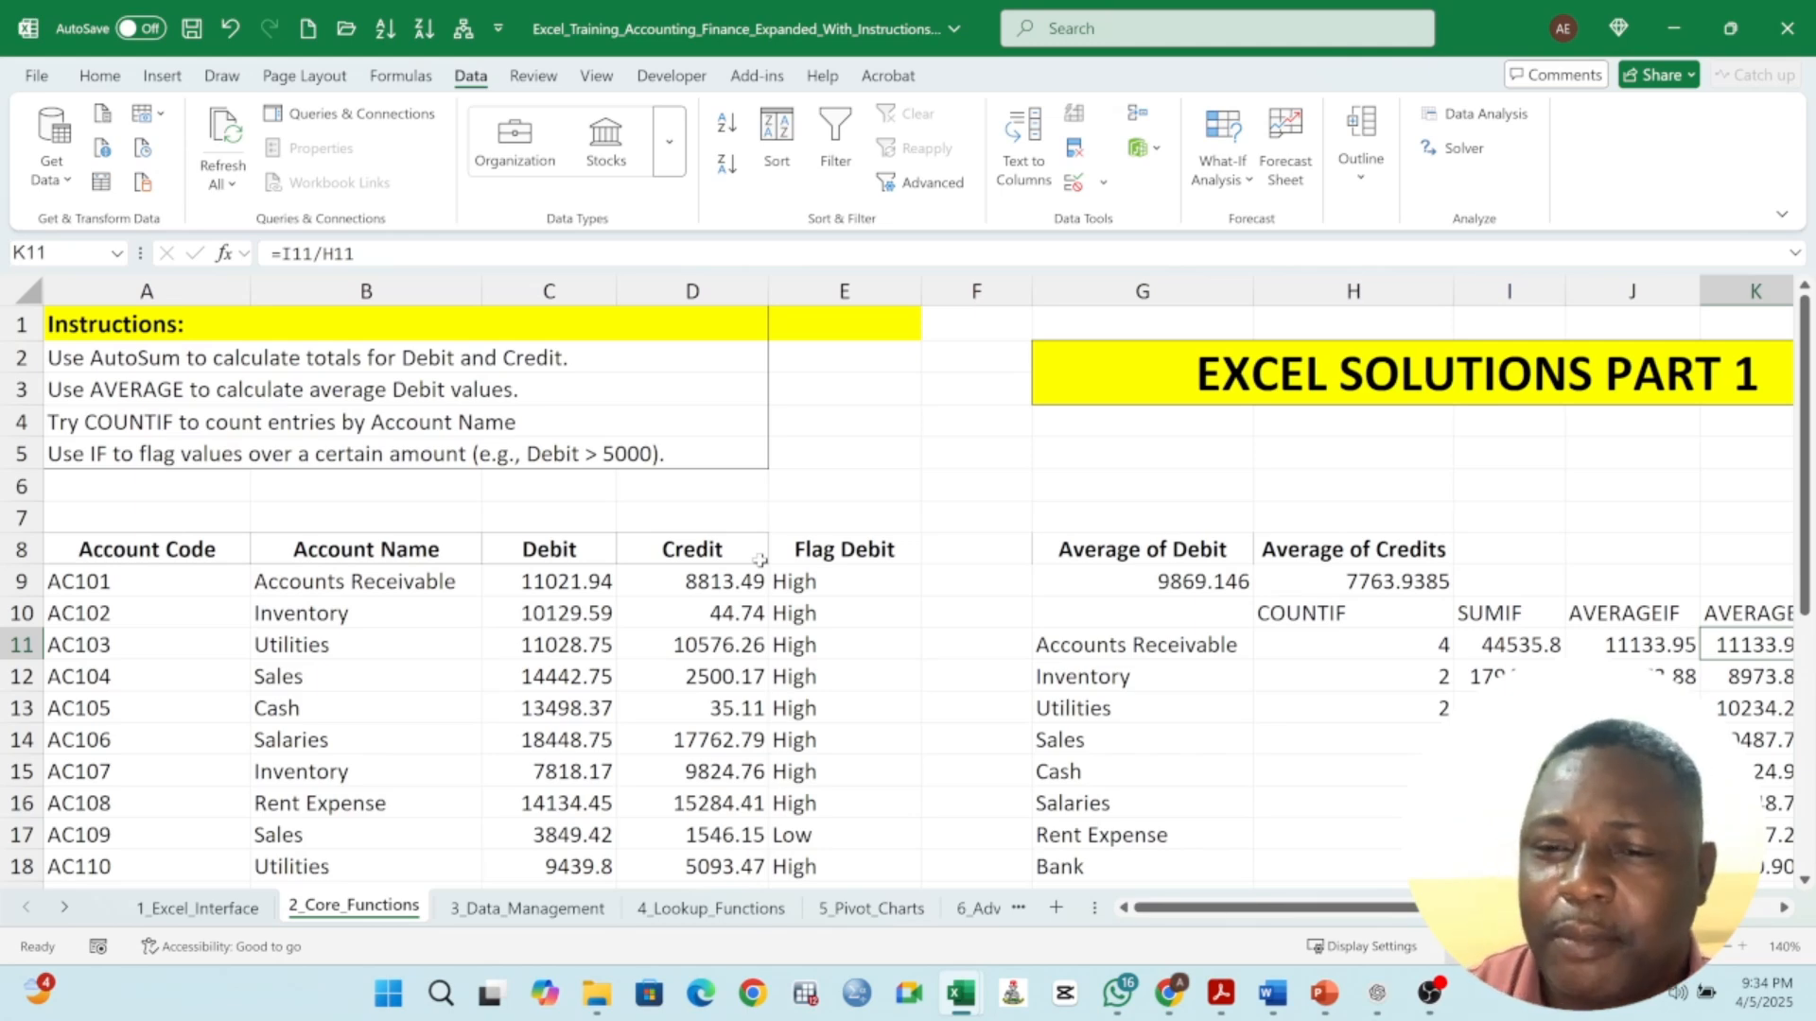
{"action": "scroll", "coordinate": [908, 586], "scroll_direction": "down", "scroll_amount": 2}
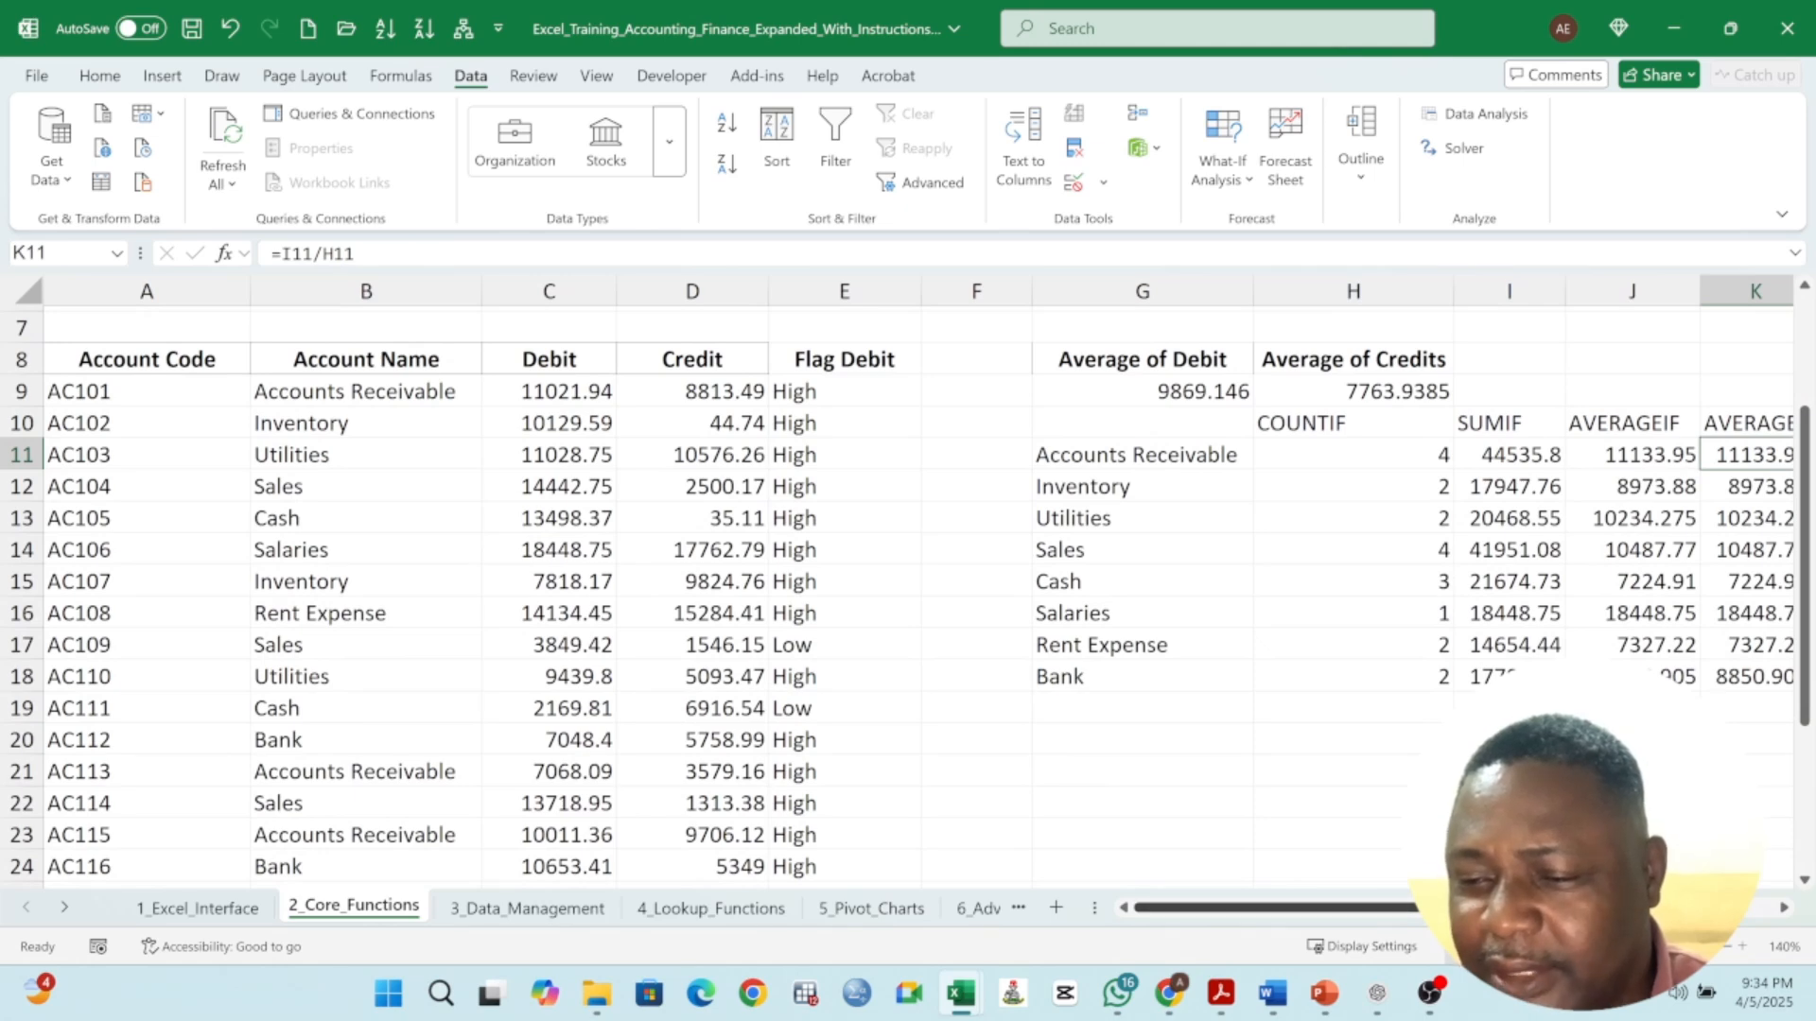
{"action": "scroll", "coordinate": [906, 593], "scroll_direction": "right", "scroll_amount": 3}
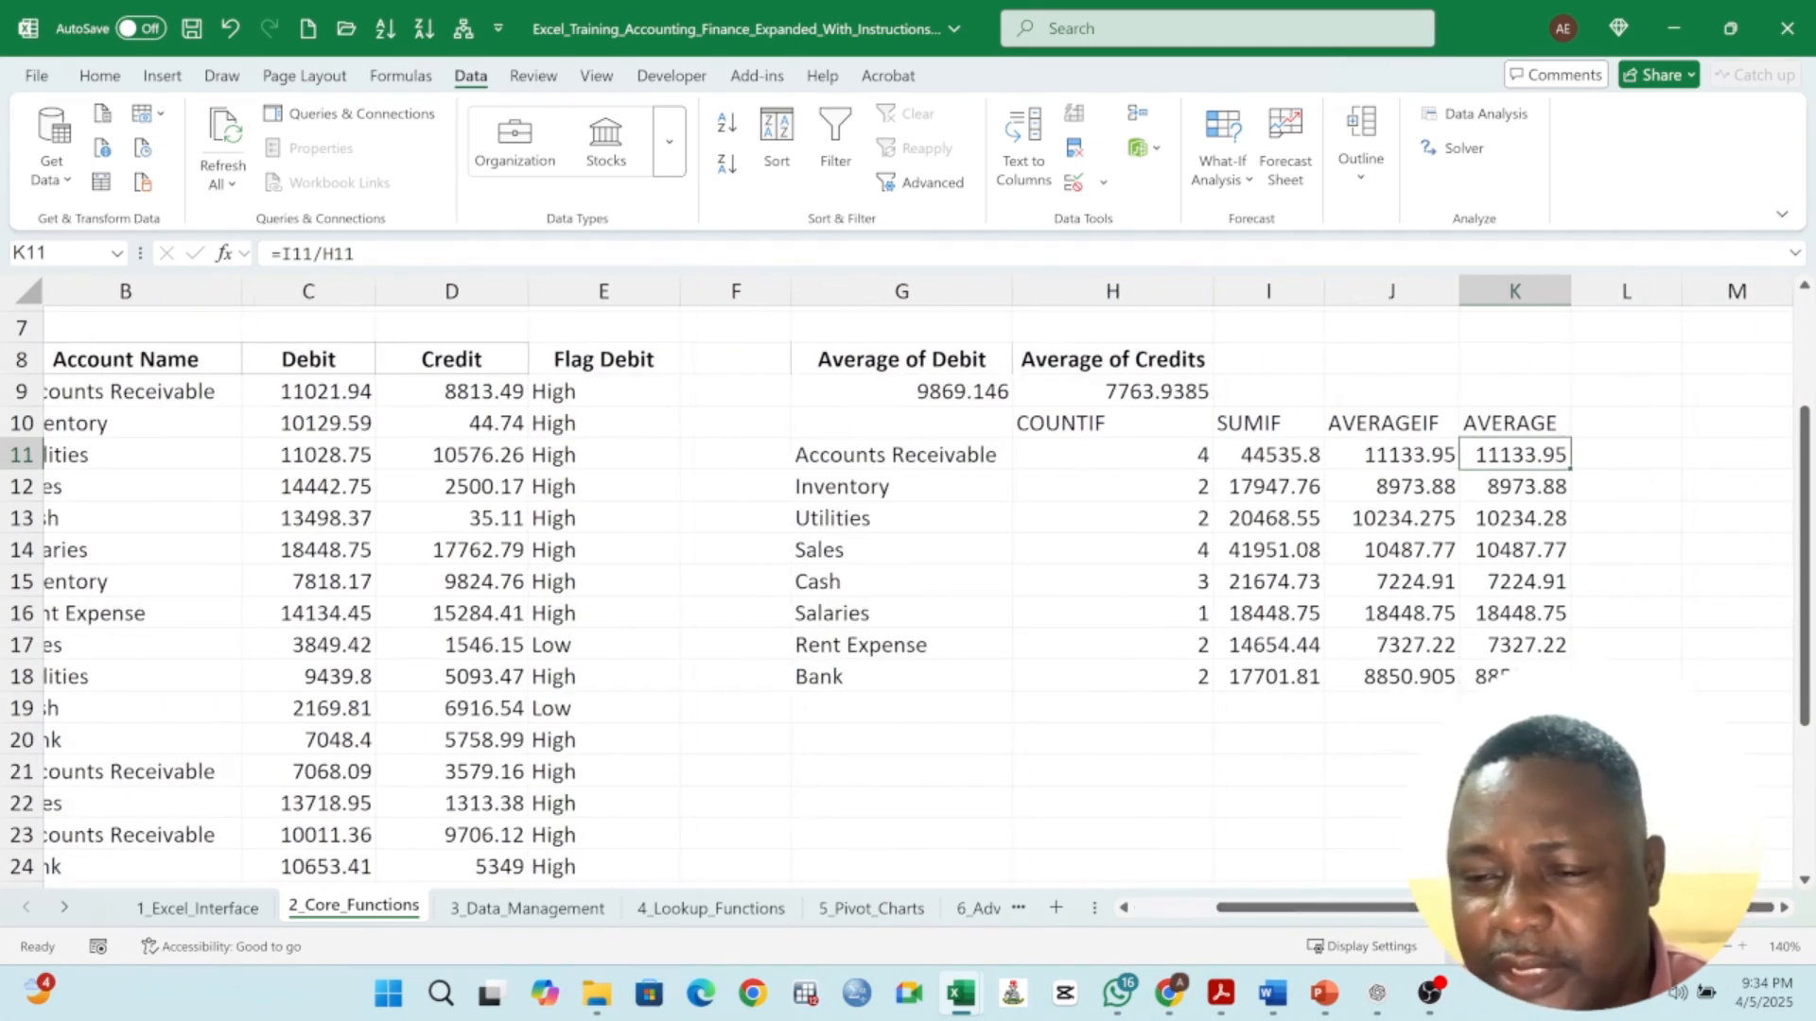
{"action": "scroll", "coordinate": [908, 593], "scroll_direction": "down", "scroll_amount": 2}
{"action": "scroll", "coordinate": [1503, 348], "scroll_direction": "up", "scroll_amount": 1}
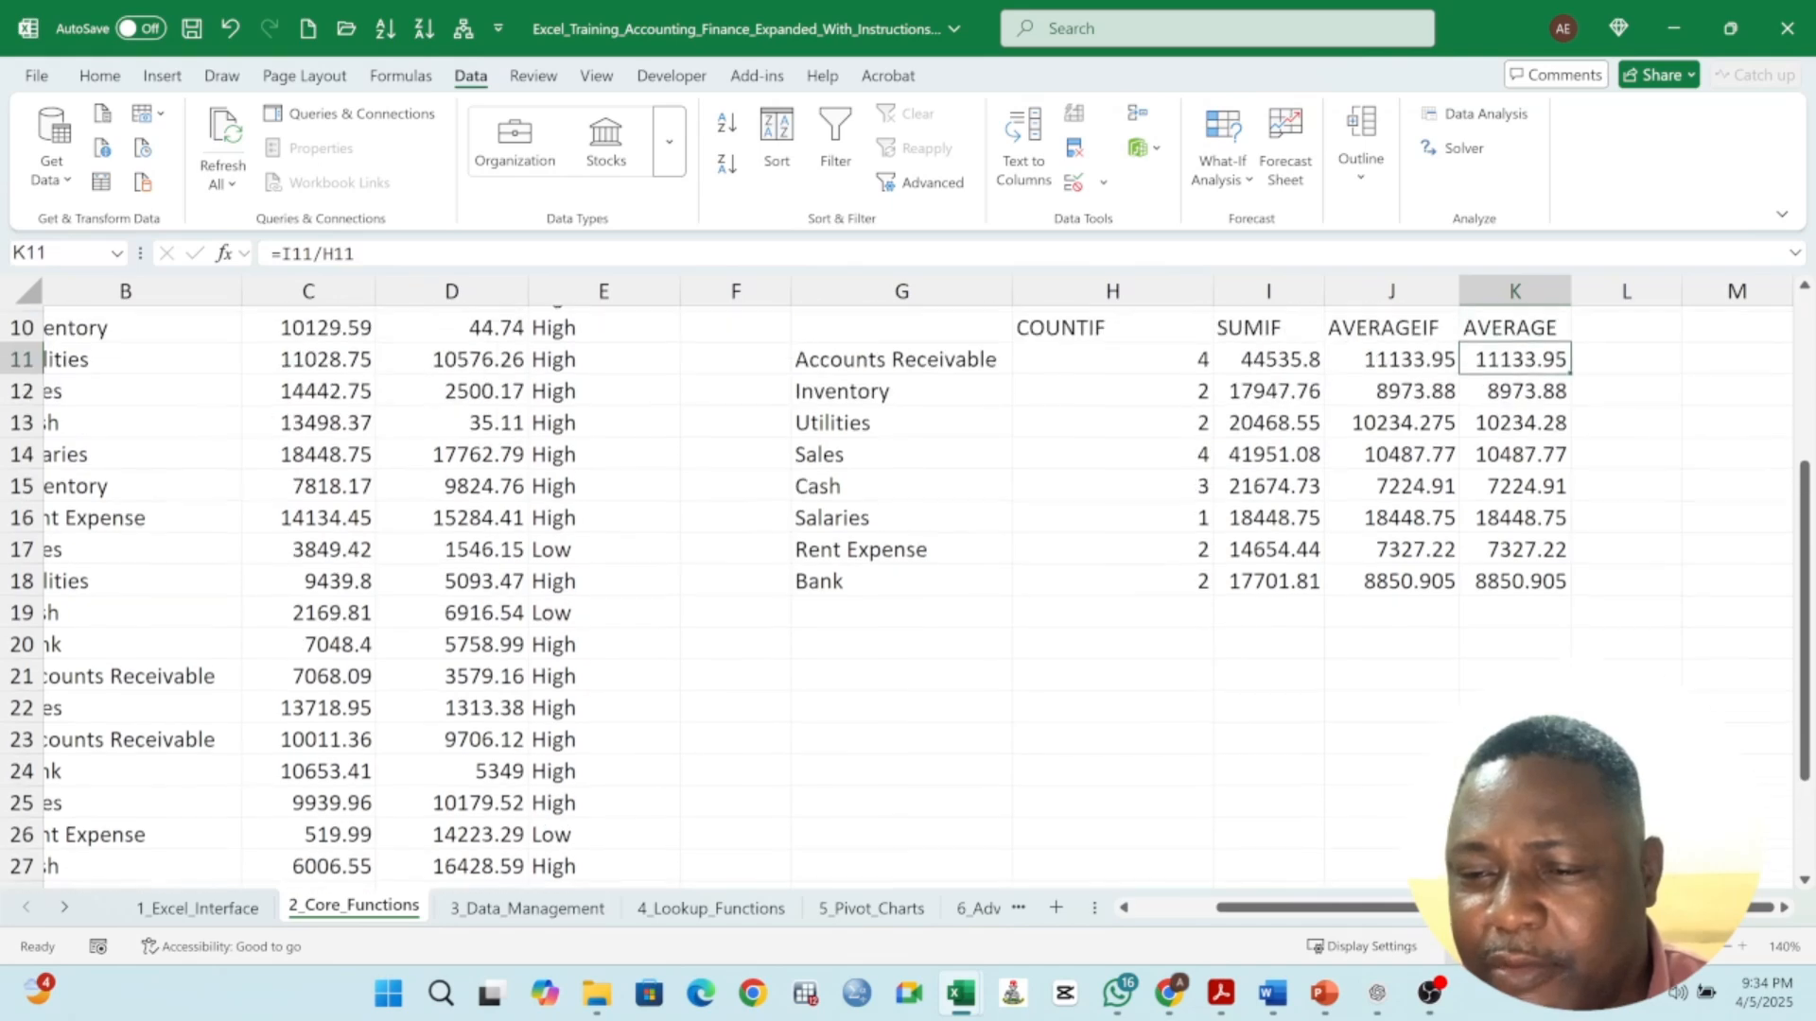
- Select the header labels in H10 through K10 and make them bold
{"action": "left_click", "coordinate": [1504, 339]}
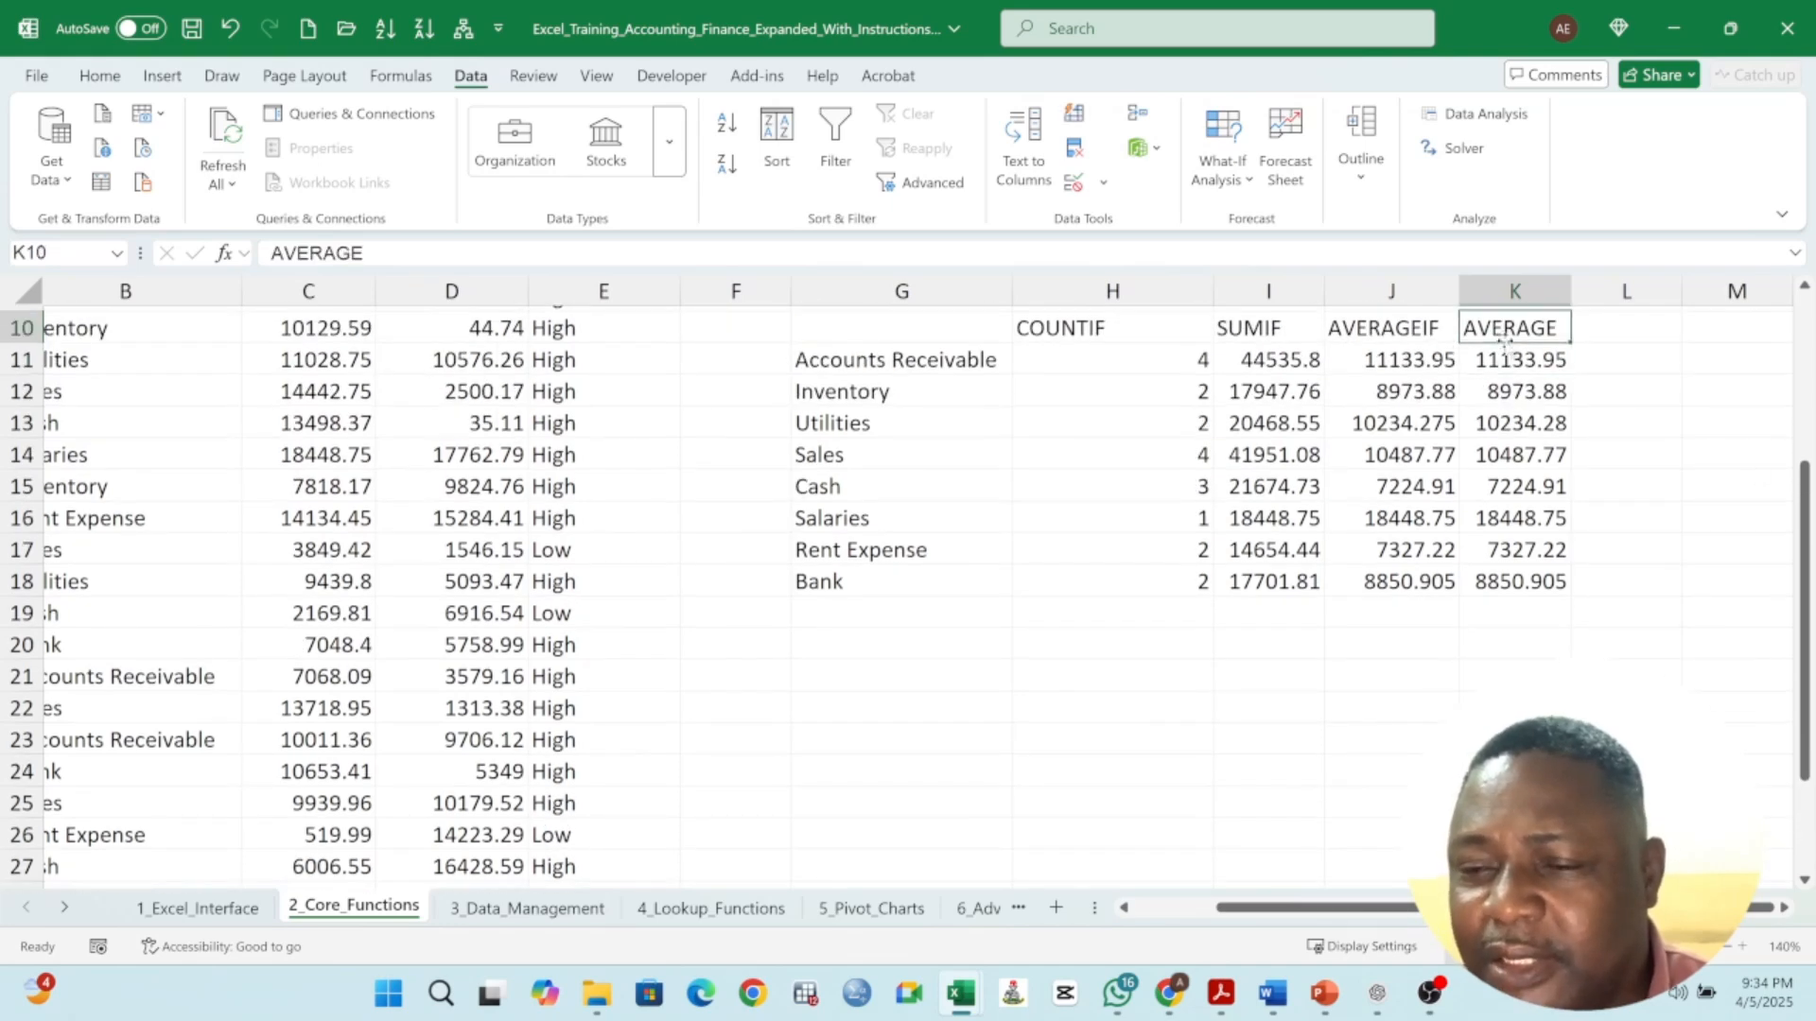
{"action": "left_click_drag", "start_coordinate": [1045, 333], "coordinate": [1524, 331]}
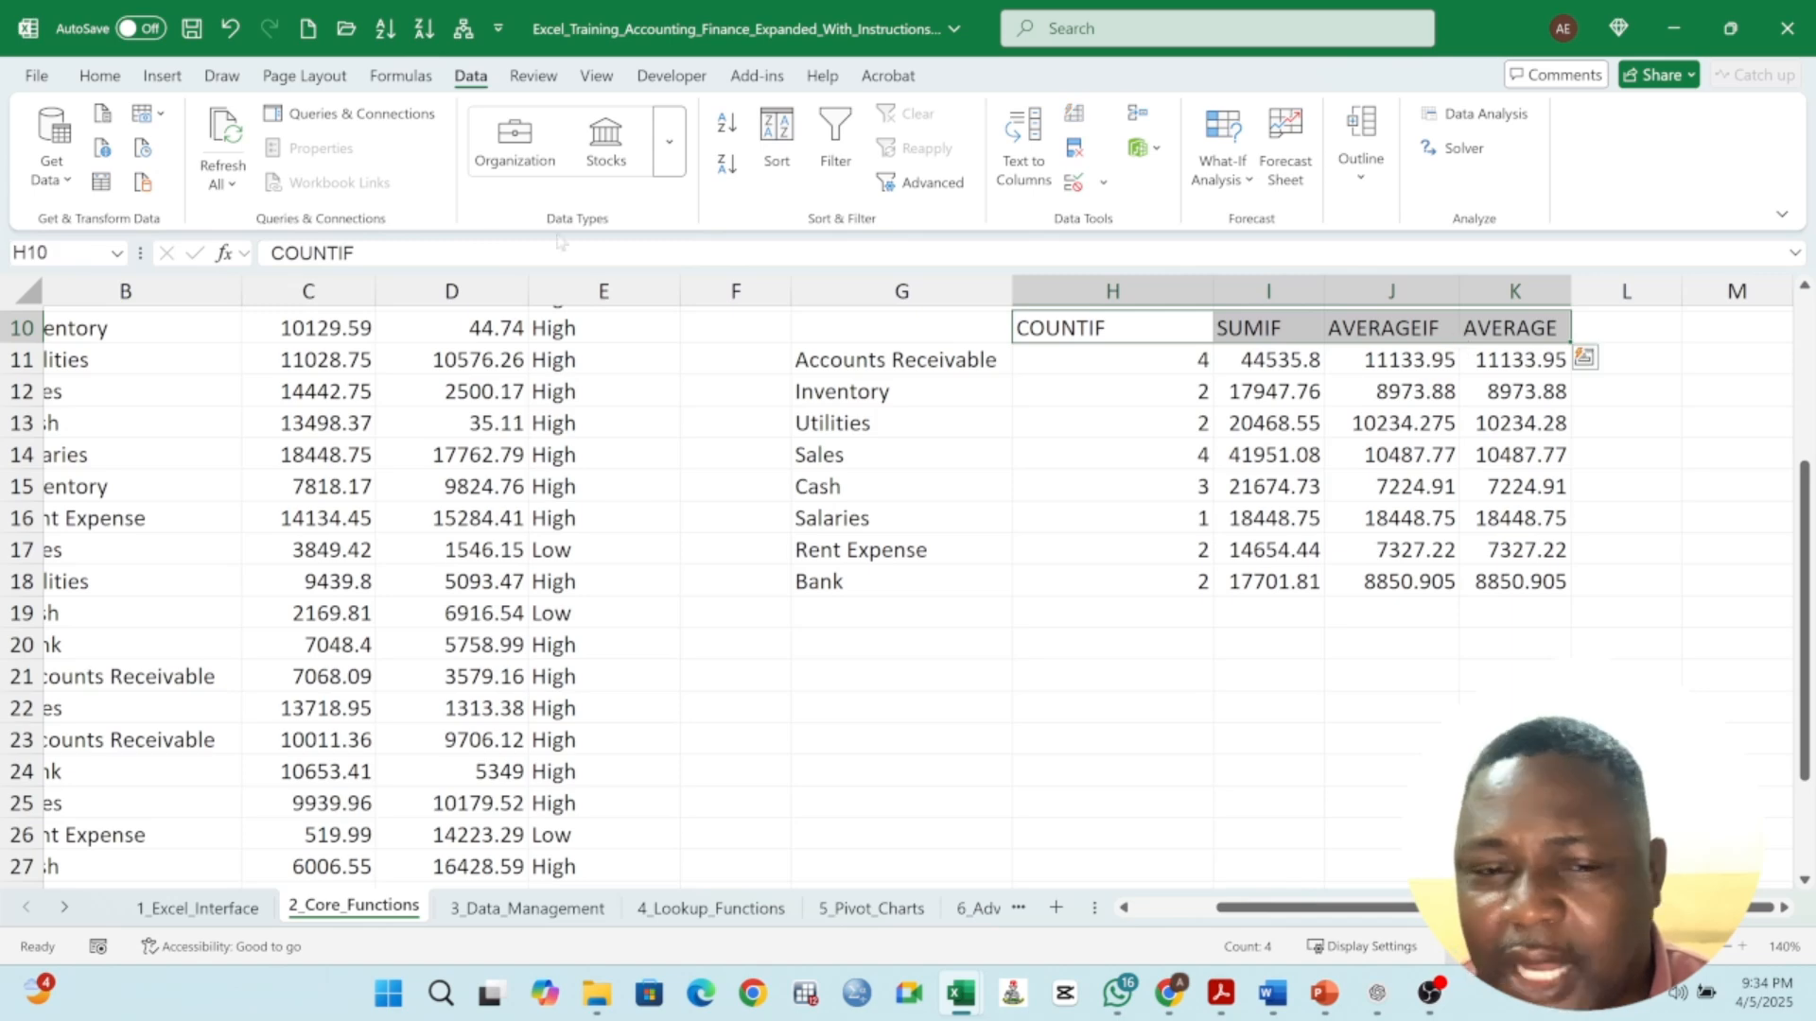
{"action": "left_click", "coordinate": [99, 76]}
{"action": "left_click", "coordinate": [181, 148]}
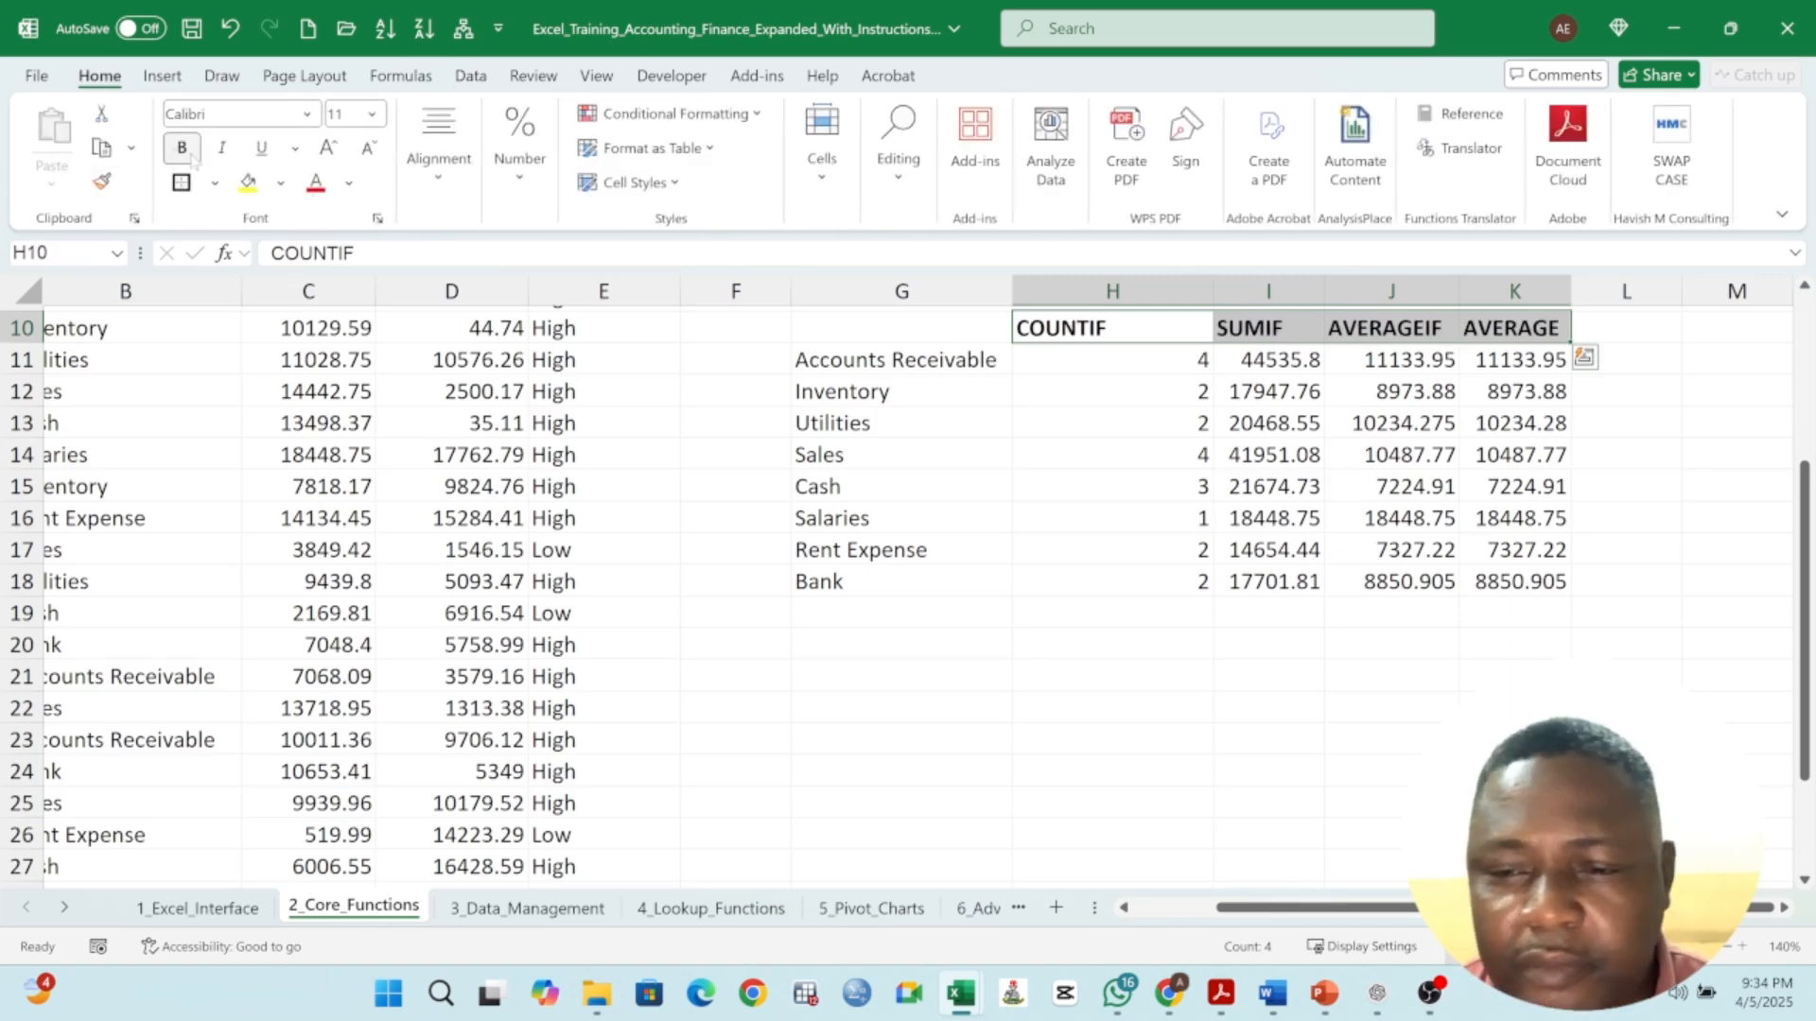
- Open and review the SUMIF, AVERAGEIF and division formulas in row 11 without changing them
{"action": "left_click", "coordinate": [1267, 420]}
{"action": "left_click", "coordinate": [1409, 332]}
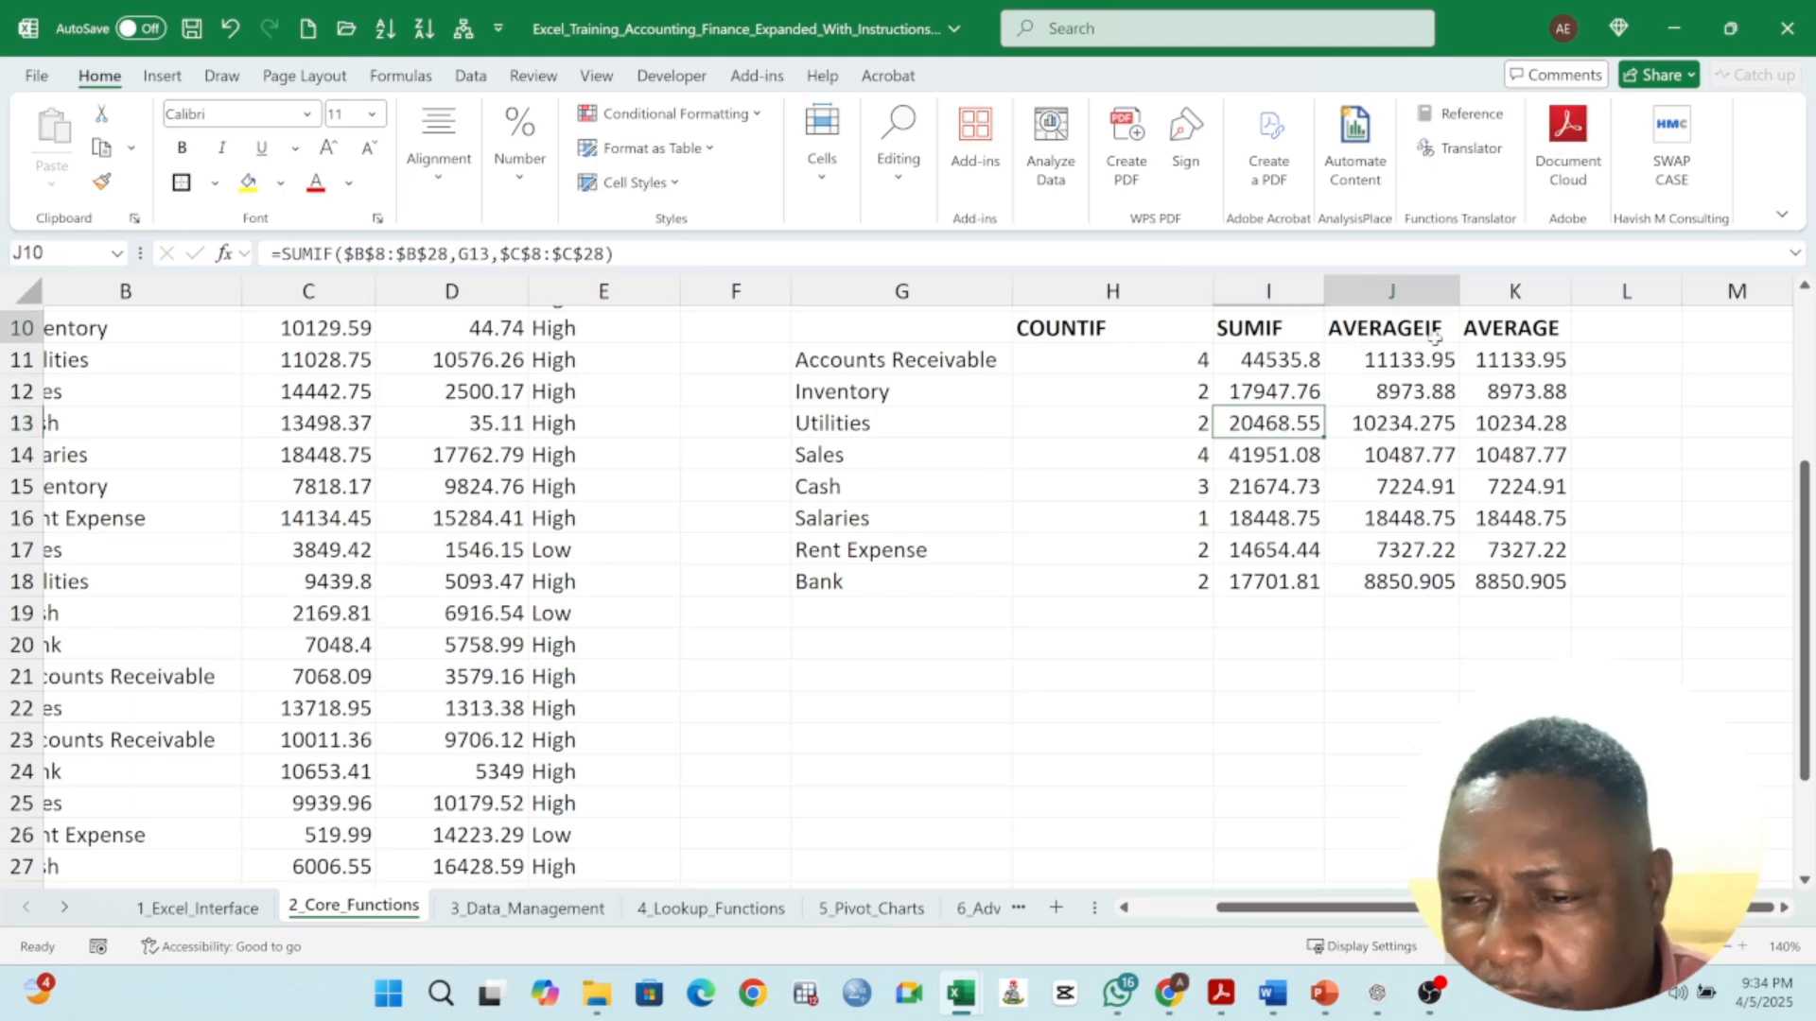
{"action": "double_click", "coordinate": [1282, 365]}
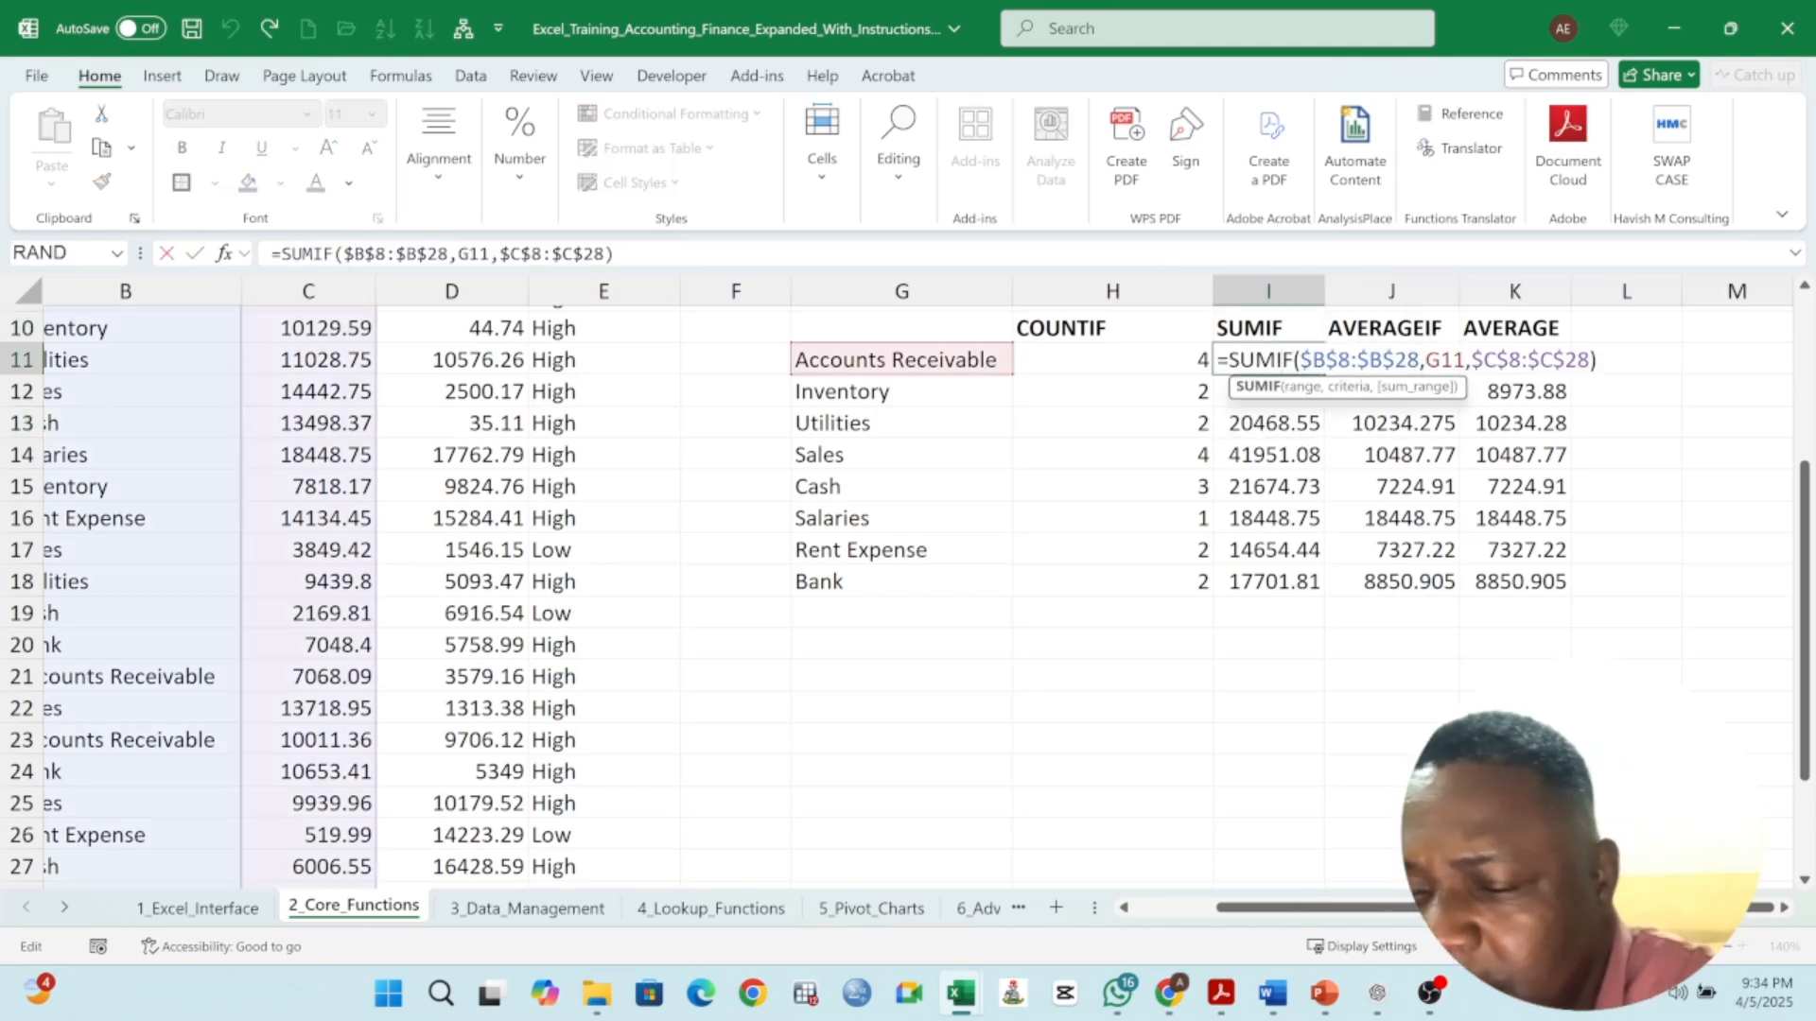
{"action": "key", "text": "Return"}
{"action": "double_click", "coordinate": [1390, 364]}
{"action": "key", "text": "Return"}
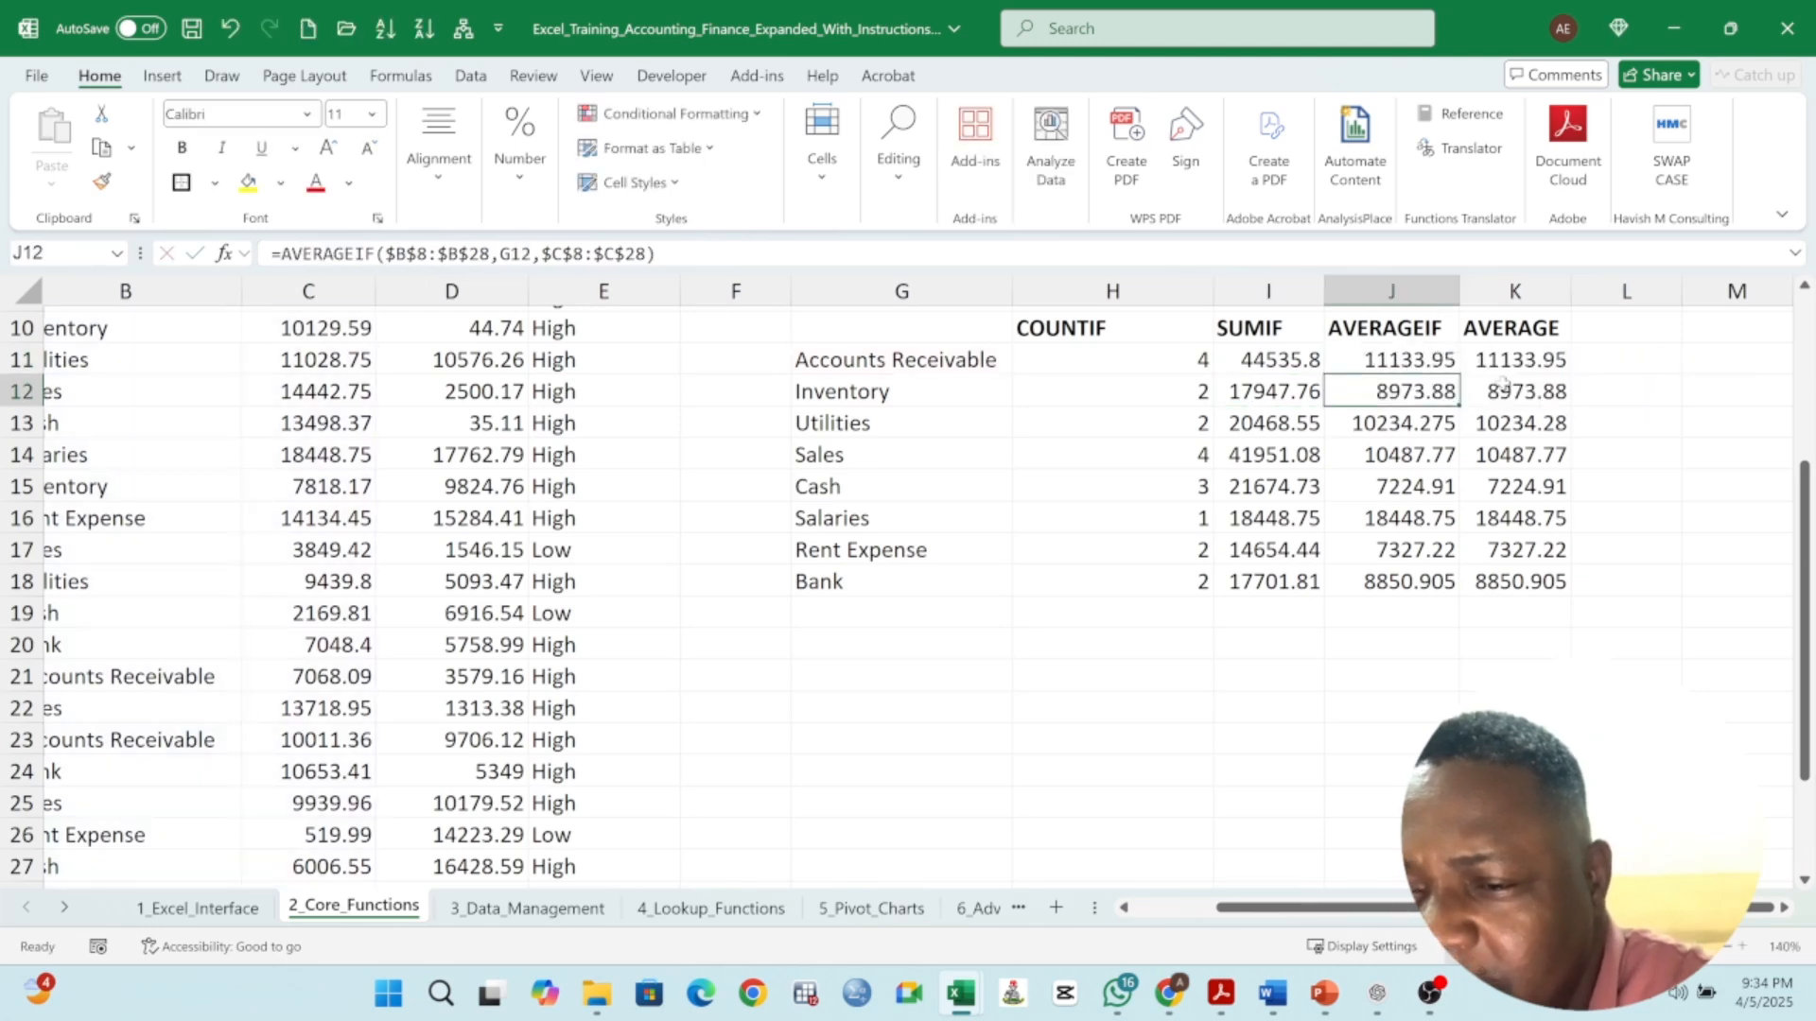
{"action": "left_click", "coordinate": [1509, 360]}
{"action": "double_click", "coordinate": [1508, 360]}
{"action": "key", "text": "Return"}
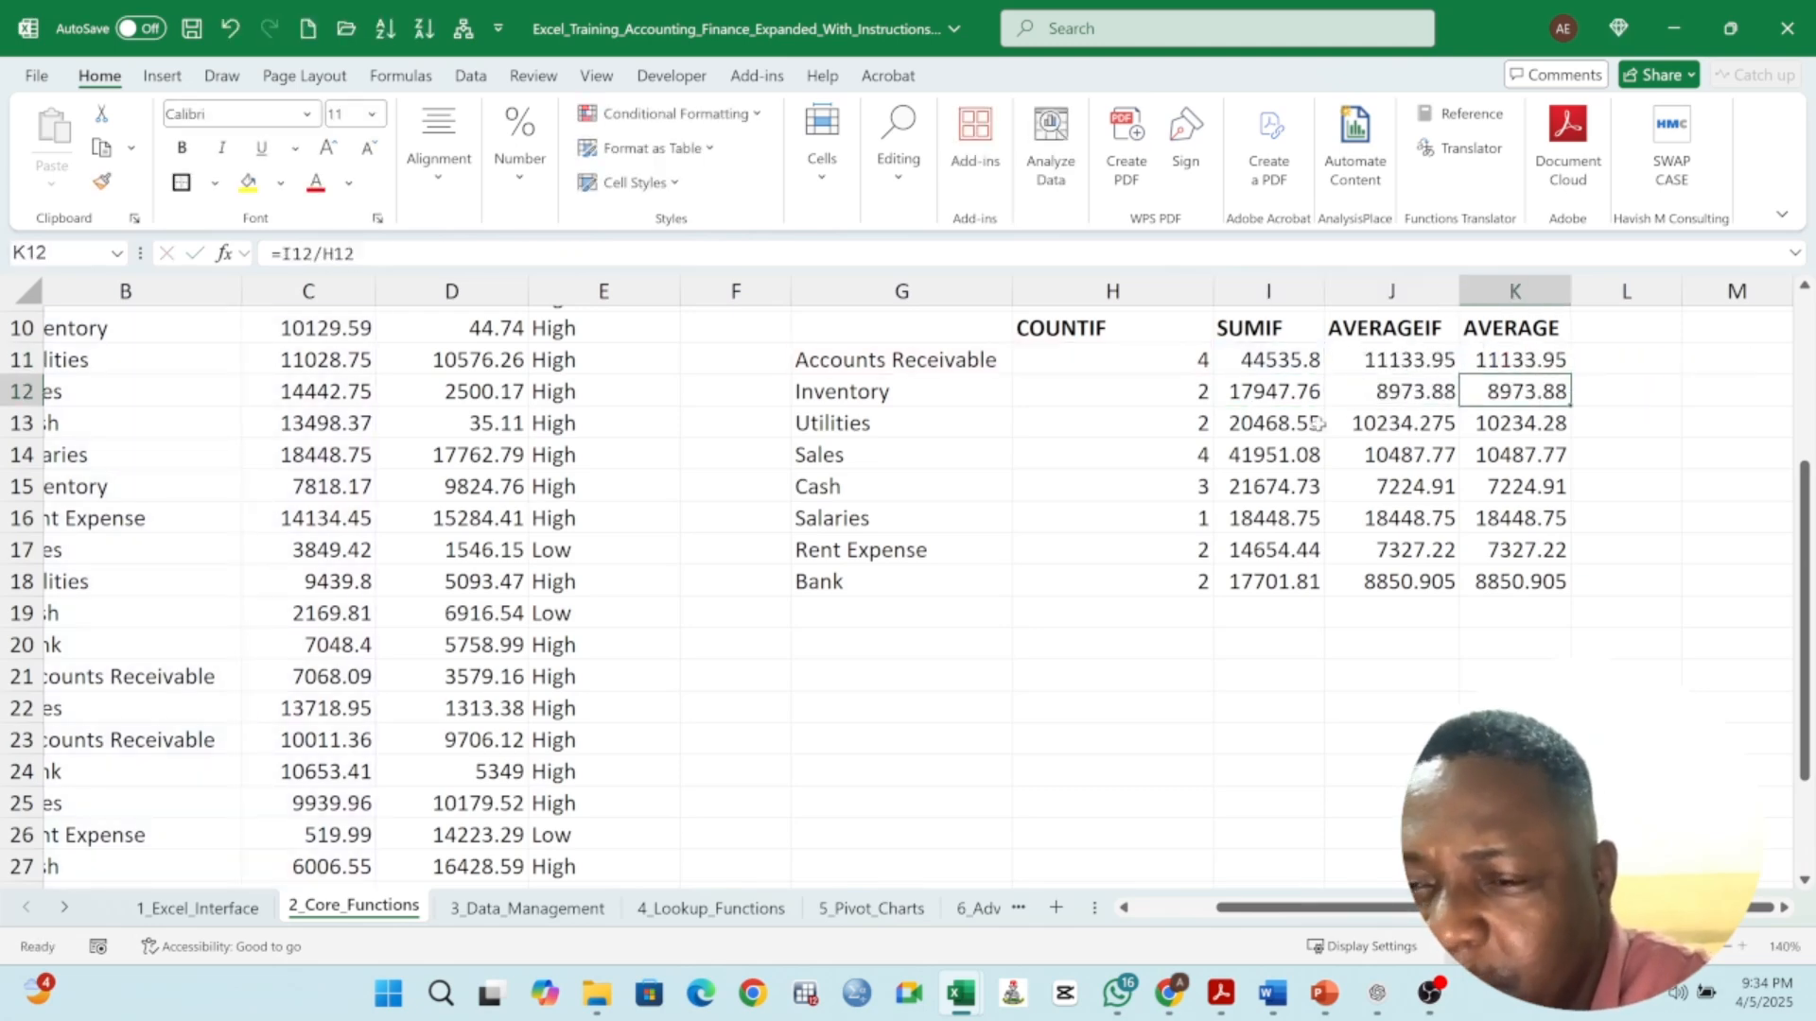
- Review the Average of Debit, Average of Credits and Debit and Credit total formulas
{"action": "scroll", "coordinate": [1030, 456], "scroll_direction": "up", "scroll_amount": 2}
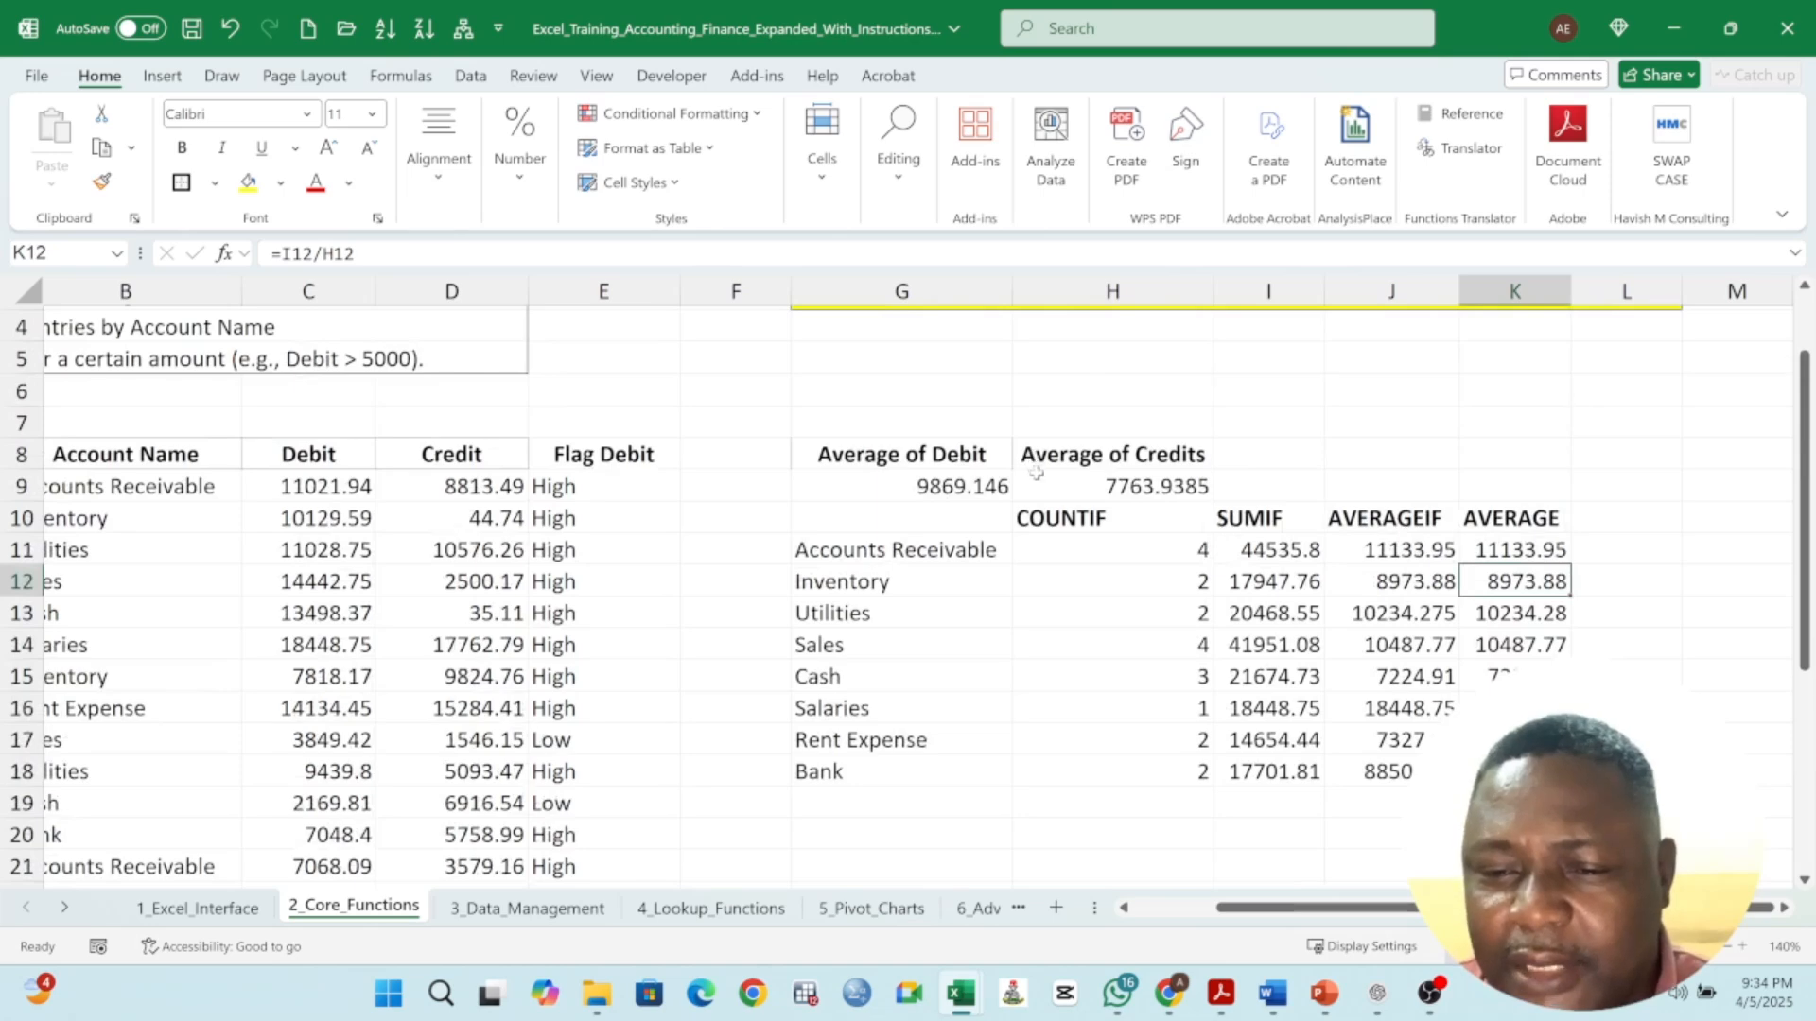
{"action": "left_click", "coordinate": [966, 489]}
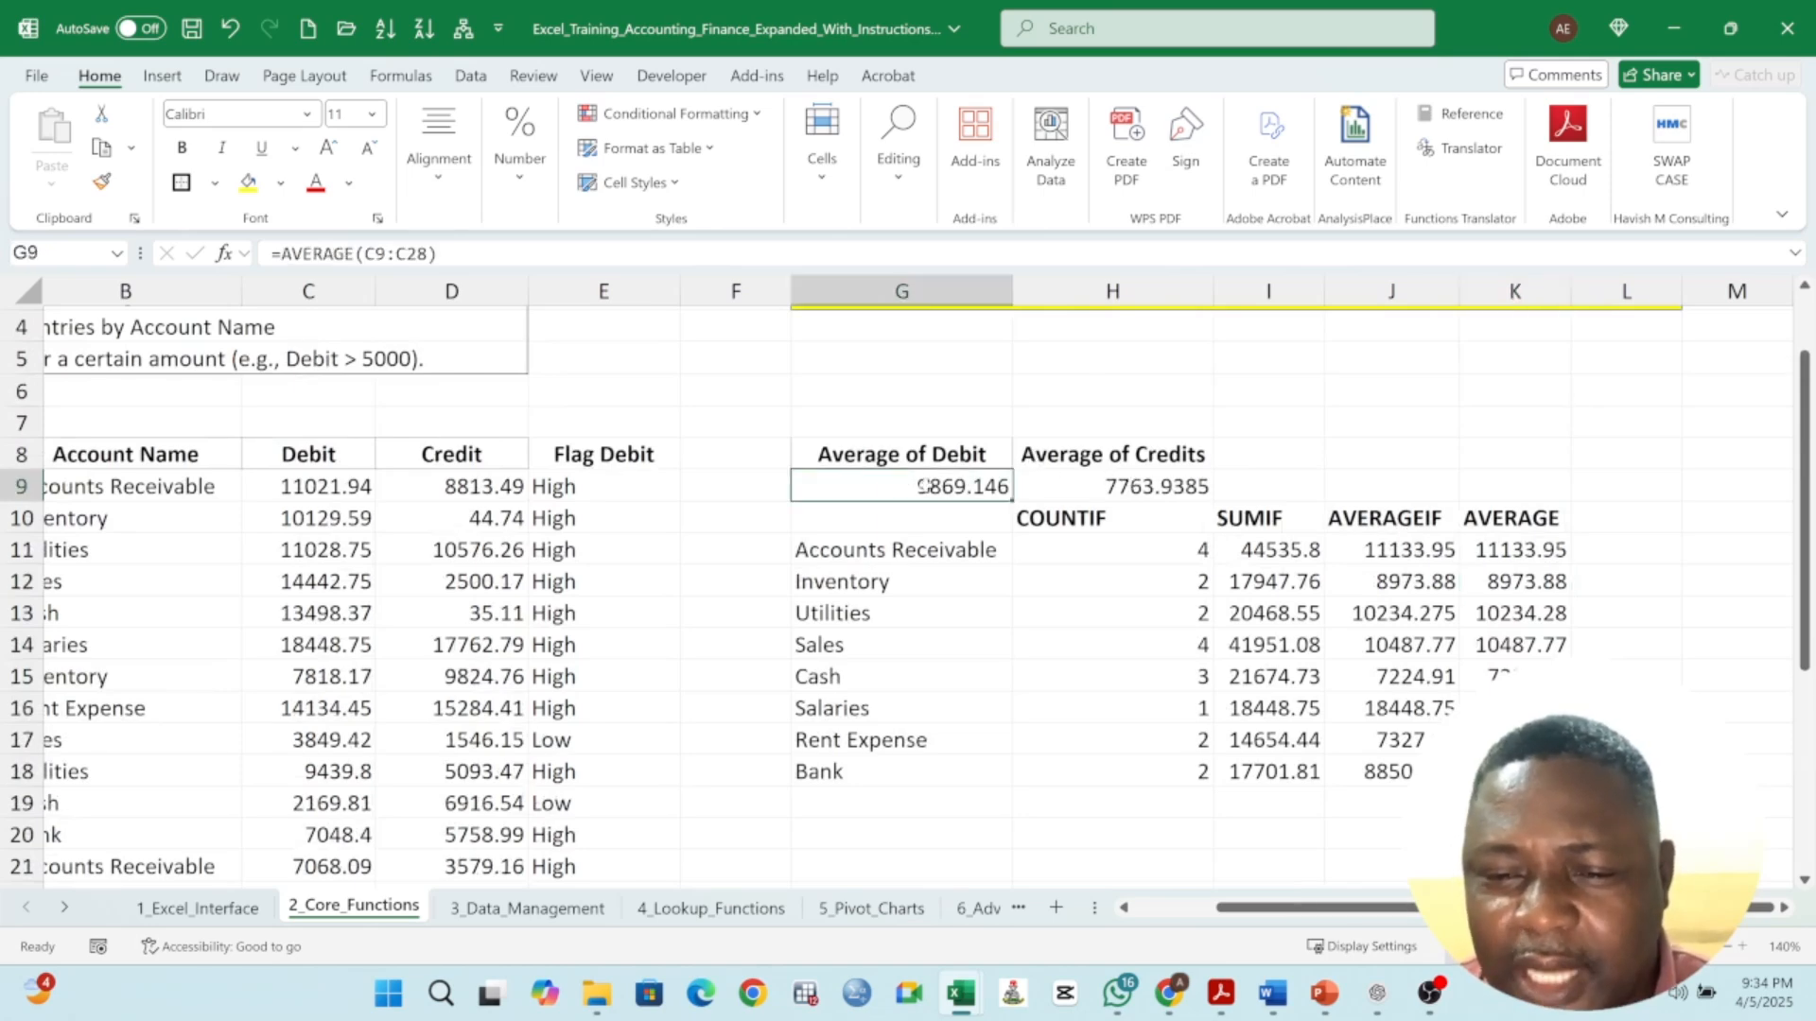
{"action": "left_click", "coordinate": [1141, 494]}
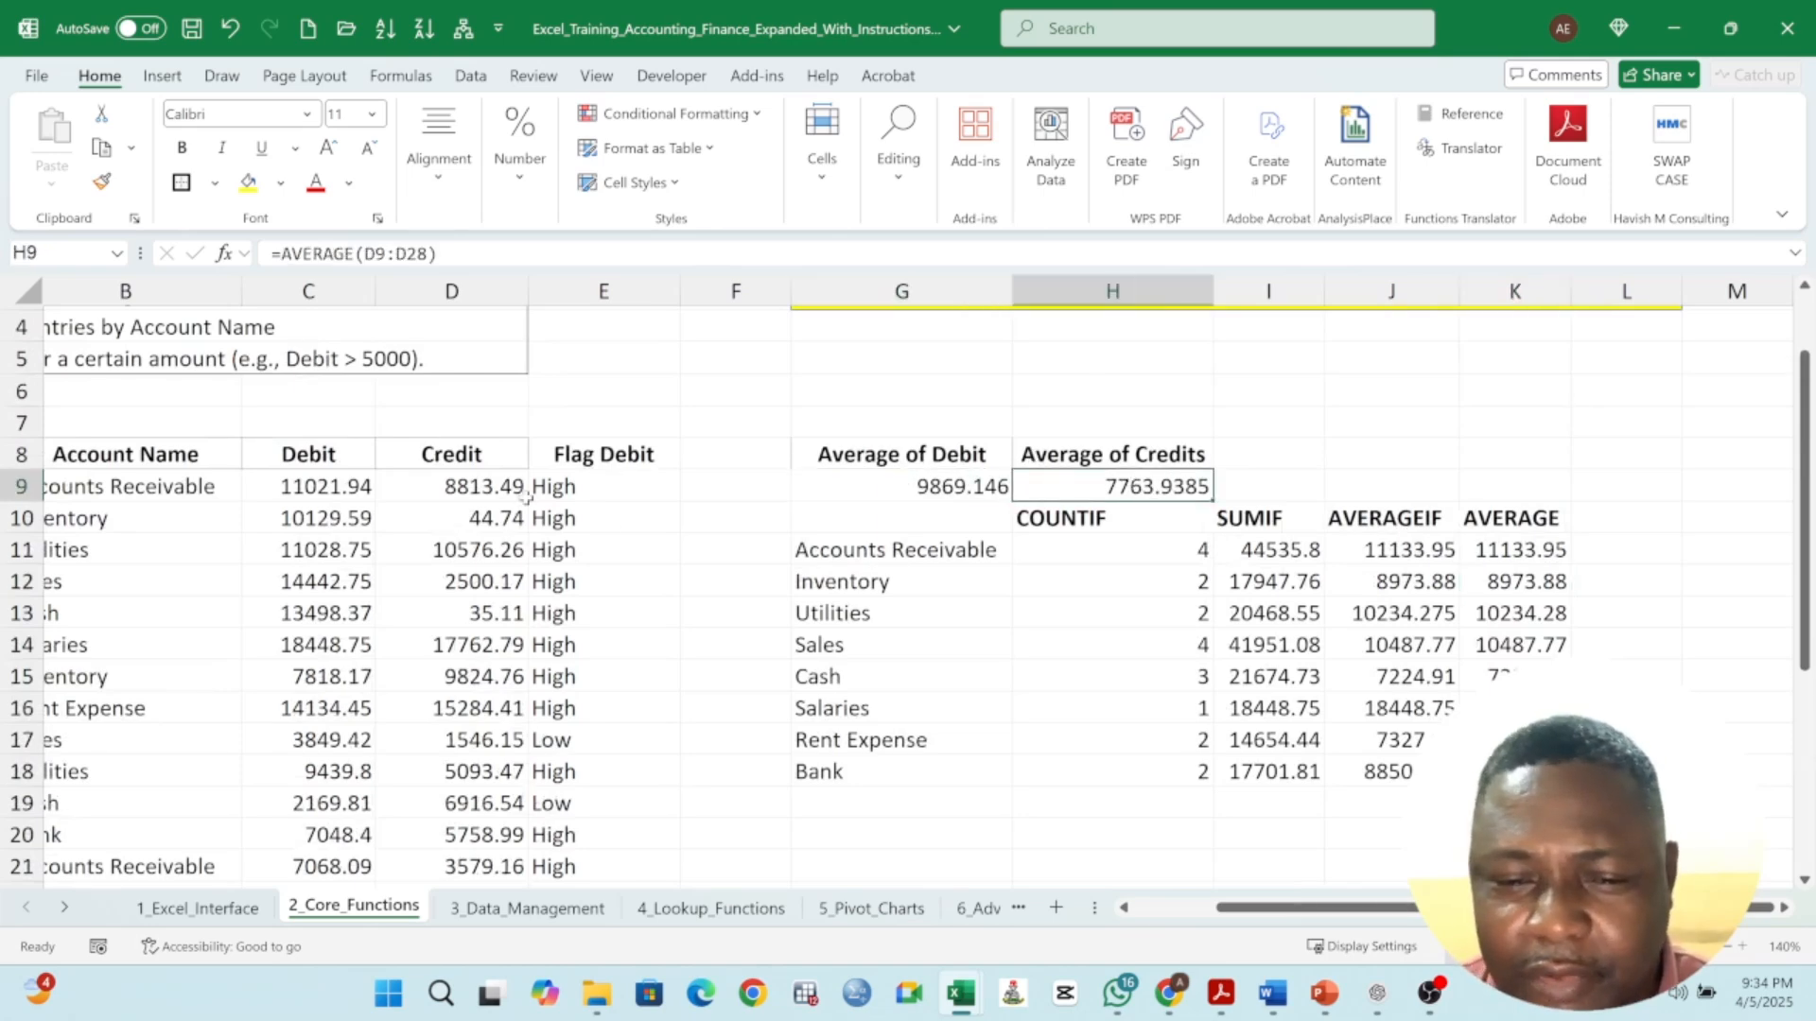
{"action": "scroll", "coordinate": [911, 584], "scroll_direction": "up", "scroll_amount": 1}
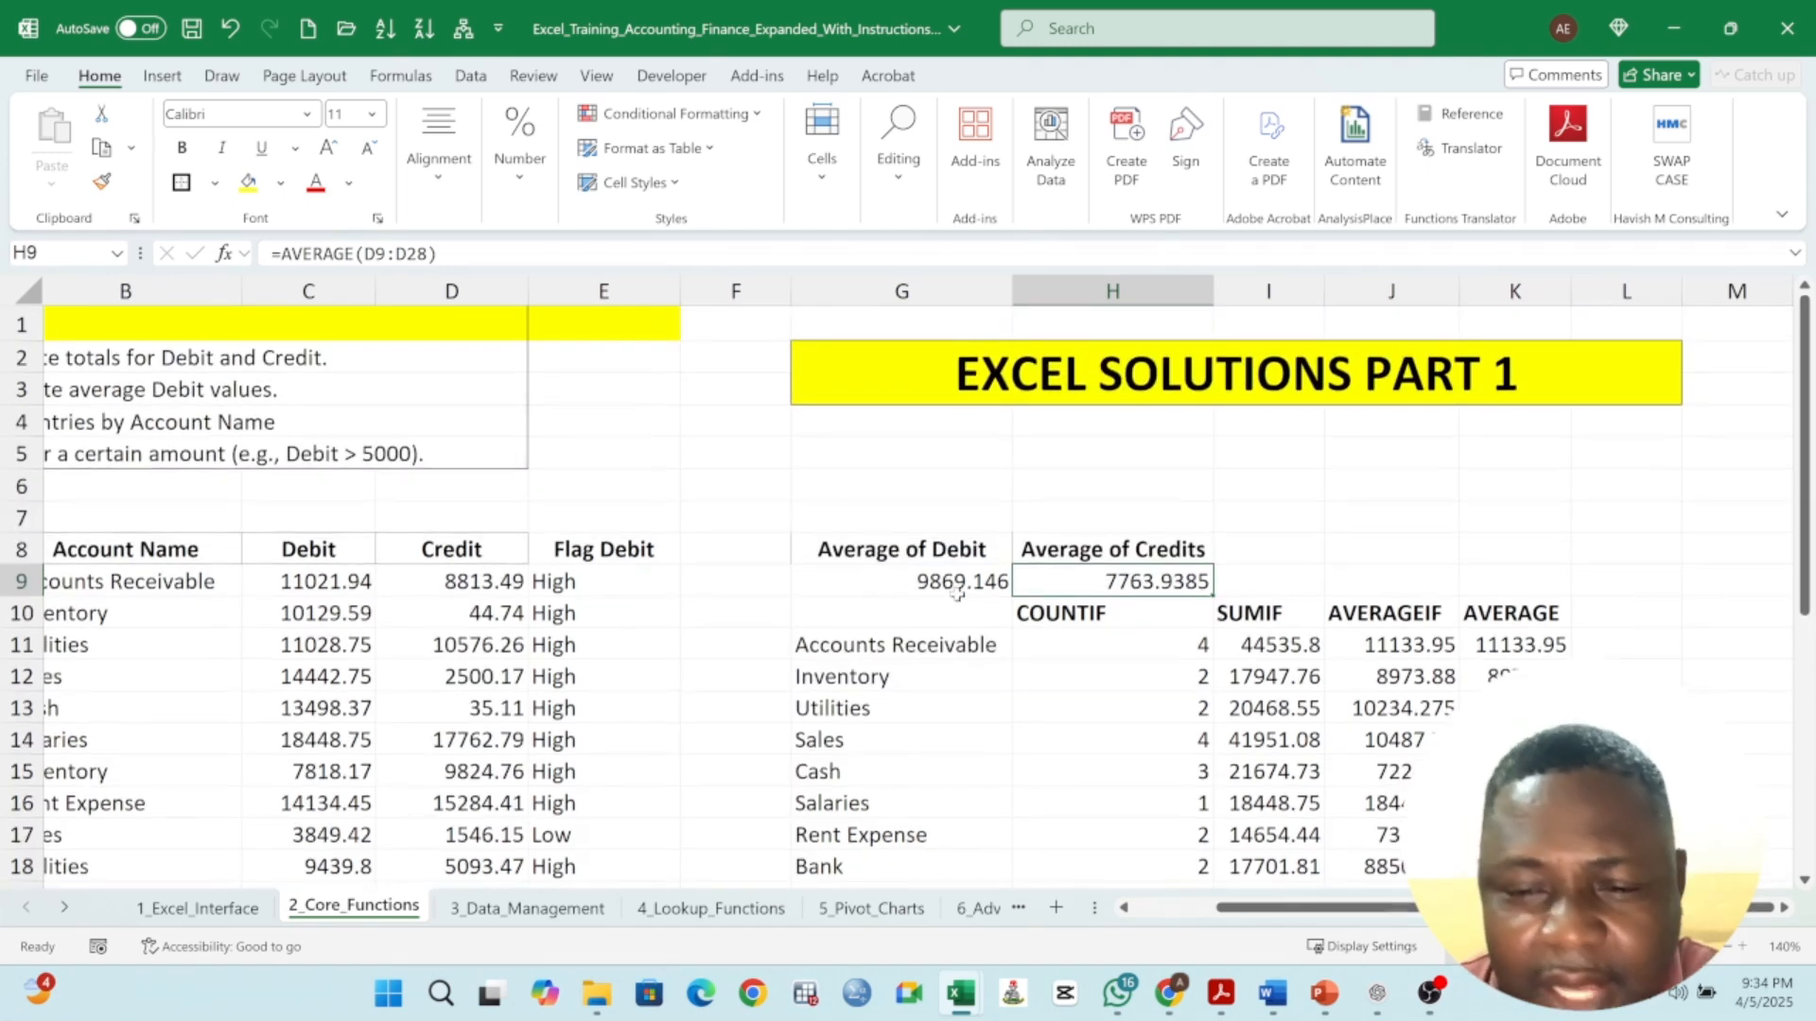
{"action": "double_click", "coordinate": [960, 586]}
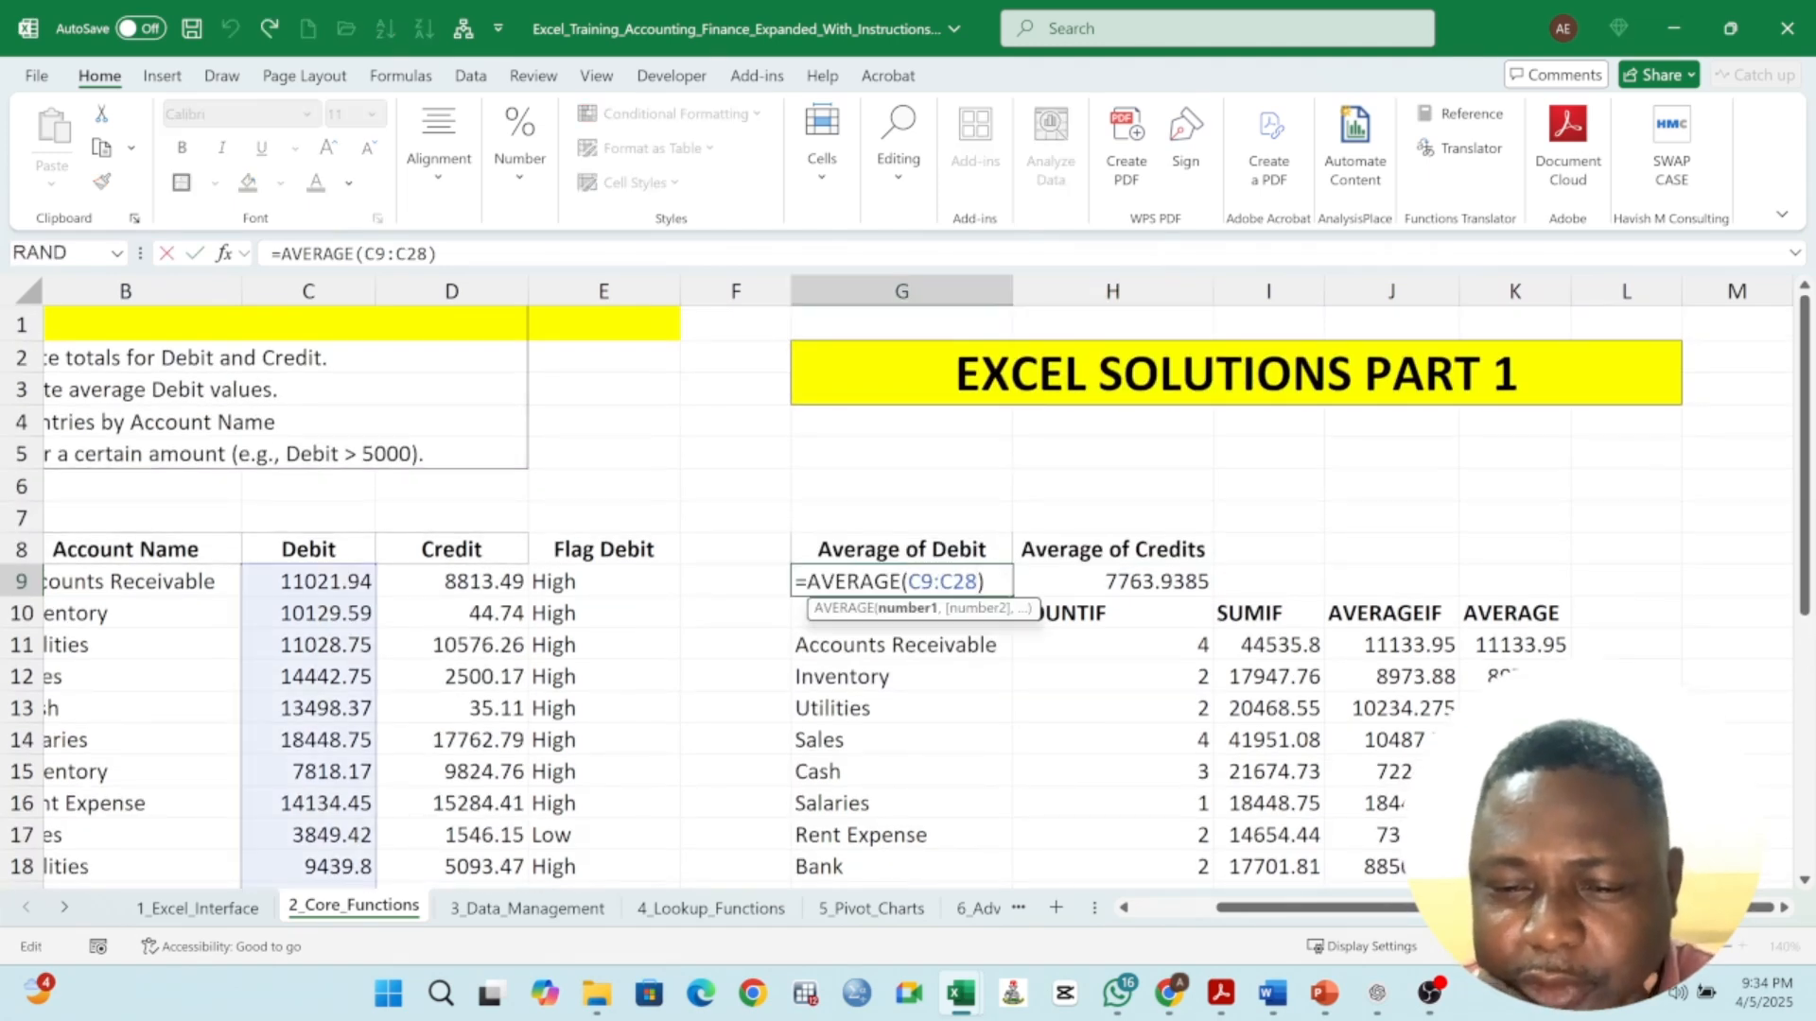
{"action": "left_click", "coordinate": [1083, 581]}
{"action": "scroll", "coordinate": [389, 610], "scroll_direction": "down", "scroll_amount": 5}
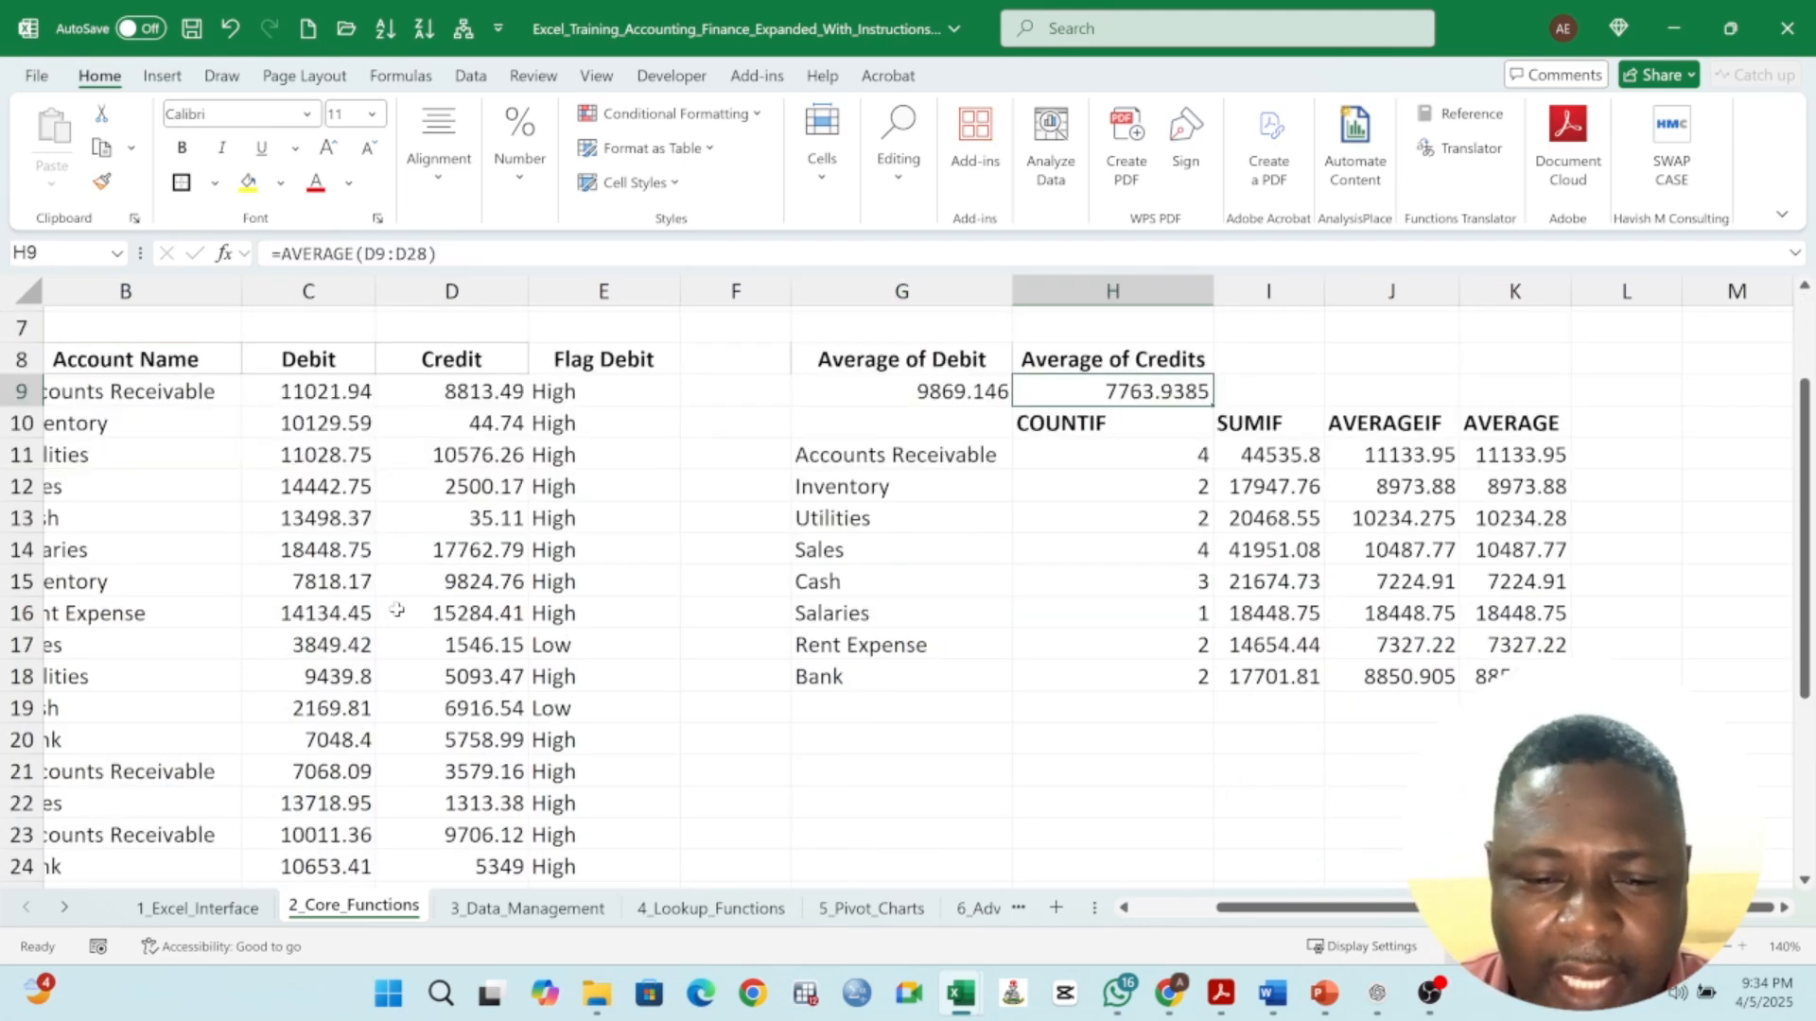
{"action": "left_click", "coordinate": [437, 743]}
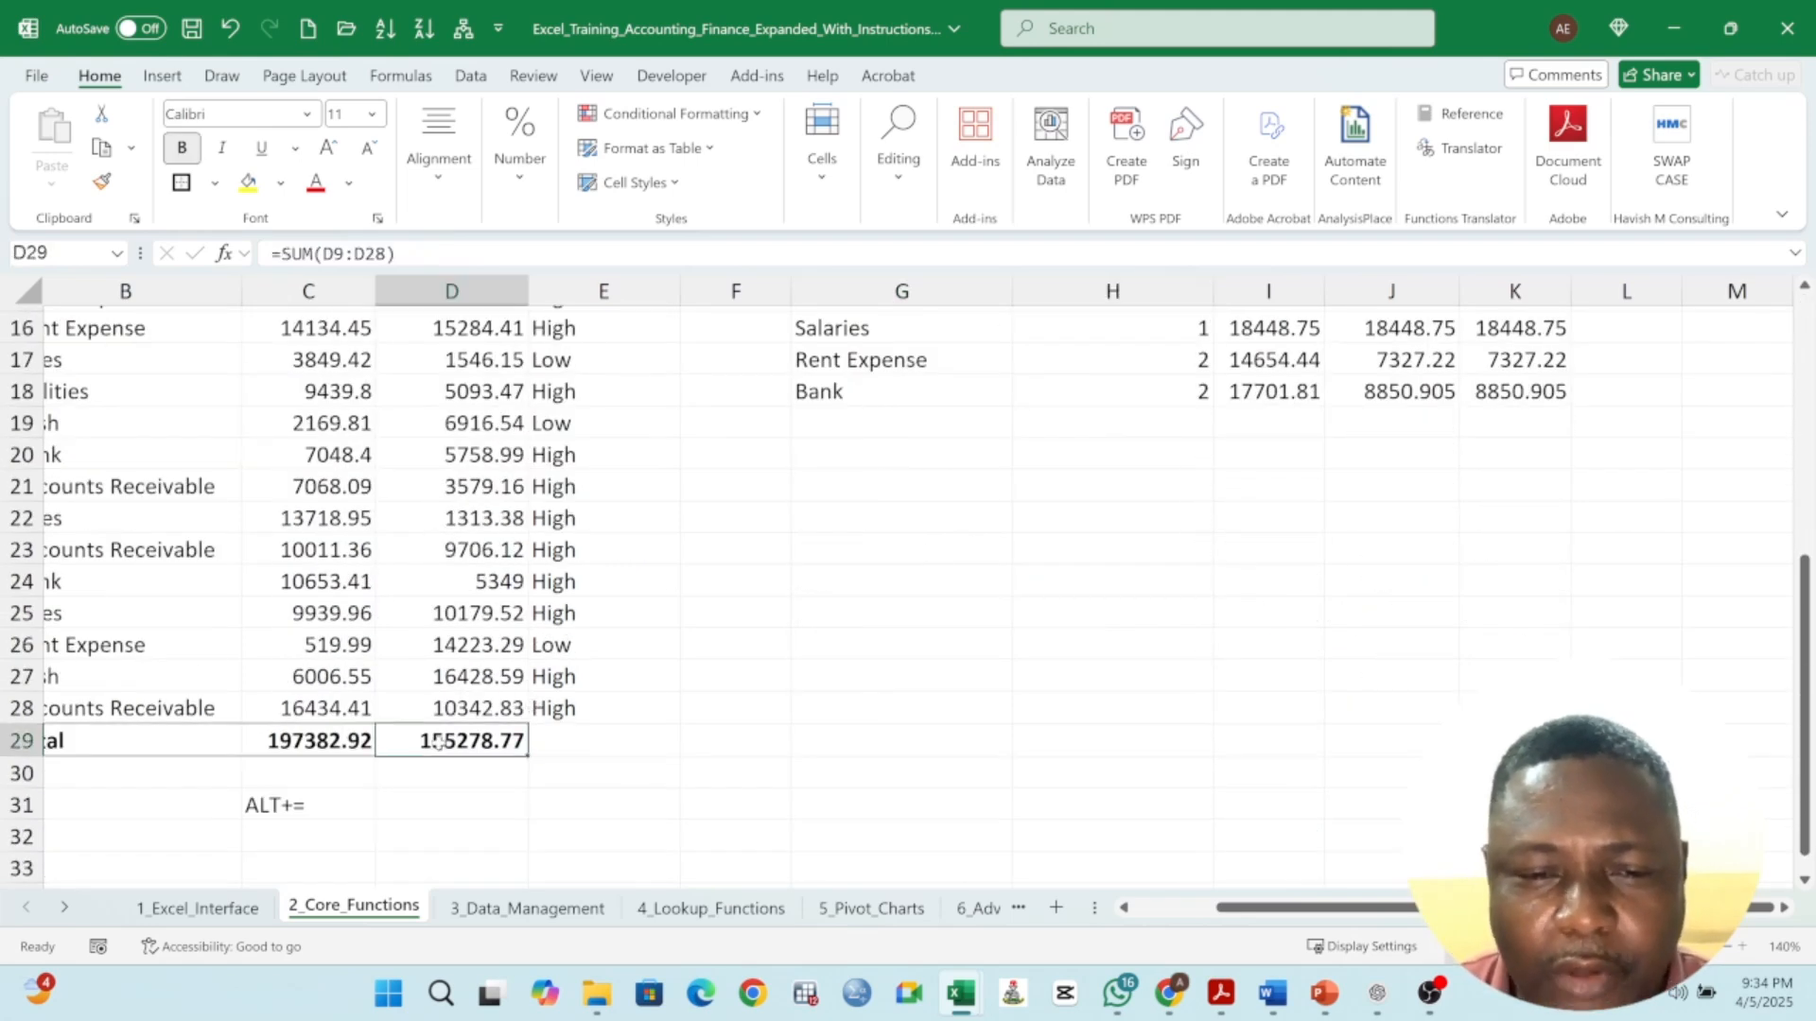
{"action": "double_click", "coordinate": [463, 744]}
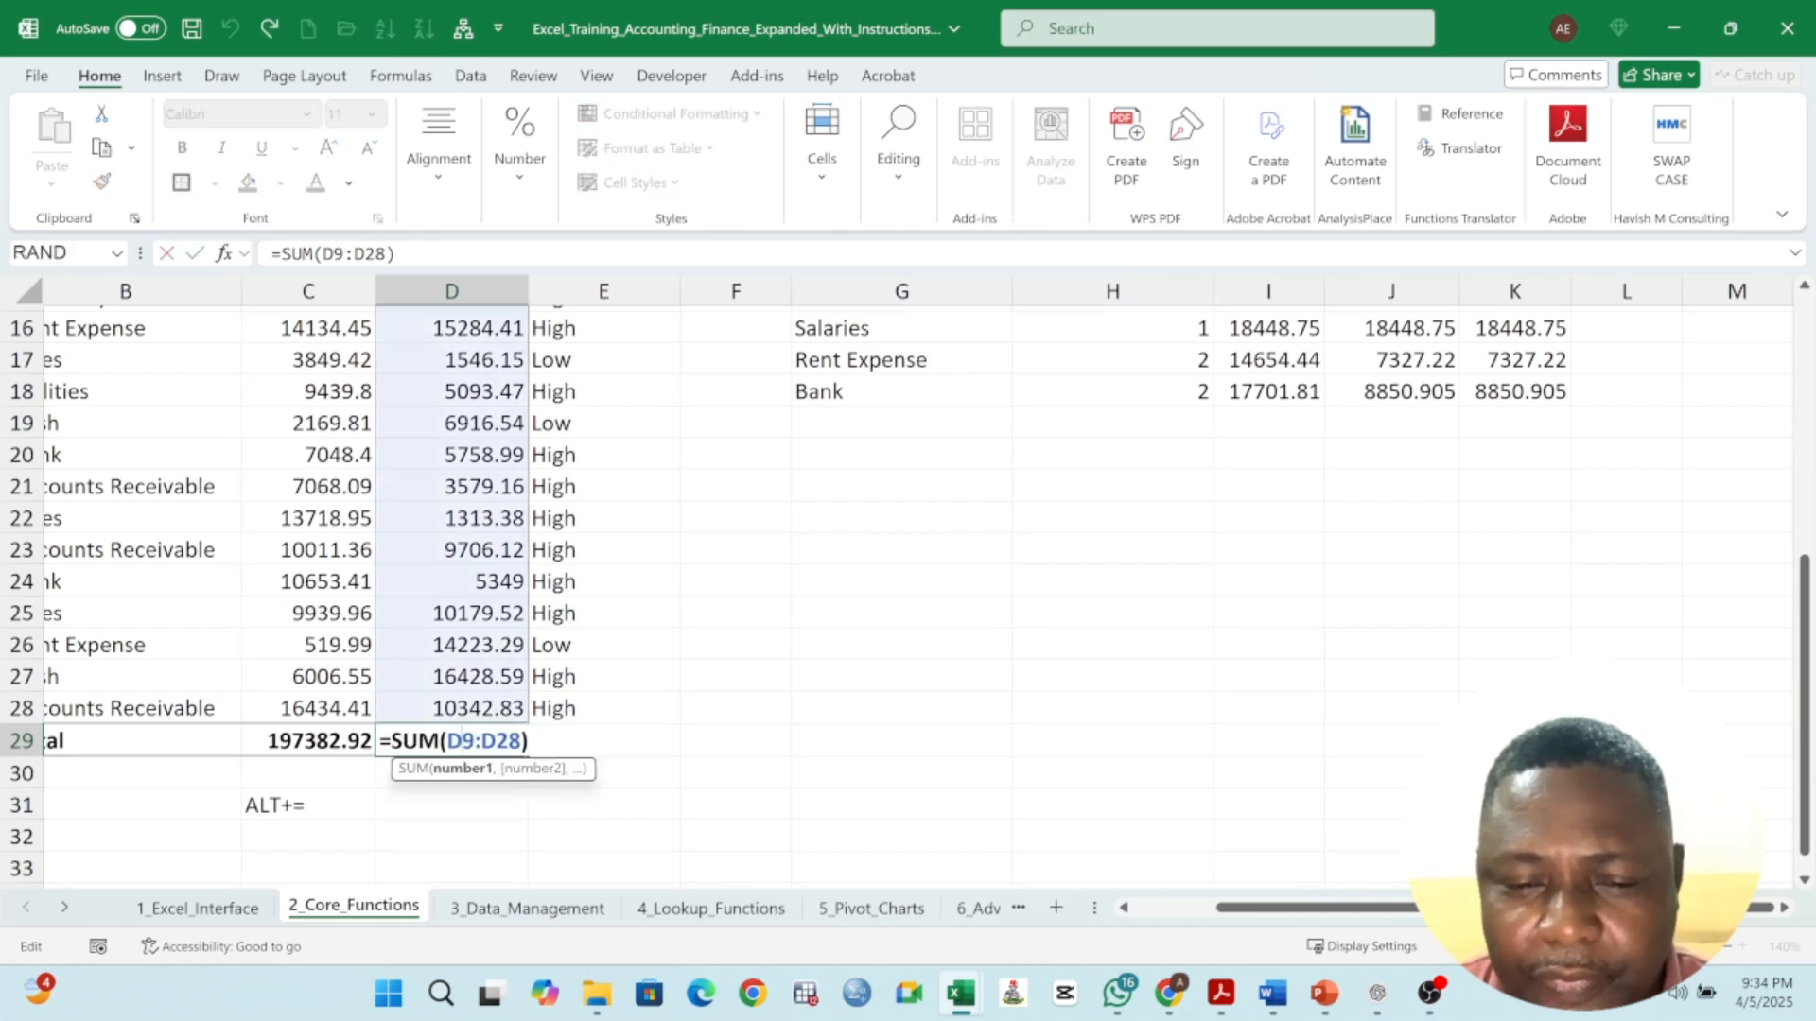
{"action": "key", "text": "Return"}
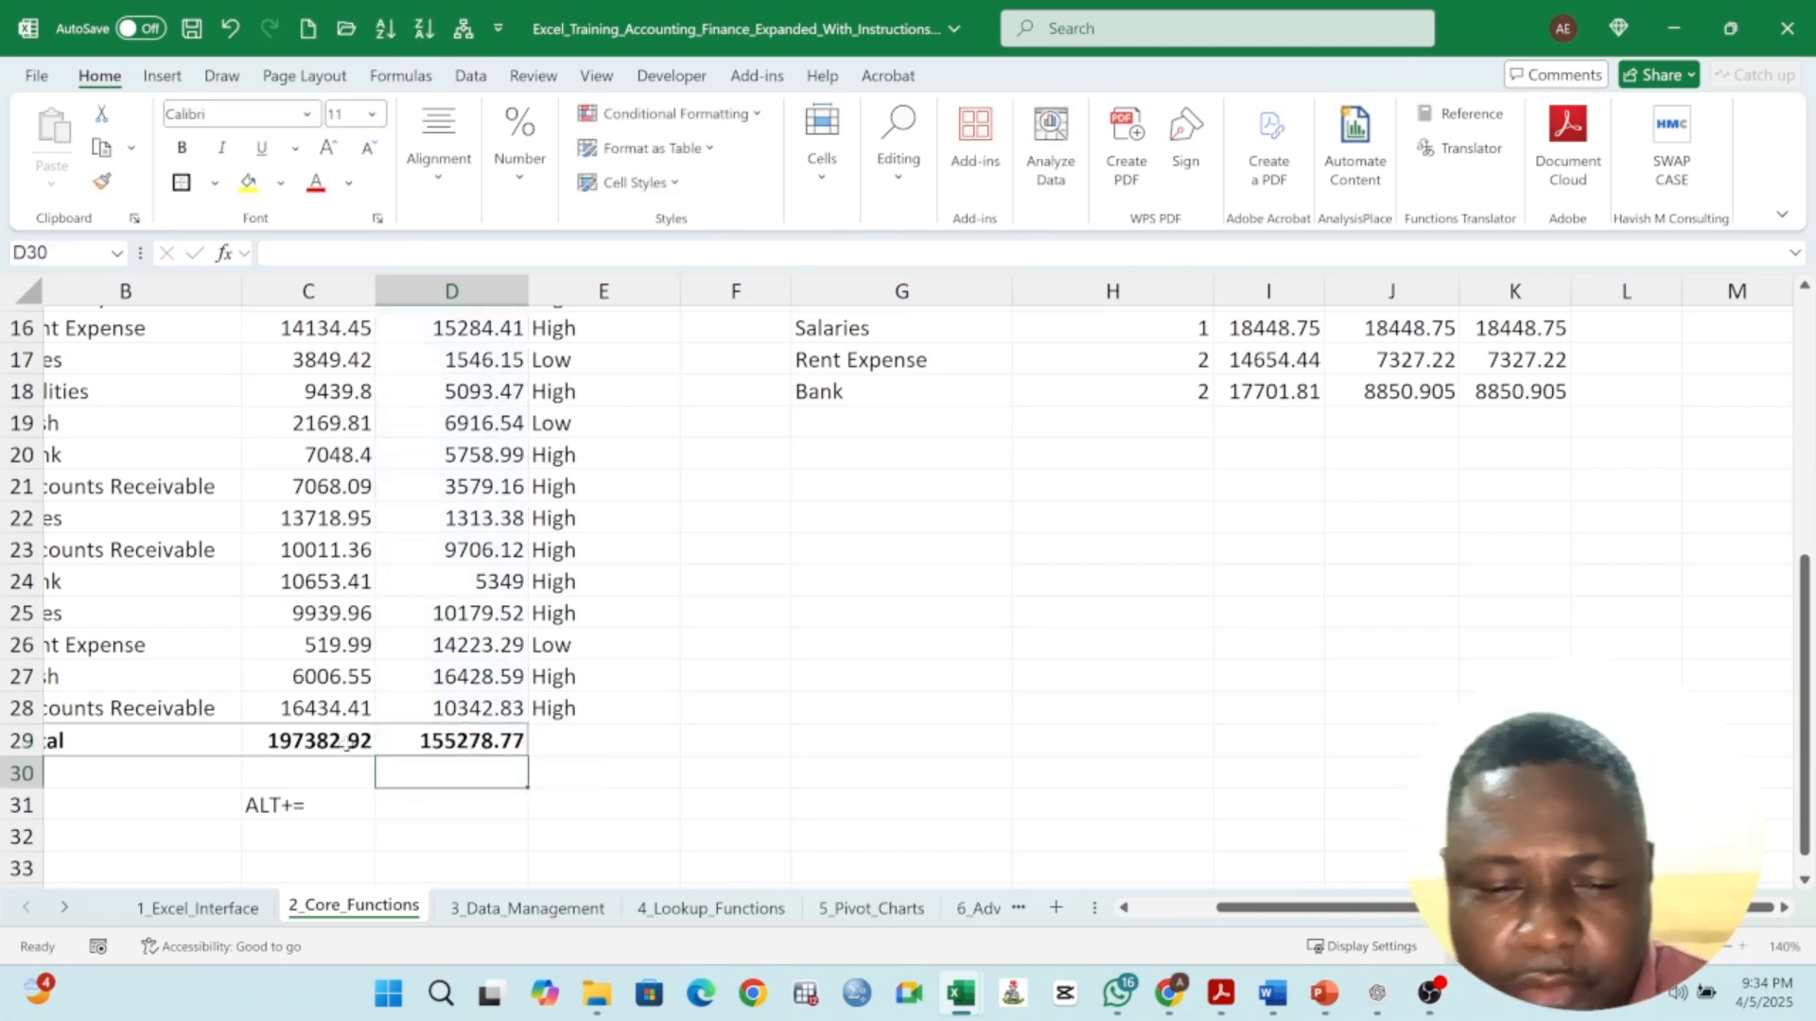
{"action": "double_click", "coordinate": [345, 742]}
{"action": "key", "text": "Return"}
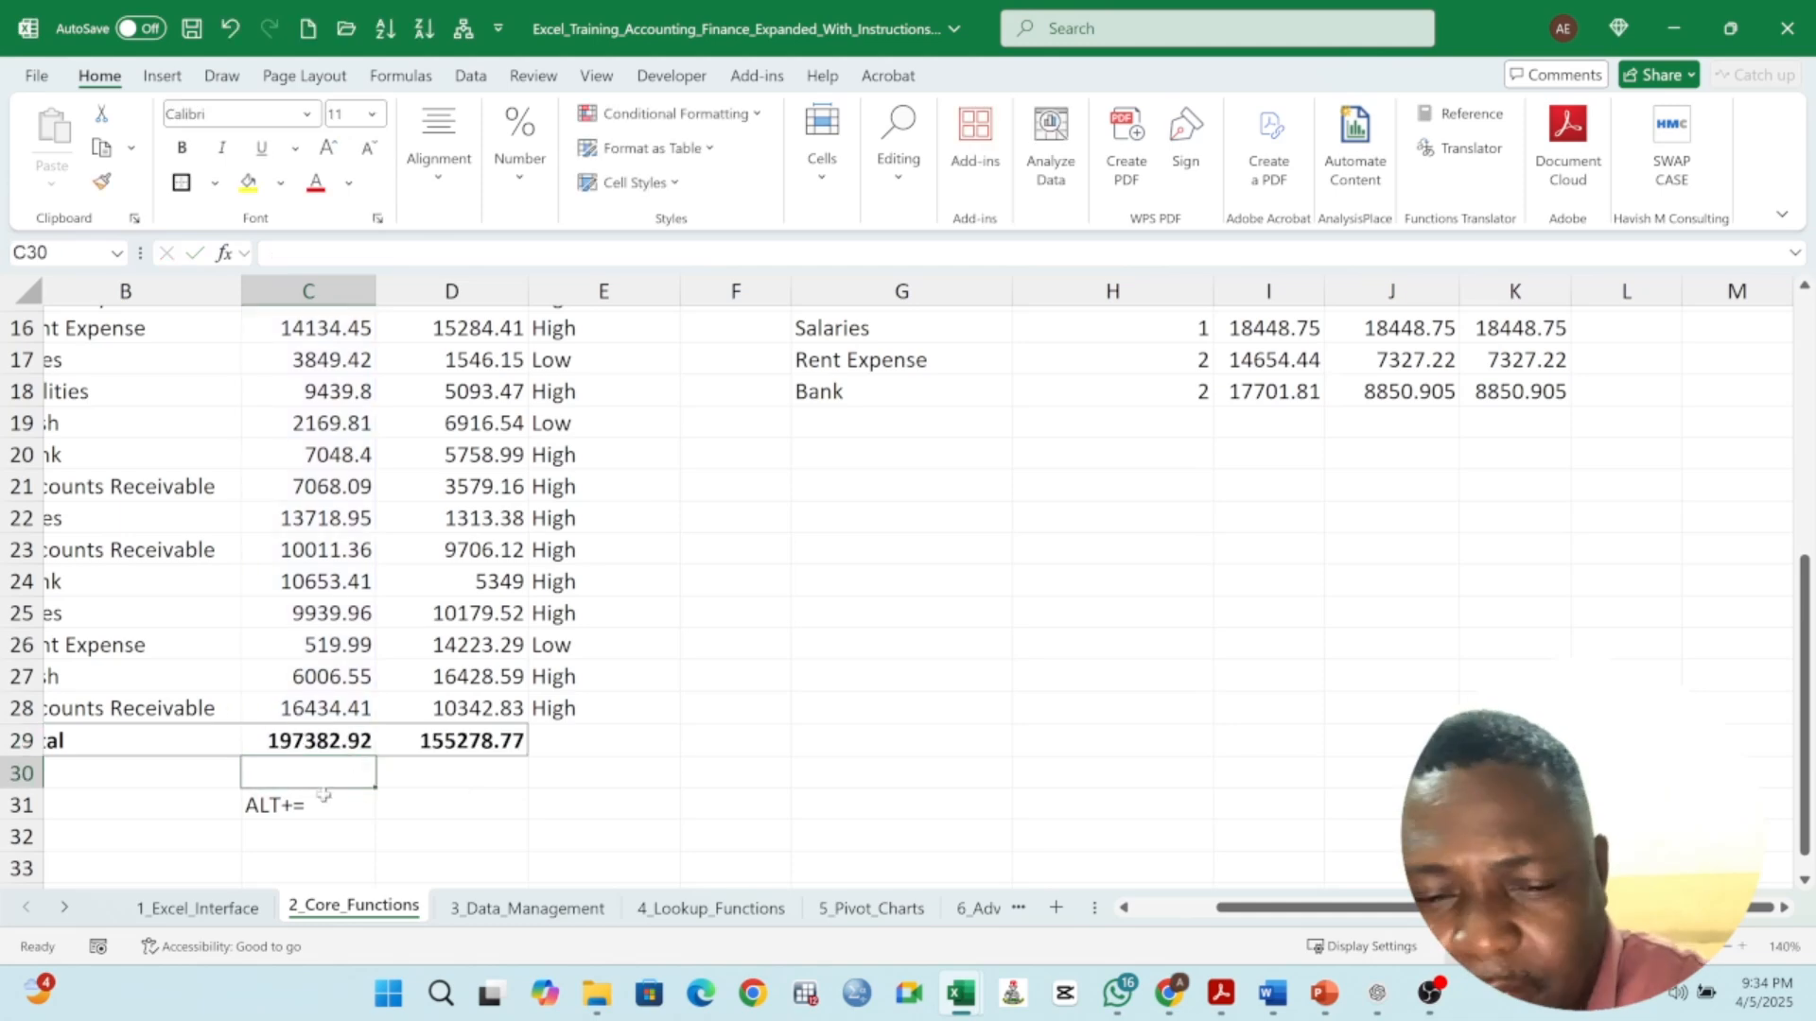
- Make the ALT+= note in C31 bold
{"action": "left_click", "coordinate": [288, 802]}
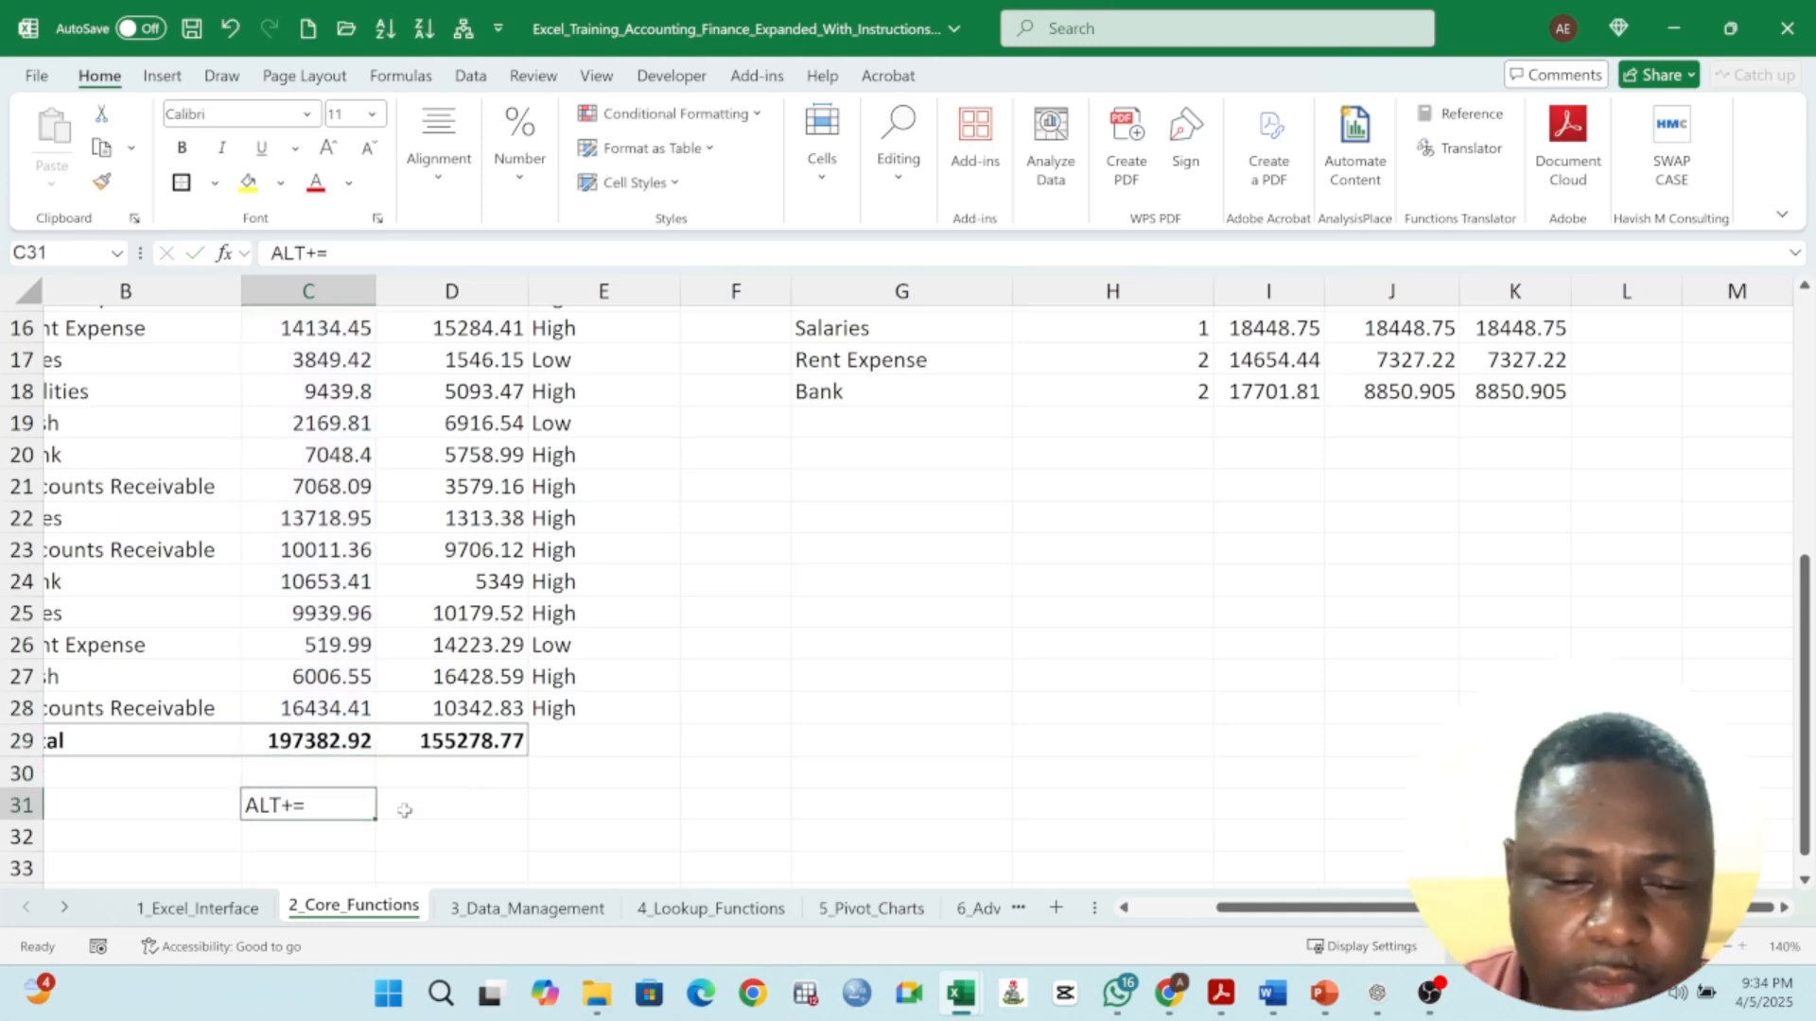
{"action": "left_click", "coordinate": [183, 148]}
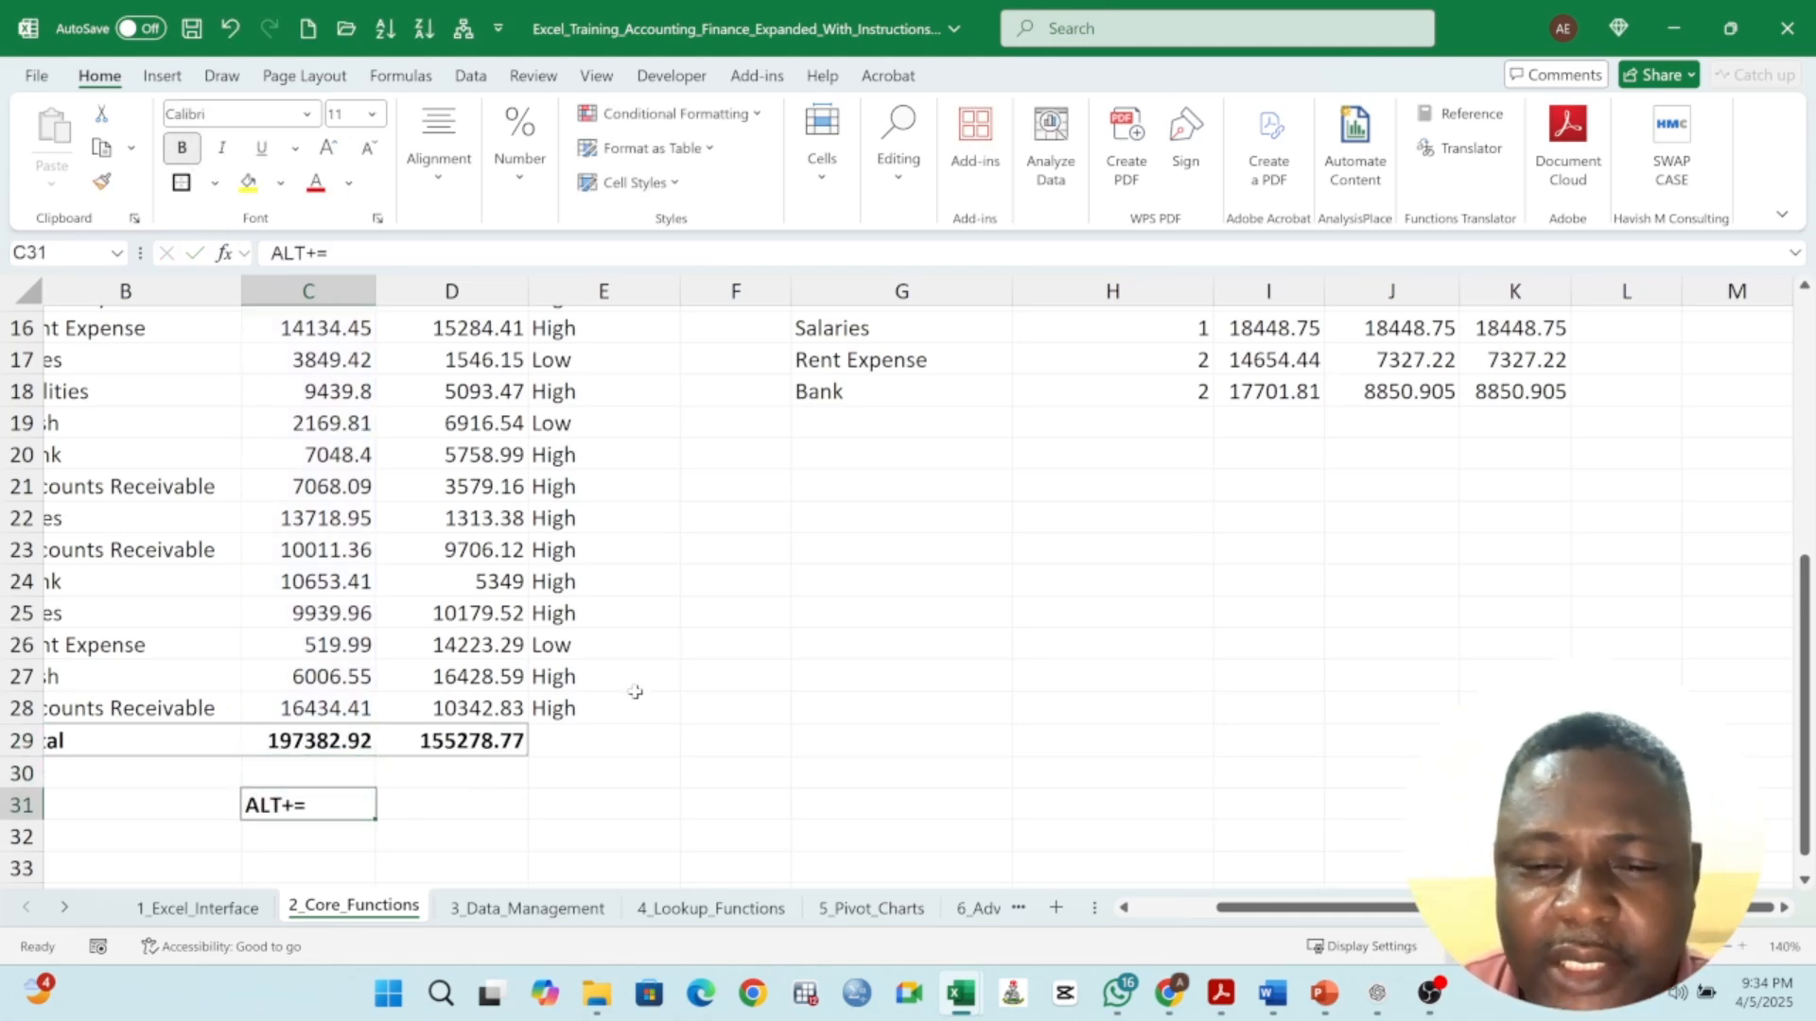
- Examine the IF formula behind the Flag Debit column
{"action": "scroll", "coordinate": [700, 650], "scroll_direction": "up", "scroll_amount": 2}
{"action": "scroll", "coordinate": [701, 649], "scroll_direction": "up", "scroll_amount": 3}
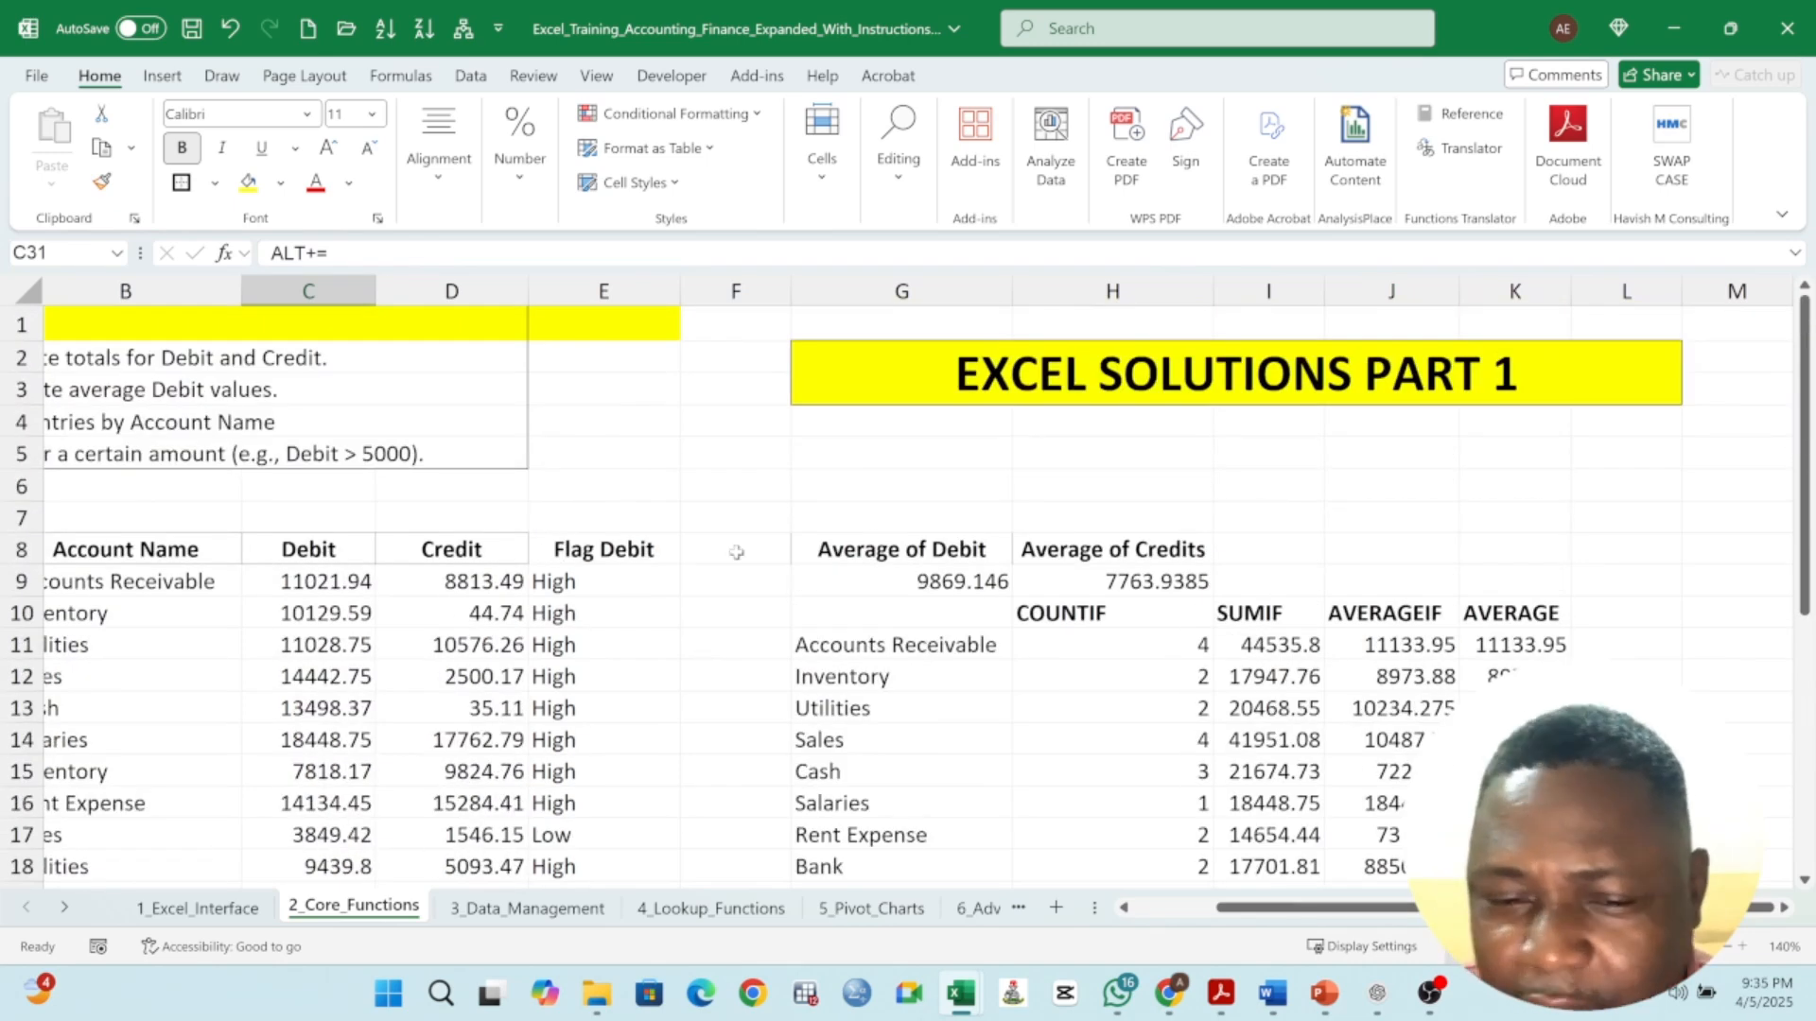
{"action": "left_click", "coordinate": [597, 577]}
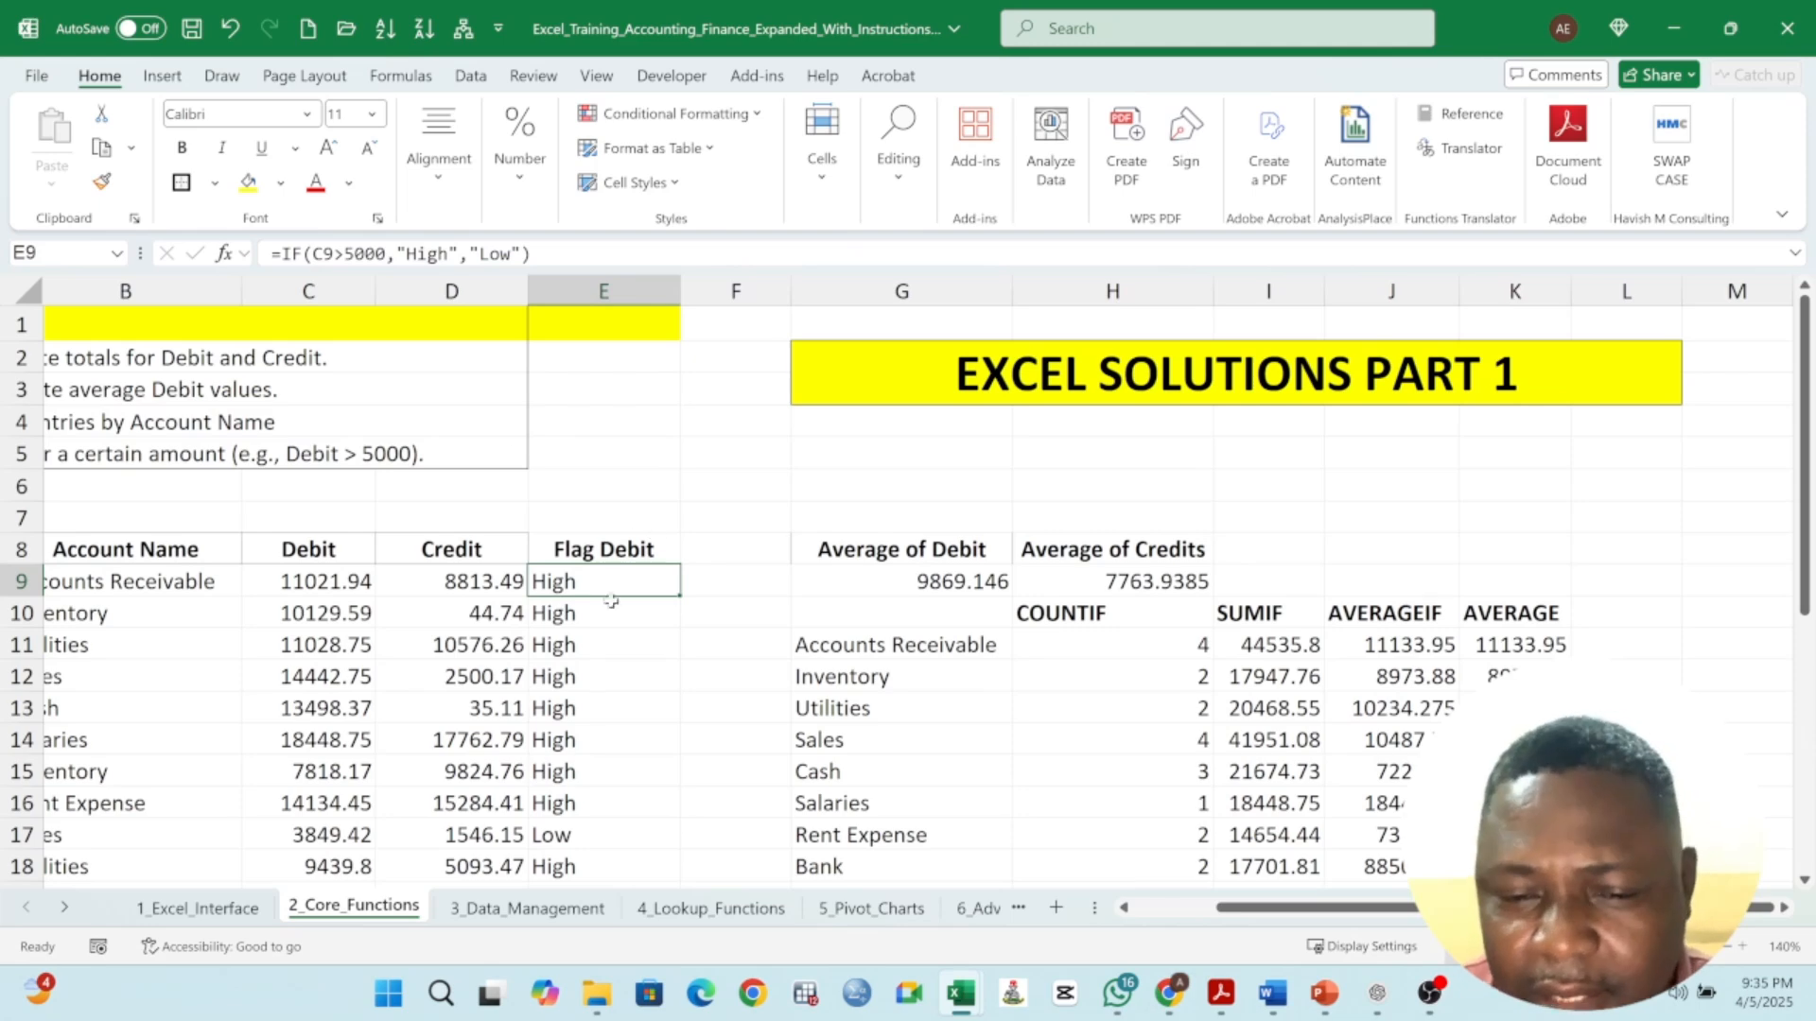
{"action": "left_click", "coordinate": [621, 551]}
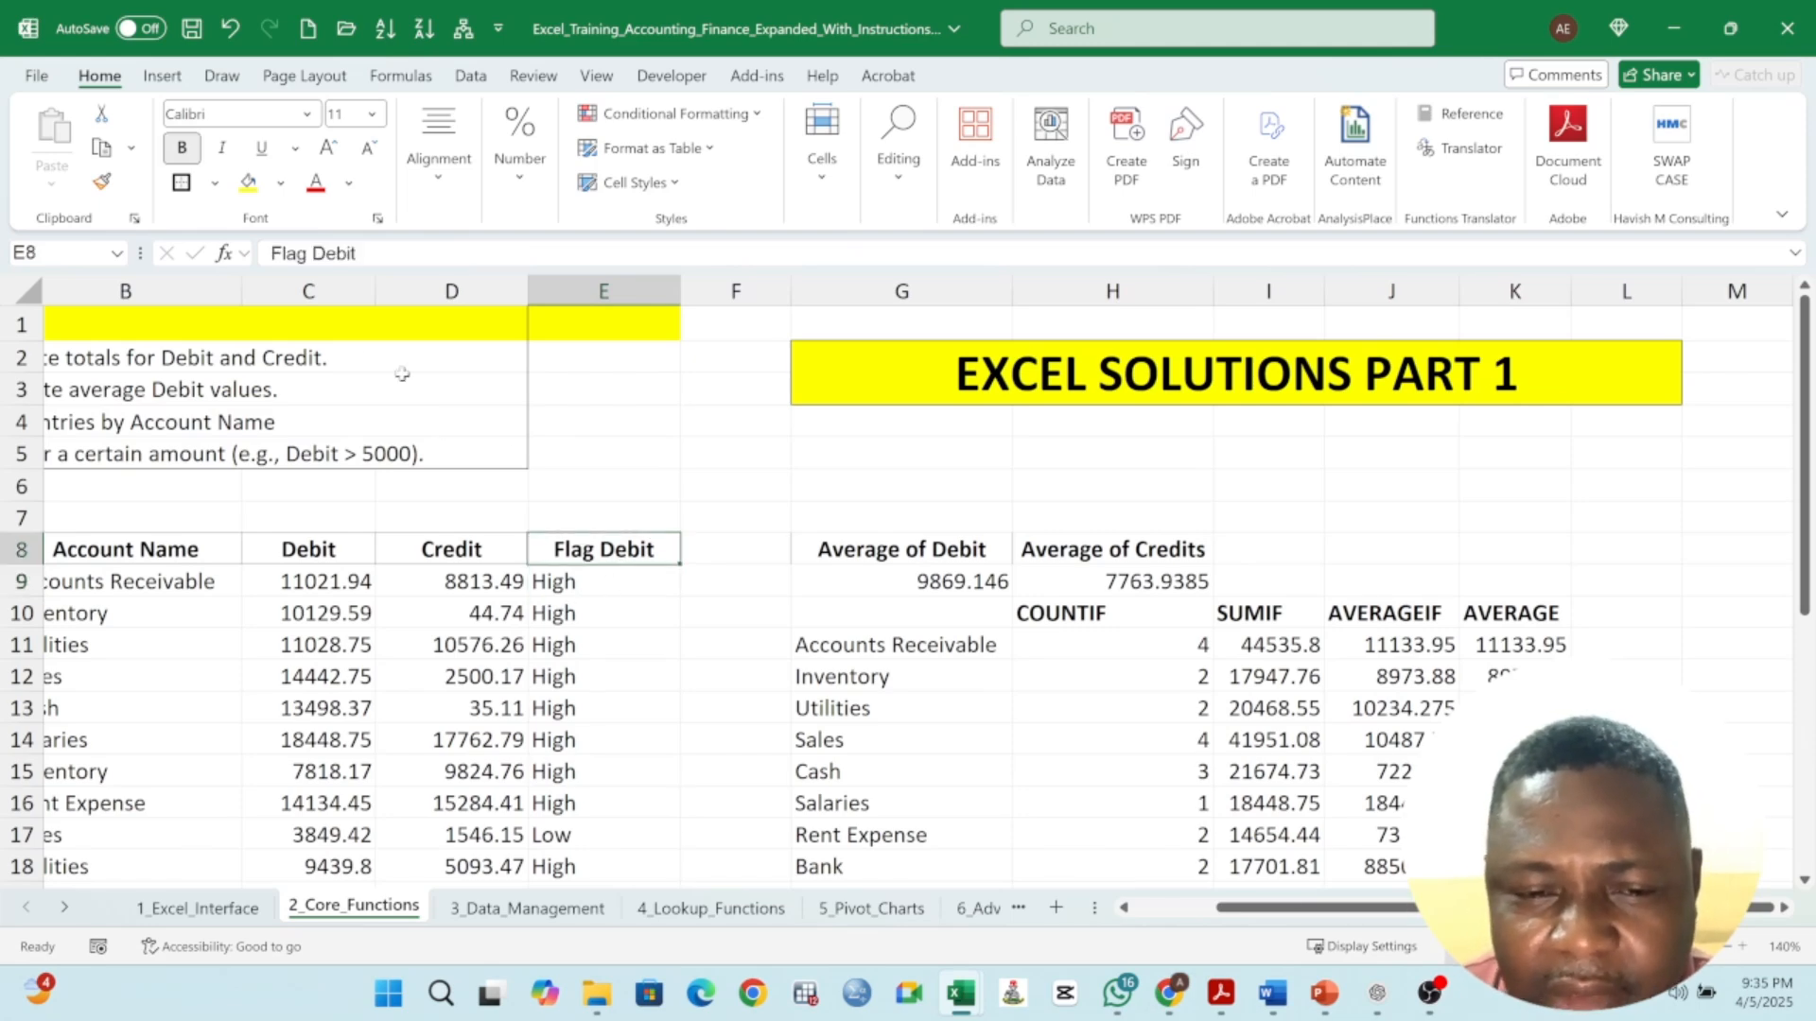
{"action": "left_click", "coordinate": [616, 586]}
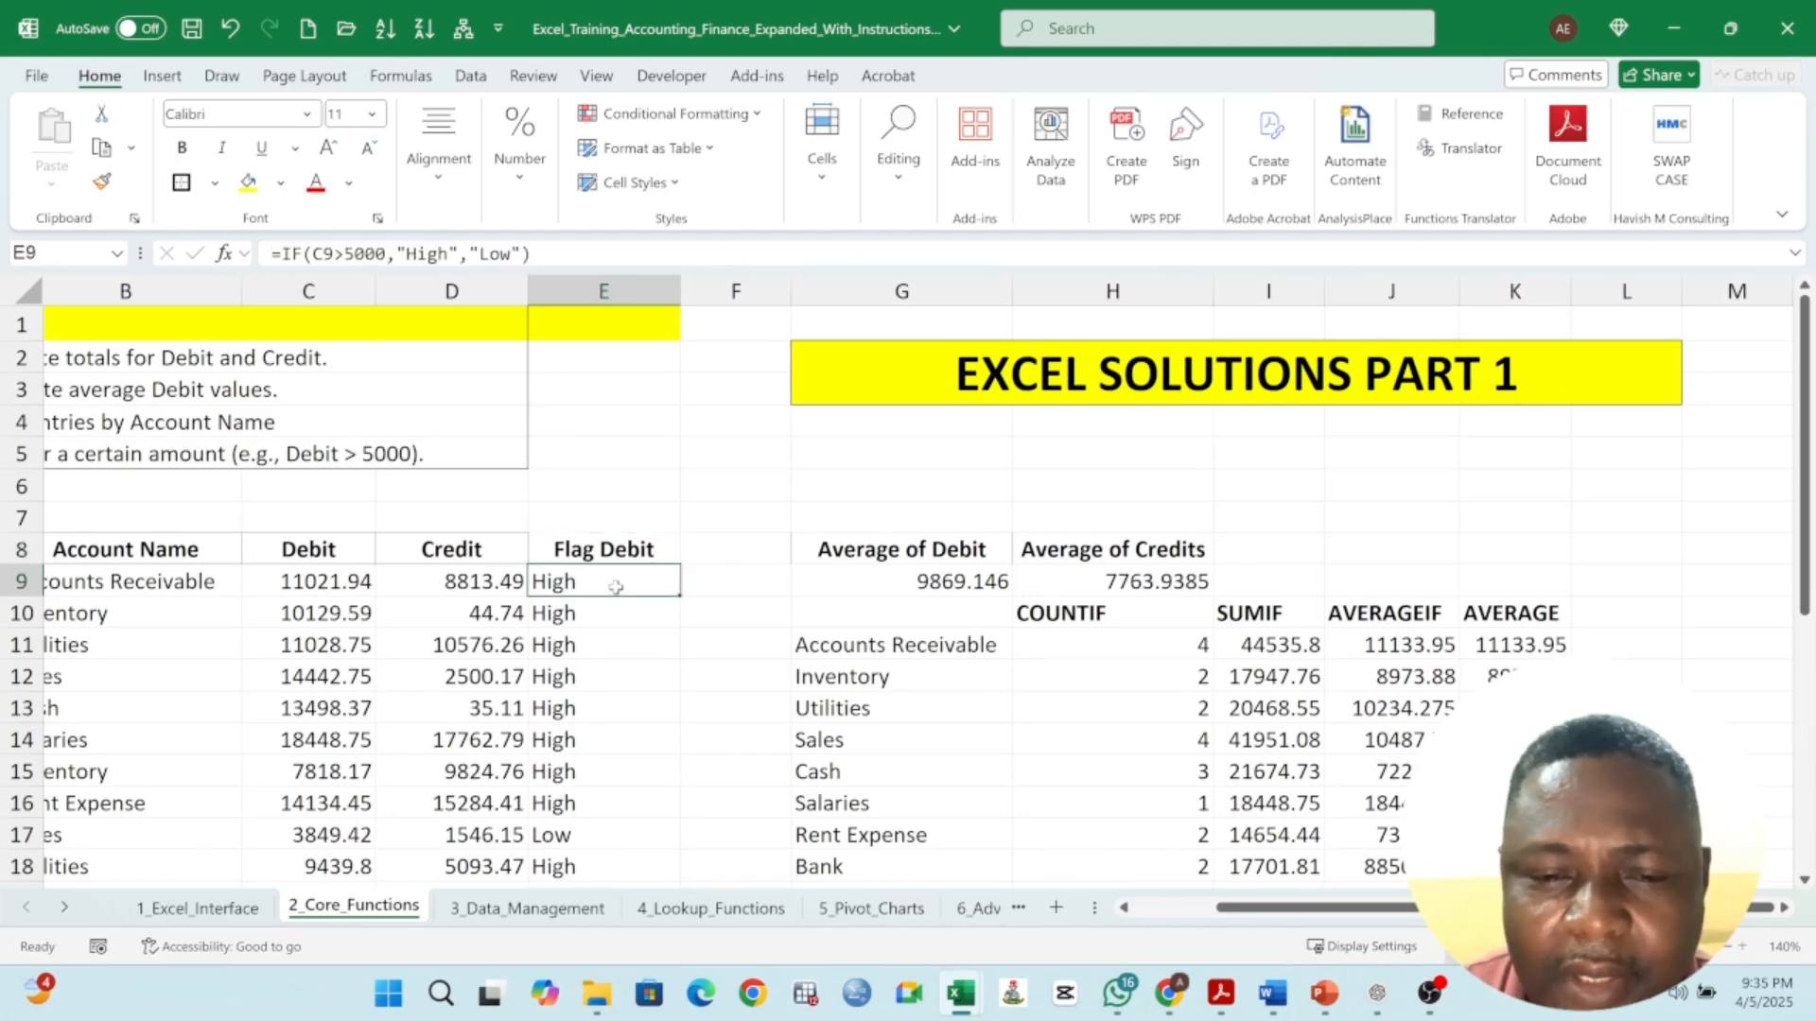